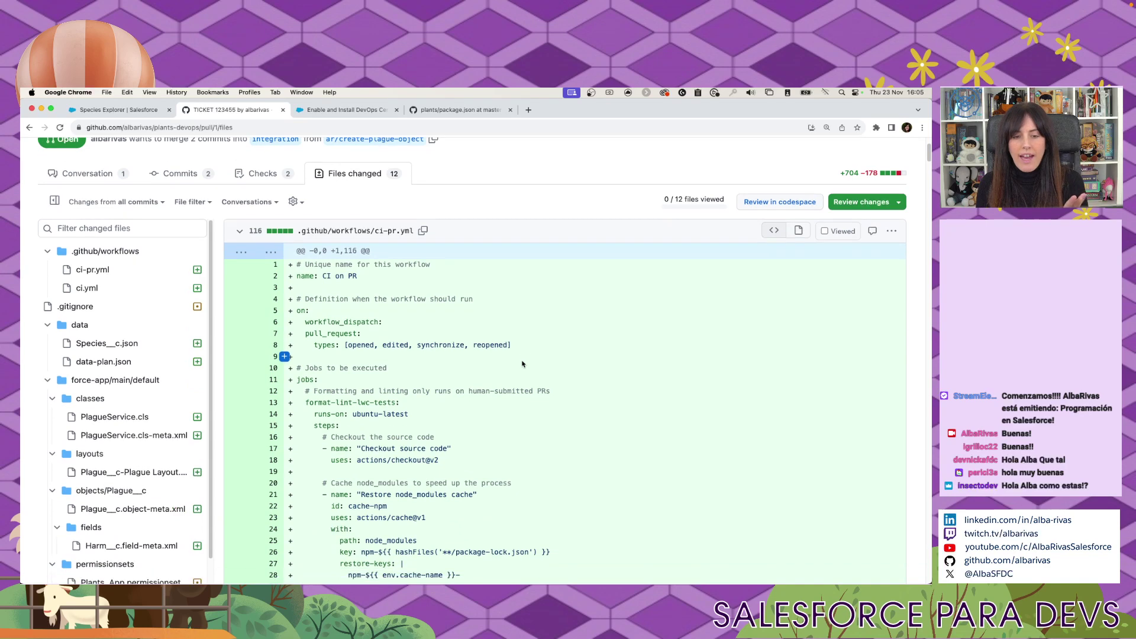
Review the TICKET 123455 pull request's changes and conversation, then bring up plants/package.json on master.
scroll(523, 363, up, 3)
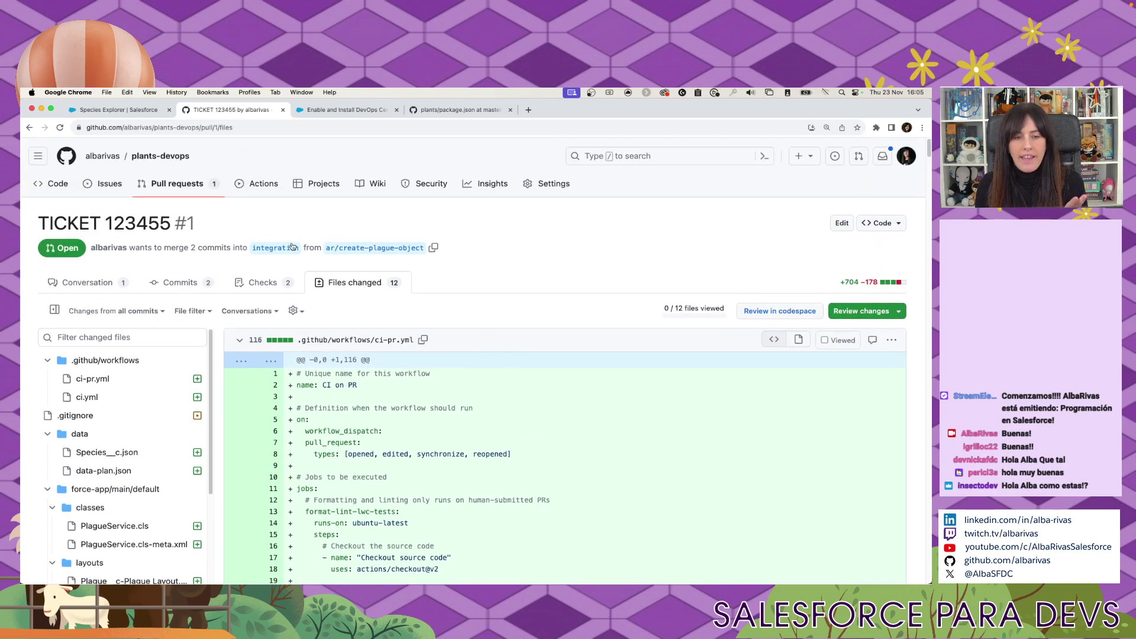
scroll(285, 397, down, 3)
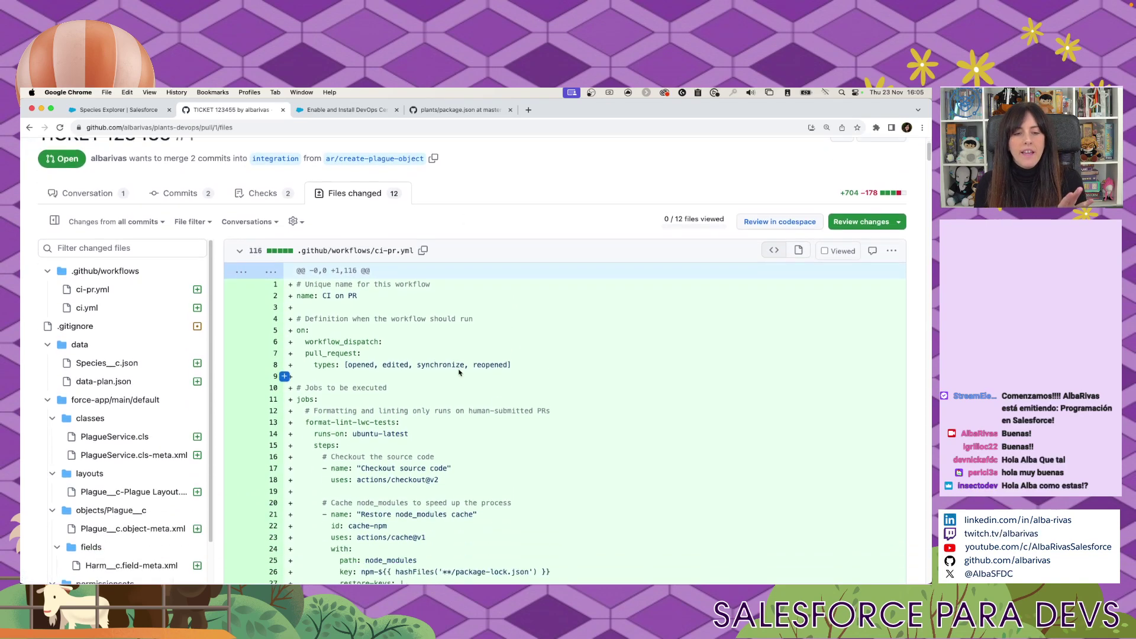
click(83, 193)
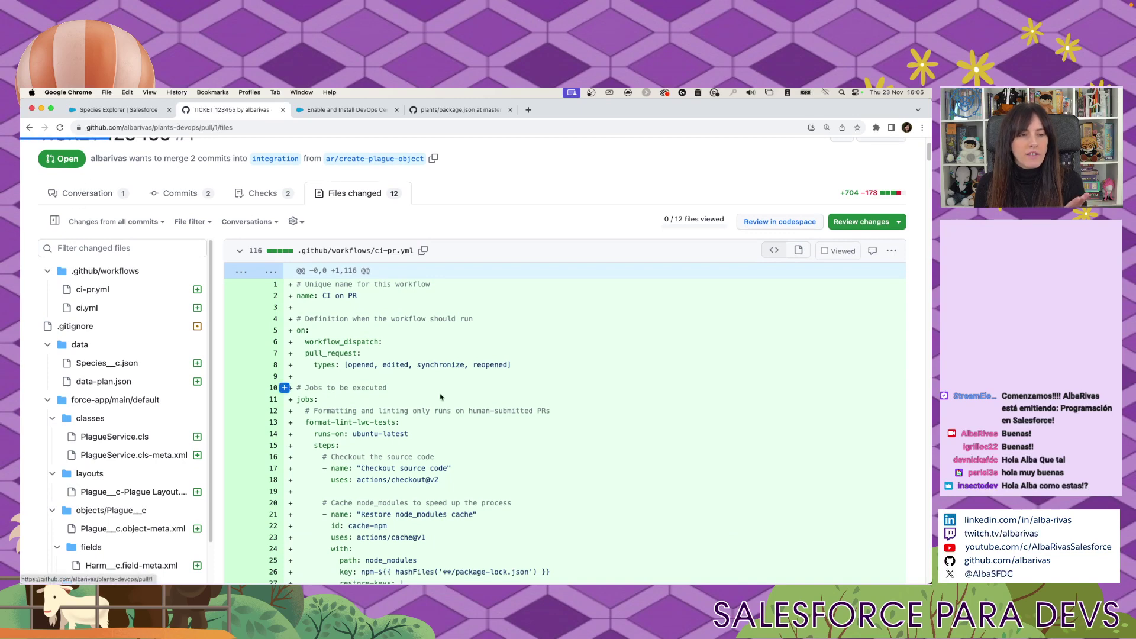
scroll(568, 459, down, 5)
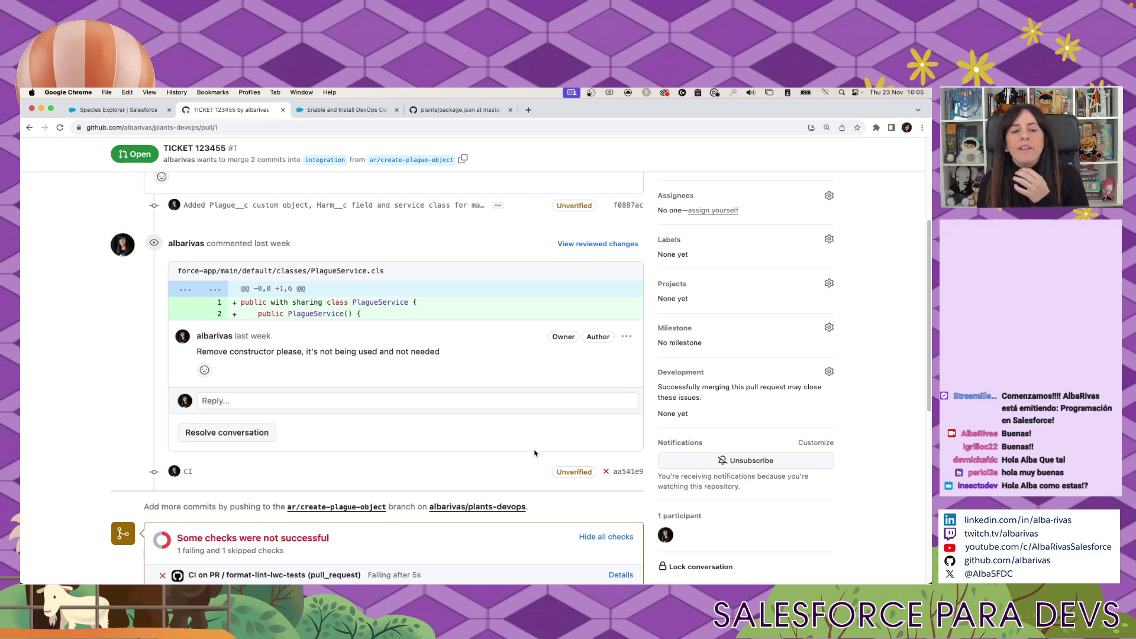
scroll(535, 458, down, 1)
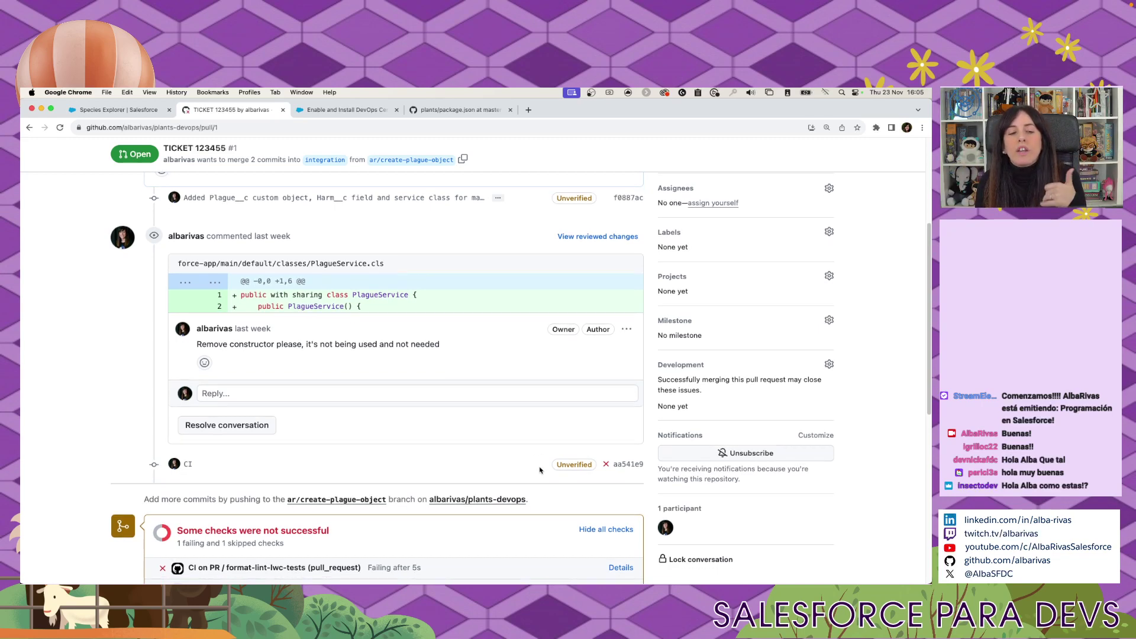
scroll(538, 471, down, 1)
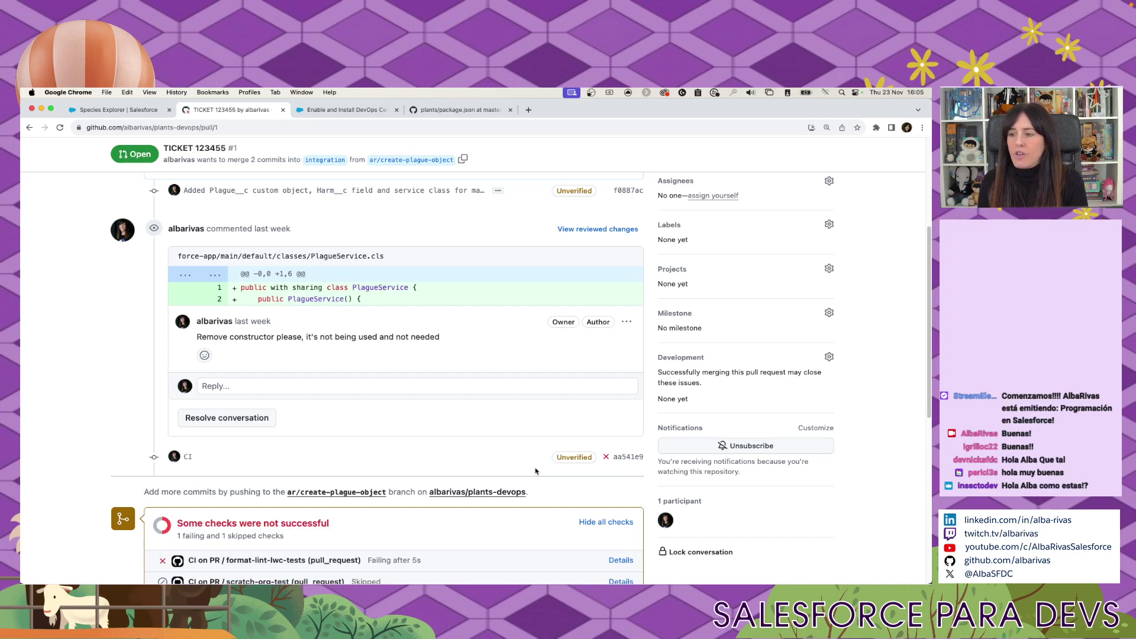
scroll(462, 465, up, 3)
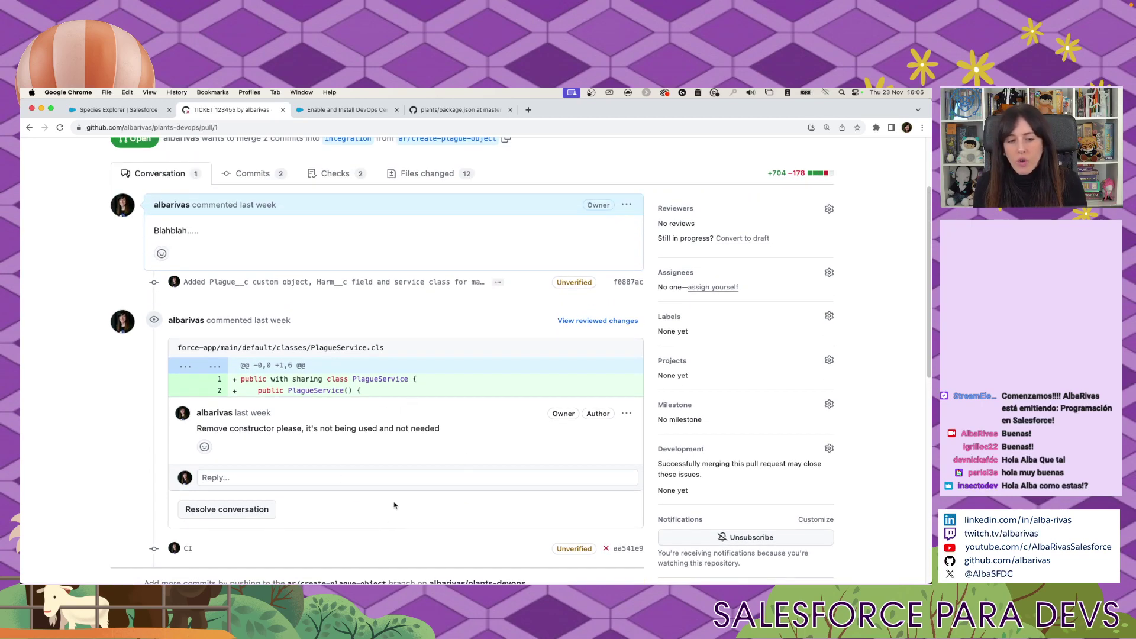
scroll(393, 508, down, 2)
scroll(396, 508, down, 5)
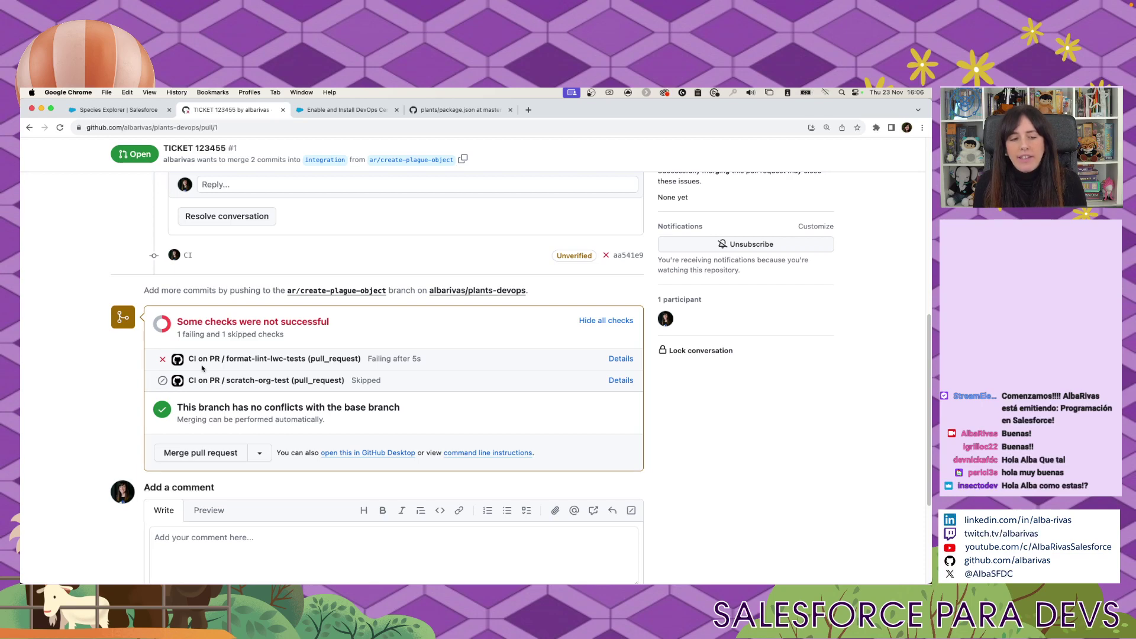
scroll(283, 392, down, 1)
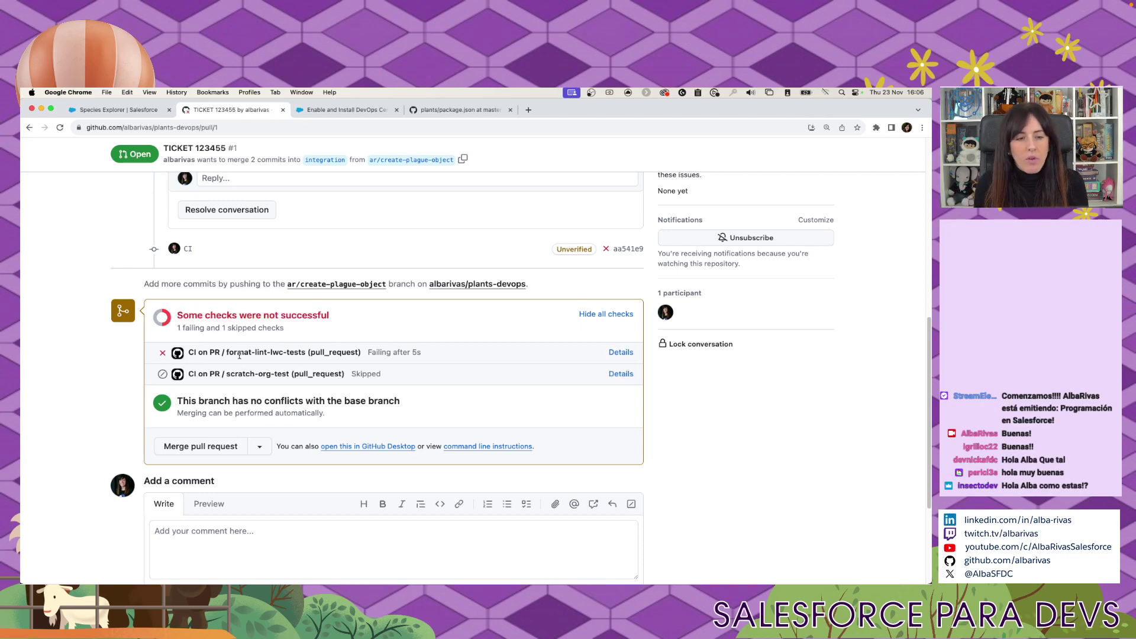
click(467, 114)
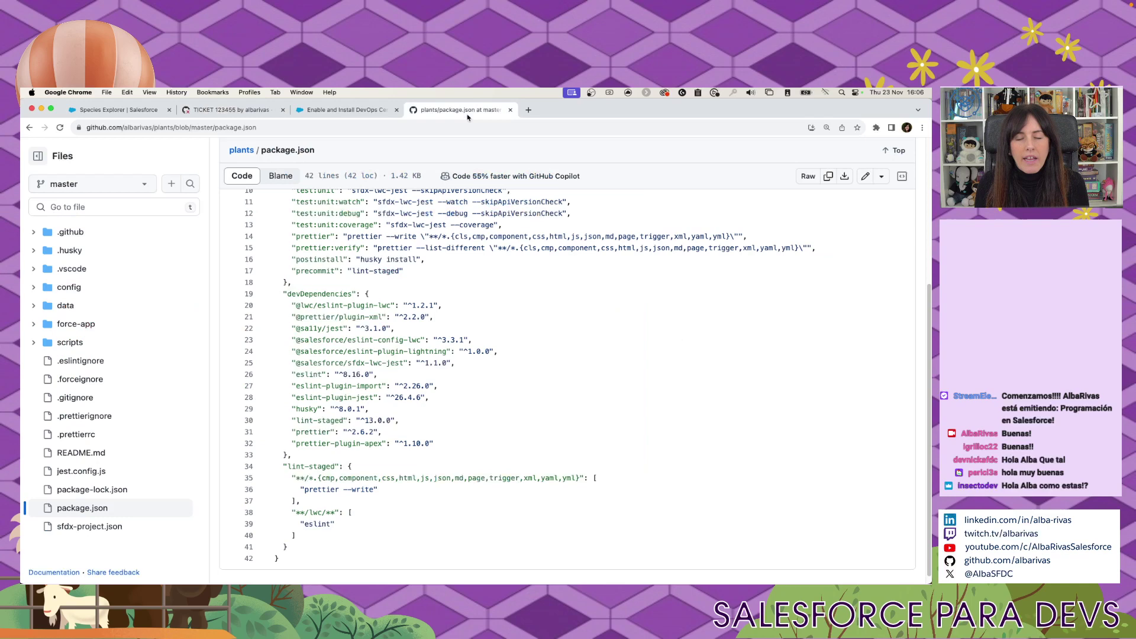
Select all 42 lines of the plants package.json in GitHub's code view.
click(507, 404)
scroll(254, 227, up, 5)
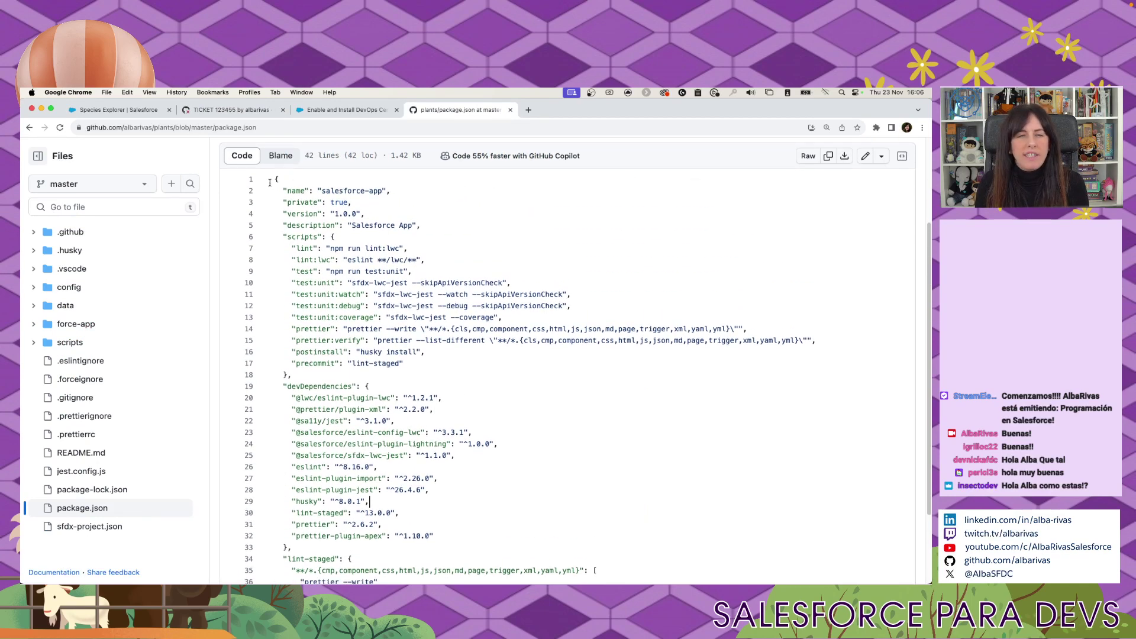
drag(268, 182, 428, 560)
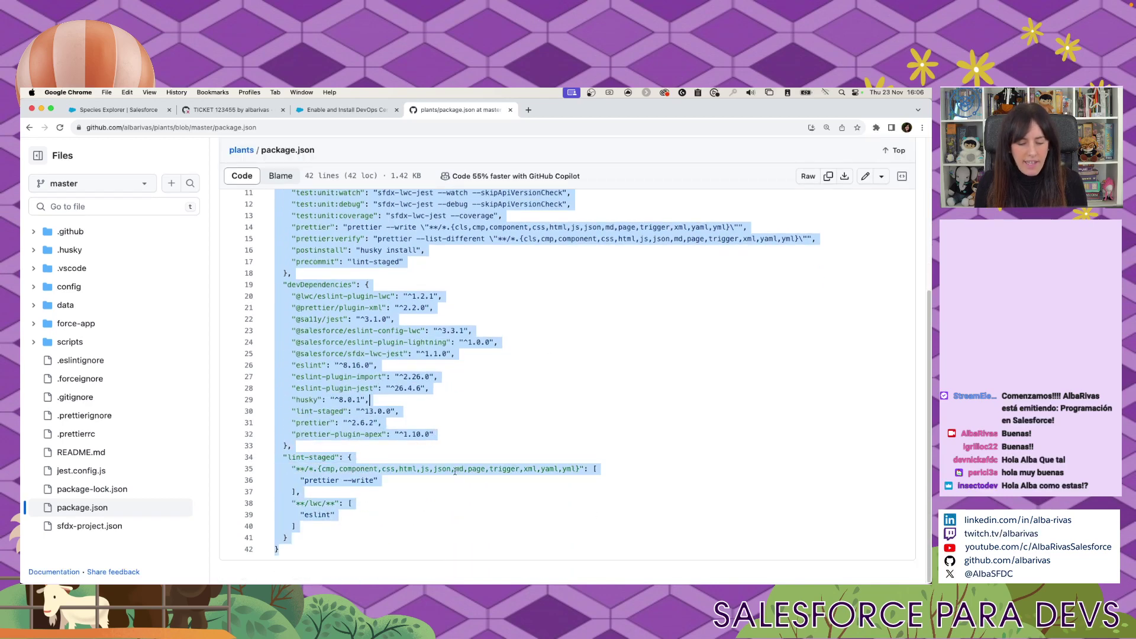
scroll(584, 395, up, 5)
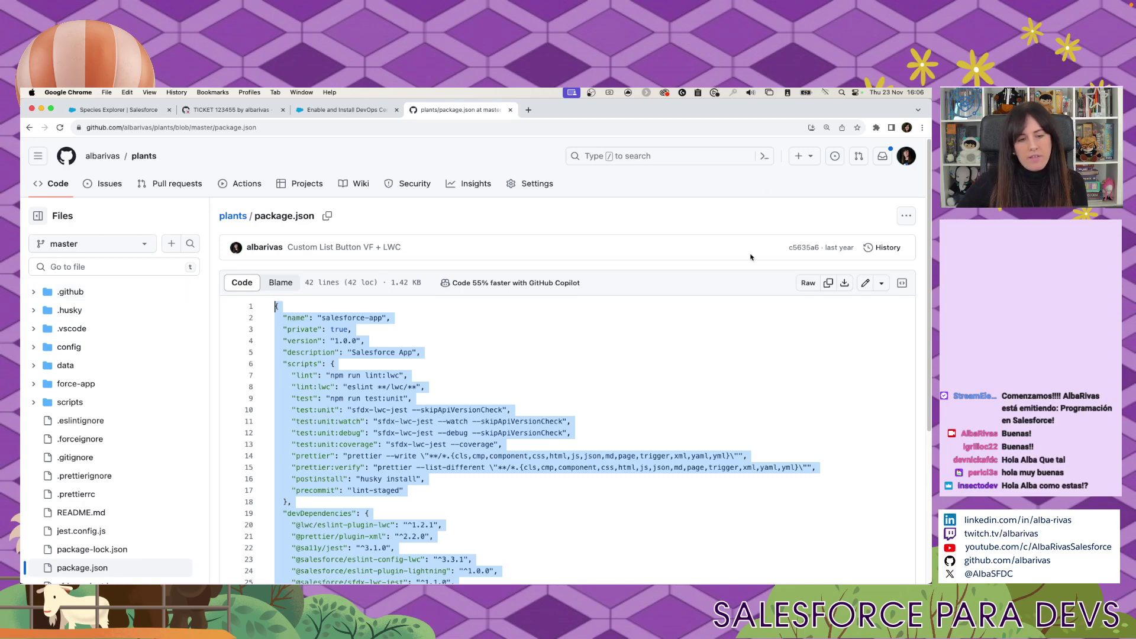
Replace the local package.json contents with the version copied from GitHub.
key(ctrl+Right)
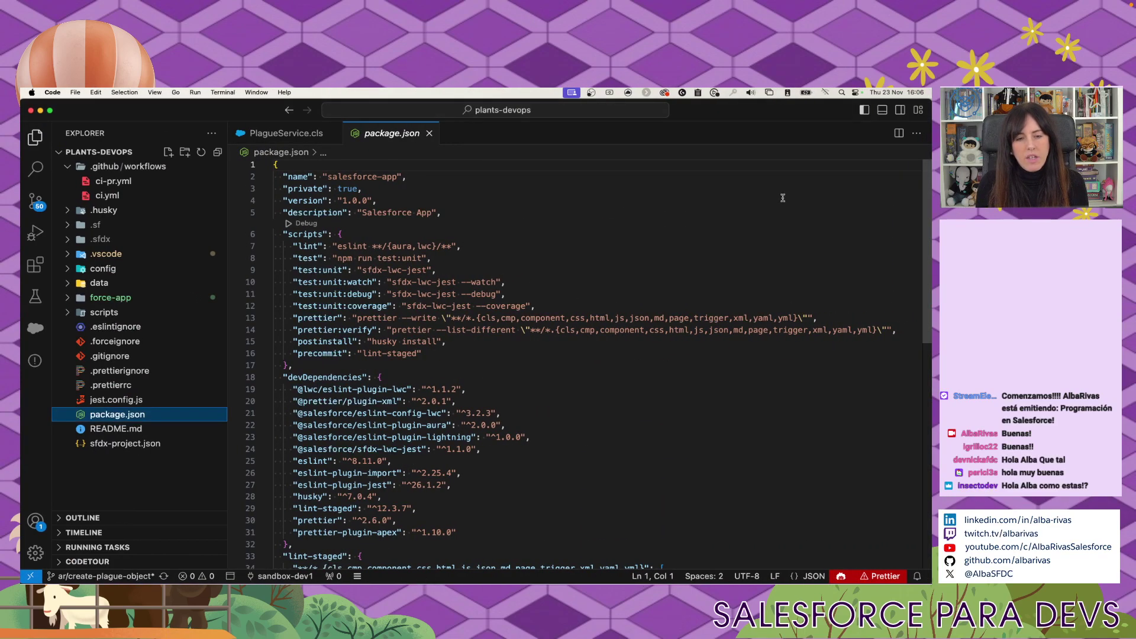
key(super+a)
key(BackSpace)
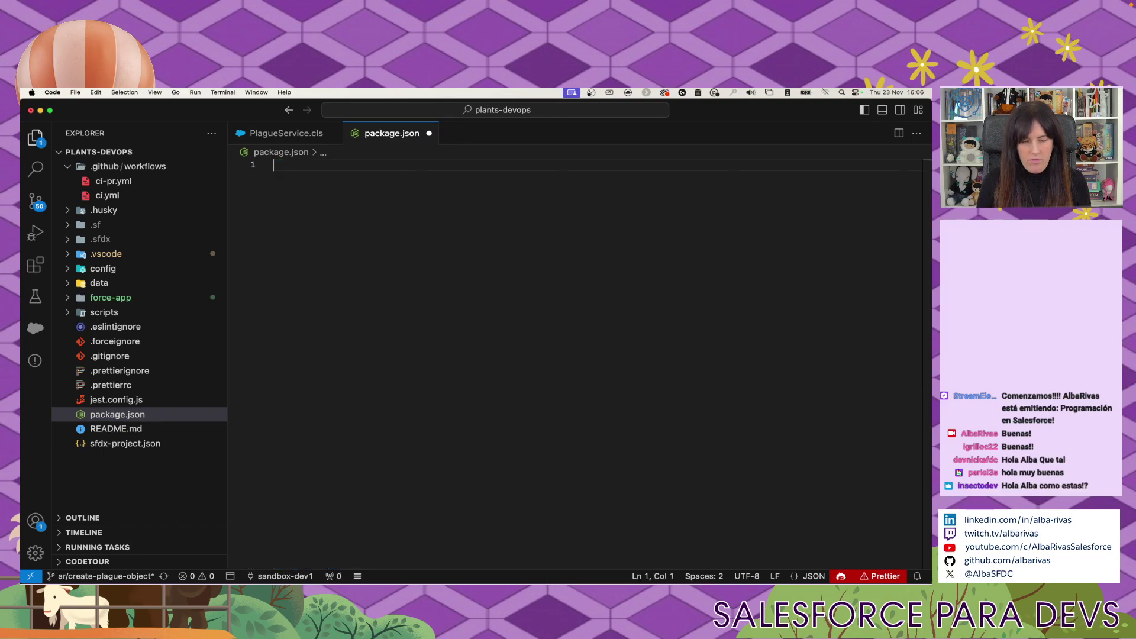
key(super+v)
scroll(532, 355, up, 3)
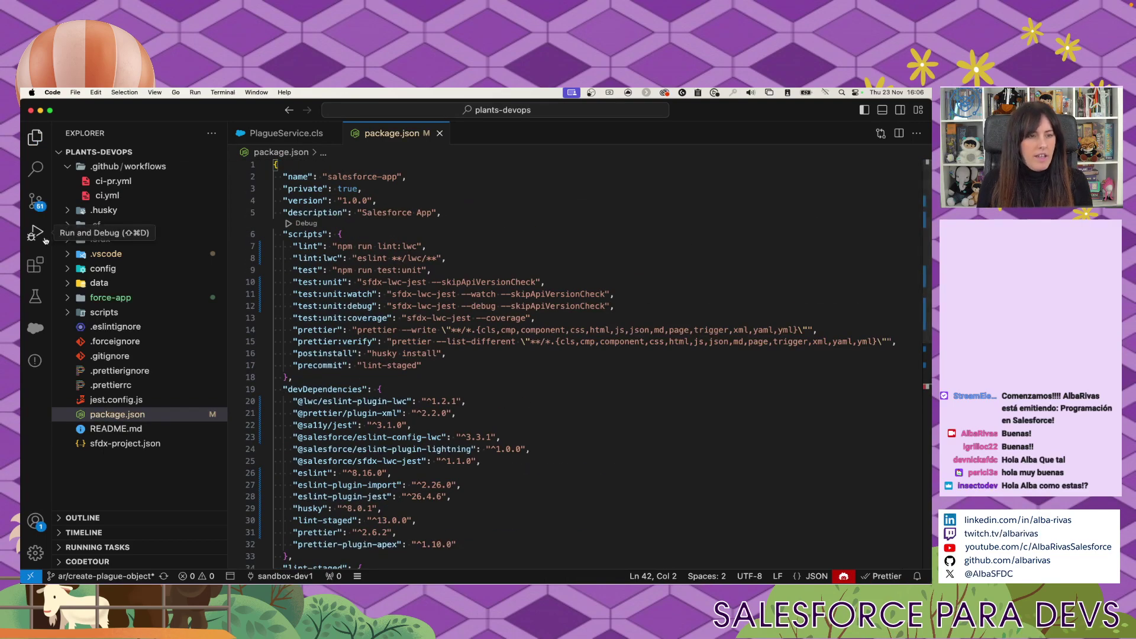
Stage package.json and commit it with the message 'Update package.json'.
click(35, 208)
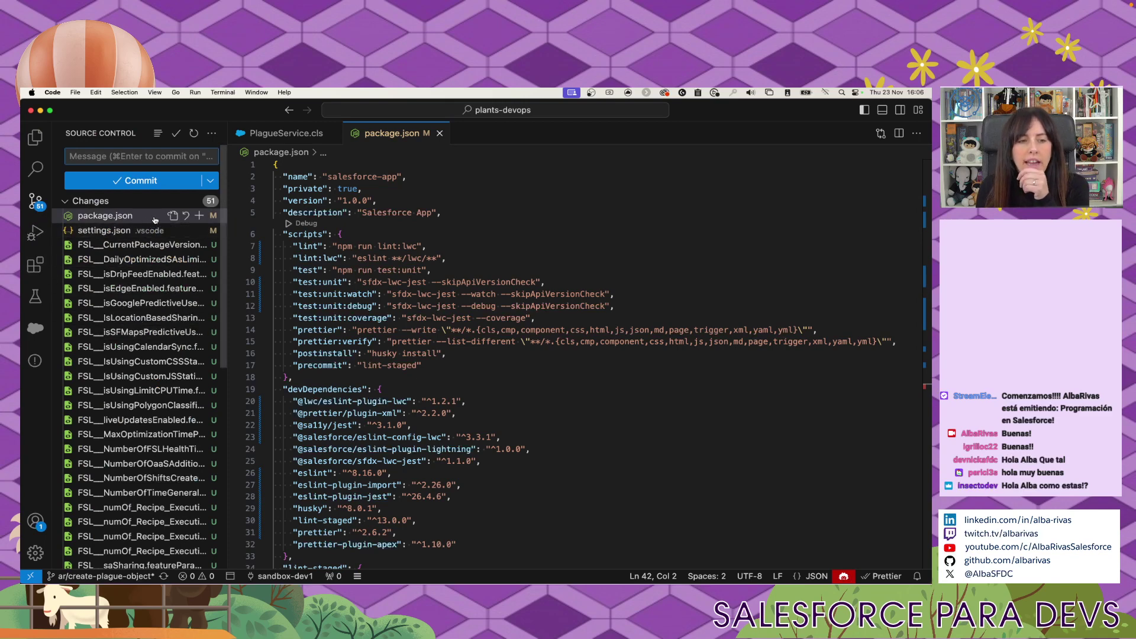
click(199, 217)
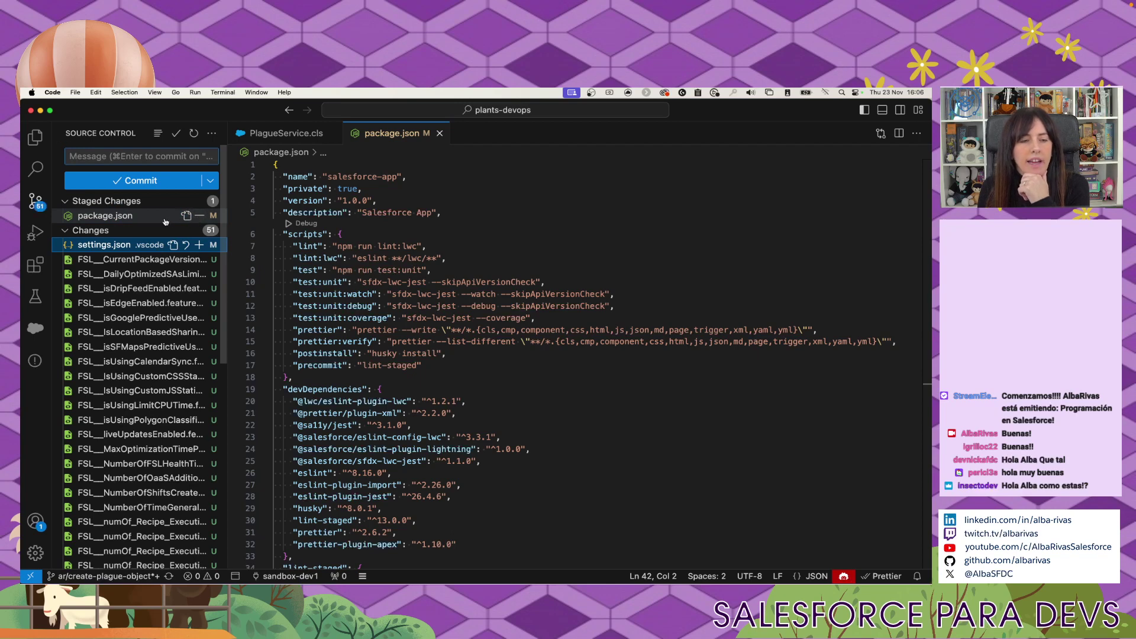
click(148, 217)
click(134, 158)
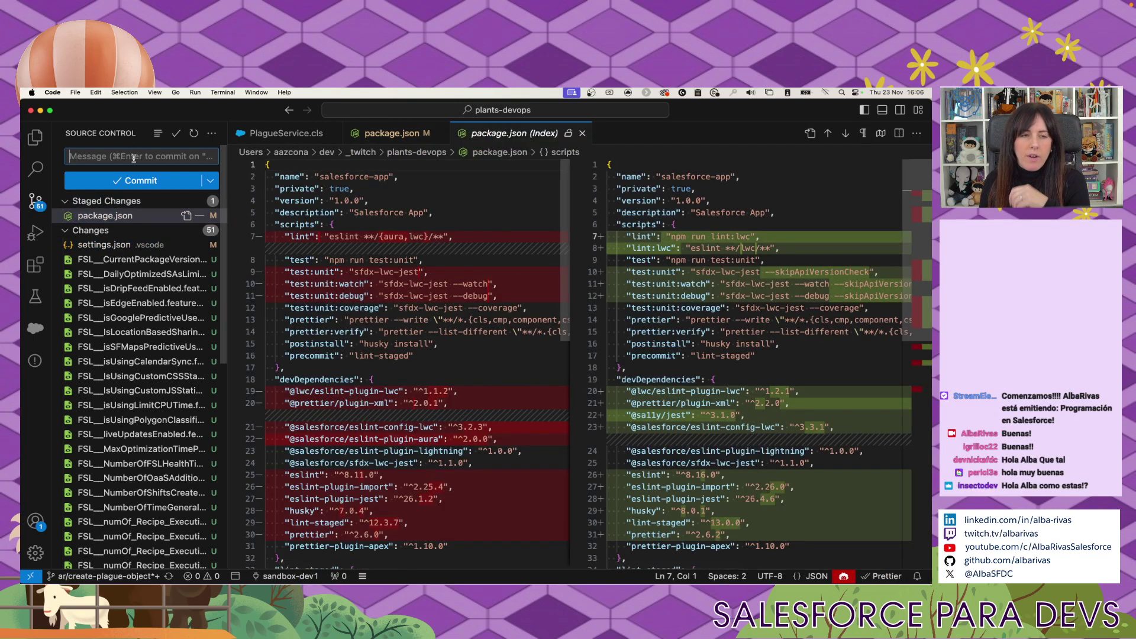
text(l)
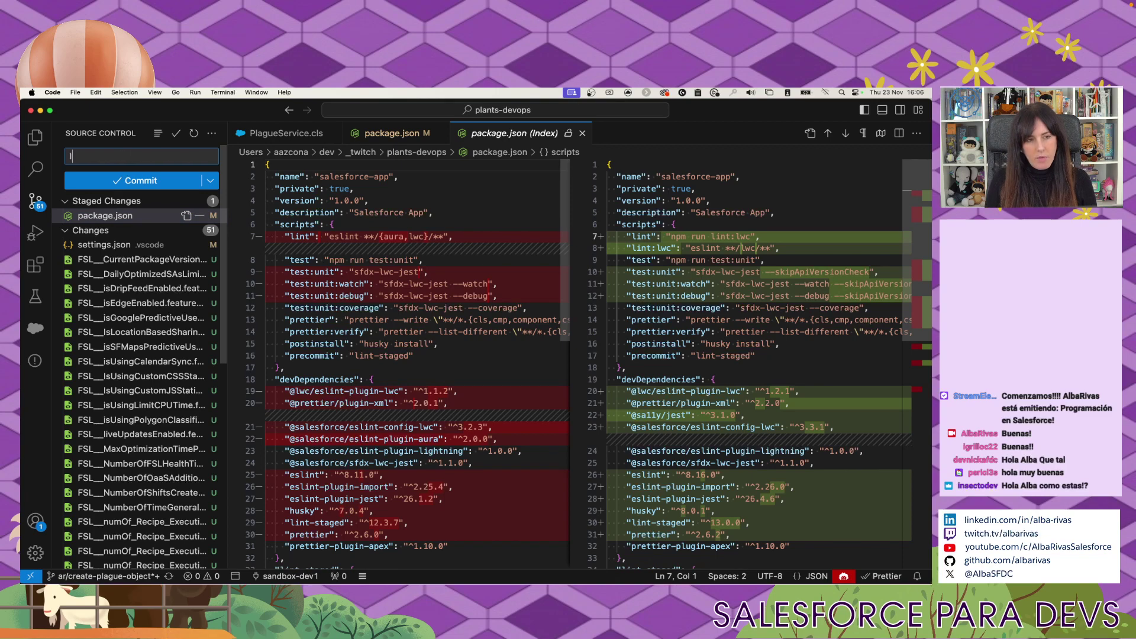
key(BackSpace)
text(Update pack)
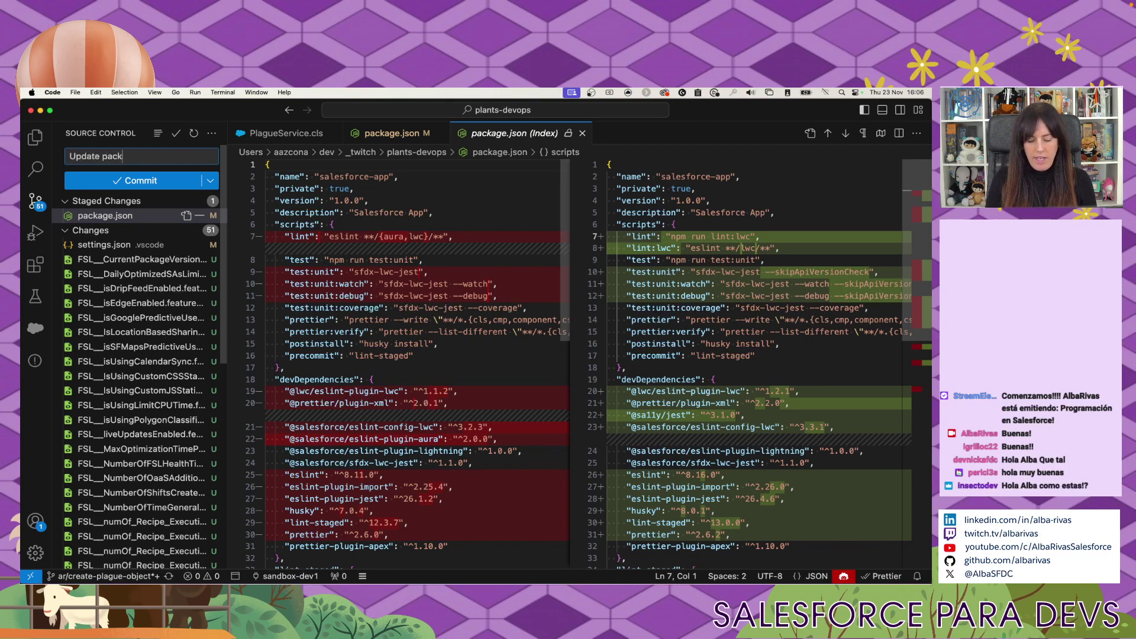
text(age.json)
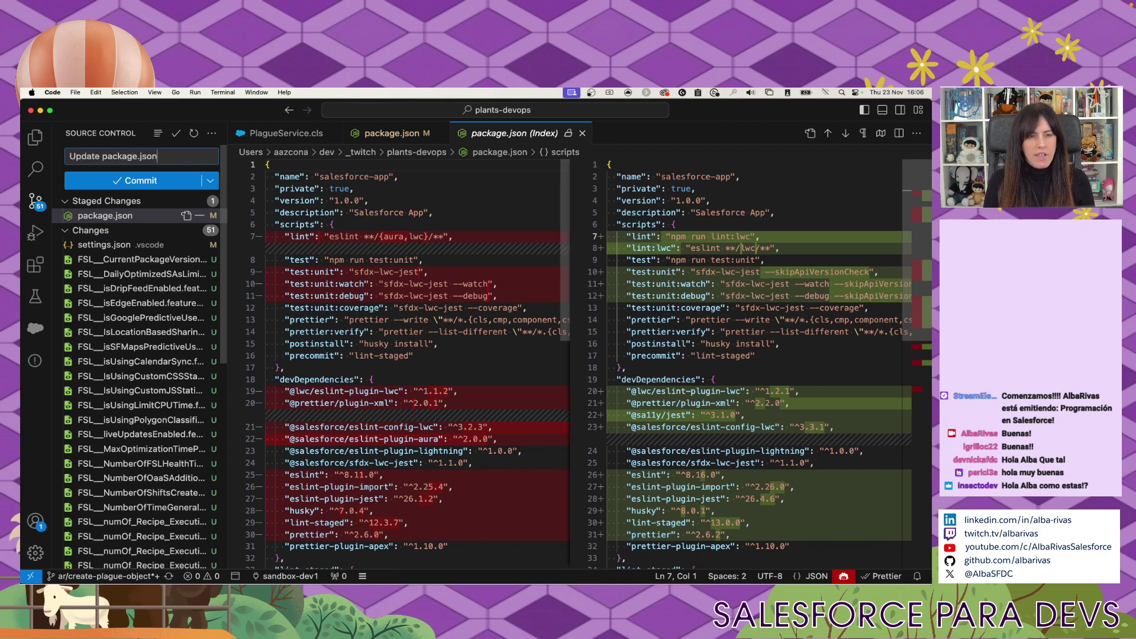
click(160, 181)
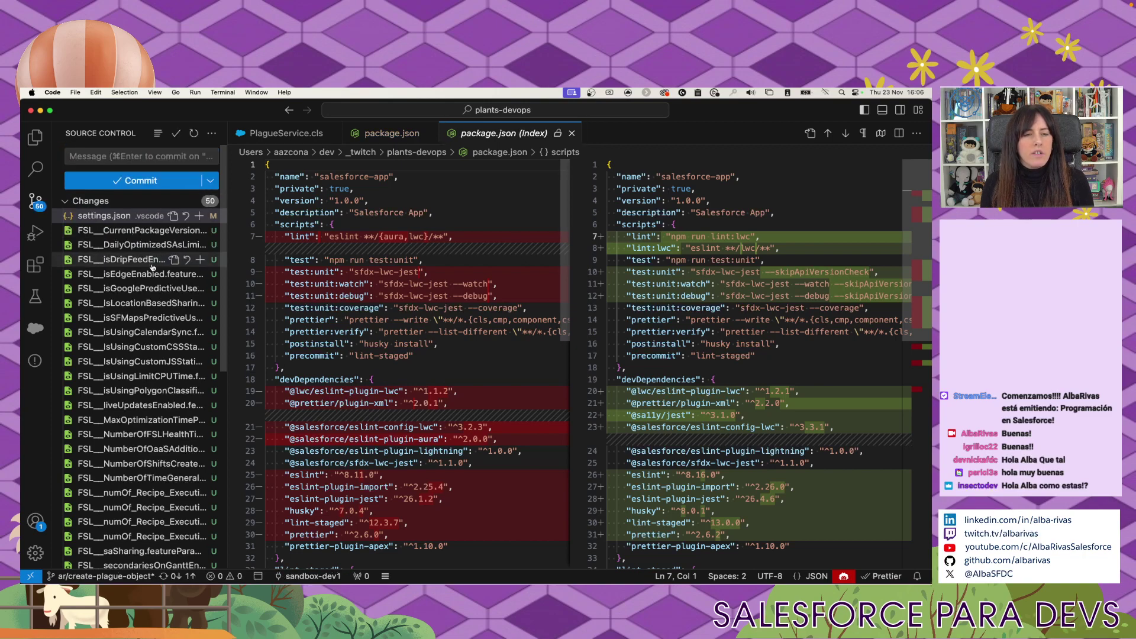
Sync the branch with the remote, confirming the pull and push.
click(177, 576)
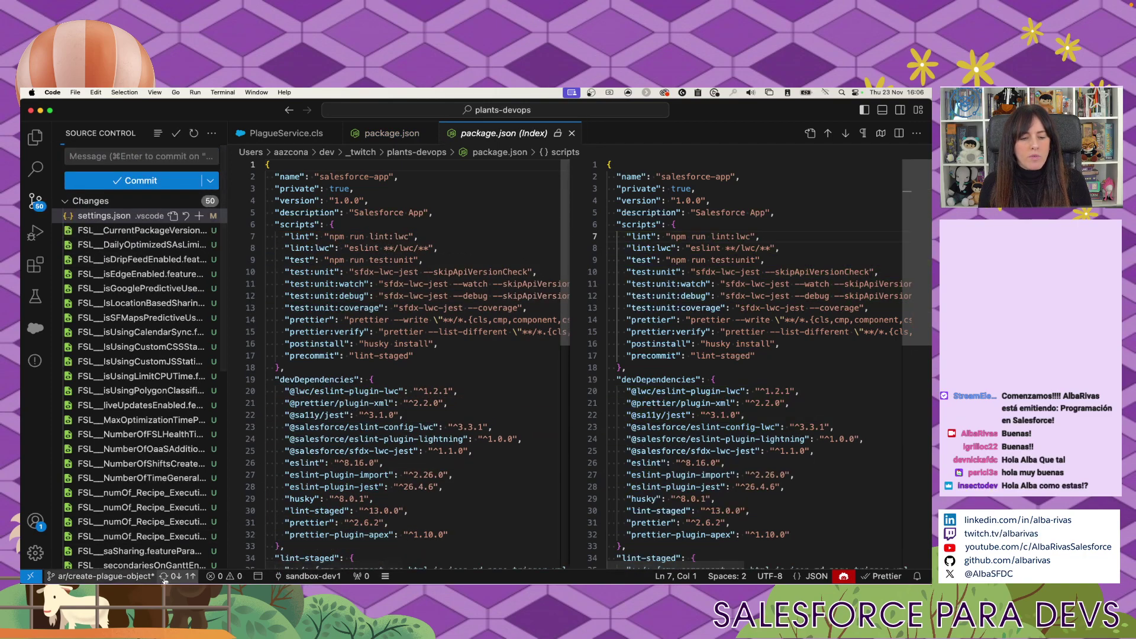
click(514, 359)
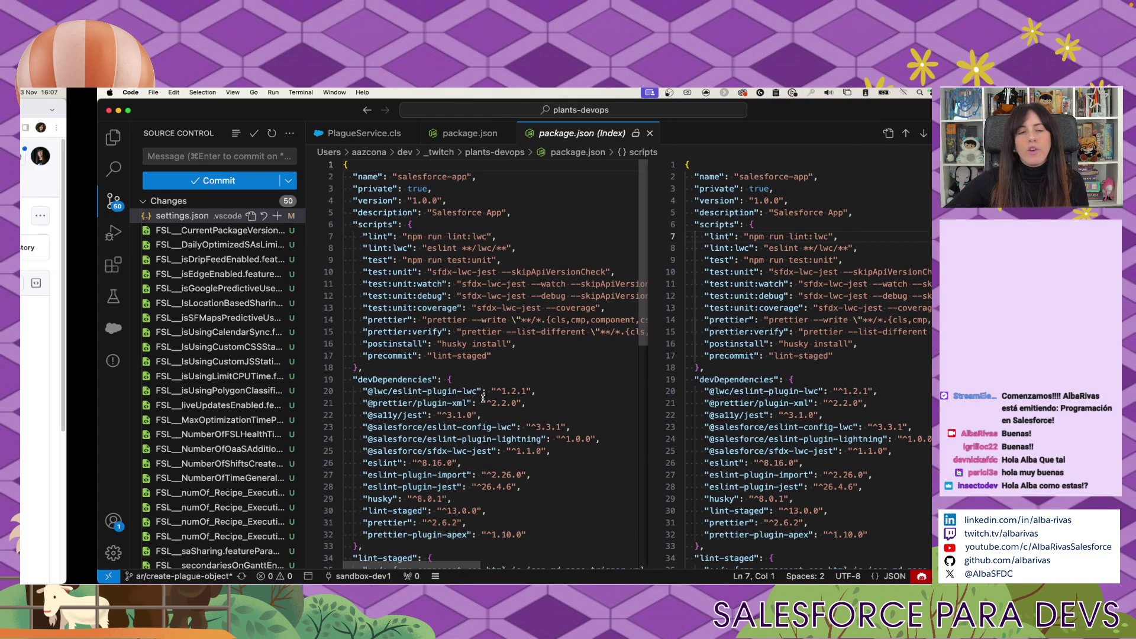
key(super+Tab)
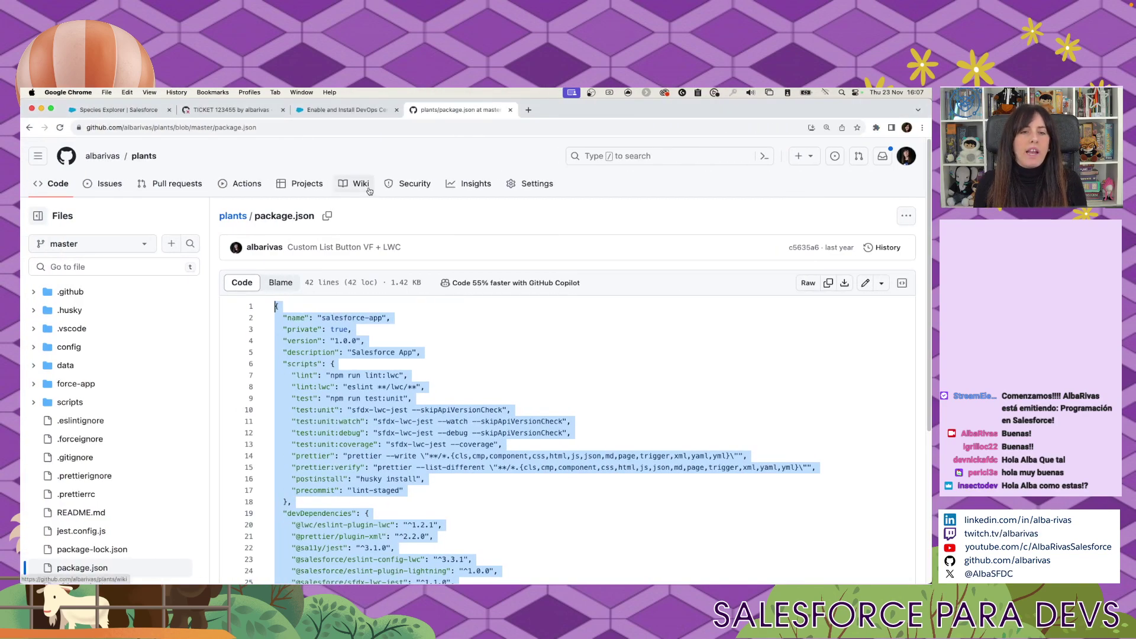
Scroll the TICKET 123455 pull request to its merge box and confirm it reports no conflicts.
click(239, 109)
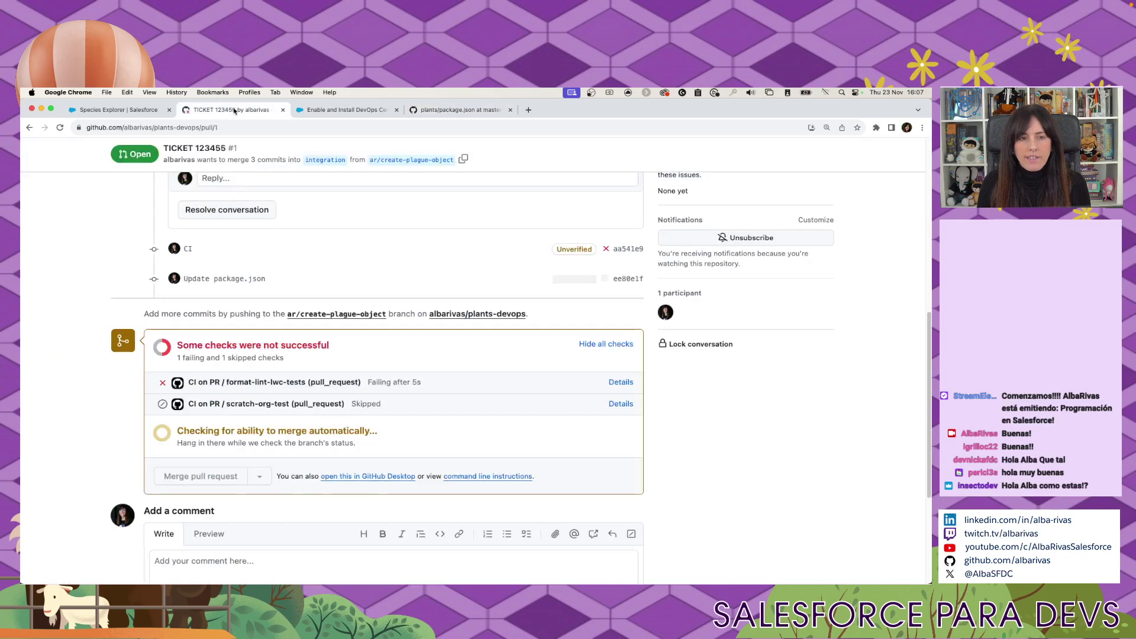
scroll(538, 452, down, 1)
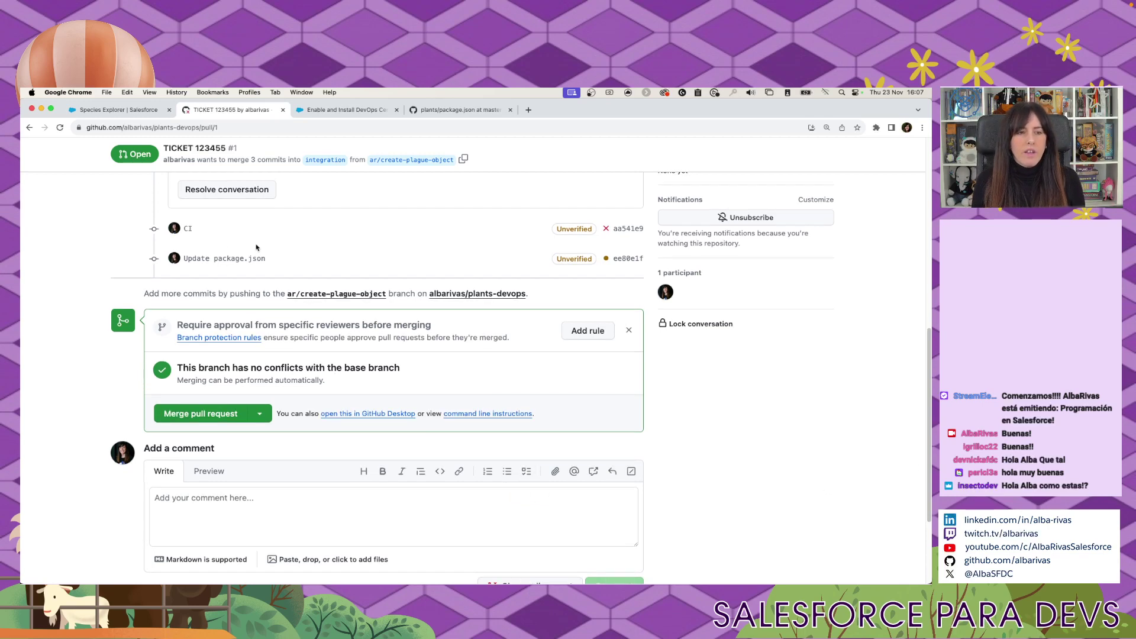
scroll(391, 462, down, 1)
scroll(409, 447, up, 3)
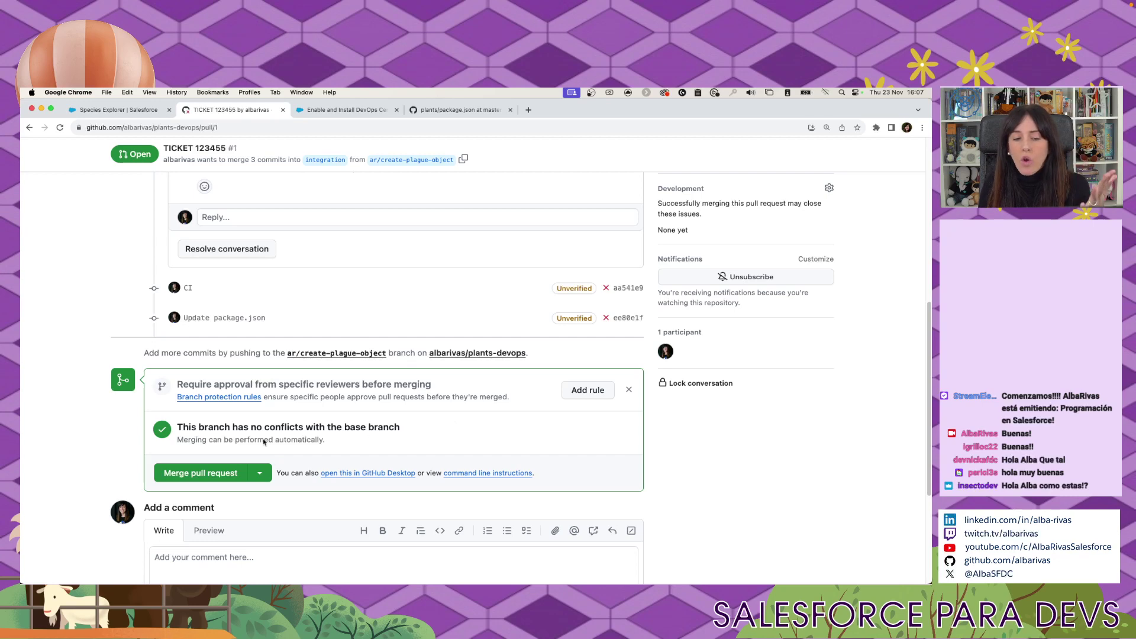
scroll(256, 420, up, 1)
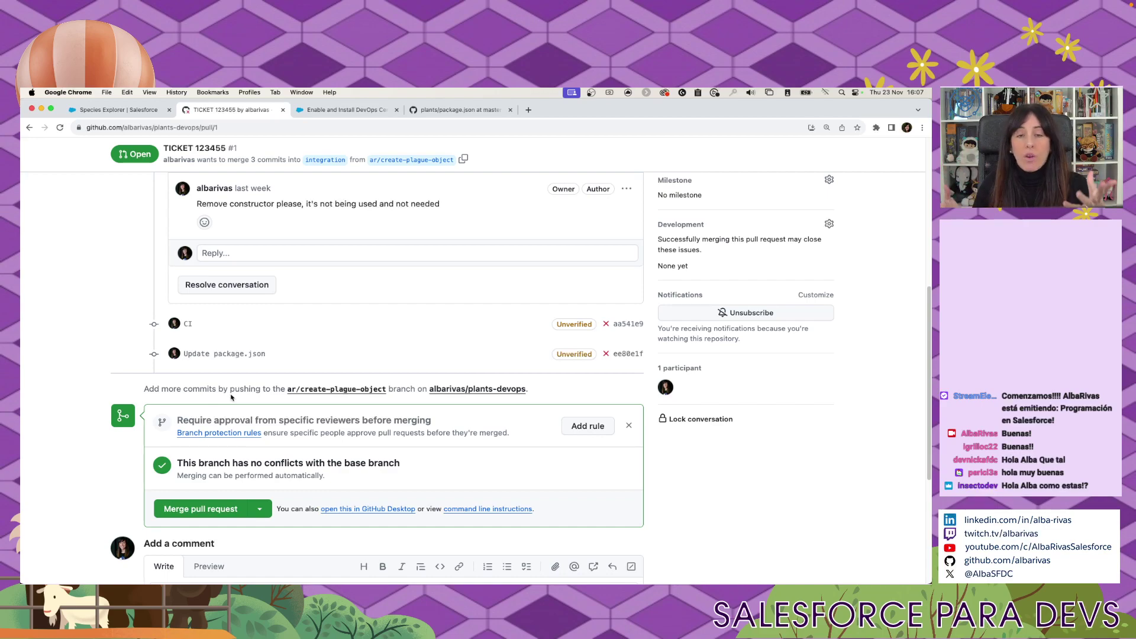
key(super+Tab)
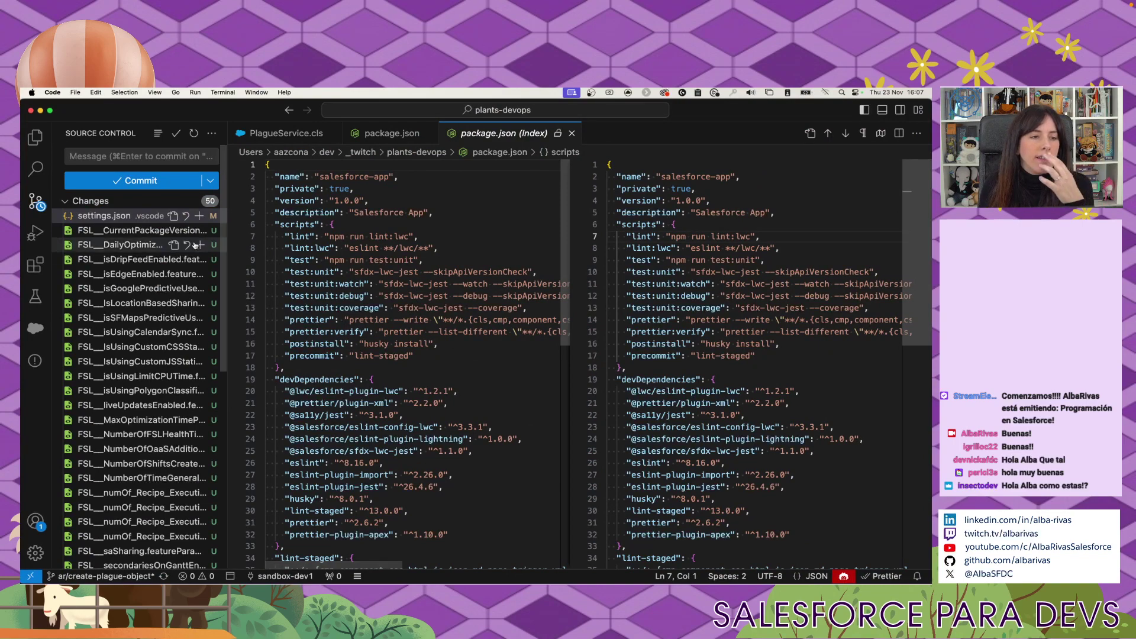
Inspect the on: triggers in ci-pr.yml and the push trigger in ci.yml.
click(35, 140)
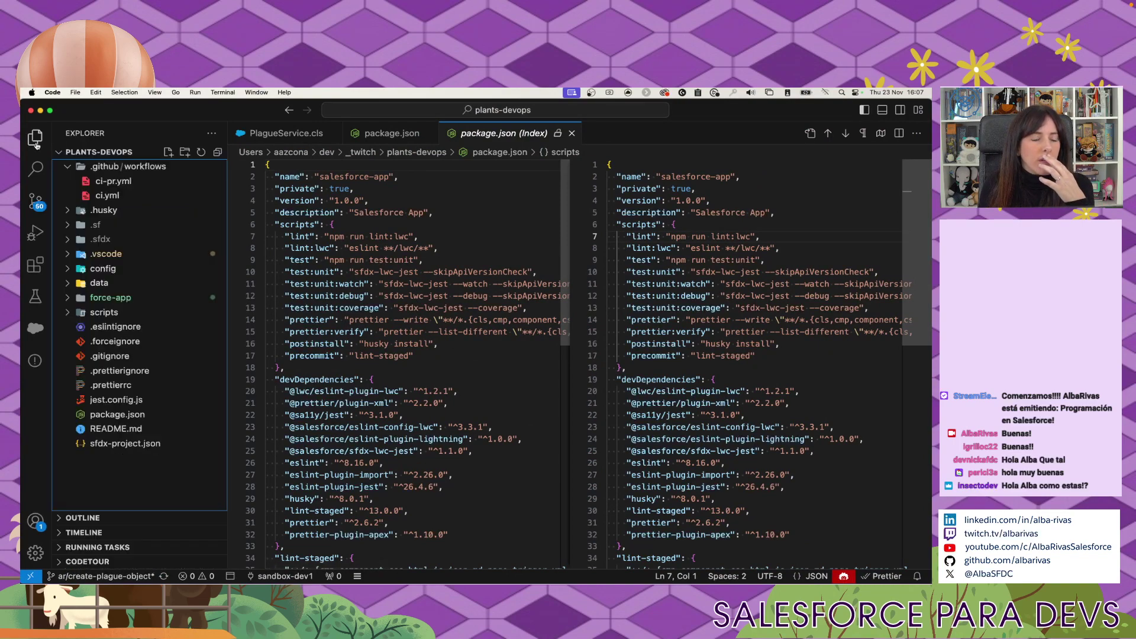
click(120, 186)
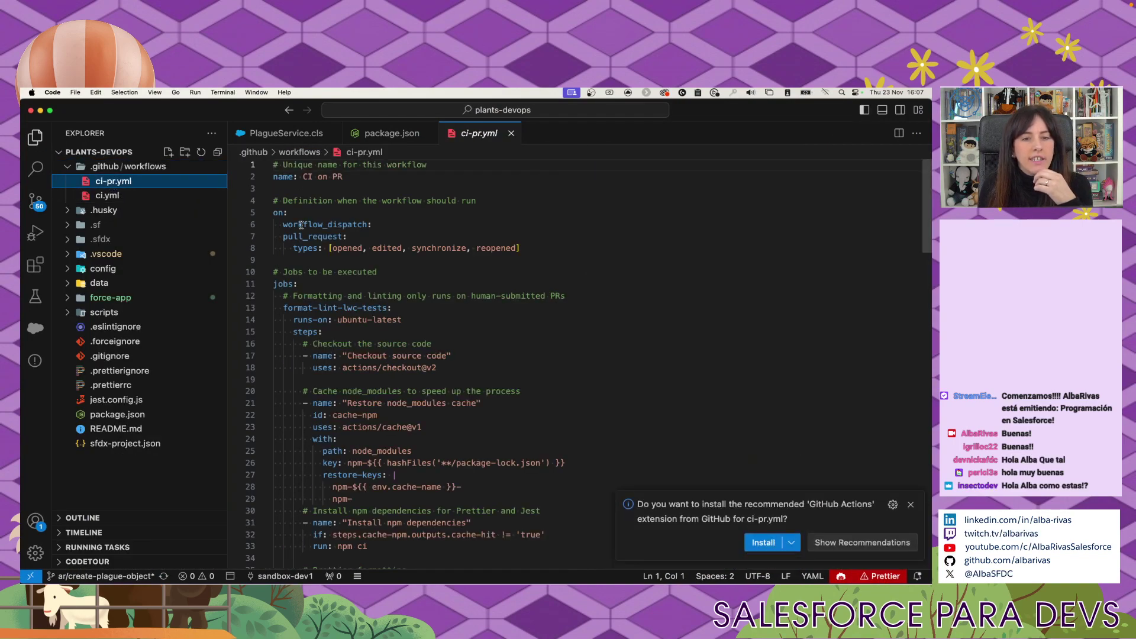
drag(322, 225, 579, 247)
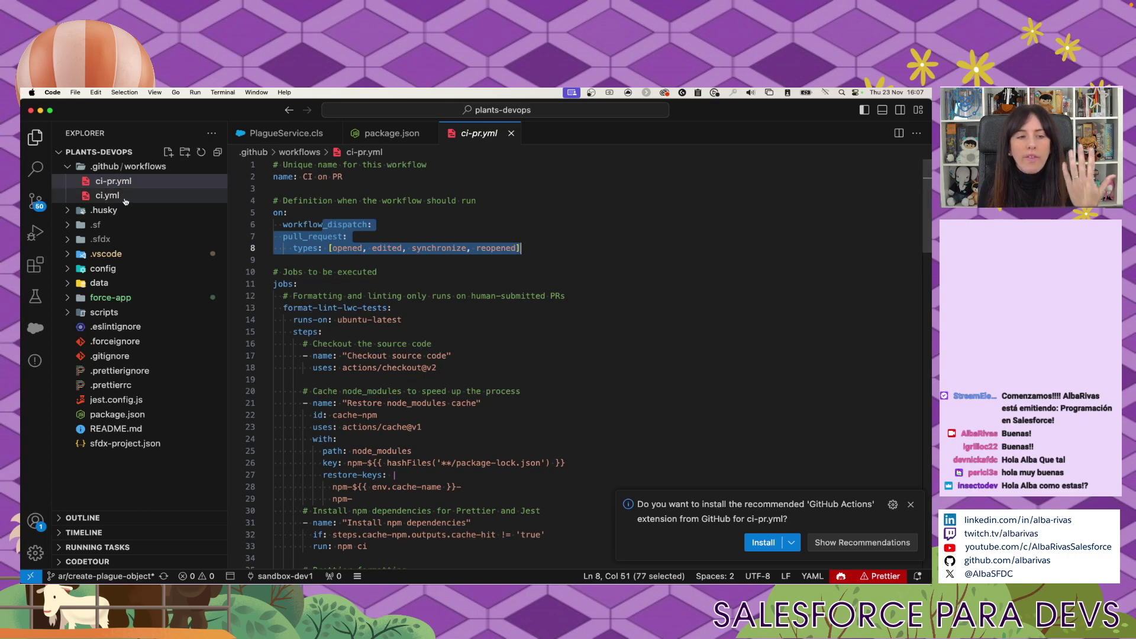
click(151, 203)
drag(297, 236, 485, 303)
double_click(308, 236)
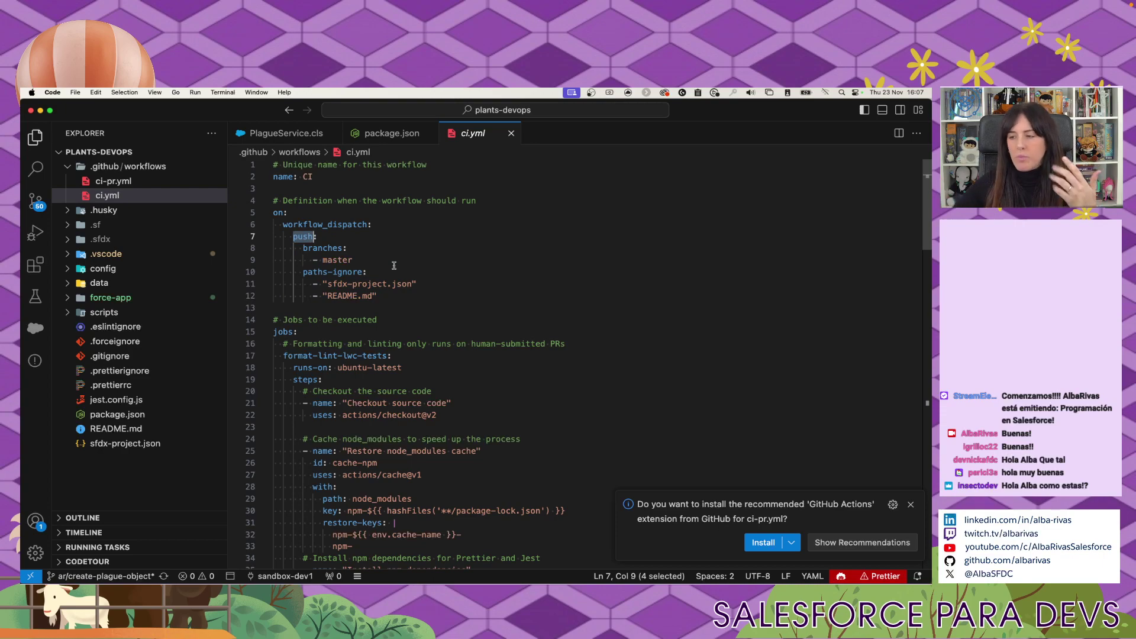
key(ctrl+Left)
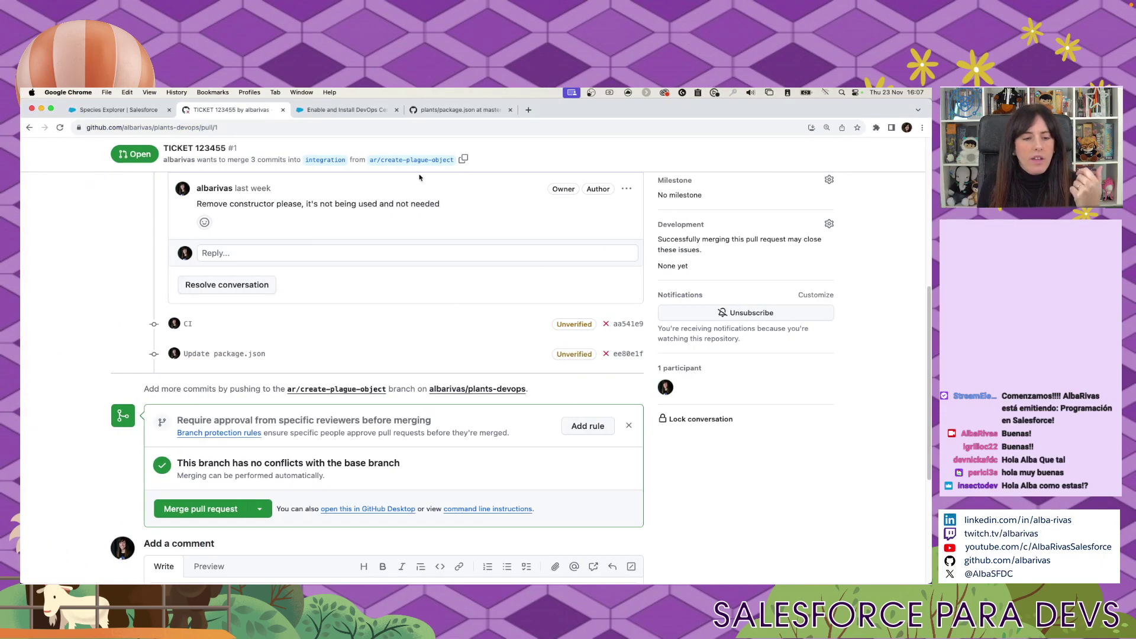
Reload the pull request and read the failing check's npm ci error about missing package-lock.json.
key(super+r)
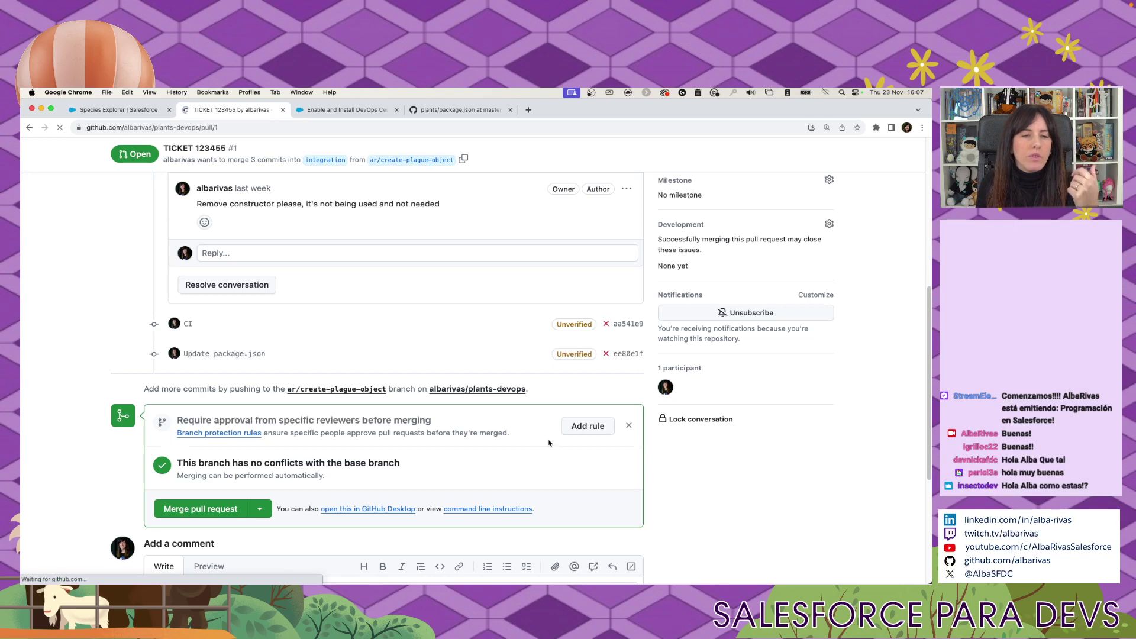
scroll(568, 502, down, 5)
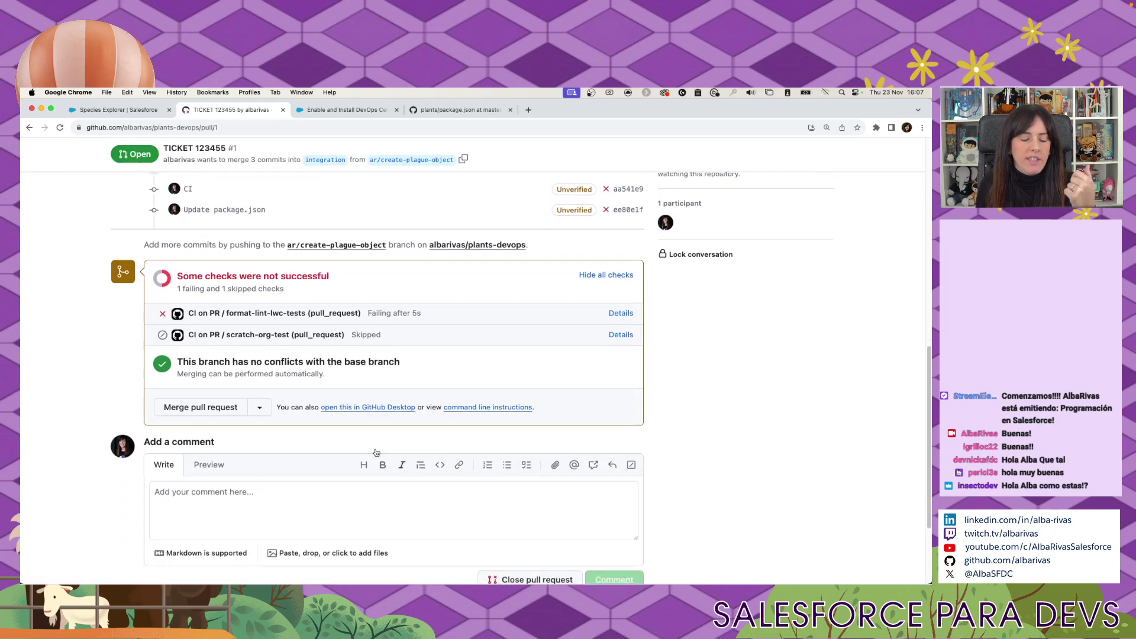
click(620, 313)
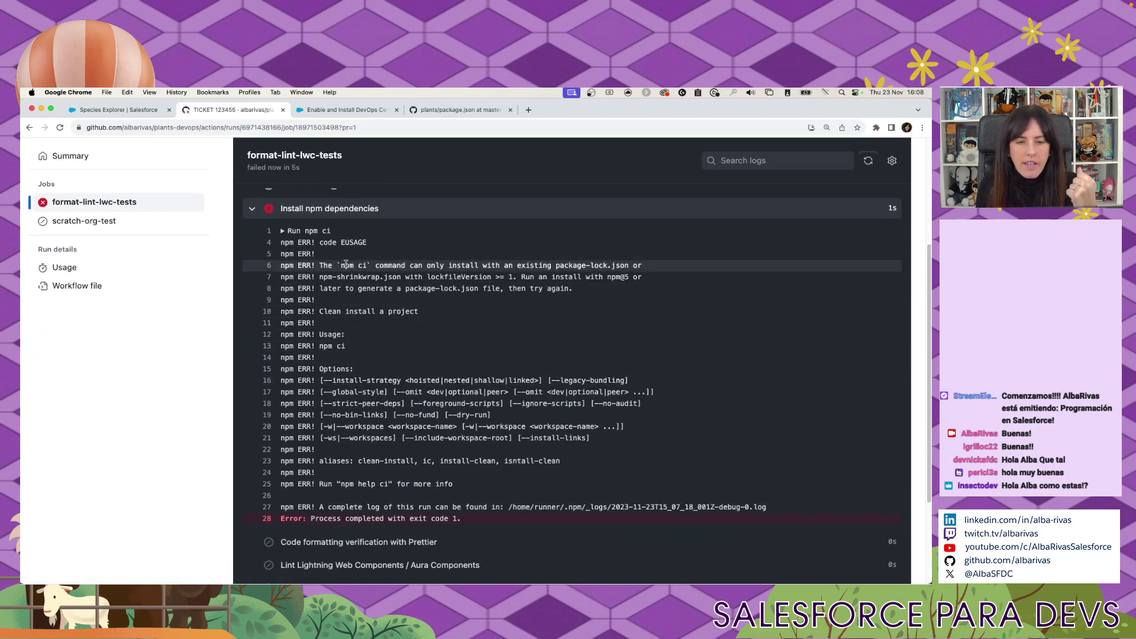
drag(346, 264, 571, 290)
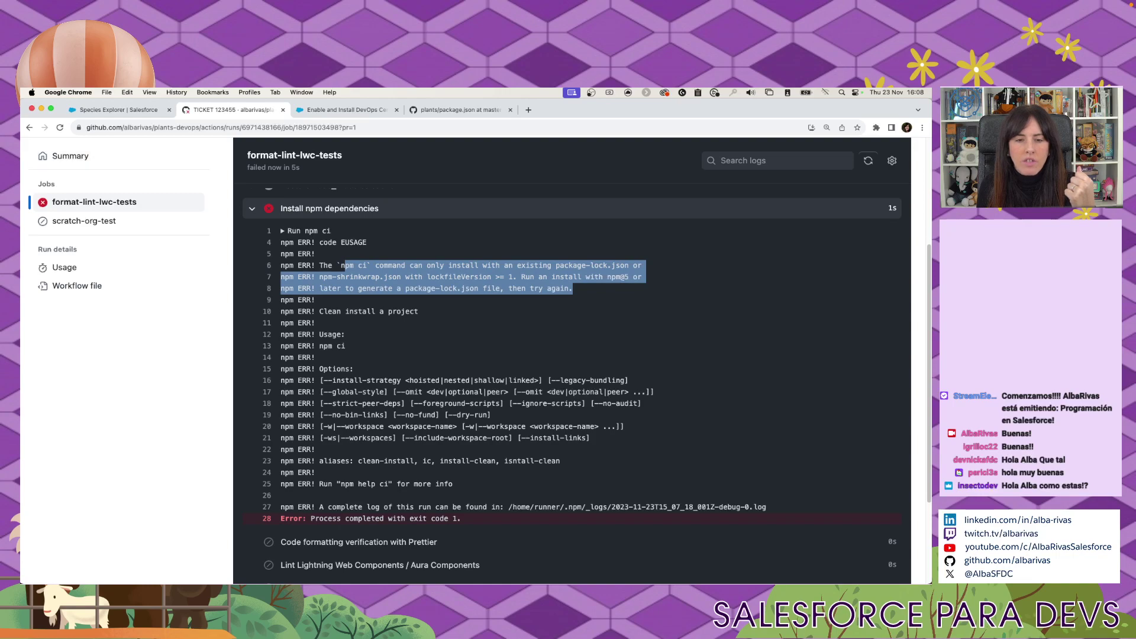
click(29, 127)
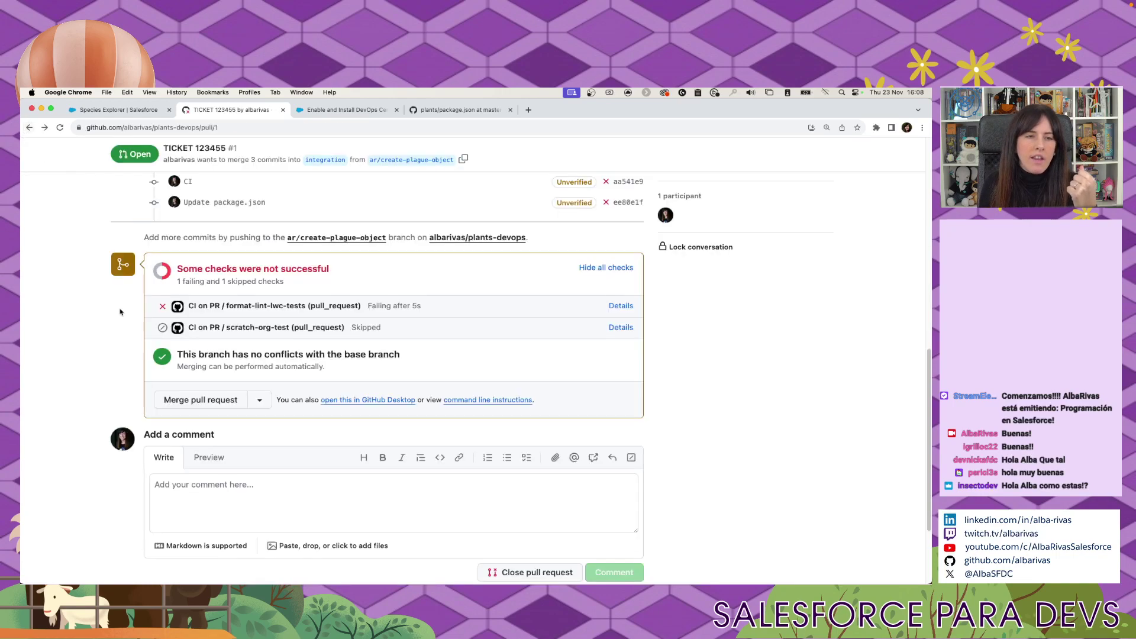
key(super+Tab)
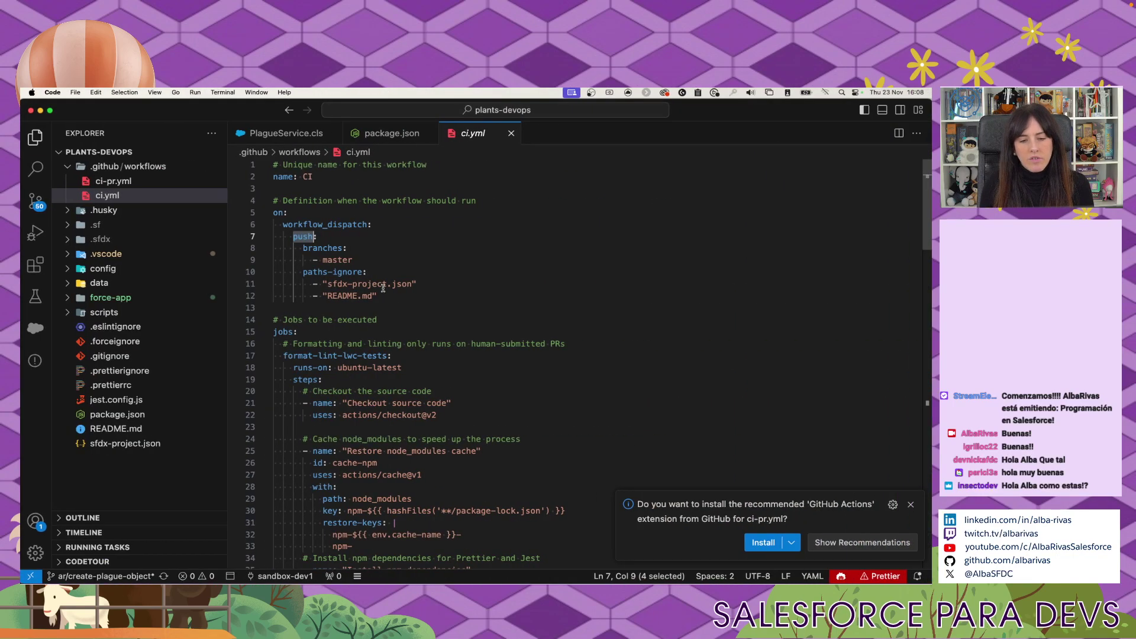
Run npm install in a new integrated terminal and enlarge the terminal panel.
click(500, 329)
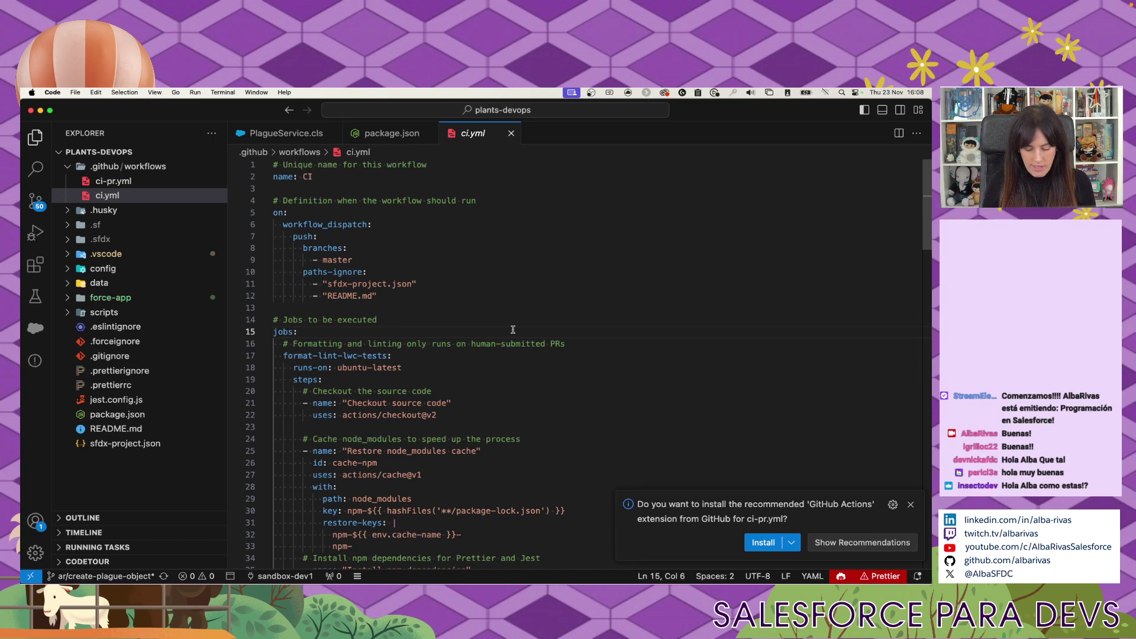
key(ctrl+grave)
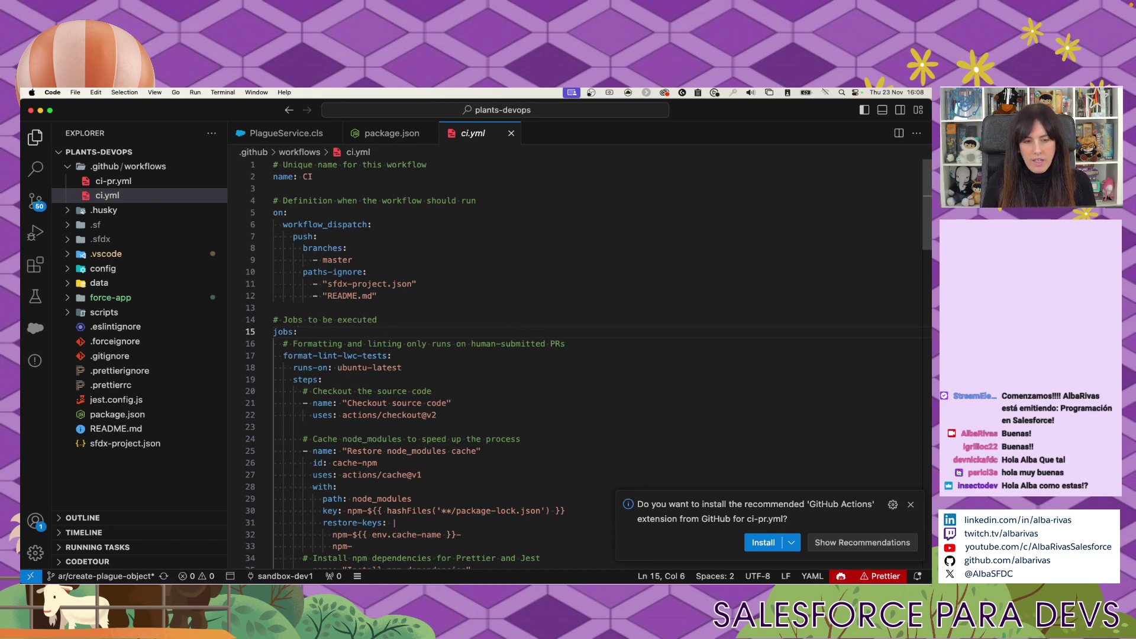
text(npm install)
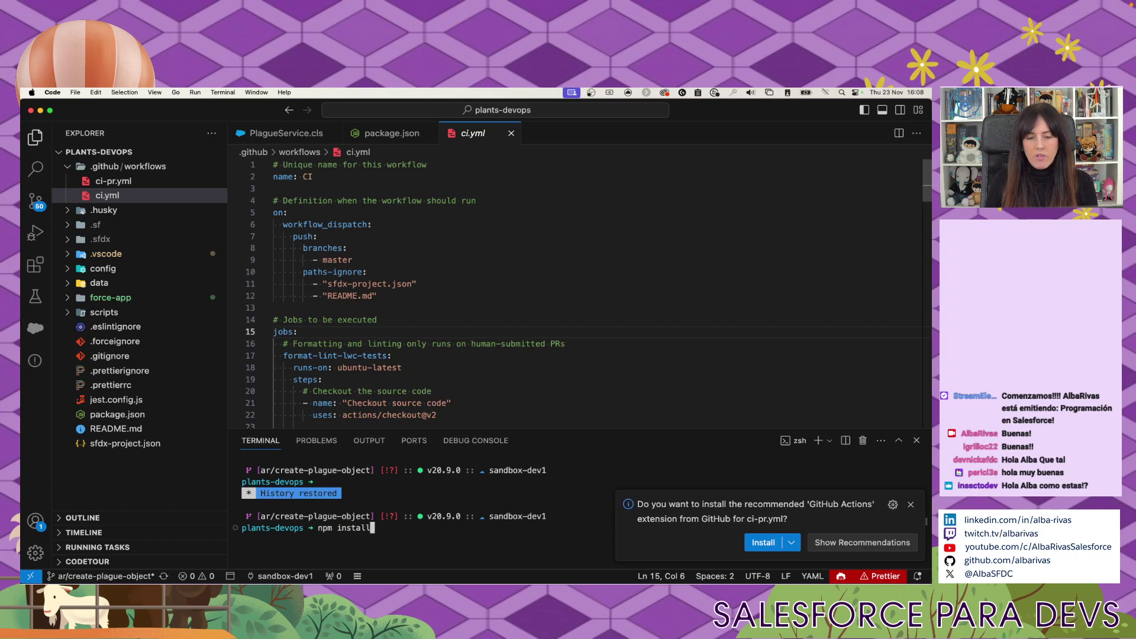
key(Return)
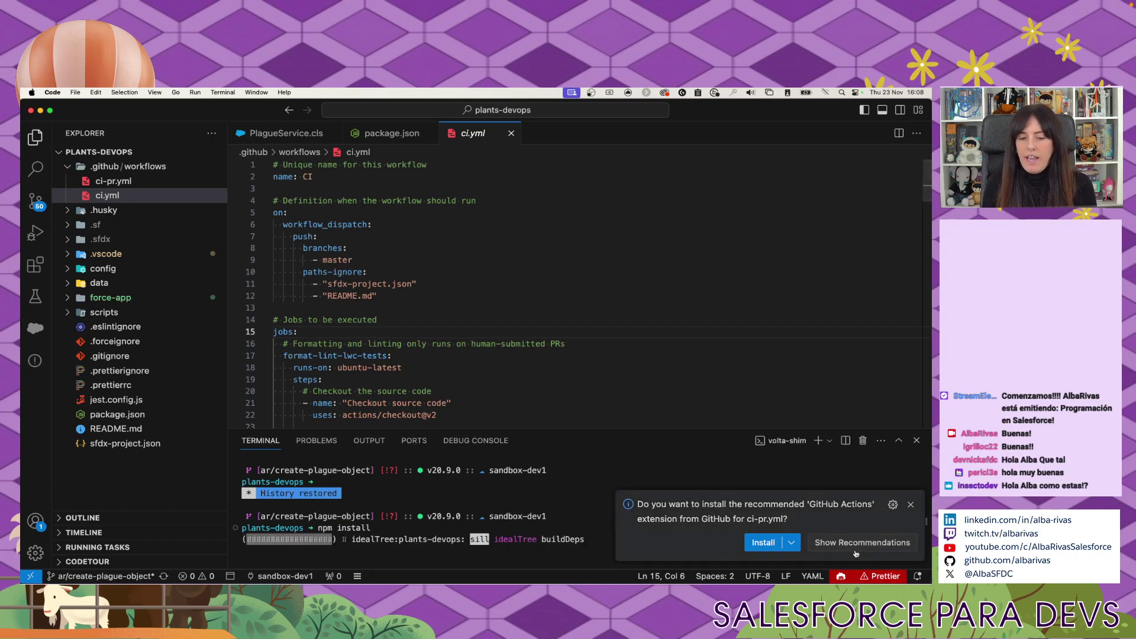
click(911, 504)
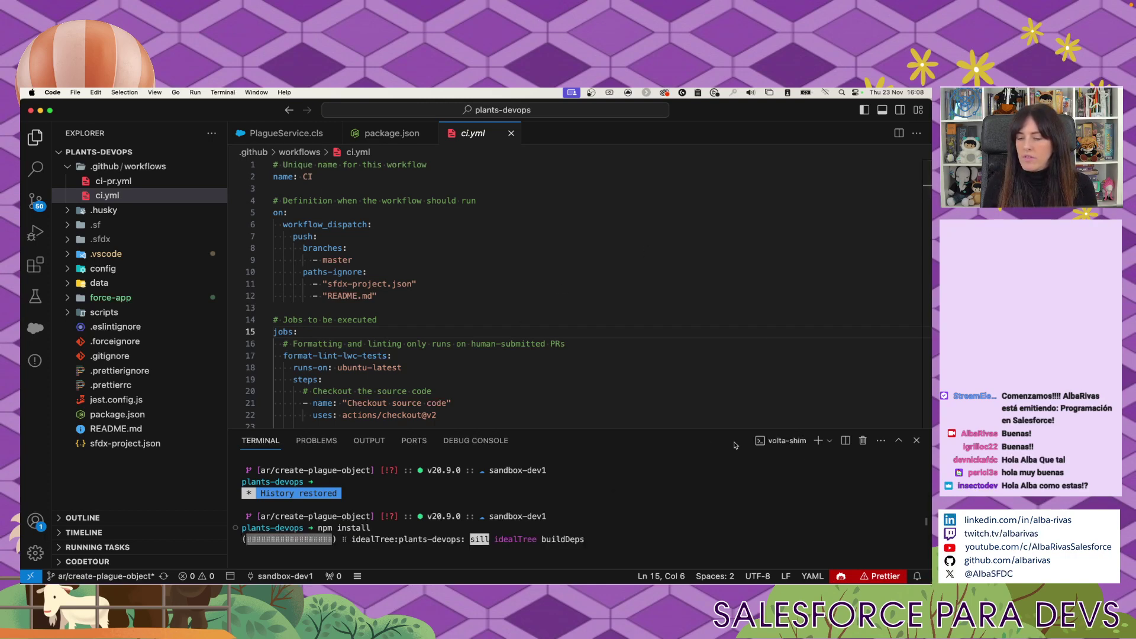
drag(683, 427, 667, 307)
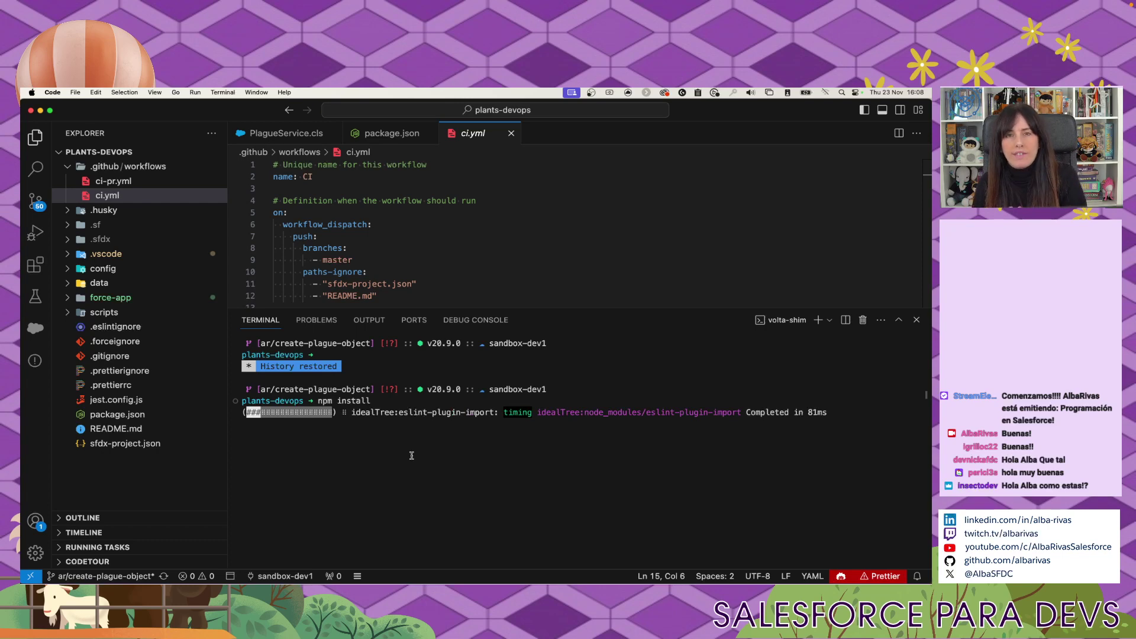
Check eslint-config-lwc's ^3.3.1 version in package.json, then open the generated package-lock.json.
click(131, 417)
scroll(500, 275, down, 4)
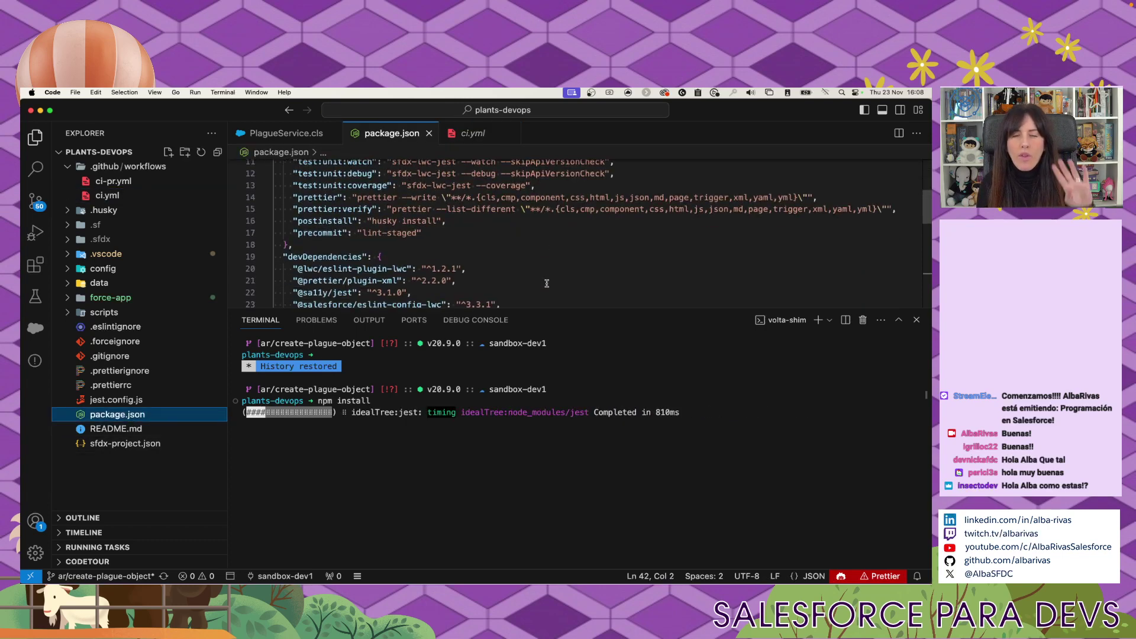
click(461, 302)
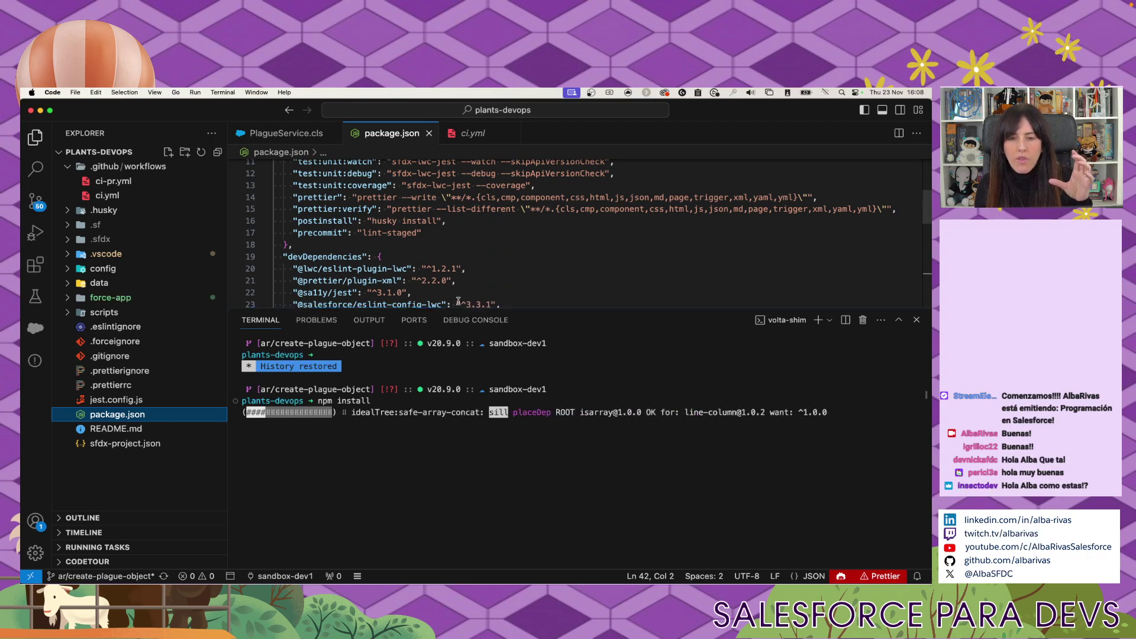
drag(462, 302, 493, 302)
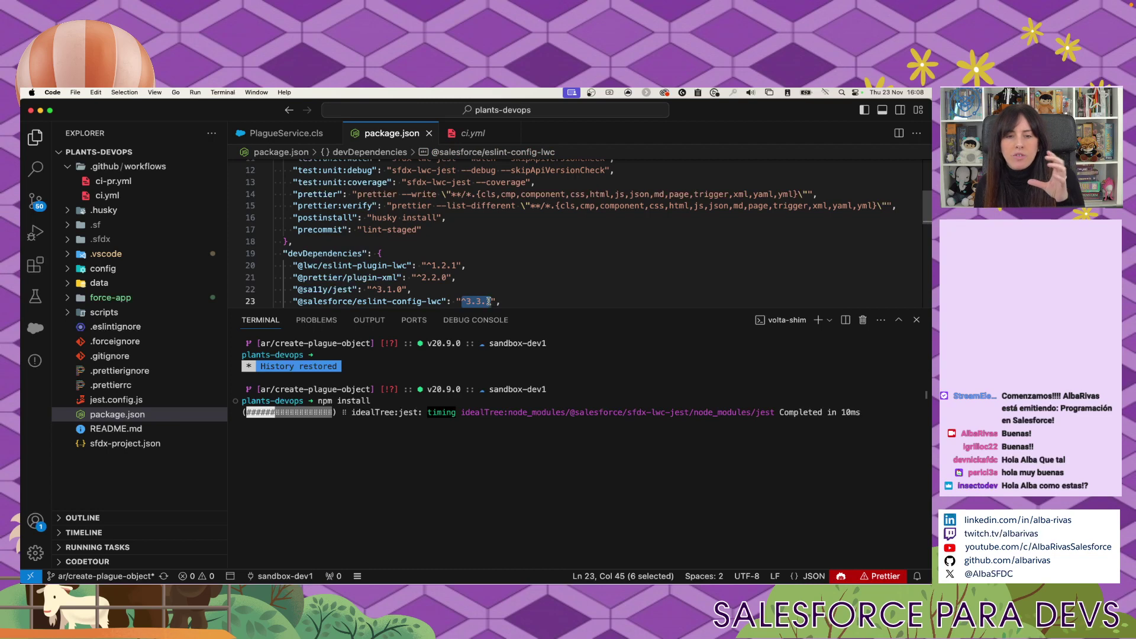
scroll(462, 281, down, 3)
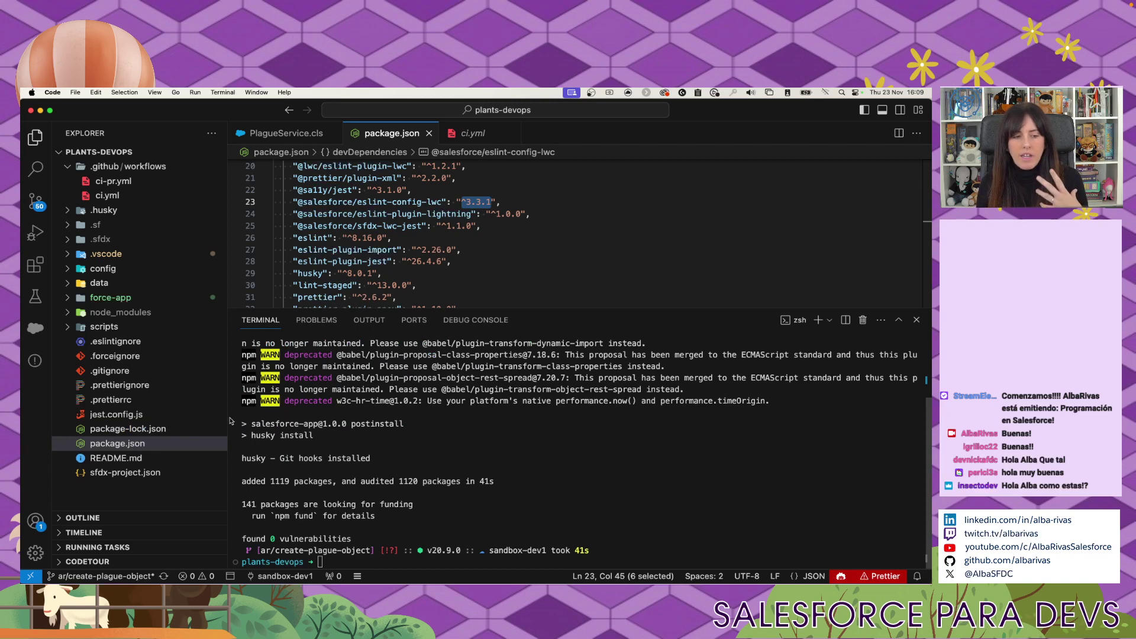
click(151, 434)
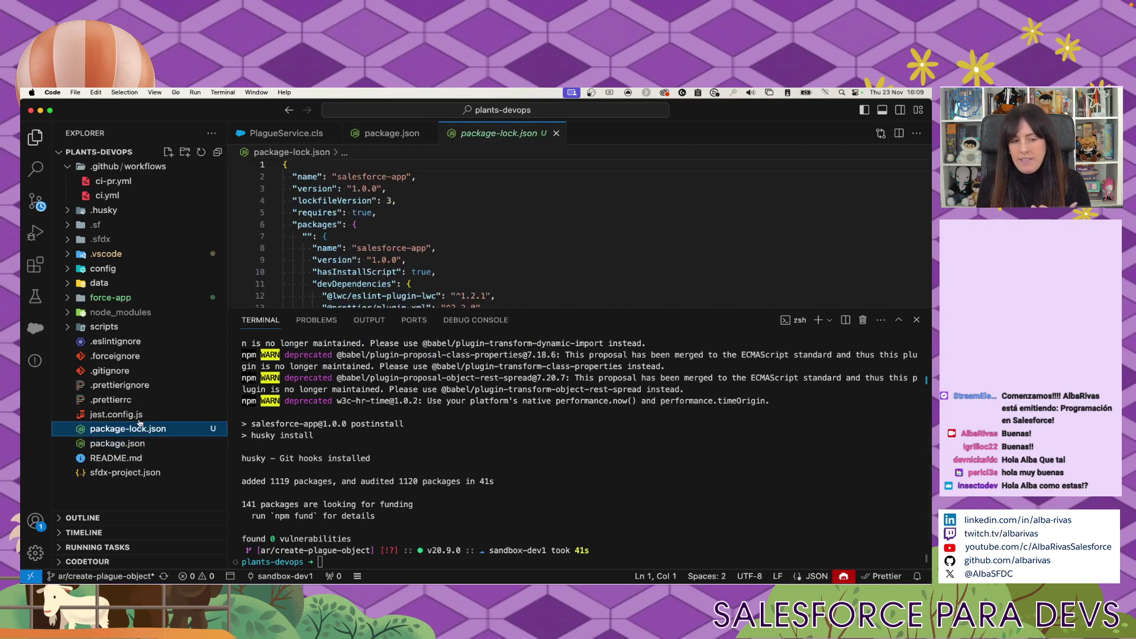
Stage package-lock.json, commit it as 'Adde package-lock.json', and sync with origin.
key(super+b)
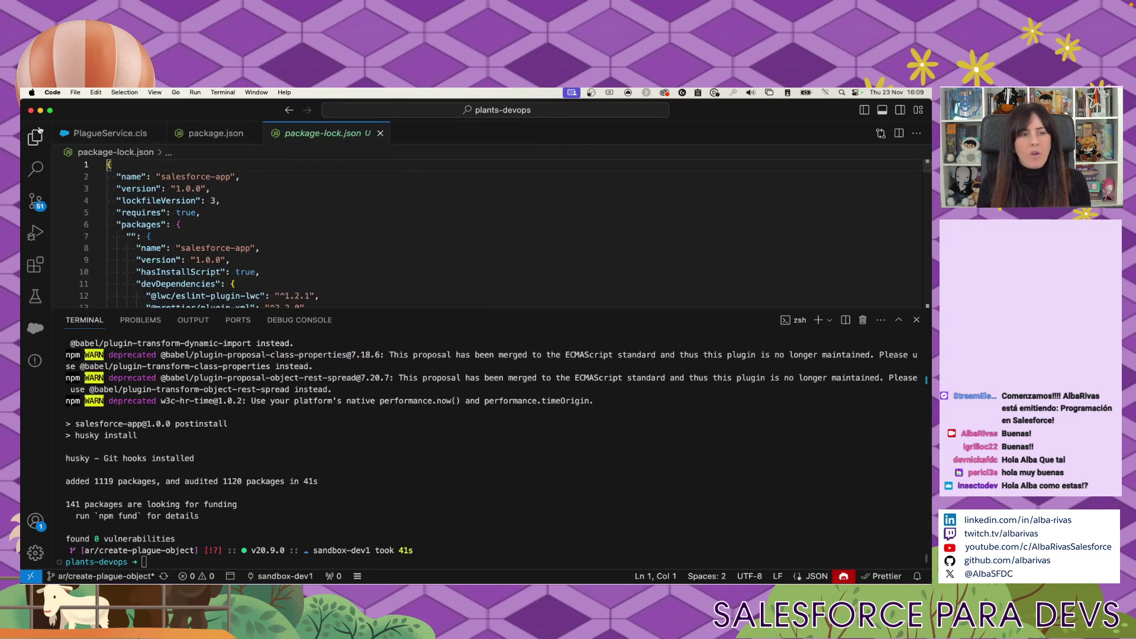
click(35, 140)
click(35, 201)
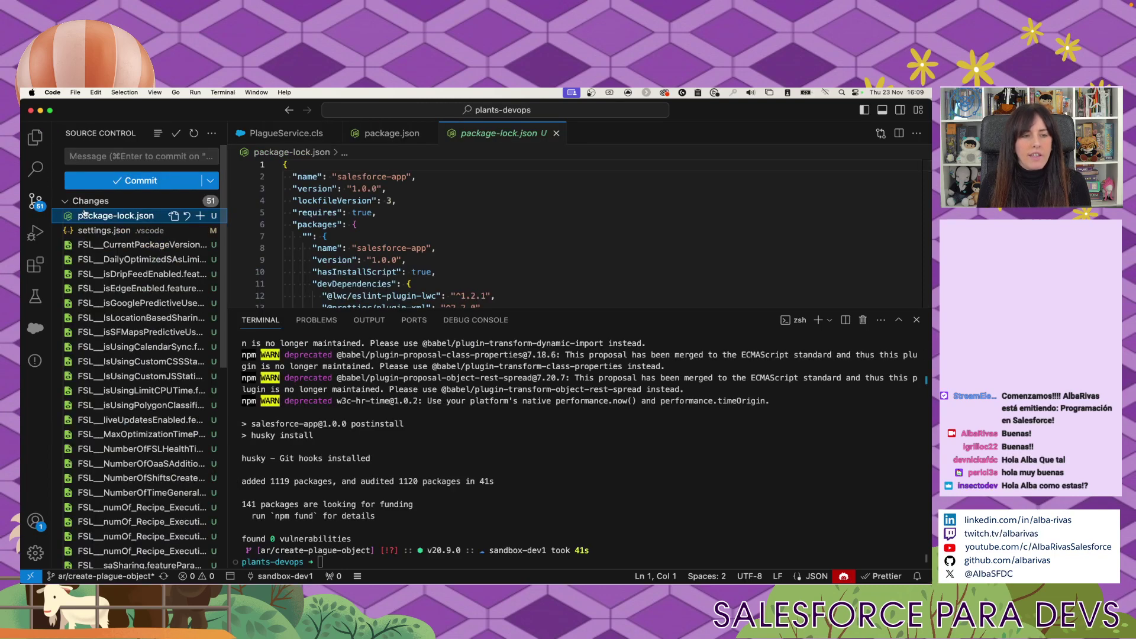
click(200, 215)
click(142, 156)
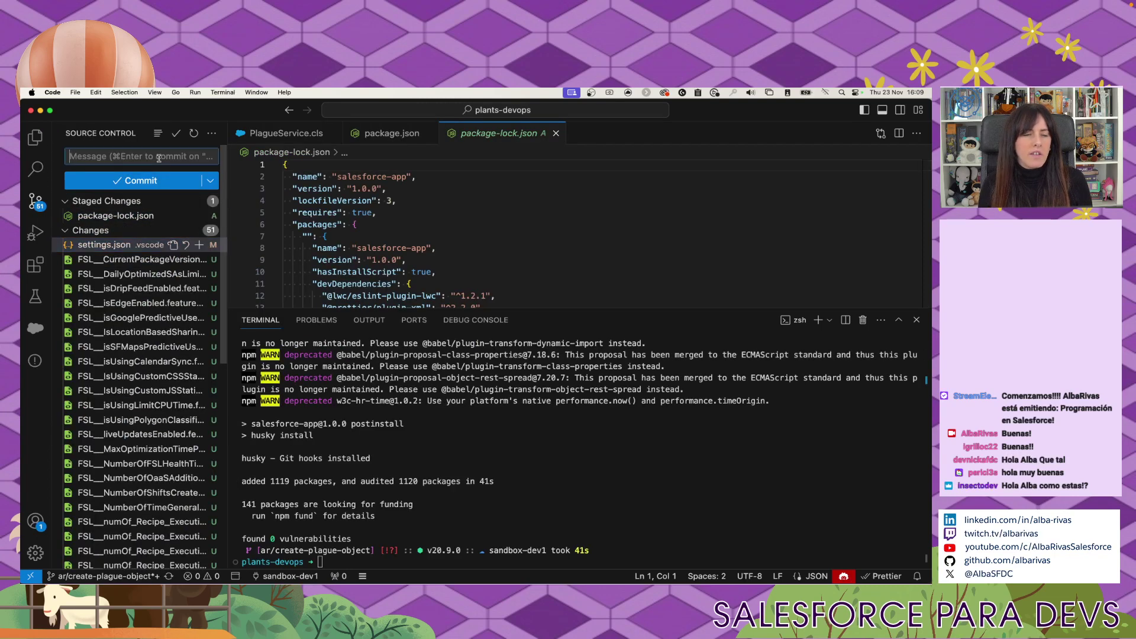
text(Adde packa)
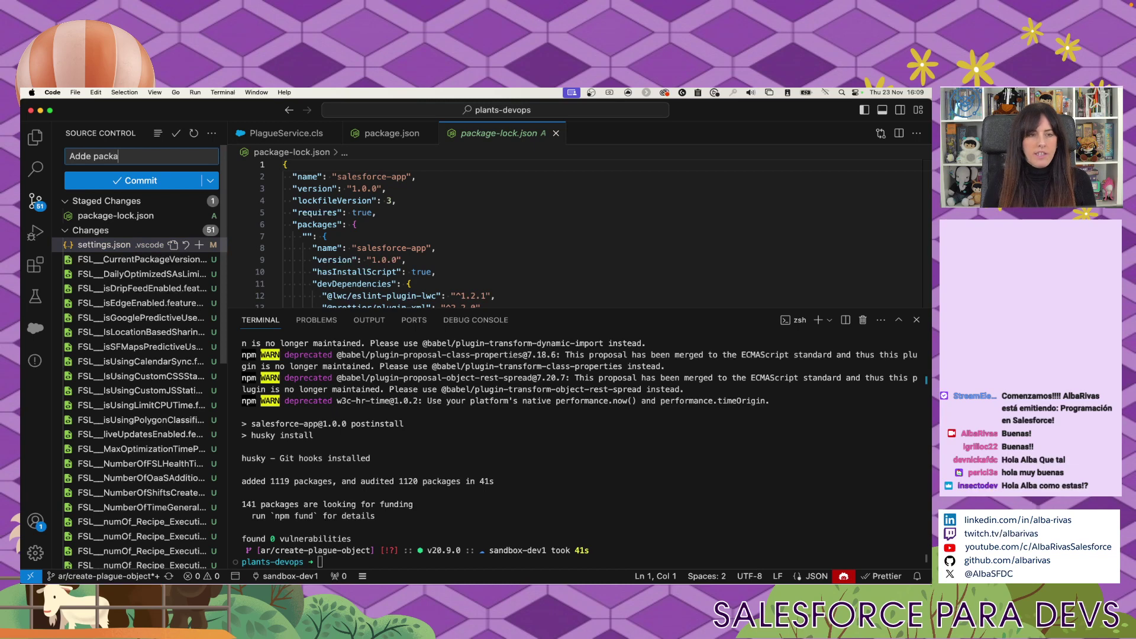
text(ge-lok.)
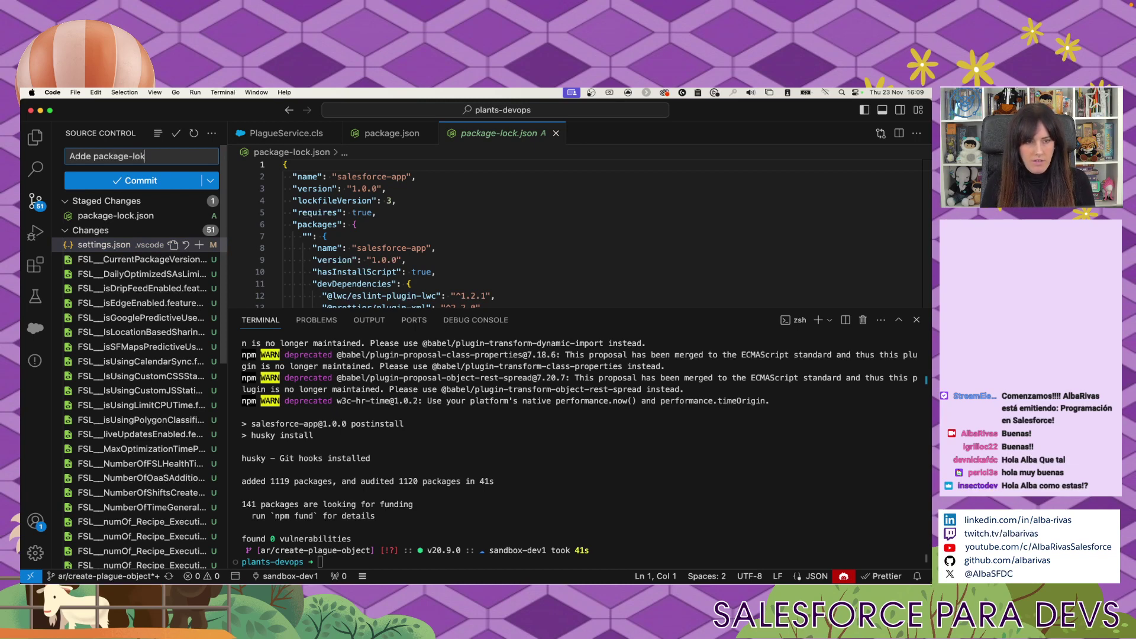
key(BackSpace)
key(BackSpace)
text(ck.json)
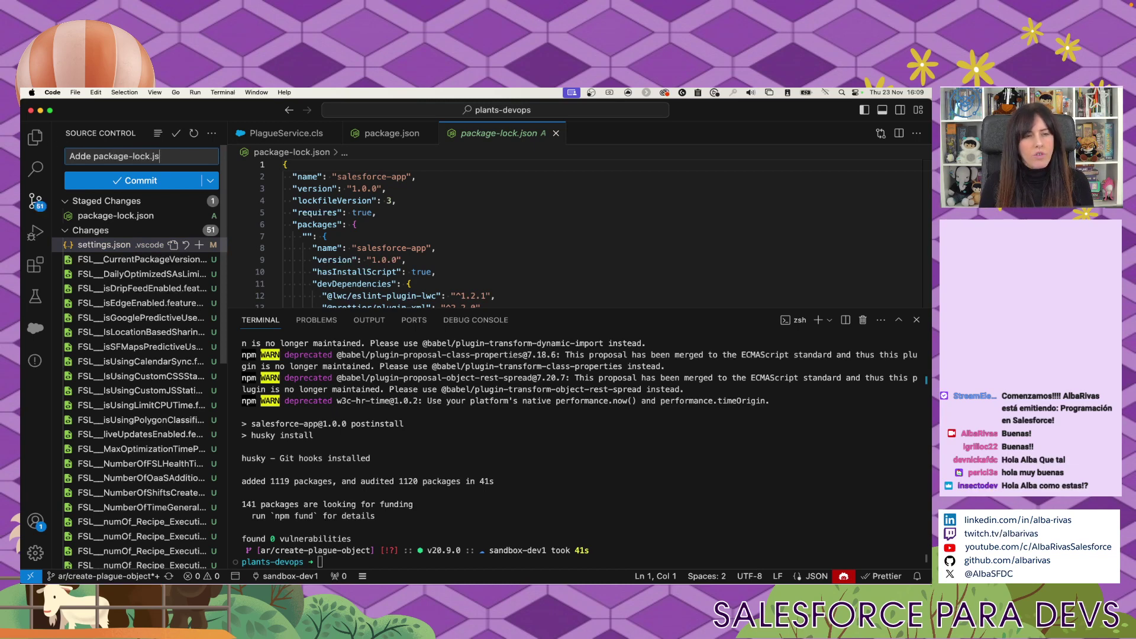
click(106, 178)
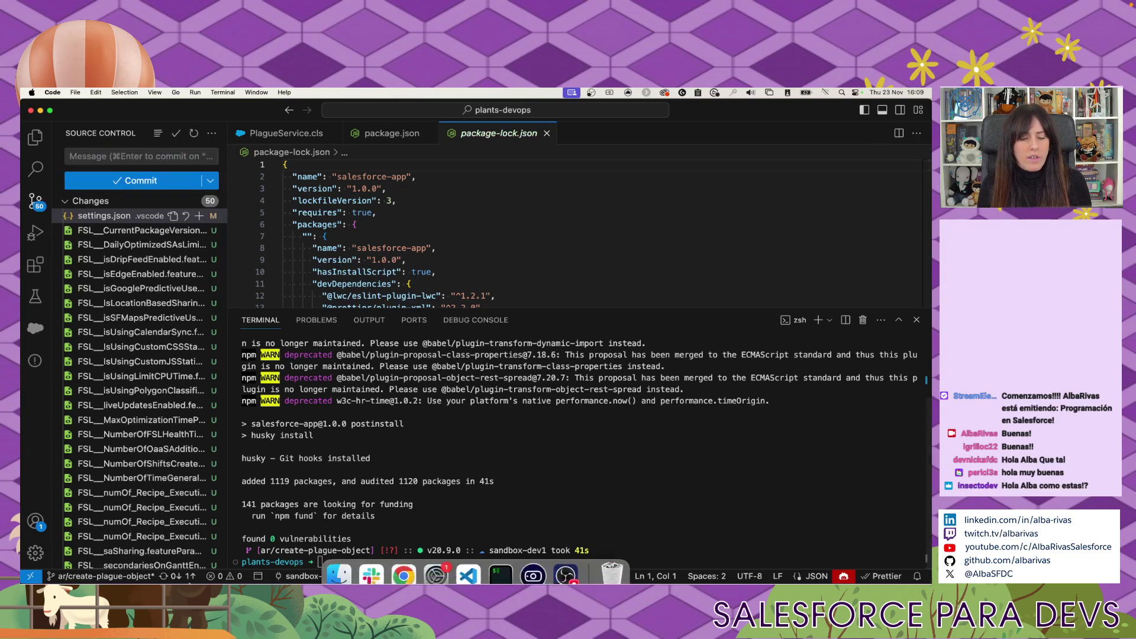
click(184, 579)
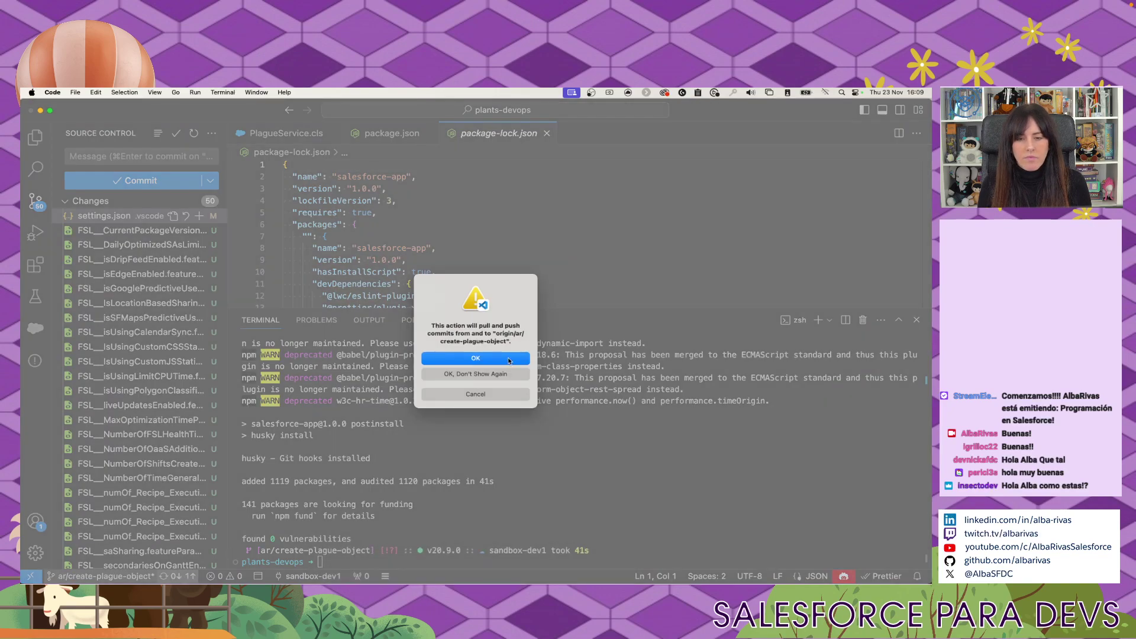
click(508, 359)
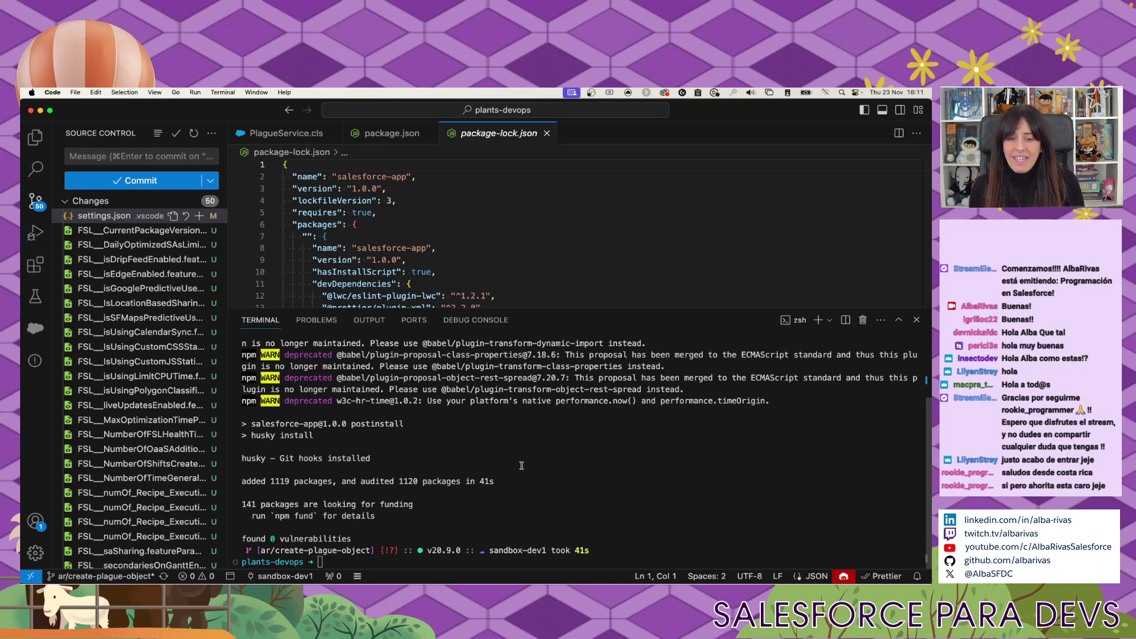
Open LinkedIn in a new browser tab and search for the contact's name.
key(super+Tab)
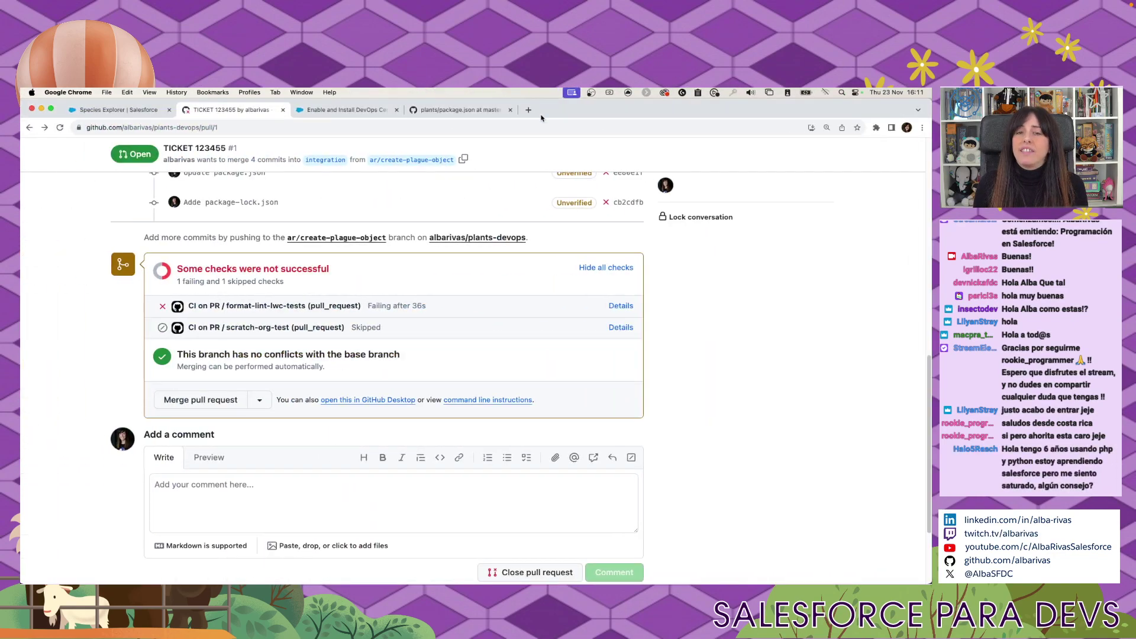
click(536, 115)
text(linkedin)
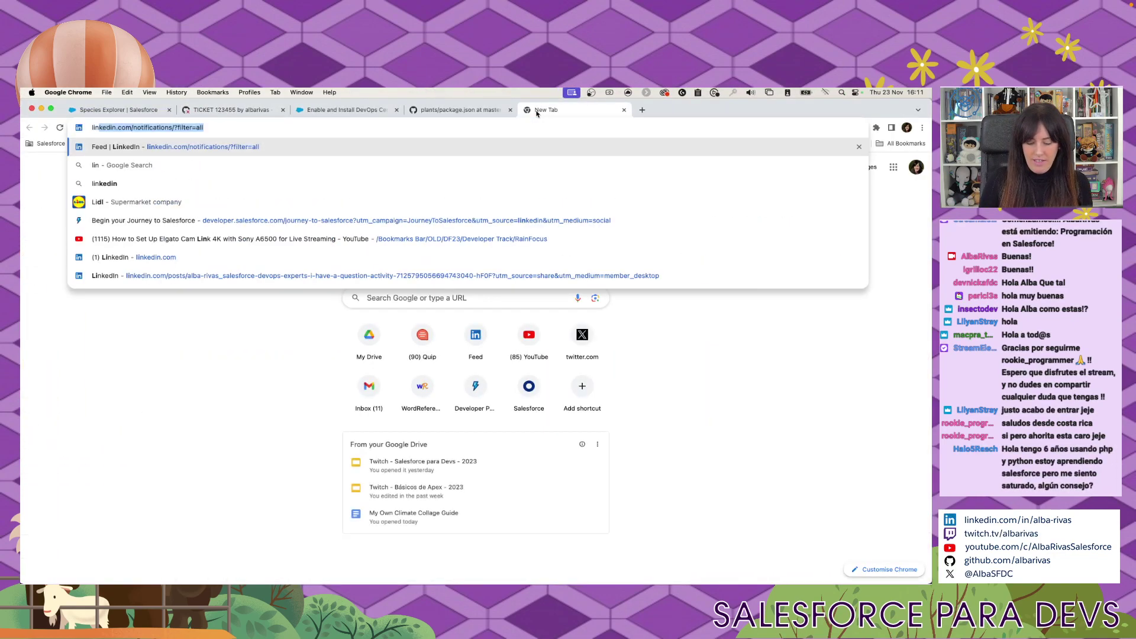
key(Return)
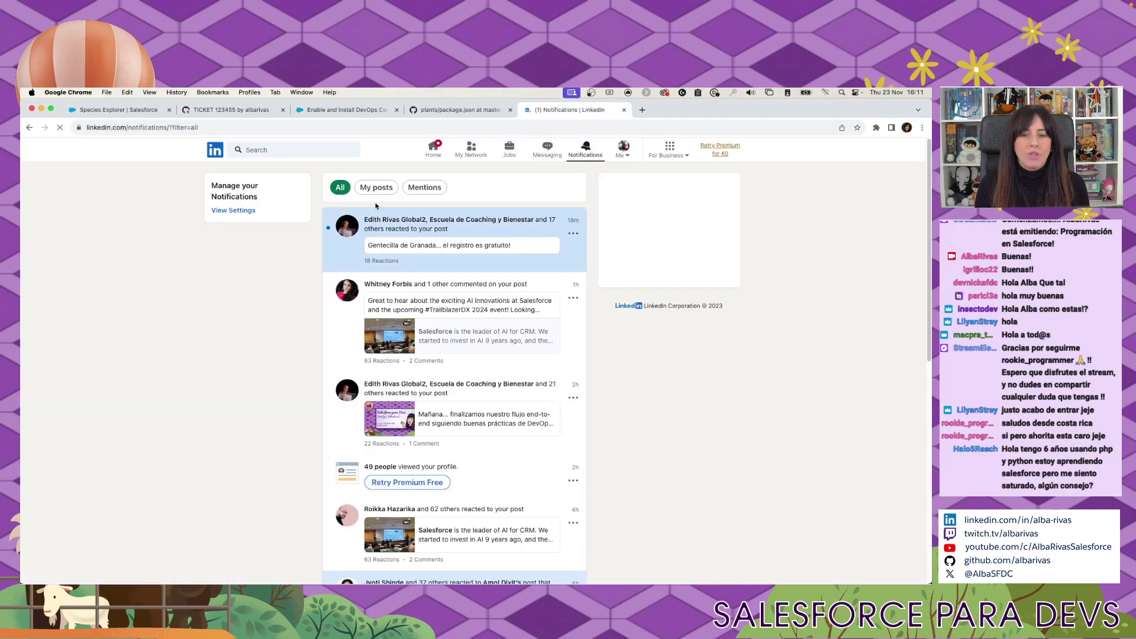
click(283, 151)
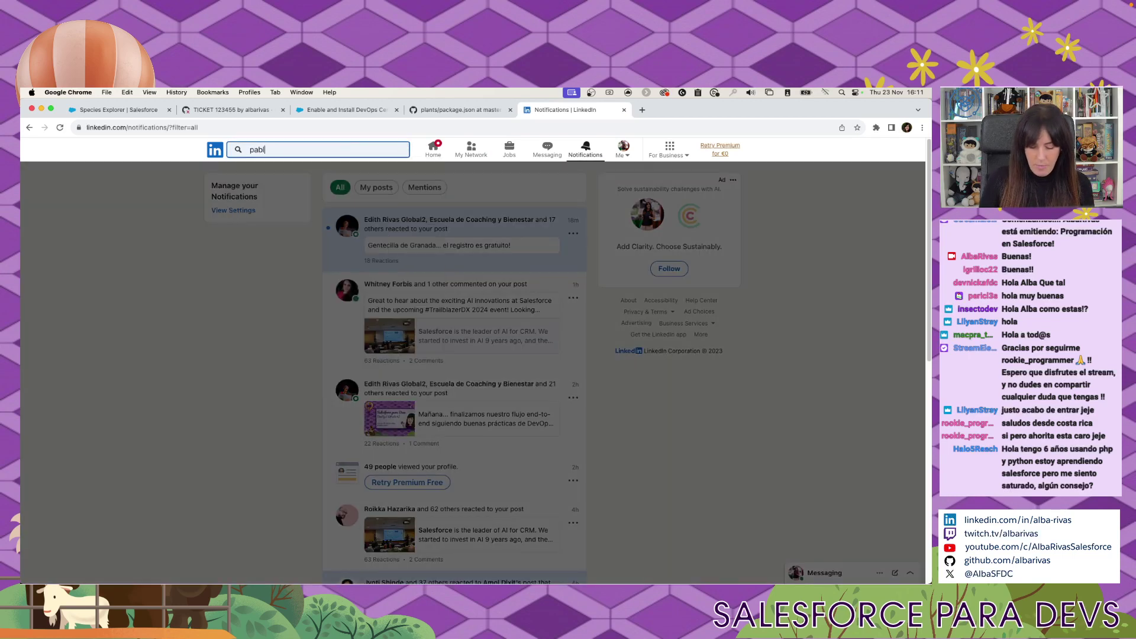
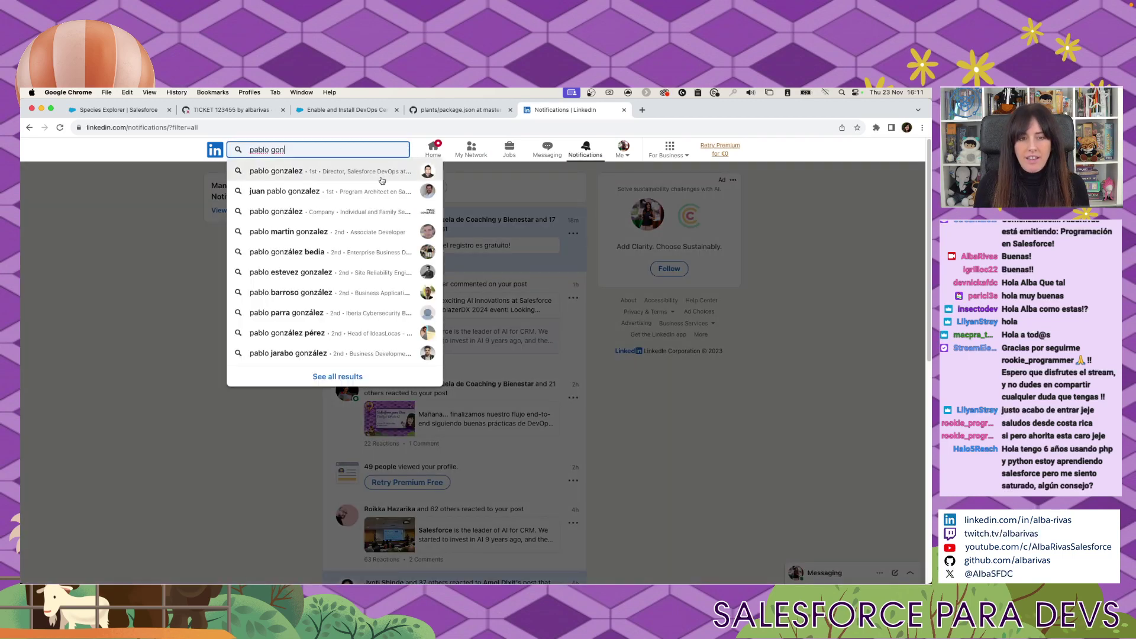
key(Return)
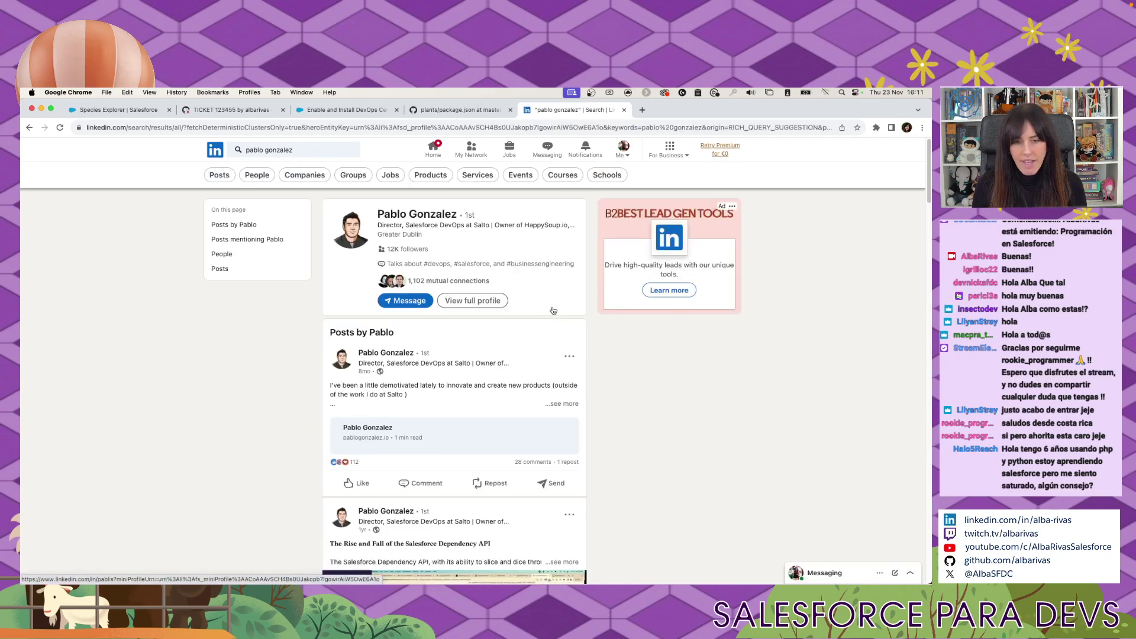
Open the contact's profile, copy its URL, and close the LinkedIn tab.
click(447, 213)
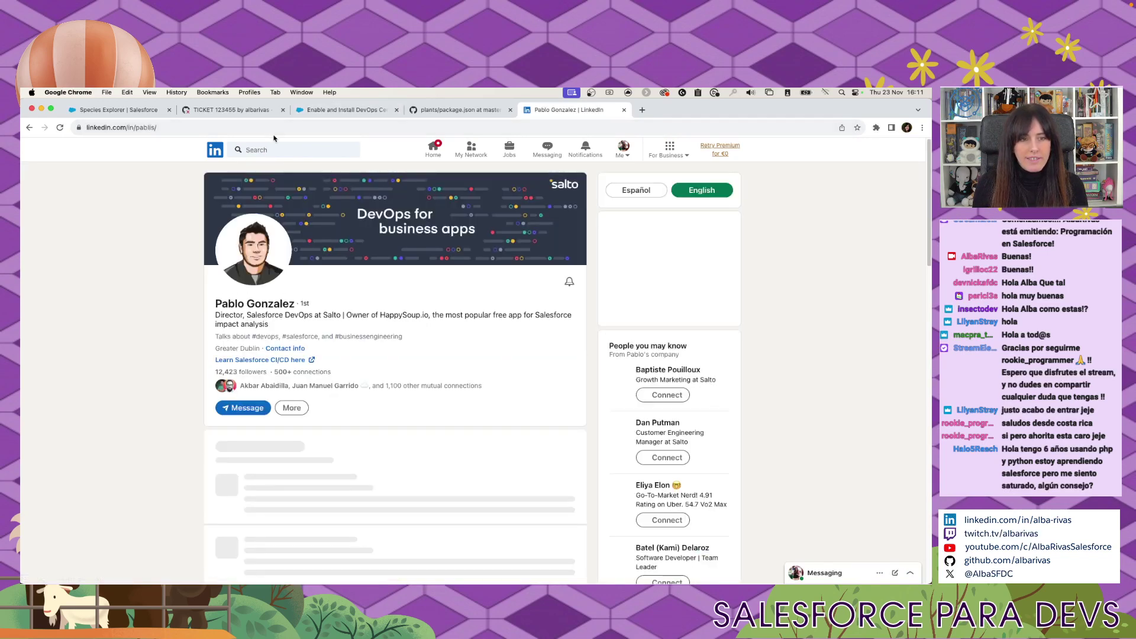
click(273, 128)
key(super+Tab)
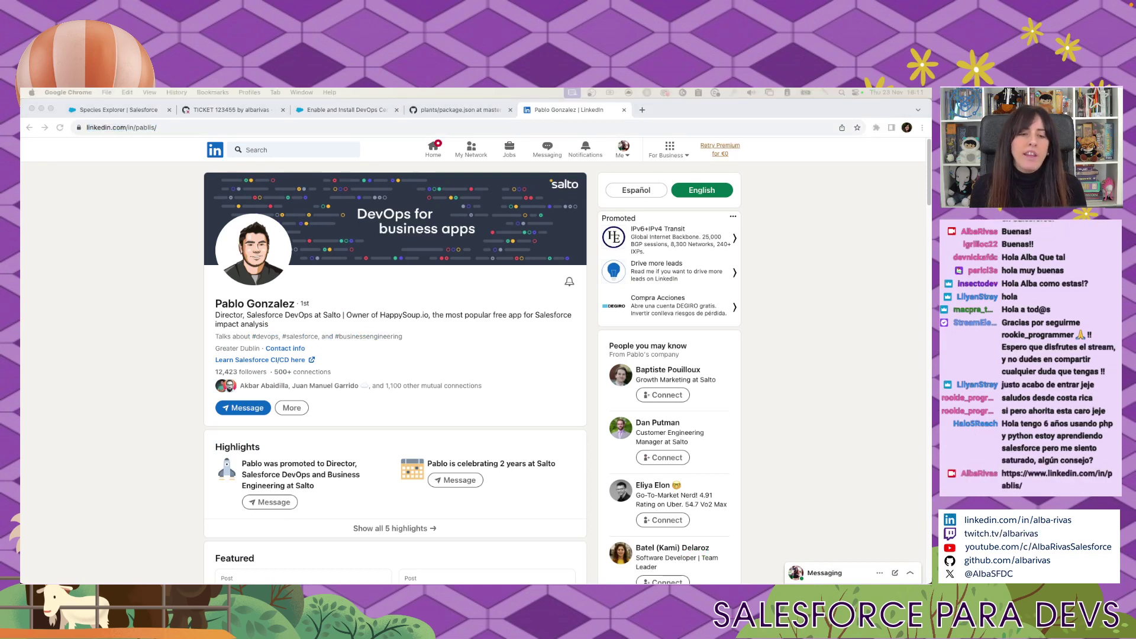
click(622, 111)
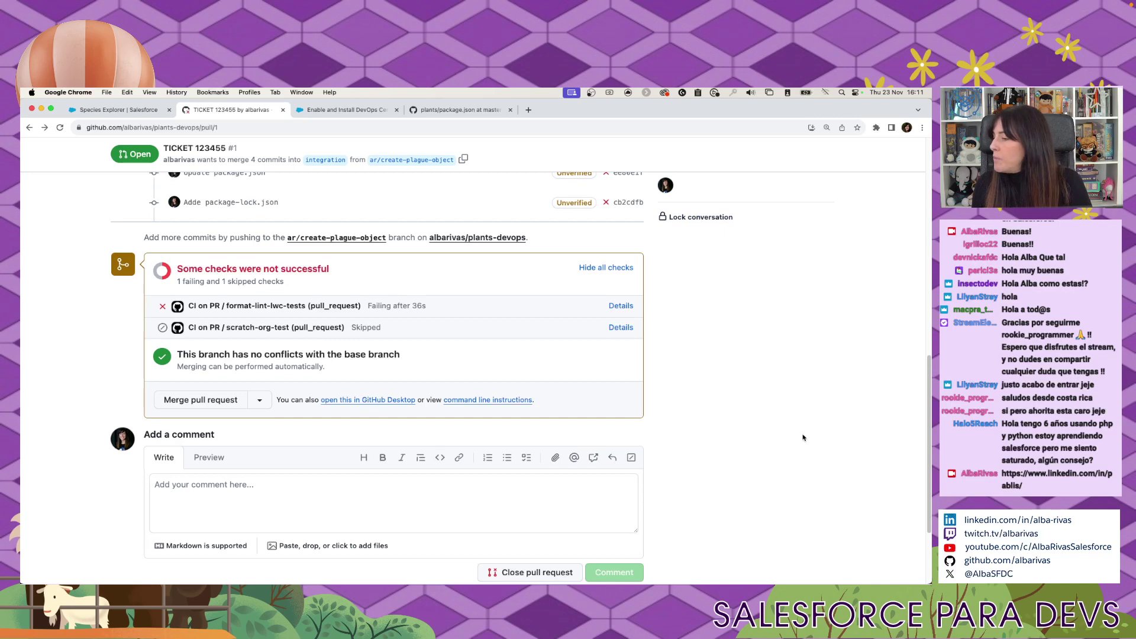
click(59, 127)
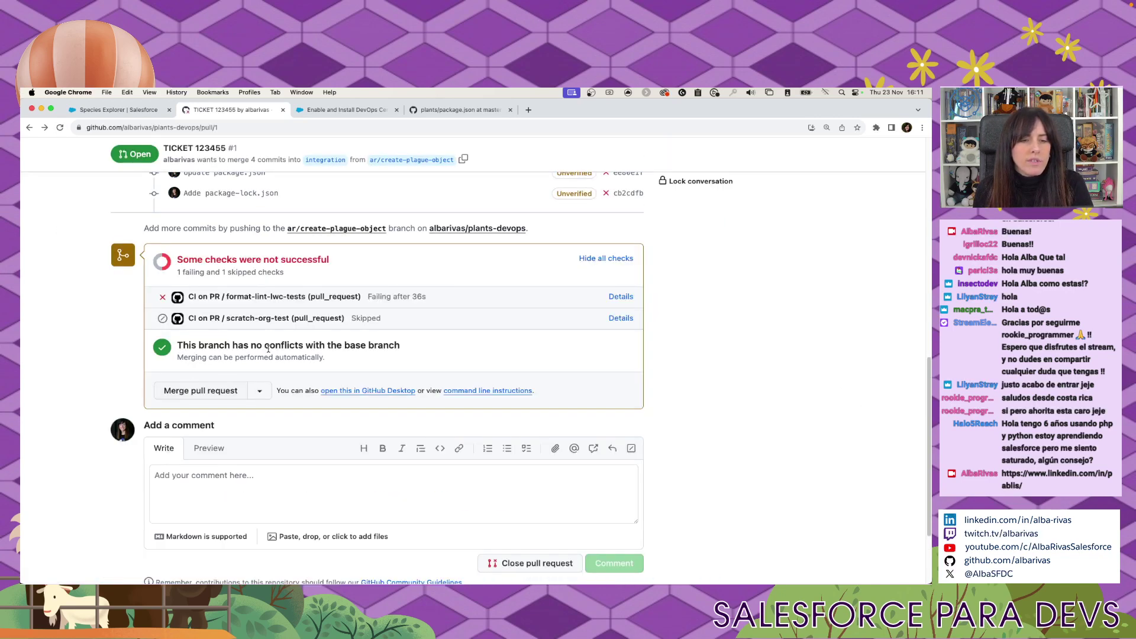
click(621, 296)
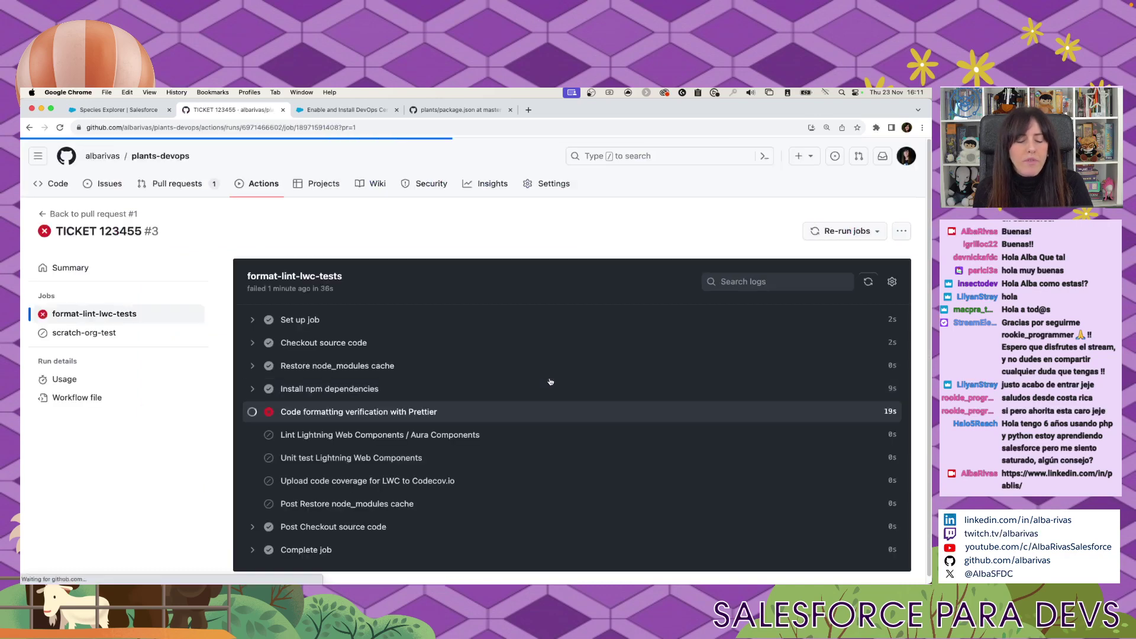
scroll(414, 384, down, 3)
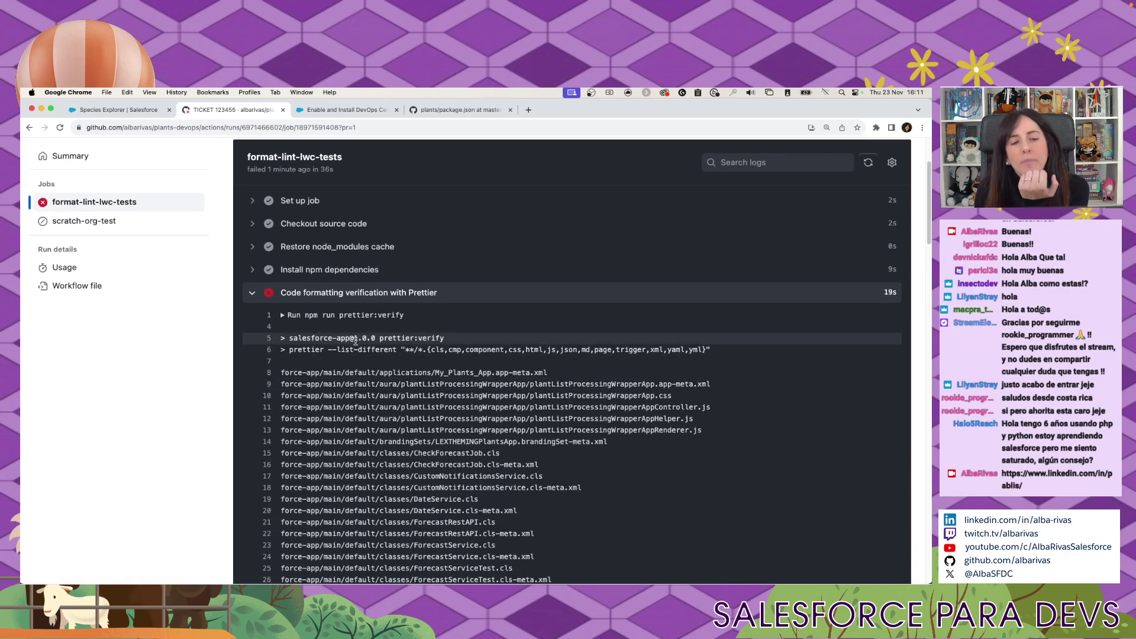
scroll(325, 301, down, 1)
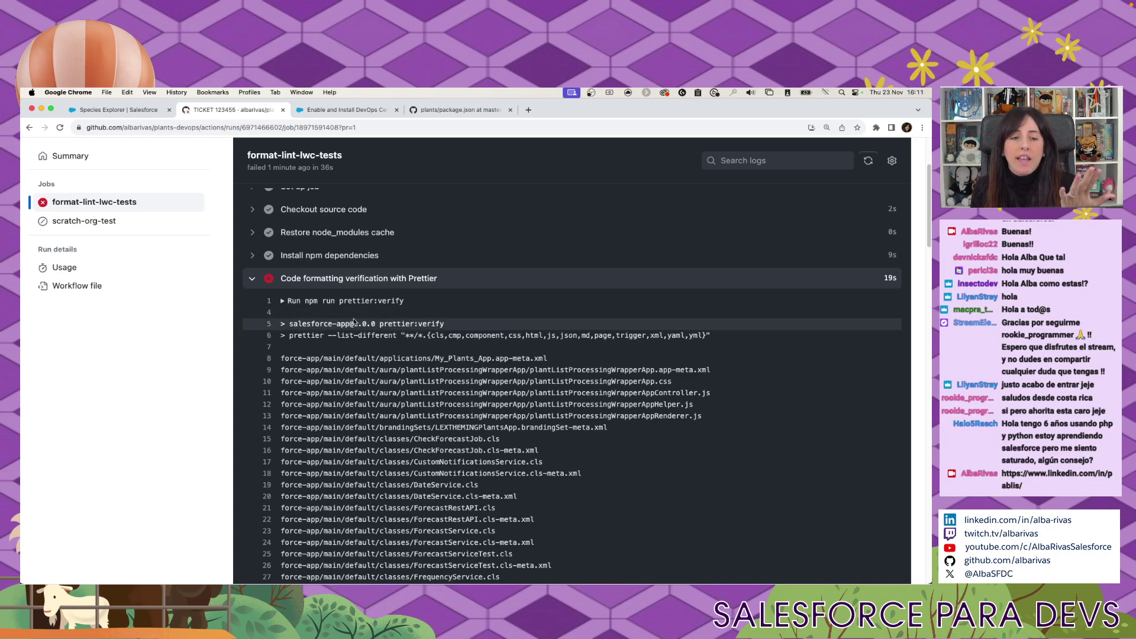
scroll(401, 382, down, 15)
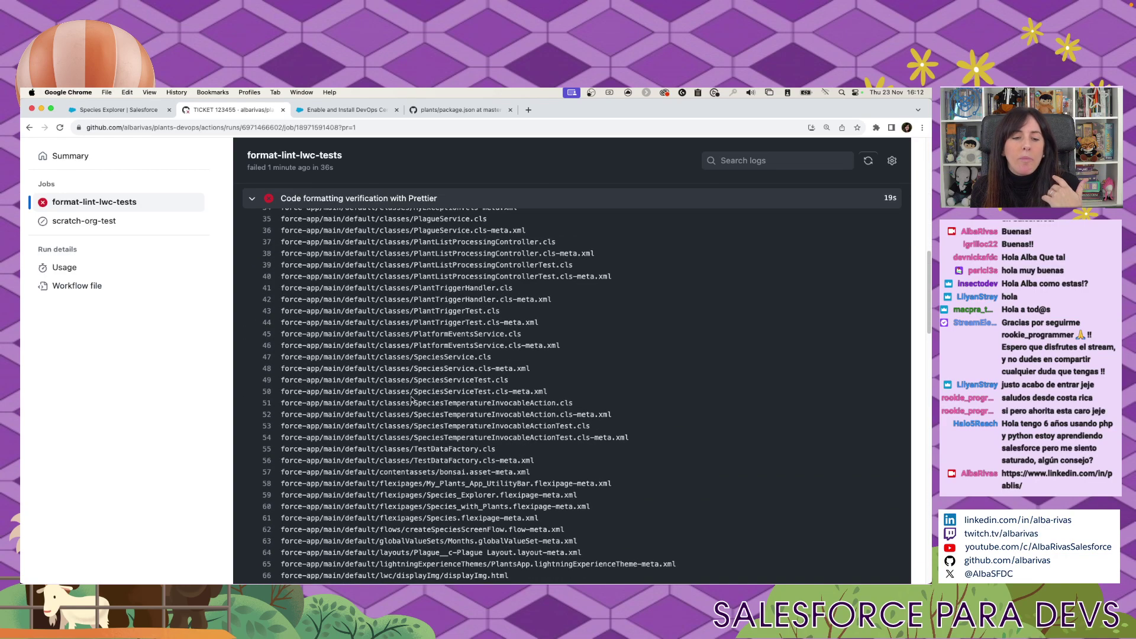
scroll(413, 401, up, 20)
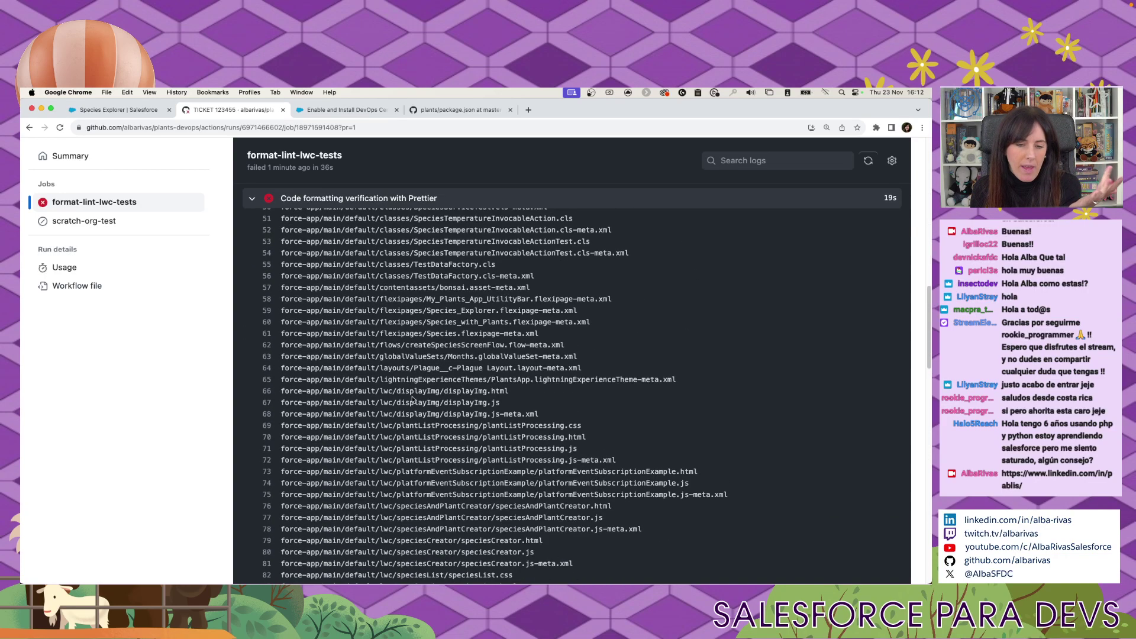
click(29, 127)
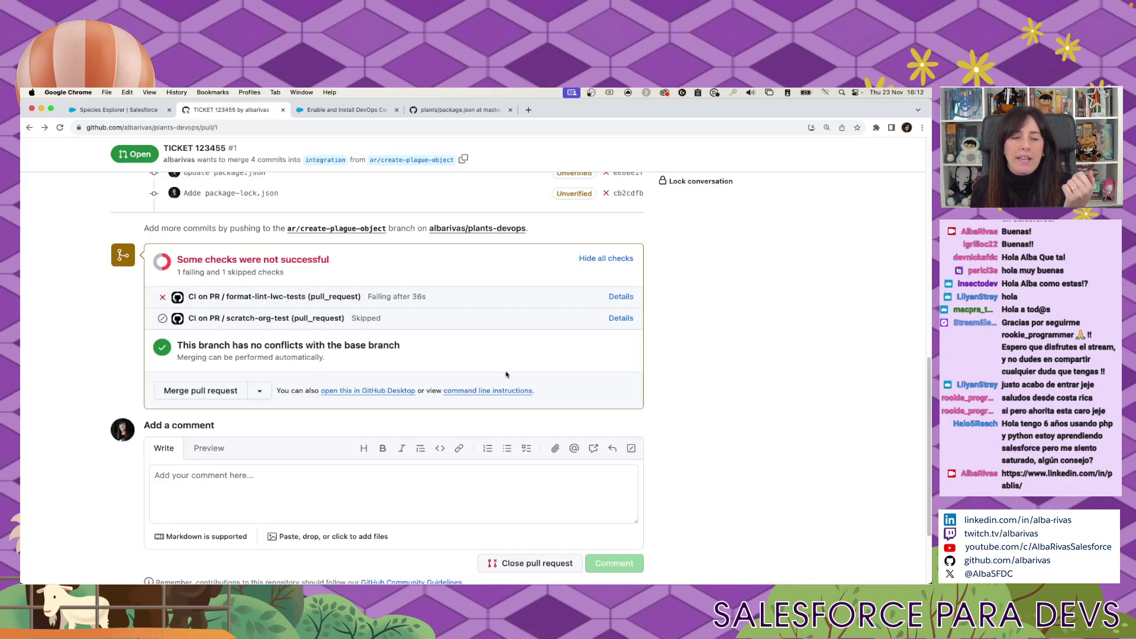
scroll(506, 374, up, 3)
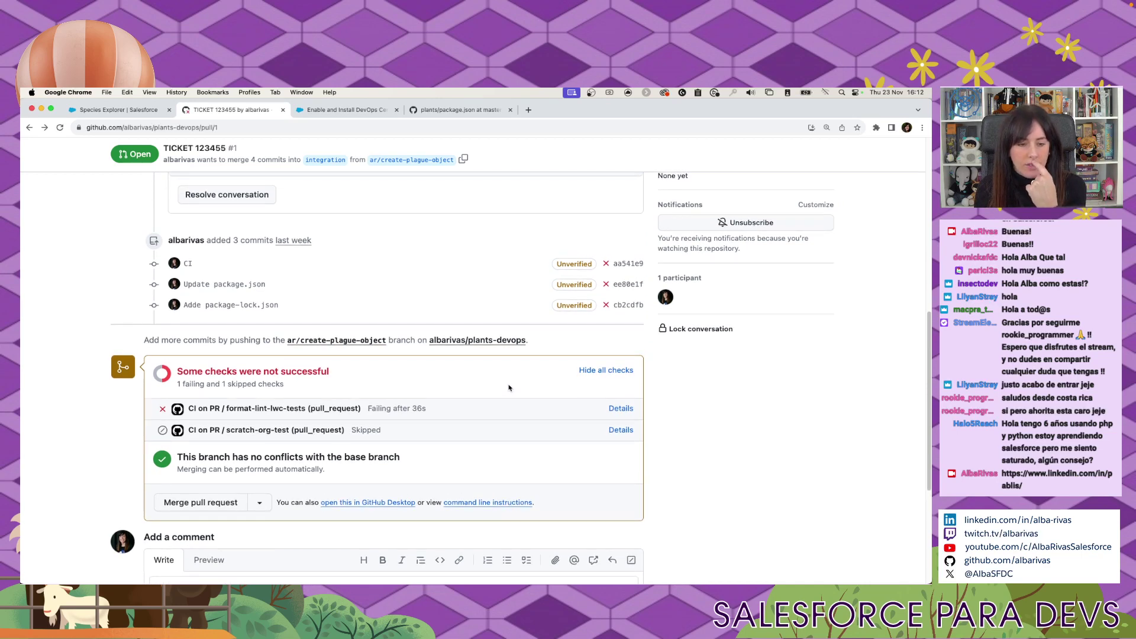
mouse_move(466, 577)
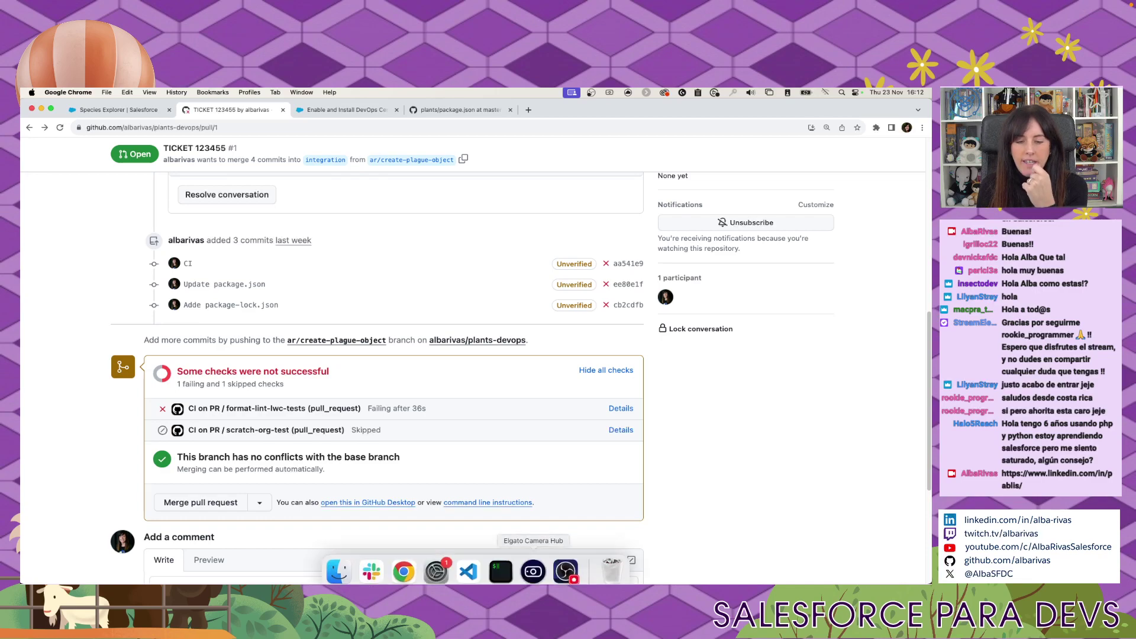
Check out the integration branch in the VS Code terminal with 'git checkout integration'.
click(468, 563)
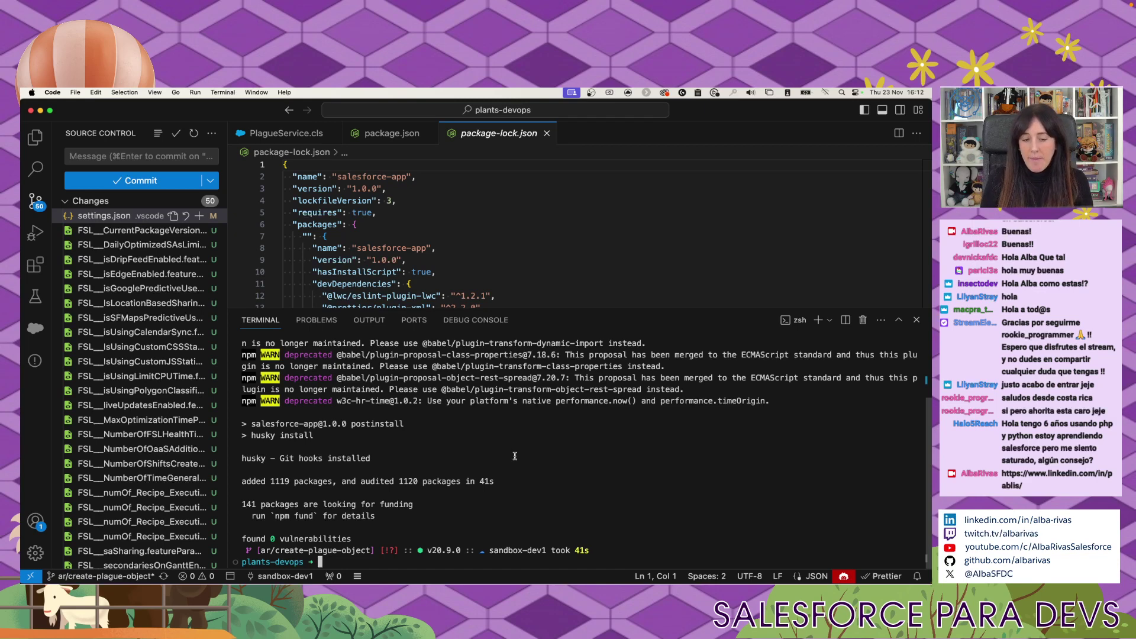
text(git checko)
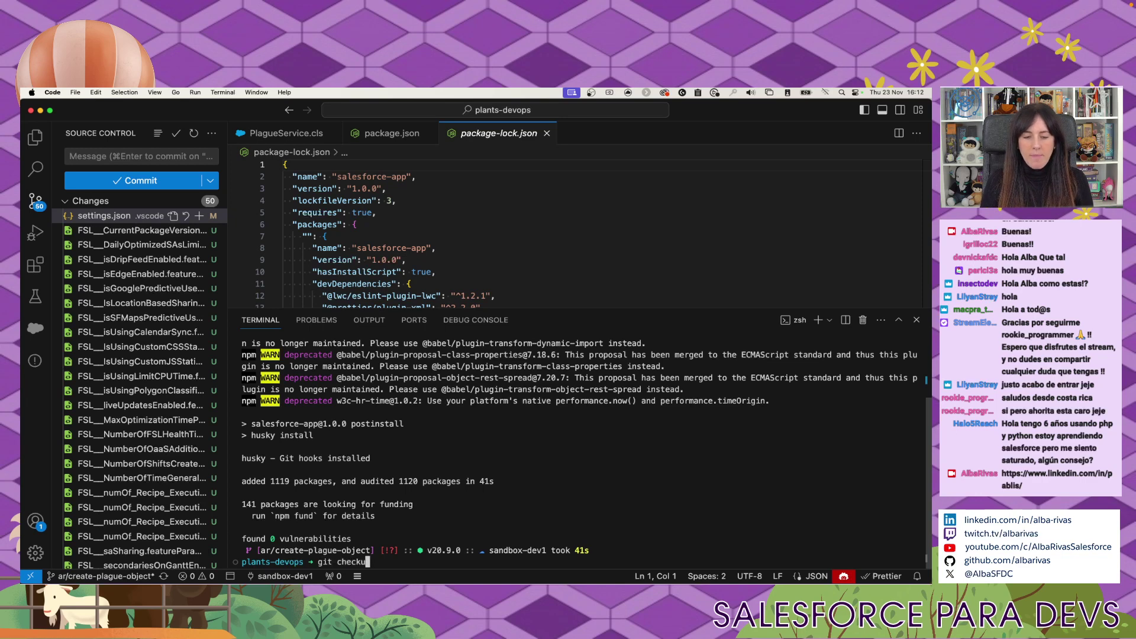
text(ut )
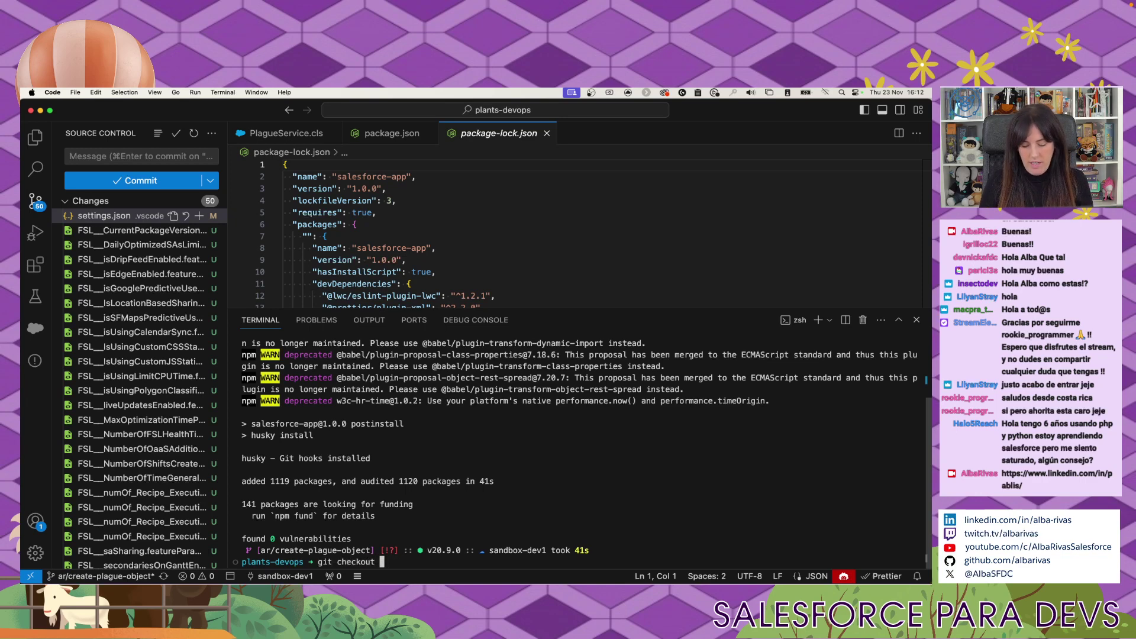
text(in)
key(BackSpace)
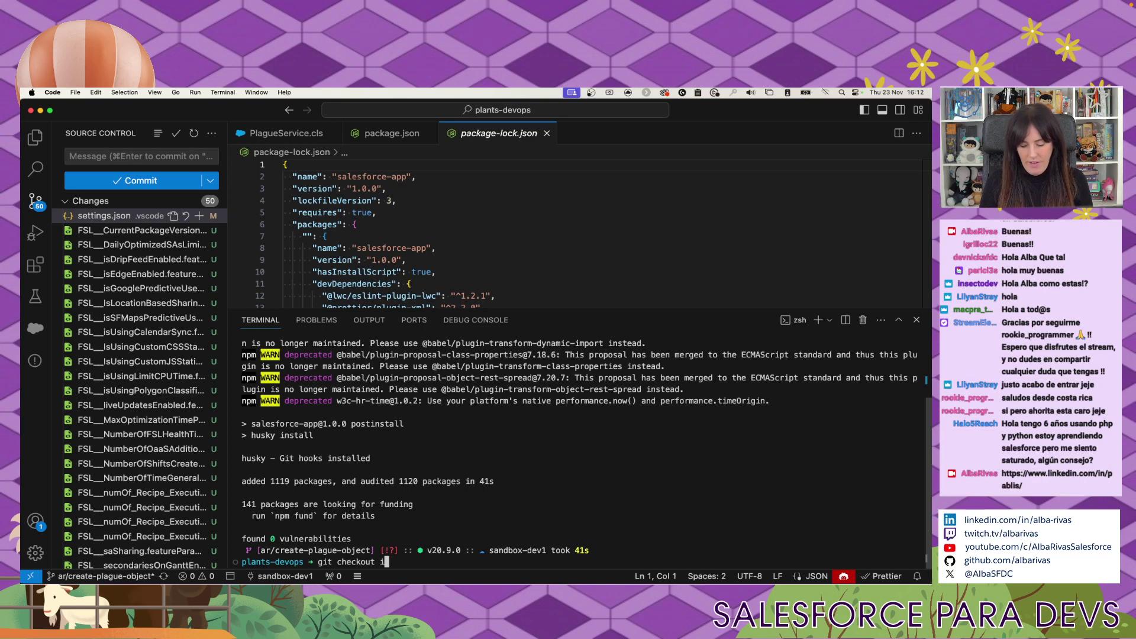
text(ntegration)
key(Return)
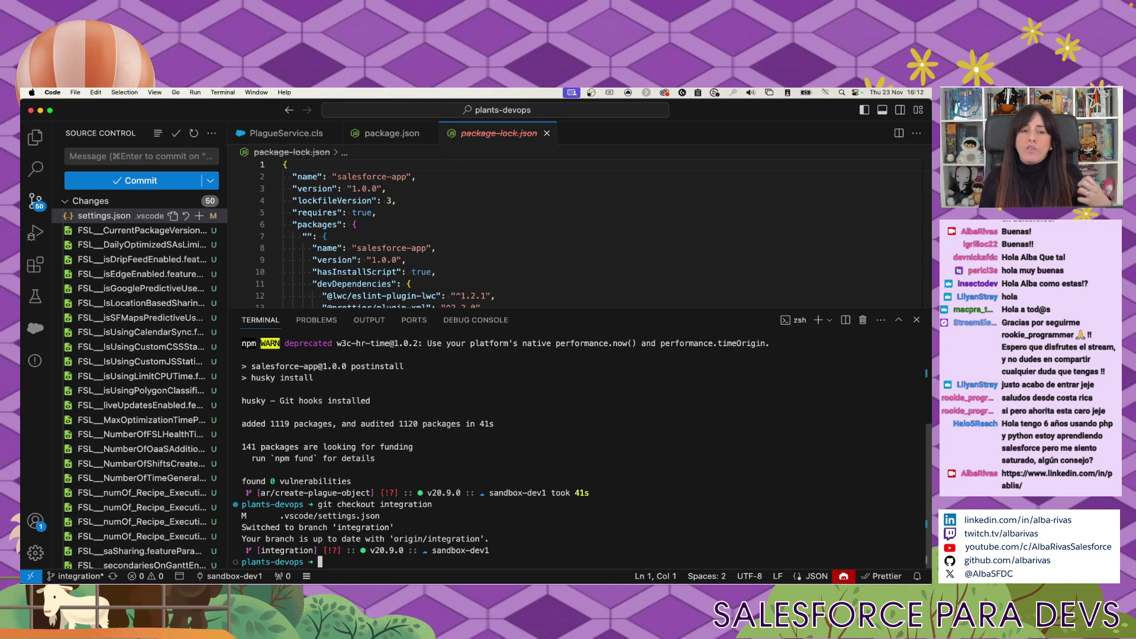
Create and switch to the new branch ar/prueba-conflicto.
click(292, 137)
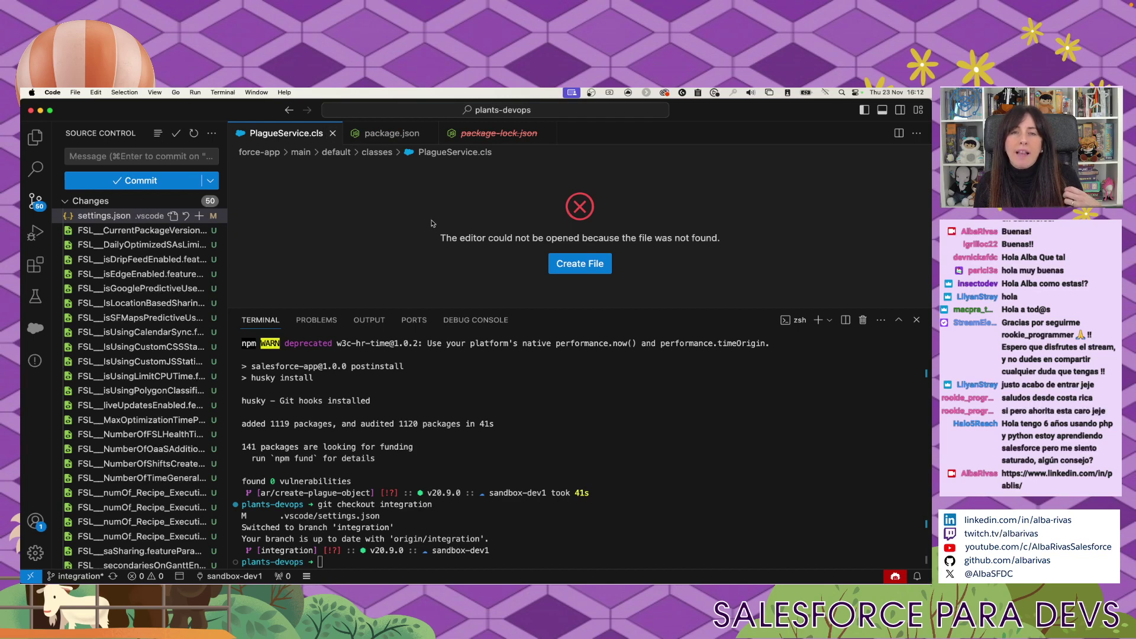
click(645, 488)
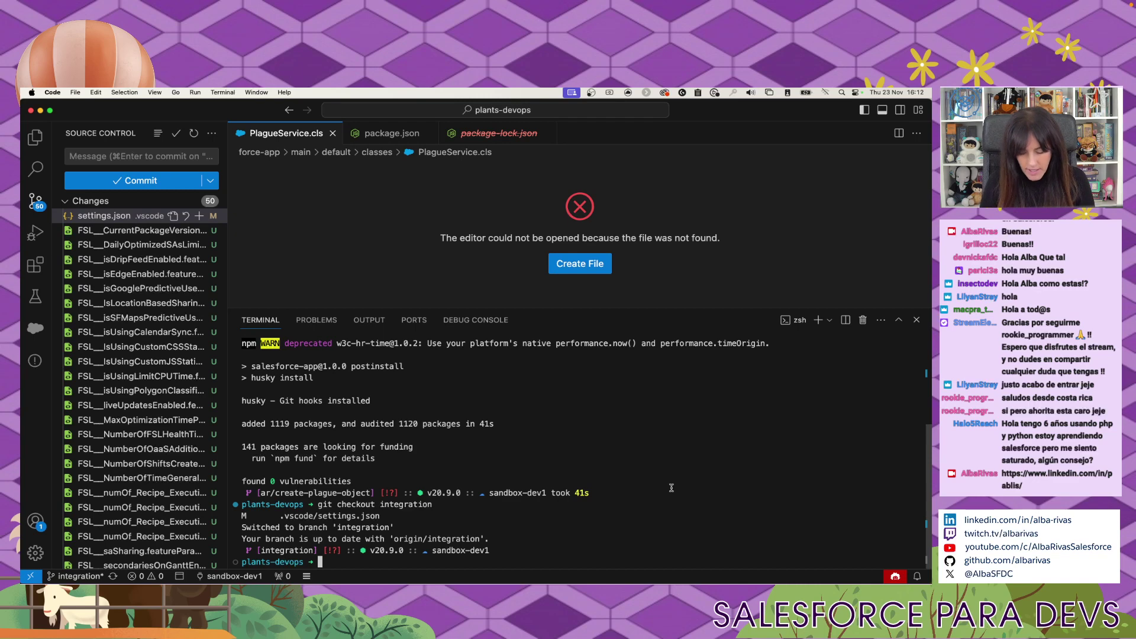
text(git b)
text(heck)
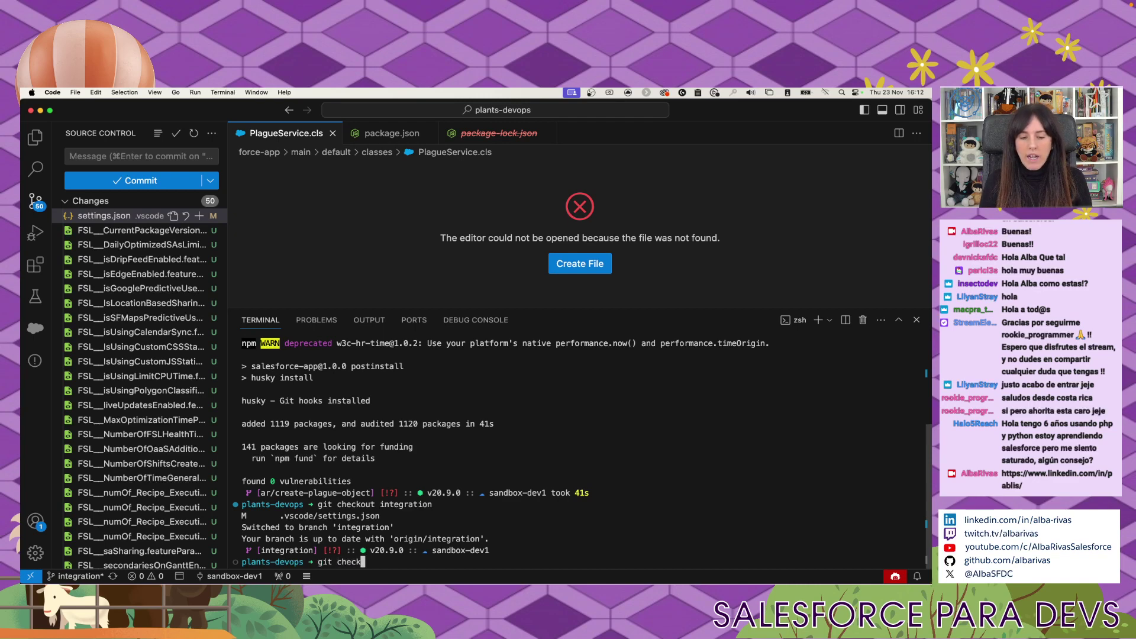
text(out -b )
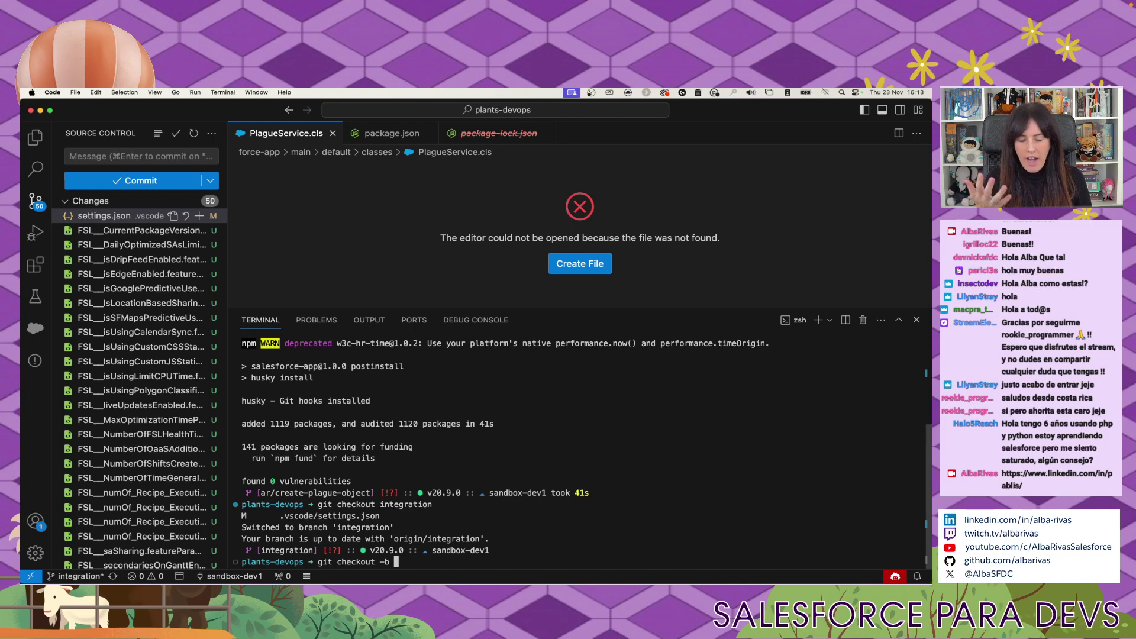
text(ar/)
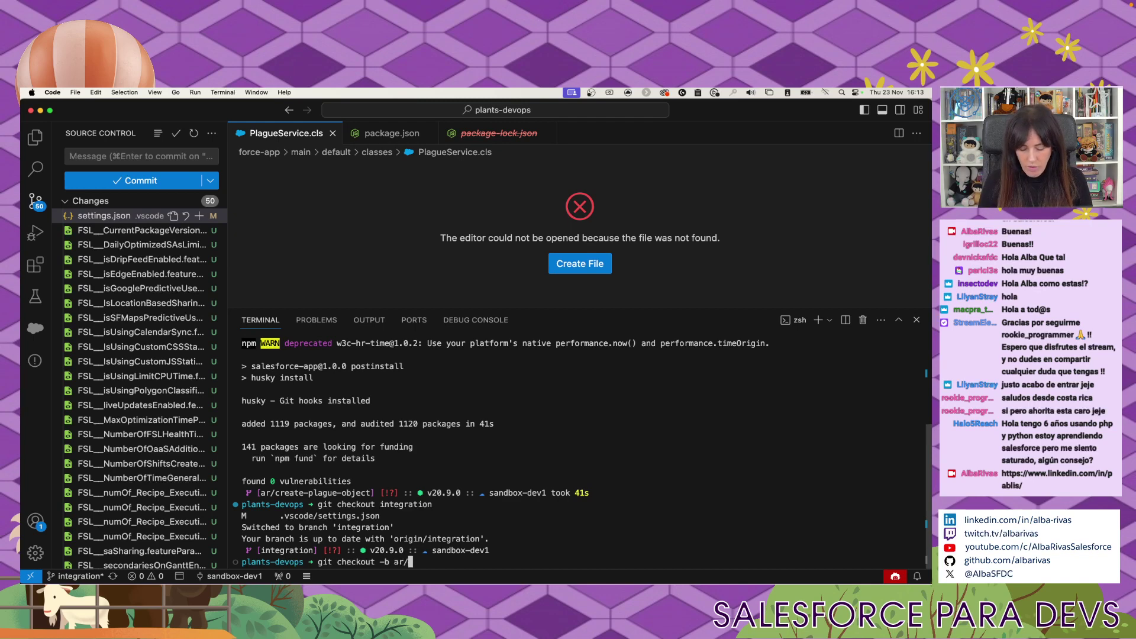
text(prueba-con)
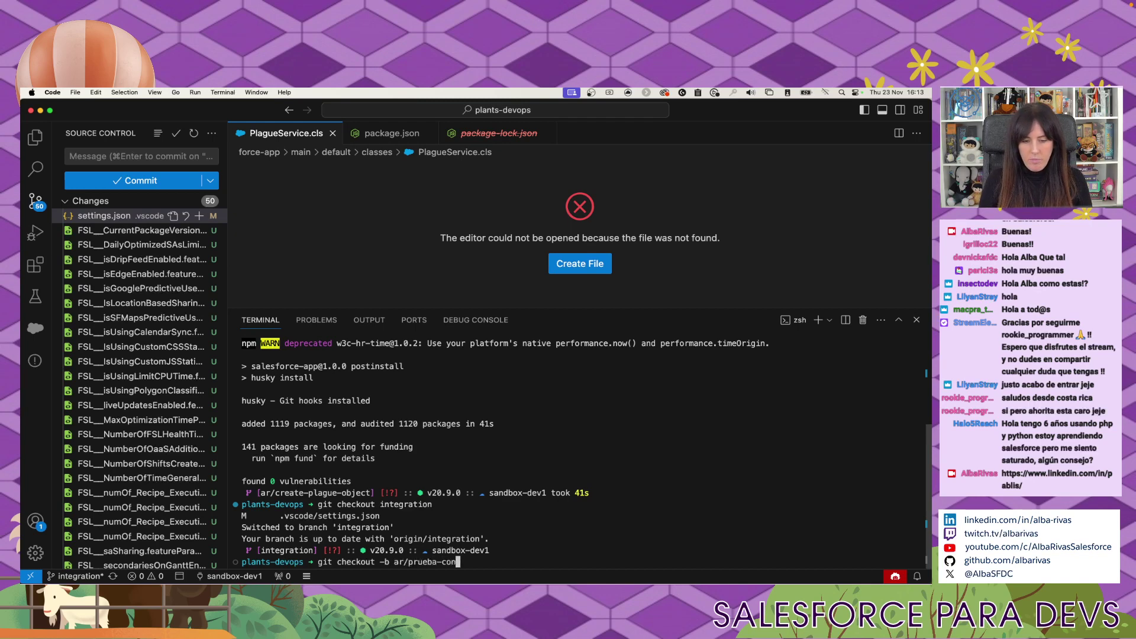
text(flicto)
key(Return)
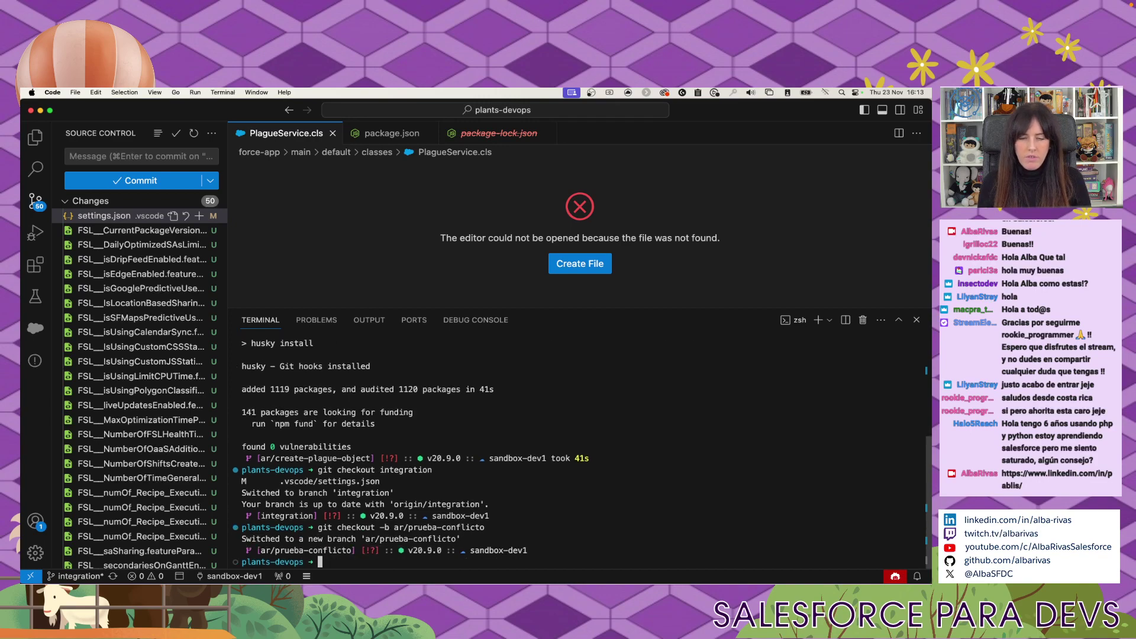
key(super+Tab)
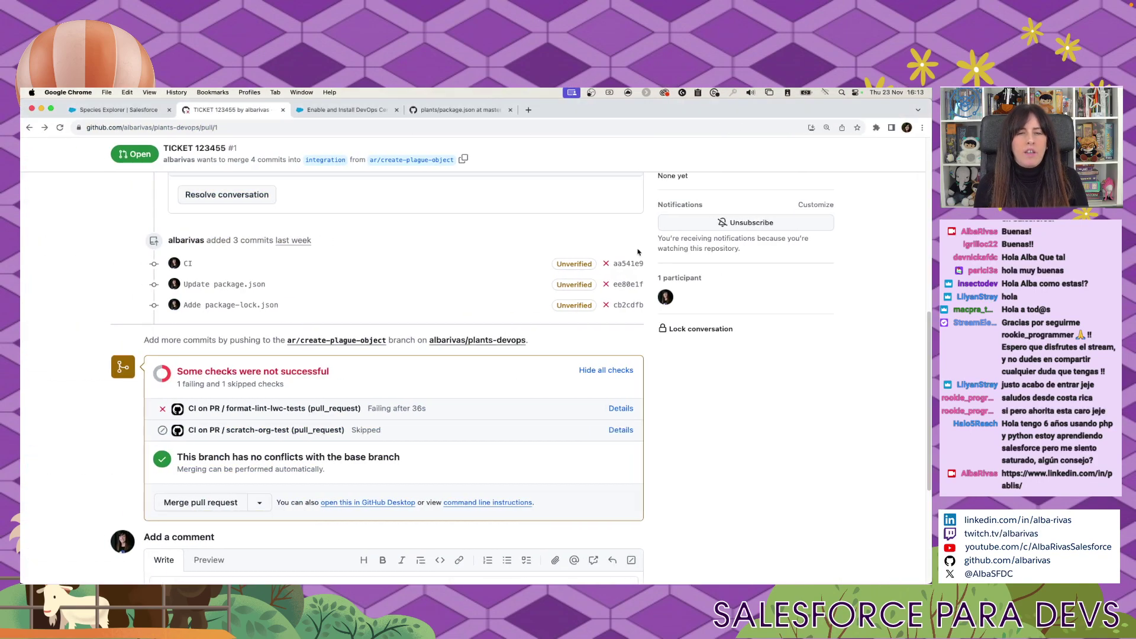
Open the pull request's Files changed tab and view the Species__c.json diff.
scroll(638, 252, up, 10)
click(427, 283)
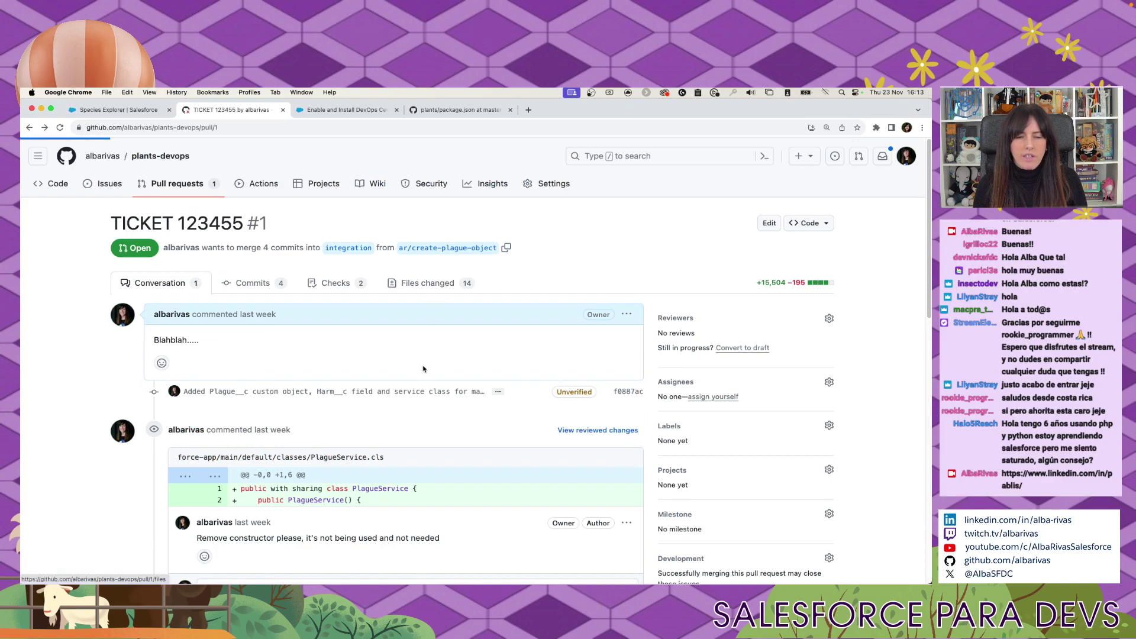
scroll(164, 432, down, 2)
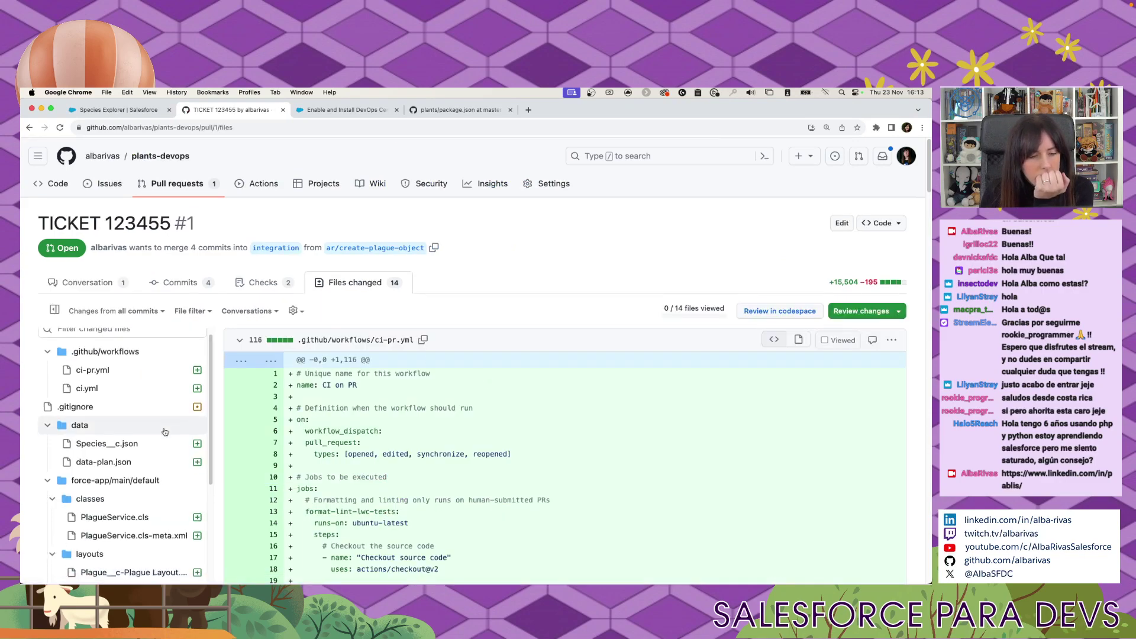
scroll(164, 432, down, 2)
click(162, 398)
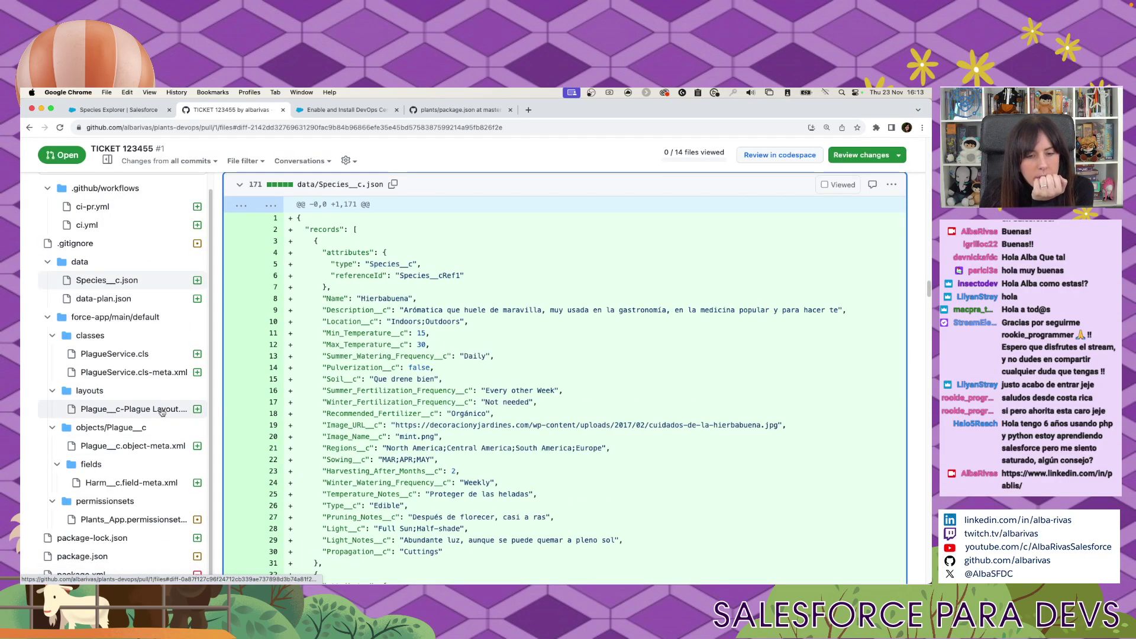
scroll(517, 452, up, 5)
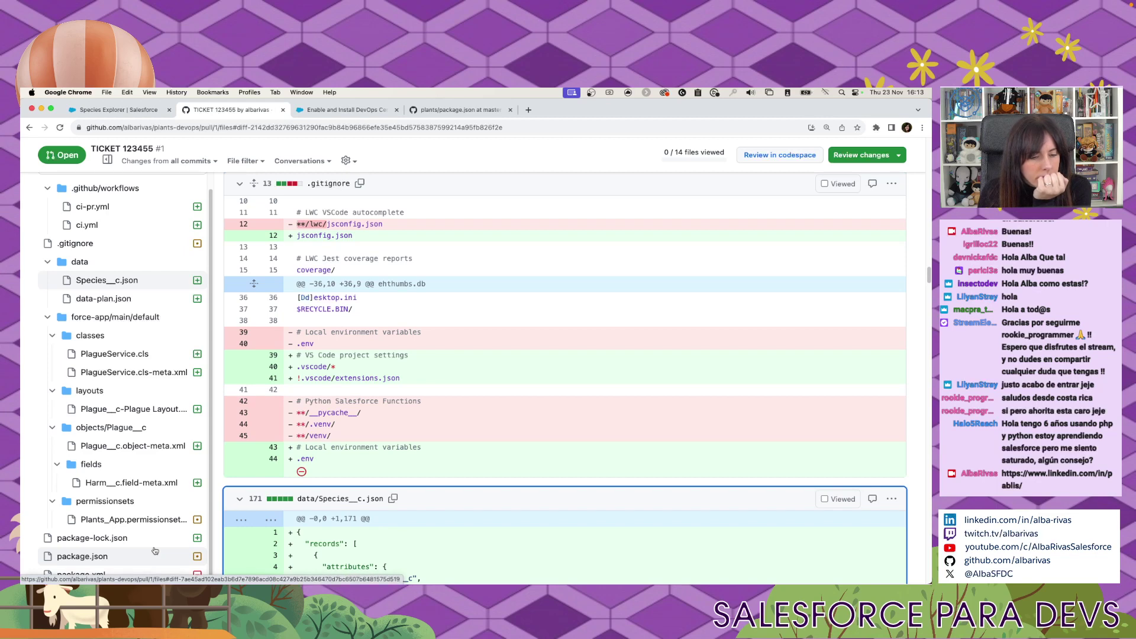
View the Plants_App.permissionset-meta.xml diff and select the Plants App label line.
click(159, 519)
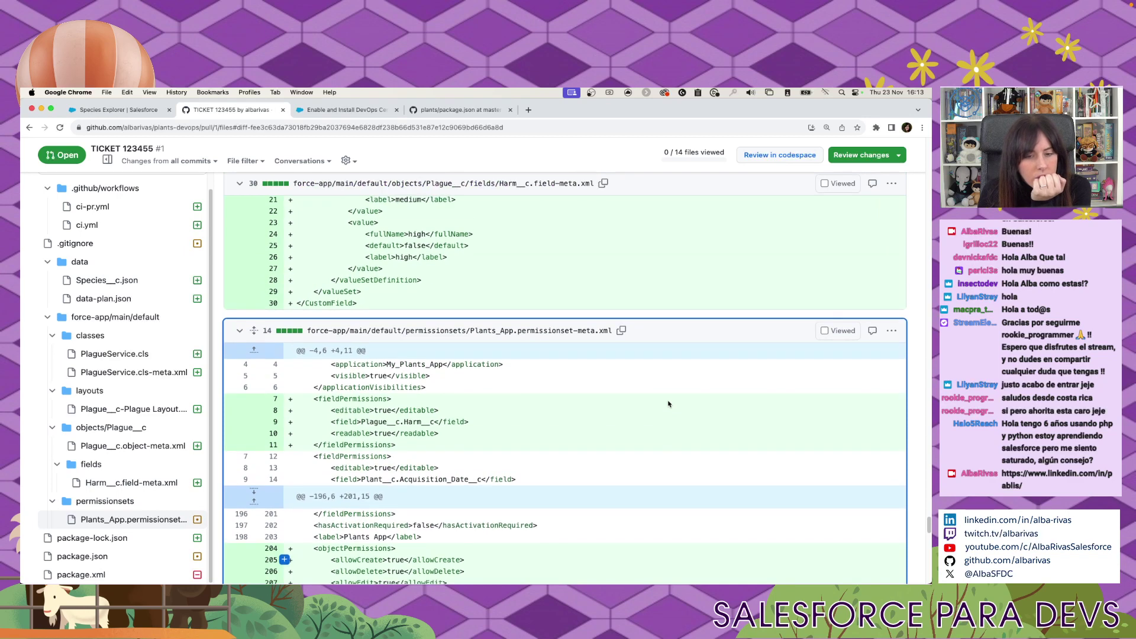
scroll(669, 404, down, 5)
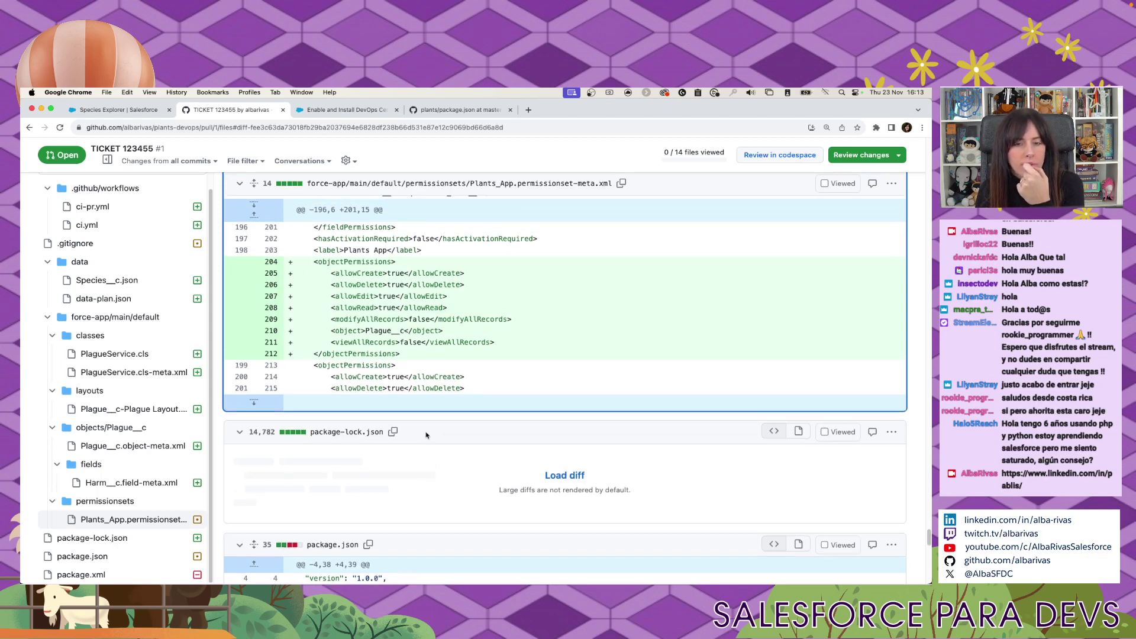
scroll(331, 384, up, 4)
drag(319, 363, 432, 366)
key(super+c)
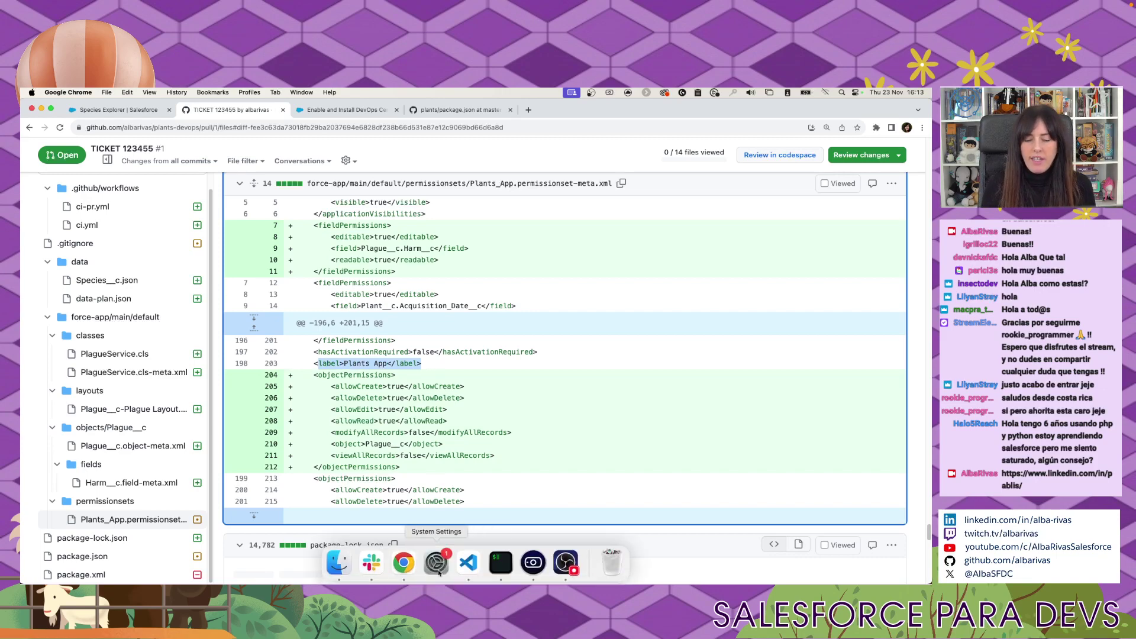
click(468, 565)
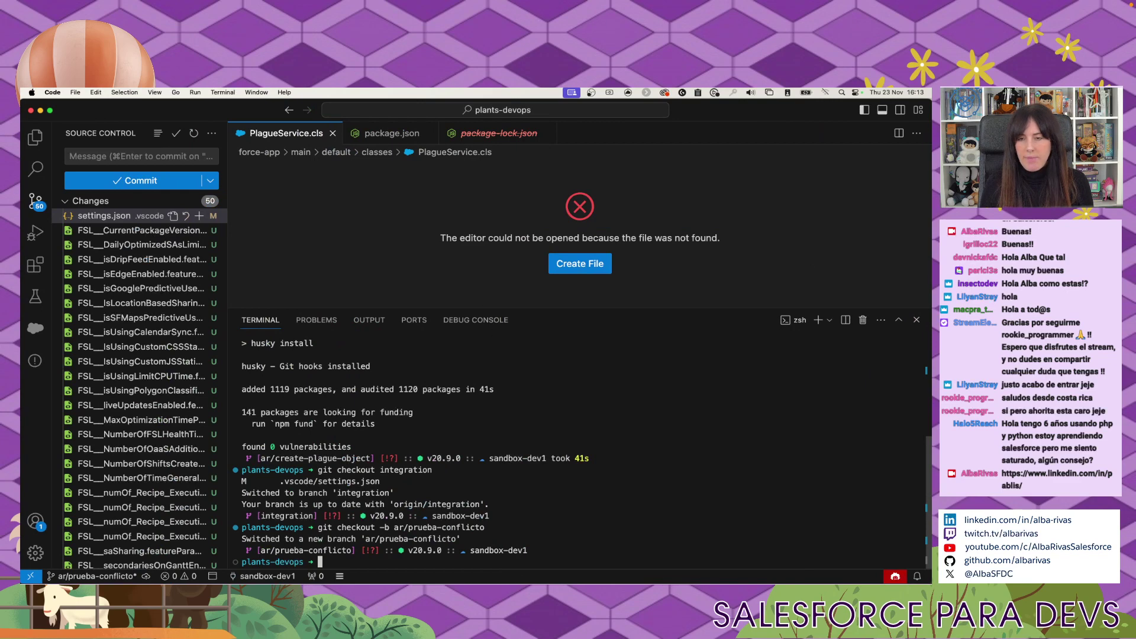
Close the terminal, open Plants_App.permissionset-meta.xml and find the Plants App label.
click(916, 319)
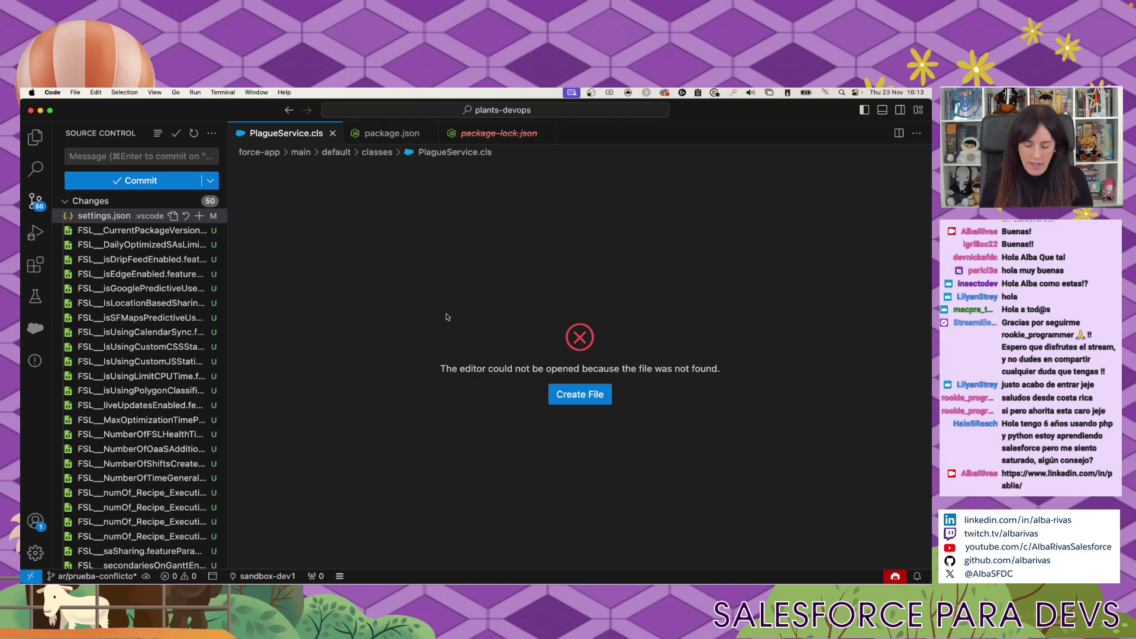
key(super+p)
text(permission)
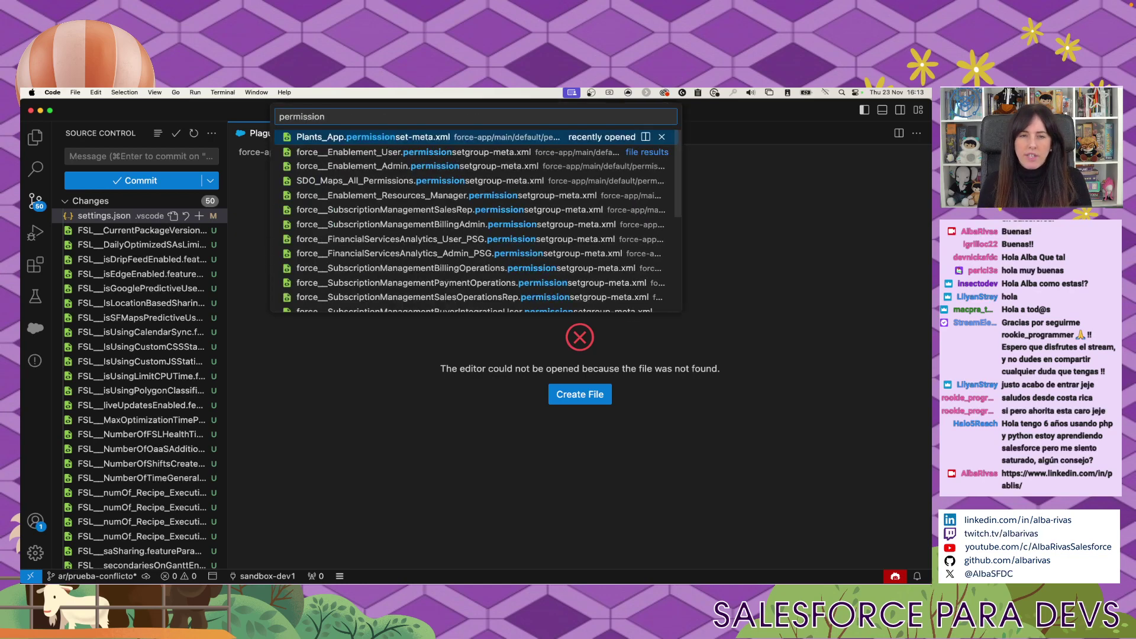
key(Return)
scroll(497, 386, down, 2)
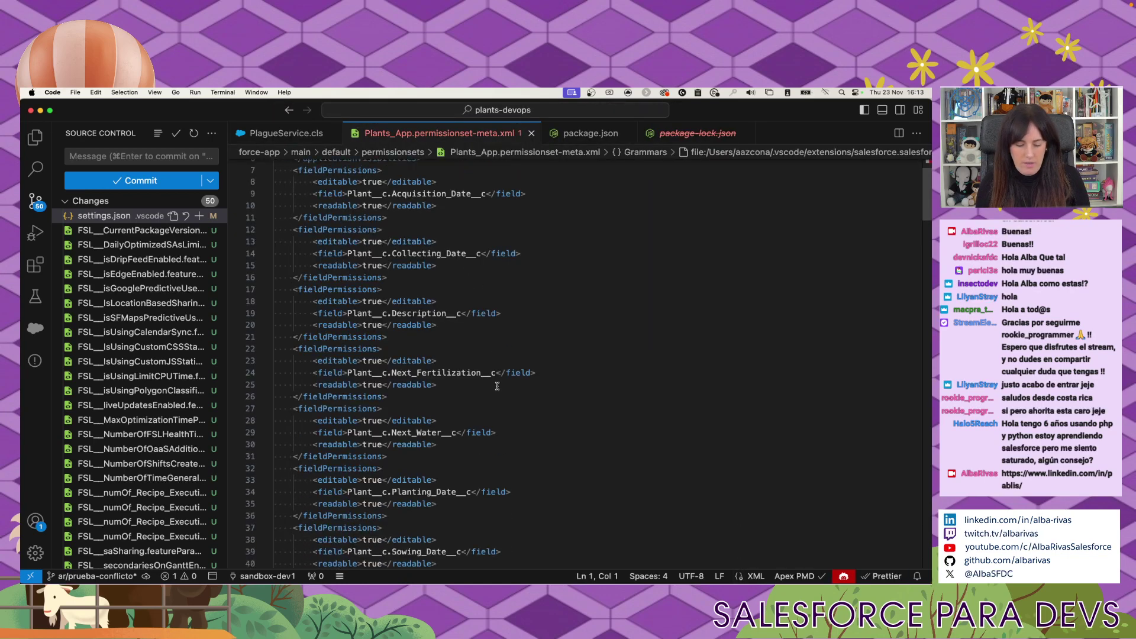
key(super+f)
key(super+v)
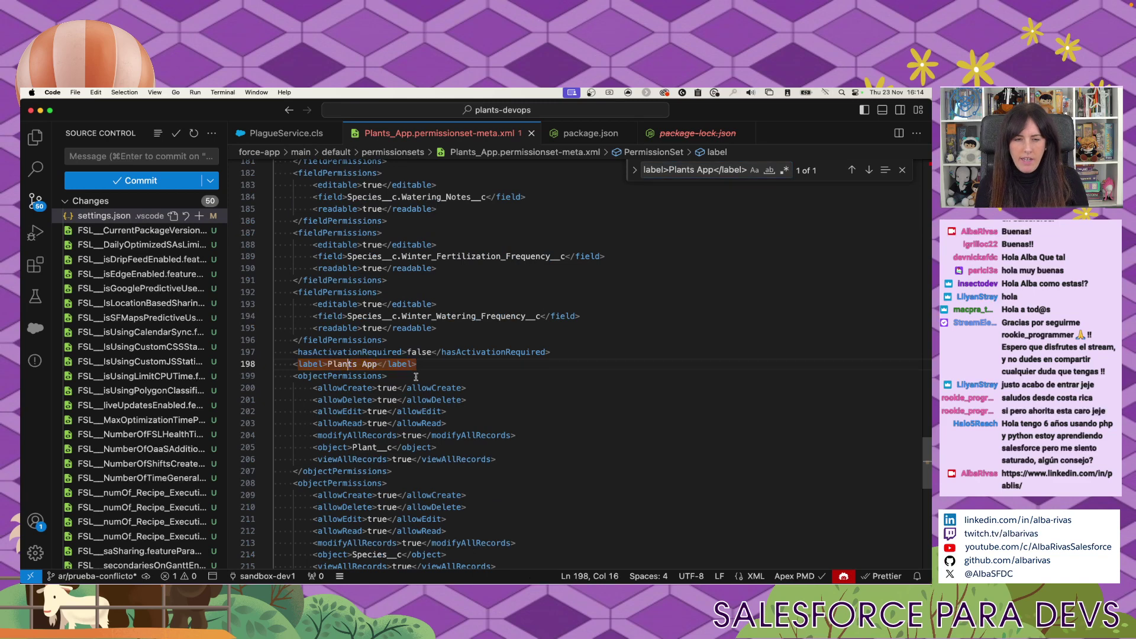
Add three placeholder lines below the label and save the file.
click(383, 362)
key(End)
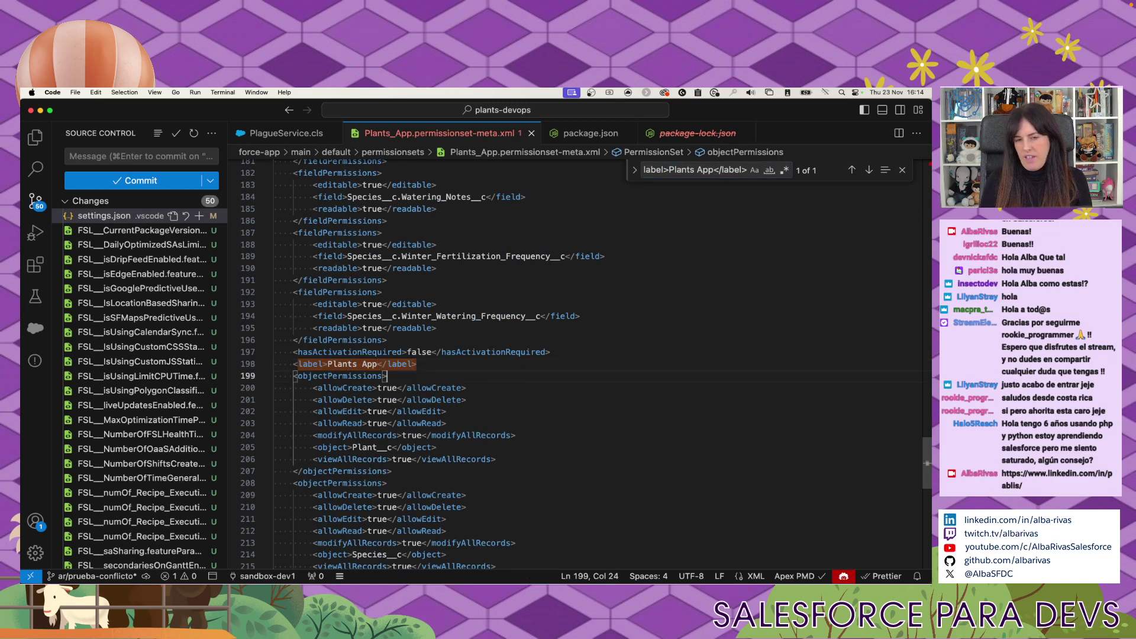
key(Return)
text(sdasdjasgdjaskd)
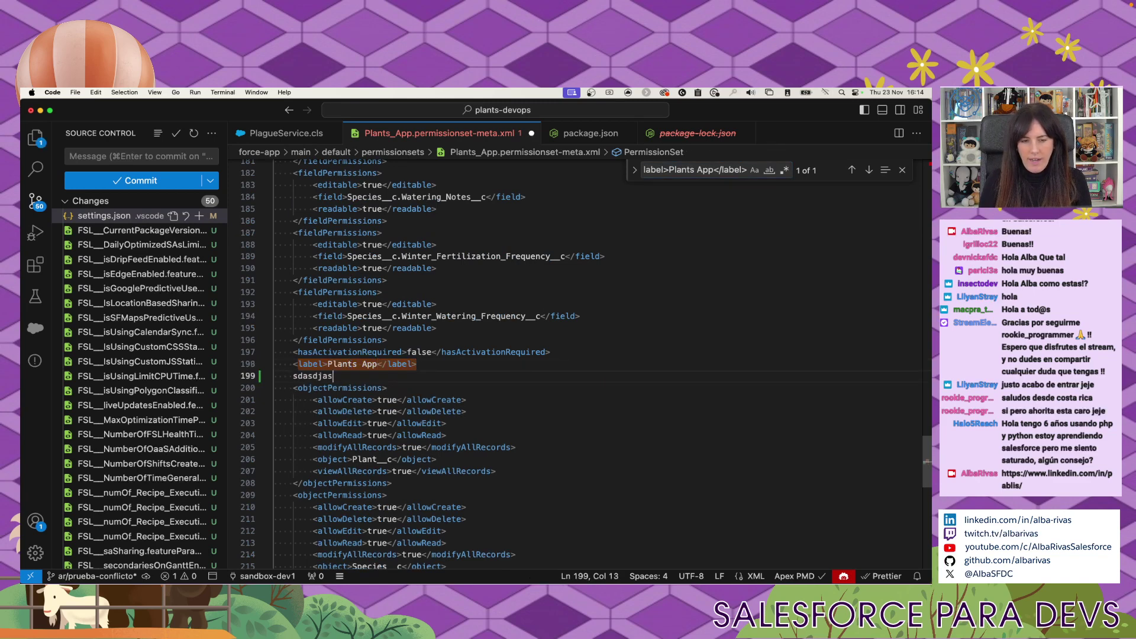
key(Return)
key(Return)
text(asdasdasd)
key(Return)
text(asdasd)
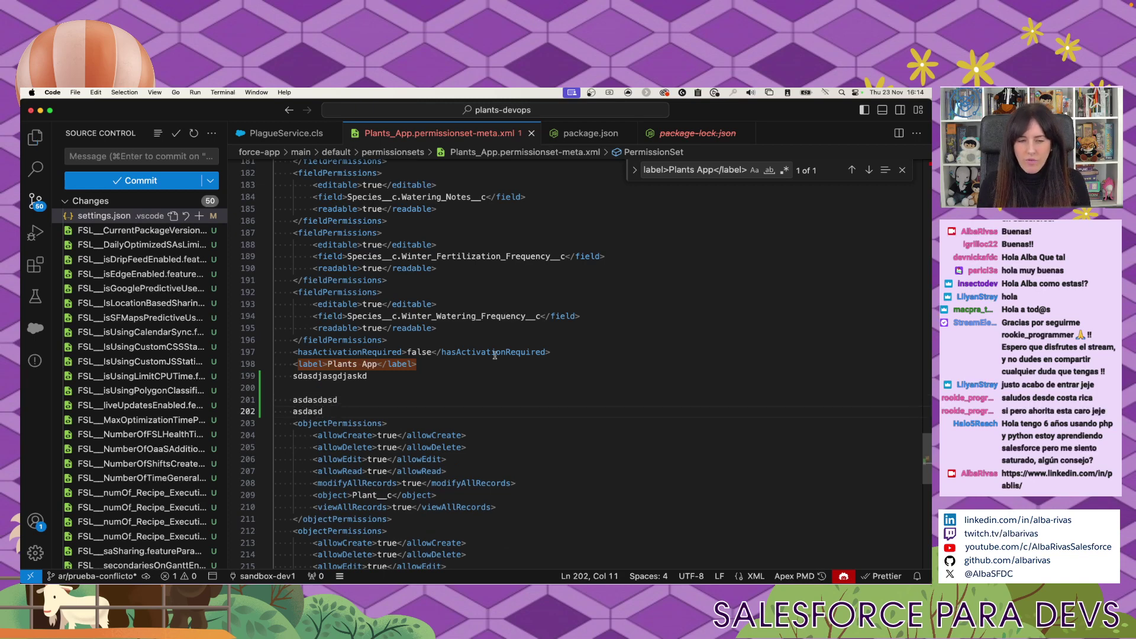
key(super+s)
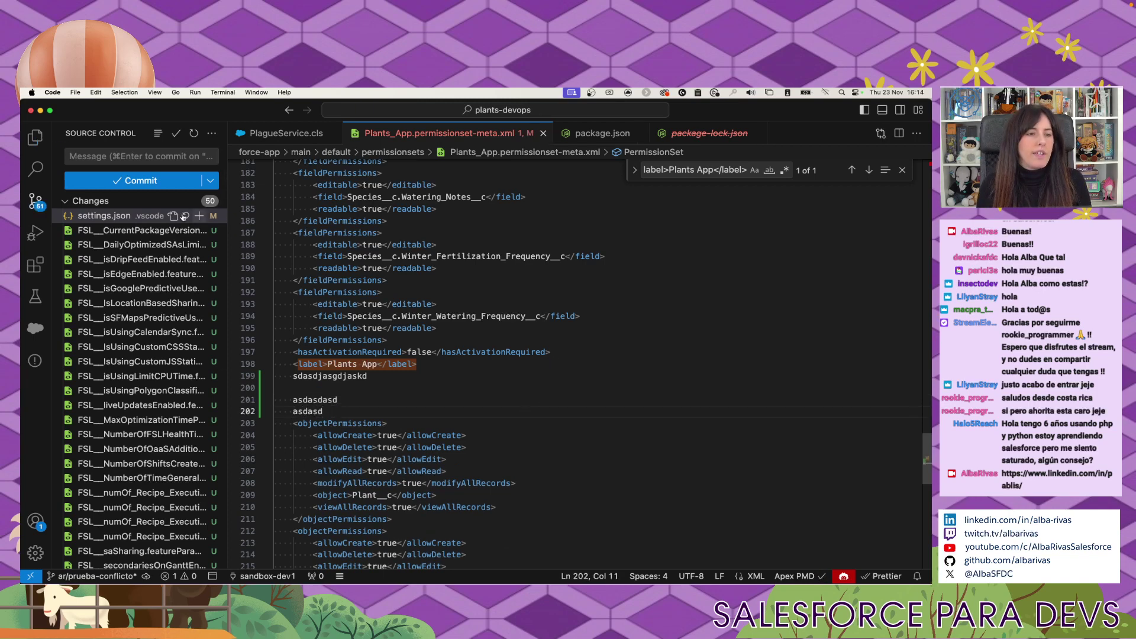
Stage and commit the permission set change as 'Cambio conflictivo', then sync the branch.
click(36, 203)
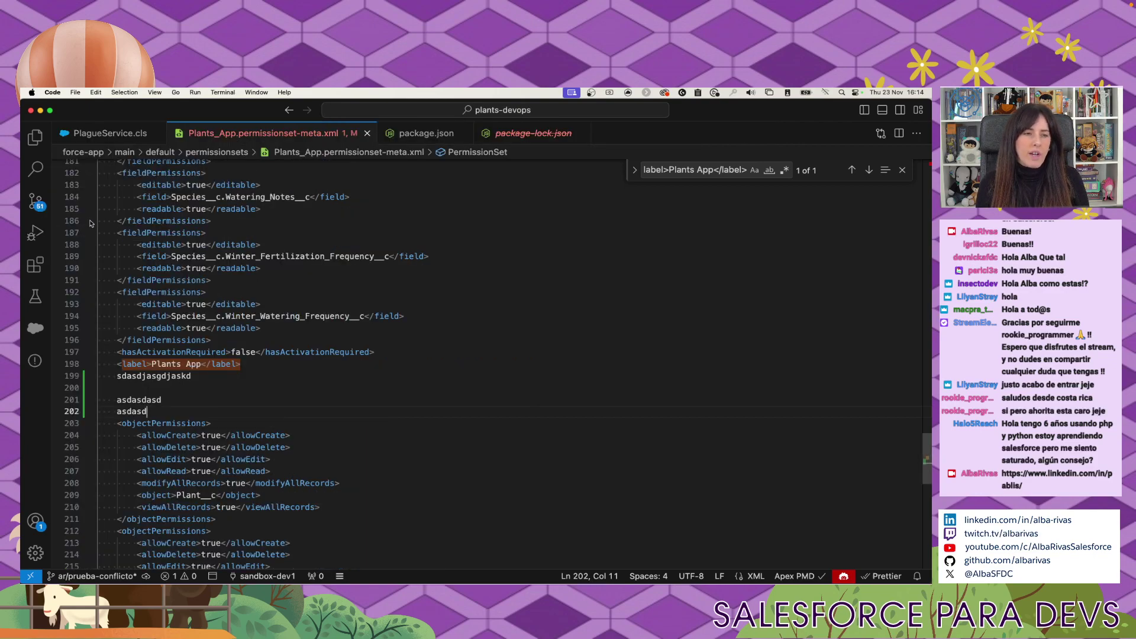
click(37, 202)
scroll(158, 213, up, 10)
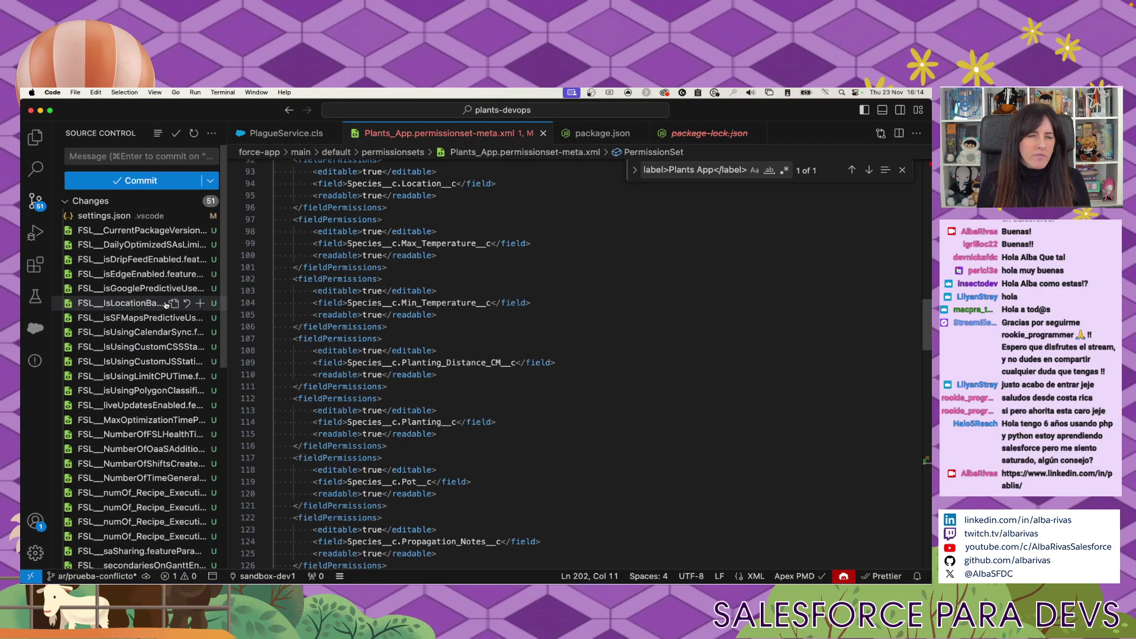
scroll(158, 213, down, 10)
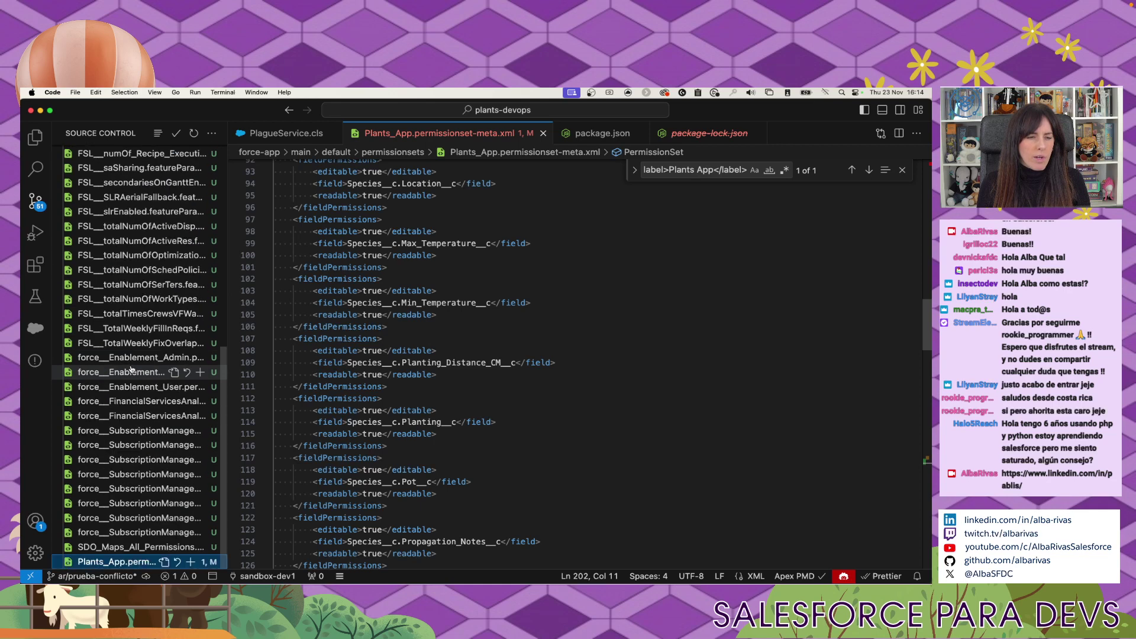
click(191, 561)
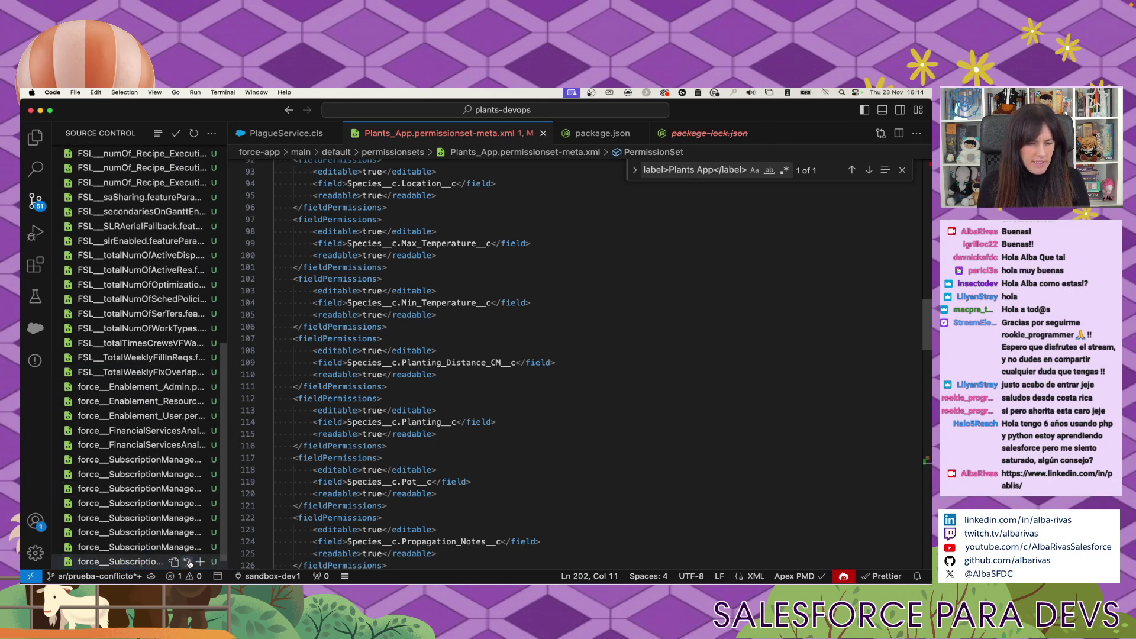
scroll(172, 295, up, 10)
click(118, 156)
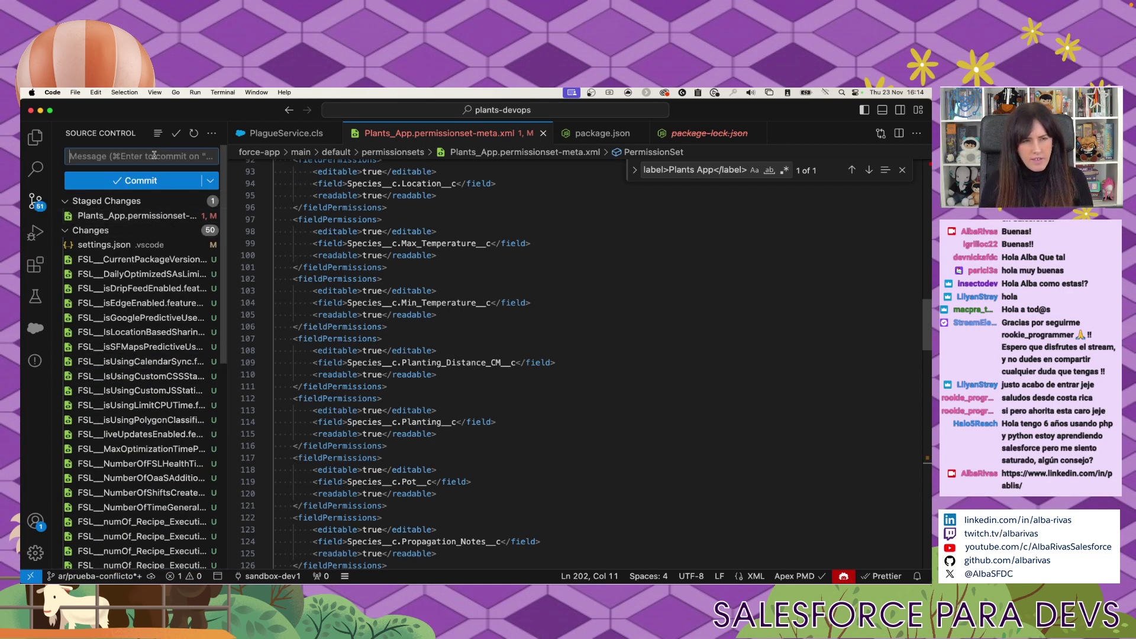
text(Cambio conflictivi)
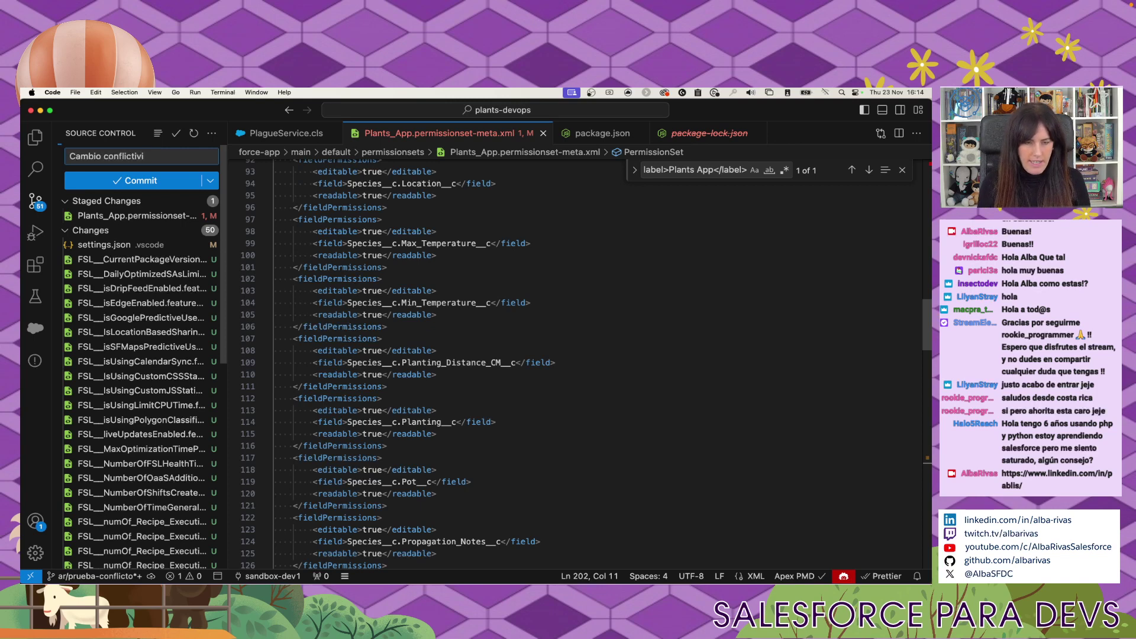
key(BackSpace)
click(155, 179)
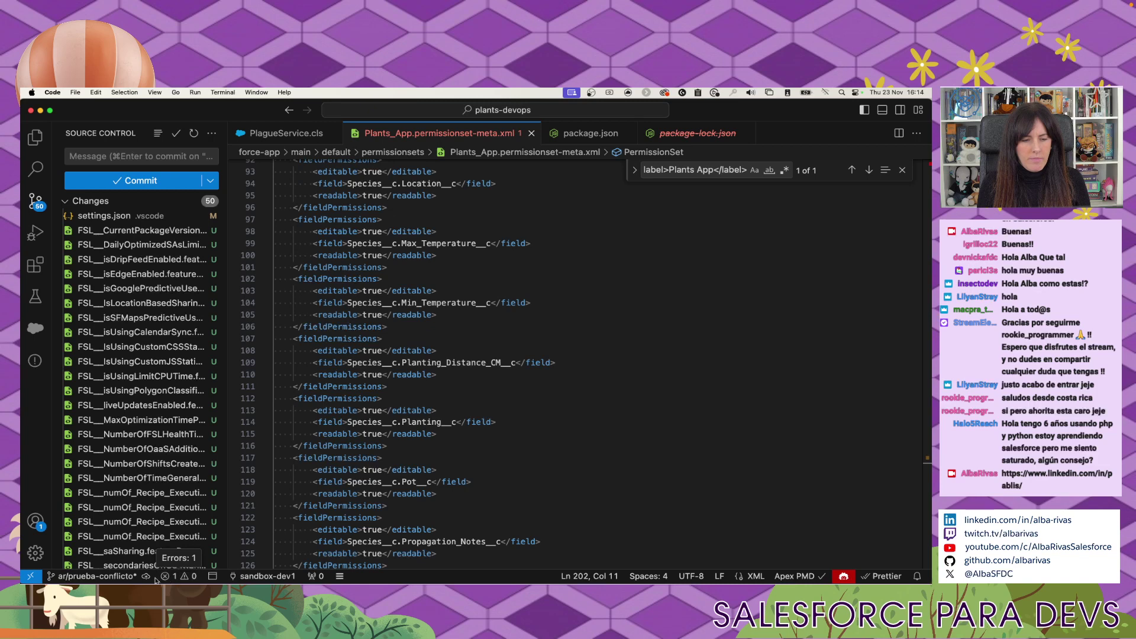
click(146, 576)
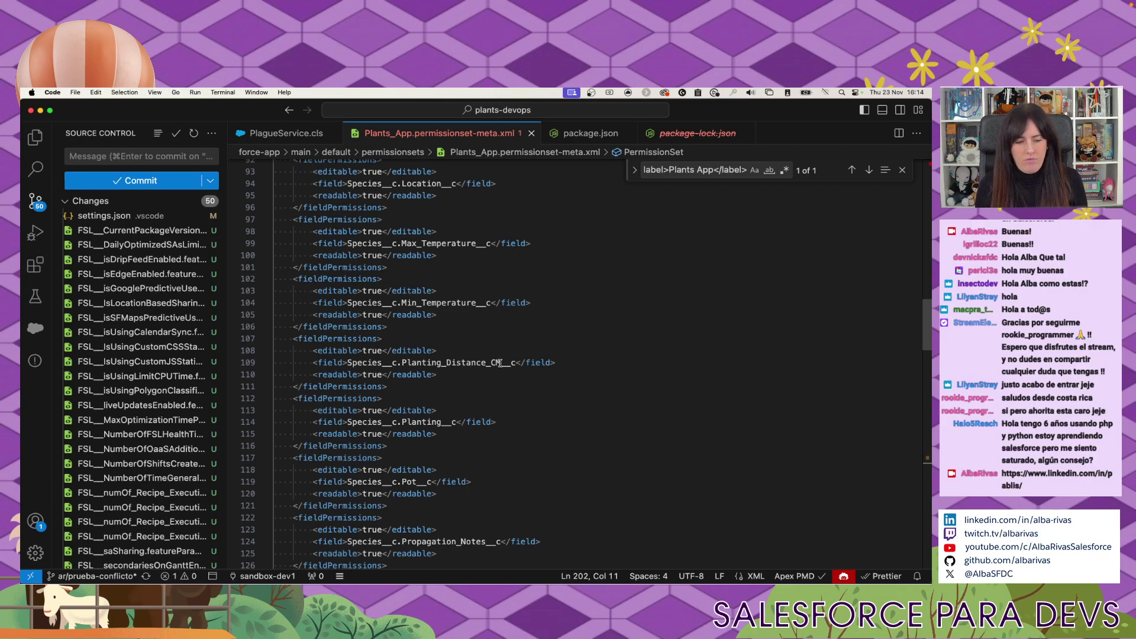
key(ctrl+Left)
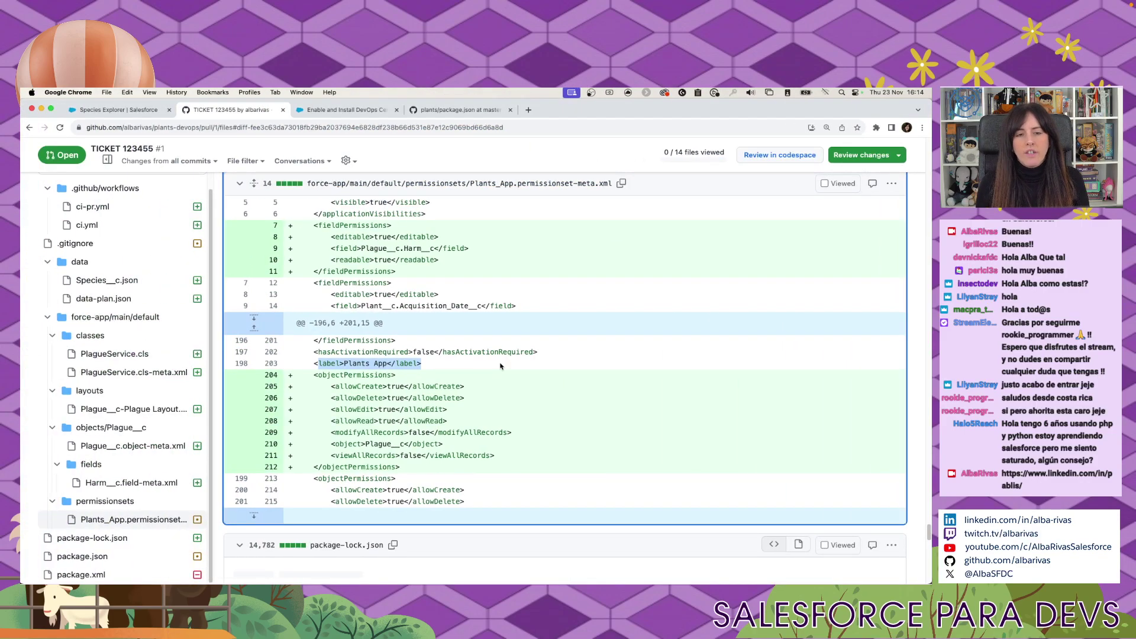
Duplicate the TICKET 123455 pull request tab.
scroll(503, 367, up, 10)
scroll(504, 374, up, 15)
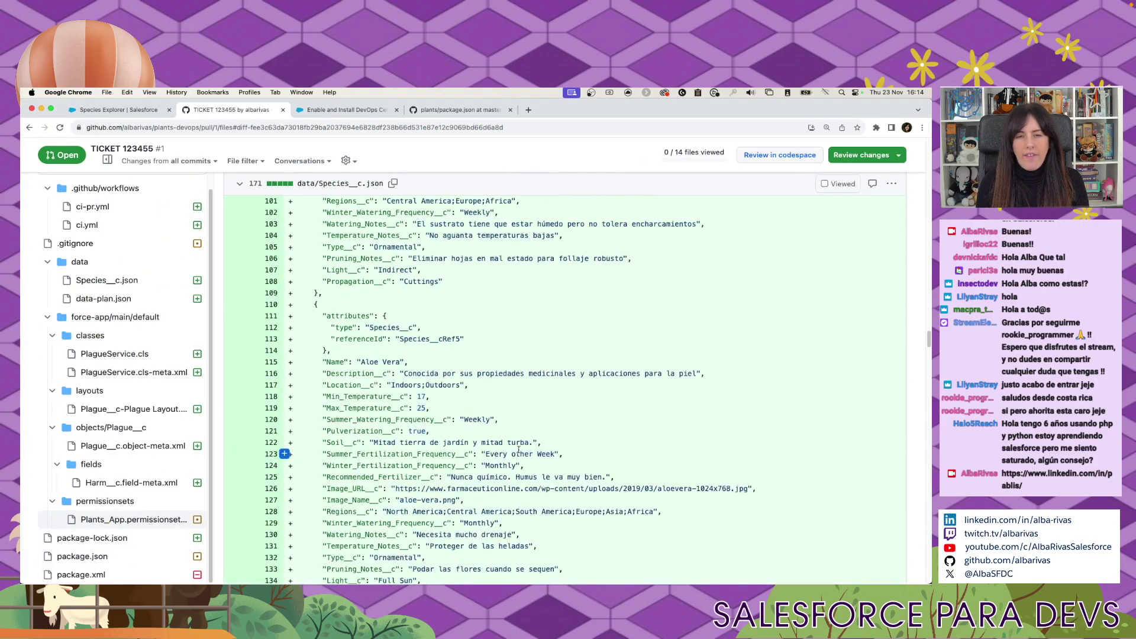
scroll(118, 373, up, 1)
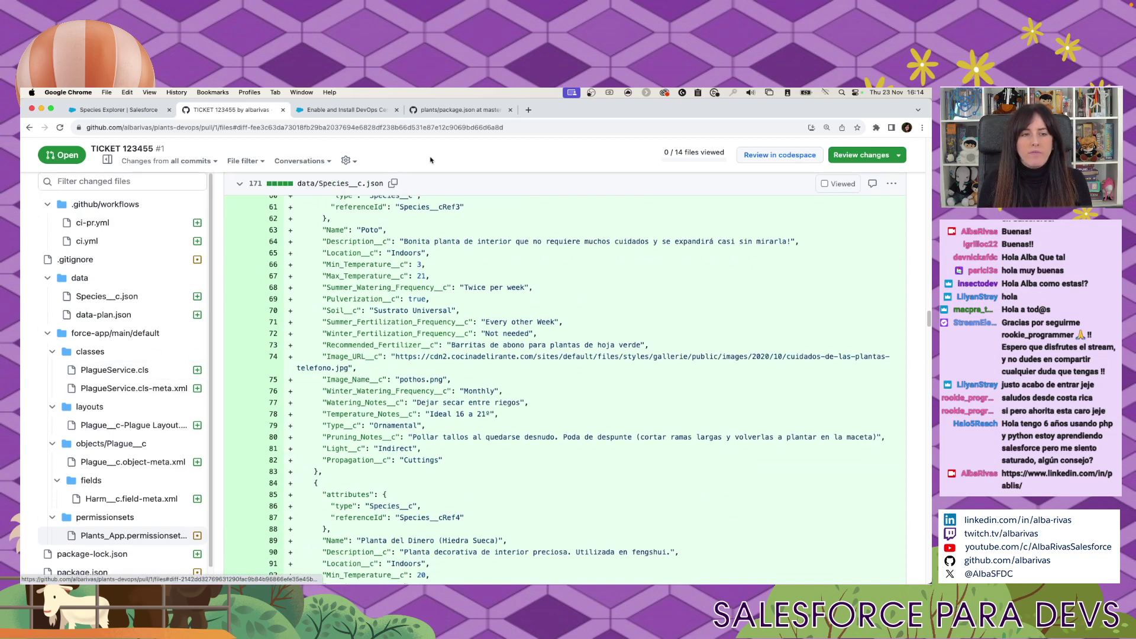
right_click(259, 112)
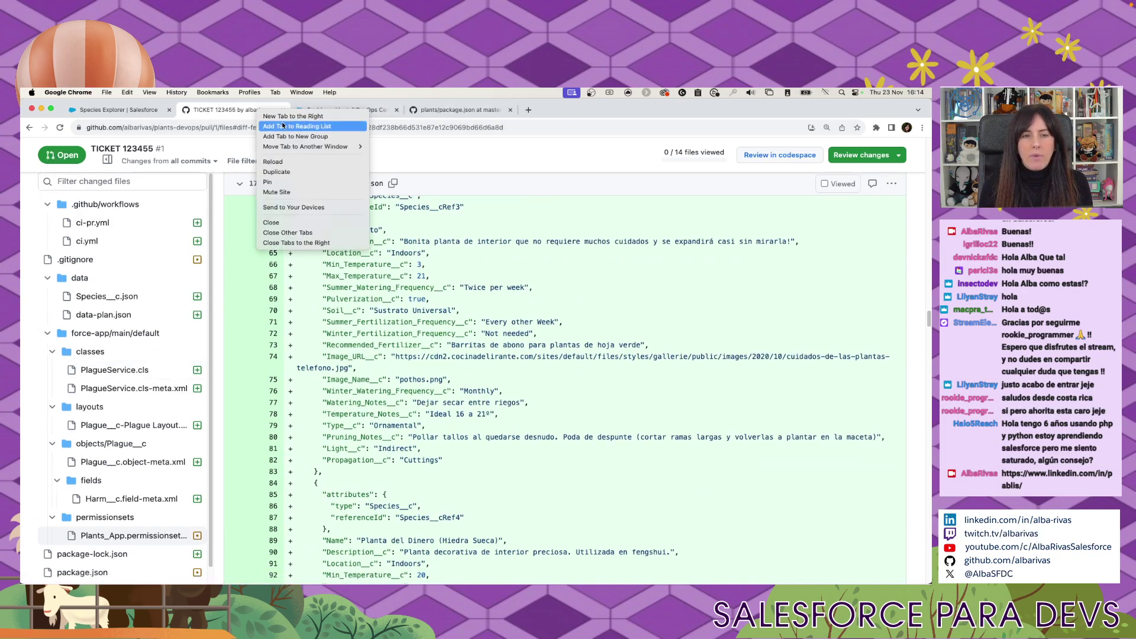
click(278, 171)
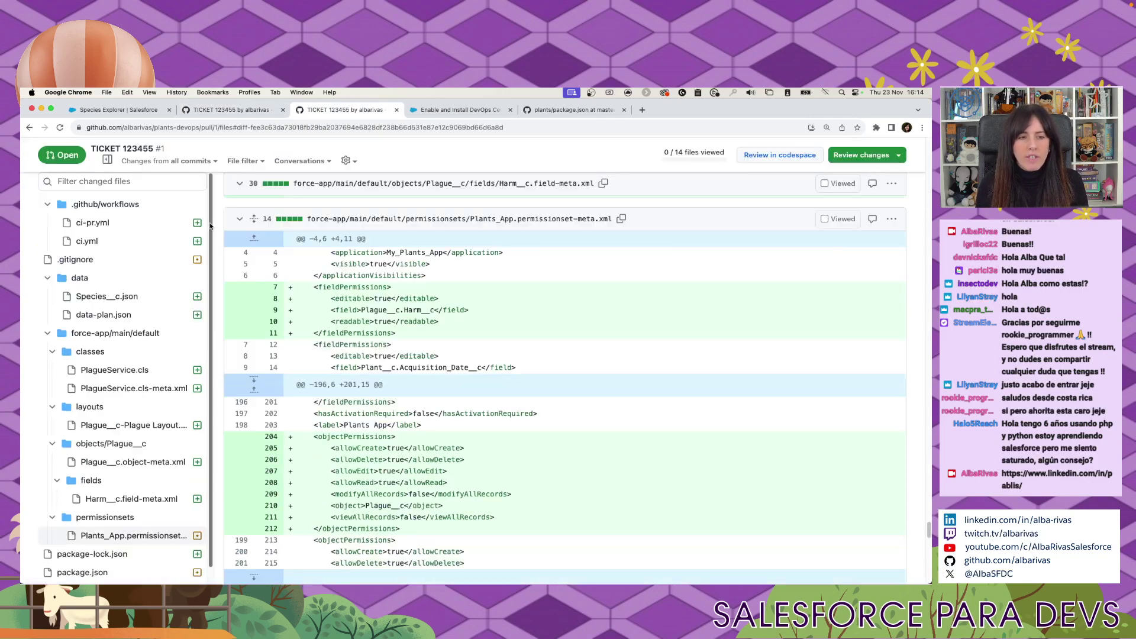
View the ci.yml diff, reload the page, and select the URL past /plants-devops.
scroll(171, 266, up, 10)
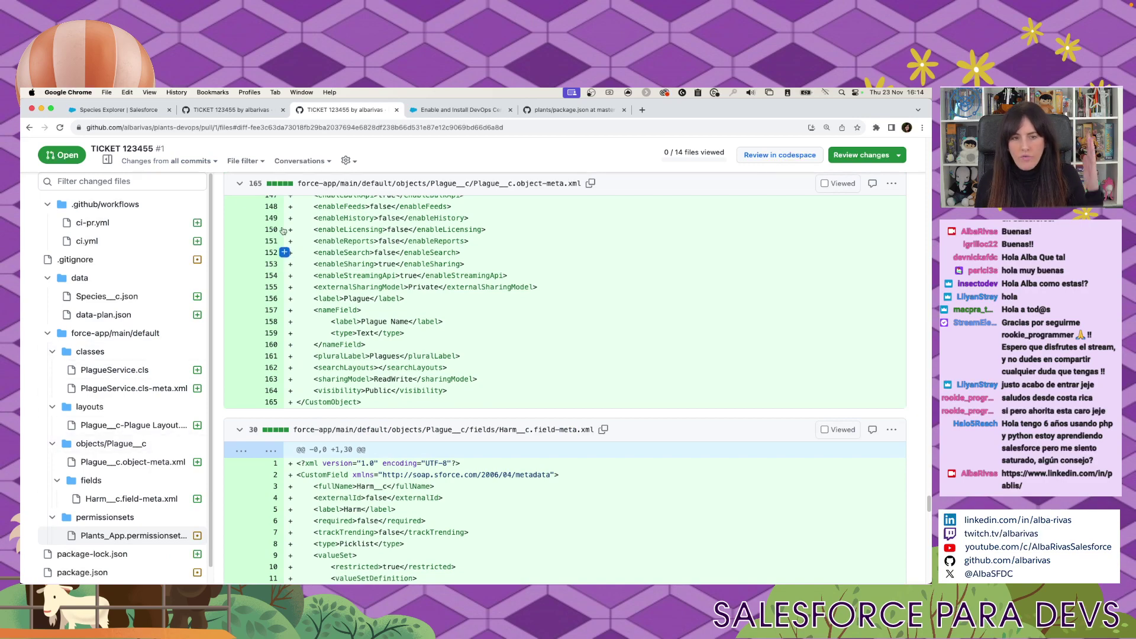
click(147, 239)
scroll(118, 281, up, 12)
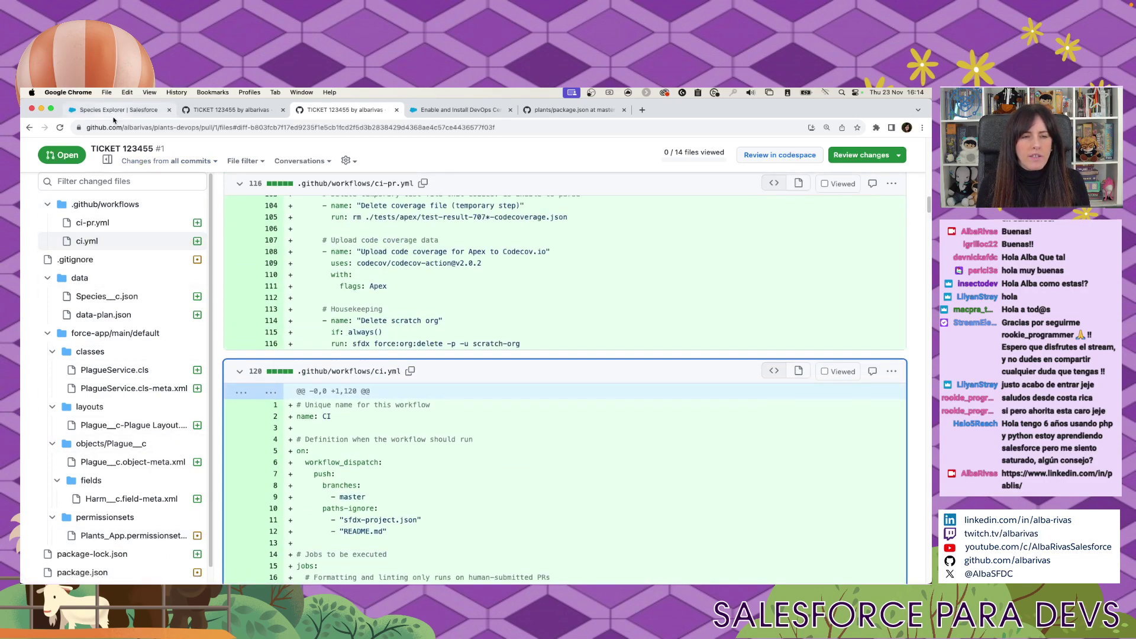
click(59, 129)
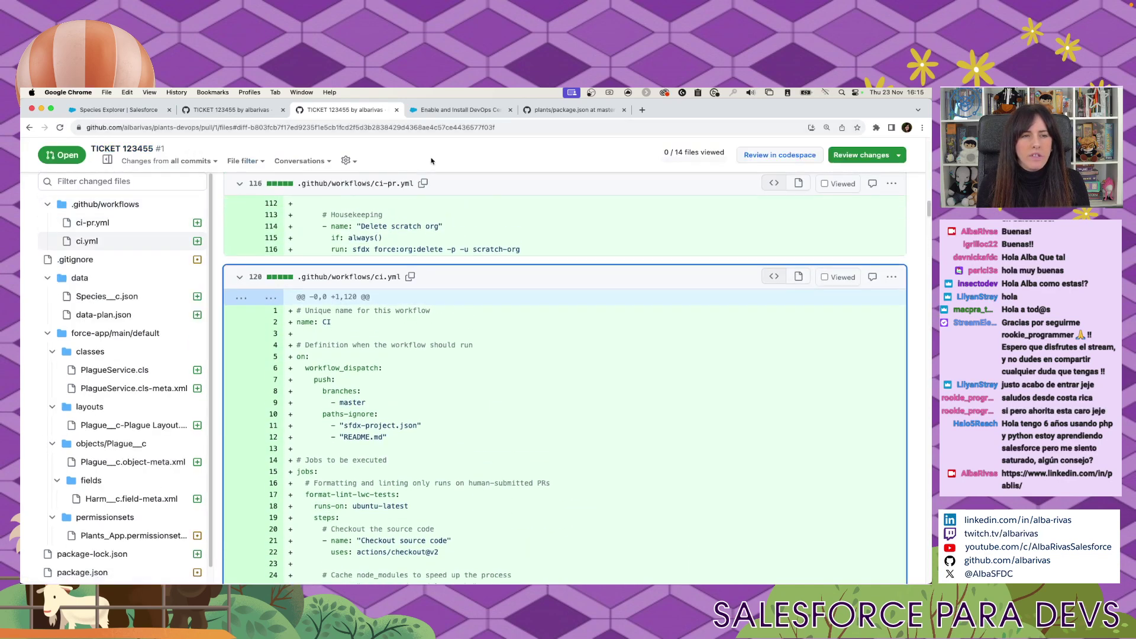
click(236, 124)
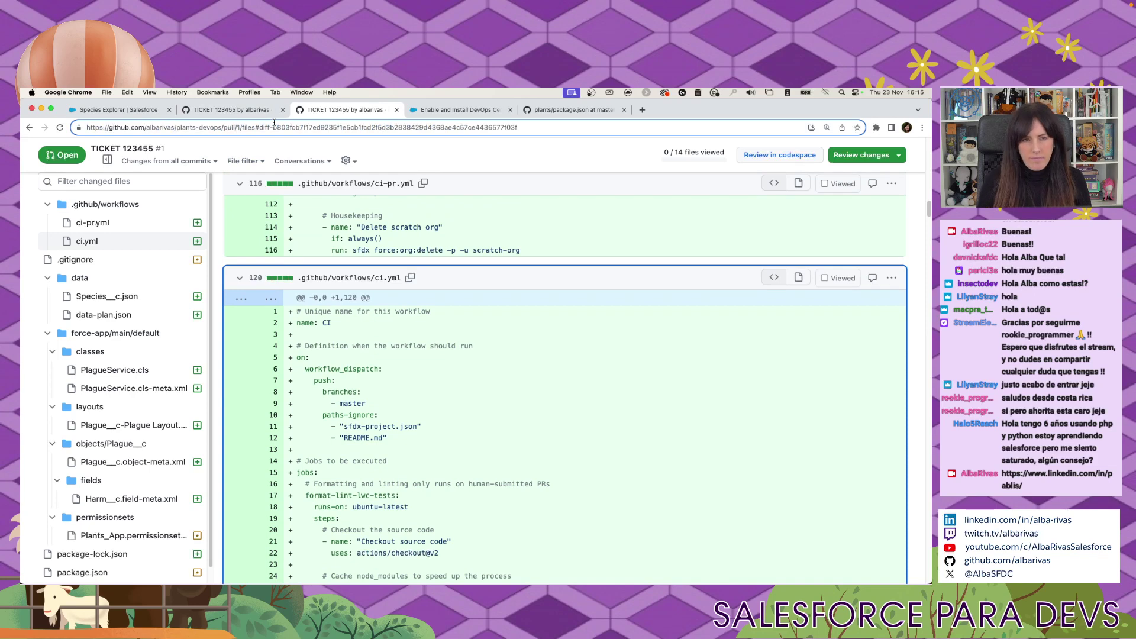
key(shift+End)
Load the plants-devops home page and create a pull request from ar/prueba-conflicto into integration.
key(BackSpace)
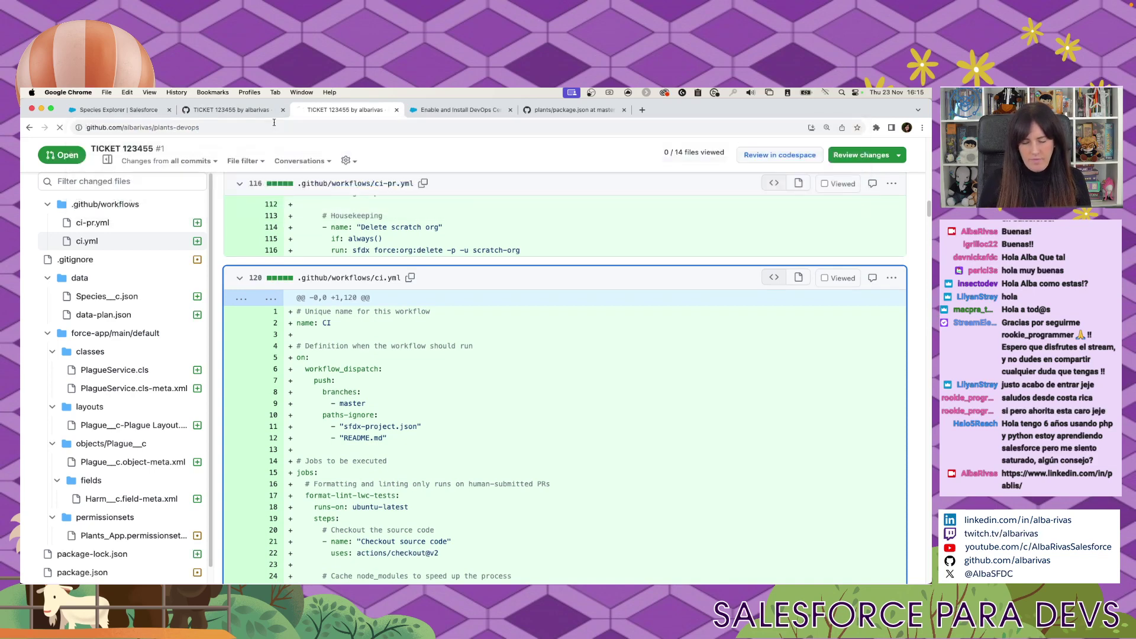
key(Return)
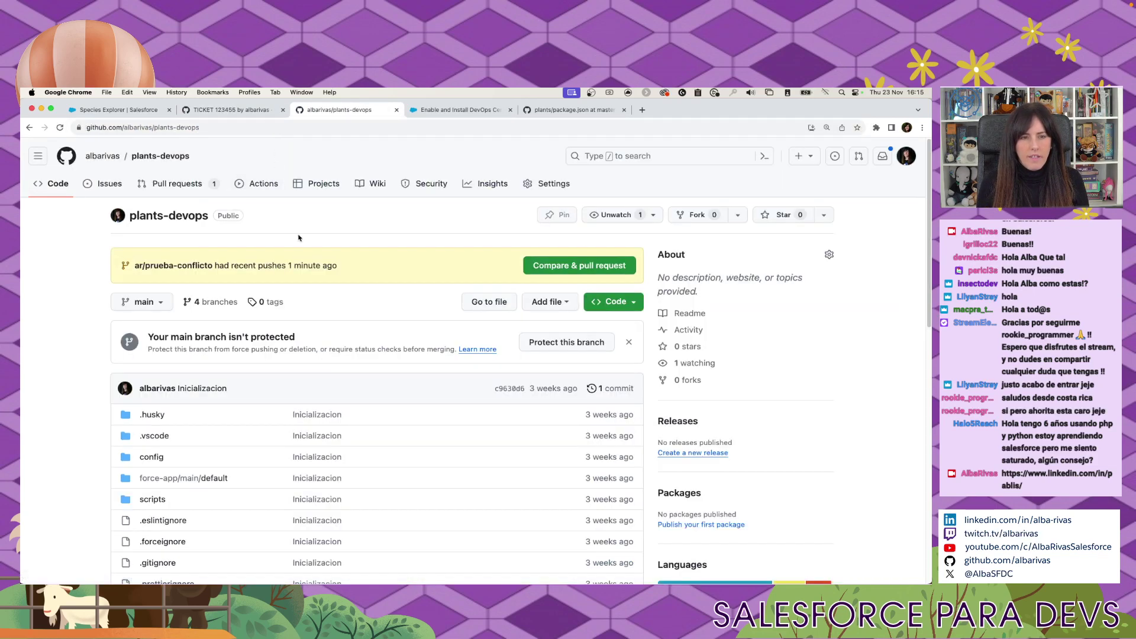
click(560, 267)
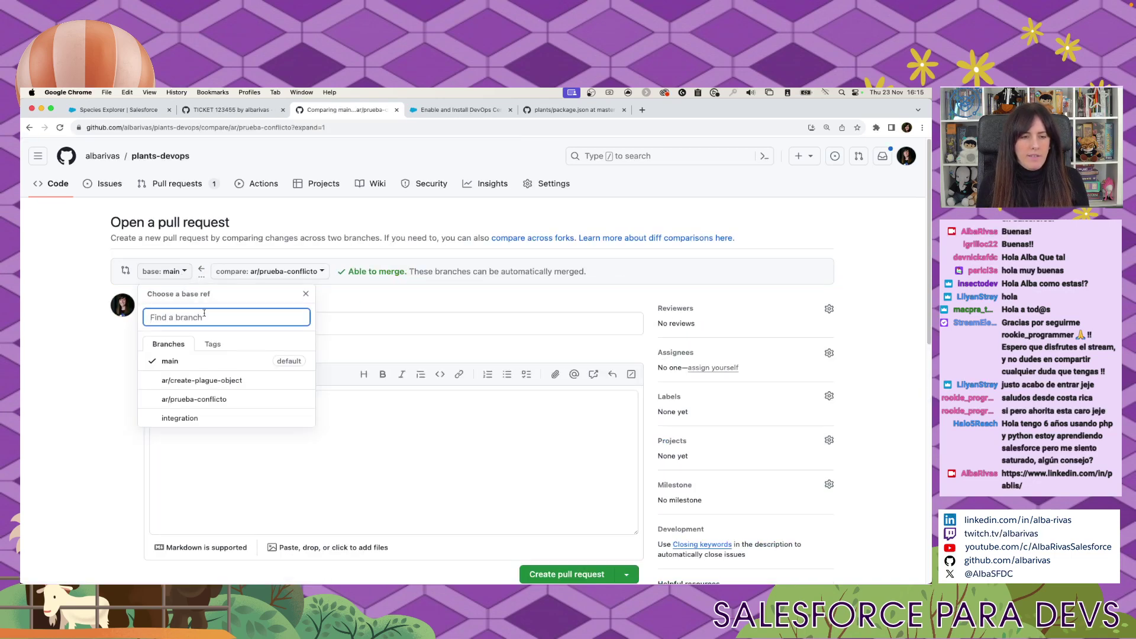
click(228, 416)
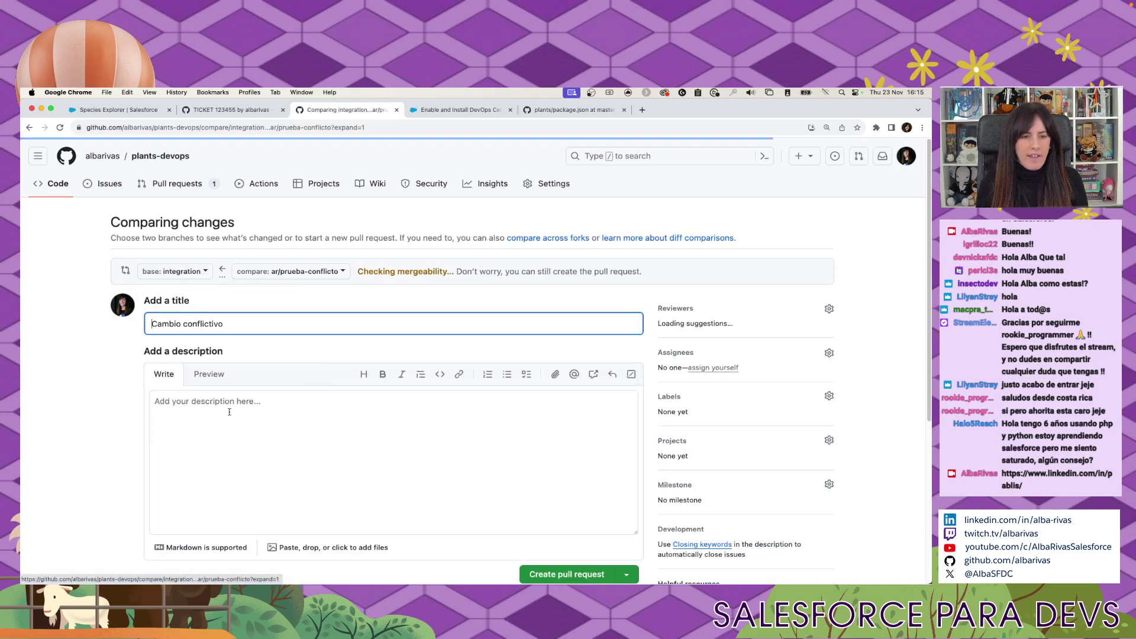
scroll(404, 309, down, 3)
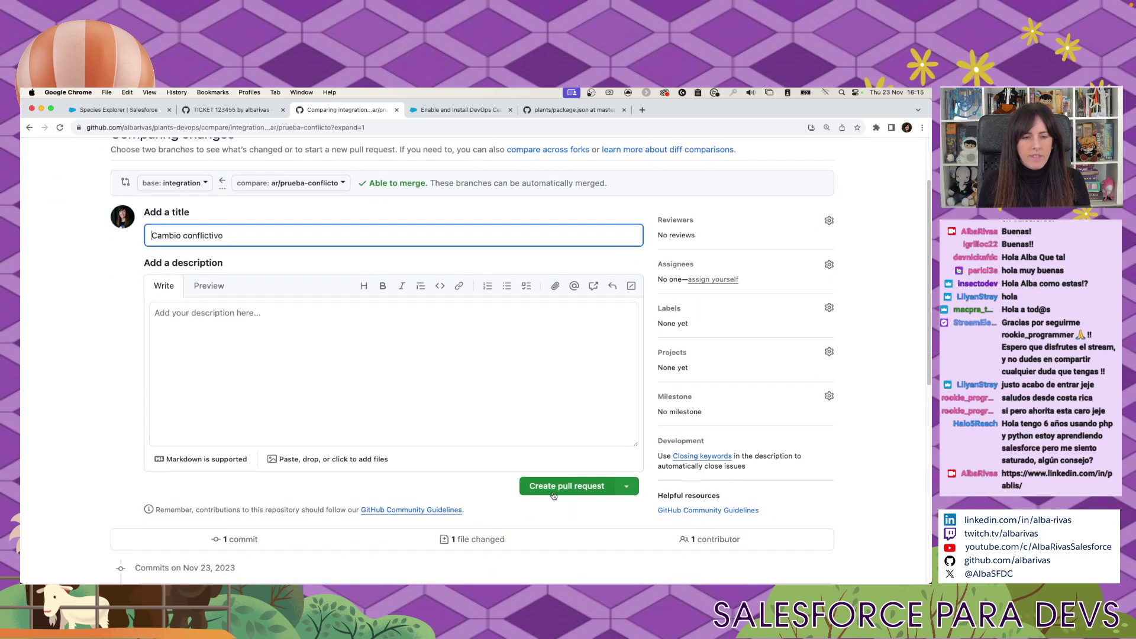
click(555, 494)
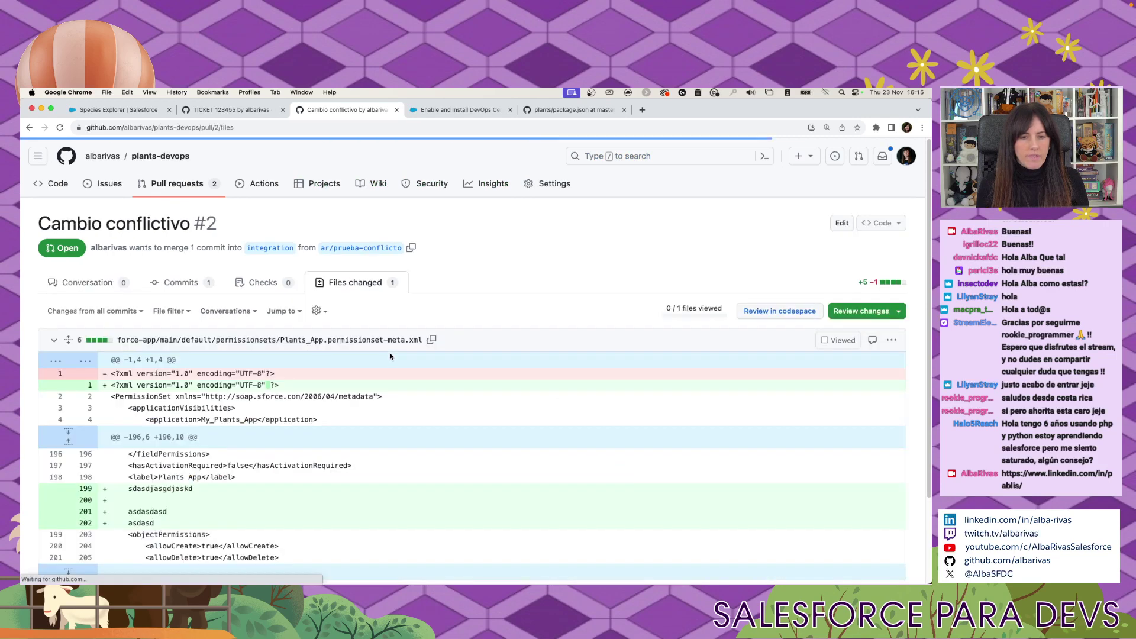
Submit a comment review 'ESta correcto' on pull request #2, since self-approval is disabled.
scroll(314, 412, down, 3)
scroll(314, 413, up, 3)
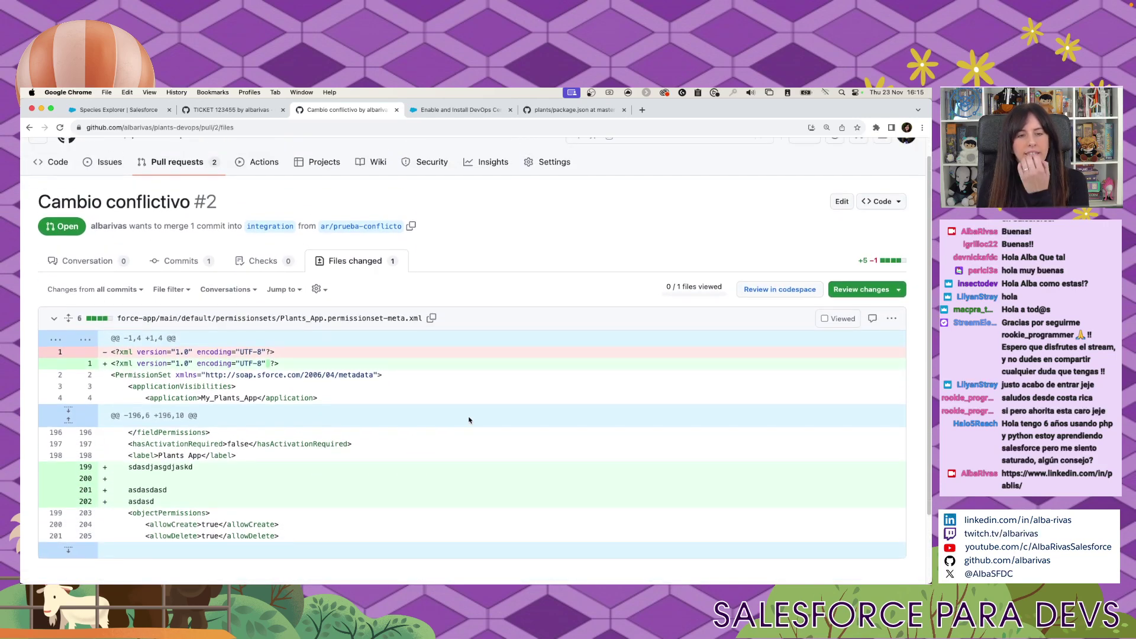
scroll(468, 420, down, 2)
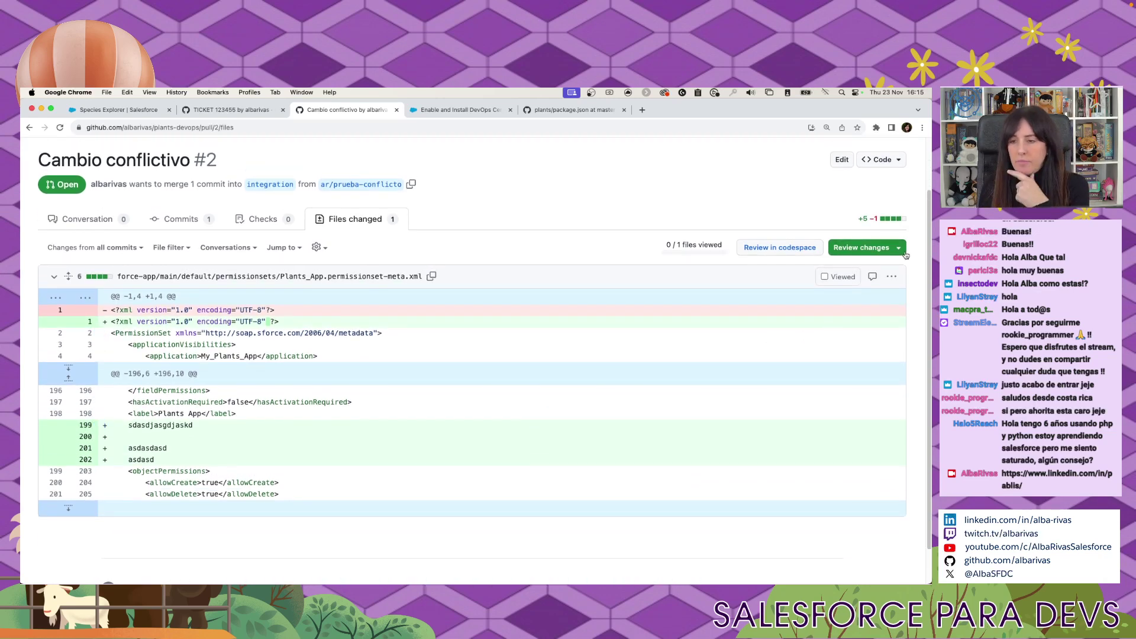
click(874, 254)
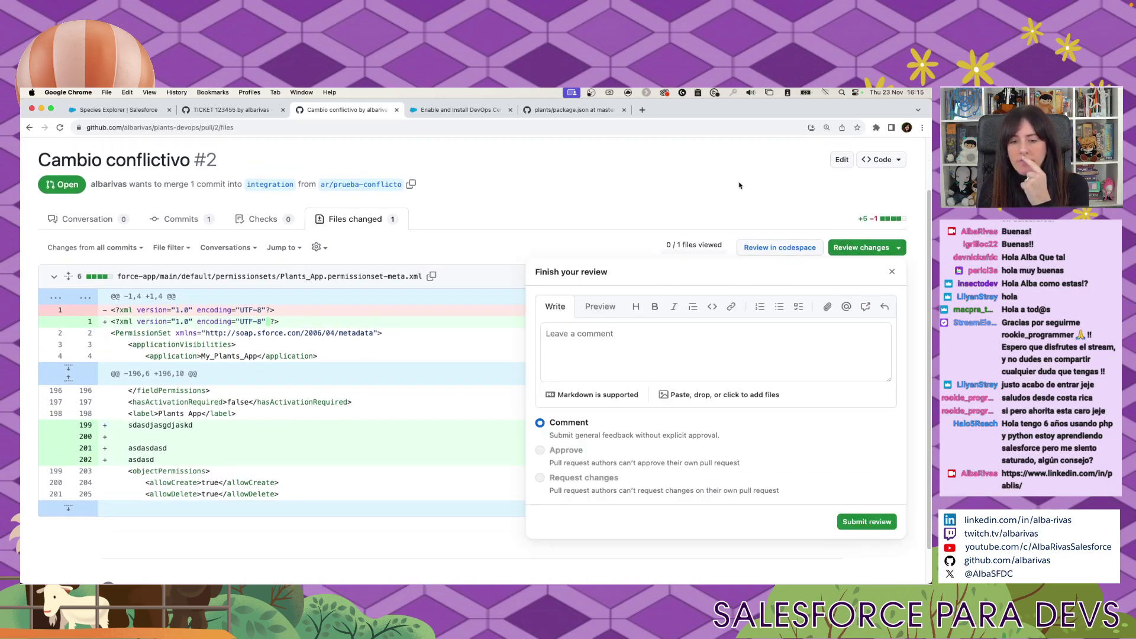
click(644, 358)
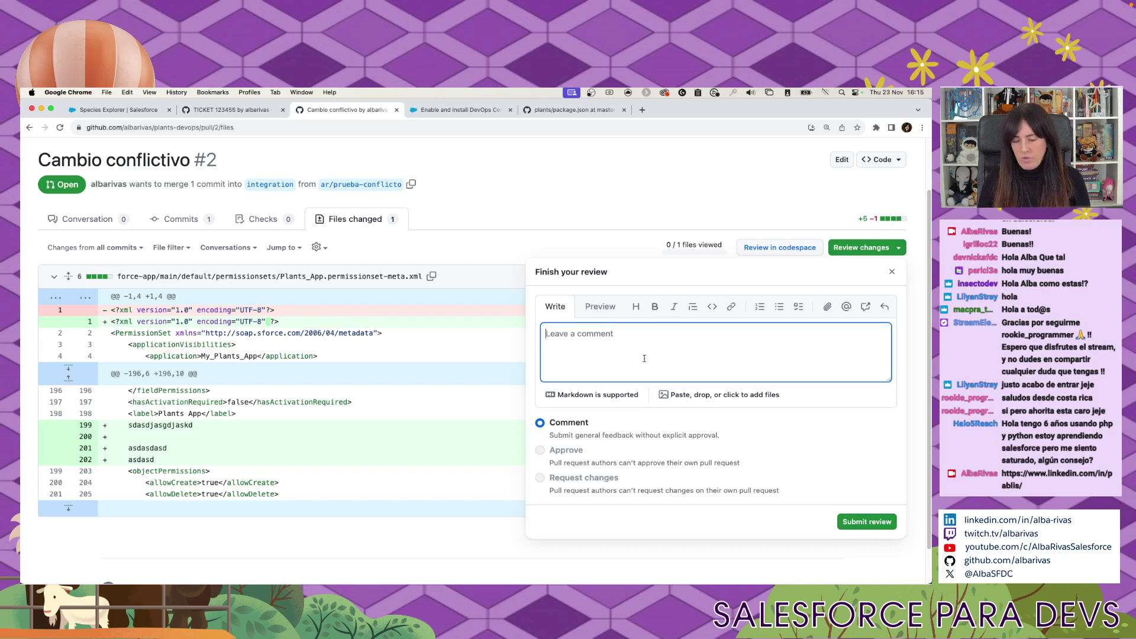
text(ESta correcto)
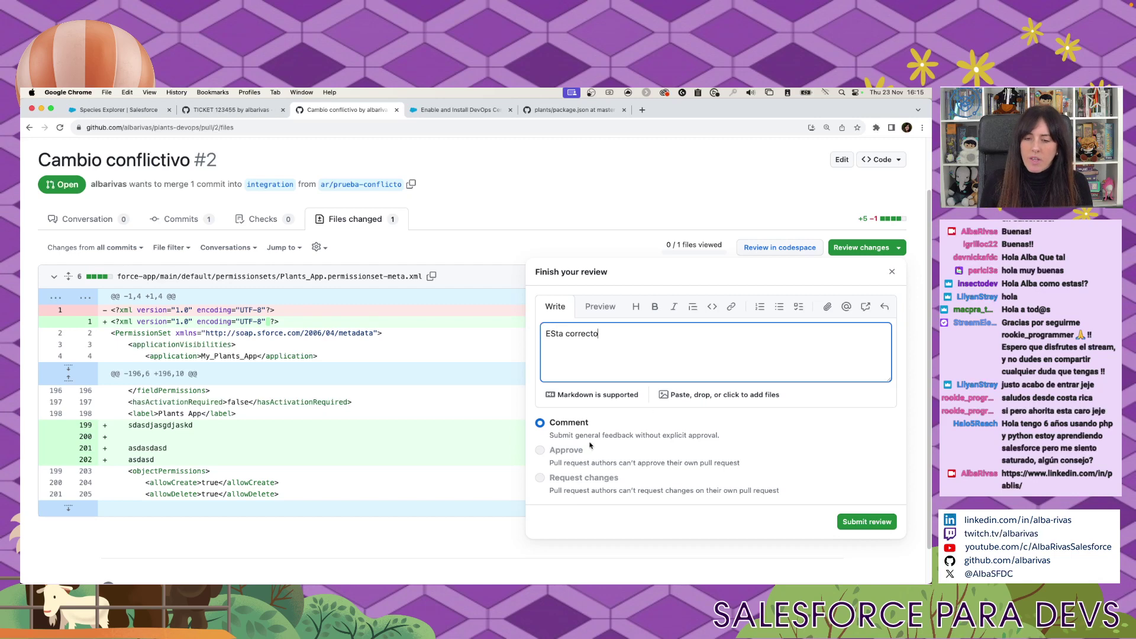
click(540, 451)
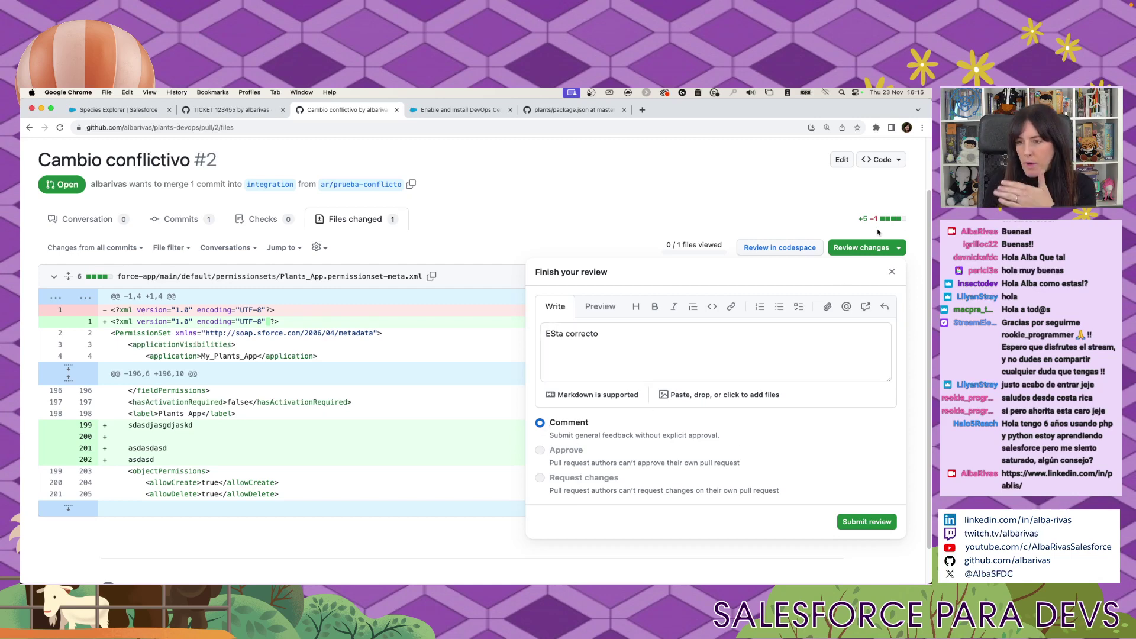
triple_click(645, 462)
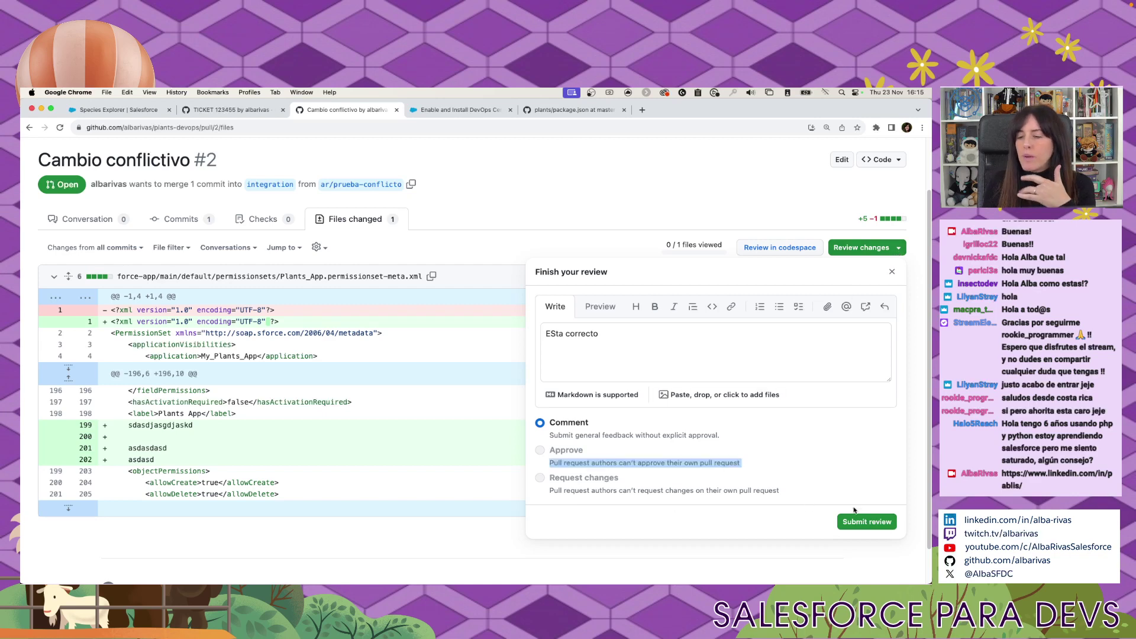
click(850, 520)
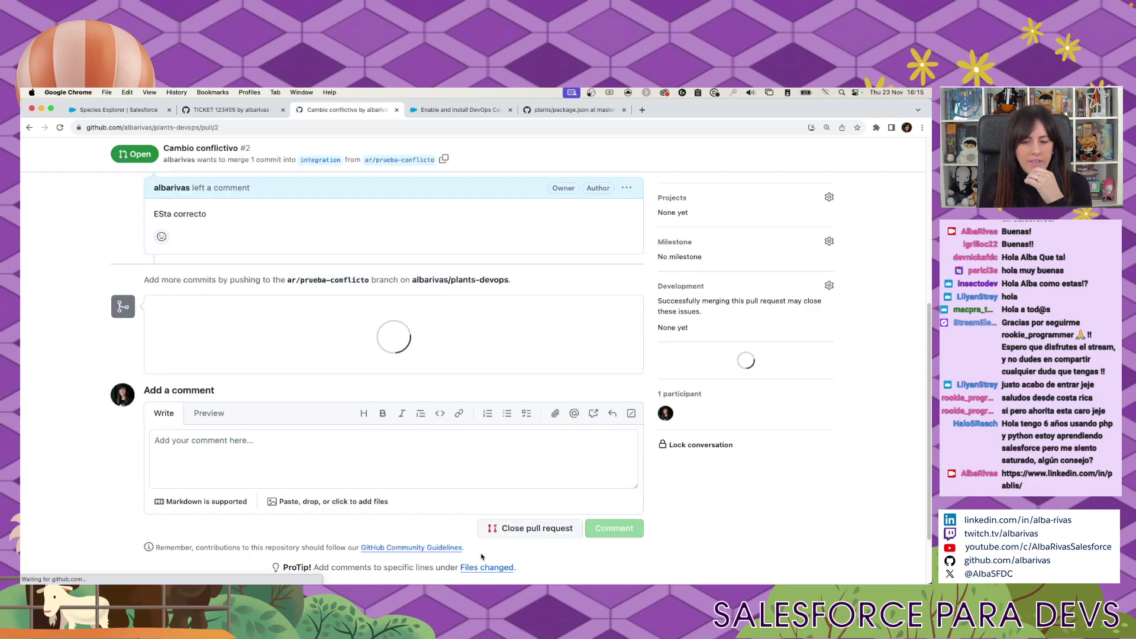
Merge pull request #2 'Cambio conflictivo' into integration and confirm.
scroll(544, 538, down, 3)
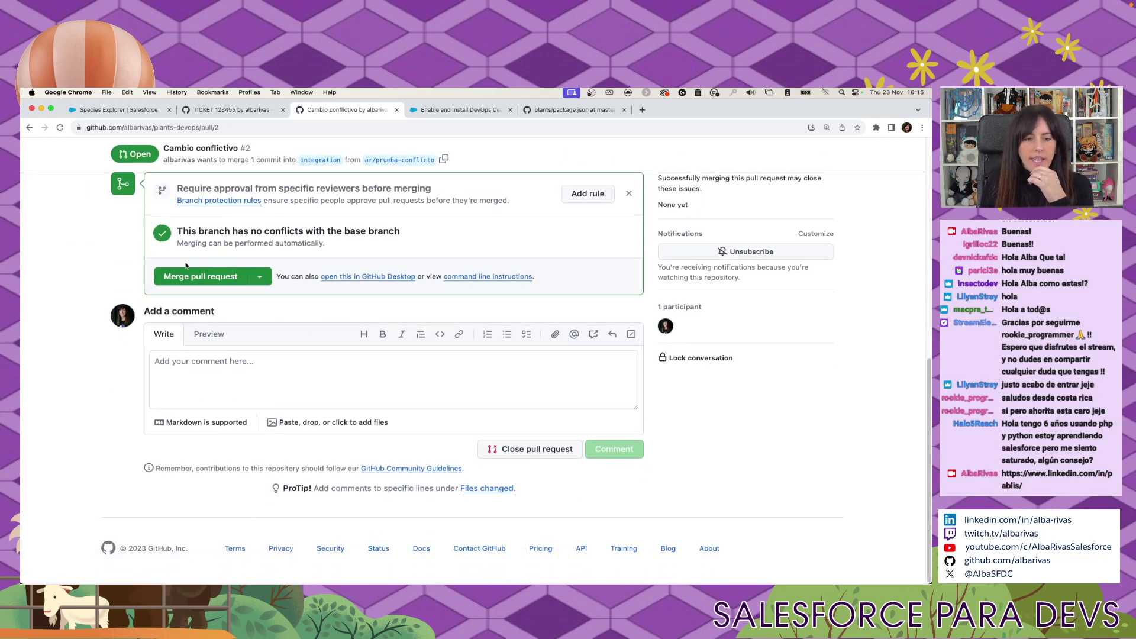
scroll(278, 308, up, 3)
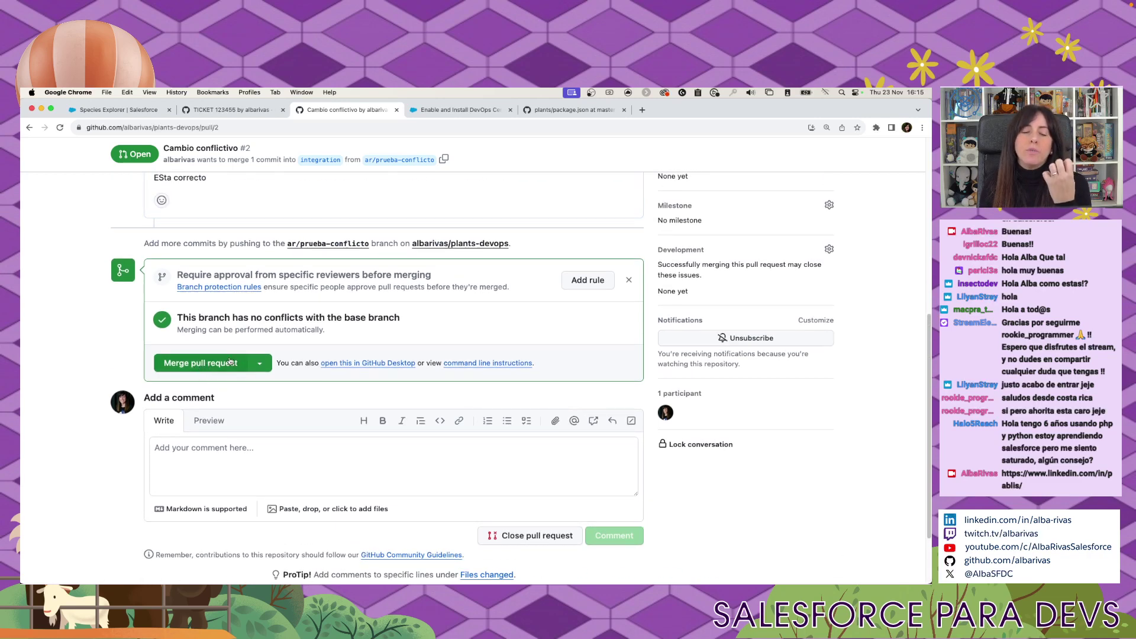
scroll(225, 364, up, 3)
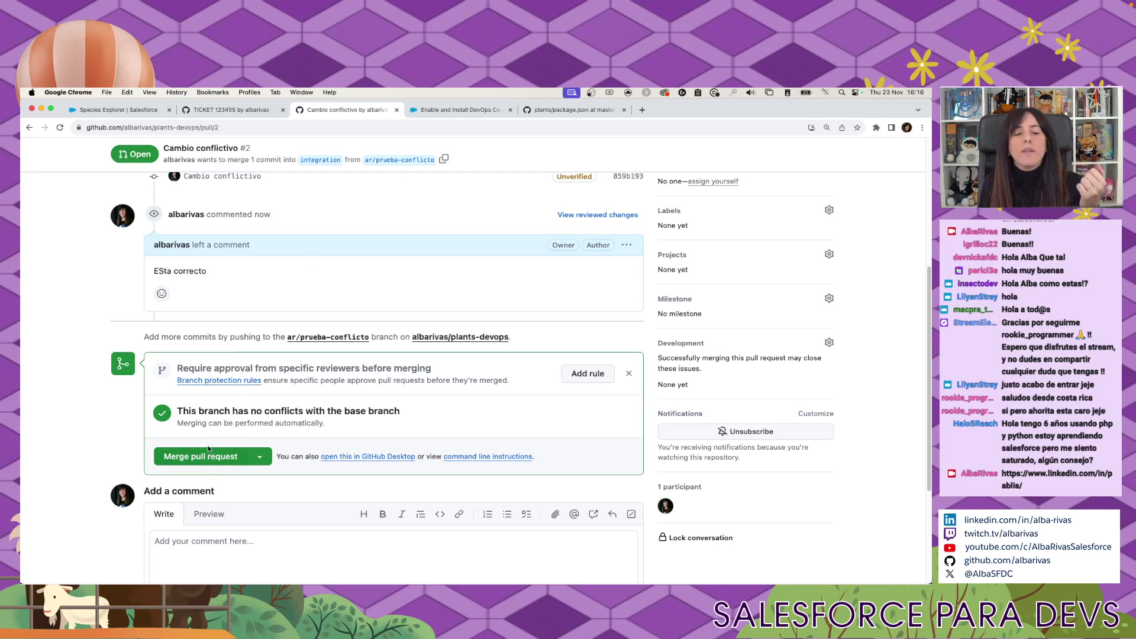
click(209, 457)
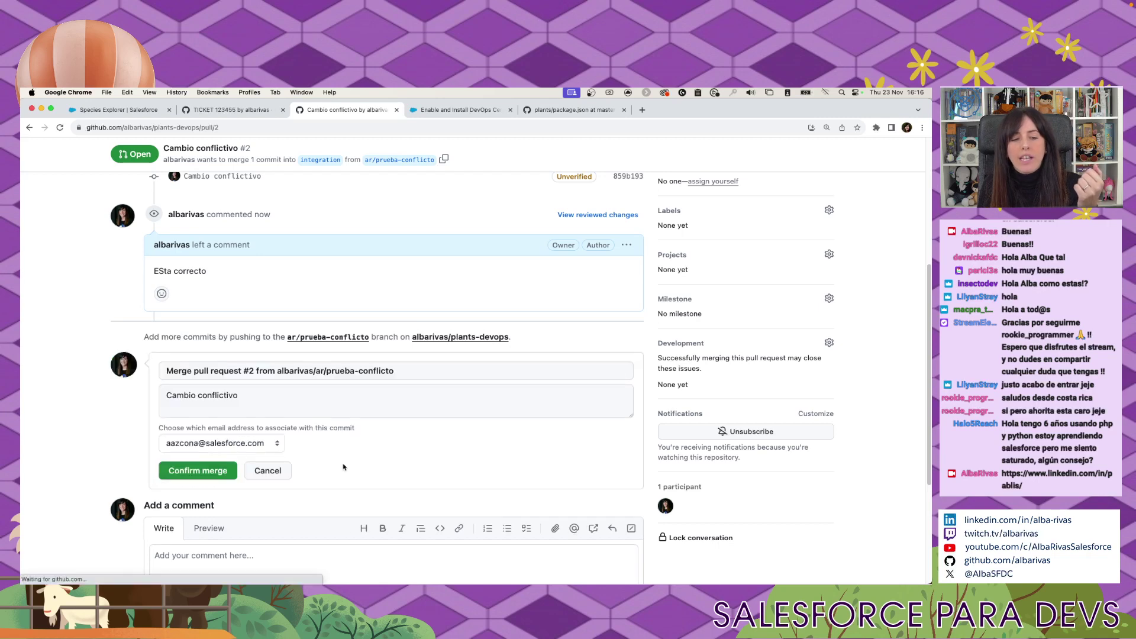
click(201, 477)
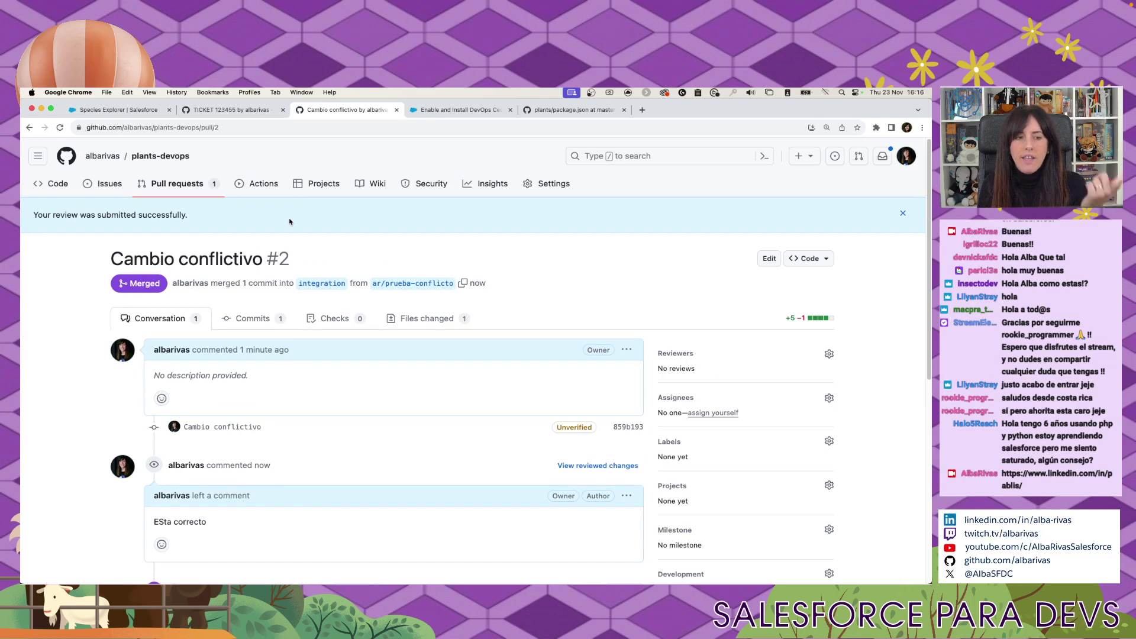
Open the TICKET 123455 pull request from the repository's pull request list.
click(174, 185)
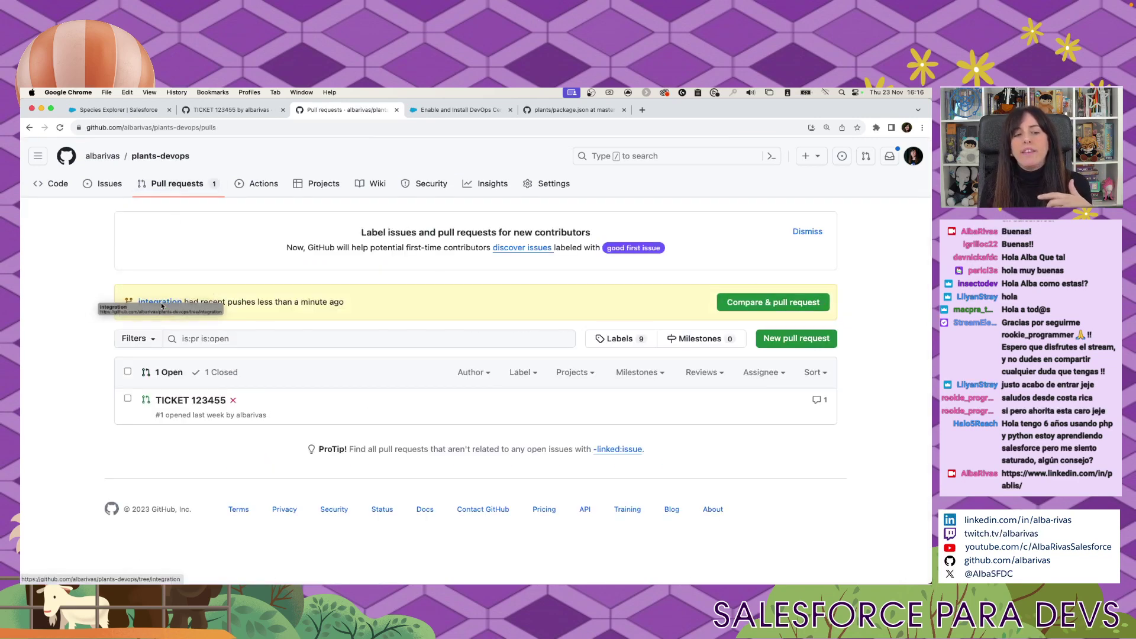
click(197, 402)
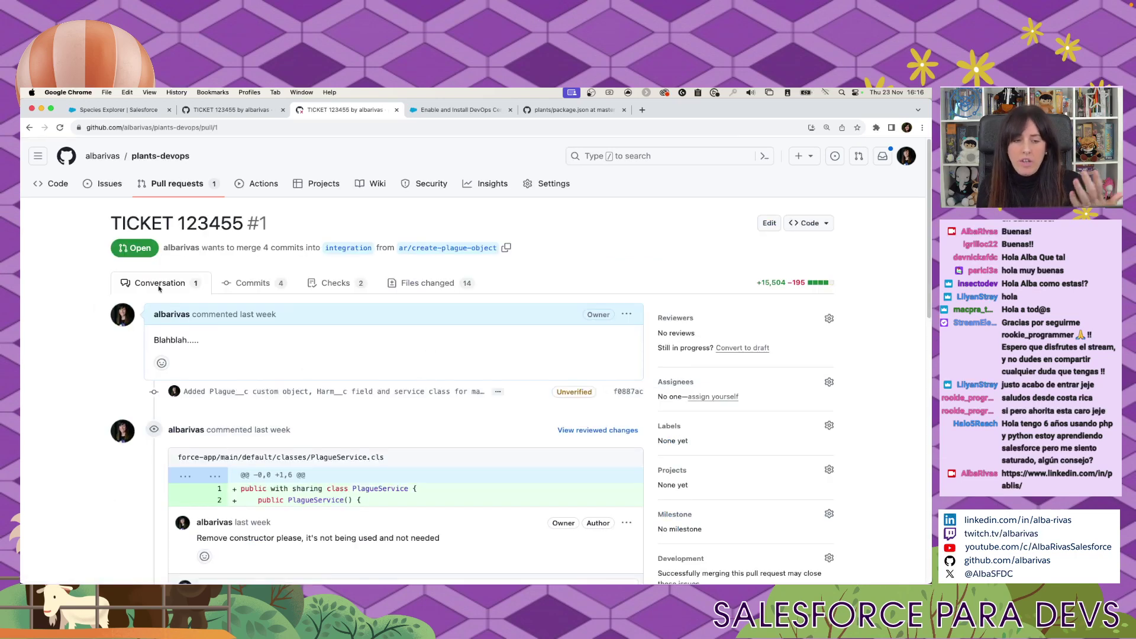
drag(71, 233, 245, 226)
scroll(417, 419, down, 10)
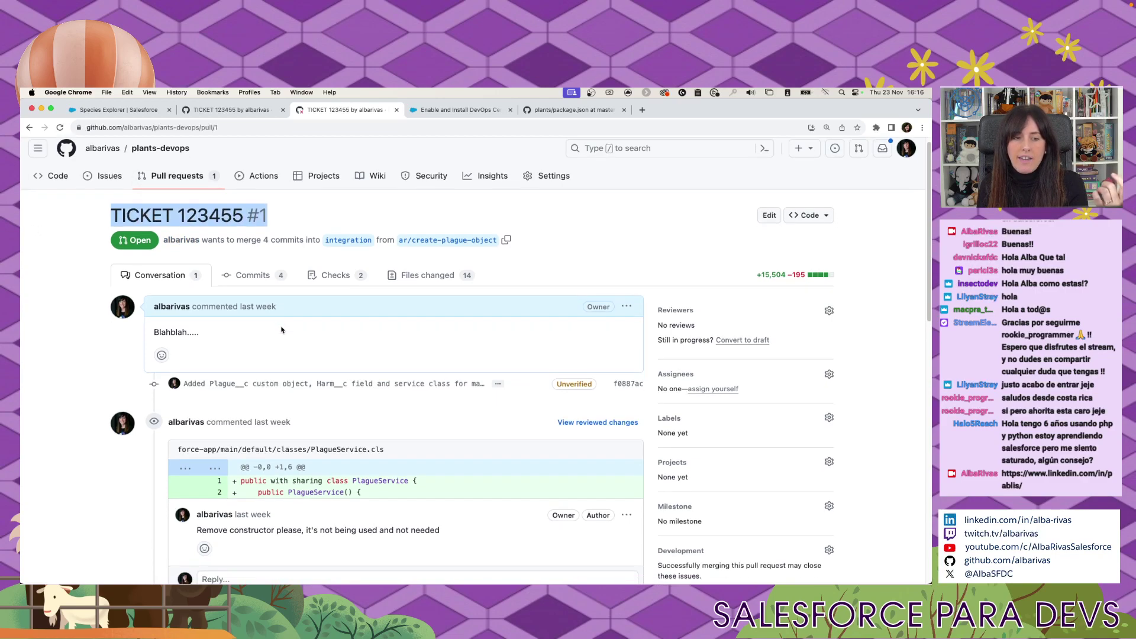
scroll(417, 419, up, 10)
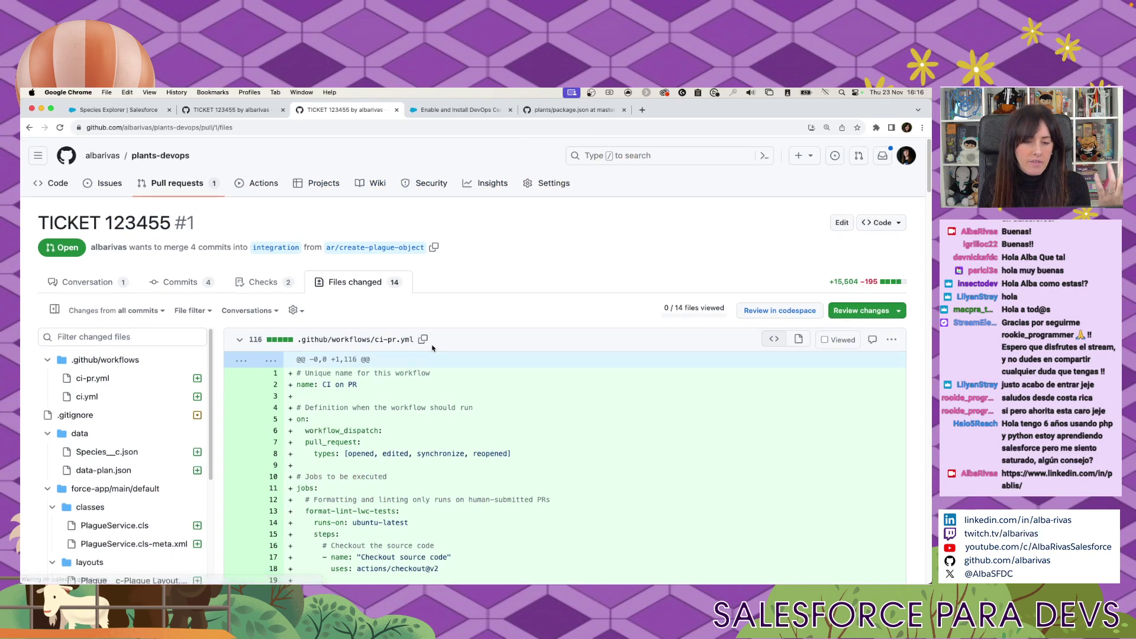
Review the Plants_App permission set changes, then return to the Conversation page.
scroll(432, 345, down, 4)
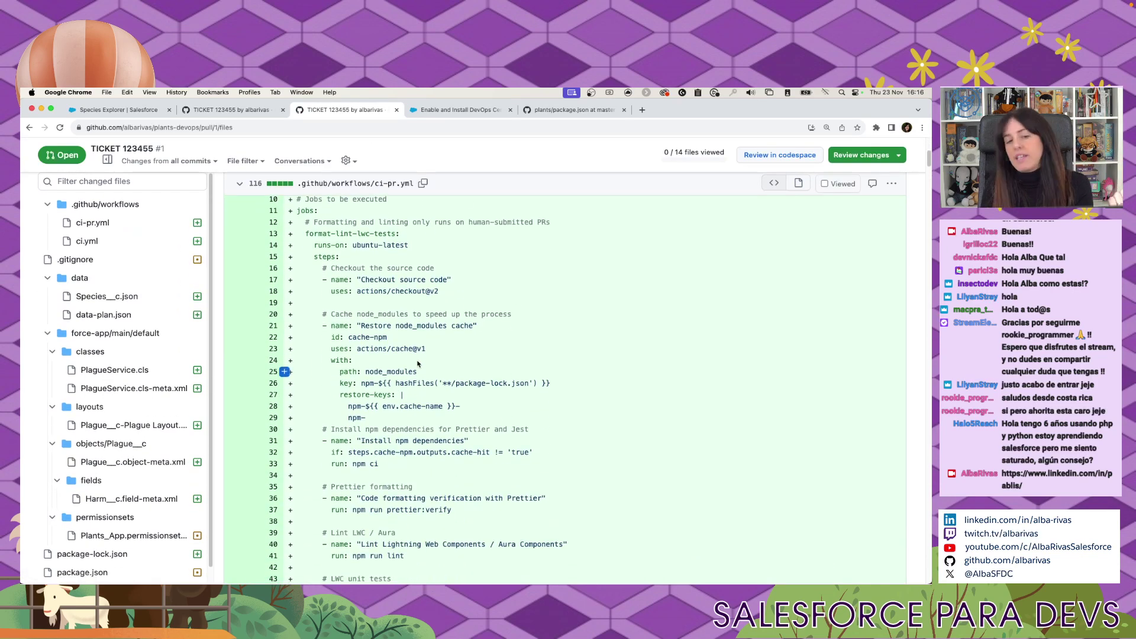
scroll(150, 345, down, 1)
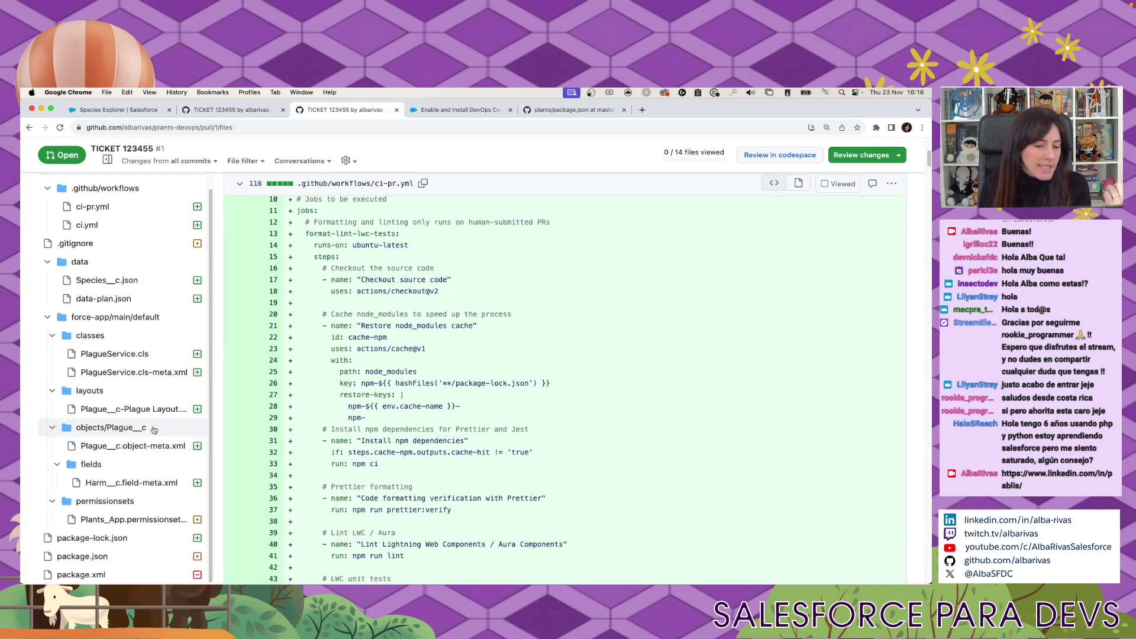
click(149, 520)
scroll(623, 448, down, 4)
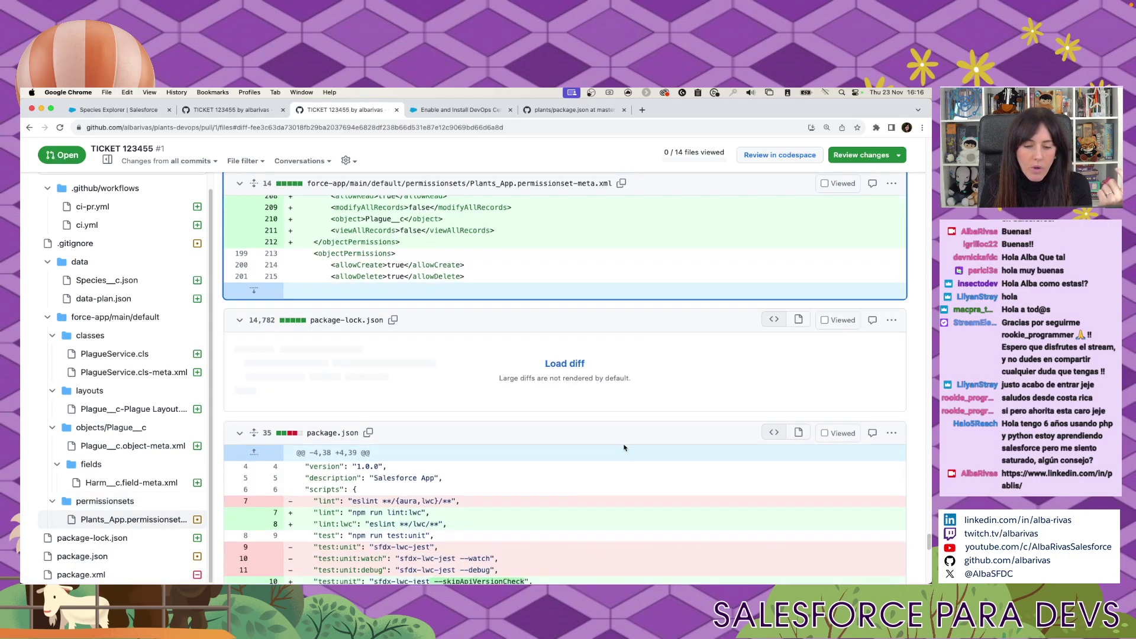
scroll(624, 448, up, 4)
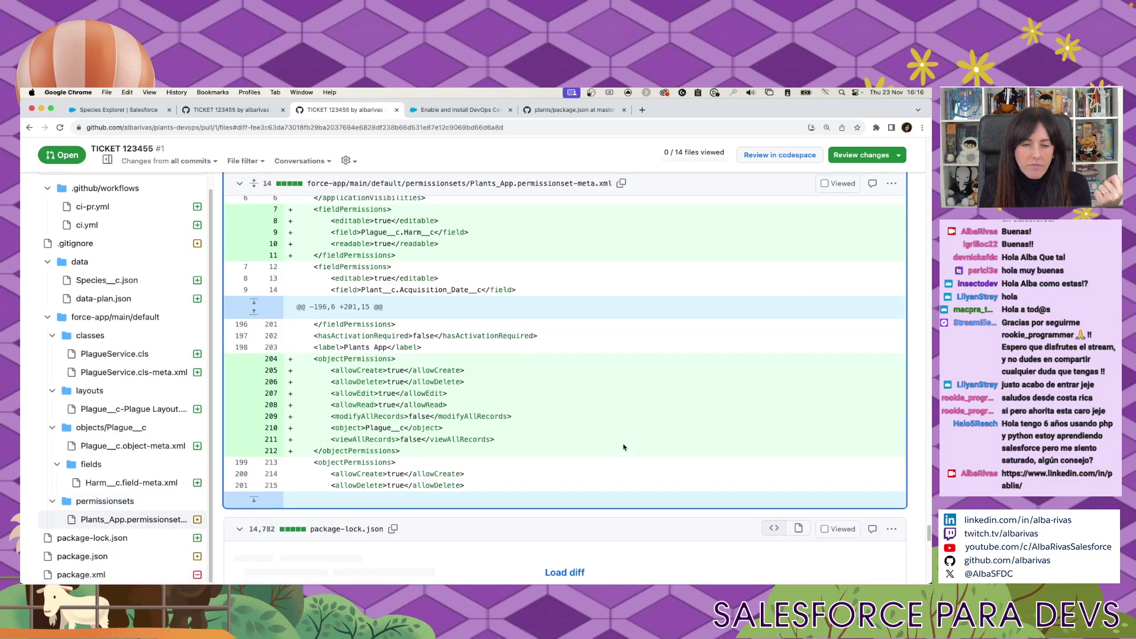
scroll(284, 473, down, 6)
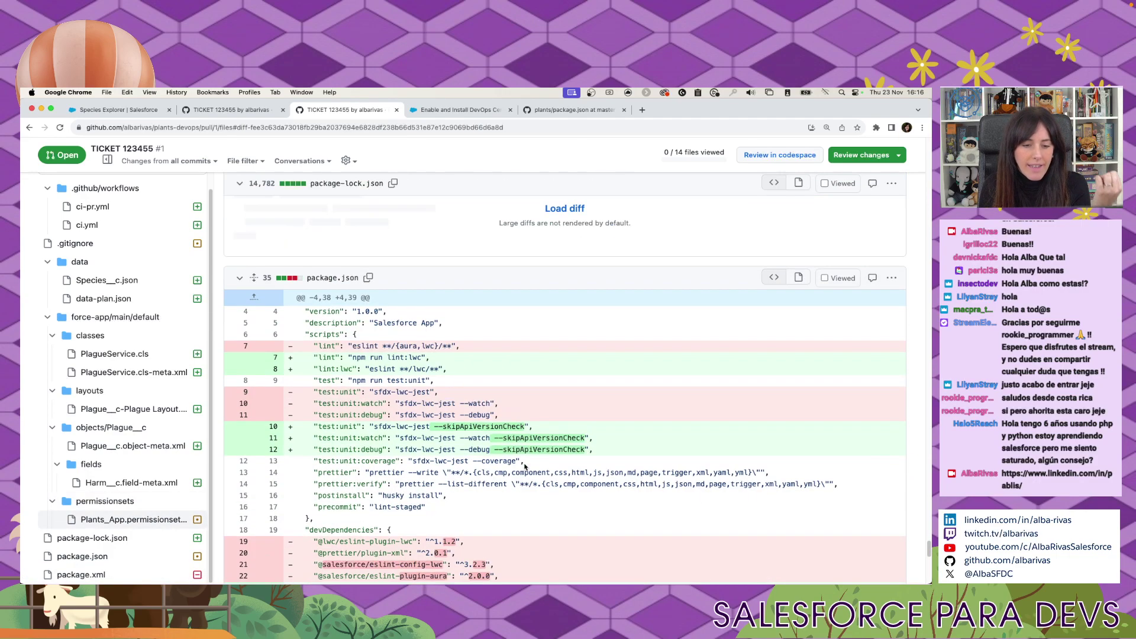
scroll(525, 465, down, 15)
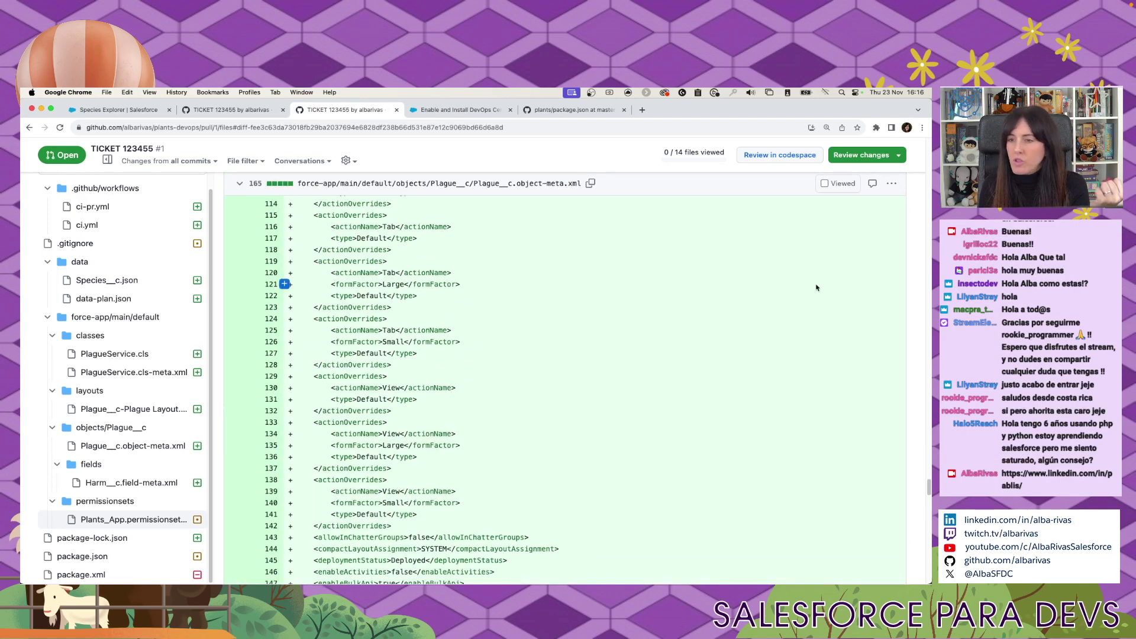
scroll(816, 288, up, 15)
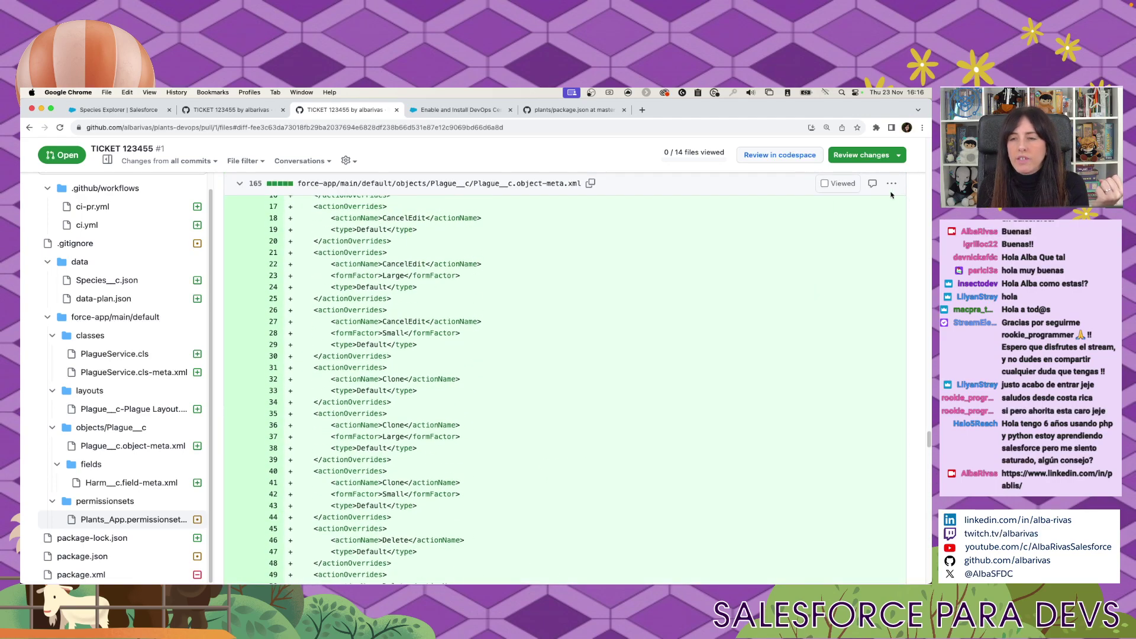
click(29, 127)
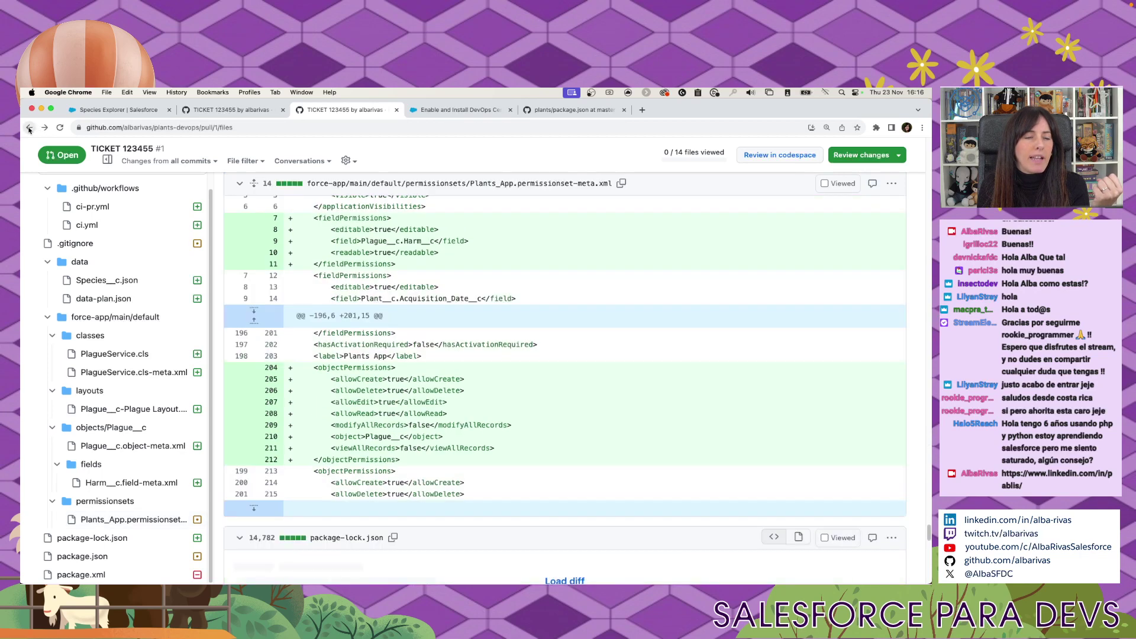
click(29, 128)
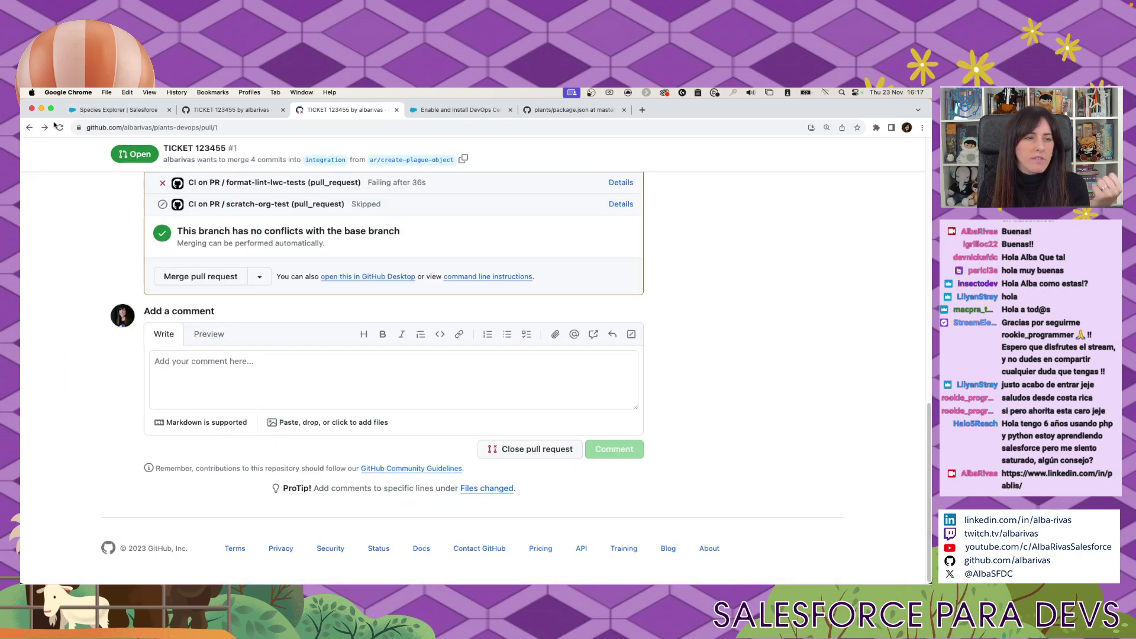
Merge TICKET 123455 into integration and confirm the merge.
click(190, 276)
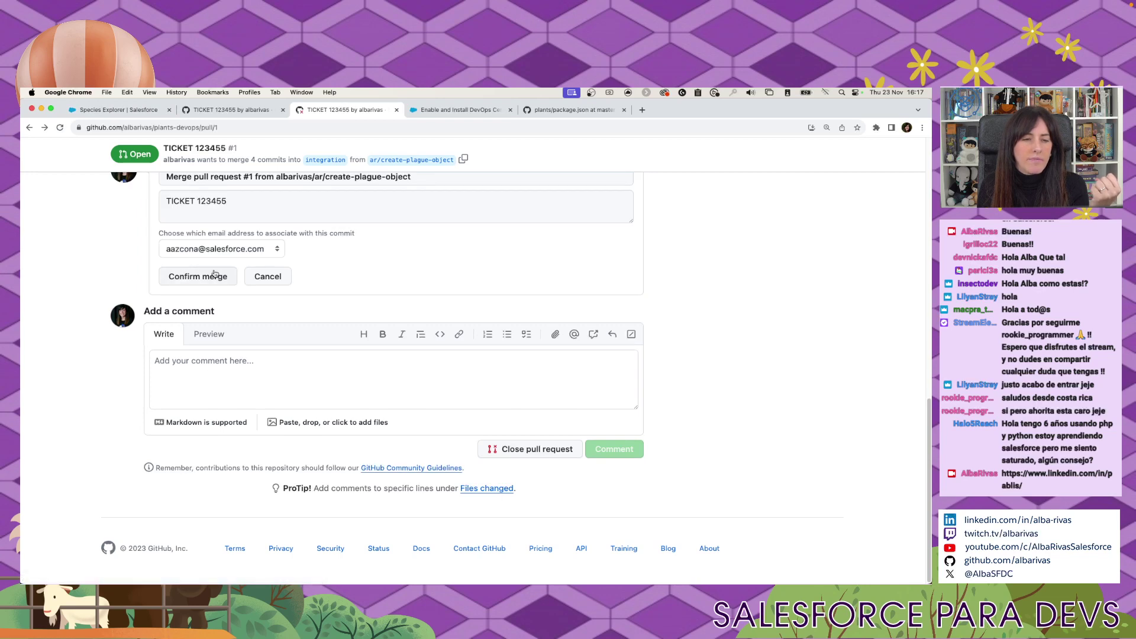
click(216, 278)
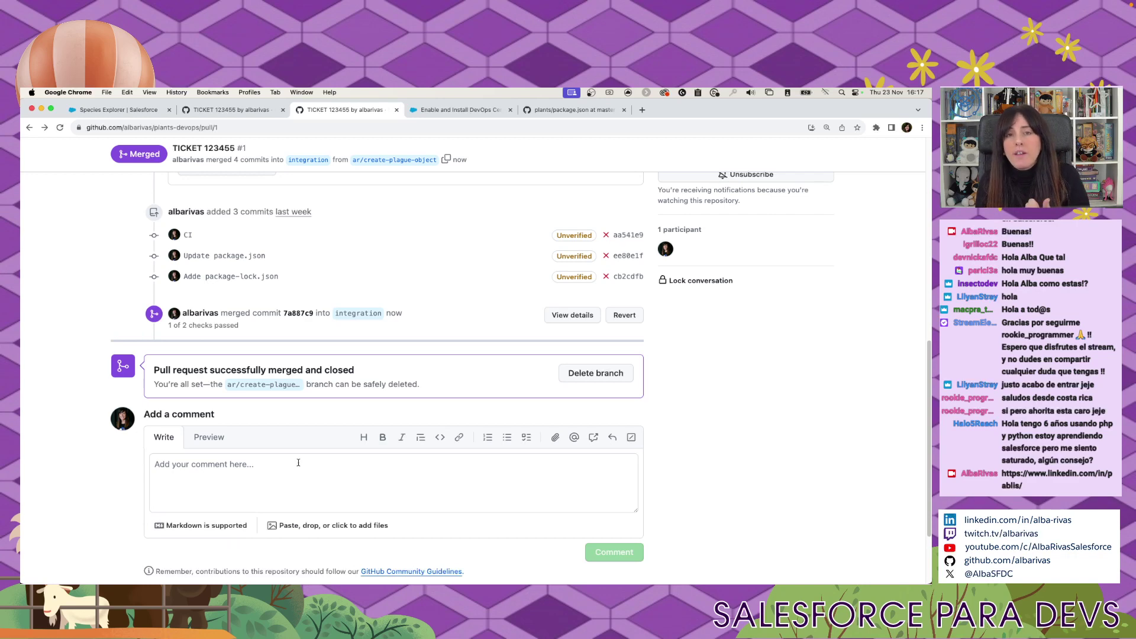
scroll(294, 447, up, 5)
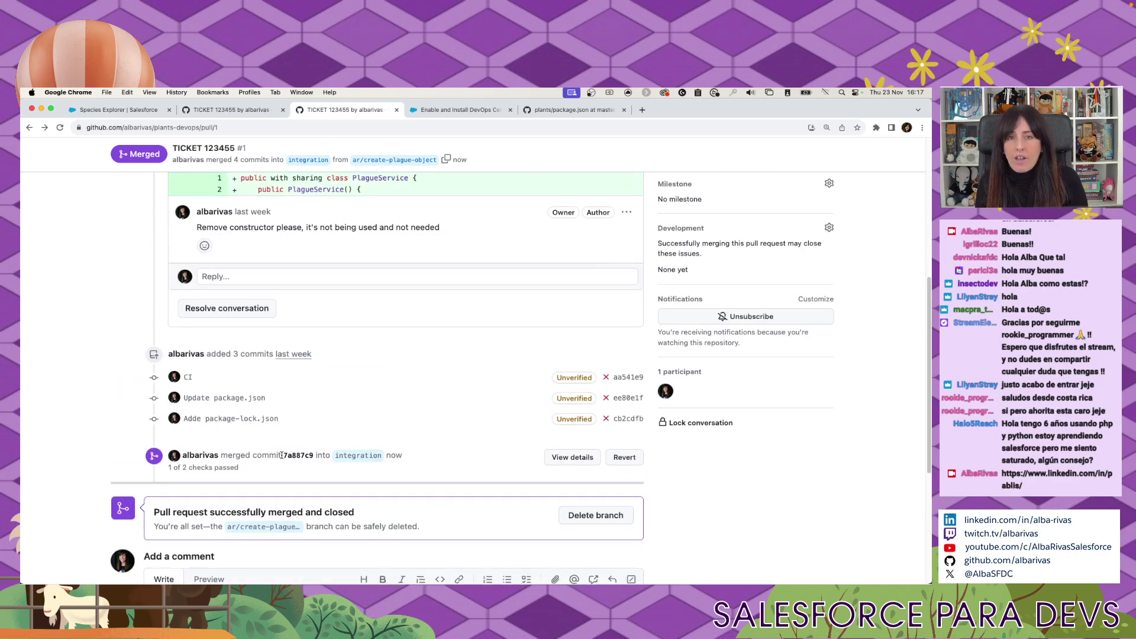
scroll(282, 455, down, 6)
scroll(281, 455, down, 2)
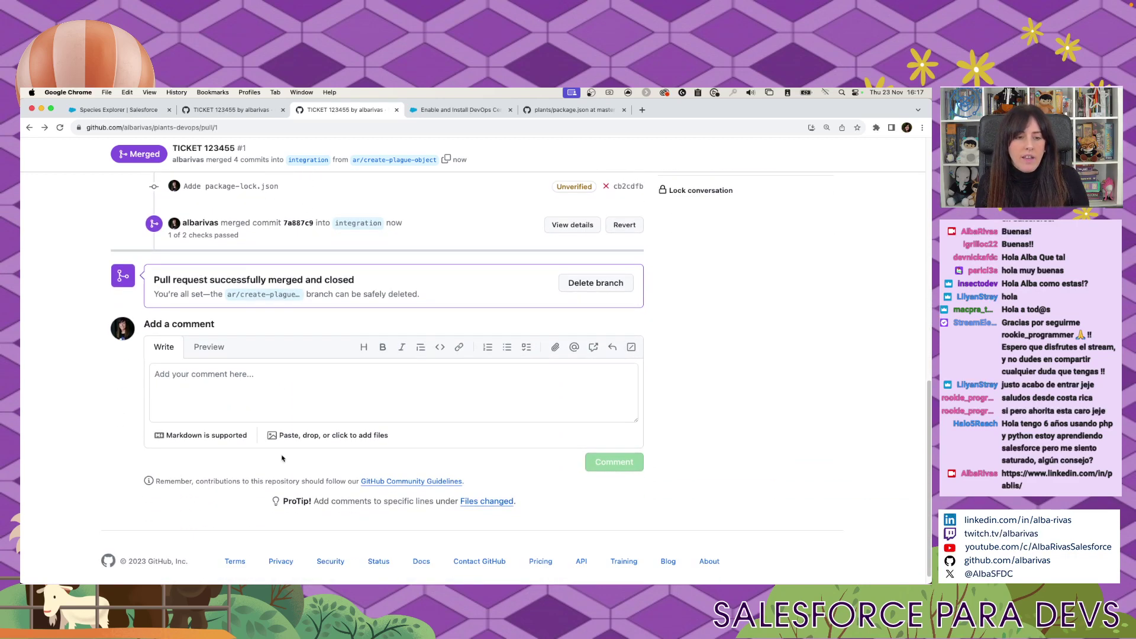
scroll(282, 457, up, 2)
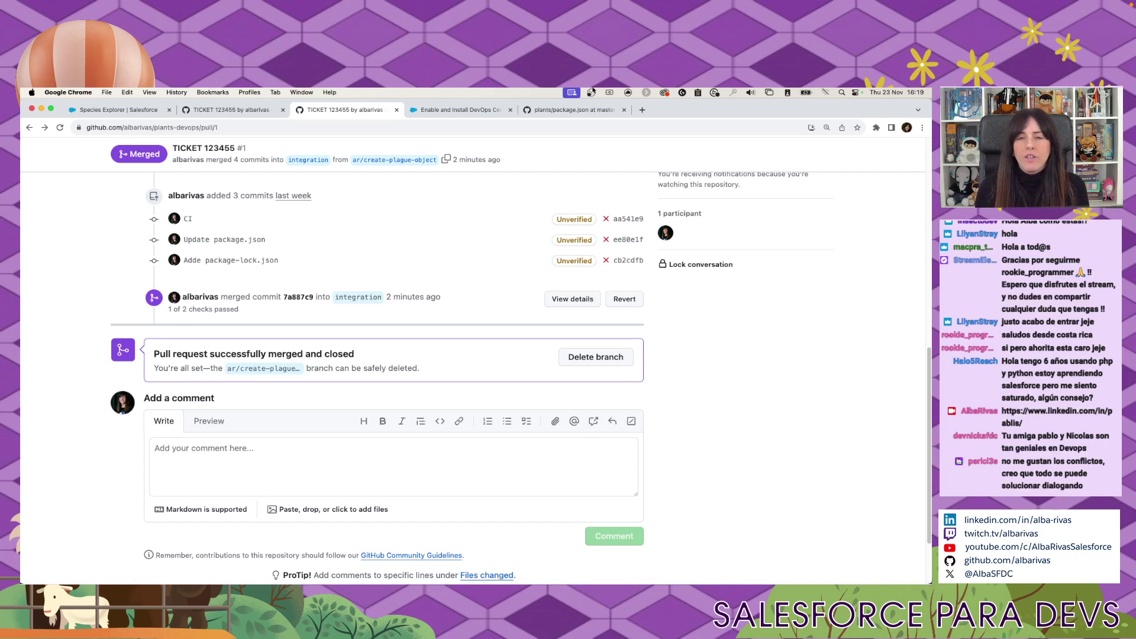
Open LinkedIn in a new browser tab.
click(642, 109)
text(linked)
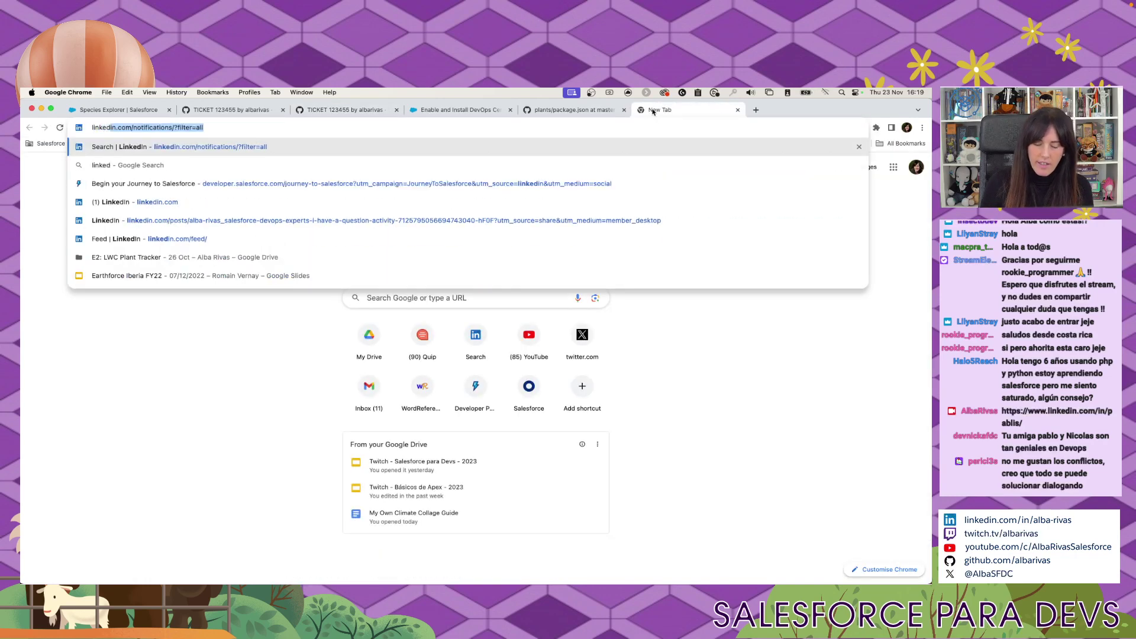
key(Return)
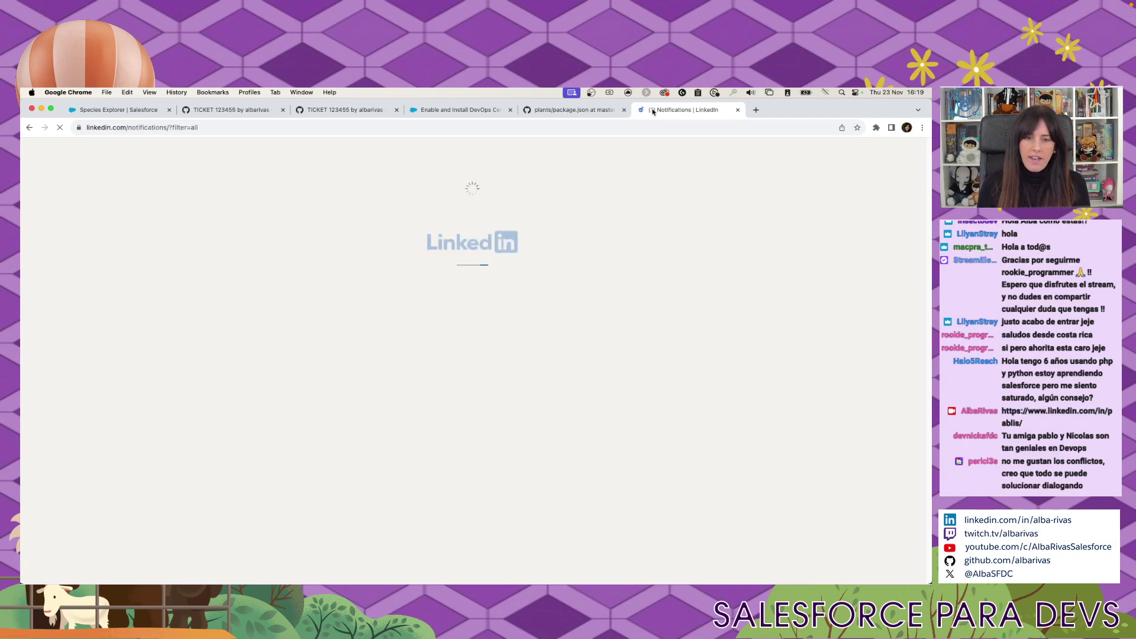
Search LinkedIn people for the DevOps contact, open their profile and select its URL.
click(284, 150)
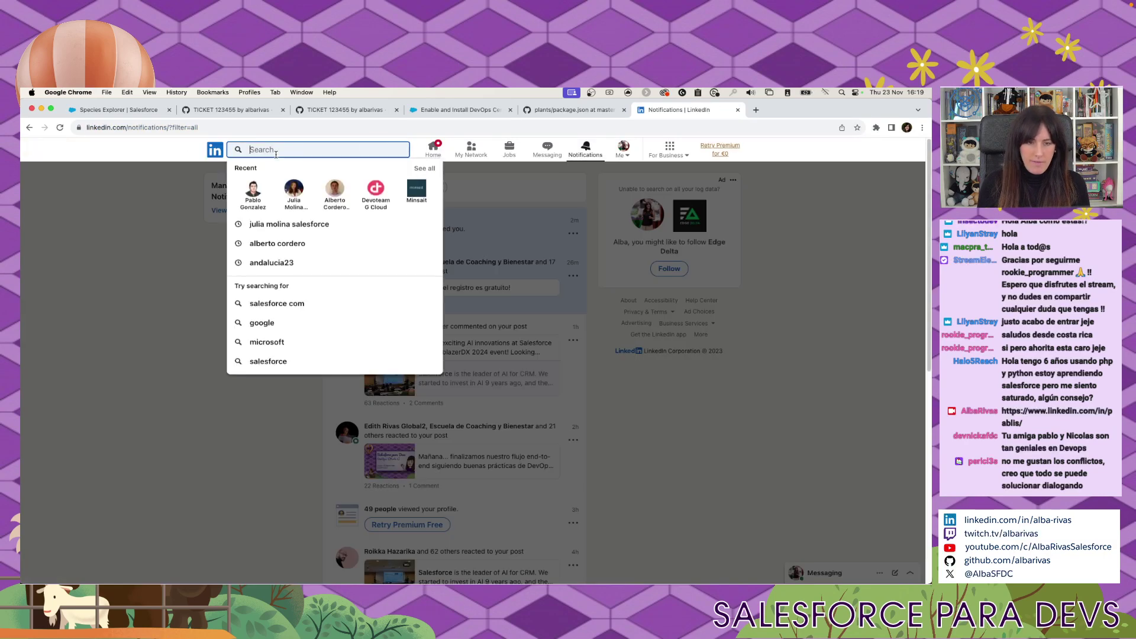
text(nicollas)
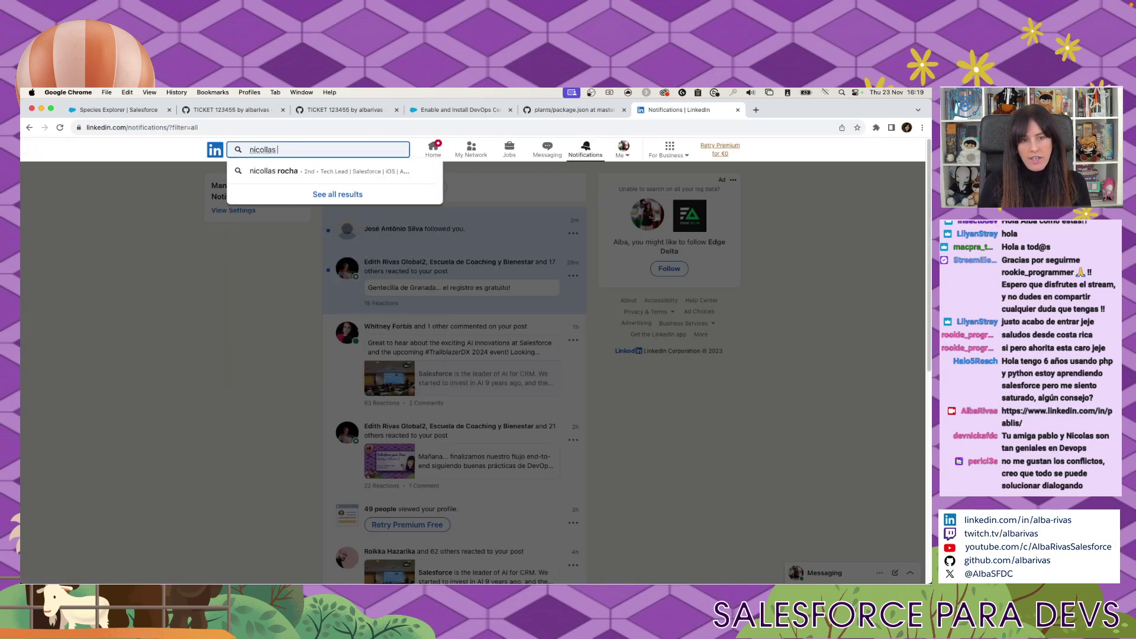
key(BackSpace)
key(BackSpace)
key(BackSpace)
text(a)
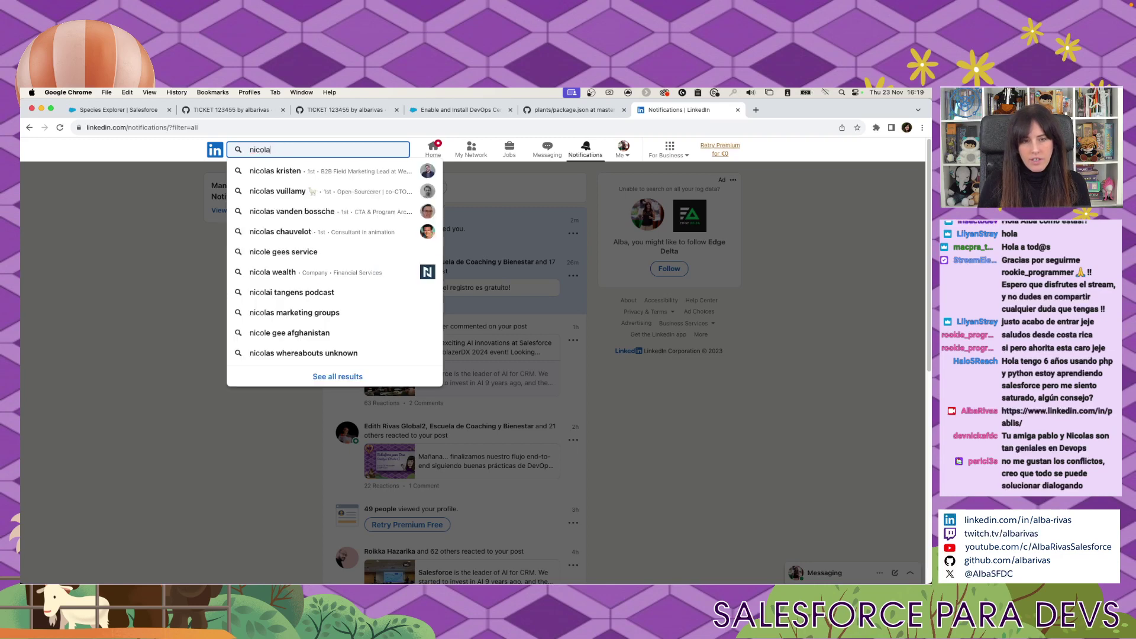
text(s vui)
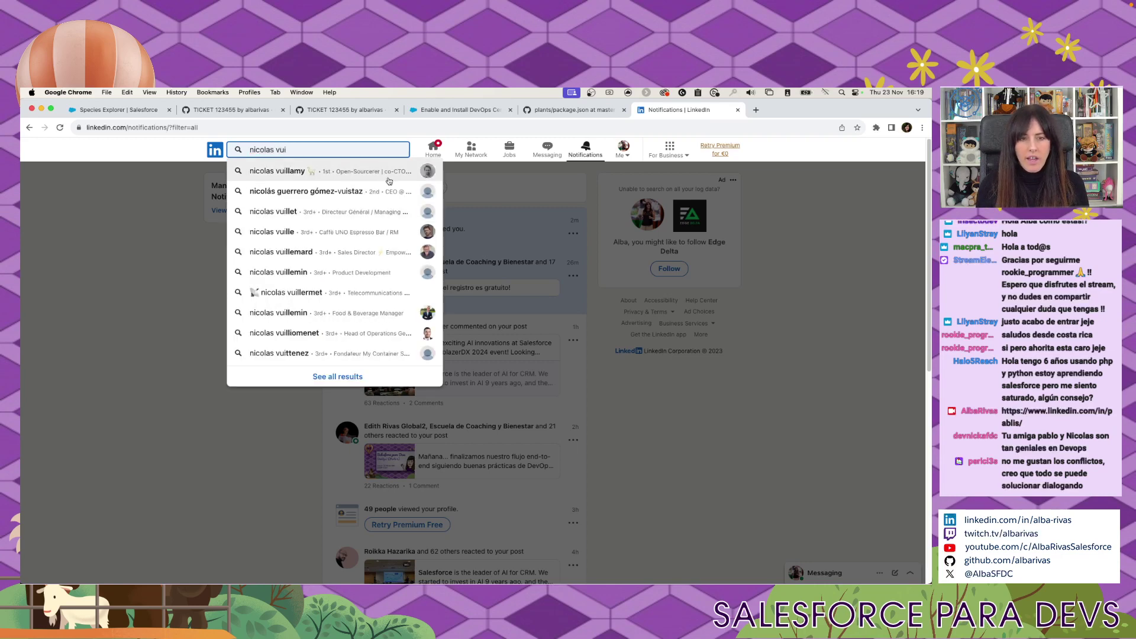
click(375, 173)
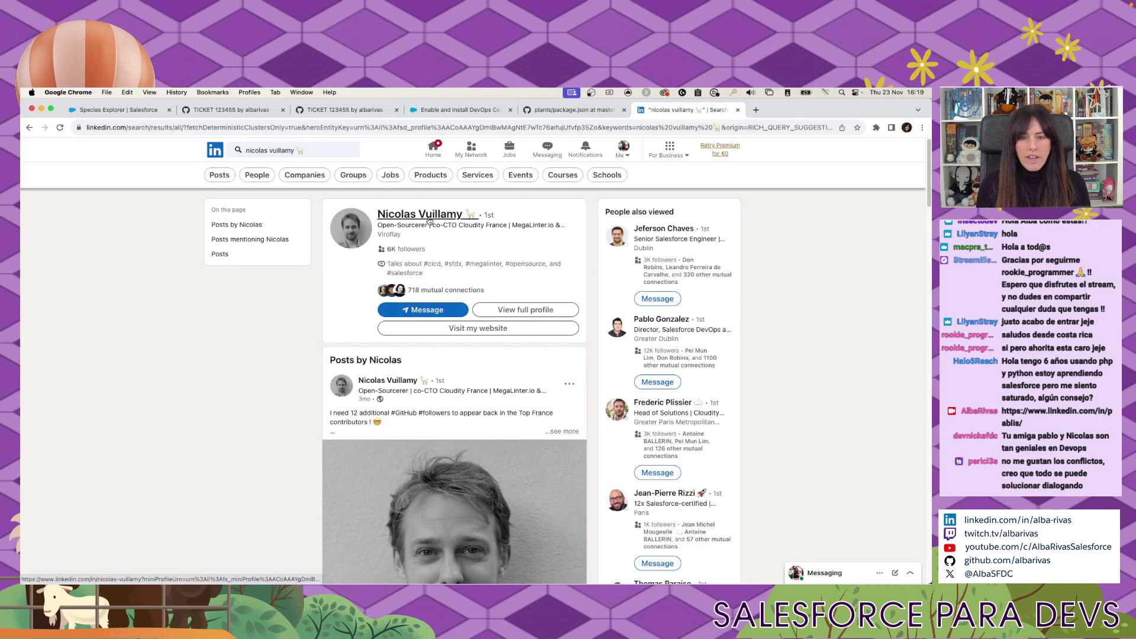
click(417, 217)
click(304, 122)
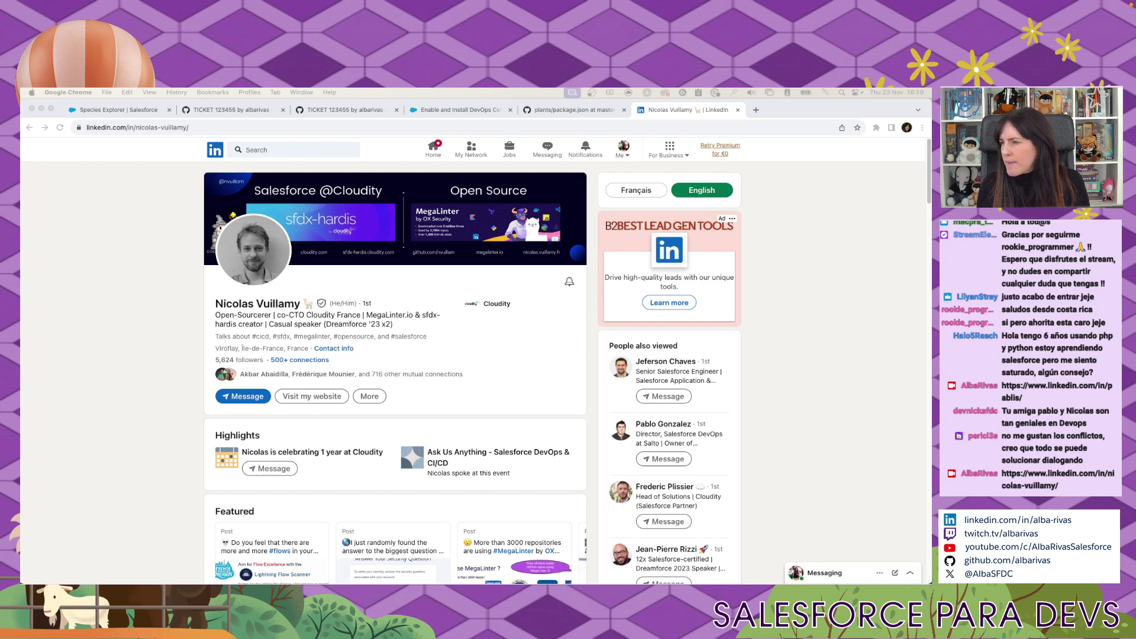
drag(807, 131, 686, 110)
Read the article's opening and SFDX-Hardis section, highlighting heading text.
scroll(466, 315, down, 5)
scroll(465, 315, down, 5)
scroll(414, 290, up, 7)
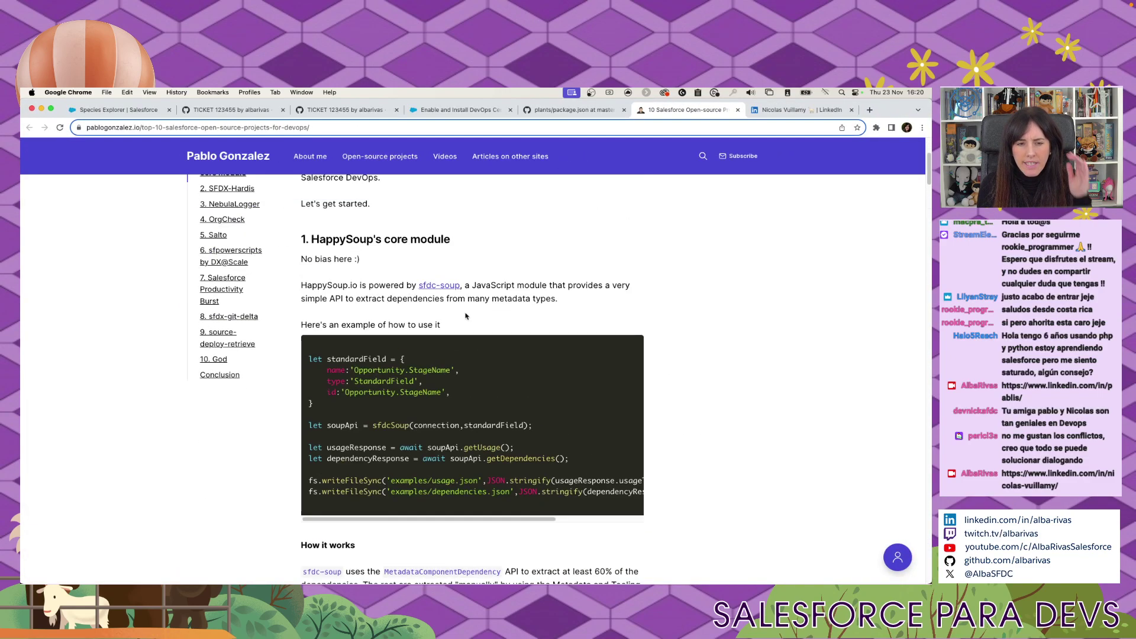
drag(328, 259, 451, 260)
scroll(574, 310, down, 6)
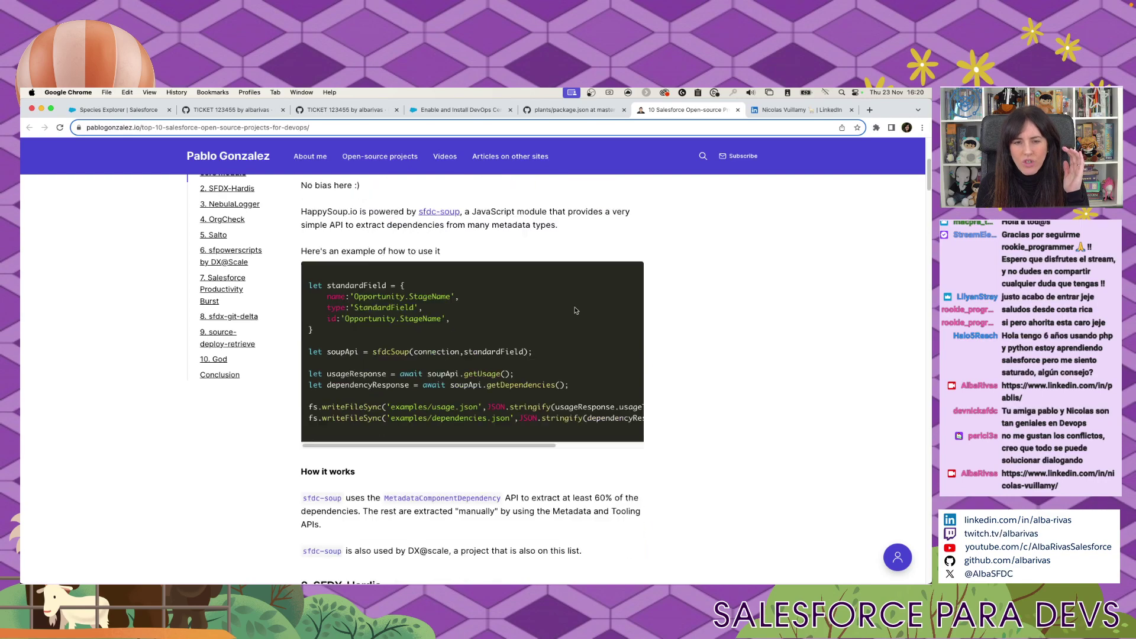
scroll(574, 310, down, 4)
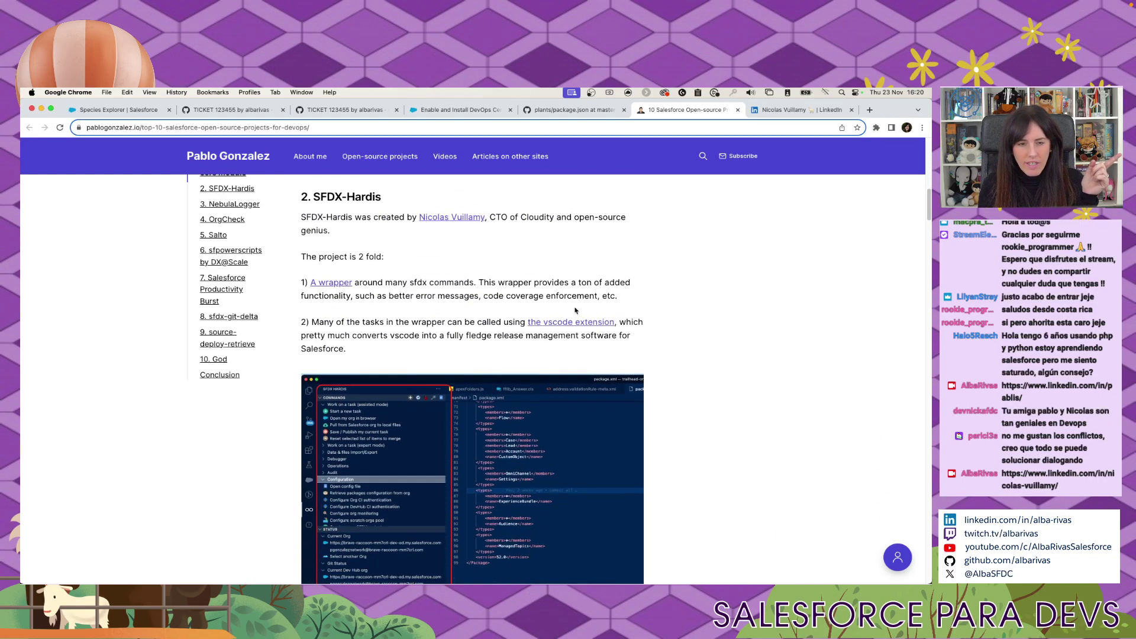
scroll(549, 321, up, 4)
scroll(549, 322, up, 1)
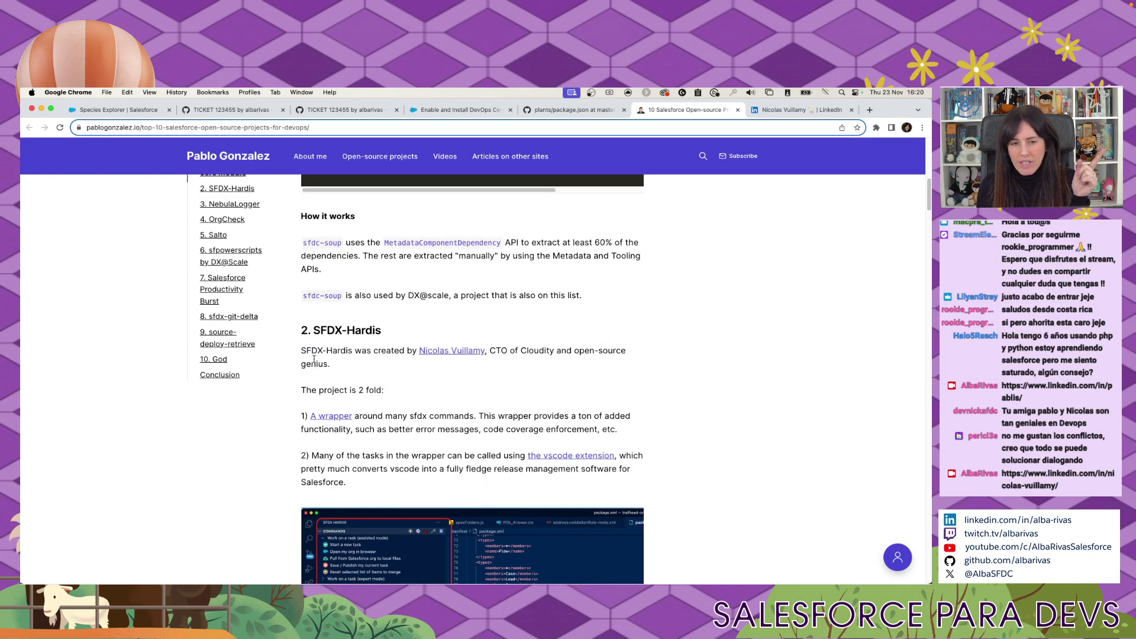
drag(320, 331, 399, 335)
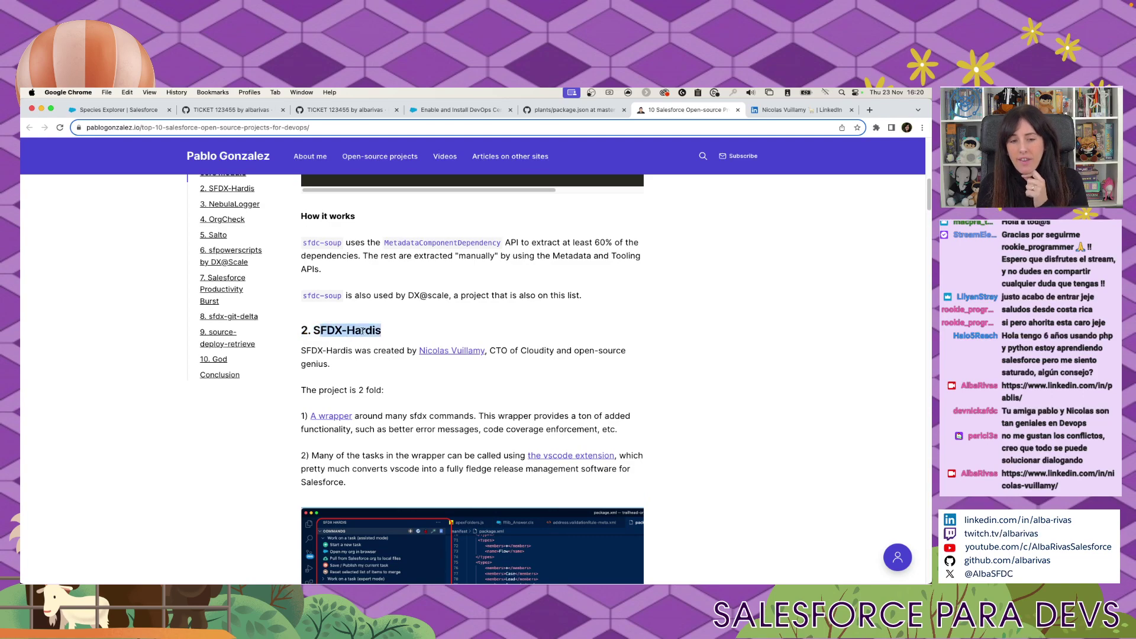
Continue reading, selecting the OrgCheck and DX@Scale headings.
scroll(468, 393, down, 5)
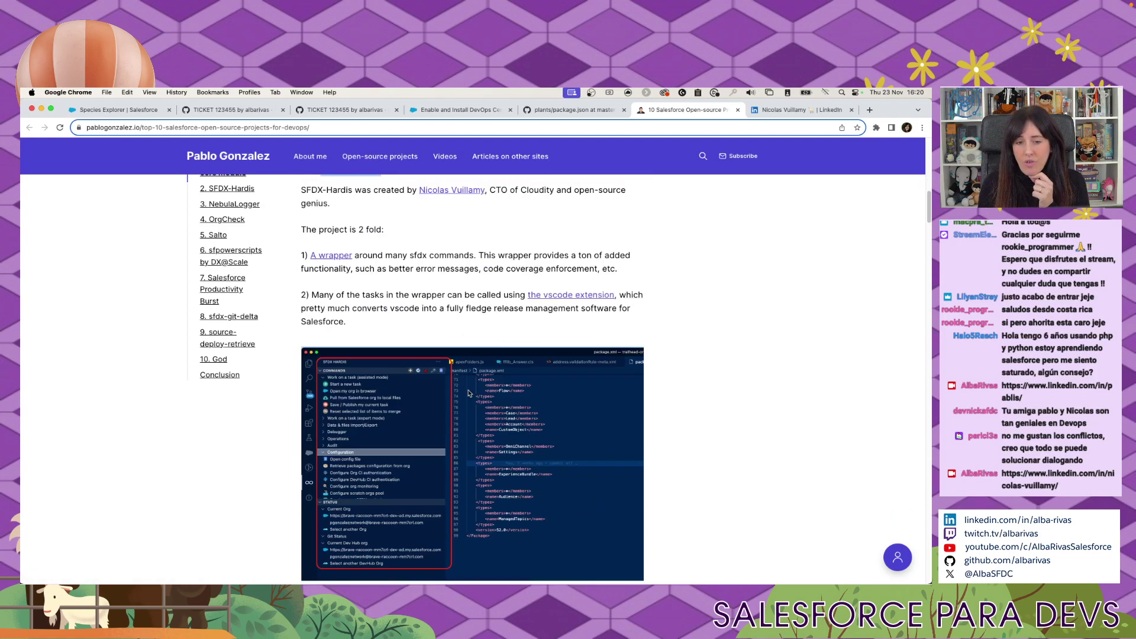
scroll(469, 393, down, 9)
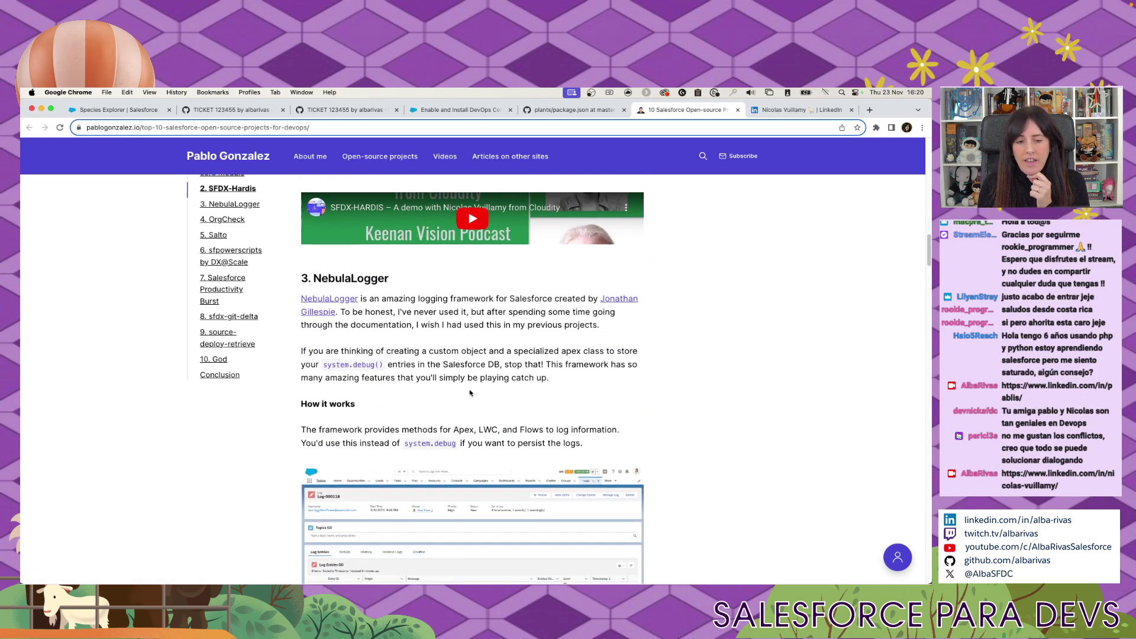
scroll(470, 393, down, 4)
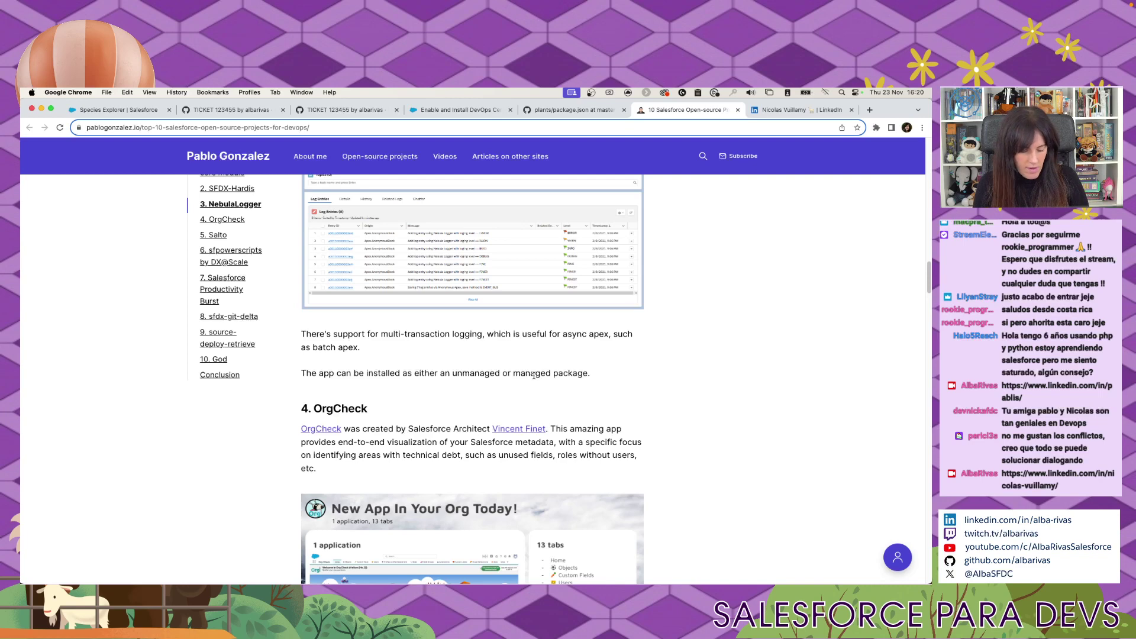
scroll(534, 375, down, 3)
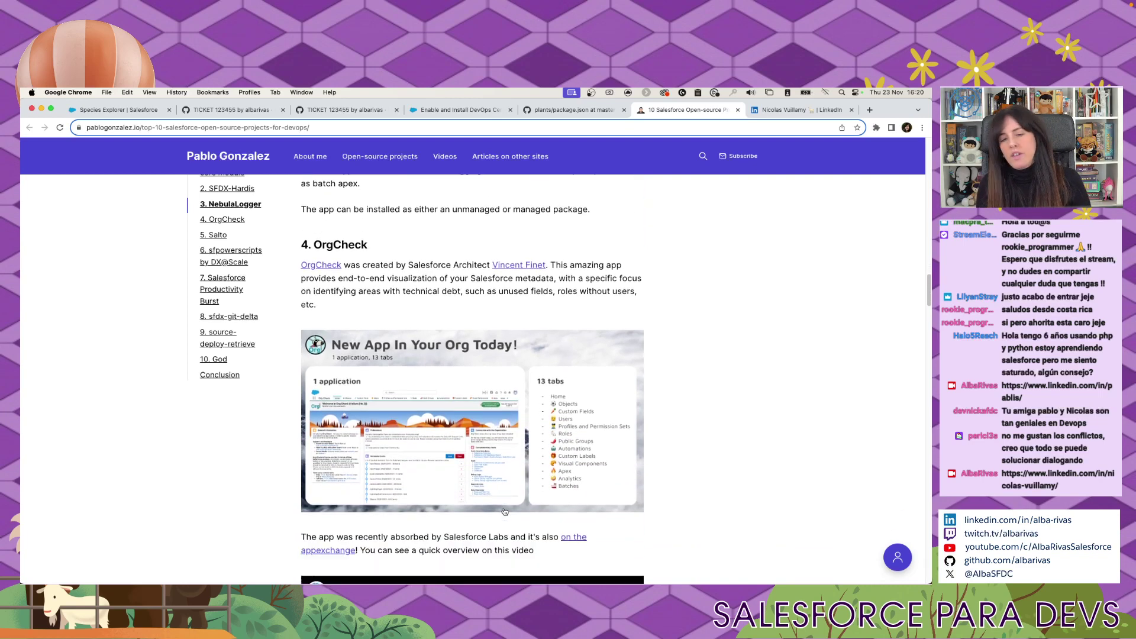
double_click(349, 236)
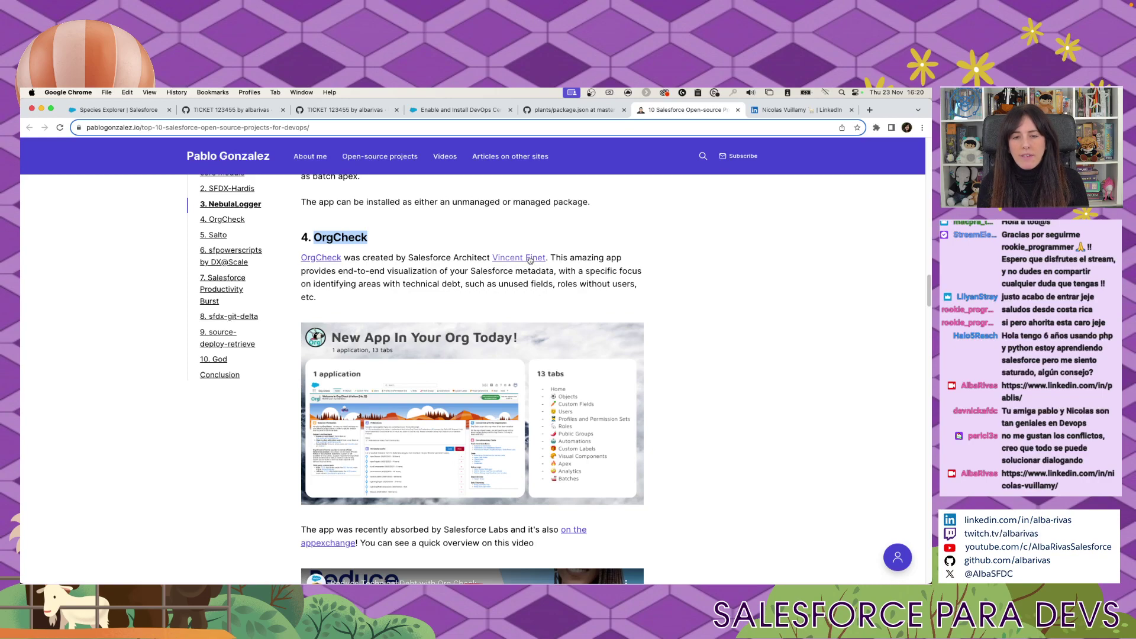
scroll(552, 372, down, 10)
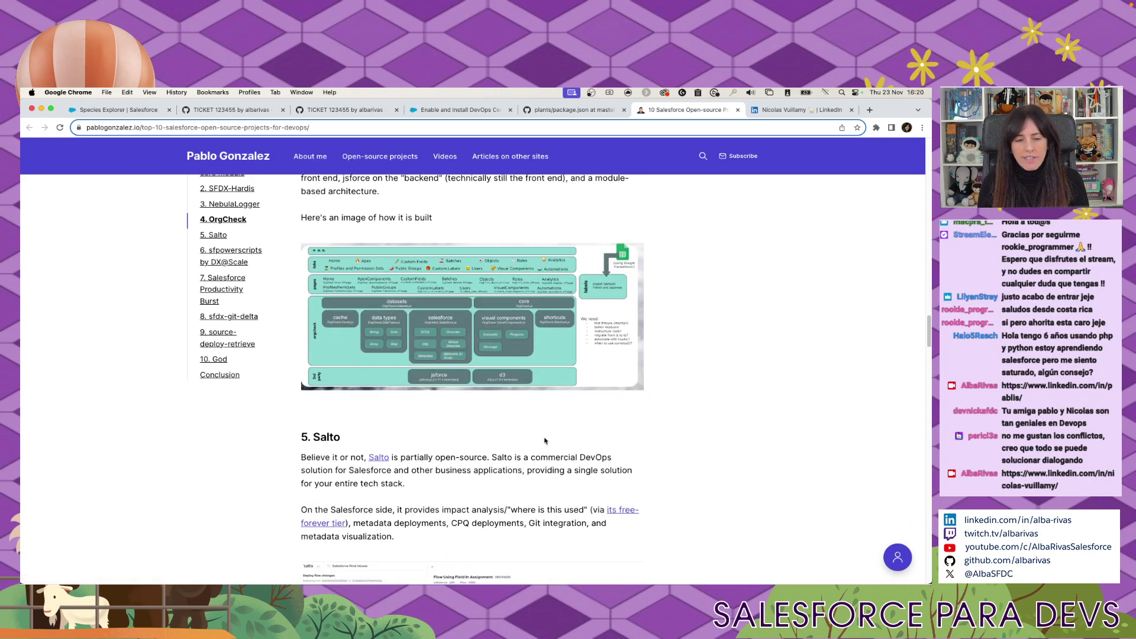
scroll(544, 440, down, 3)
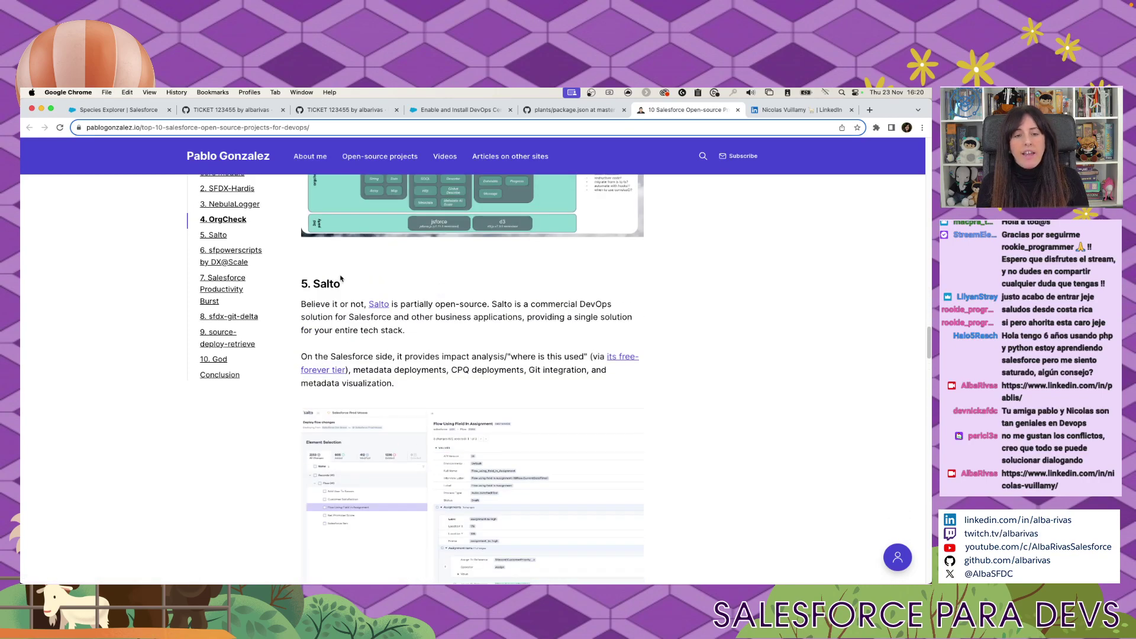
scroll(486, 408, down, 10)
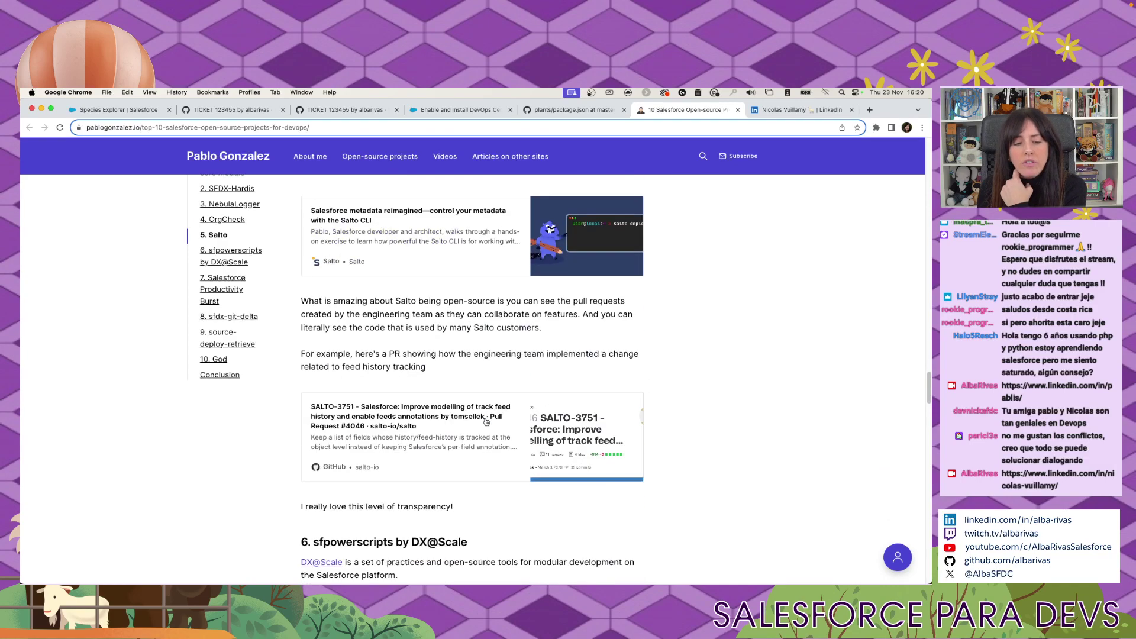
scroll(486, 421, down, 5)
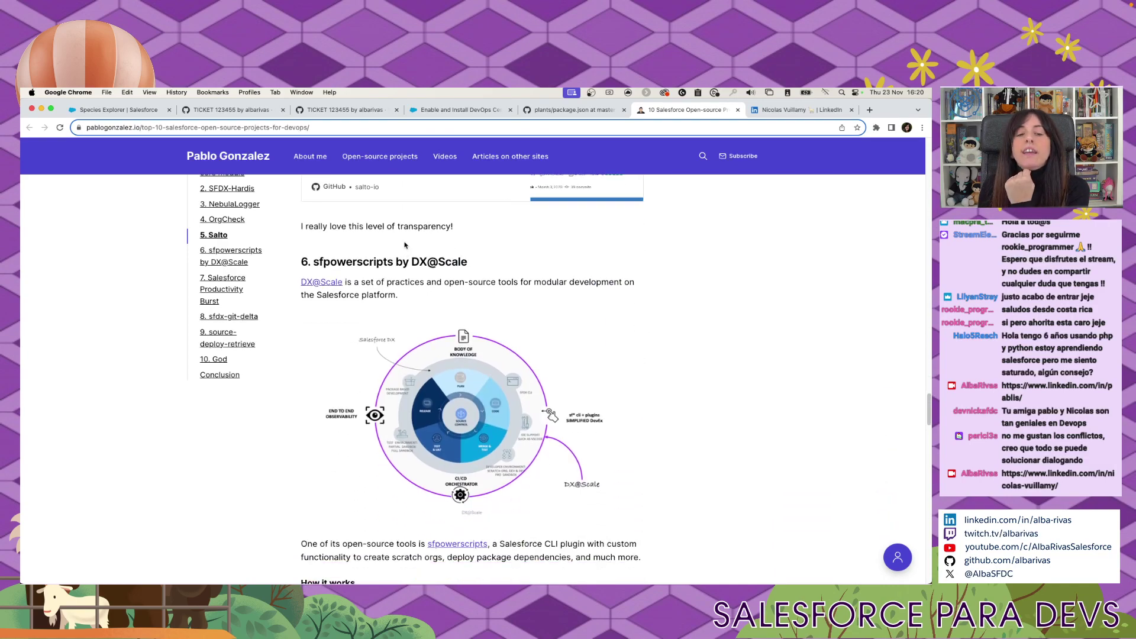
drag(411, 261, 467, 261)
Select the sfdx-git-delta heading, read to the Conclusion and close the article tab.
scroll(497, 274, down, 1)
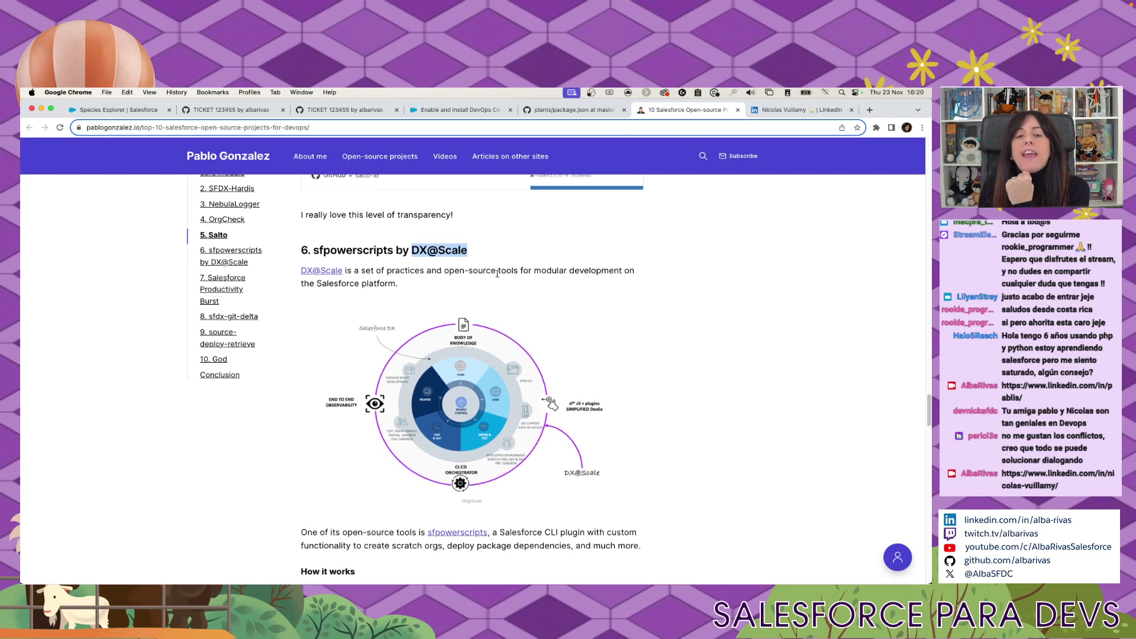
scroll(496, 274, down, 1)
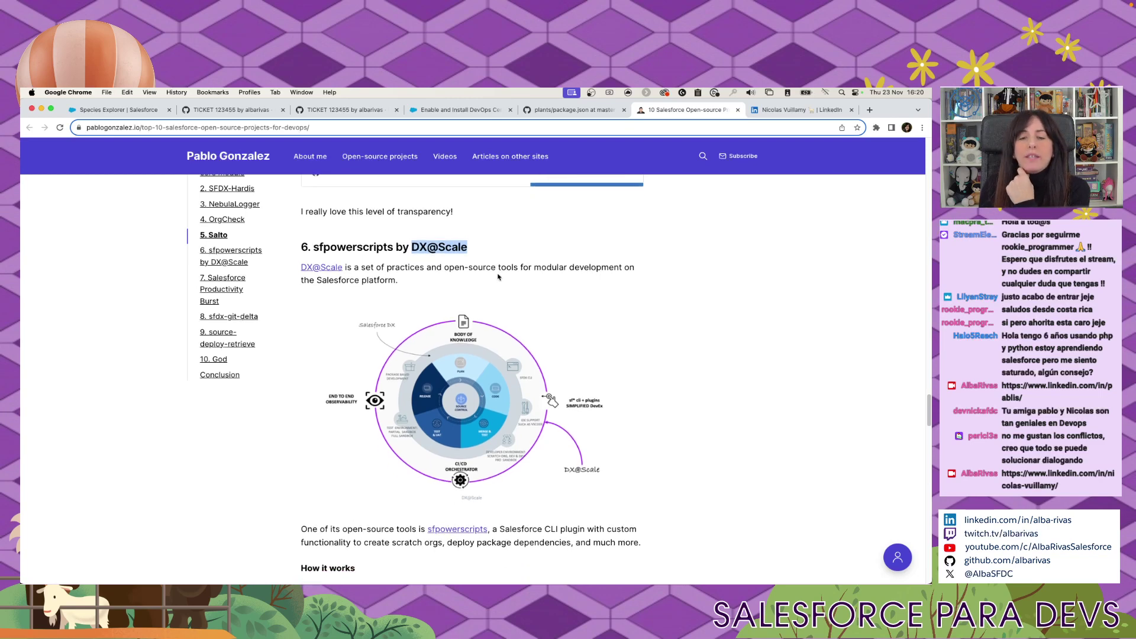
scroll(627, 360, down, 2)
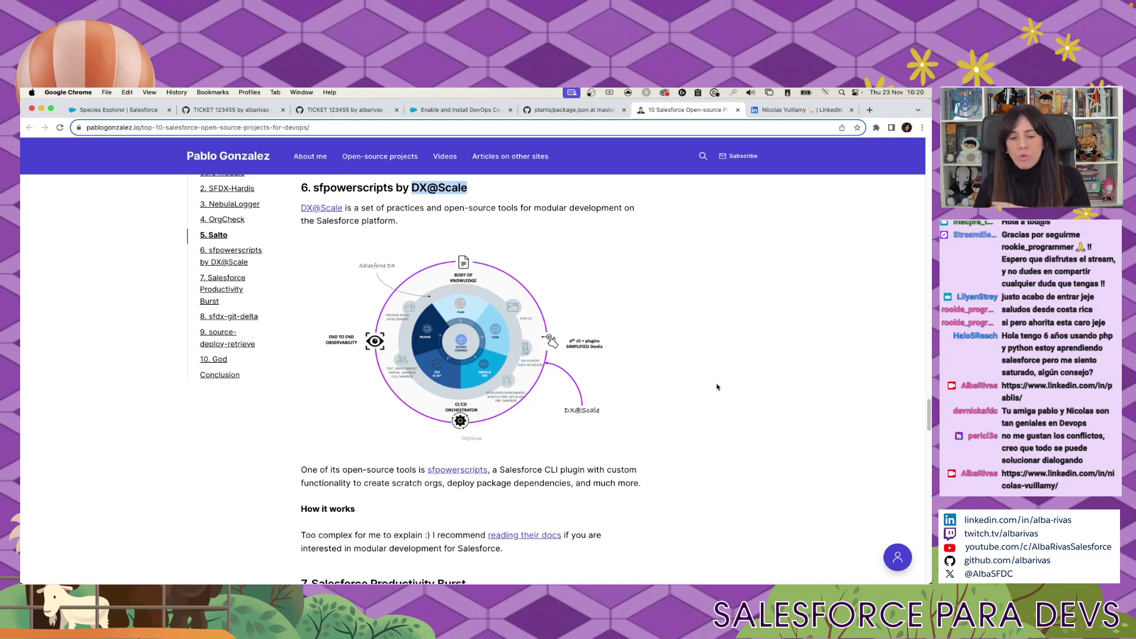
scroll(716, 387, down, 10)
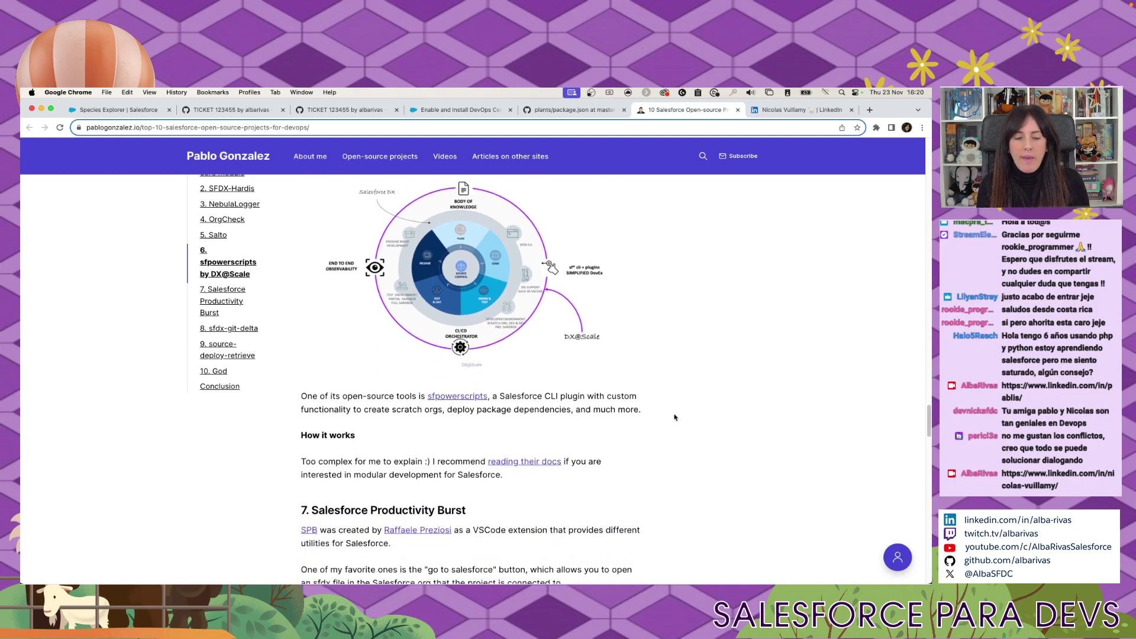
scroll(672, 416, down, 3)
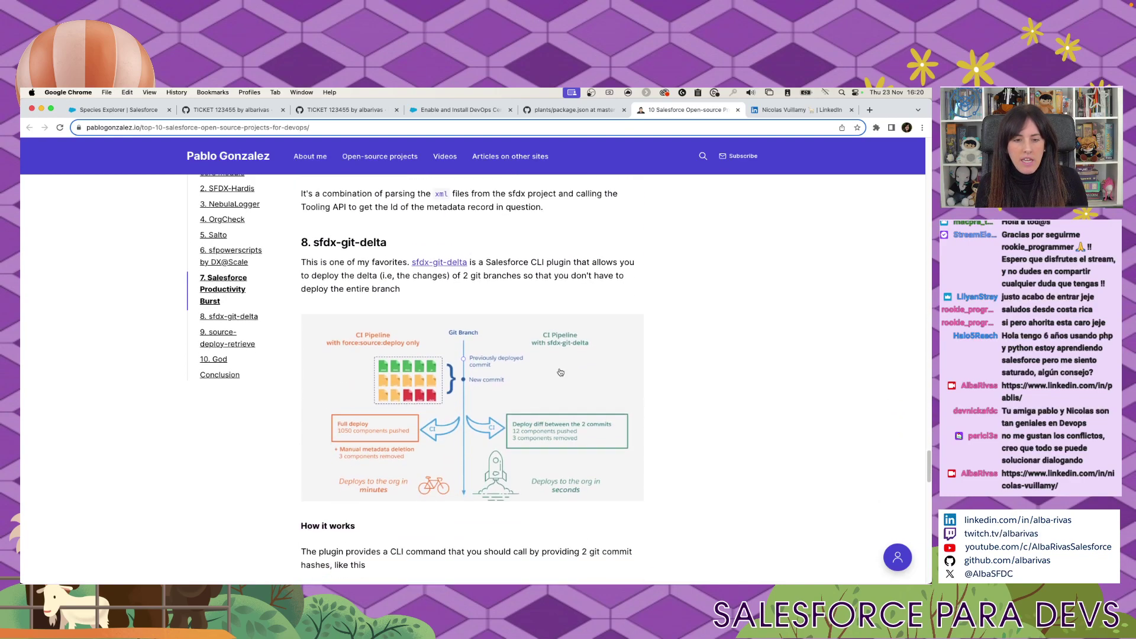
drag(313, 237, 386, 237)
scroll(372, 304, down, 10)
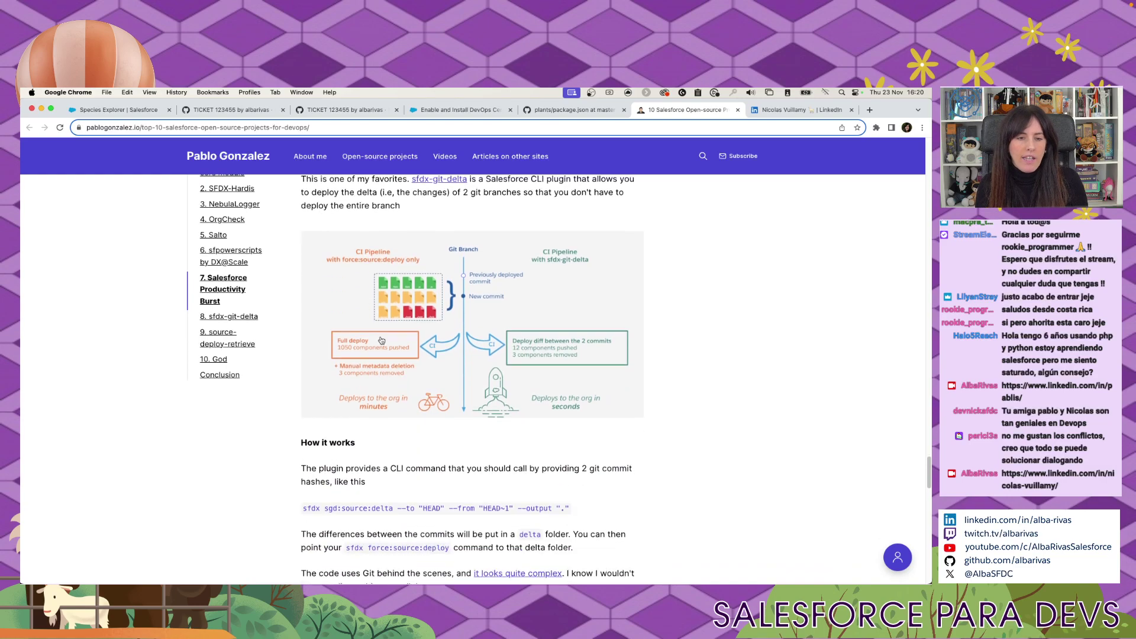
scroll(395, 376, down, 6)
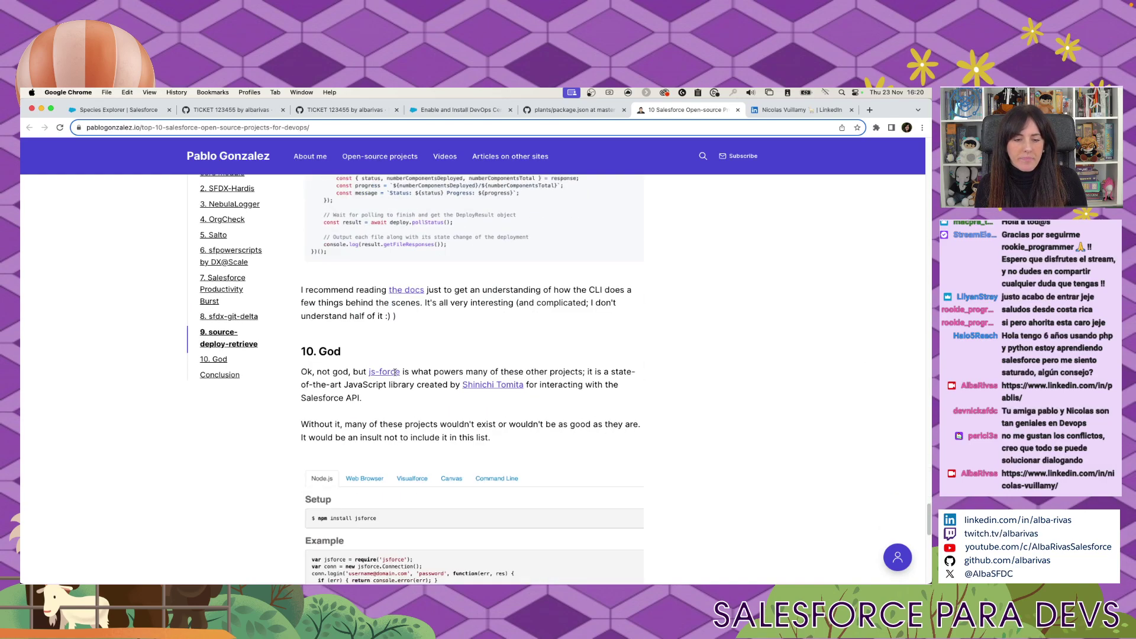
click(737, 110)
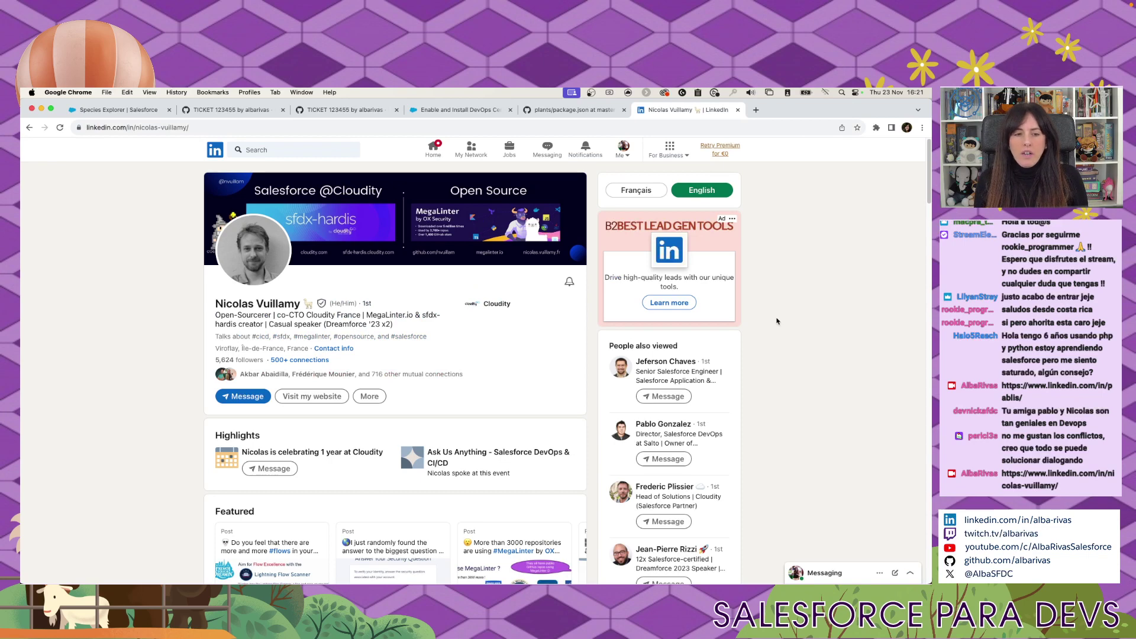
Close the LinkedIn profile tab to return to GitHub's package.json page.
click(738, 109)
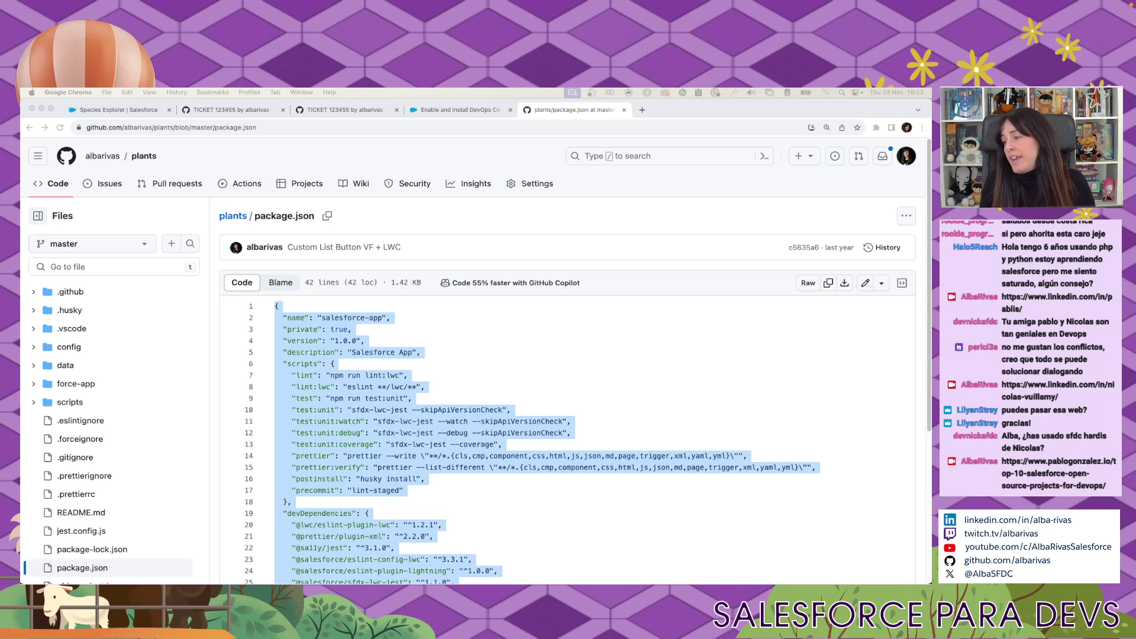
Search for sfdx-hardis in a new tab and open the Sfdx-Hardis Documentation site.
key(super+t)
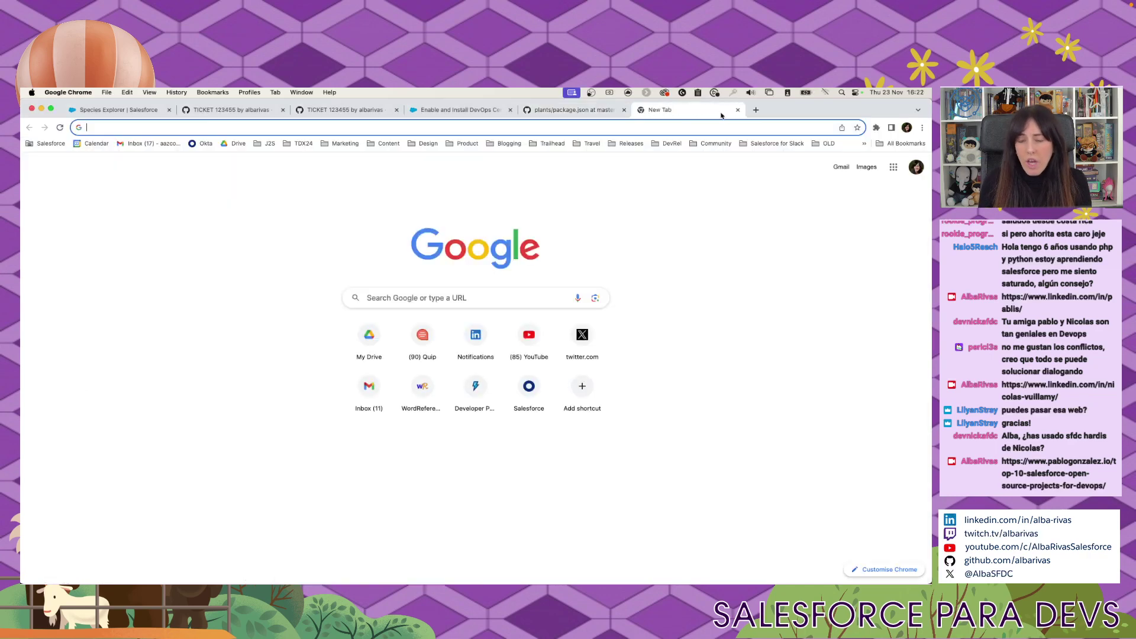
text(sdx)
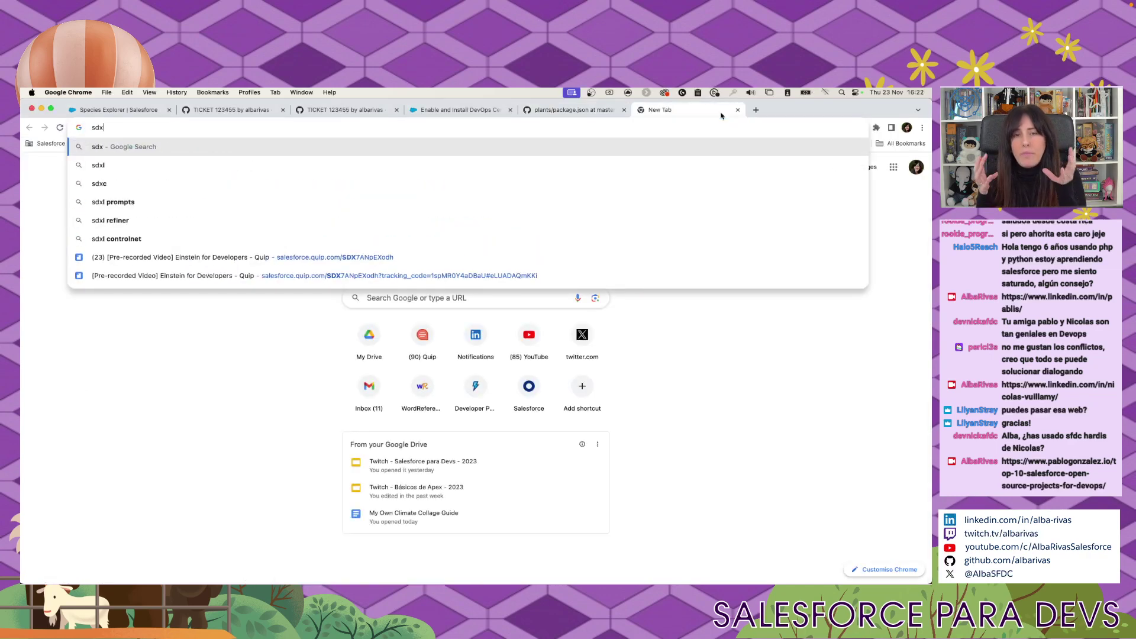
text(-)
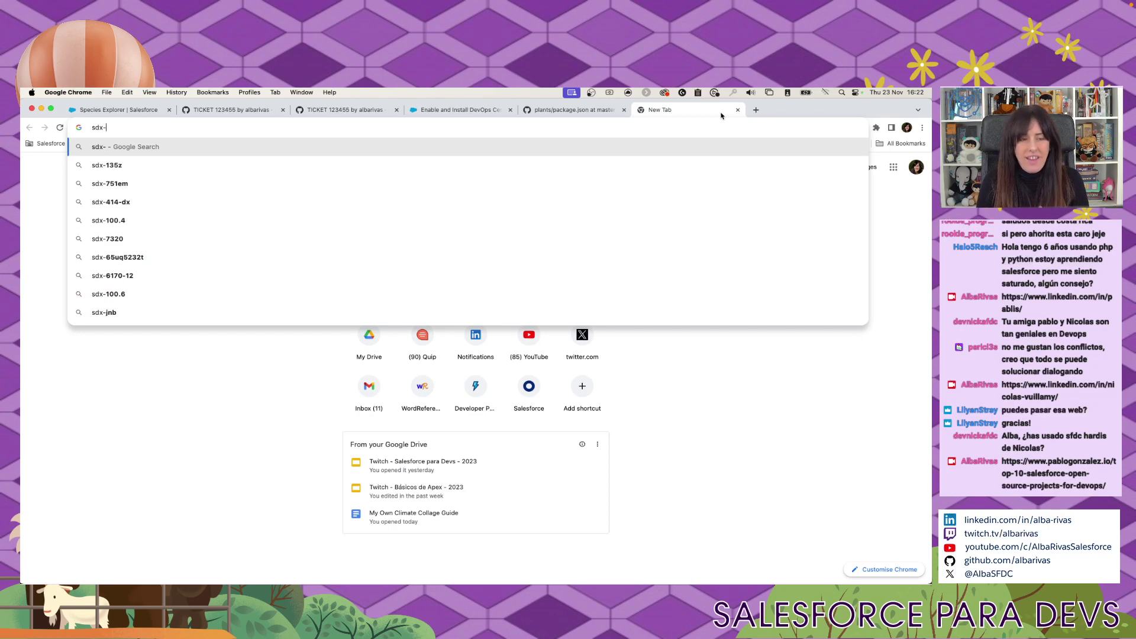
key(BackSpace)
key(BackSpace)
key(BackSpace)
text(fdx-)
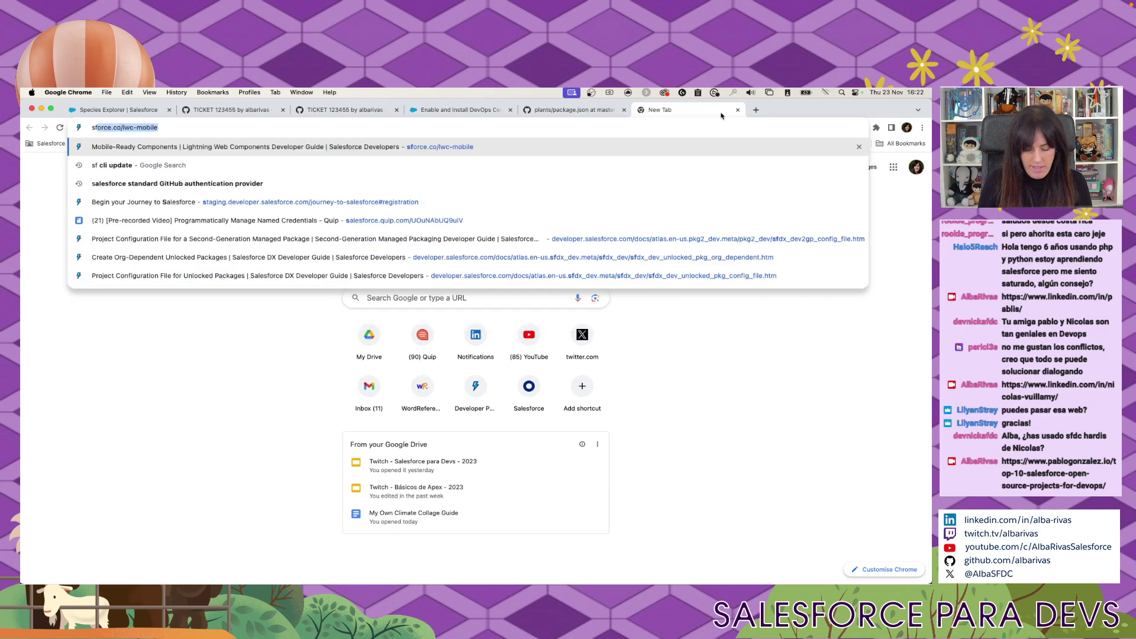
text(hardi)
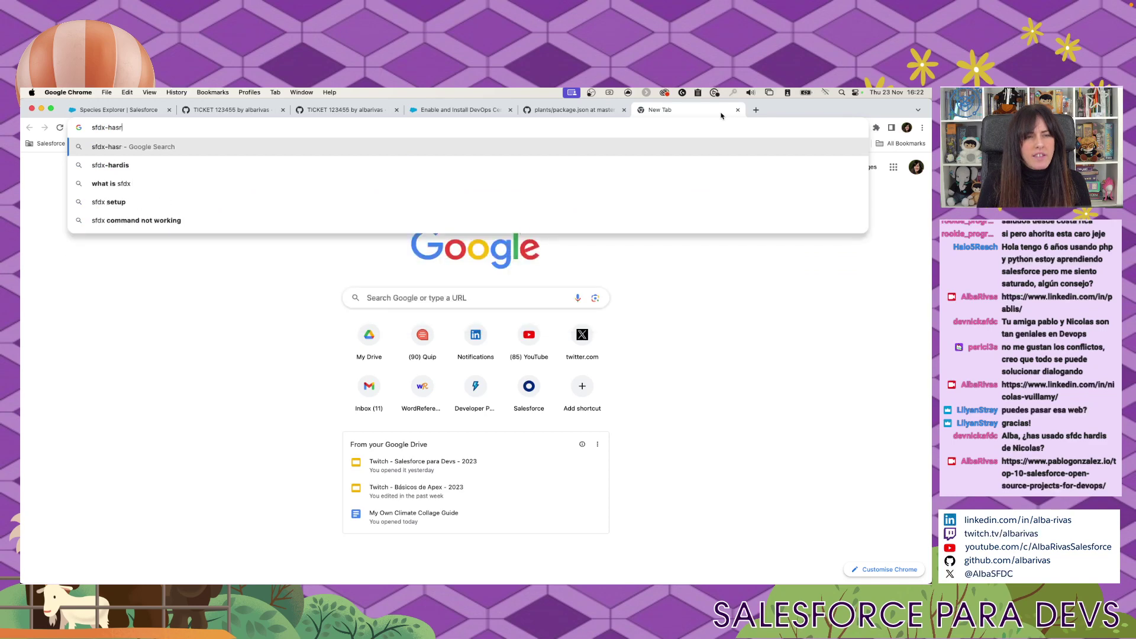
text(s)
key(Return)
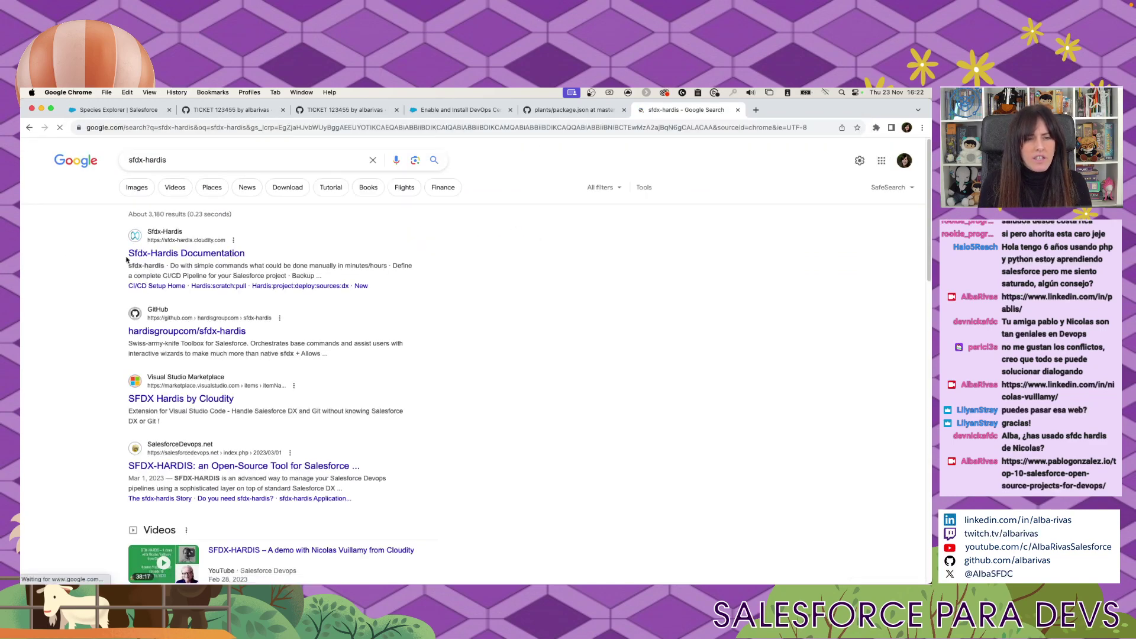
click(171, 255)
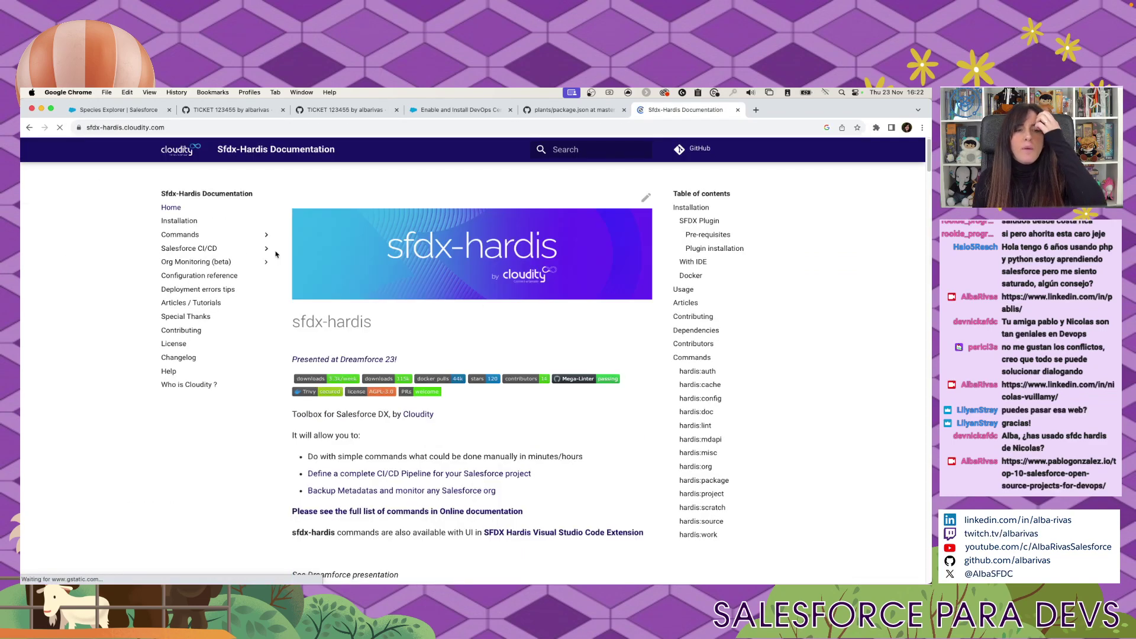
Copy the documentation site's URL and switch away from Chrome.
key(super+l)
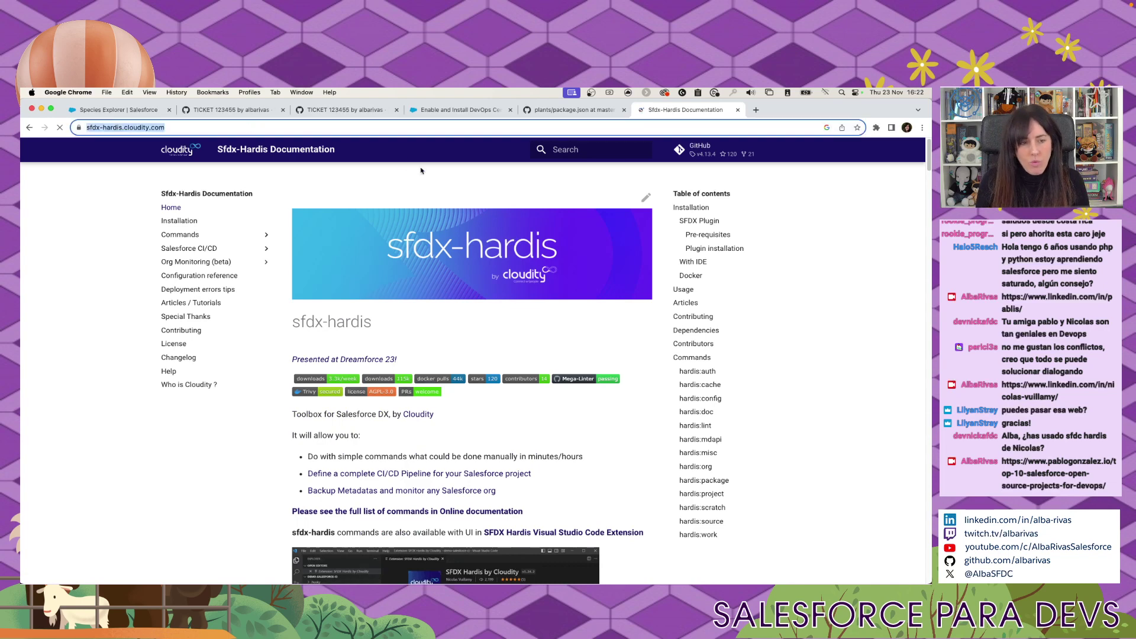
key(super+c)
key(super+Tab)
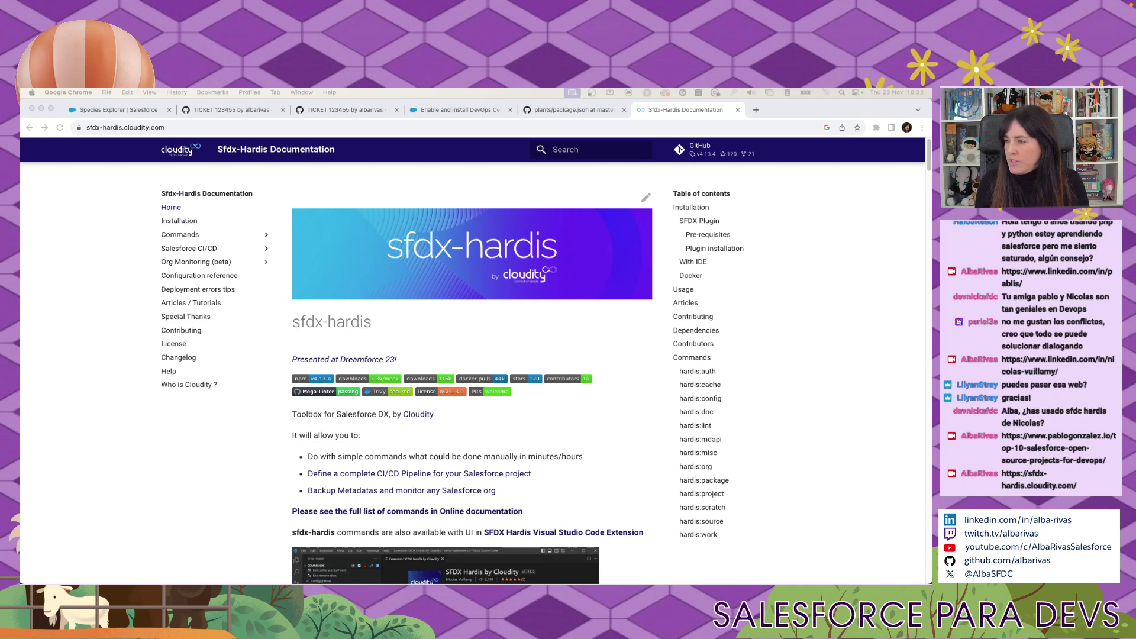
click(755, 110)
key(super+v)
key(Return)
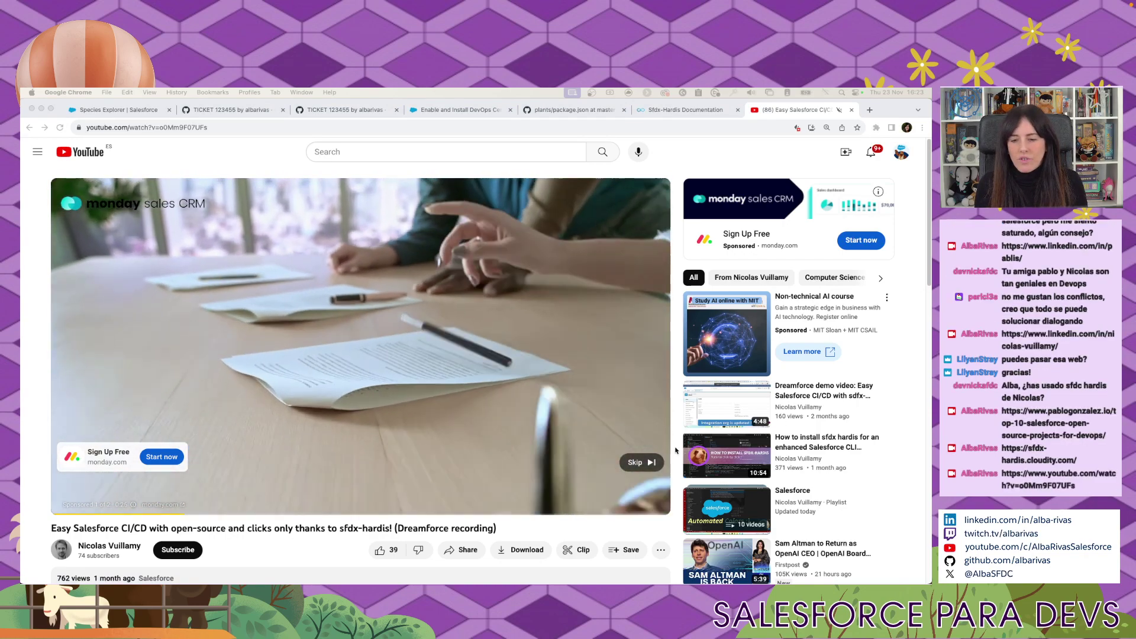
click(639, 462)
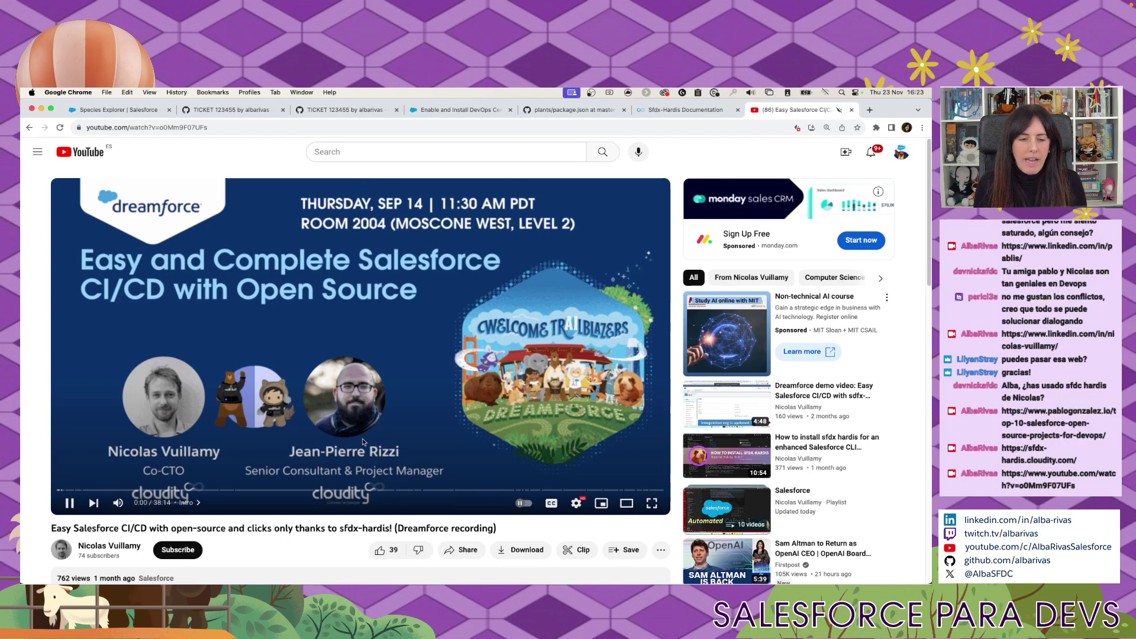
click(70, 503)
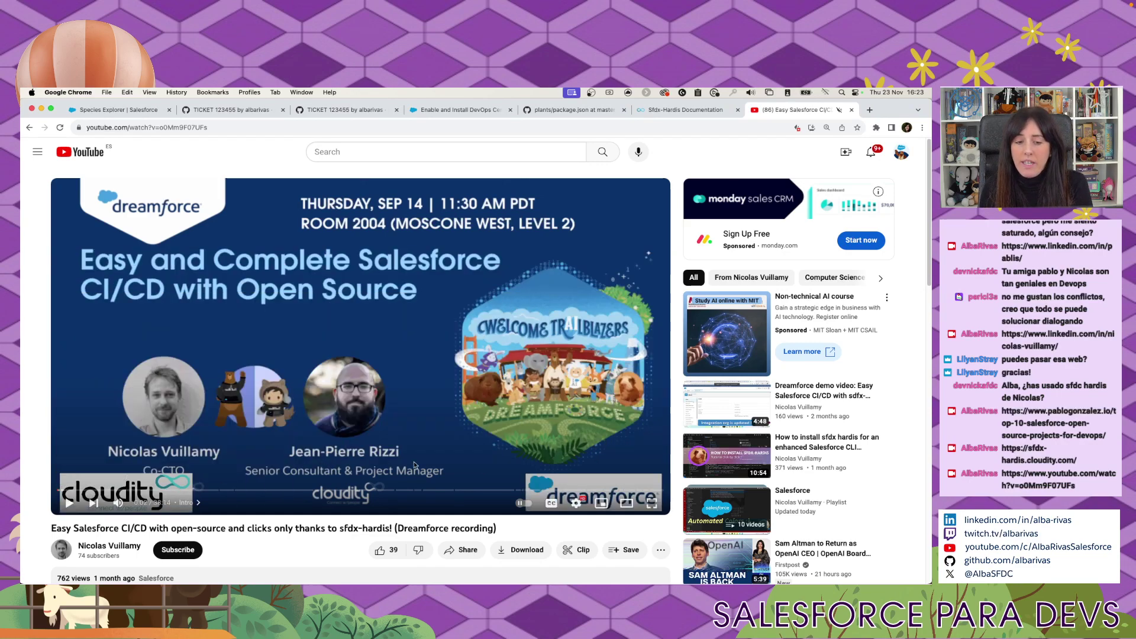
click(106, 490)
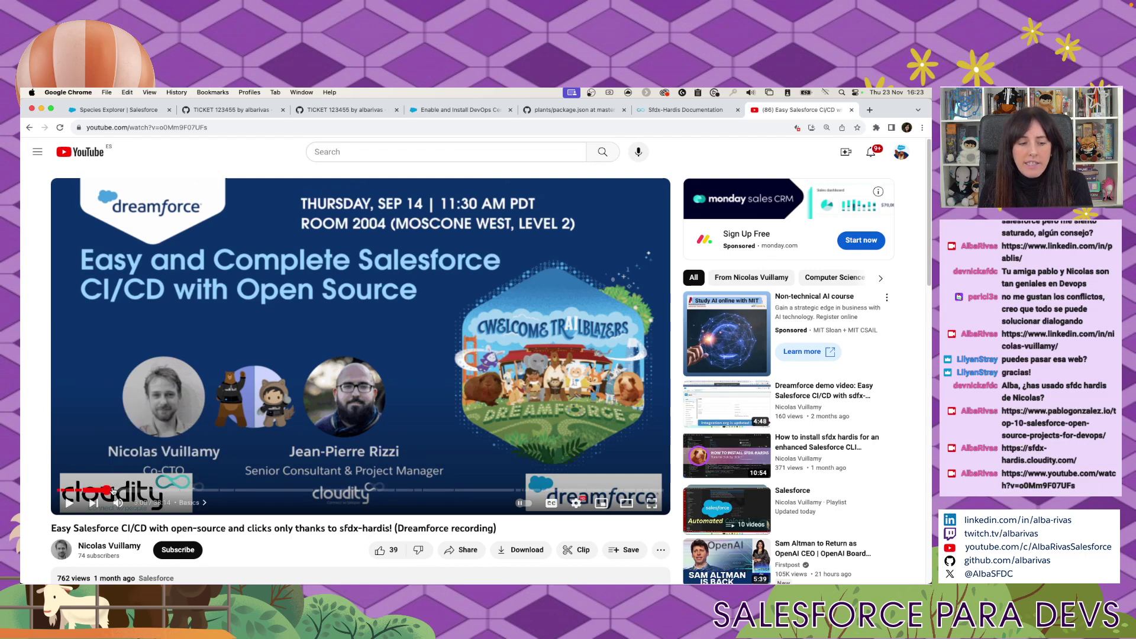
click(204, 490)
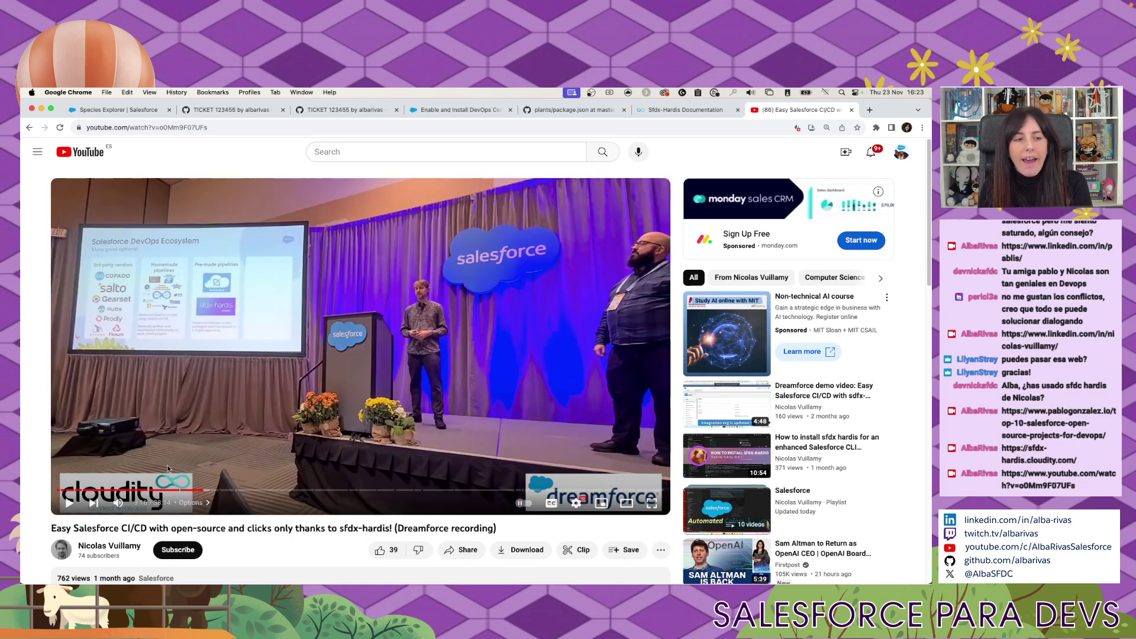
click(260, 490)
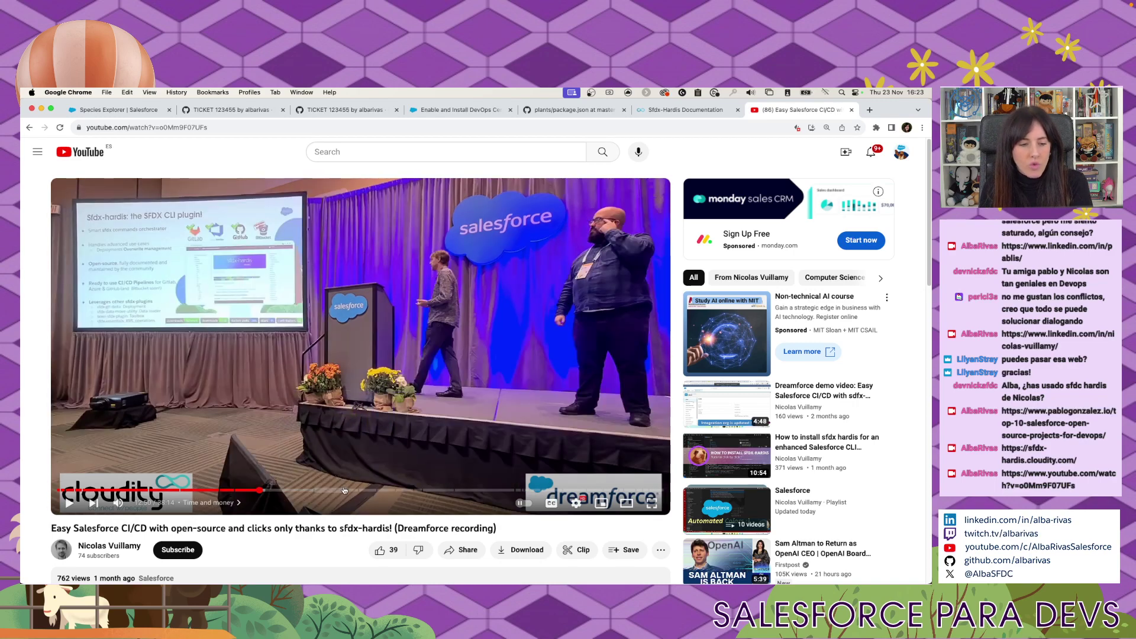
click(344, 490)
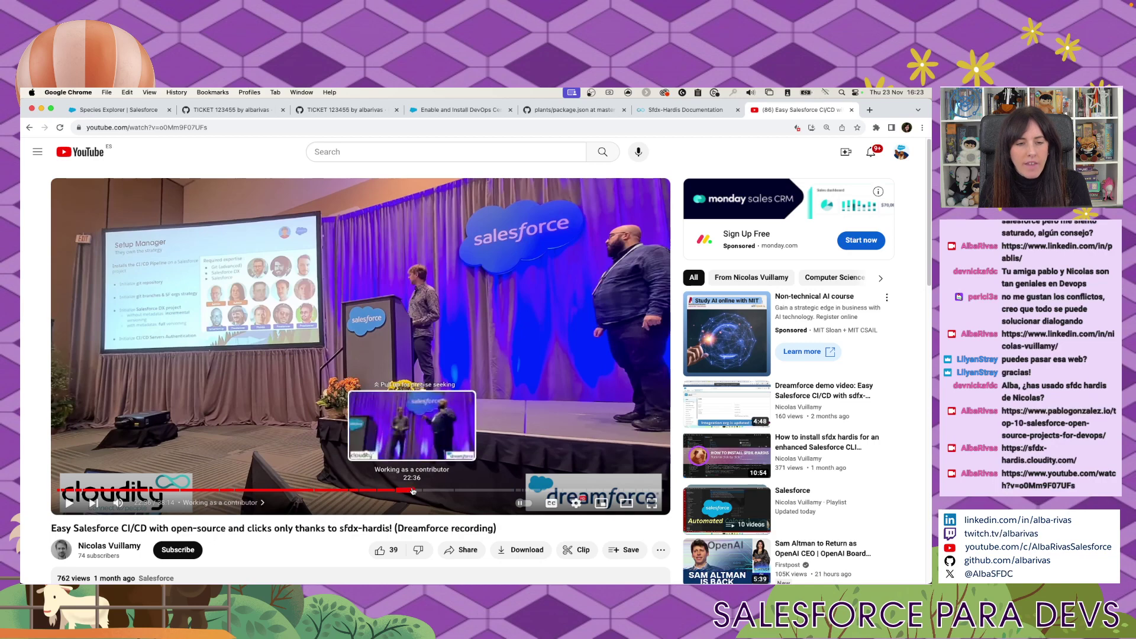
click(409, 489)
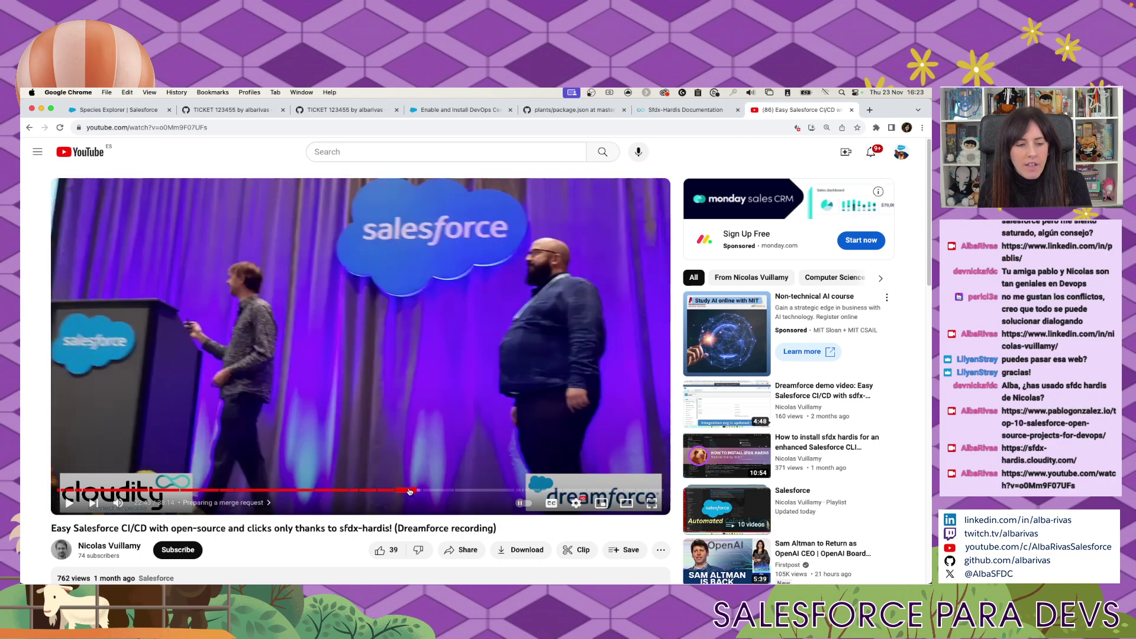
click(458, 490)
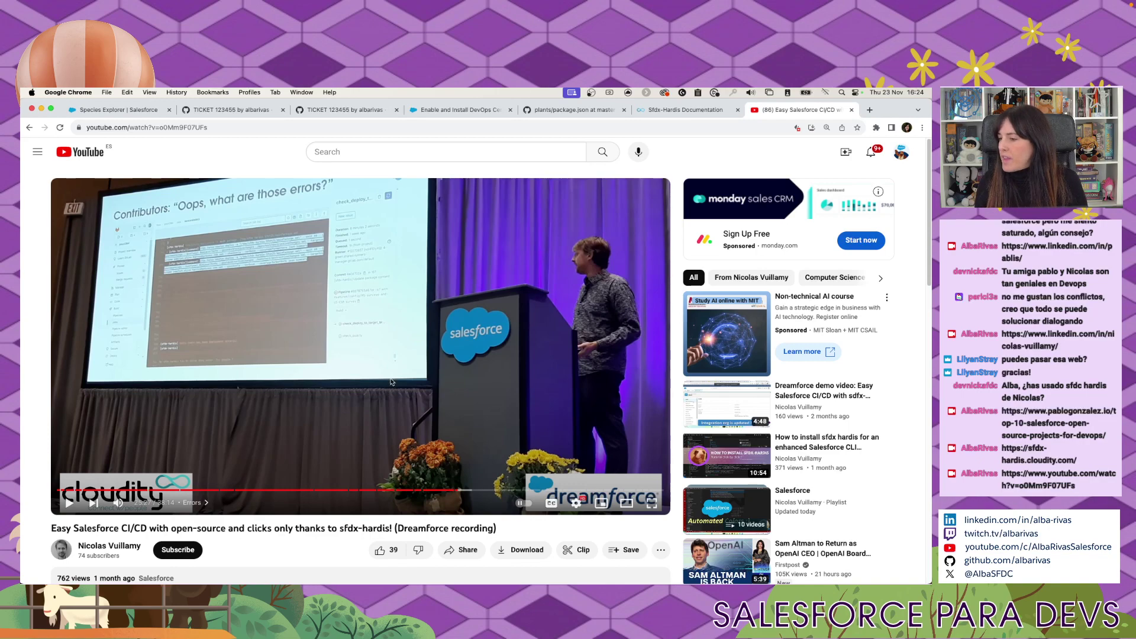
Close the YouTube tab, check plants-devops has 0 open pull requests, then return to VS Code.
click(850, 110)
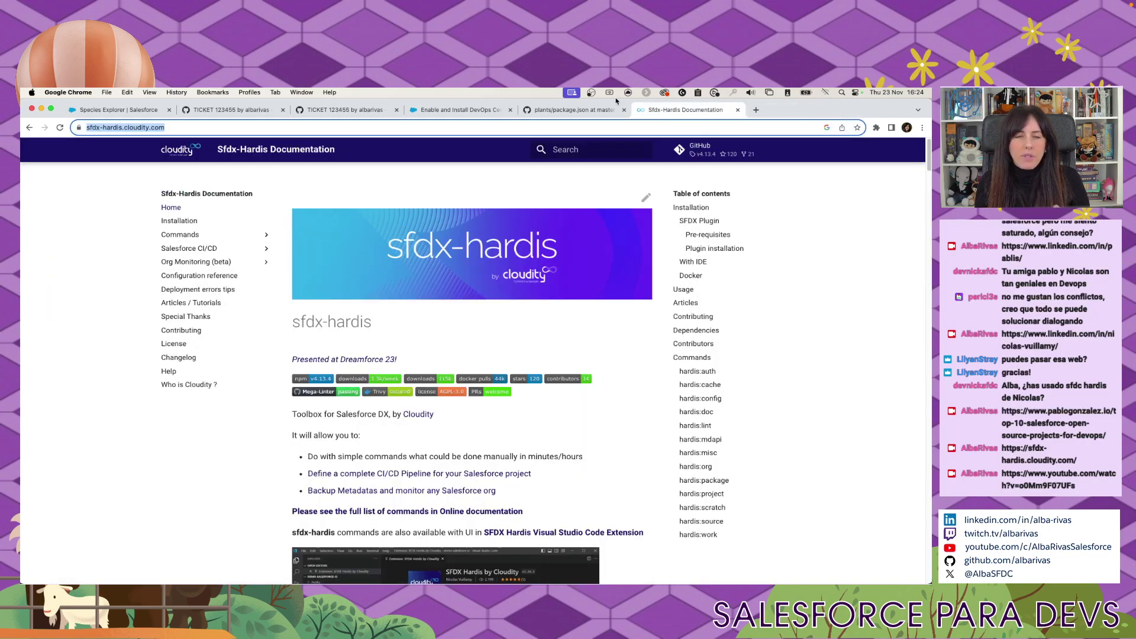
click(346, 111)
scroll(341, 265, up, 15)
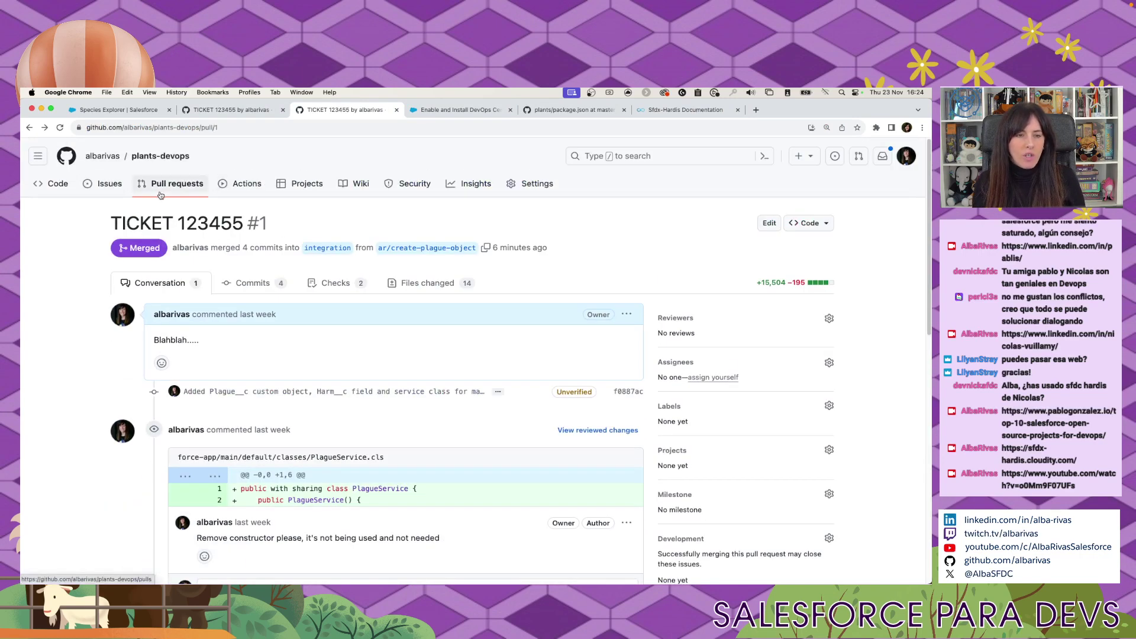
click(142, 185)
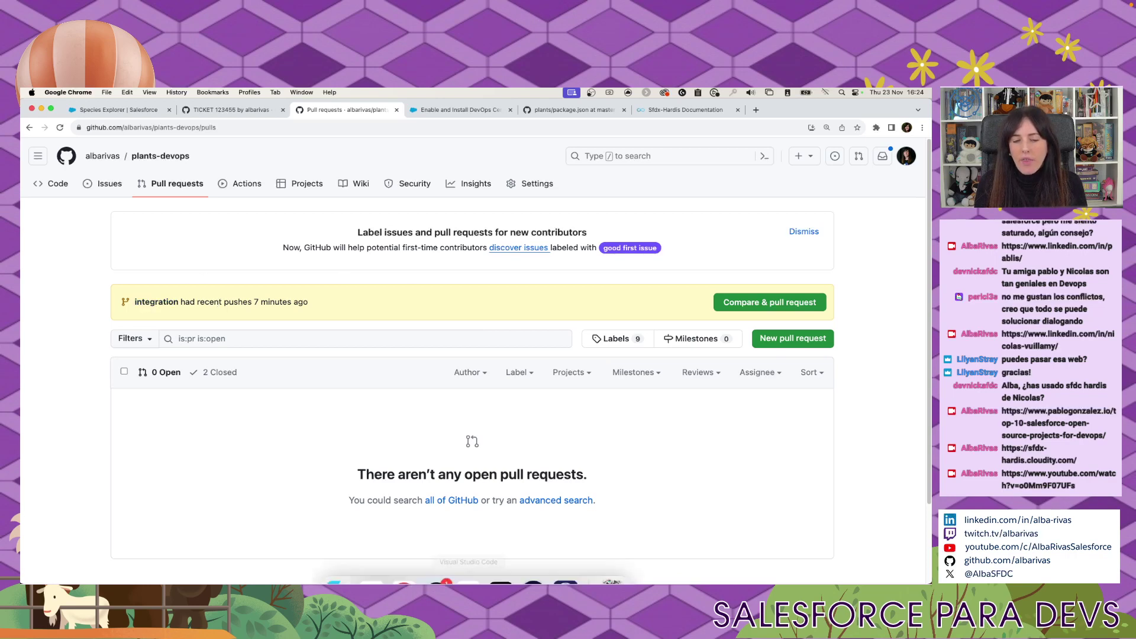
mouse_move(533, 571)
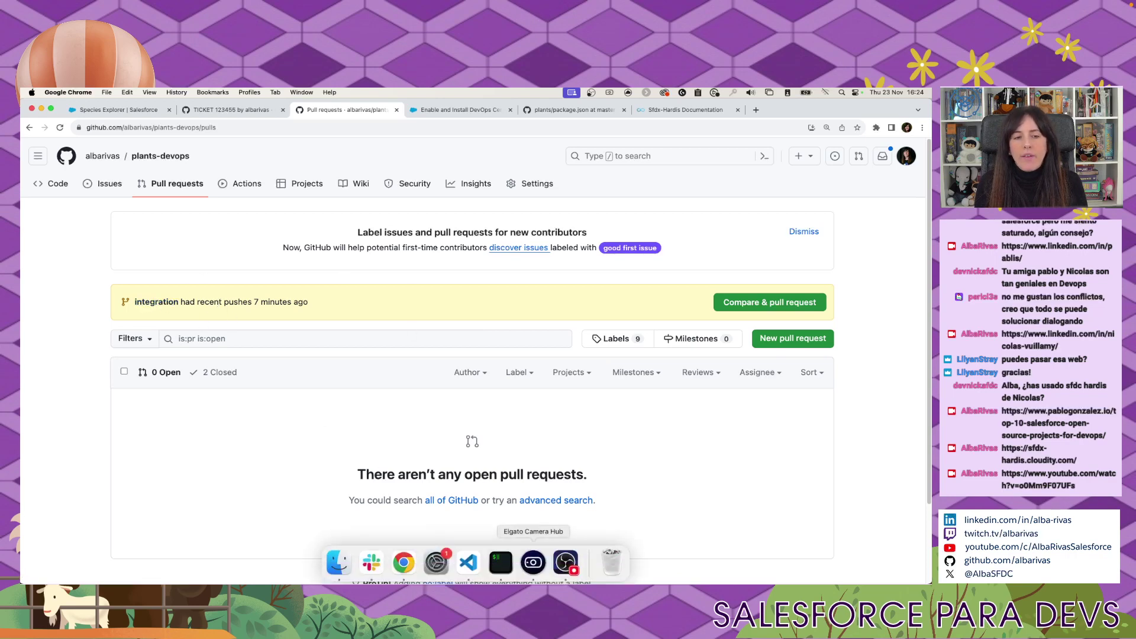
click(468, 562)
Show the VS Code terminal, then view the integration branch and Species Explorer page in Chrome.
click(586, 499)
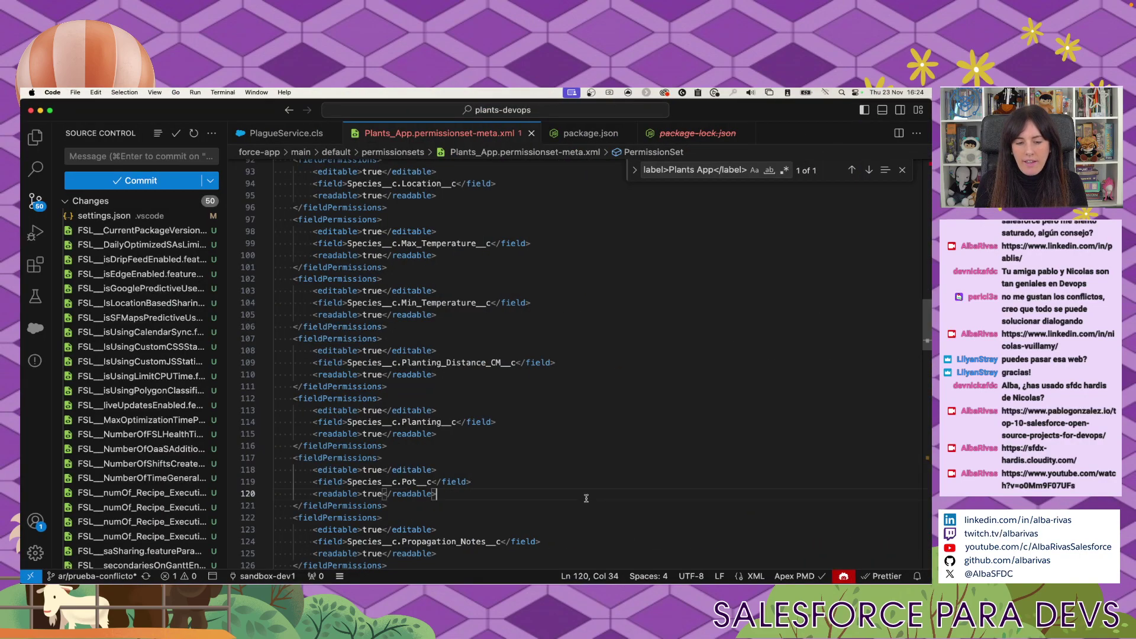
key(ctrl+grave)
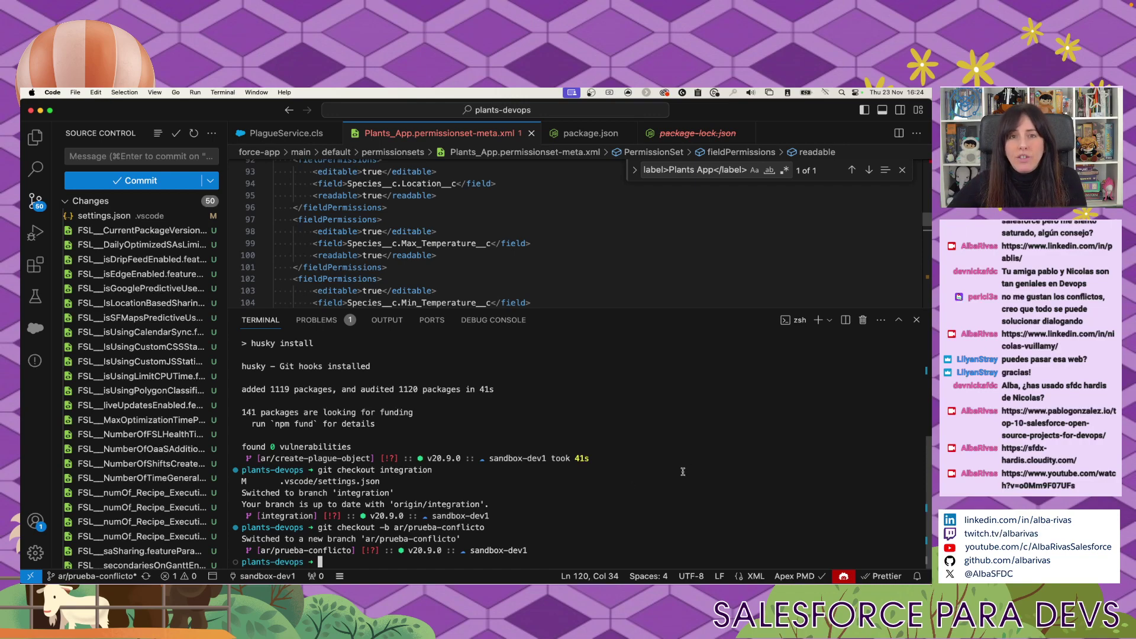
key(super+Tab)
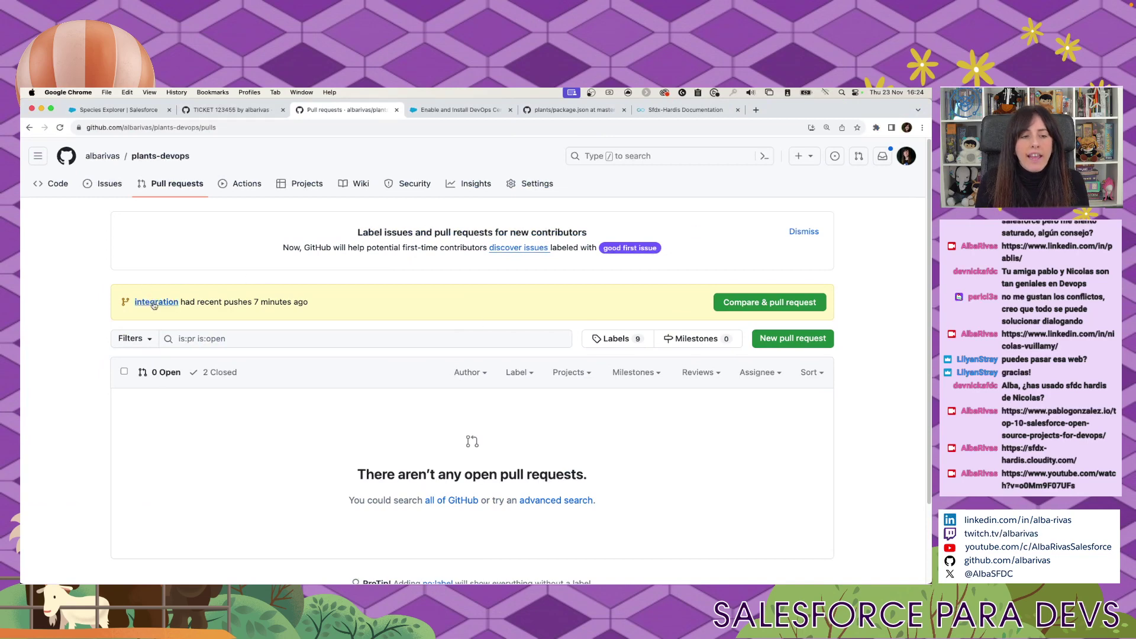
click(155, 302)
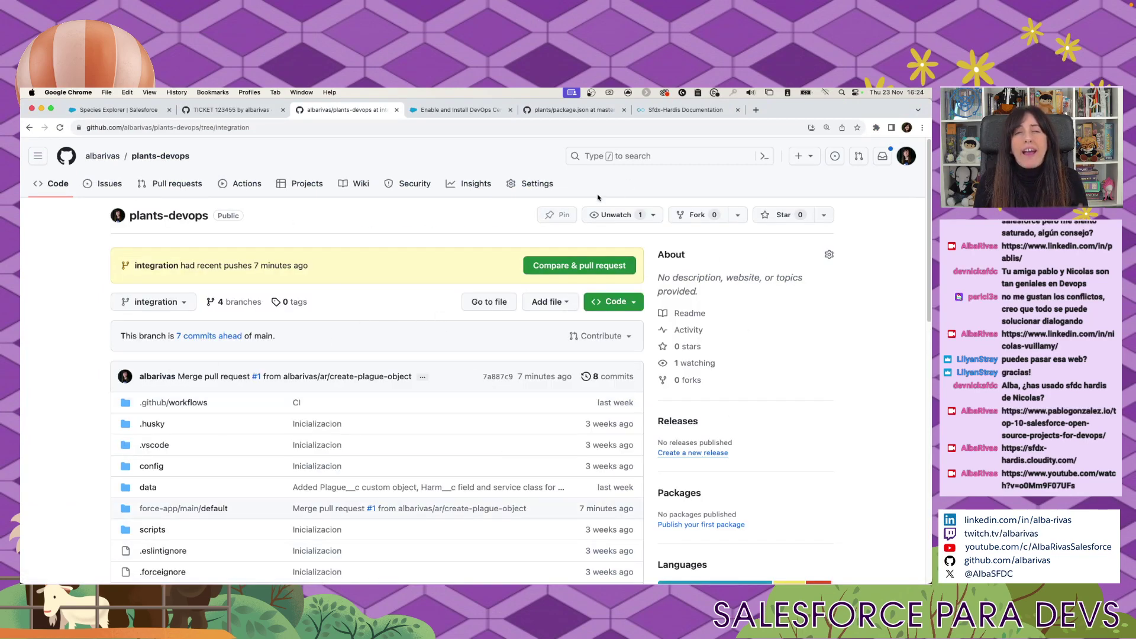
click(92, 111)
Open Setup's Sandboxes page via Quick Find 'sand', then switch back to VS Code.
click(867, 151)
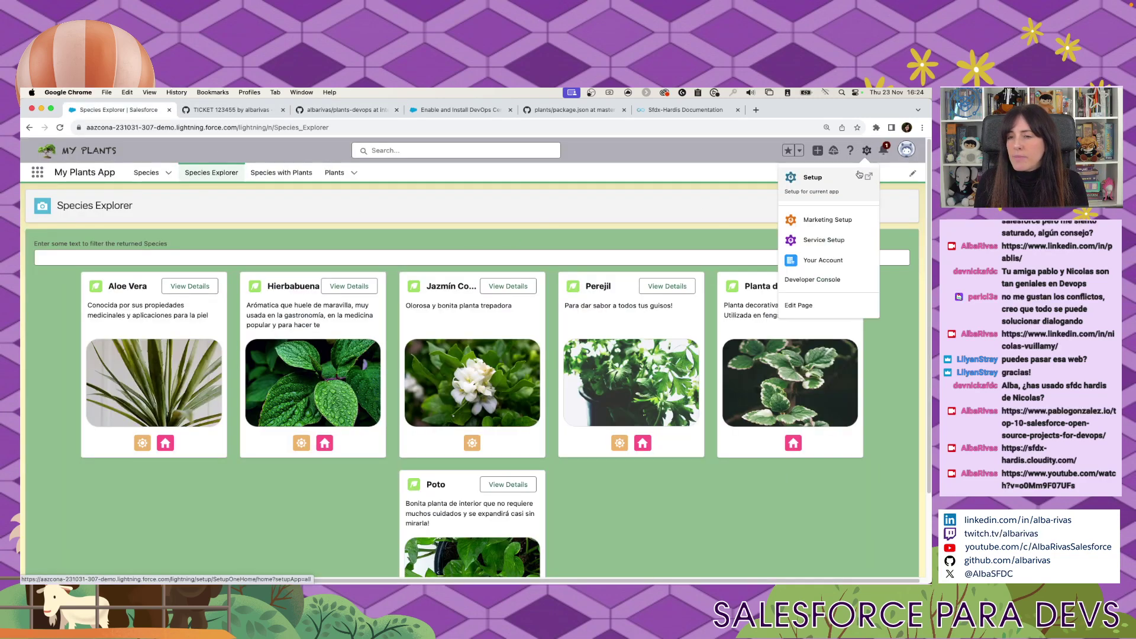
click(858, 178)
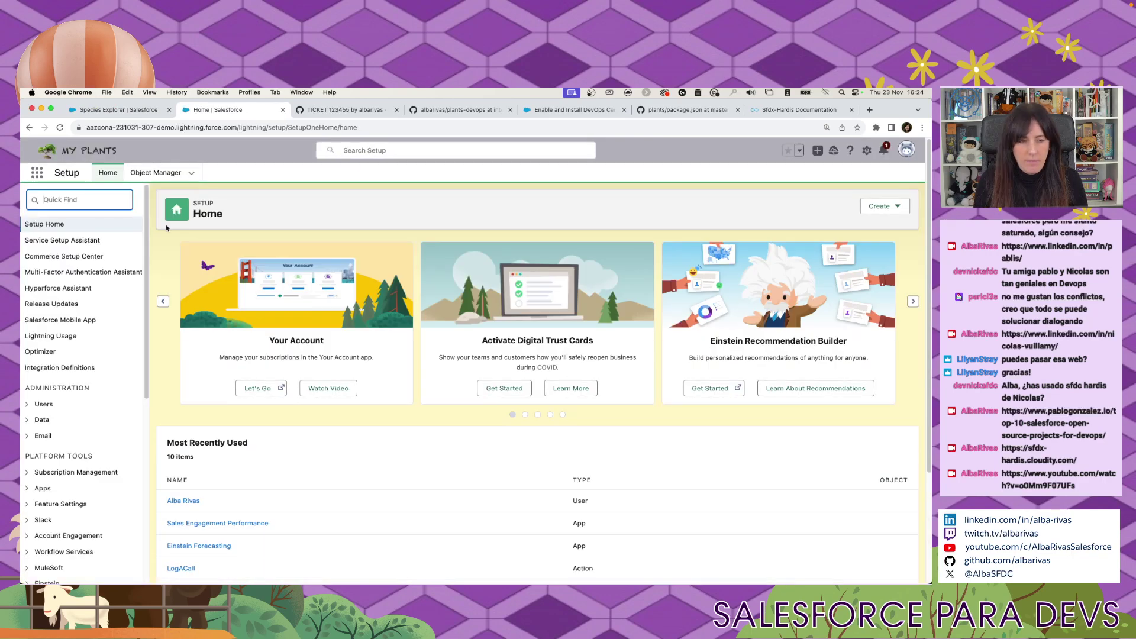
text(sand)
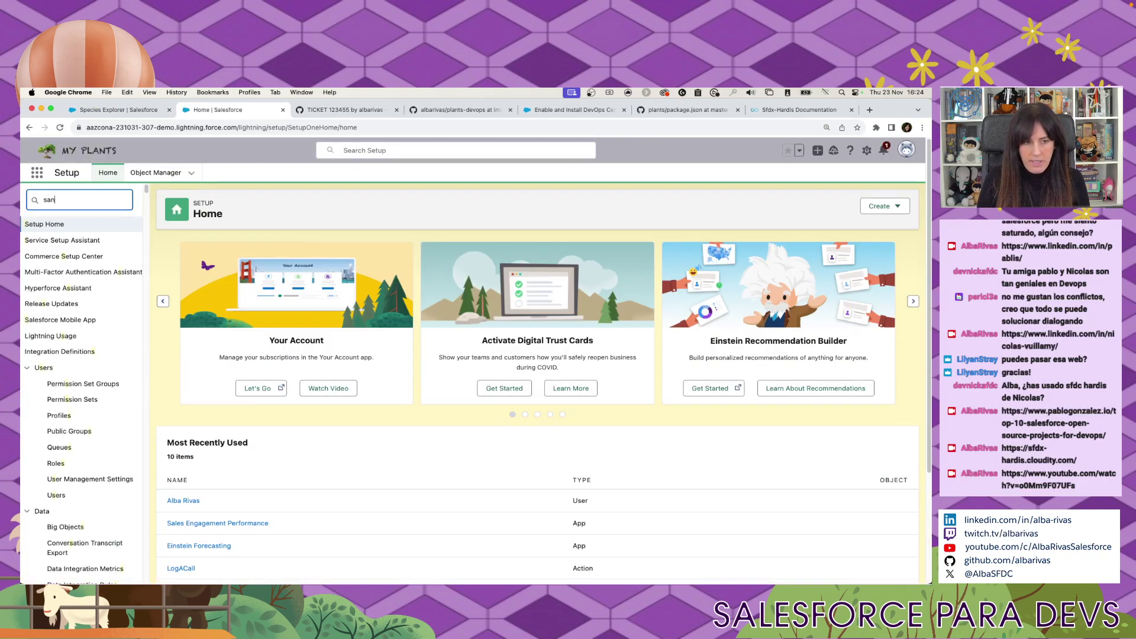
click(78, 242)
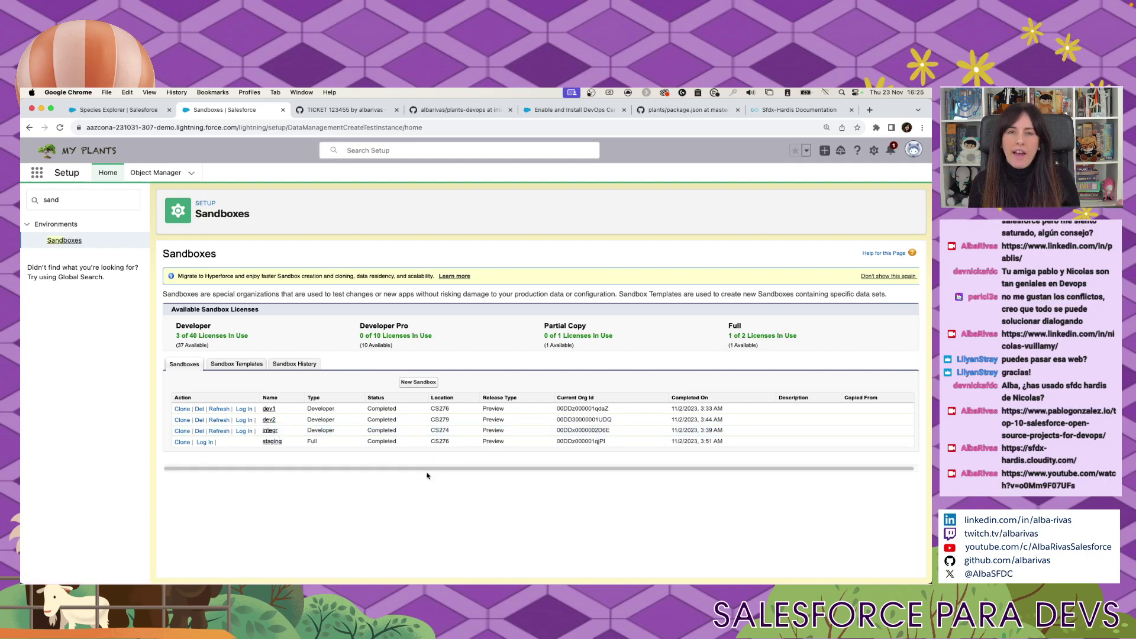
key(ctrl+Right)
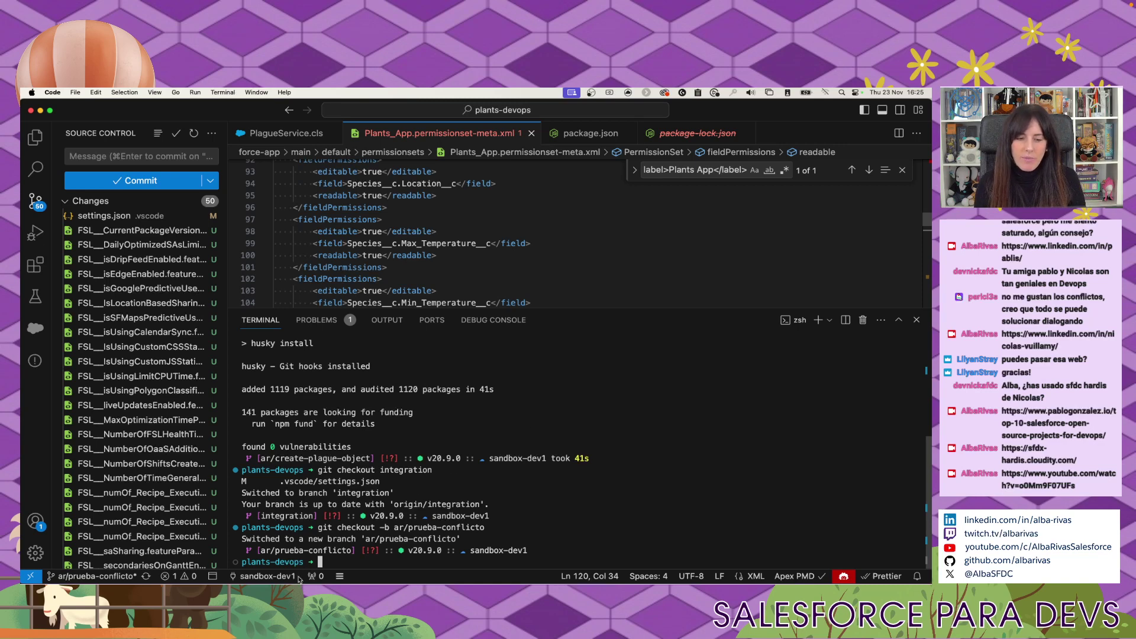
Look for an 'integr' org in the default org picker, then dismiss it.
click(263, 576)
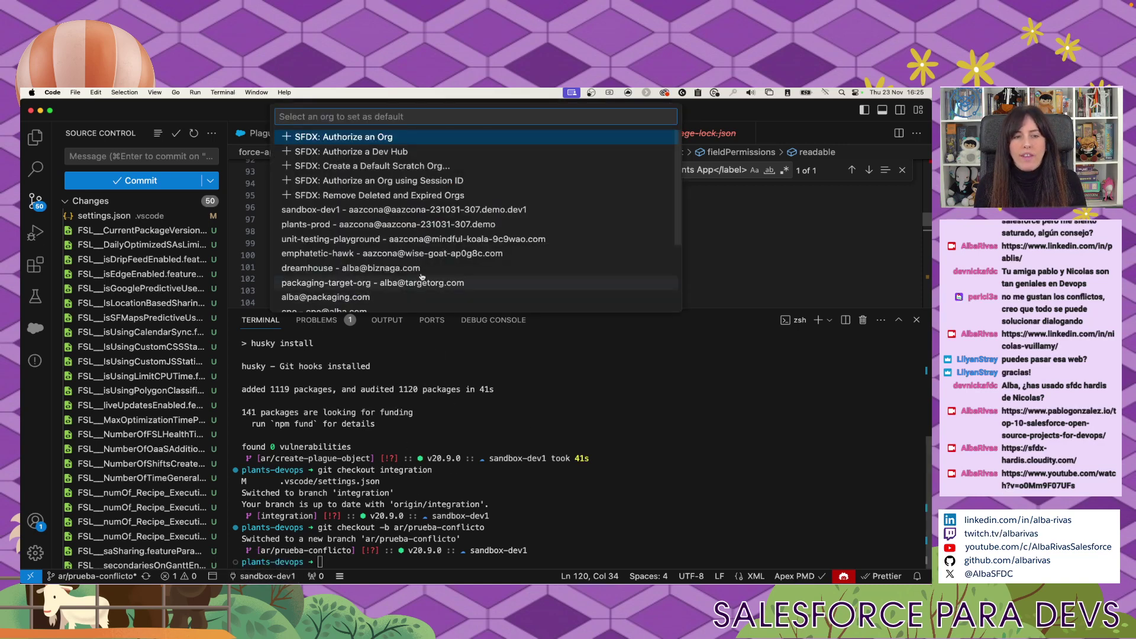
scroll(442, 281, down, 3)
scroll(443, 280, up, 2)
text(integr)
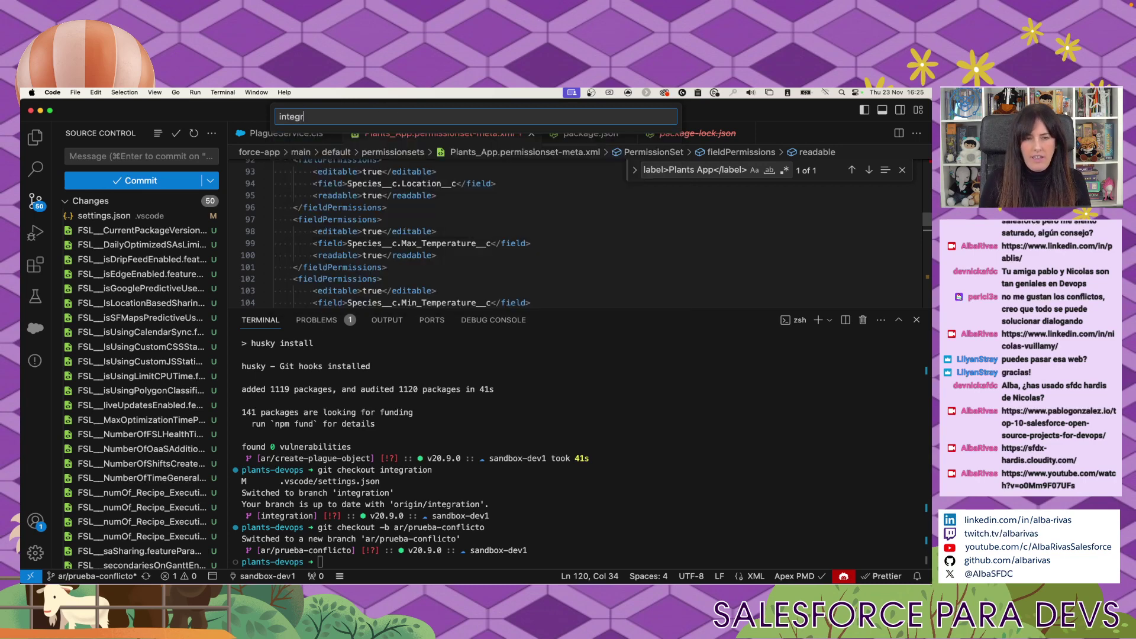
key(Escape)
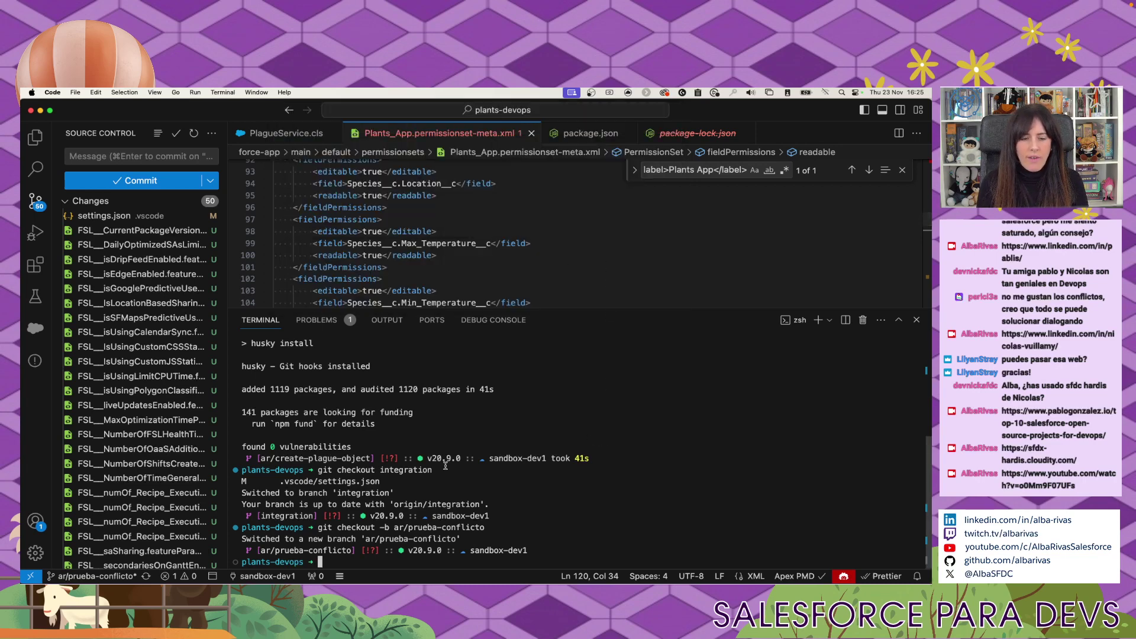
Authorize a new sandbox org with the alias 'integration-sandbox'.
click(260, 578)
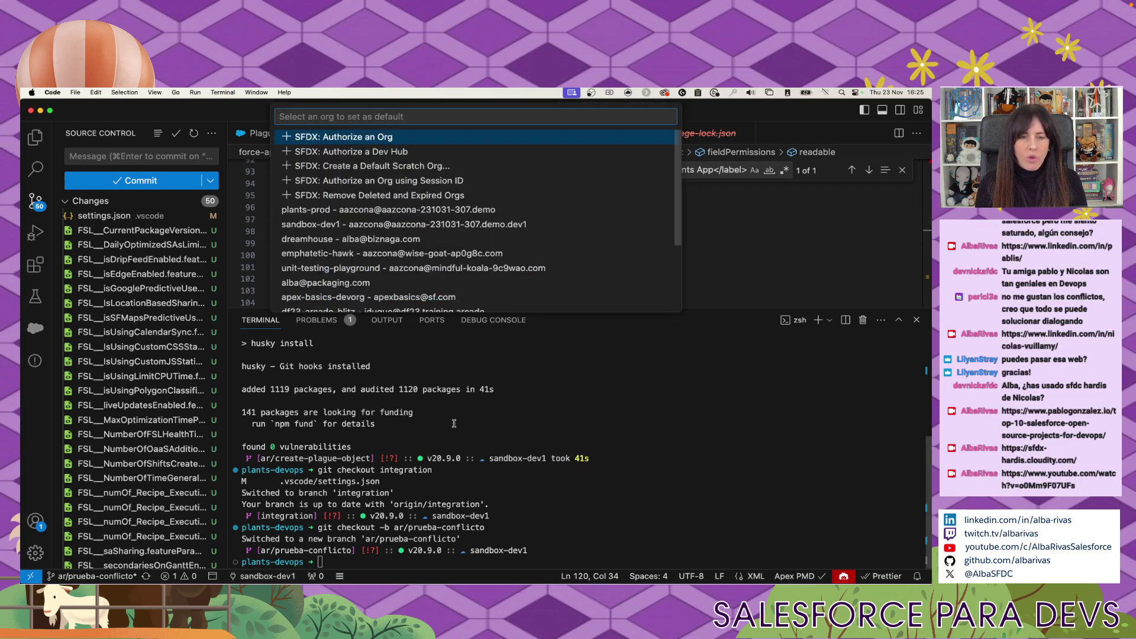
click(403, 142)
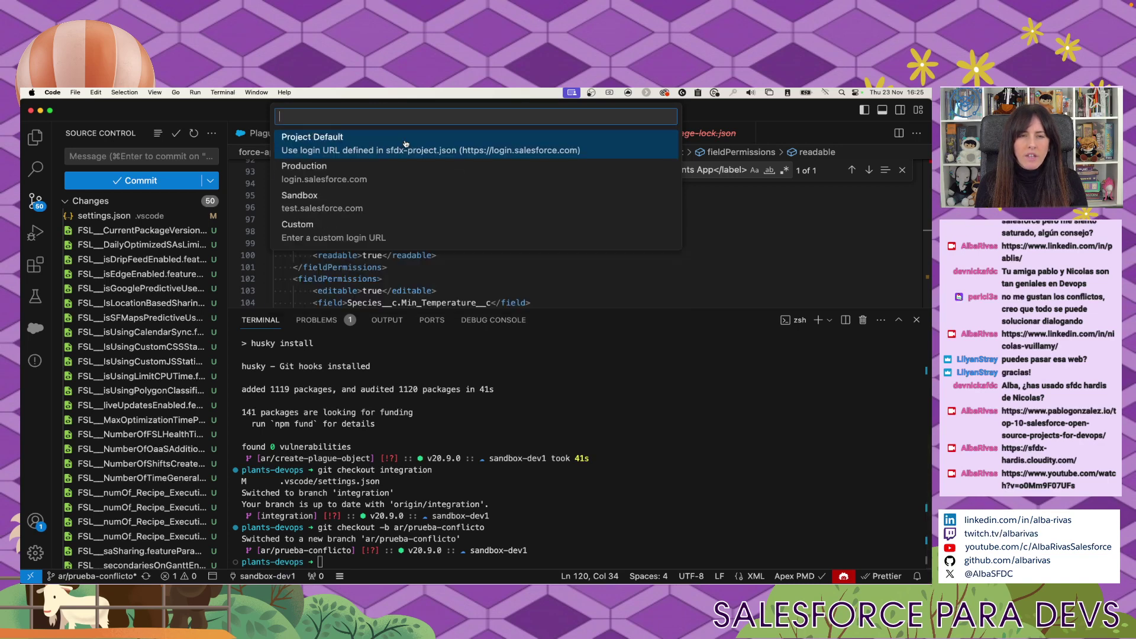
click(406, 206)
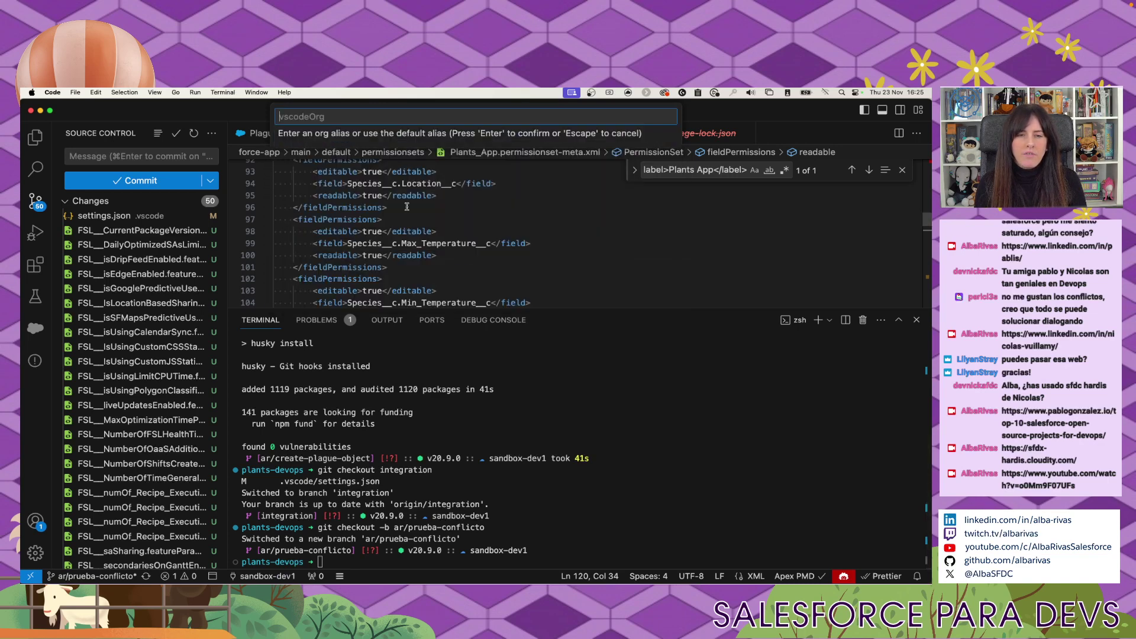
text(in)
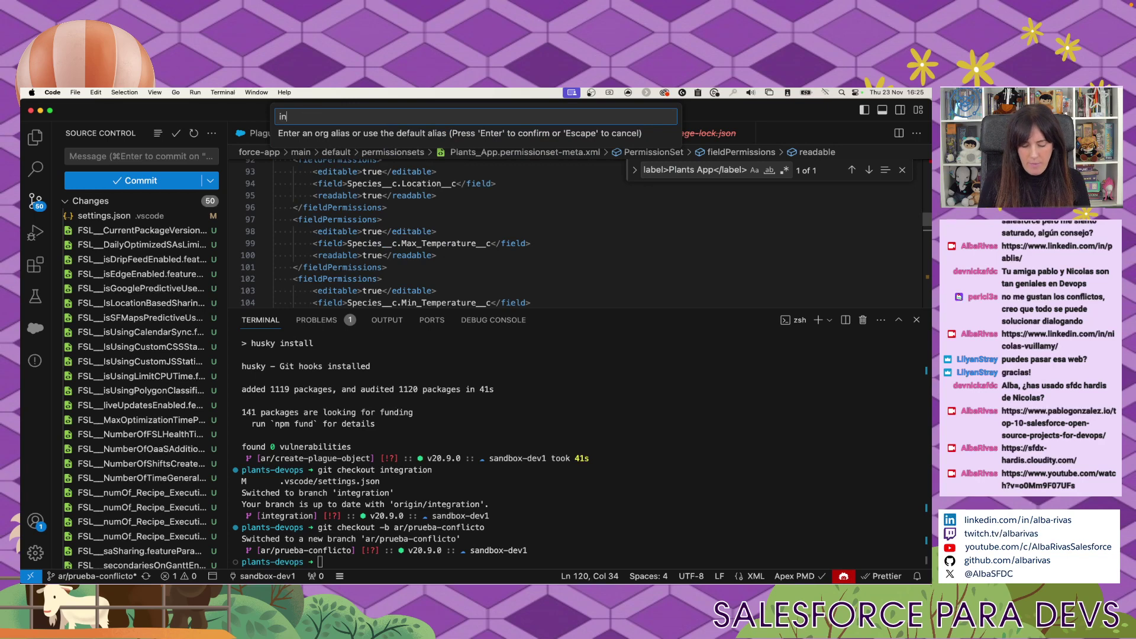
text(tegration-sandbox)
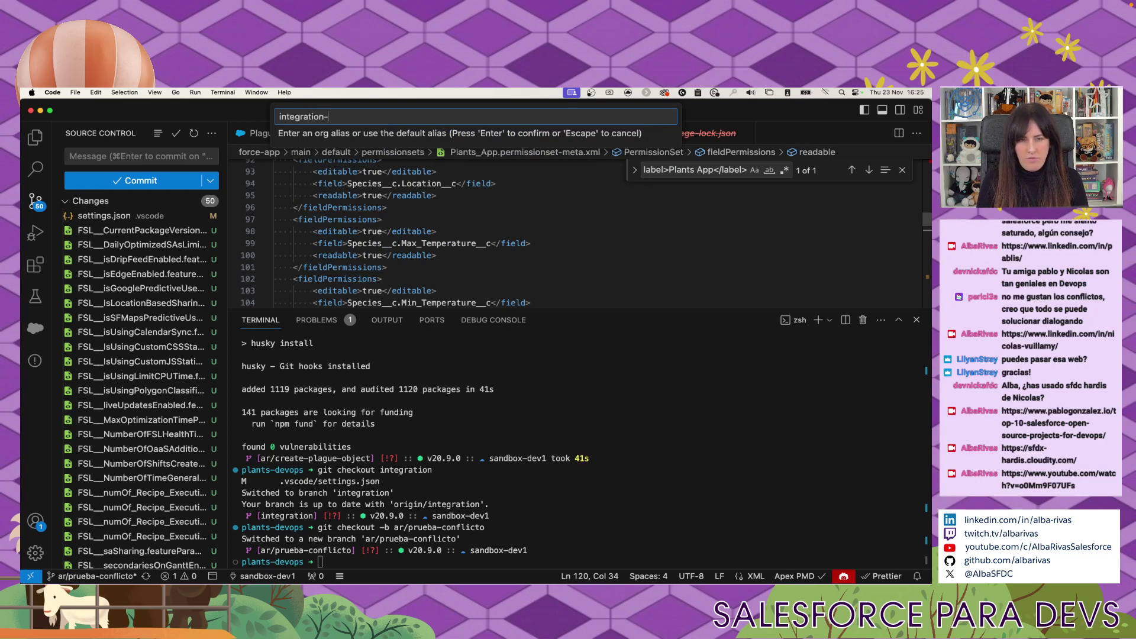
key(Return)
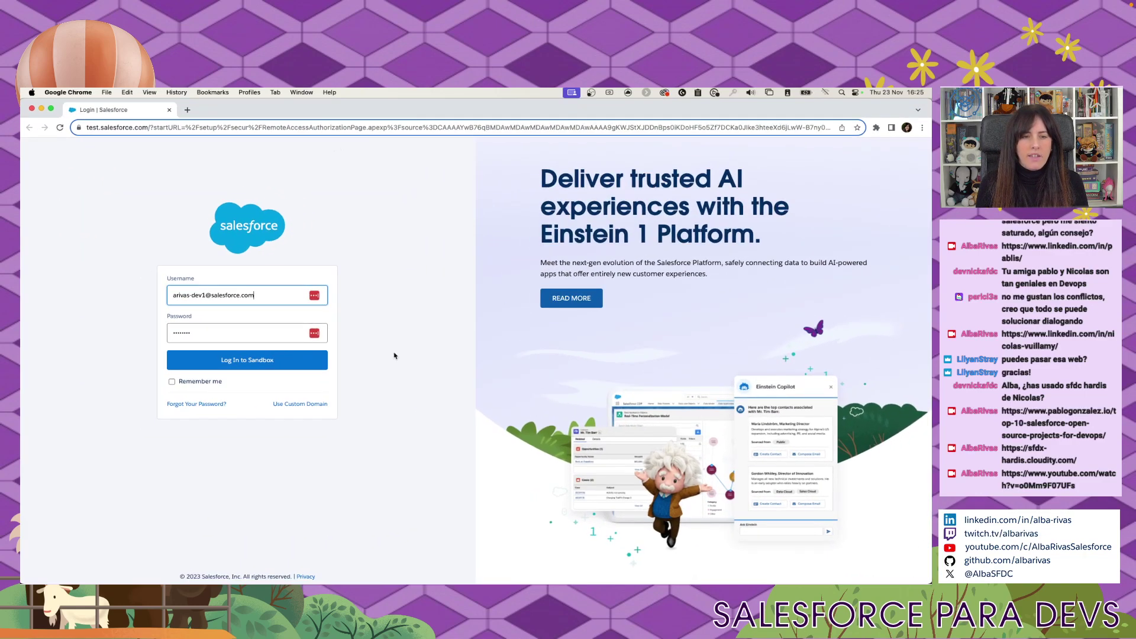
Try logging in with the saved sandbox username plus '.int' and the password.
key(super+a)
key(BackSpace)
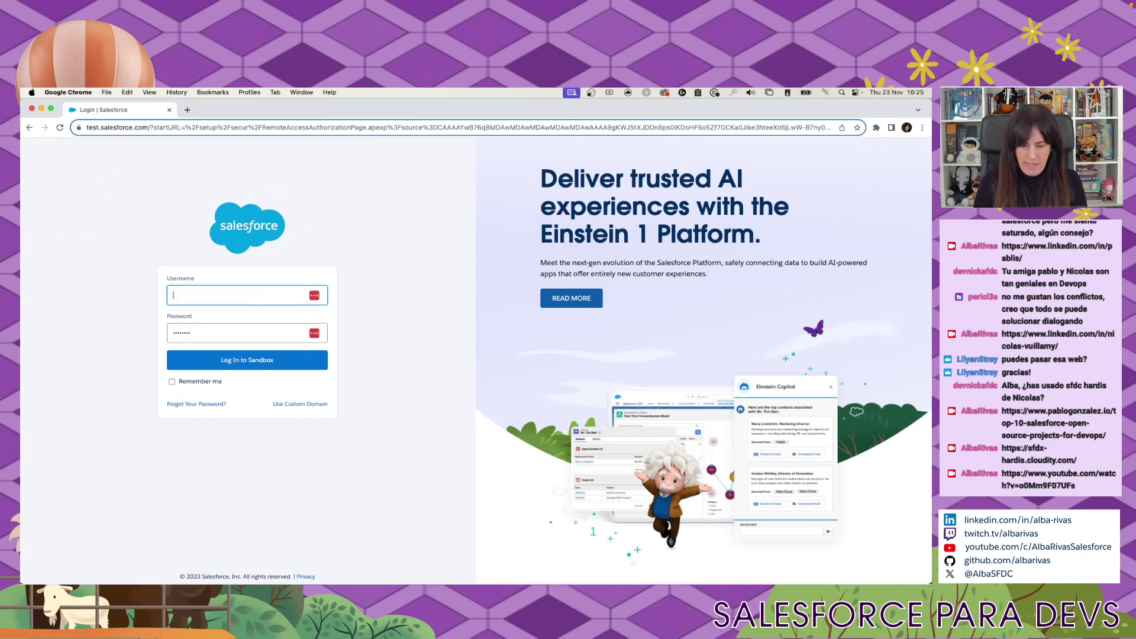
key(super+shift+v)
key(Down)
key(Right)
key(Left)
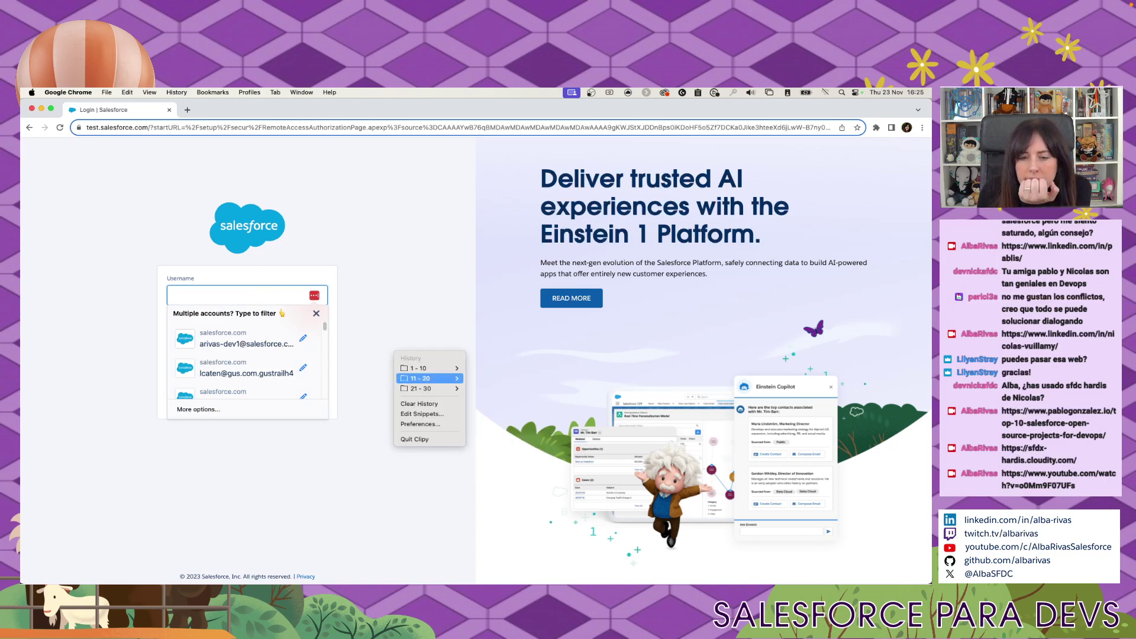
key(Right)
key(Down)
key(Down)
key(Down)
key(Down)
key(Down)
key(Down)
key(Down)
key(Down)
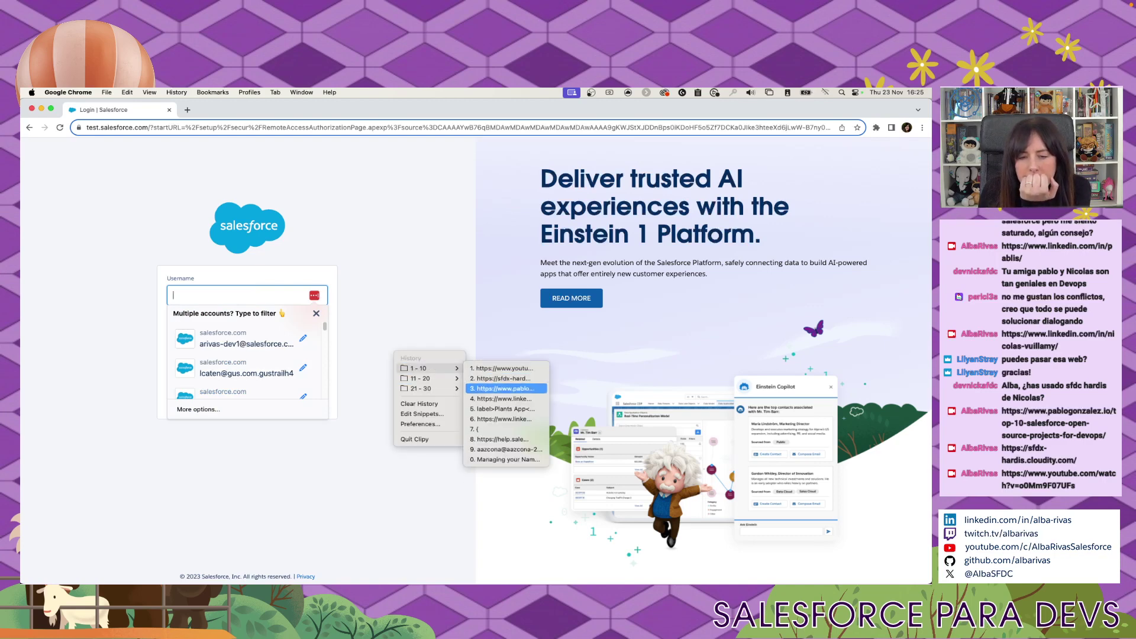
key(Return)
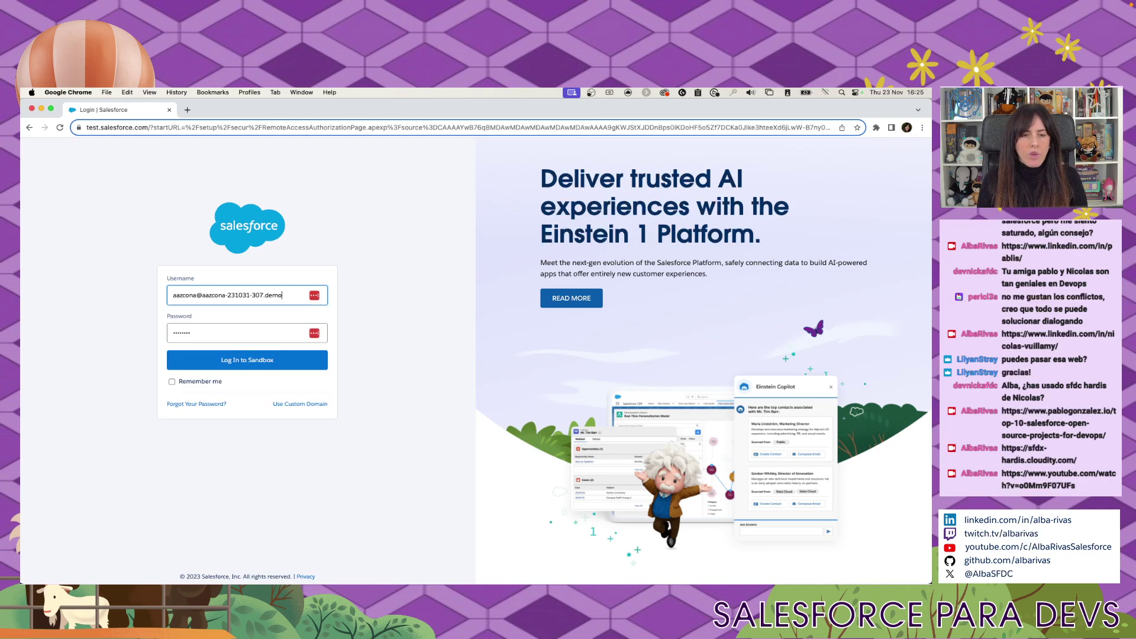
text(.int)
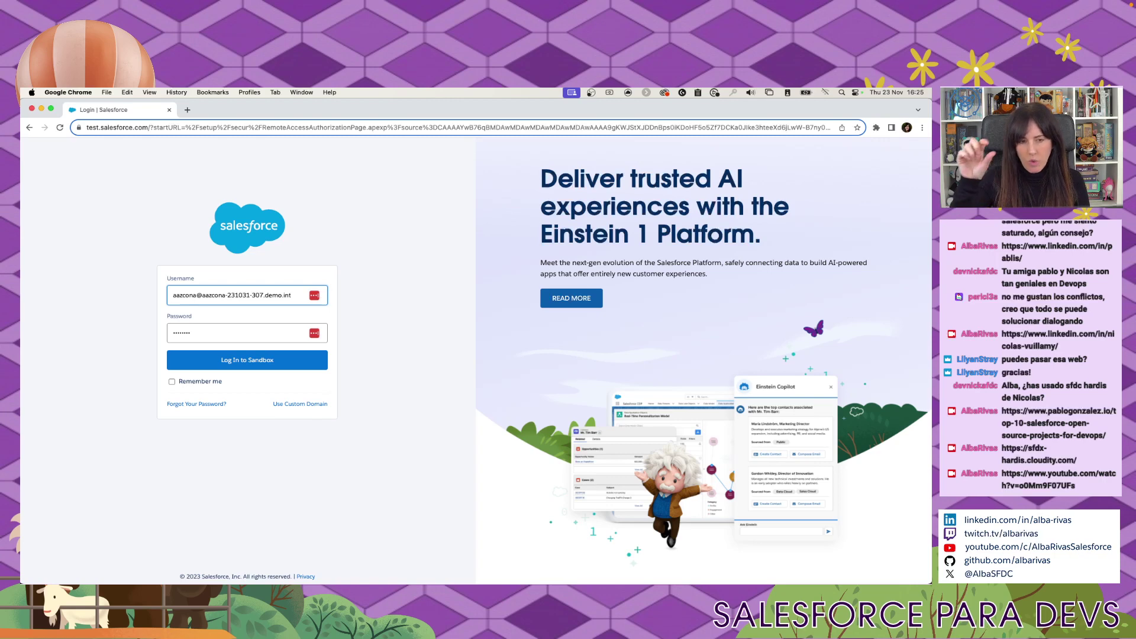
key(Tab)
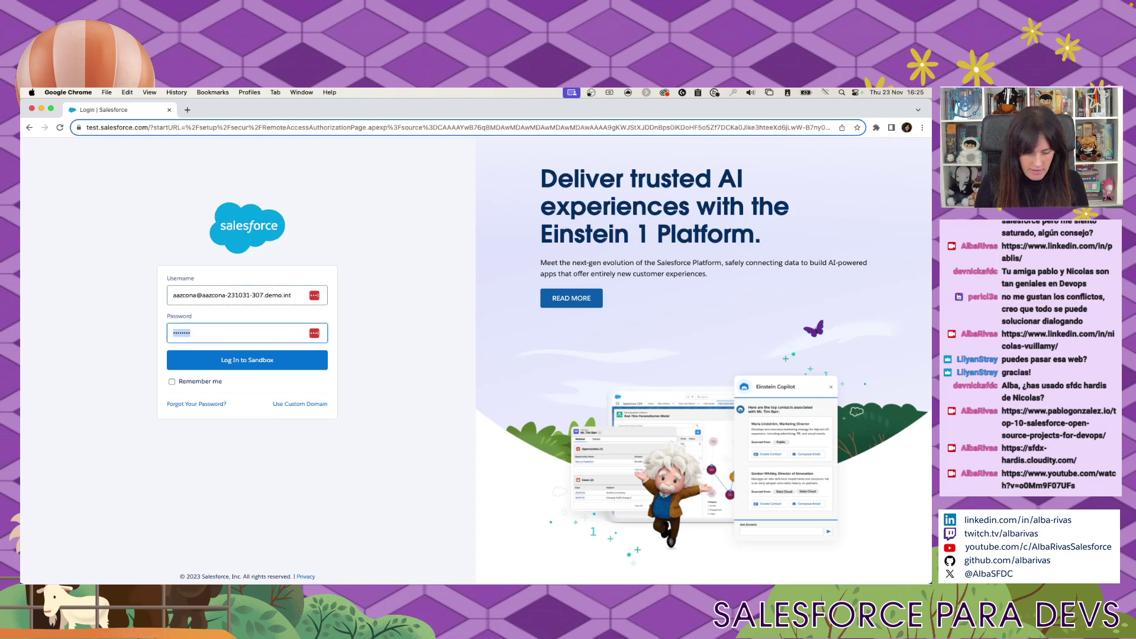
text(•••••••)
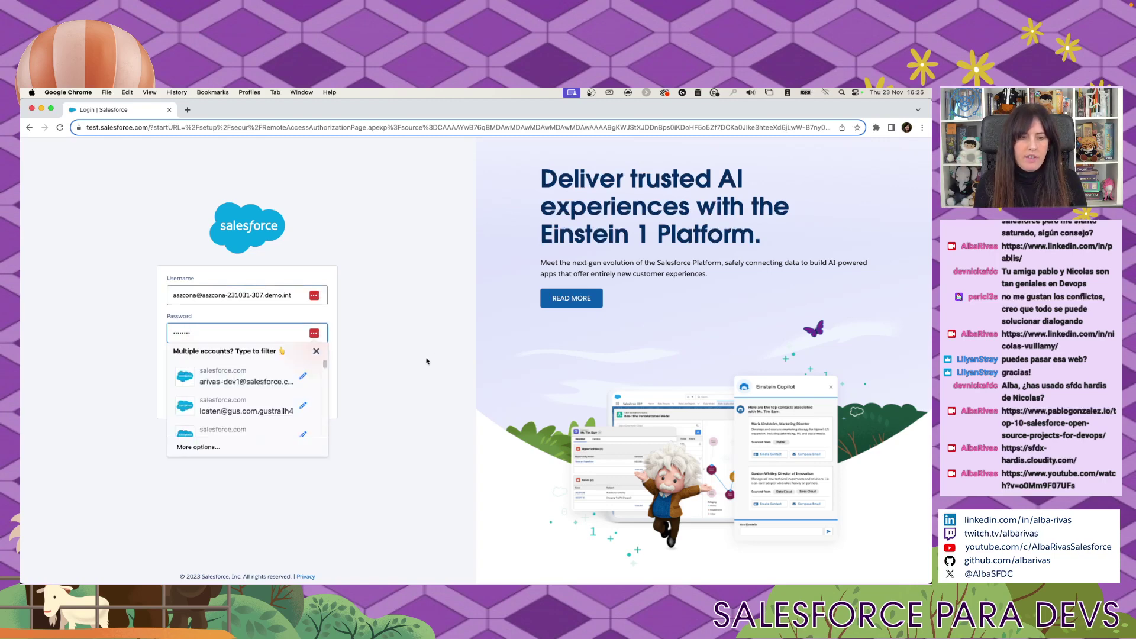
click(414, 362)
click(254, 362)
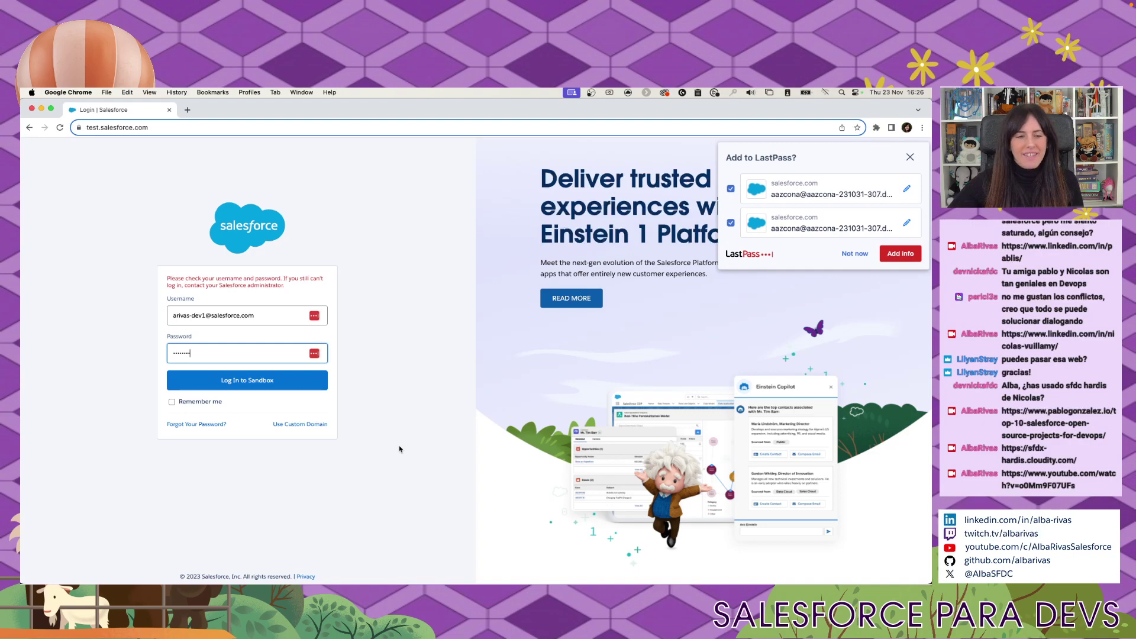
Check the sandbox names, then log in again with the username ending in 'integr'.
key(super+w)
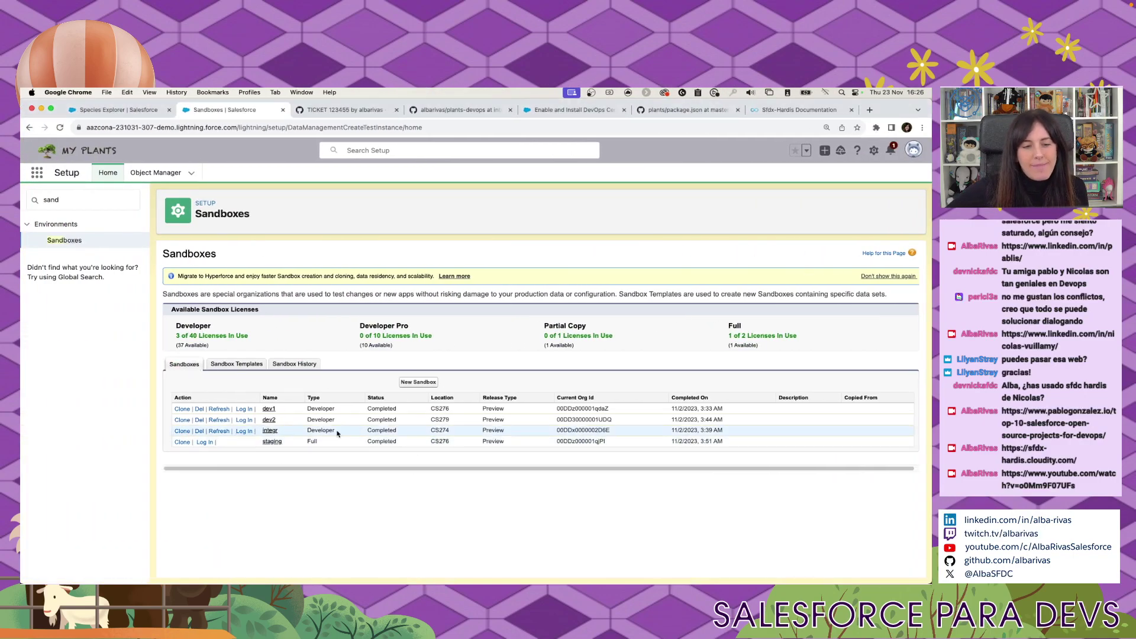
key(super+grave)
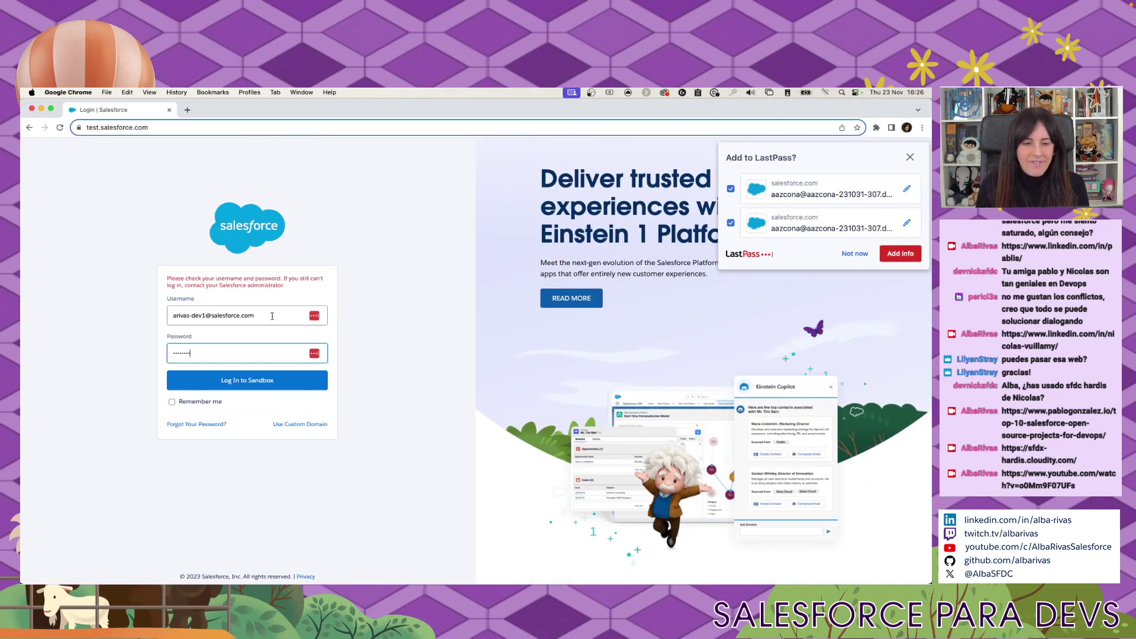
click(272, 316)
key(super+a)
key(super+v)
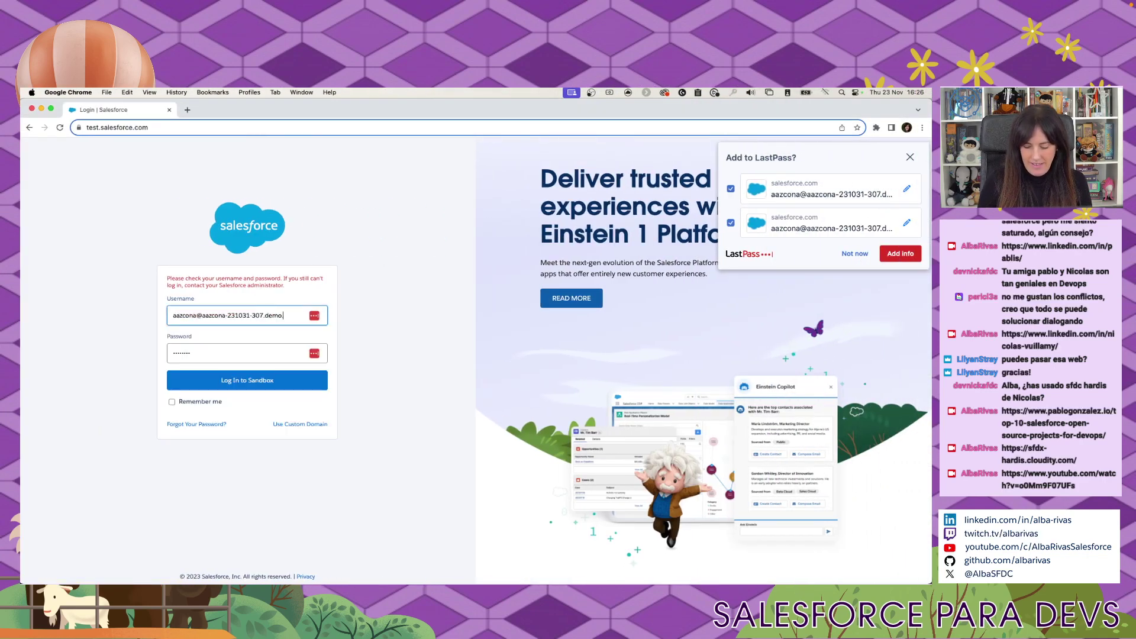
text(integr)
key(Tab)
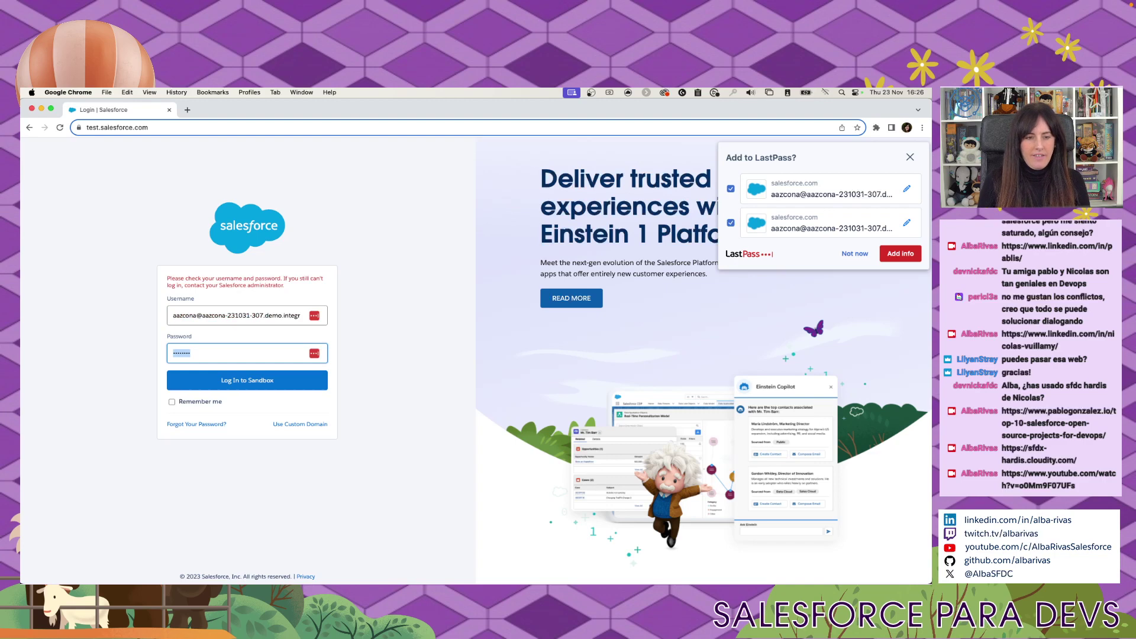
text(••••••••)
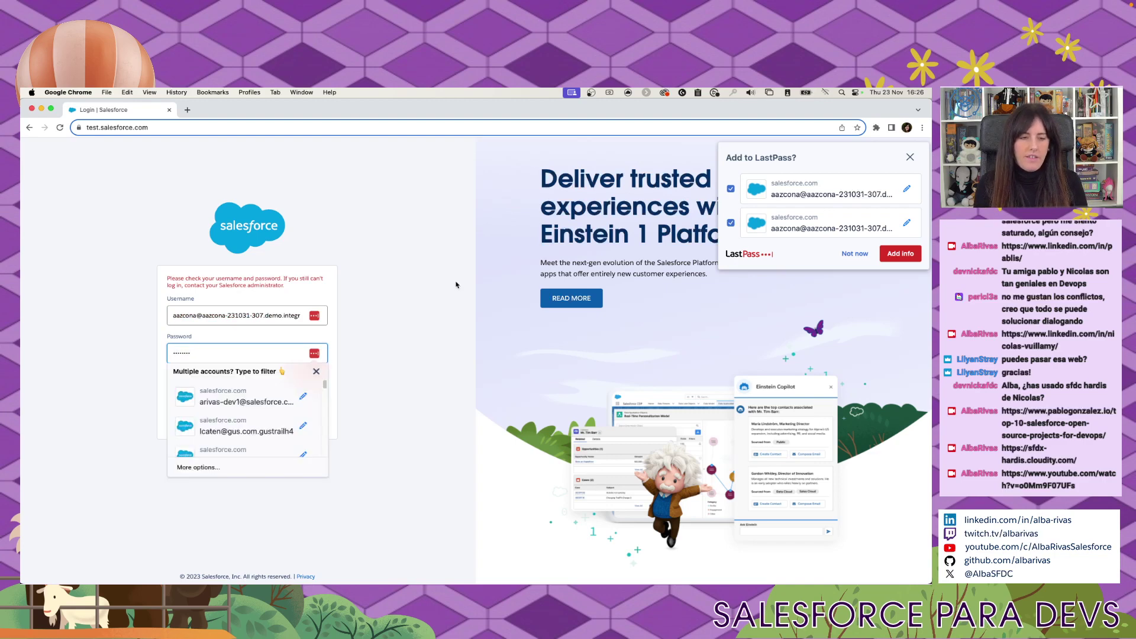
key(Return)
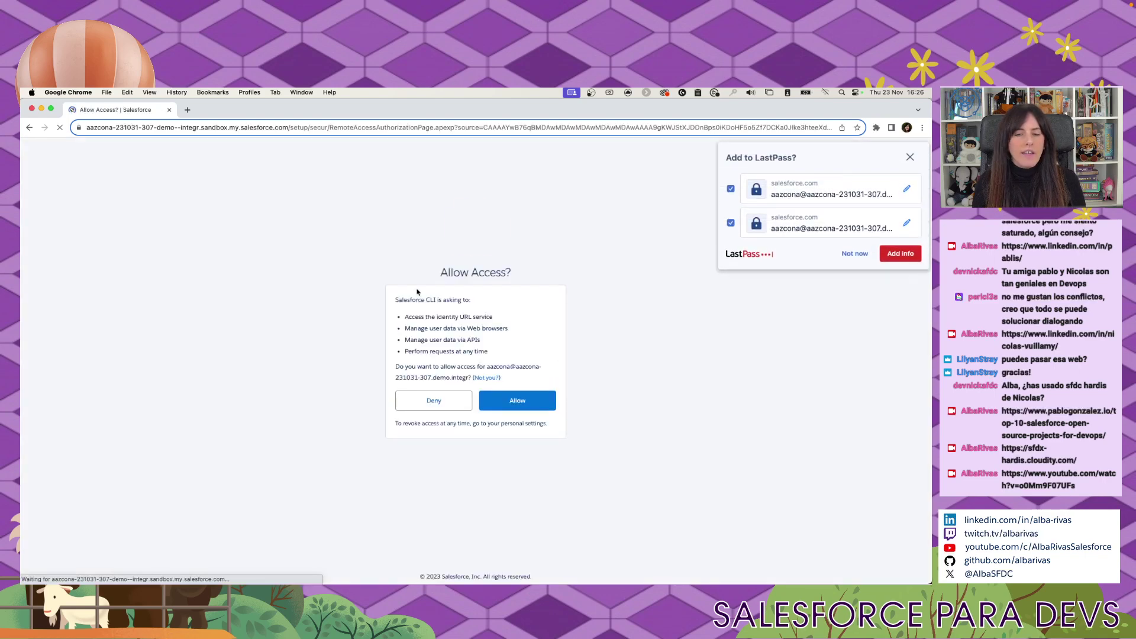
Allow Salesforce CLI access and close the Authentication Successful window.
click(517, 401)
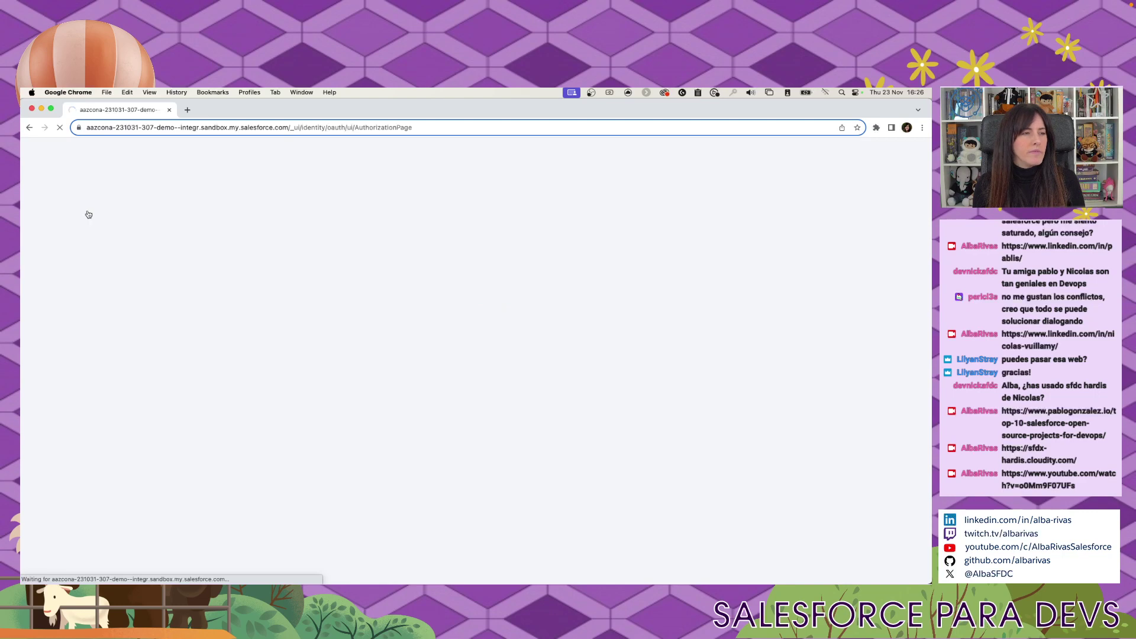
click(31, 110)
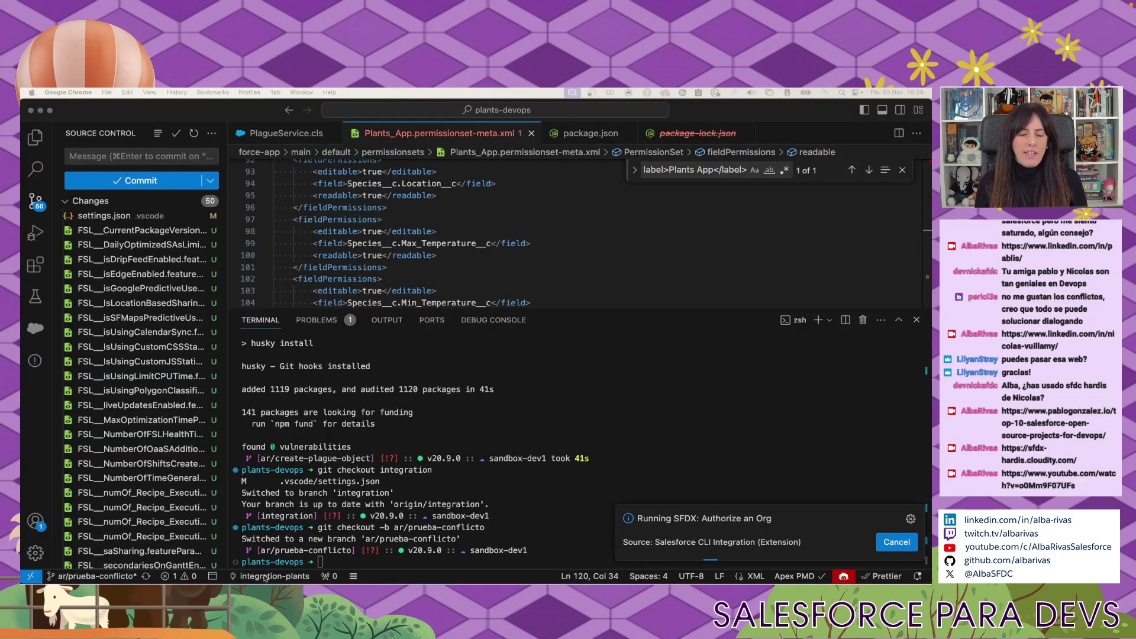
Clear the VS Code terminal output with the clear command.
click(484, 532)
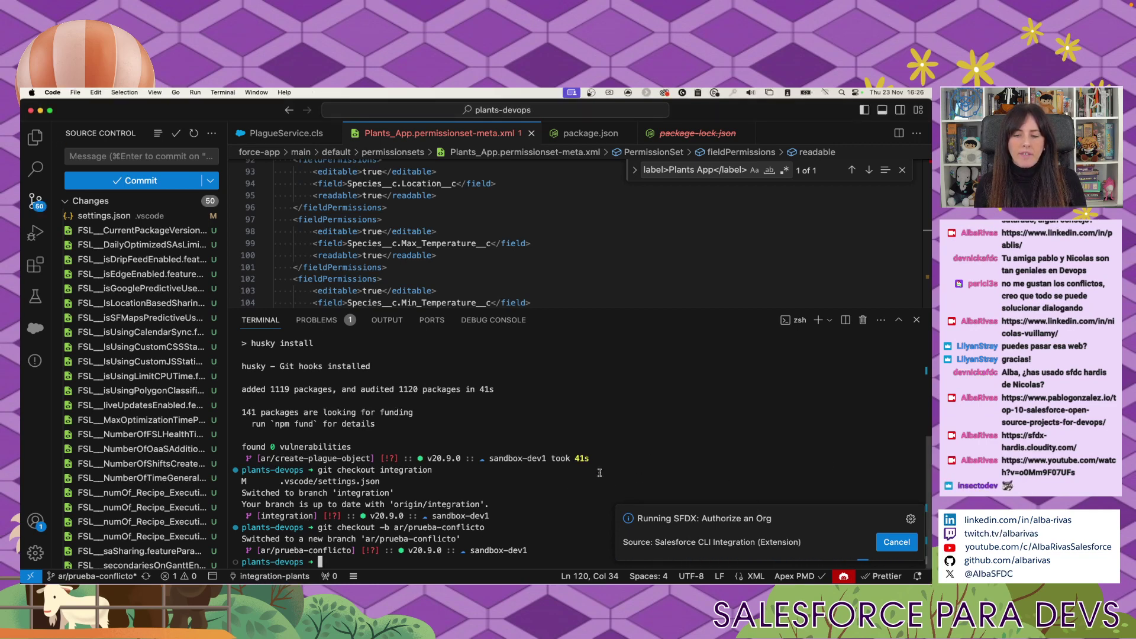
text(clear)
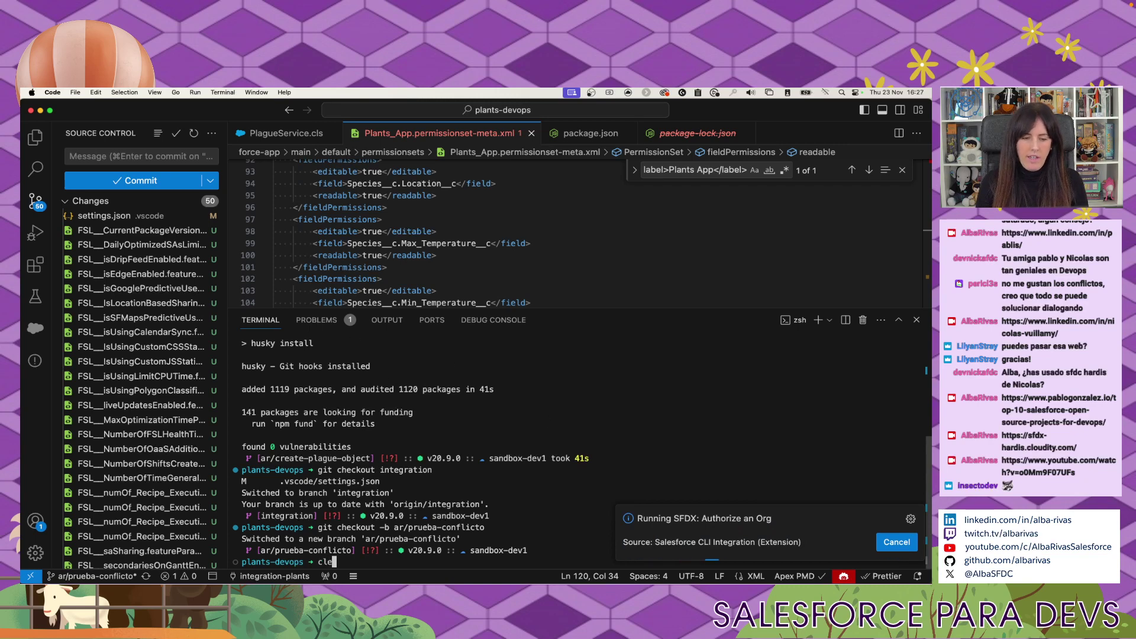
key(Return)
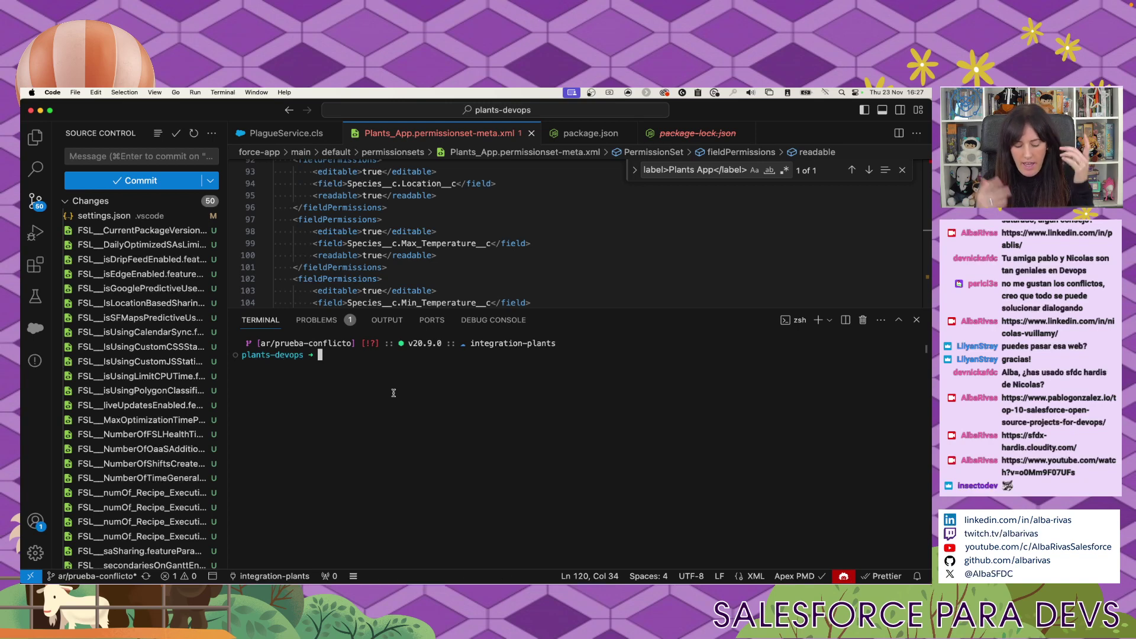
Run sf project deploy to list its subcommands, then stage 'sf project deploy start' at the prompt.
text(sf projec)
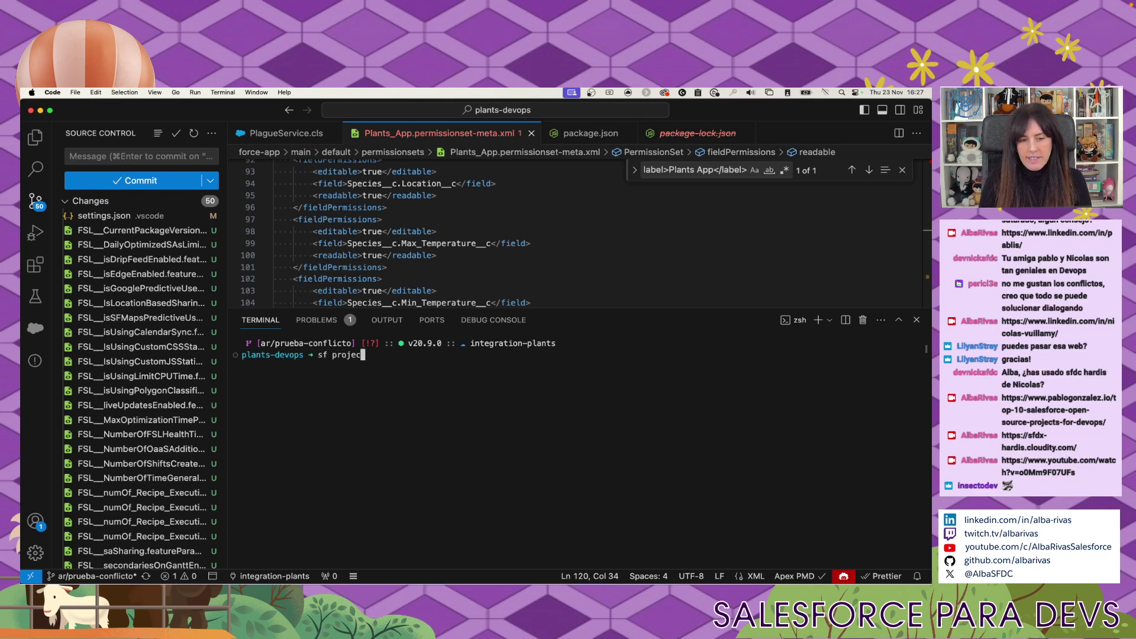
text(t deploy)
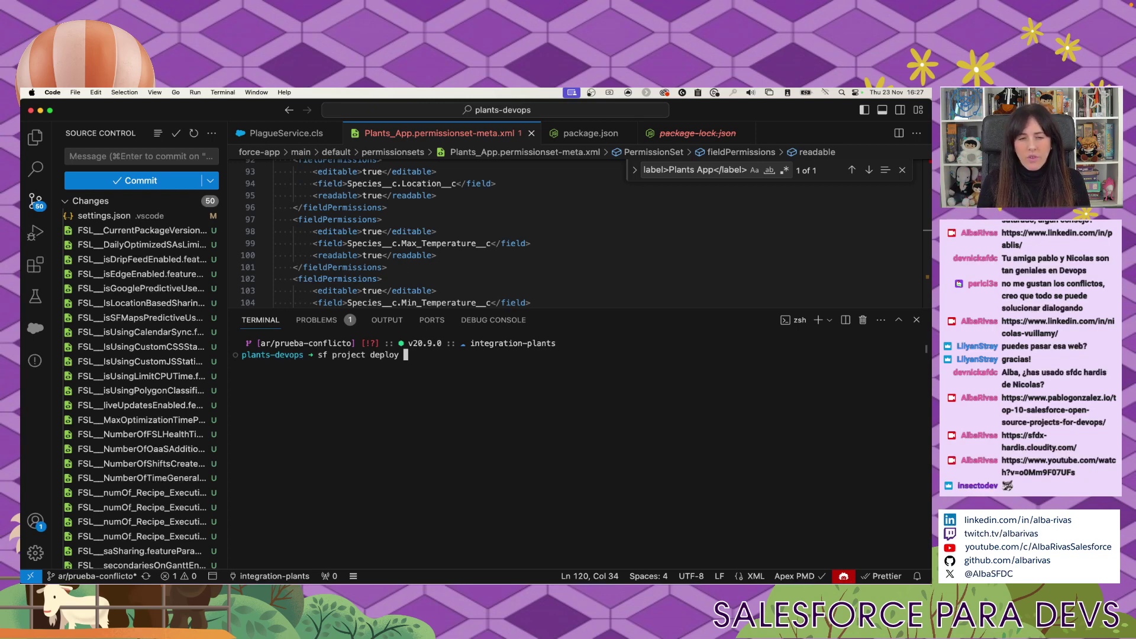
key(Return)
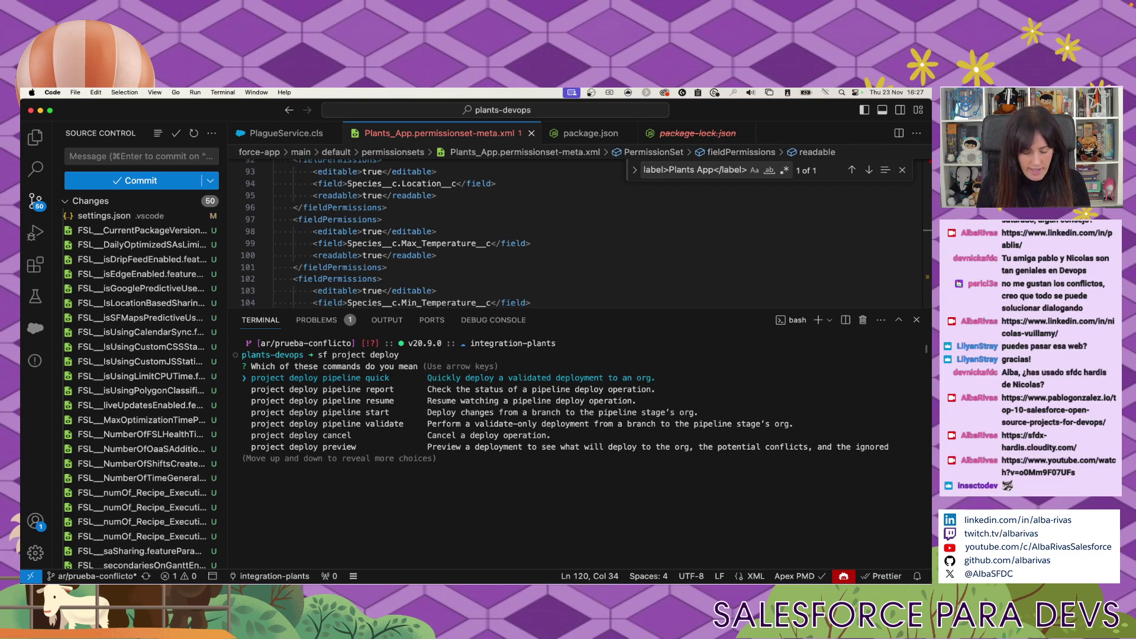
key(ctrl+c)
text(sf)
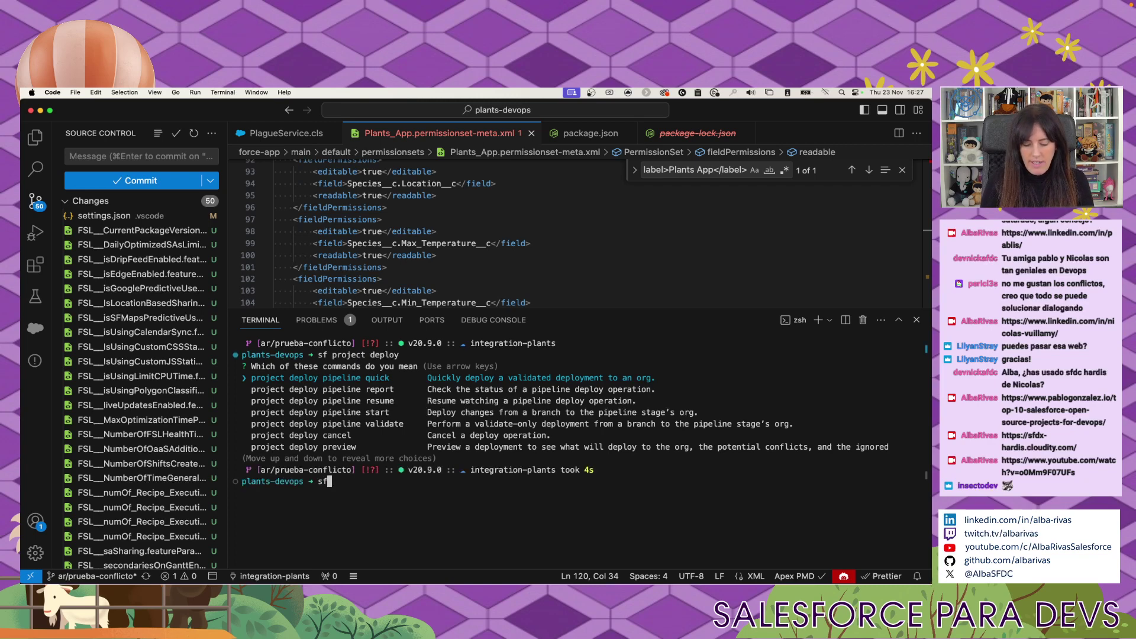
text( project deploy start)
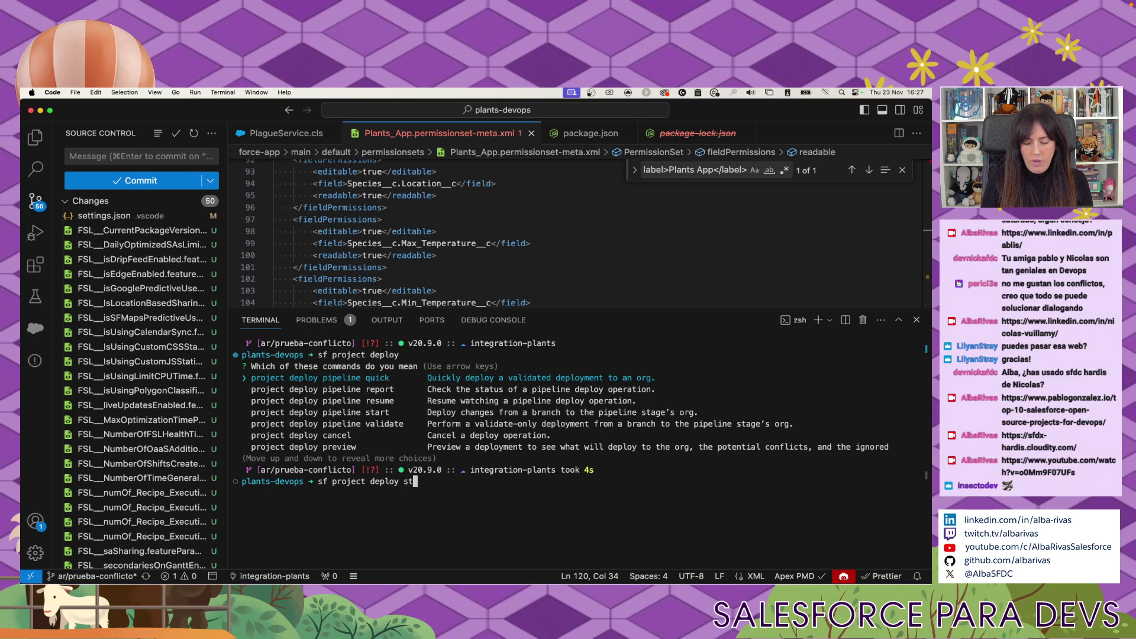
Delete the junk lines below the Plants App label in Plants_App.permissionset-meta.xml.
click(613, 237)
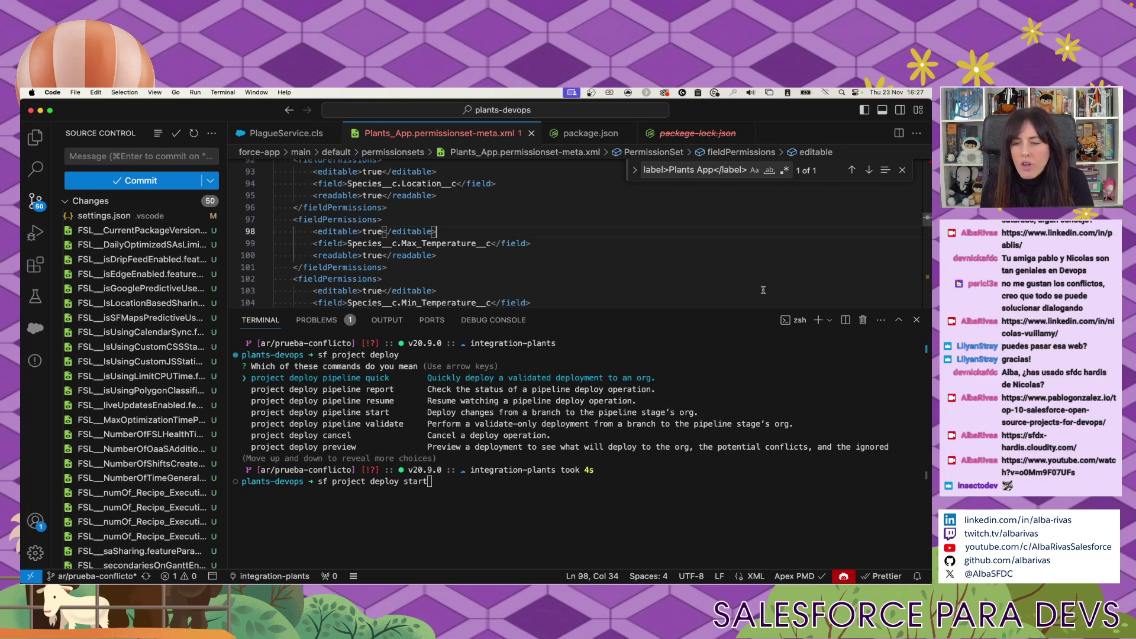
drag(684, 306, 679, 417)
scroll(574, 322, down, 10)
click(574, 322)
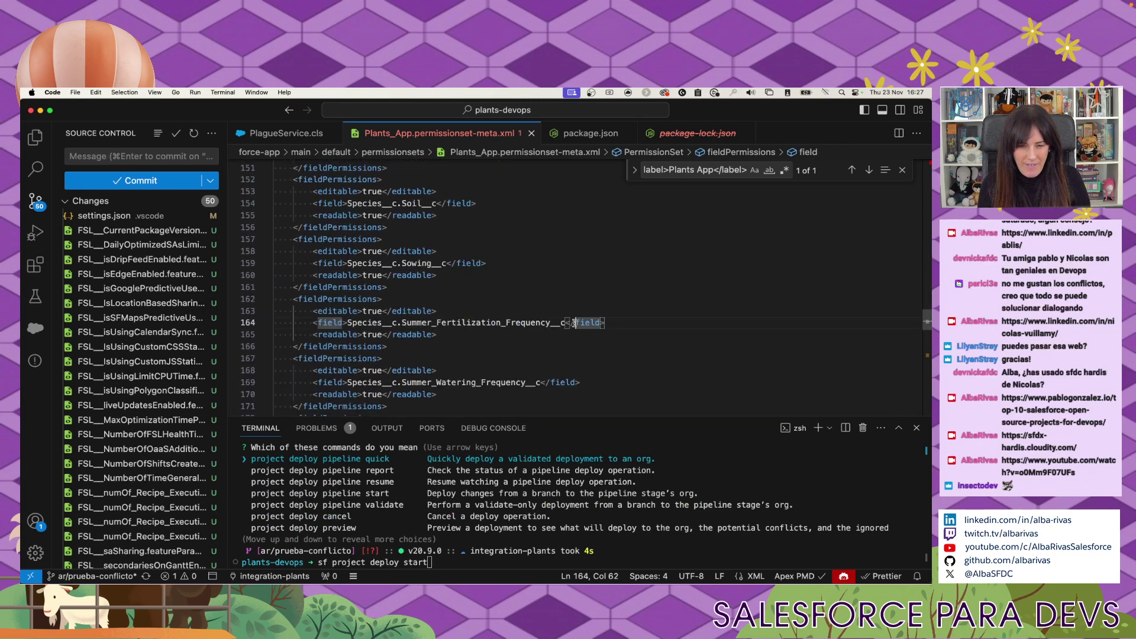
scroll(574, 322, down, 6)
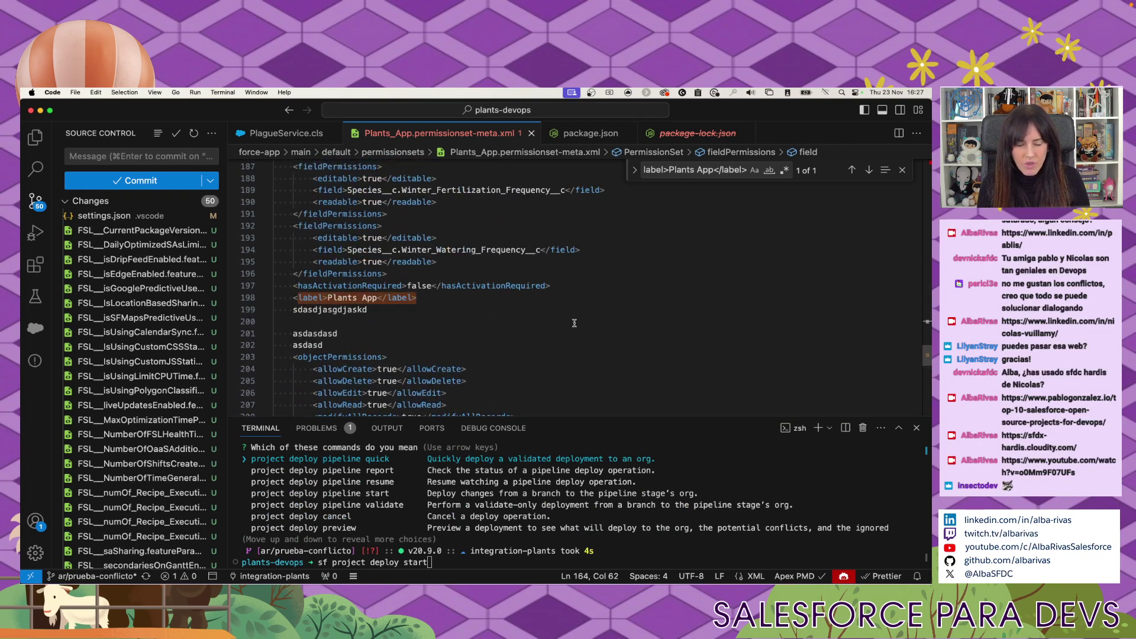
drag(324, 345, 273, 309)
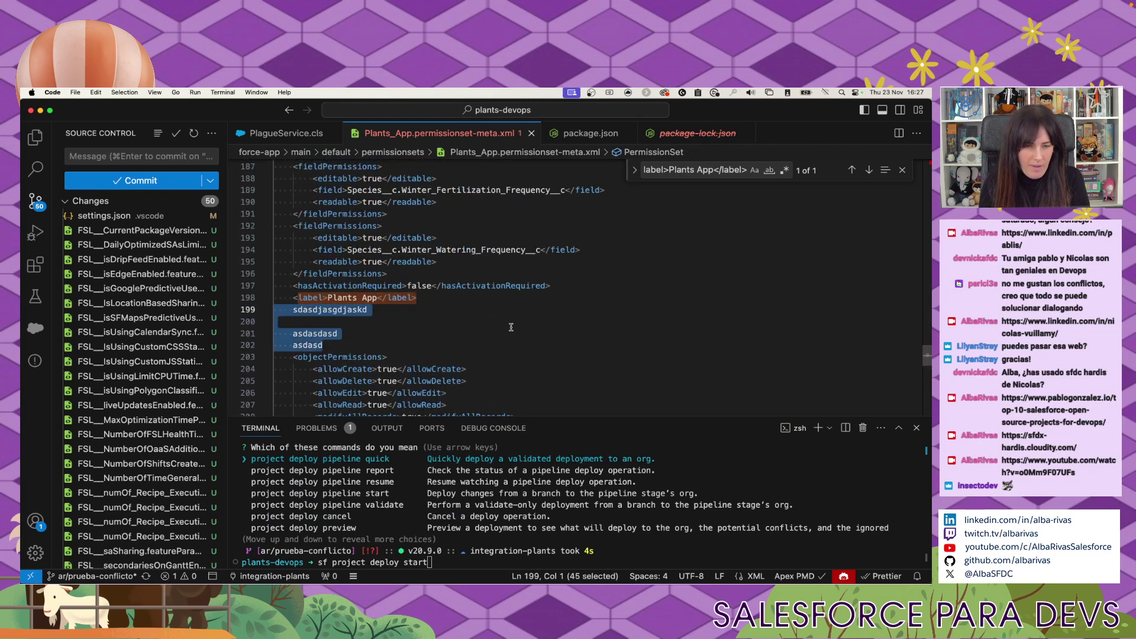
key(BackSpace)
key(BackSpace)
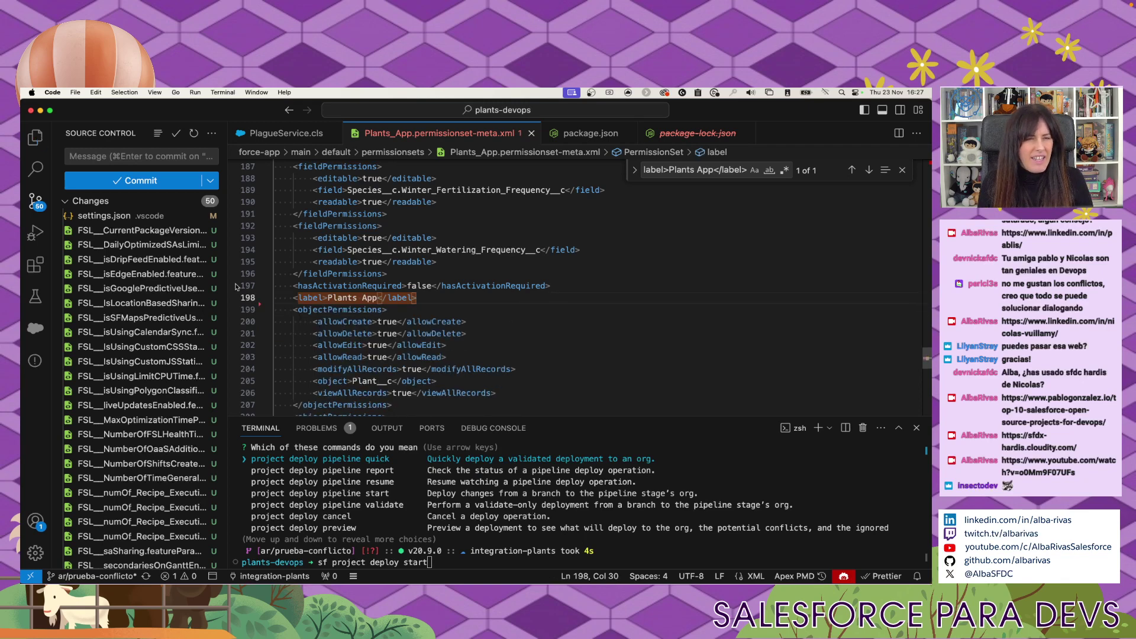
Discard all 49 untracked files from Source Control.
click(142, 230)
scroll(141, 355, down, 10)
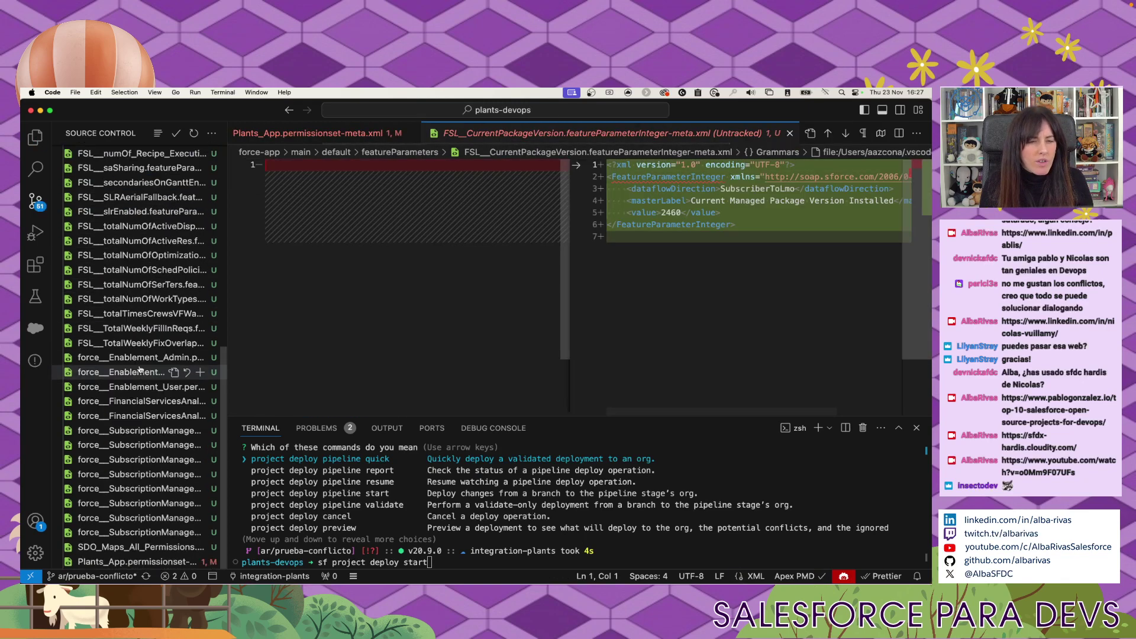
shift+click(138, 546)
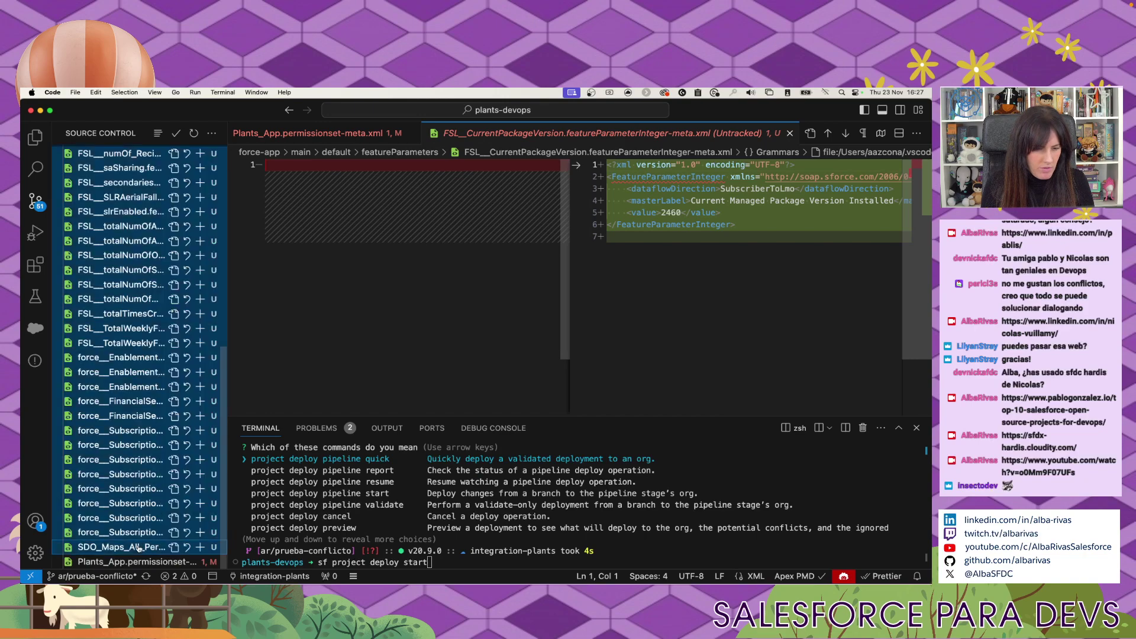
right_click(137, 546)
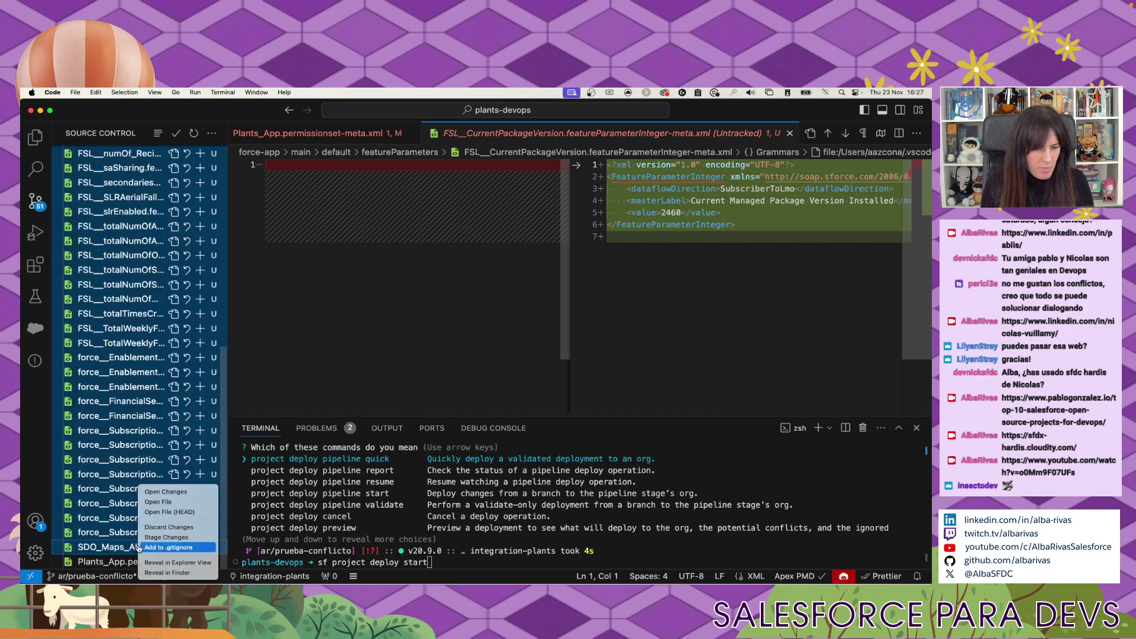
click(162, 528)
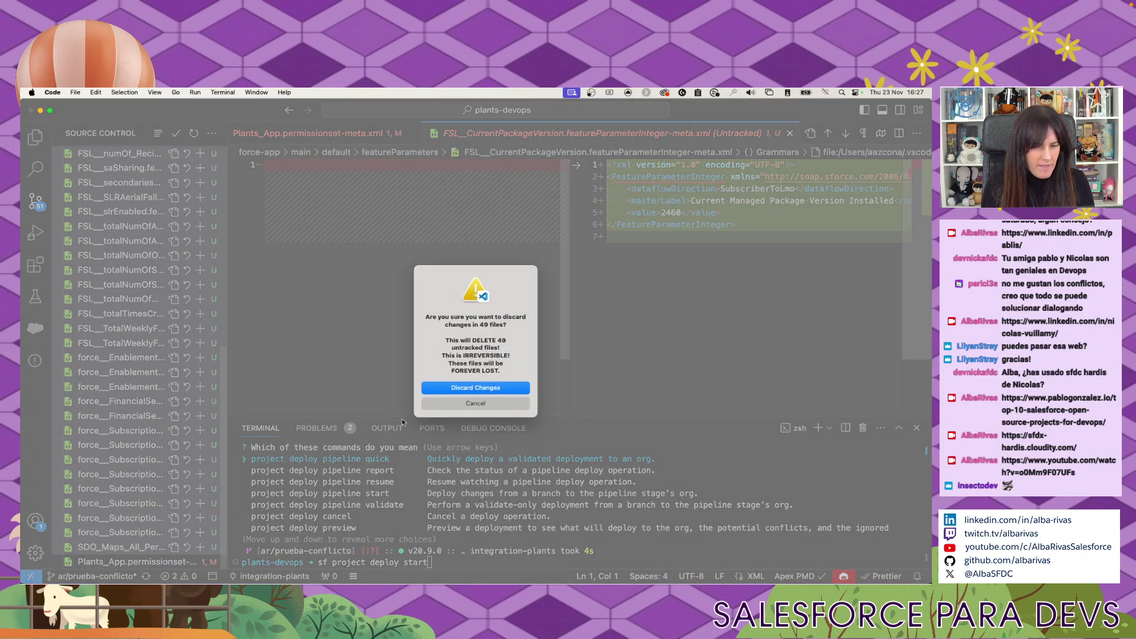
key(Return)
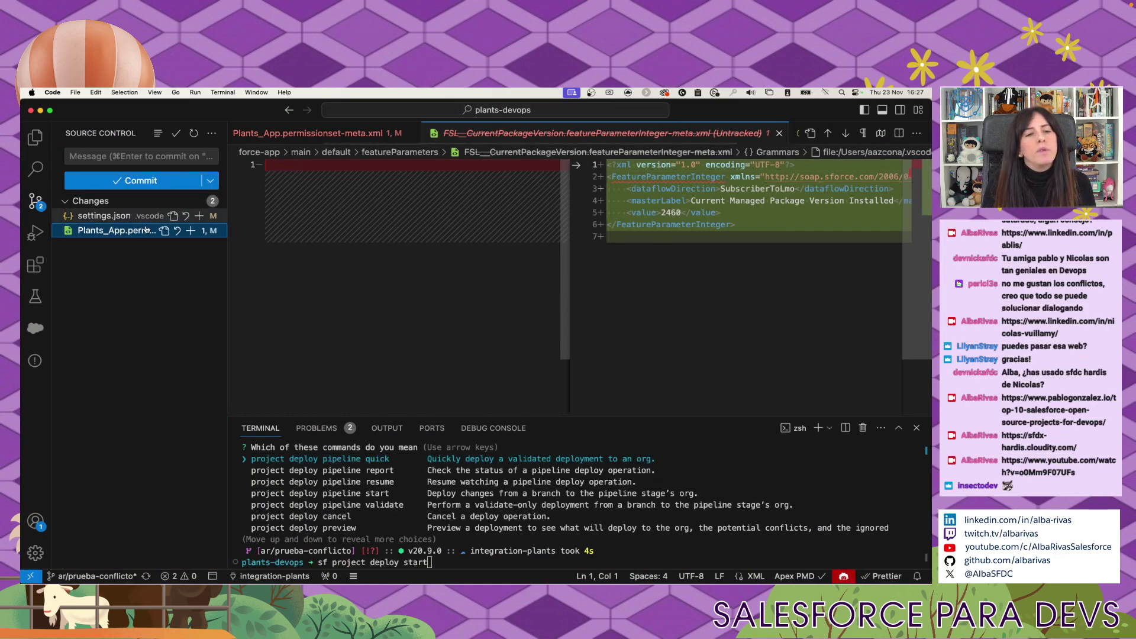
Close the permission set comparison and delete junk lines 199–202 again.
click(134, 230)
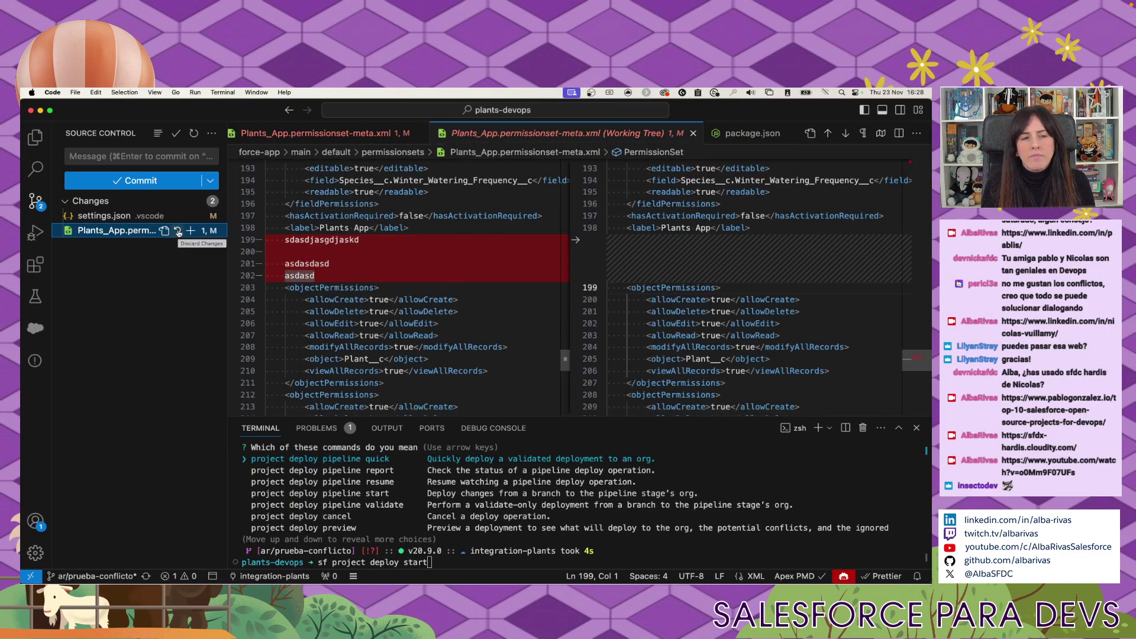
click(178, 231)
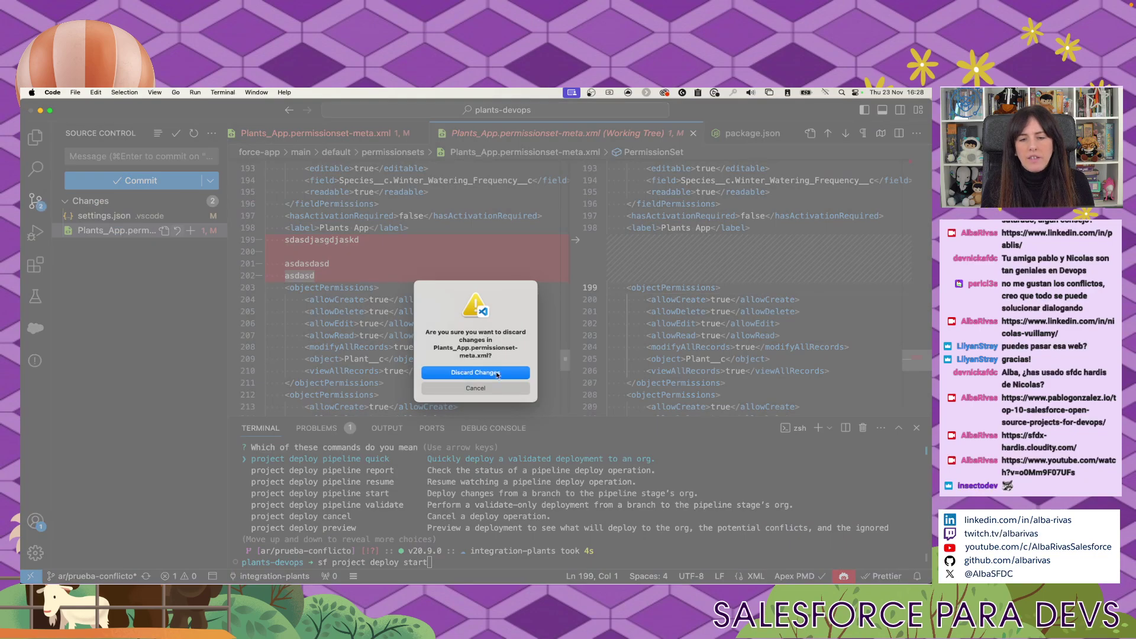
key(Escape)
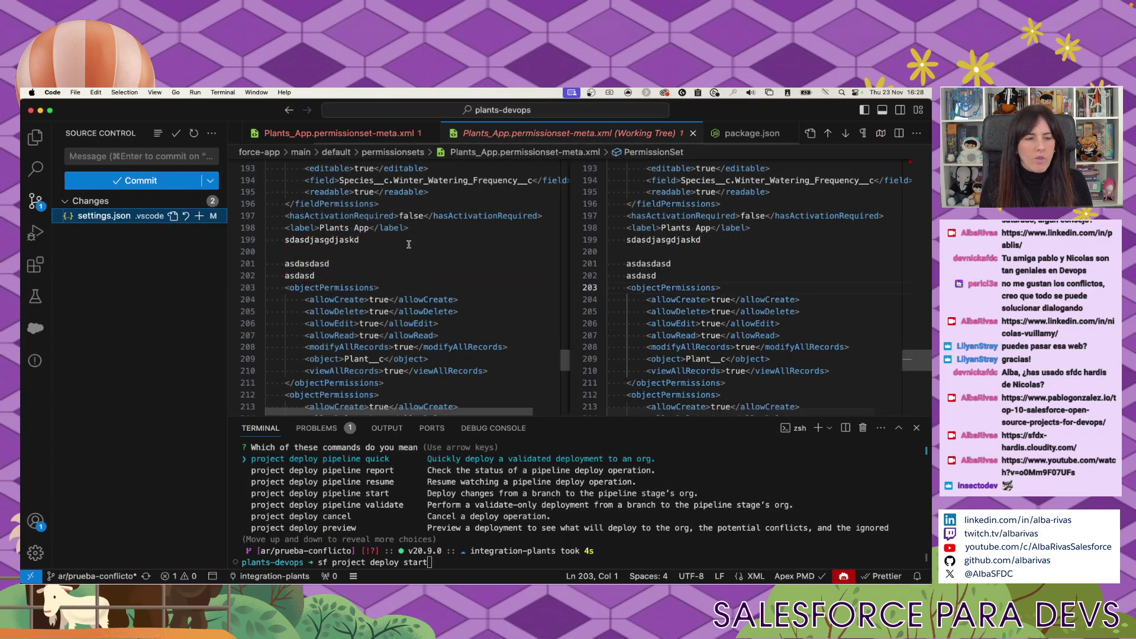
drag(319, 276, 224, 234)
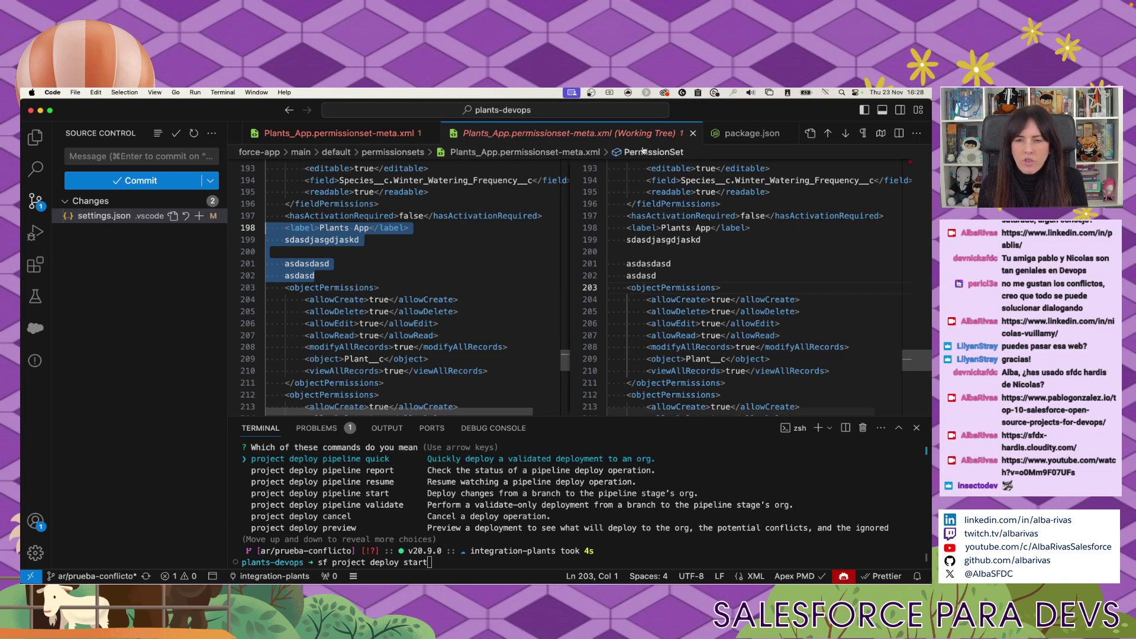
click(693, 133)
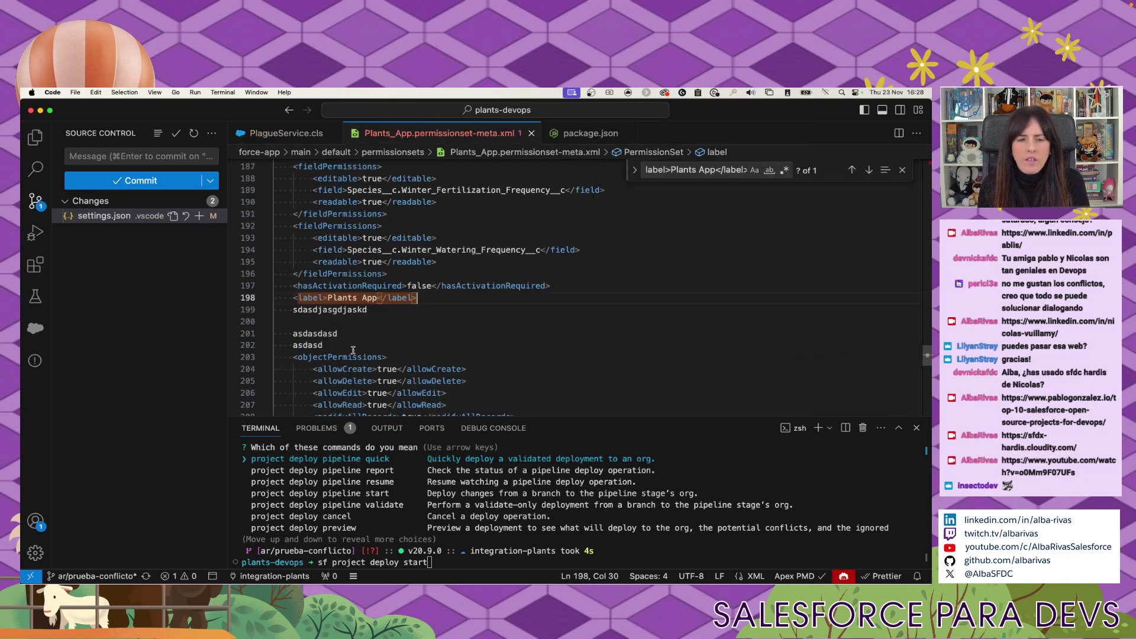
drag(351, 348, 259, 318)
key(BackSpace)
key(BackSpace)
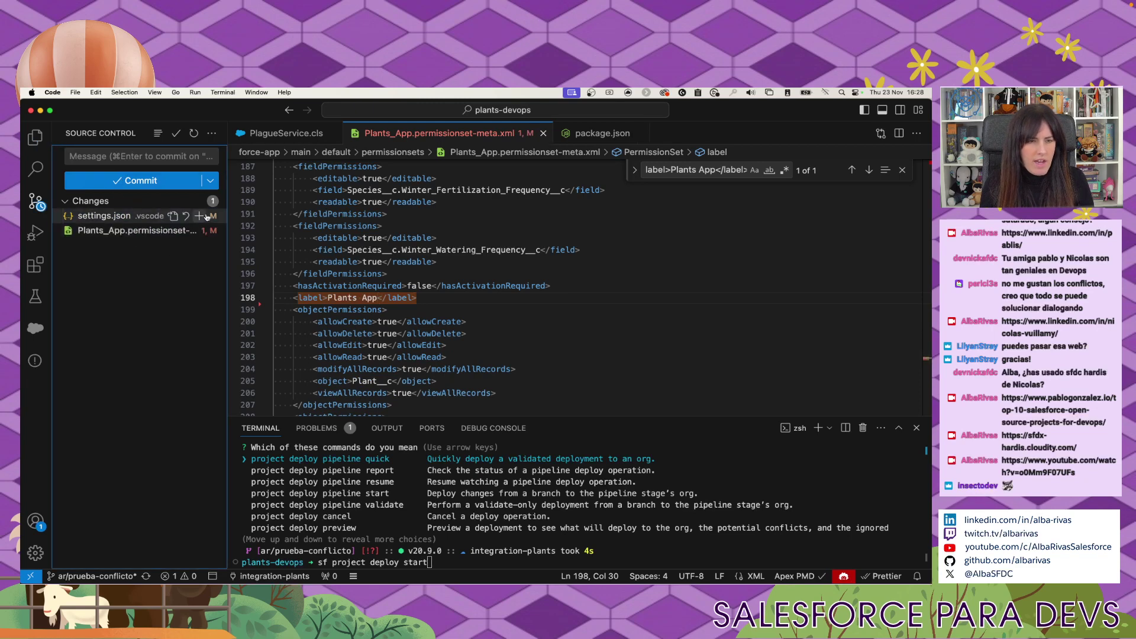
Discard the .vscode/settings.json changes, leaving only the Plants_App permission set to commit.
click(137, 216)
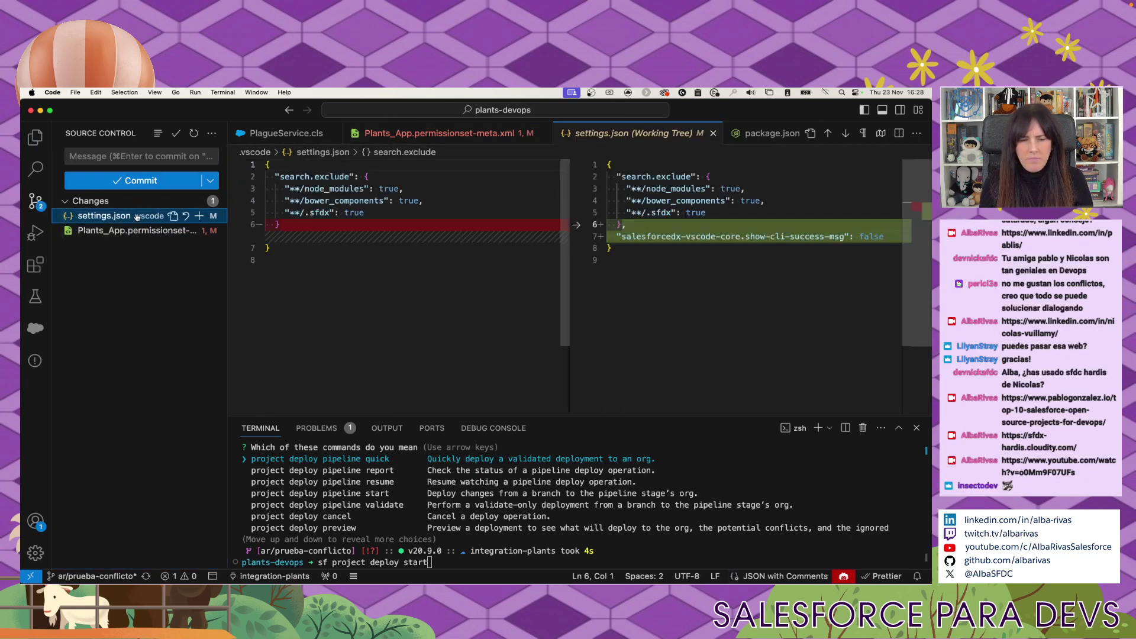
right_click(131, 216)
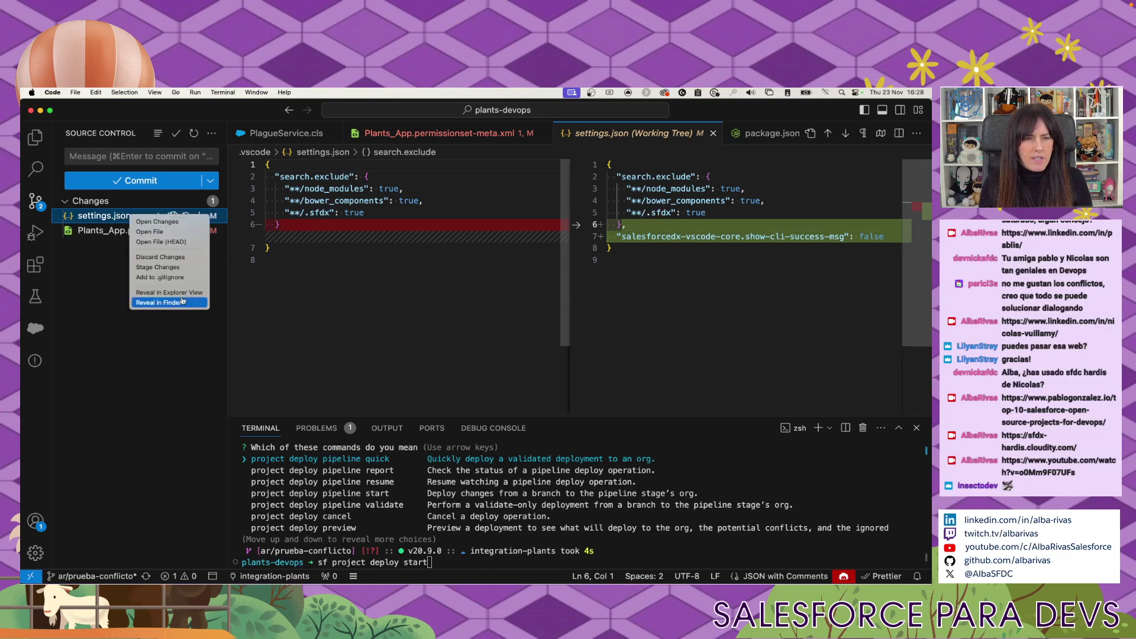
click(172, 257)
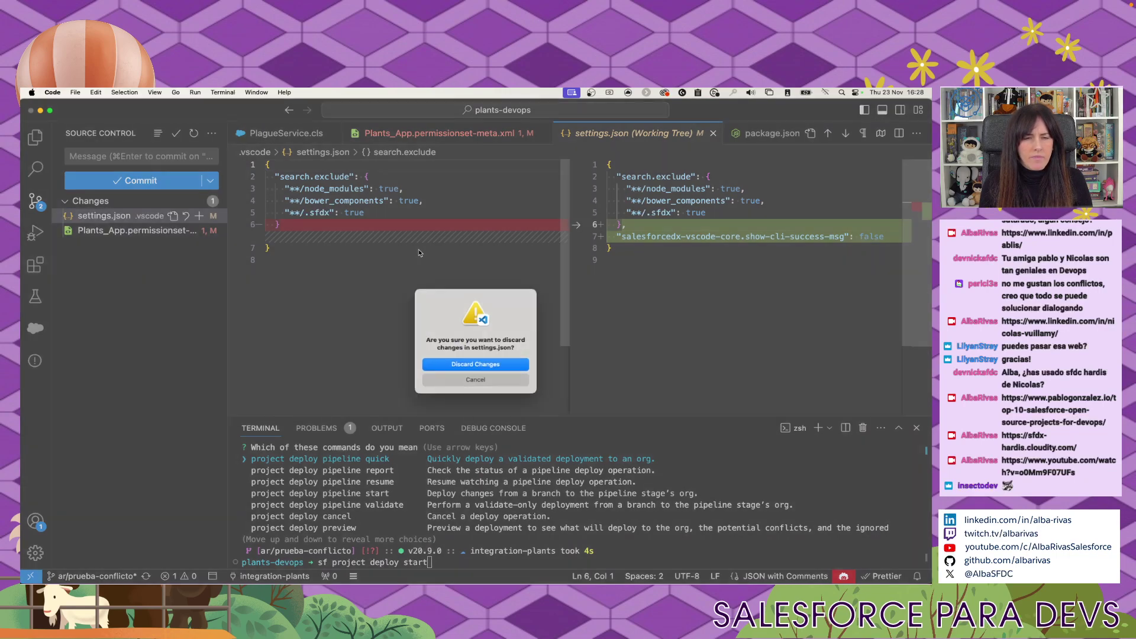
click(475, 366)
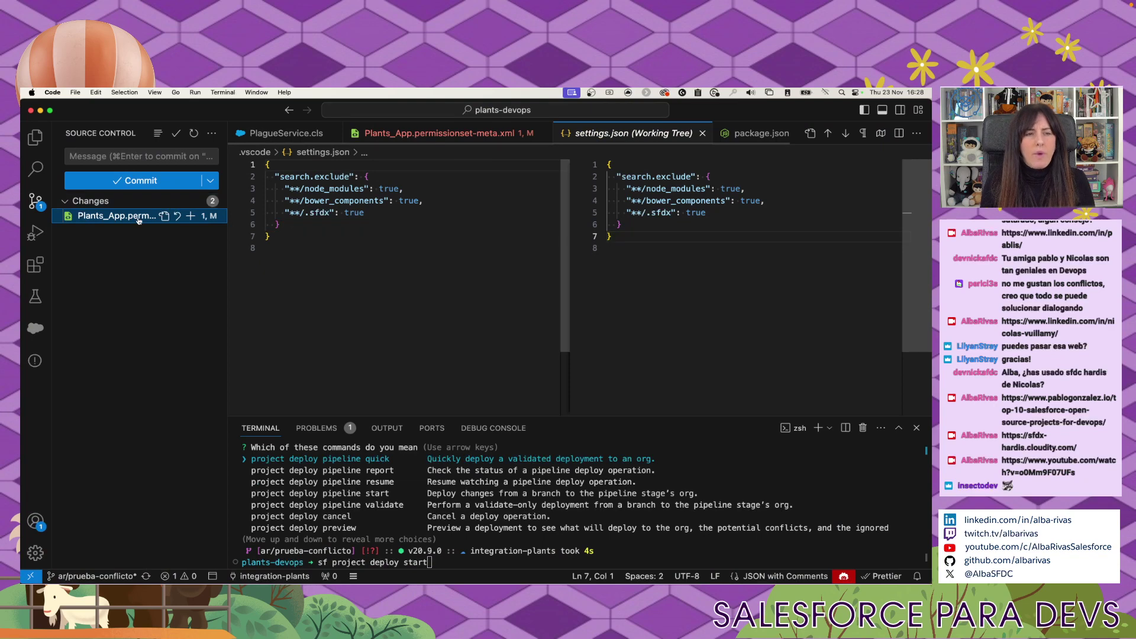
click(140, 155)
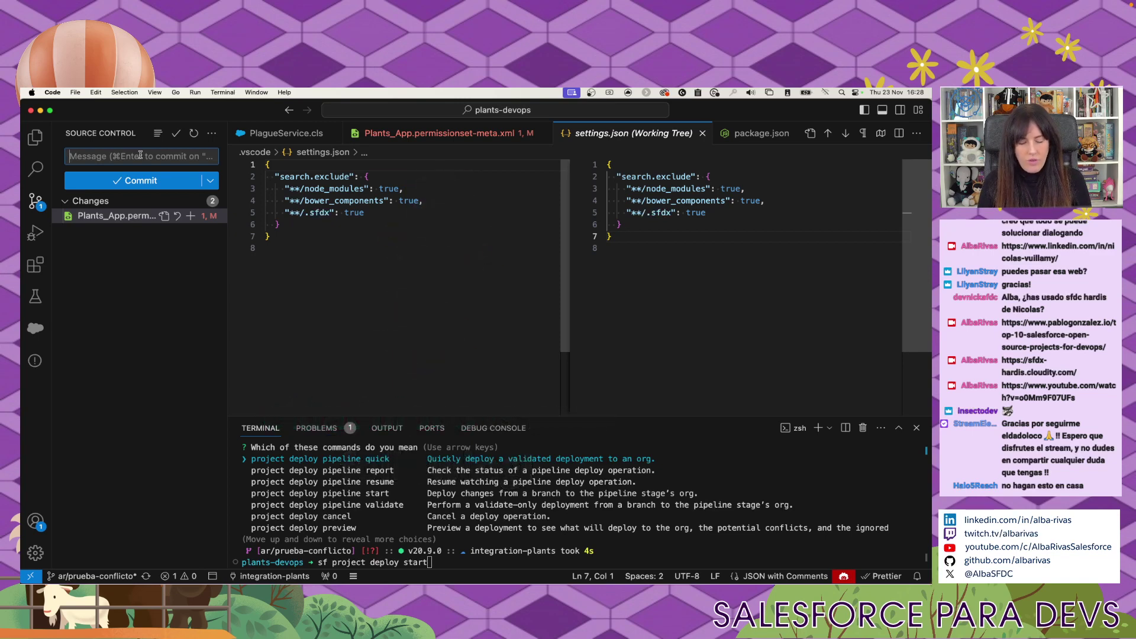
Commit the permission set fix as 'ñapa' and sync with origin/ar/prueba-conflicto.
text(ñapa)
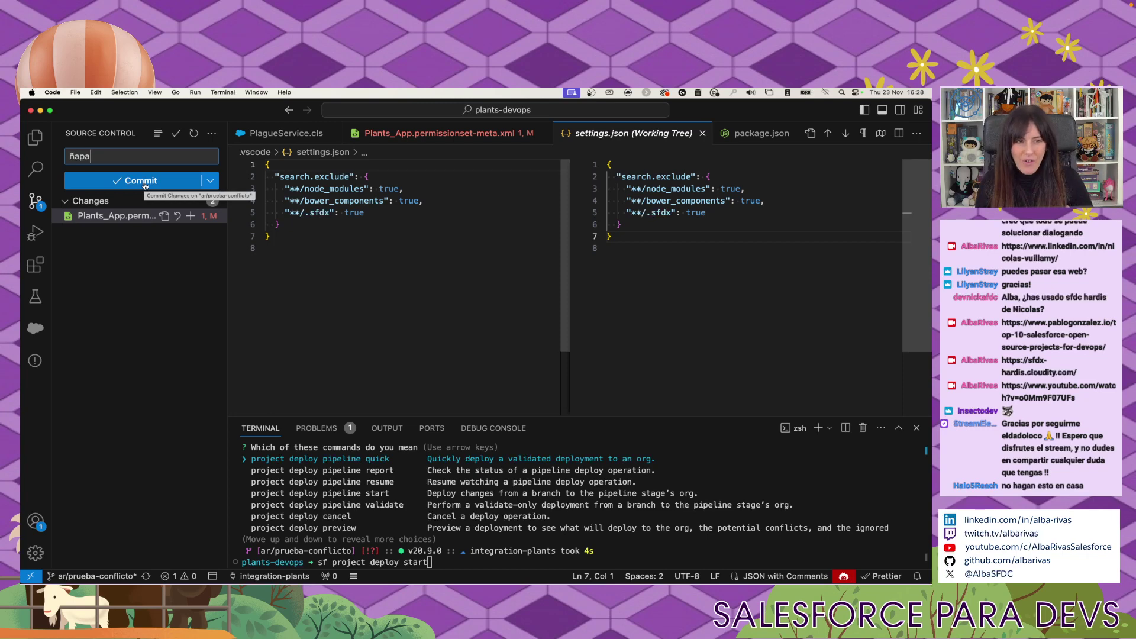
click(144, 182)
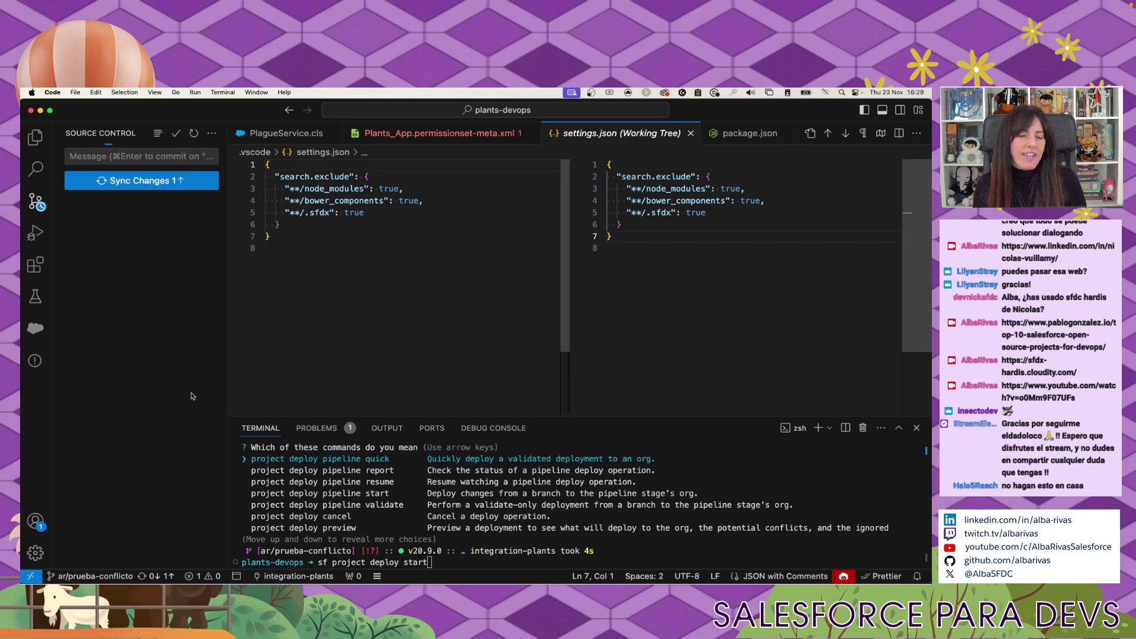
click(144, 181)
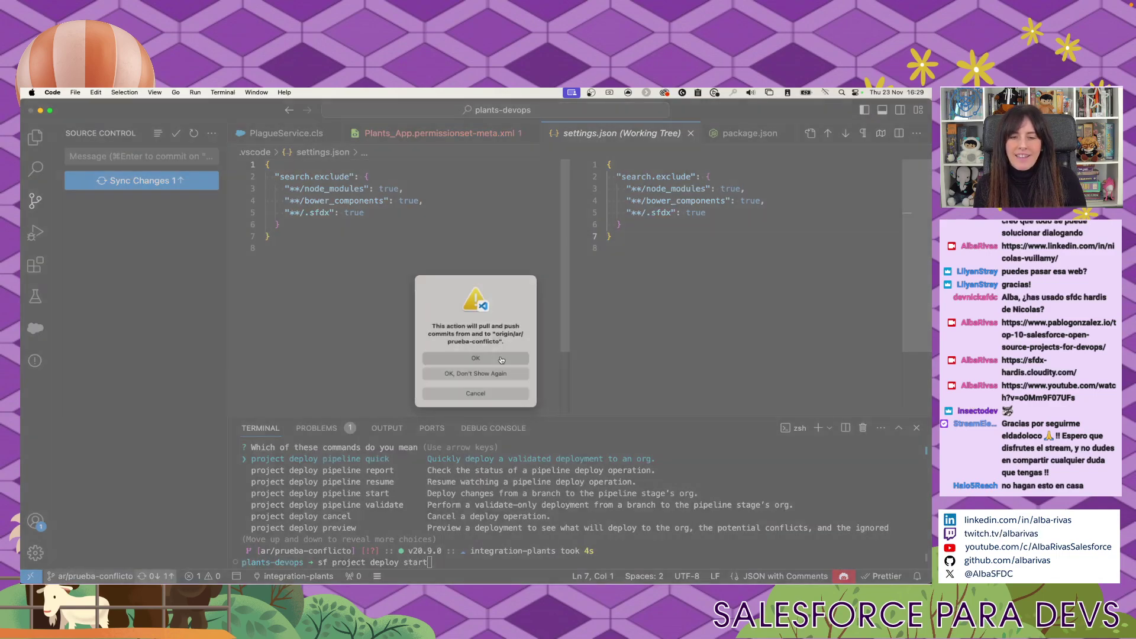
click(496, 373)
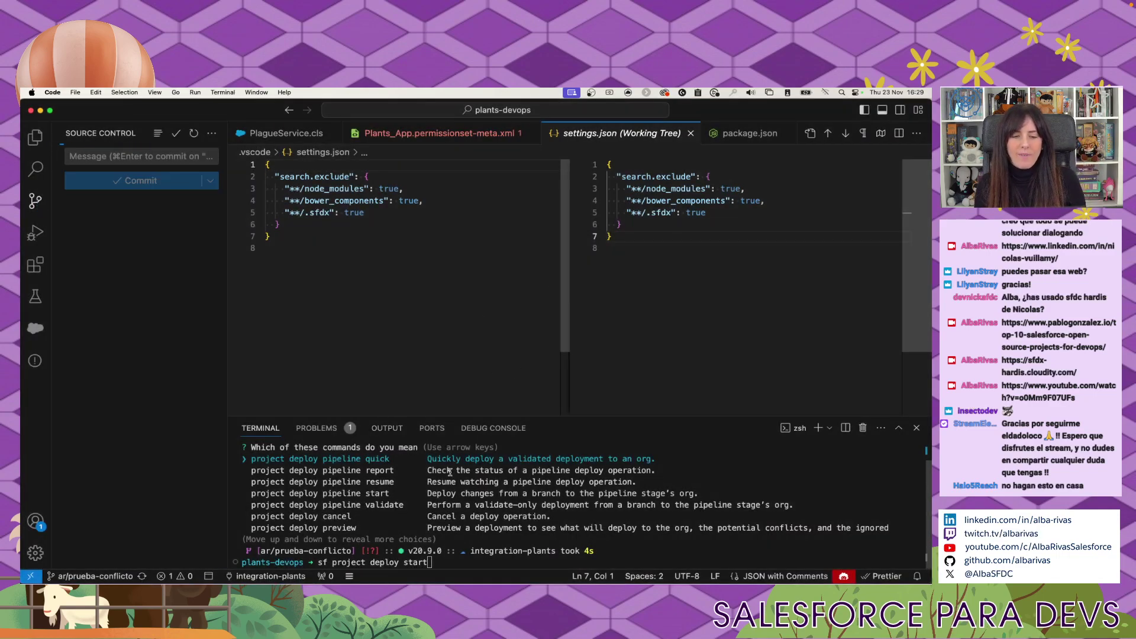
Close the Plants_App, settings.json, package.json and PlagueService.cls editor tabs.
click(520, 133)
click(491, 133)
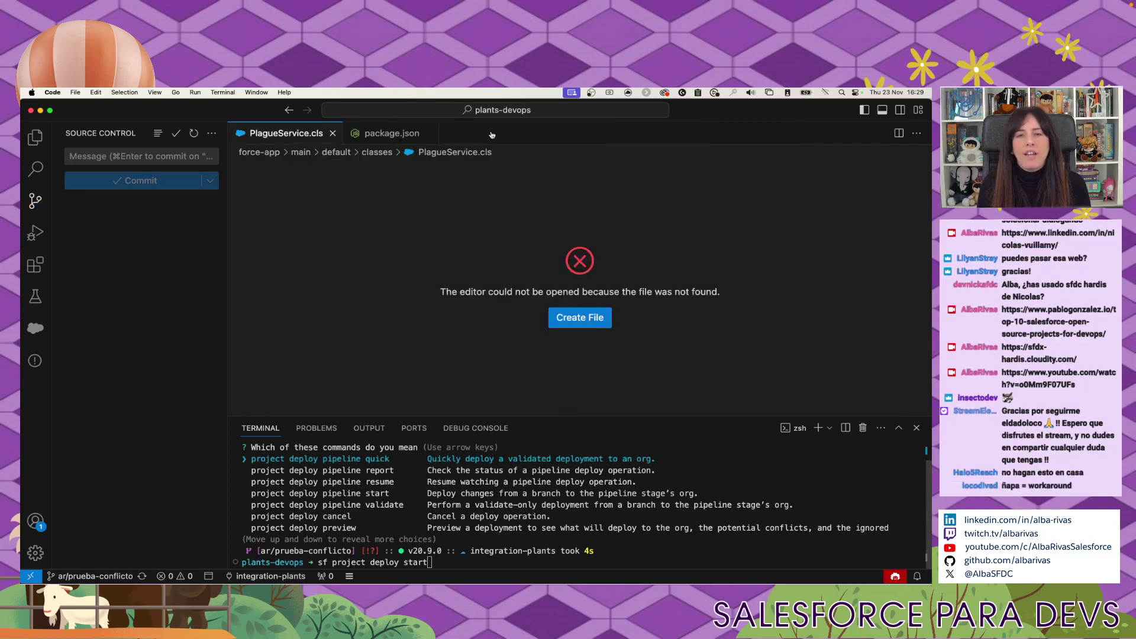
click(429, 134)
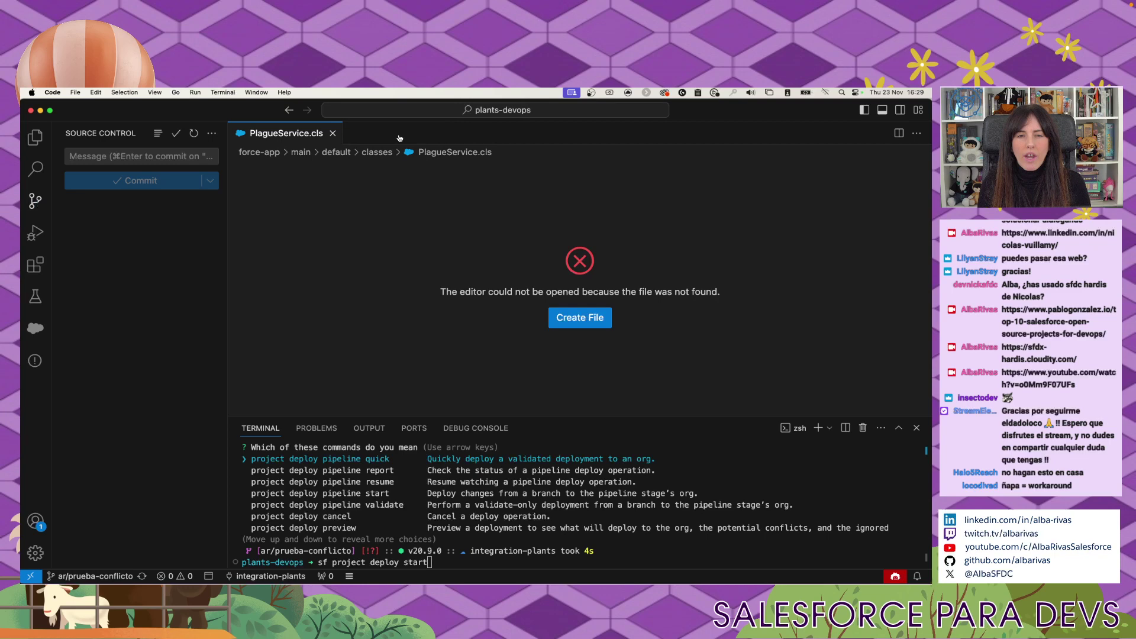
click(332, 133)
Run sf project deploy start in the terminal to deploy to integration-plants.
click(471, 536)
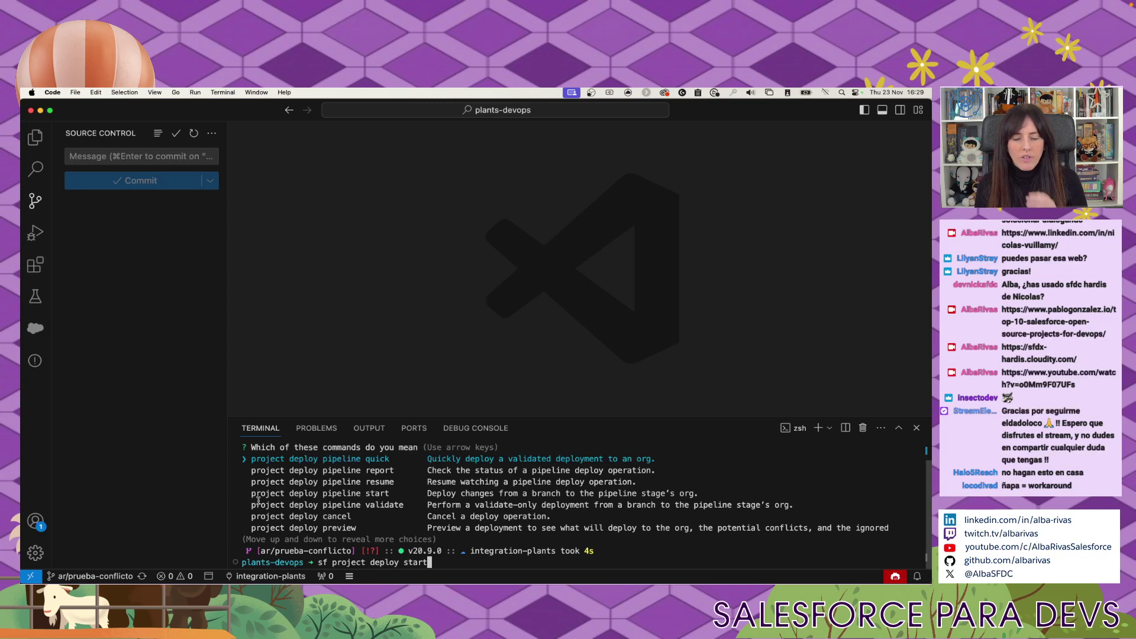
mouse_move(285, 581)
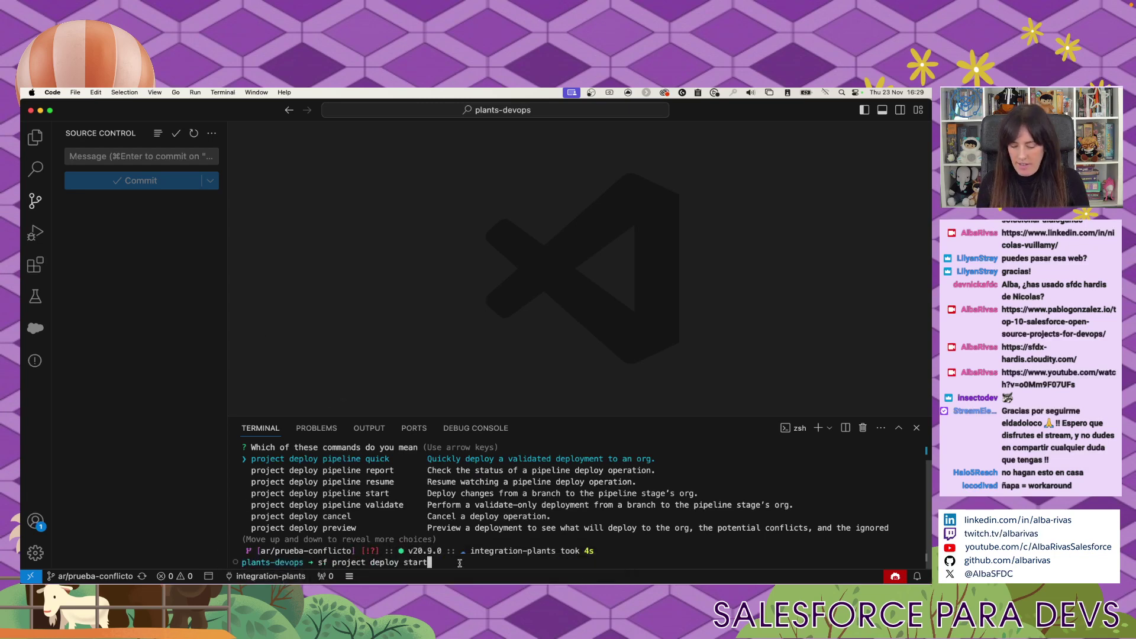
key(Return)
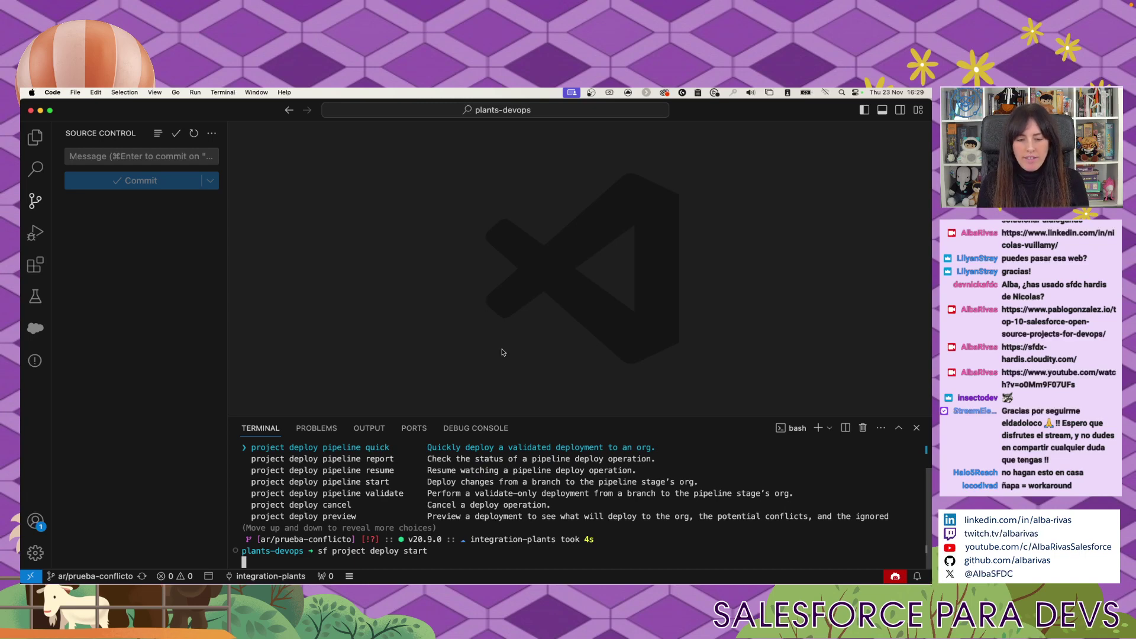
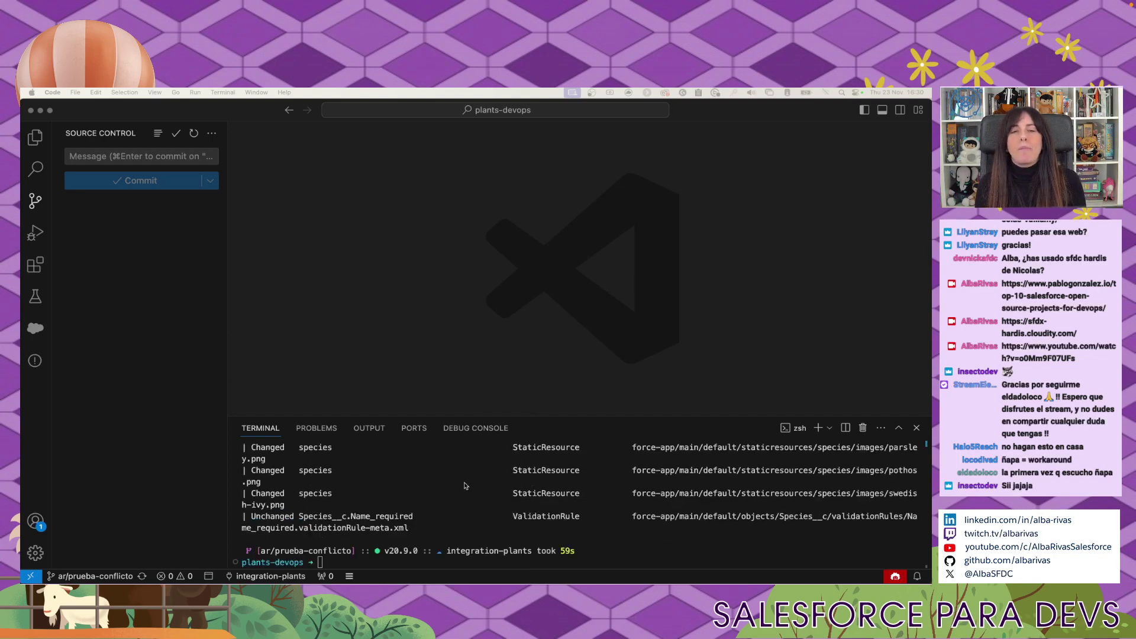
Switch the sidebar from Source Control to Explorer to list the plants-devops files.
scroll(464, 485, up, 5)
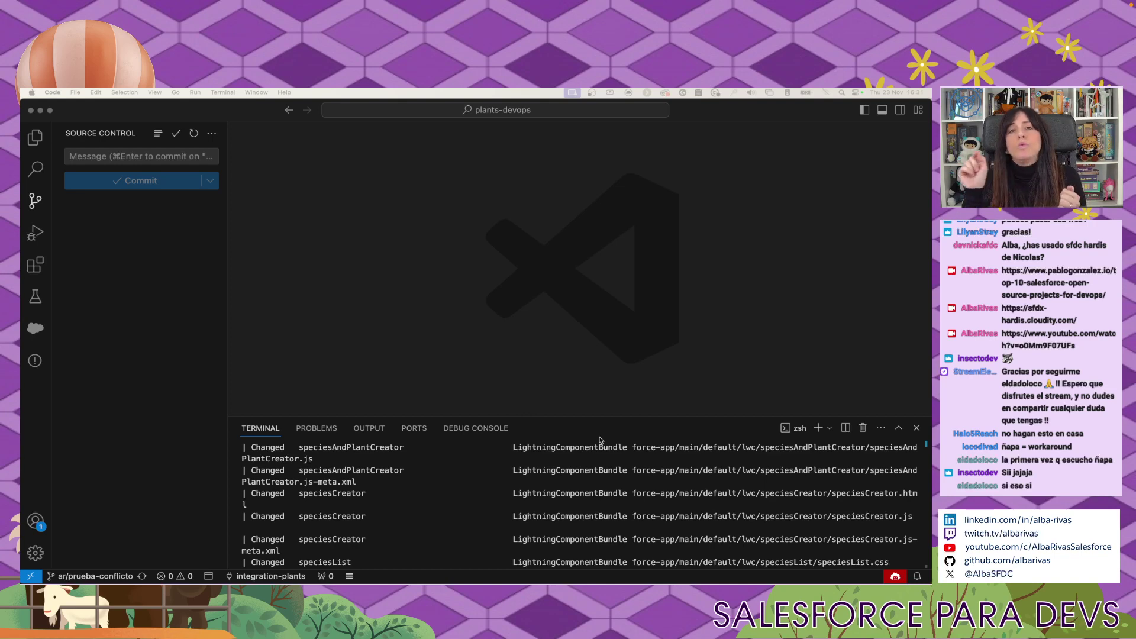
click(38, 134)
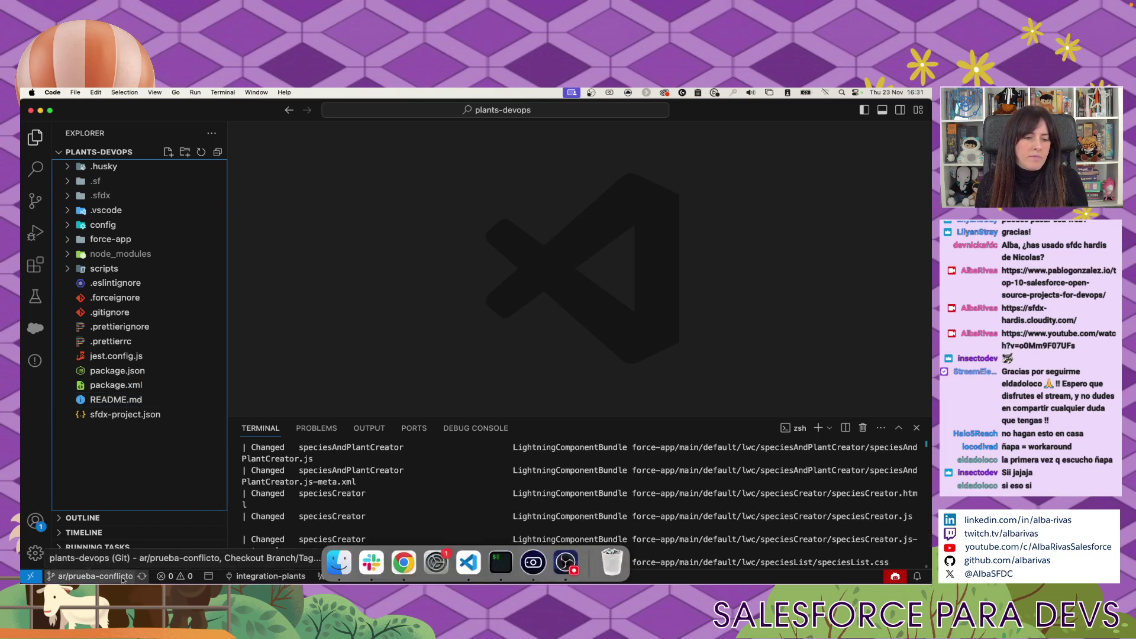
Sync ar/prueba-conflicto with its remote, then run git checkout integration in the terminal.
click(143, 577)
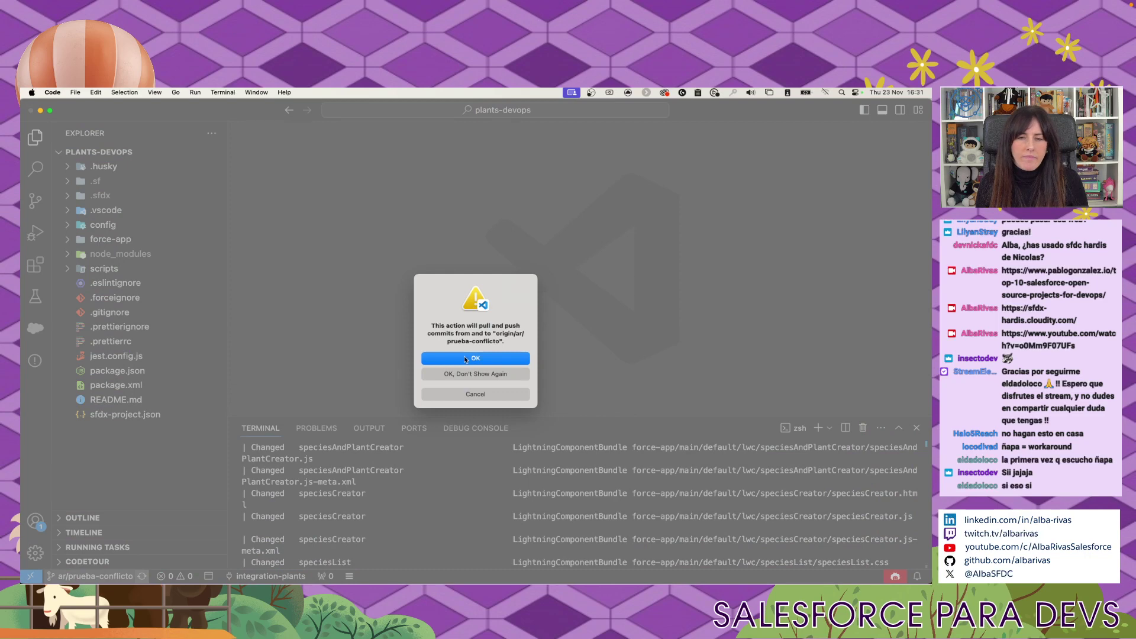
click(465, 359)
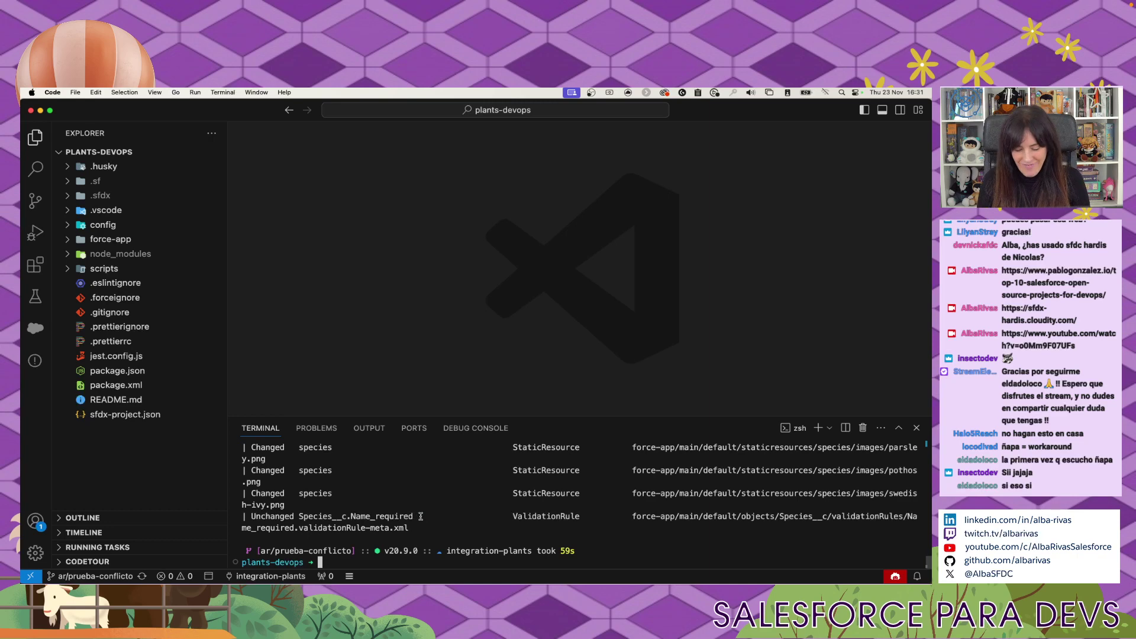
text(git chekcout)
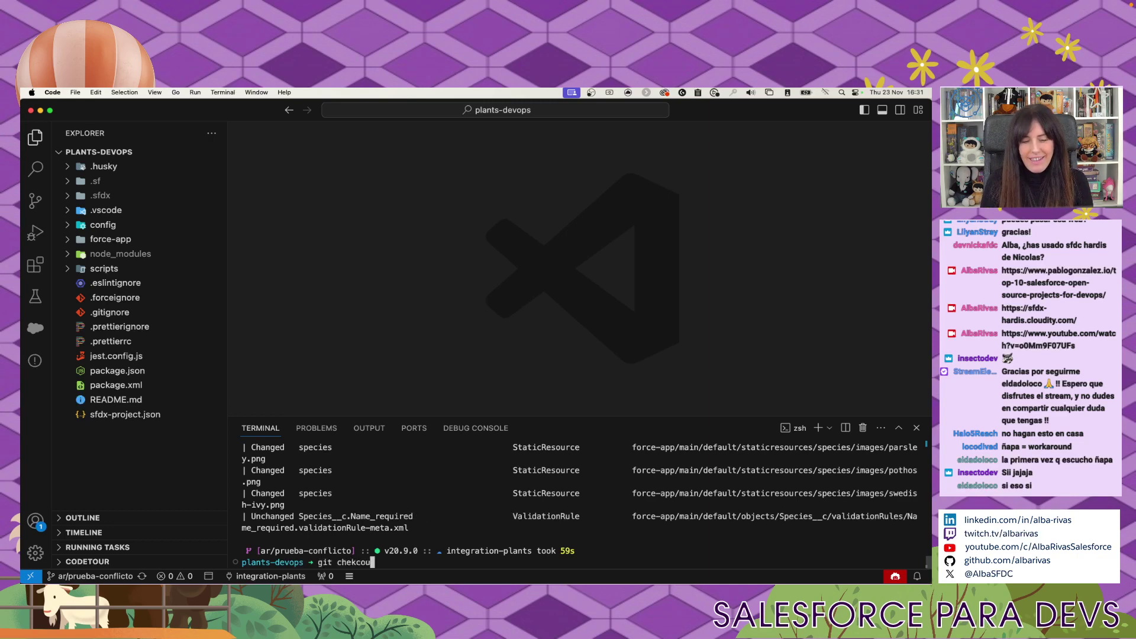
key(BackSpace)
key(BackSpace)
key(BackSpace)
key(BackSpace)
key(BackSpace)
key(BackSpace)
text(c)
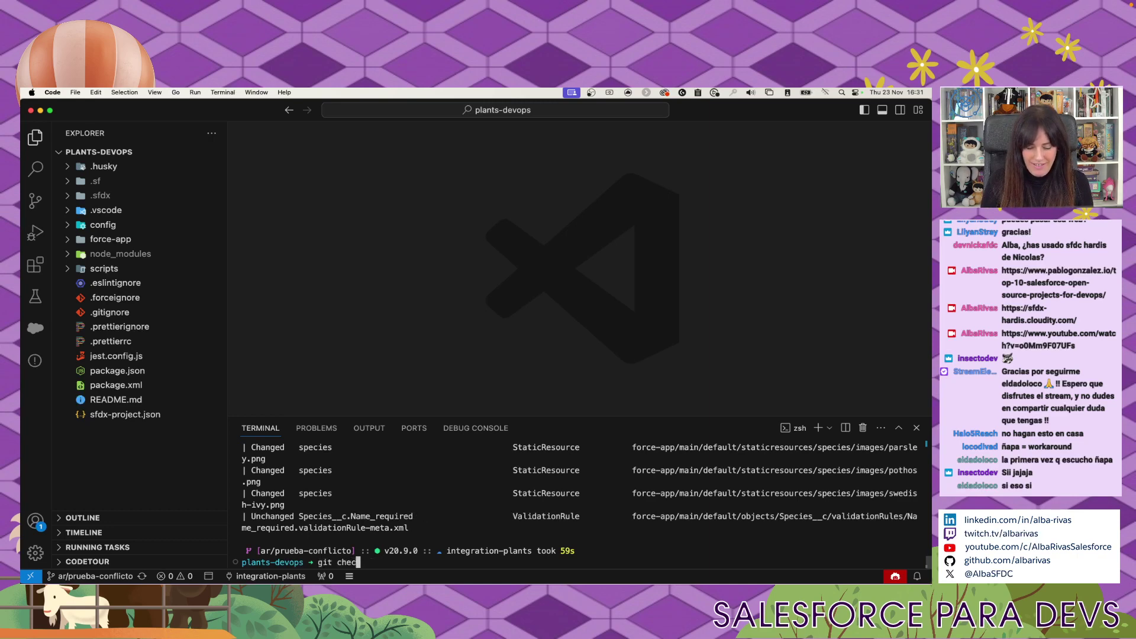
text(kout integration)
key(Return)
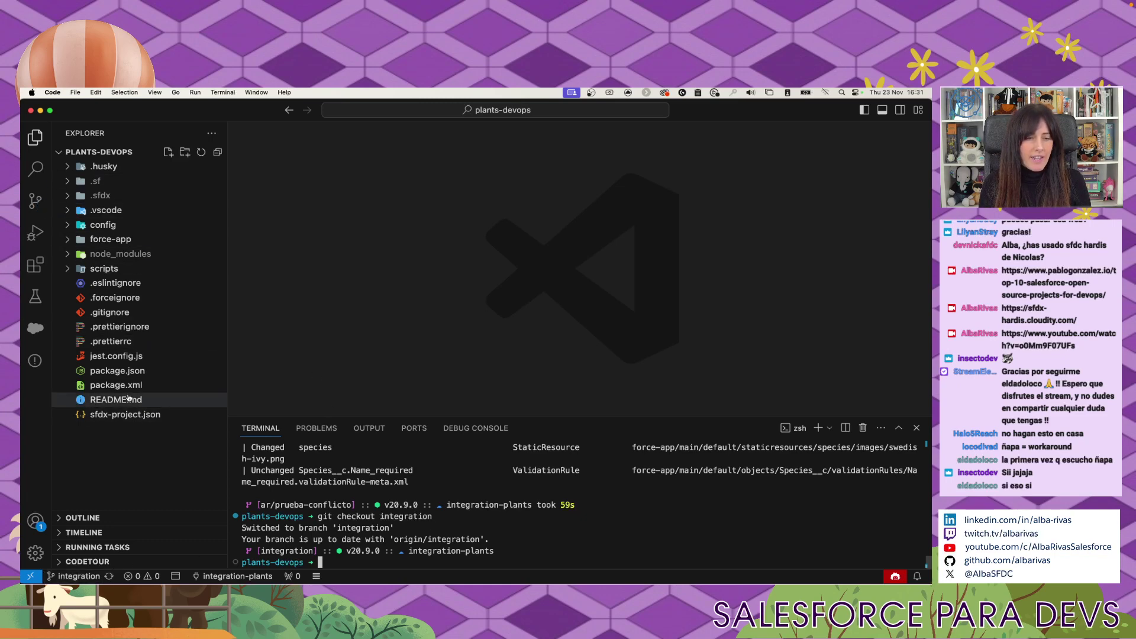
Open Plants_App.permissionset-meta.xml via Quick Open and select lines 193–206.
click(426, 249)
key(super+p)
text(permission)
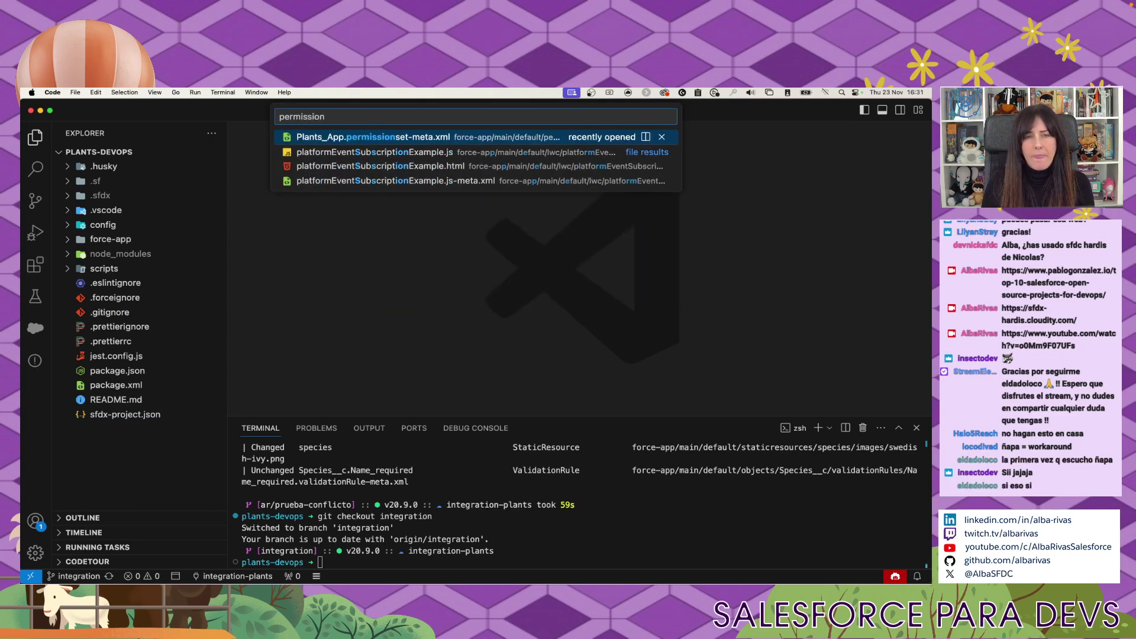
key(Return)
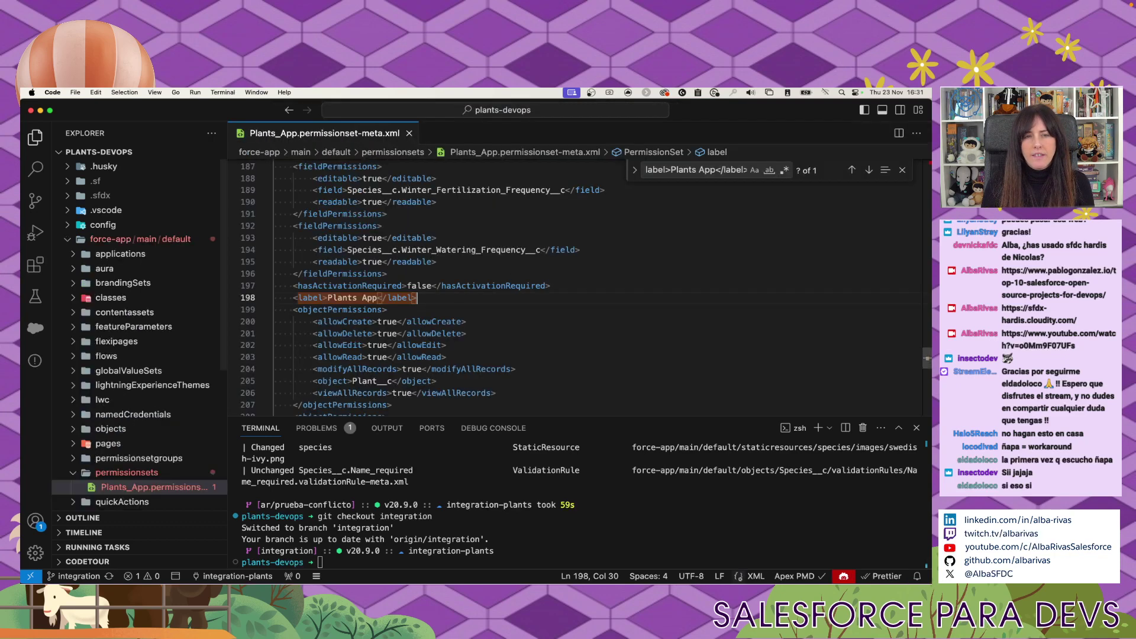
scroll(525, 318, down, 10)
scroll(526, 318, up, 10)
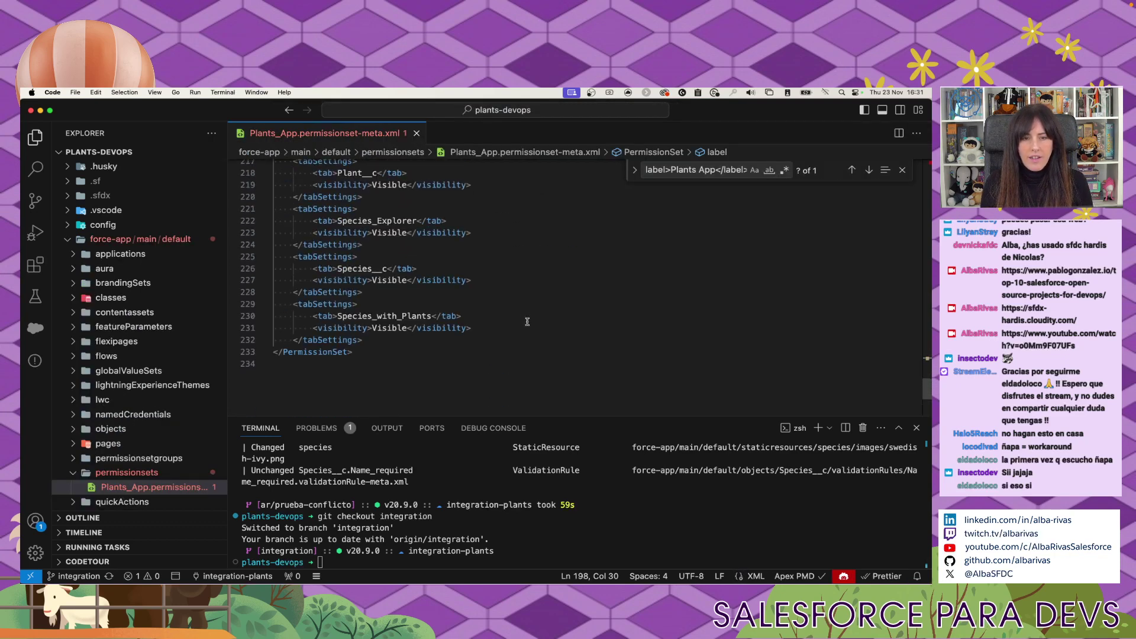
scroll(527, 321, up, 2)
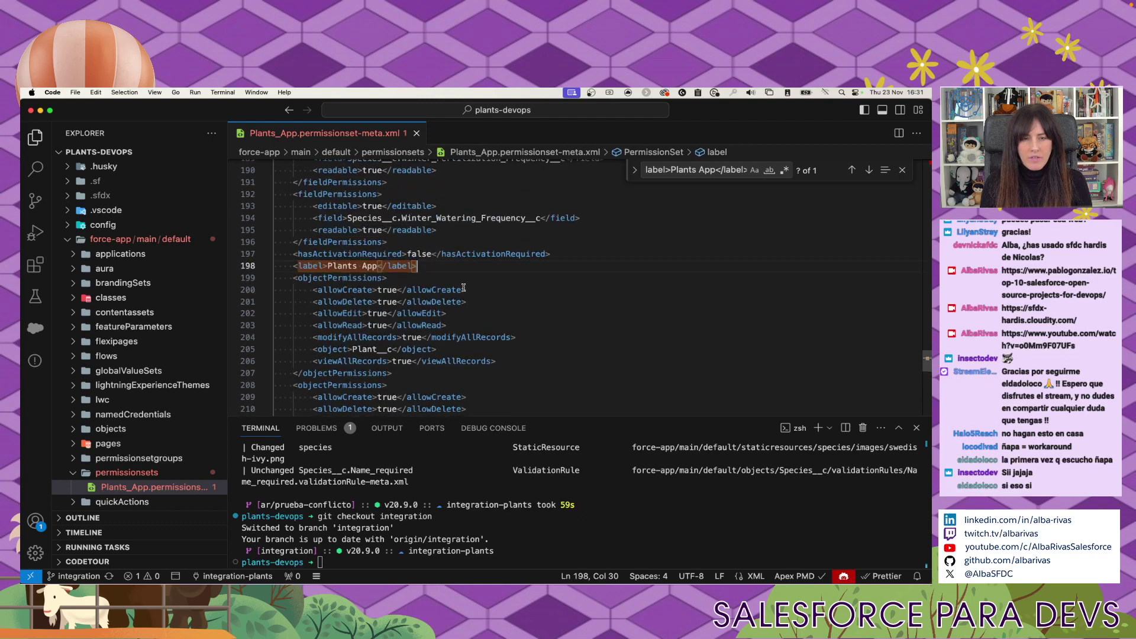
key(Left)
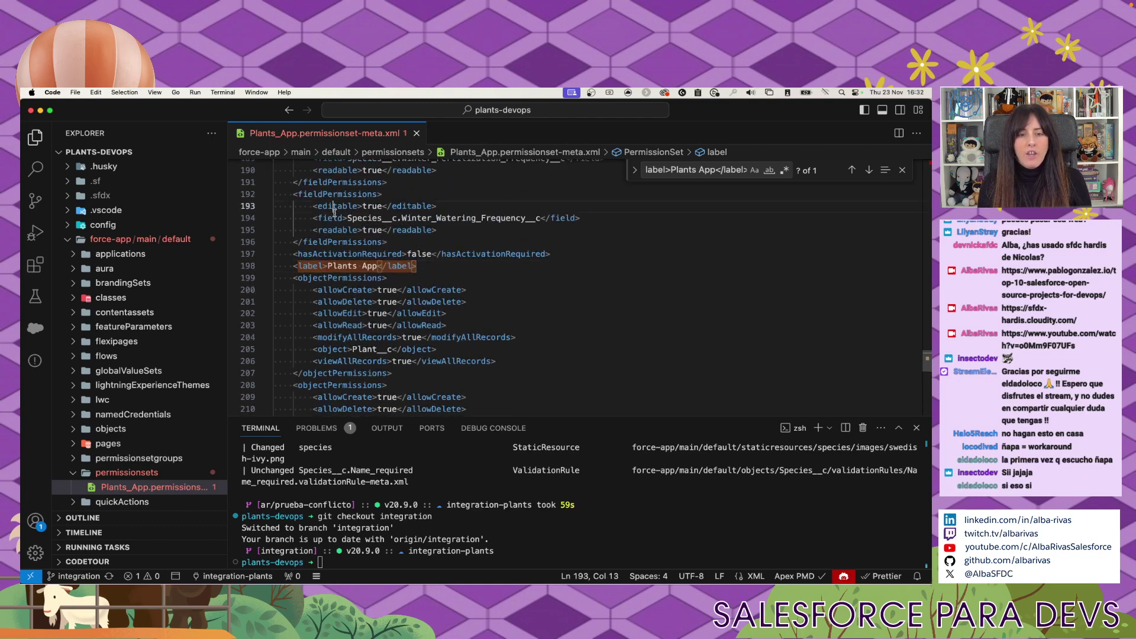
drag(332, 206, 357, 360)
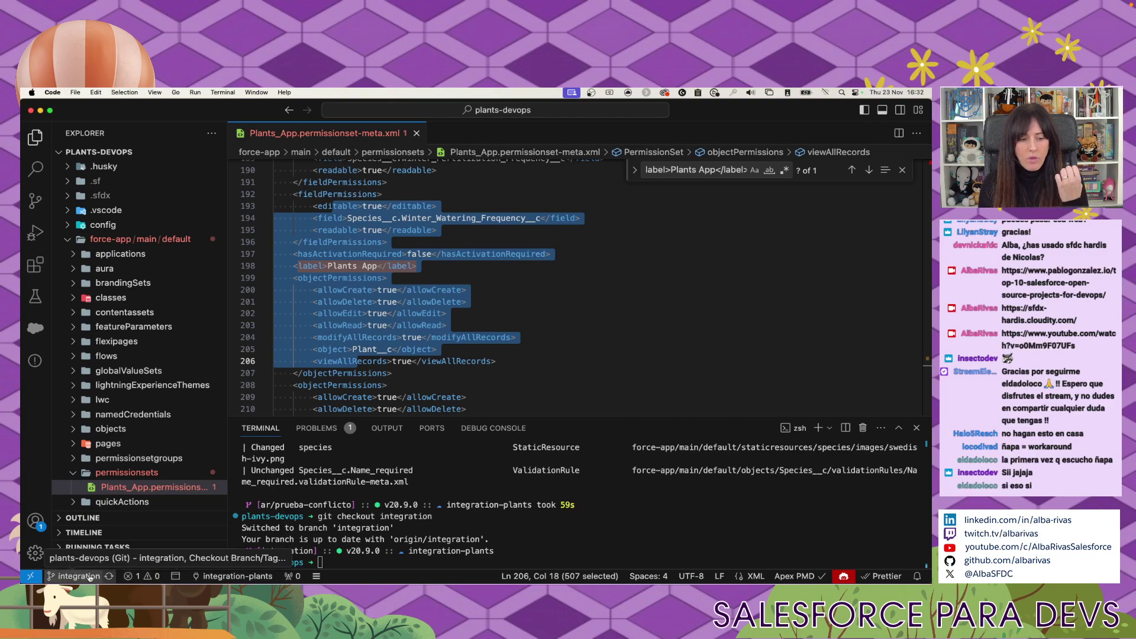
Sync the integration branch, then delete the stray junk lines 204–207 below the Plants App label.
click(109, 576)
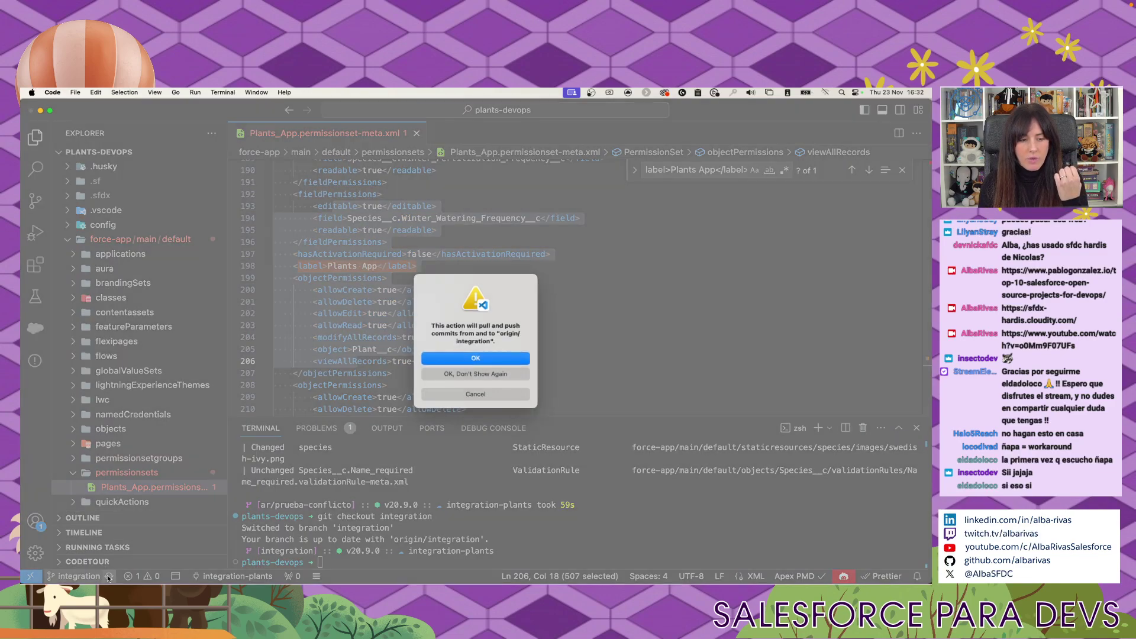
click(476, 358)
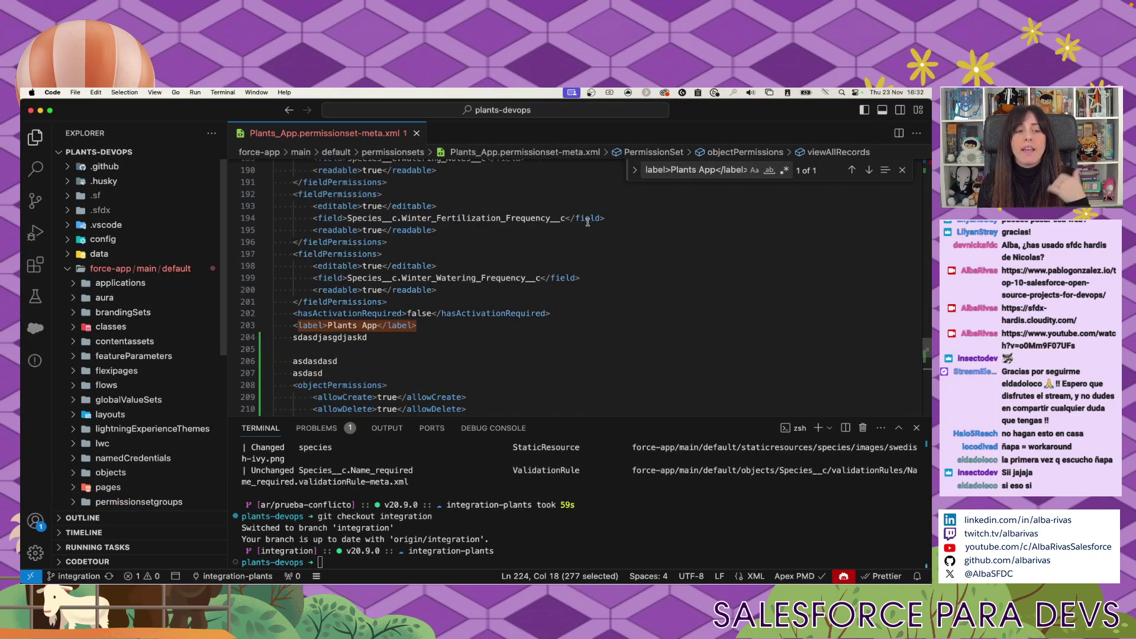
click(434, 338)
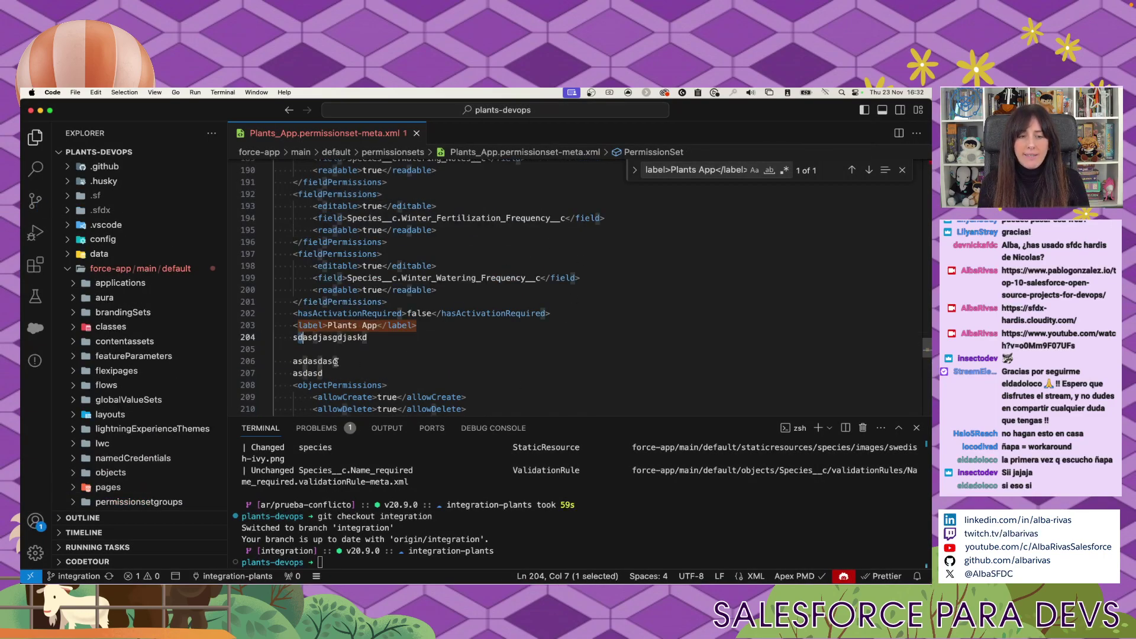
drag(349, 373, 255, 337)
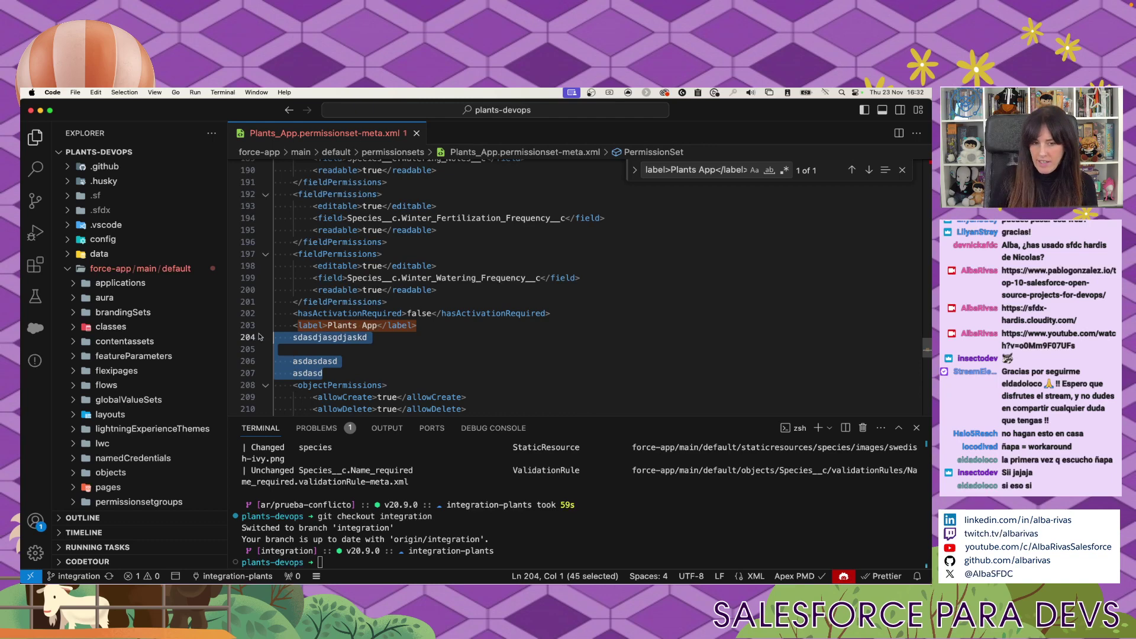
key(BackSpace)
key(BackSpace)
Commit the permission set fix with message 'chapuza' and sync it to origin/integration.
click(36, 201)
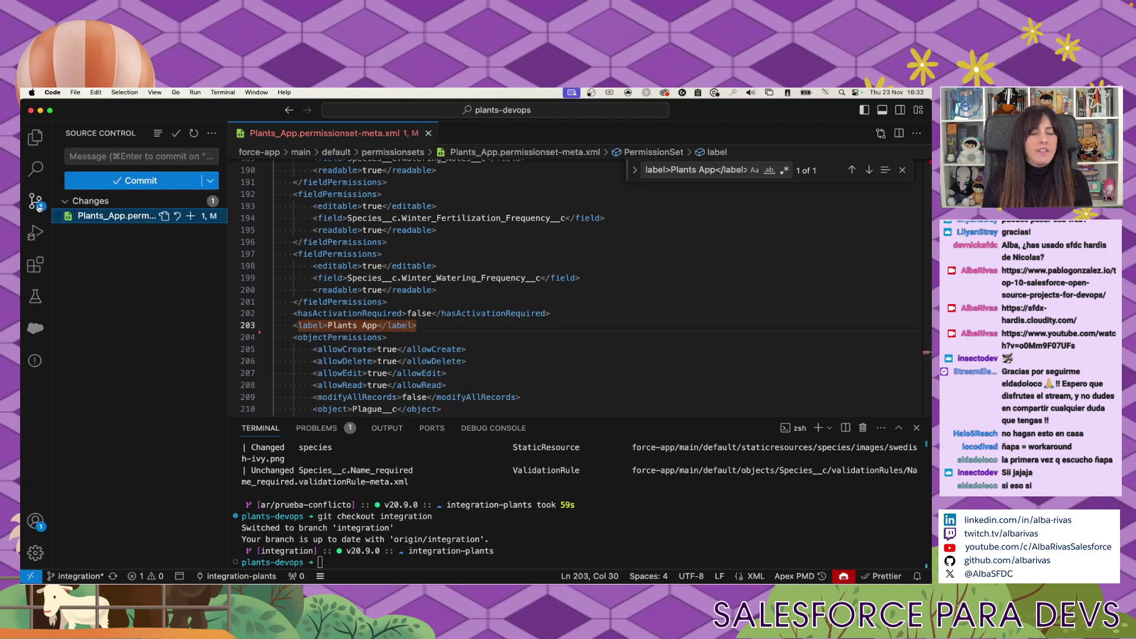
click(127, 155)
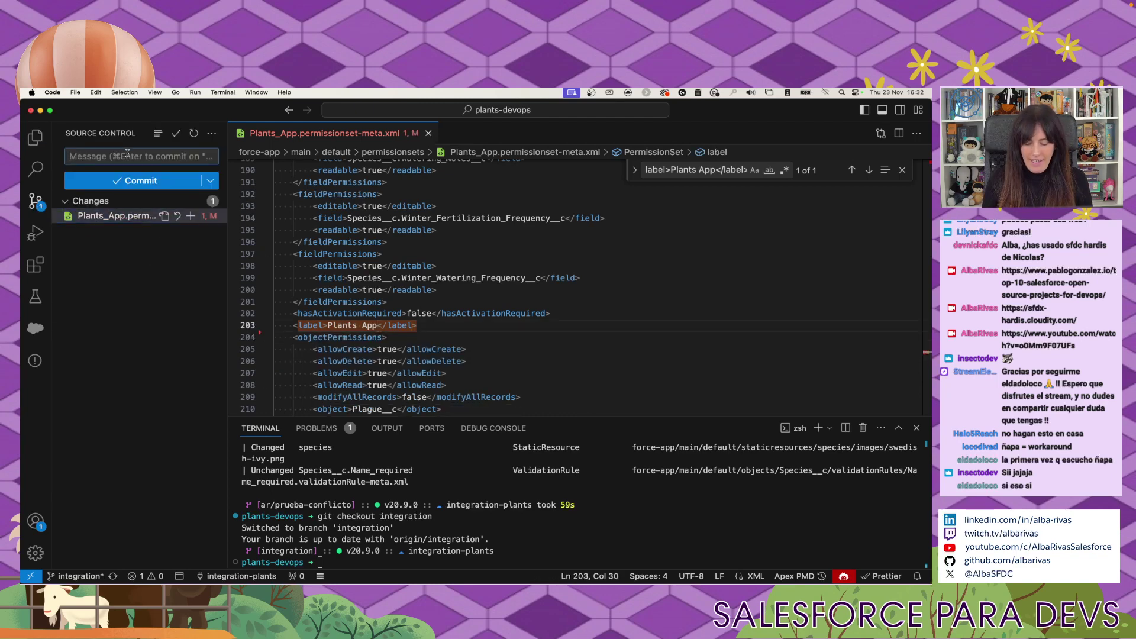
text(chapuza)
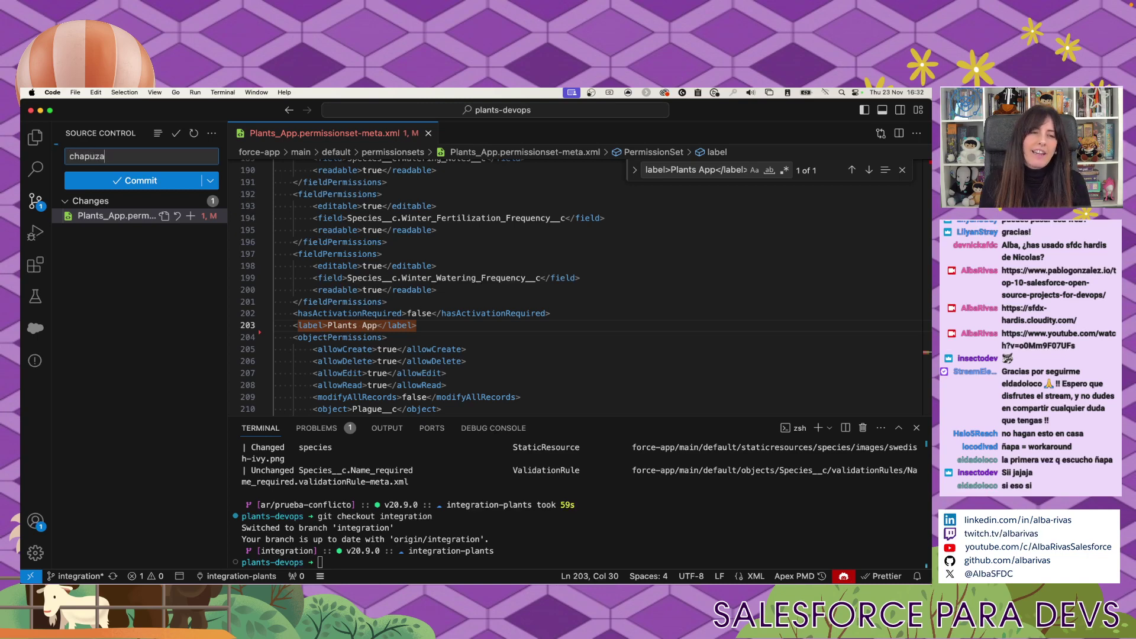
click(146, 181)
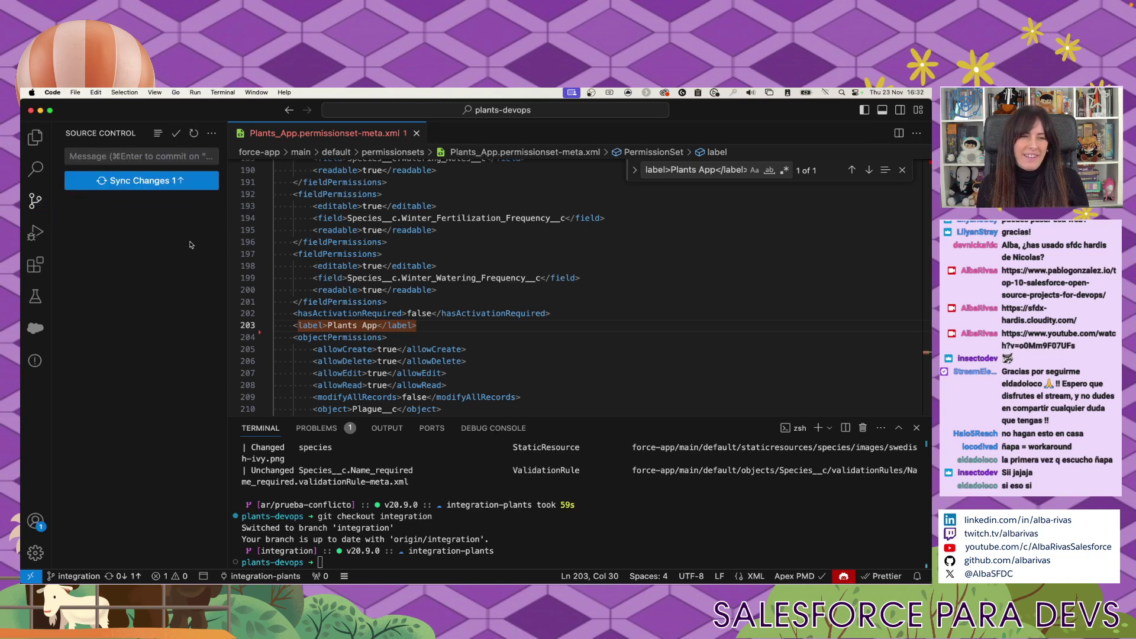
click(180, 184)
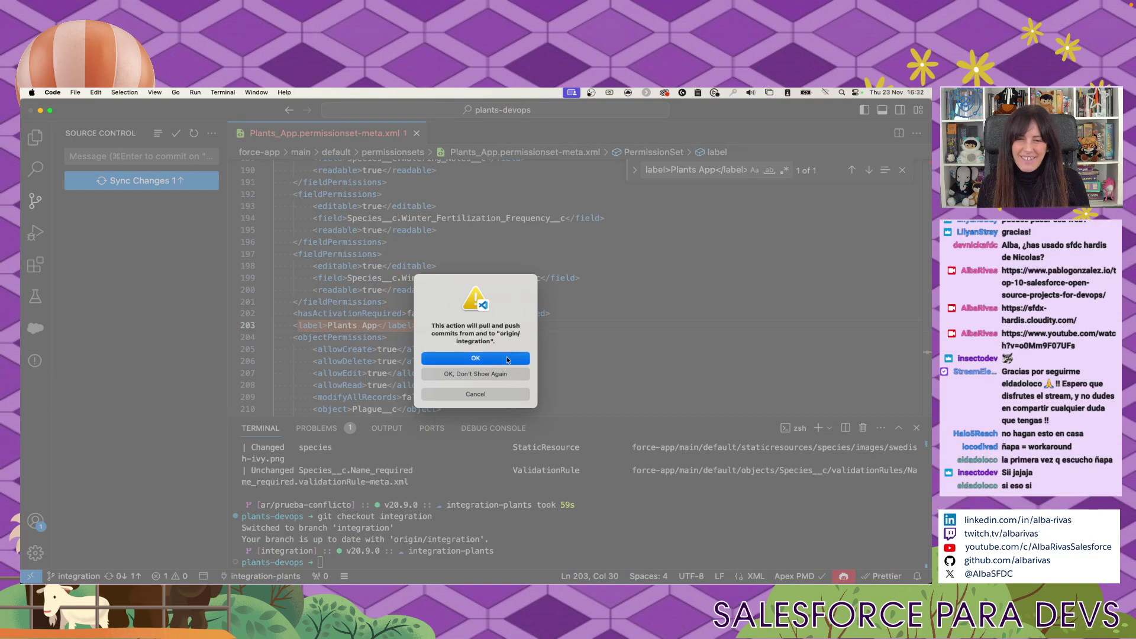
click(507, 360)
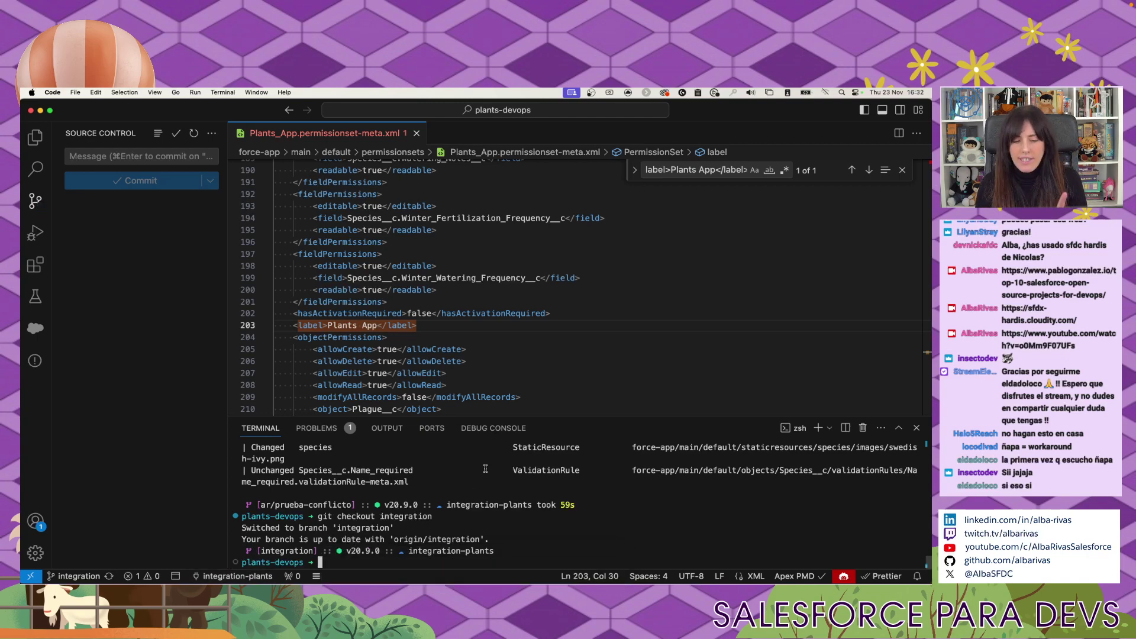
Run sf project deploy start, then open .github/workflows/ci.yml from the Explorer.
text(sf project deploy start)
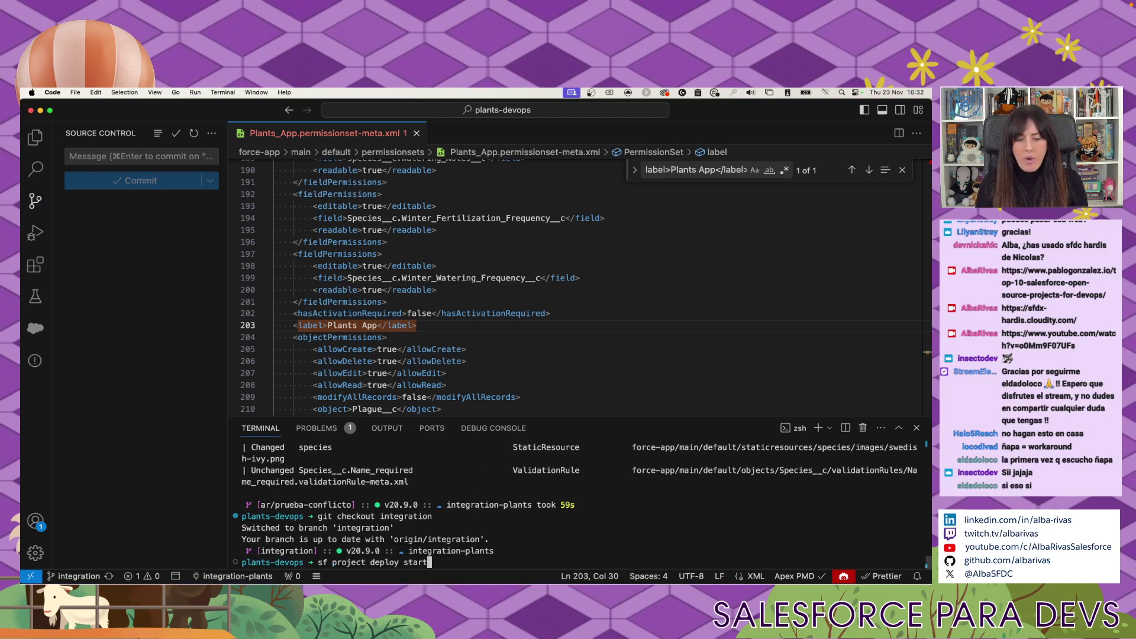
key(Return)
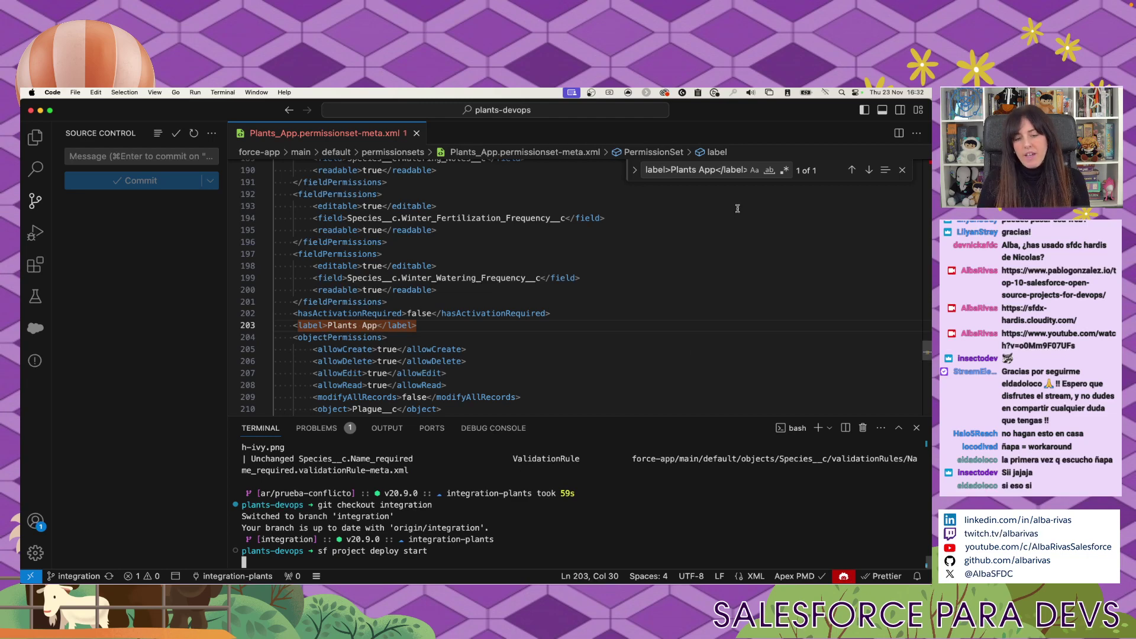
click(35, 136)
scroll(106, 324, up, 5)
click(113, 166)
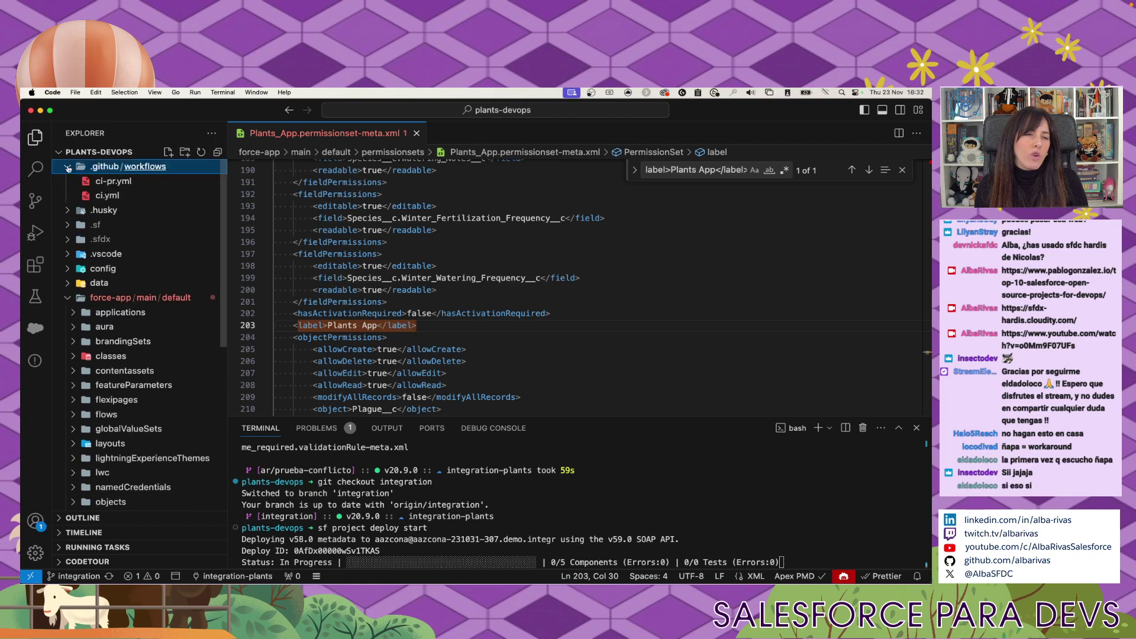
click(113, 194)
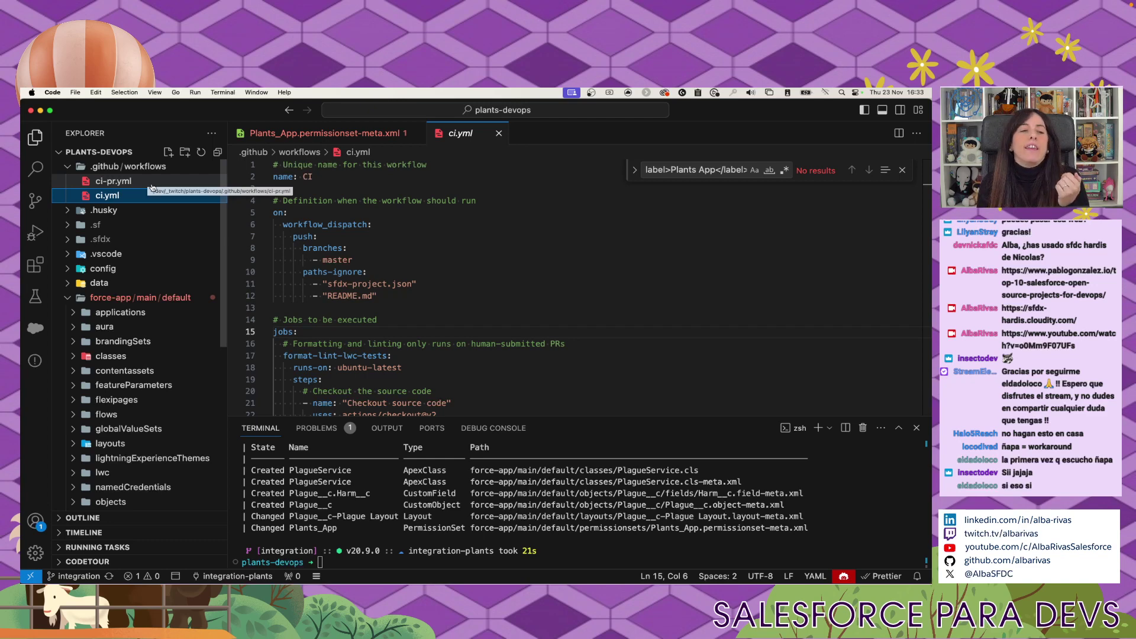
Review the ci.yml push-trigger branches, enlarge the terminal panel, and switch to Chrome's Sandboxes page.
drag(298, 224, 274, 308)
double_click(318, 249)
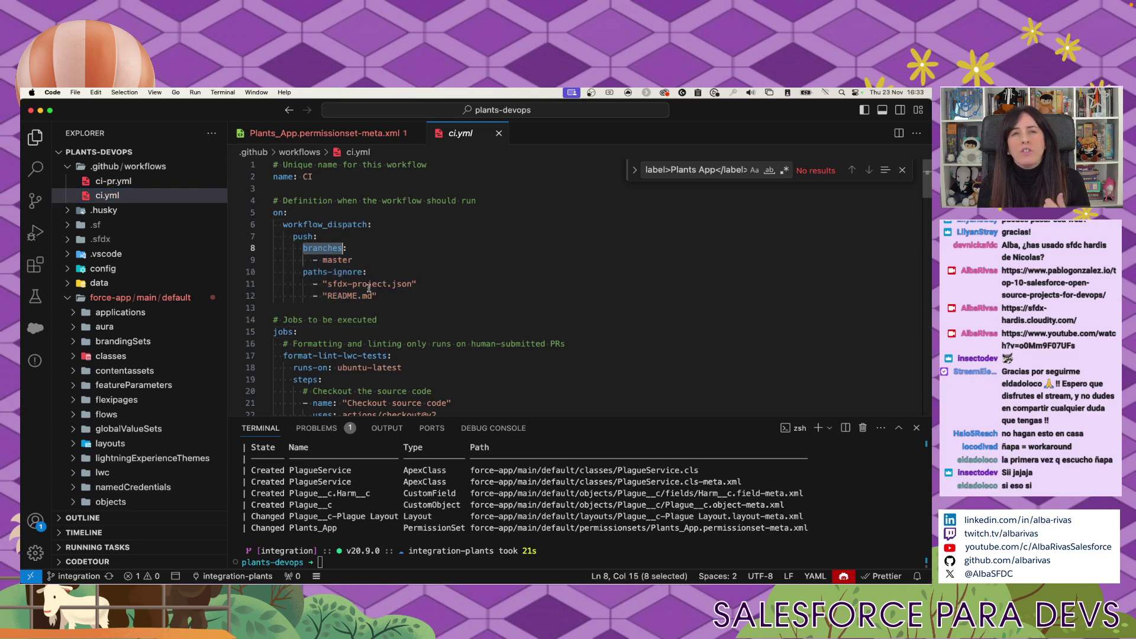
click(294, 238)
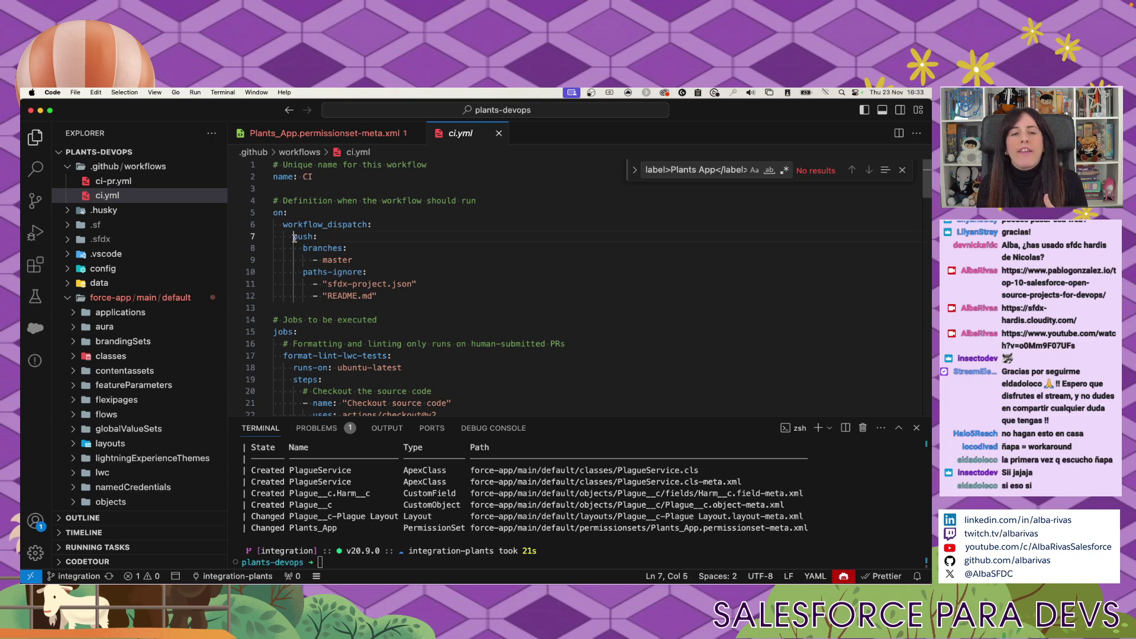
double_click(321, 249)
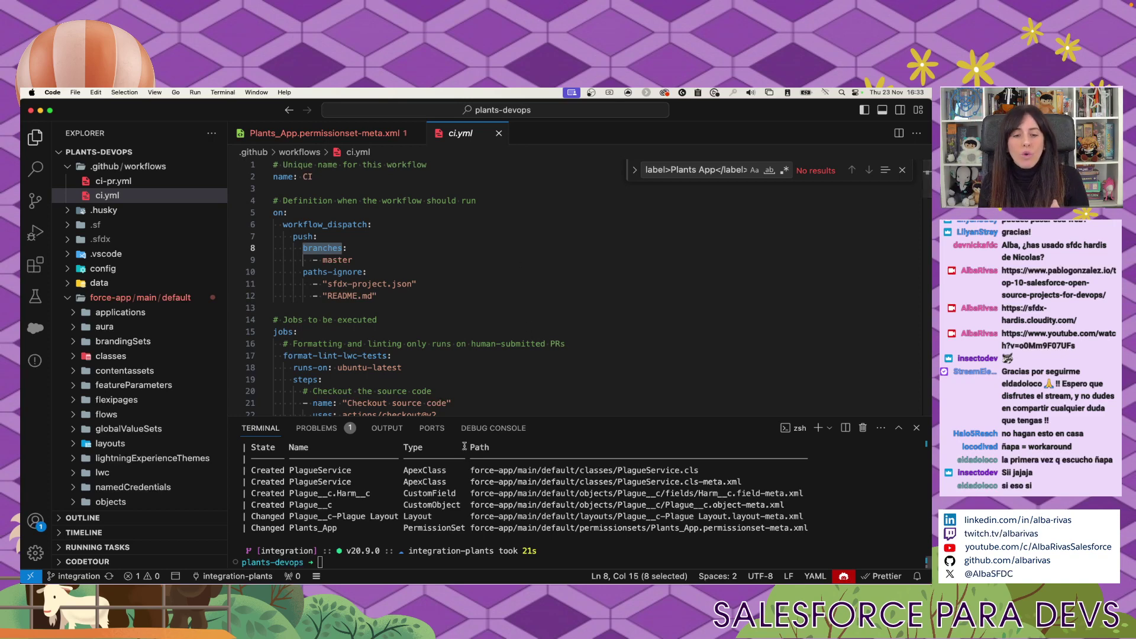
drag(463, 414, 468, 374)
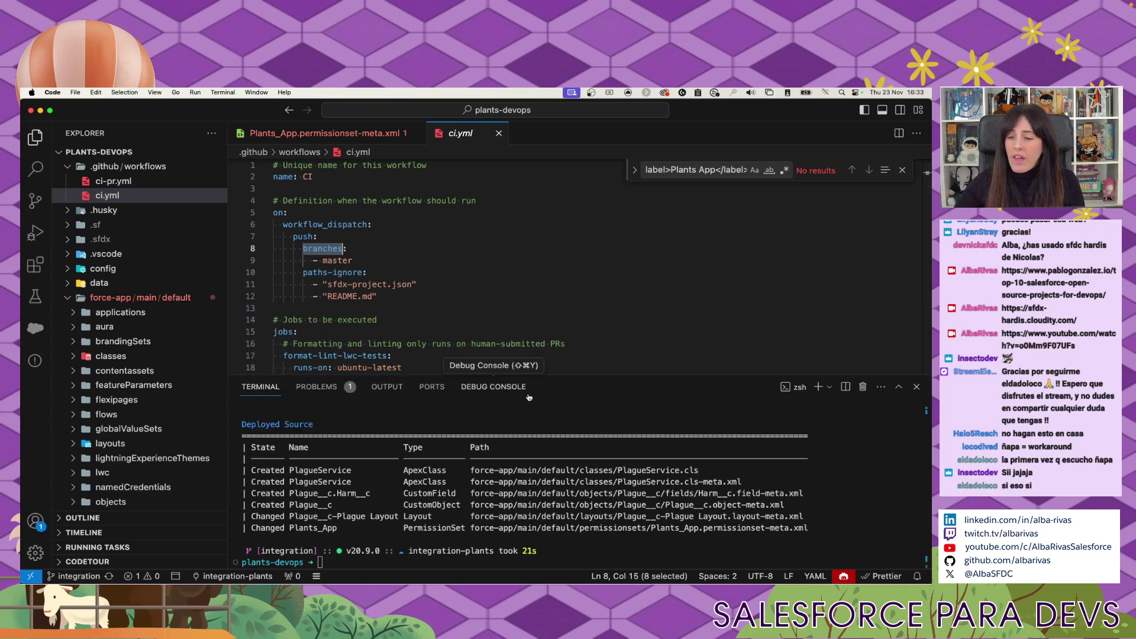
key(super+Tab)
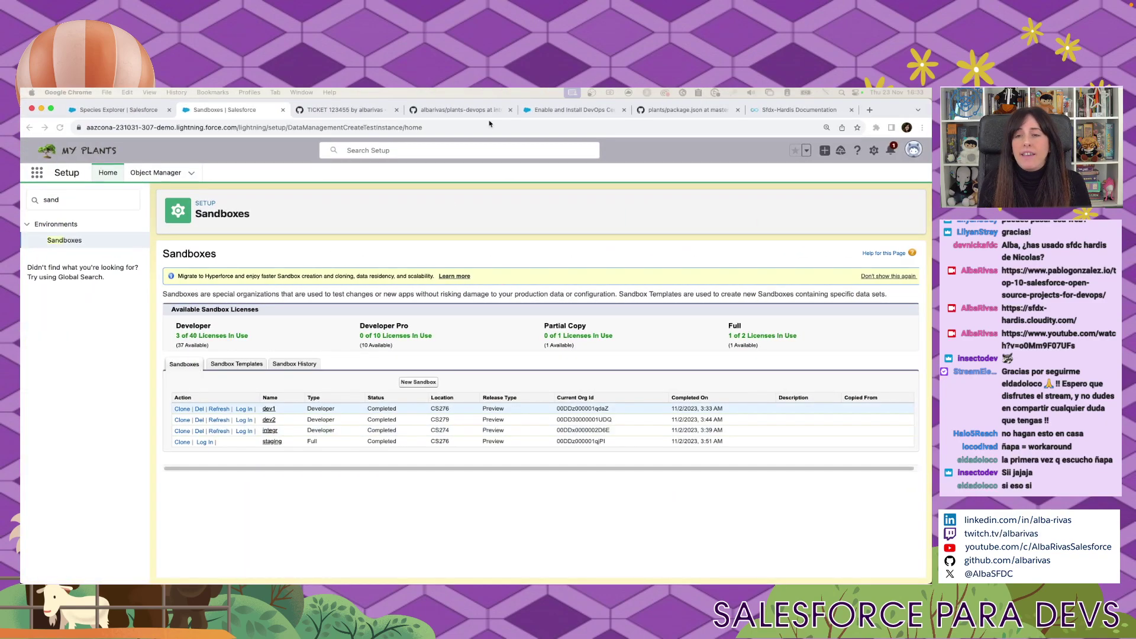
Search Google for 'sfdx git delta' in a new Chrome tab.
click(870, 110)
text(s)
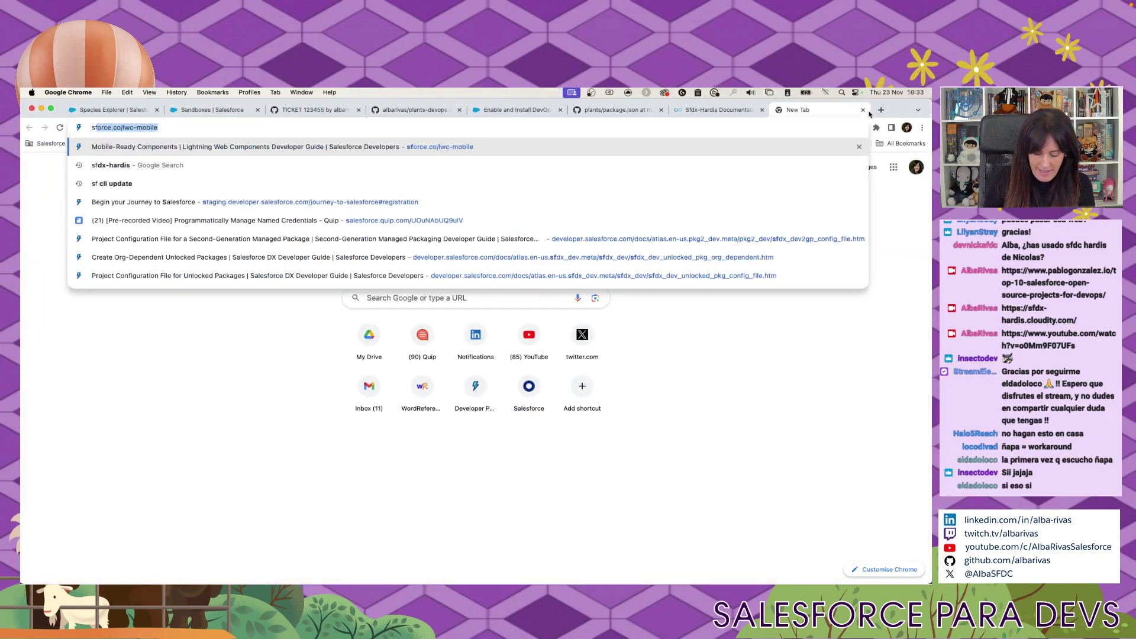
text(fdx git delta)
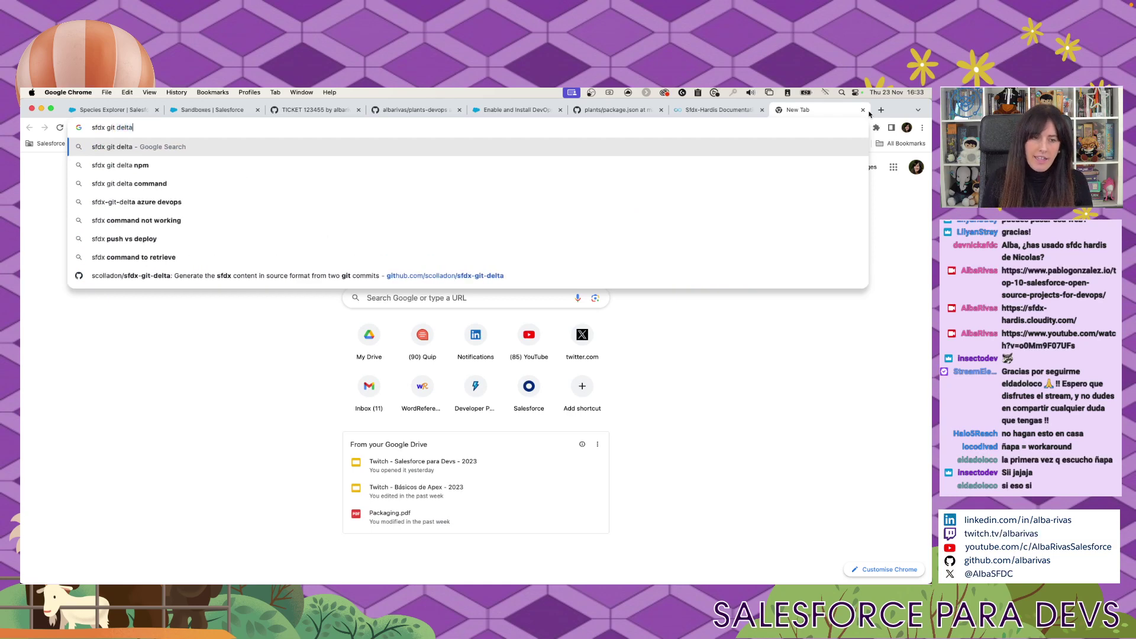
key(Return)
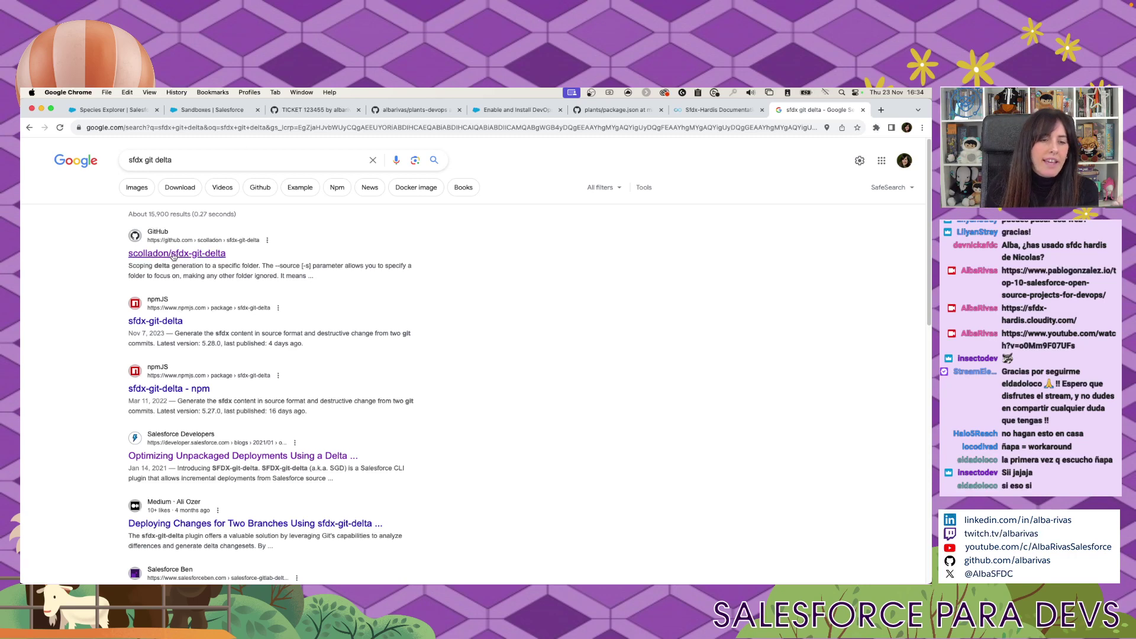
Open the scolladon/sfdx-git-delta repository and highlight the README's not-officially-supported disclaimer.
click(173, 255)
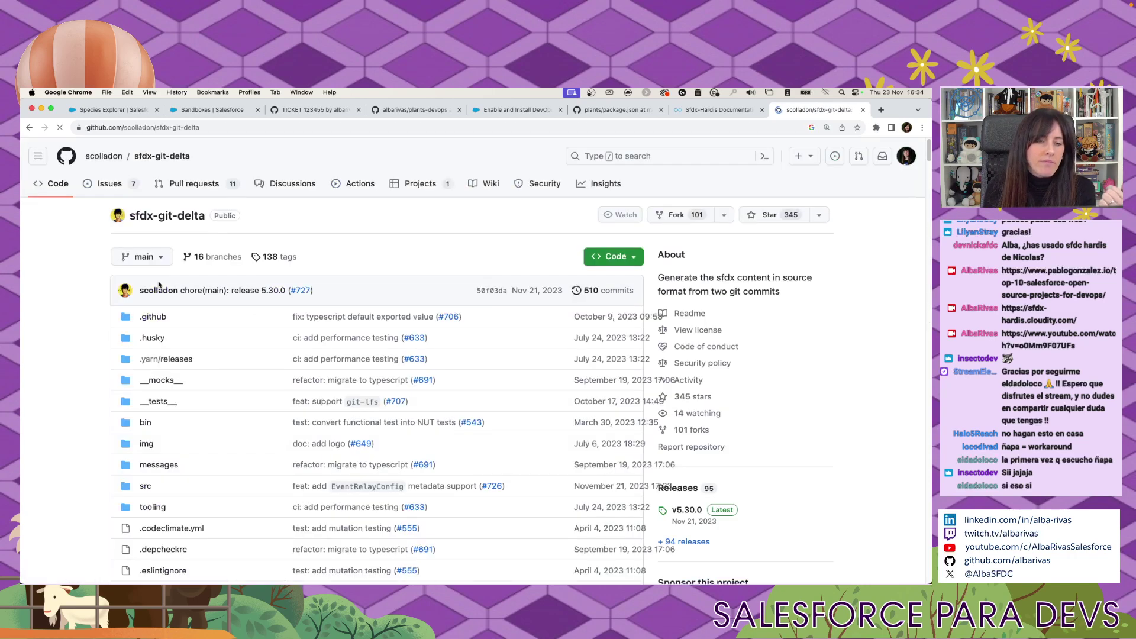
scroll(74, 347, down, 2)
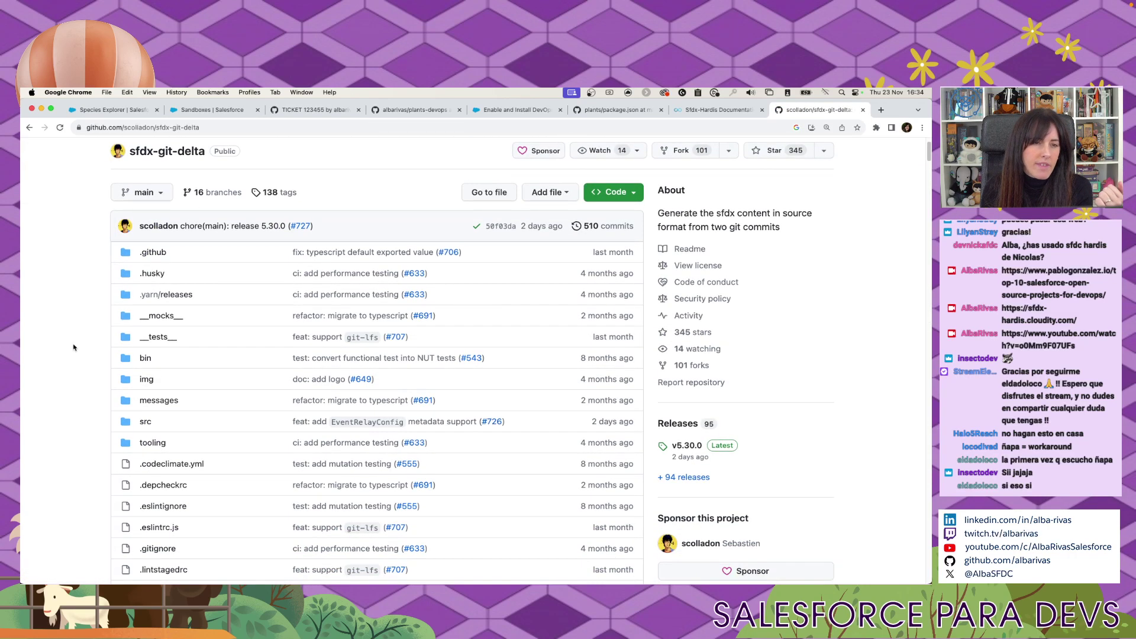
scroll(74, 349, up, 2)
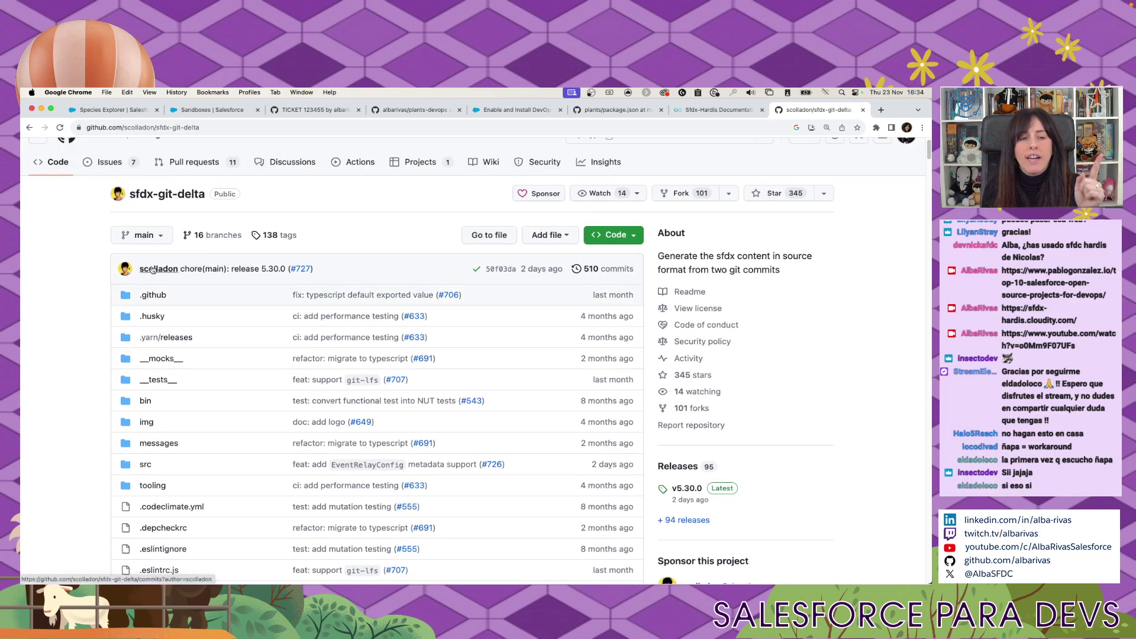
scroll(84, 322, down, 12)
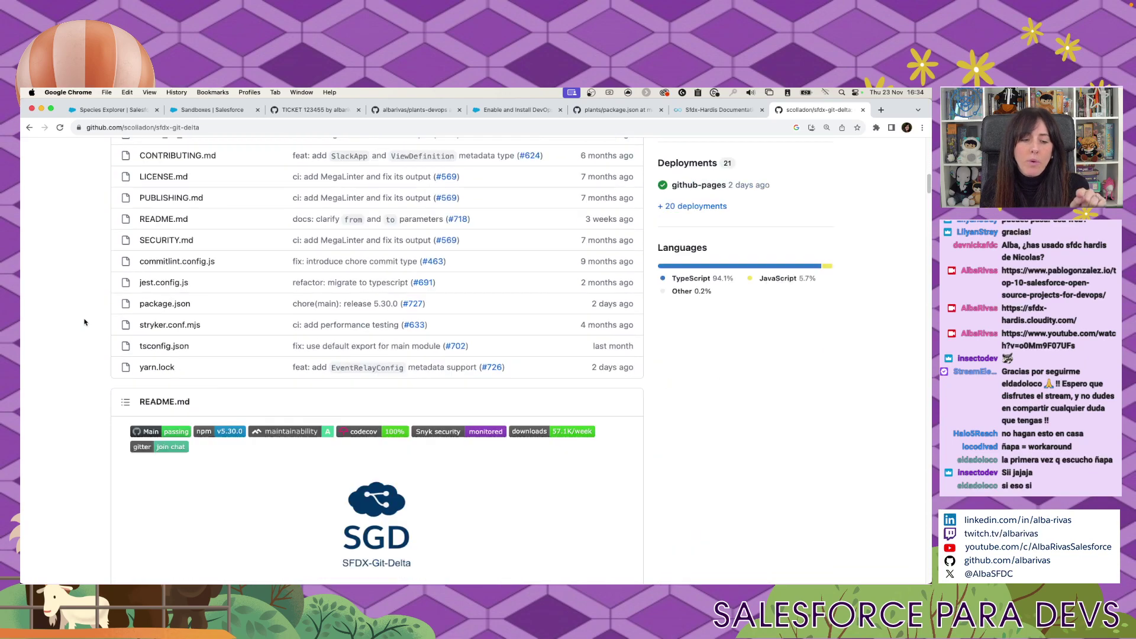
scroll(84, 322, down, 5)
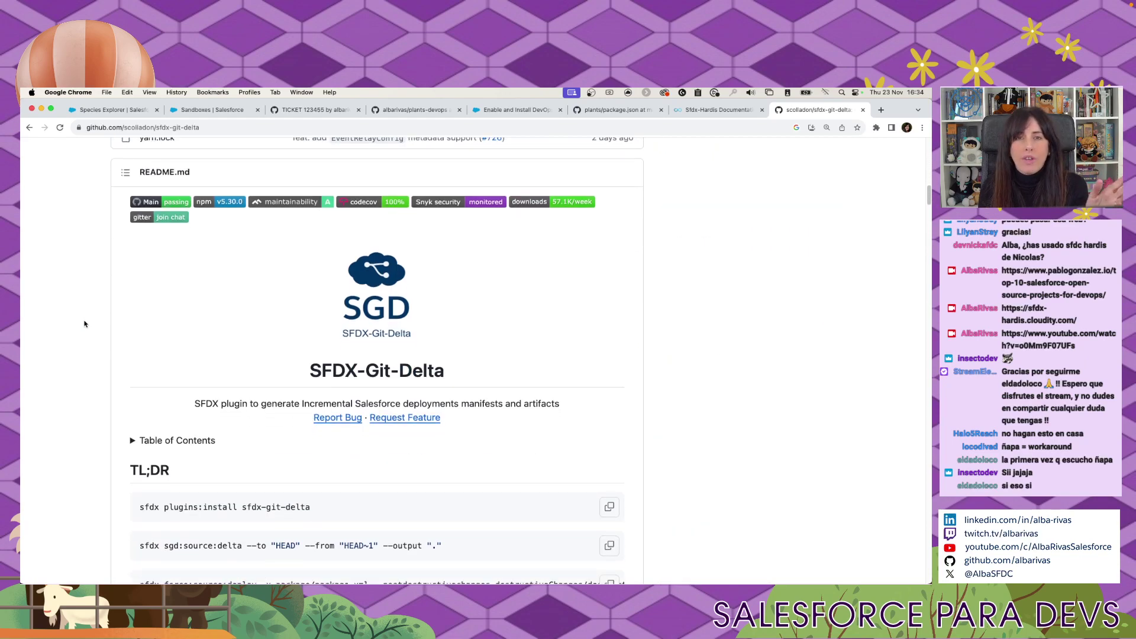
scroll(86, 320, down, 4)
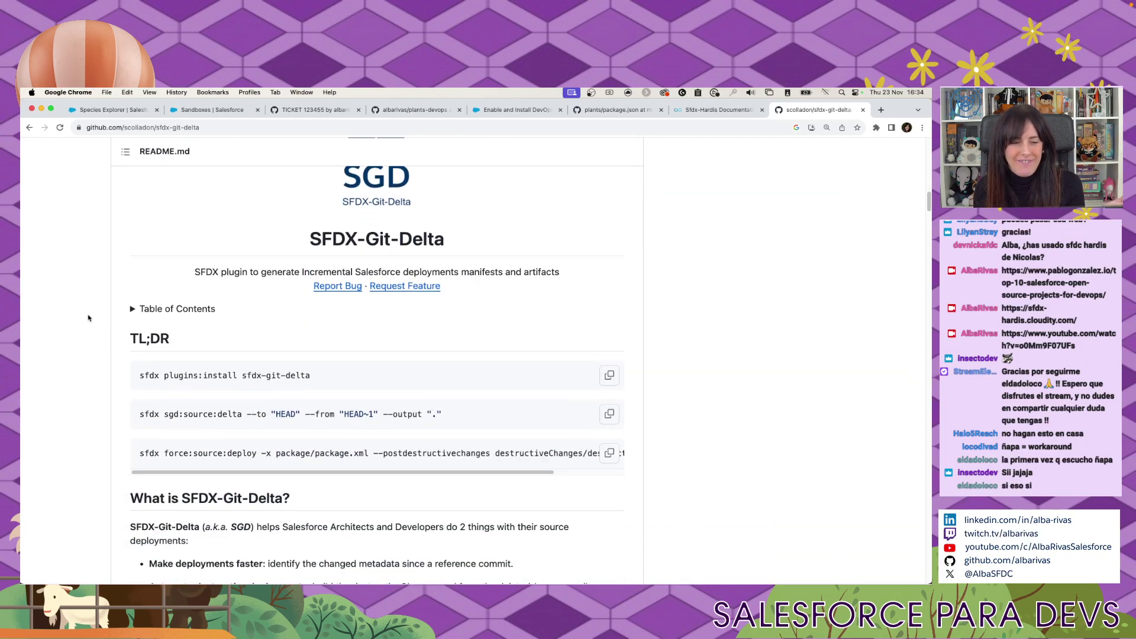
scroll(88, 318, down, 5)
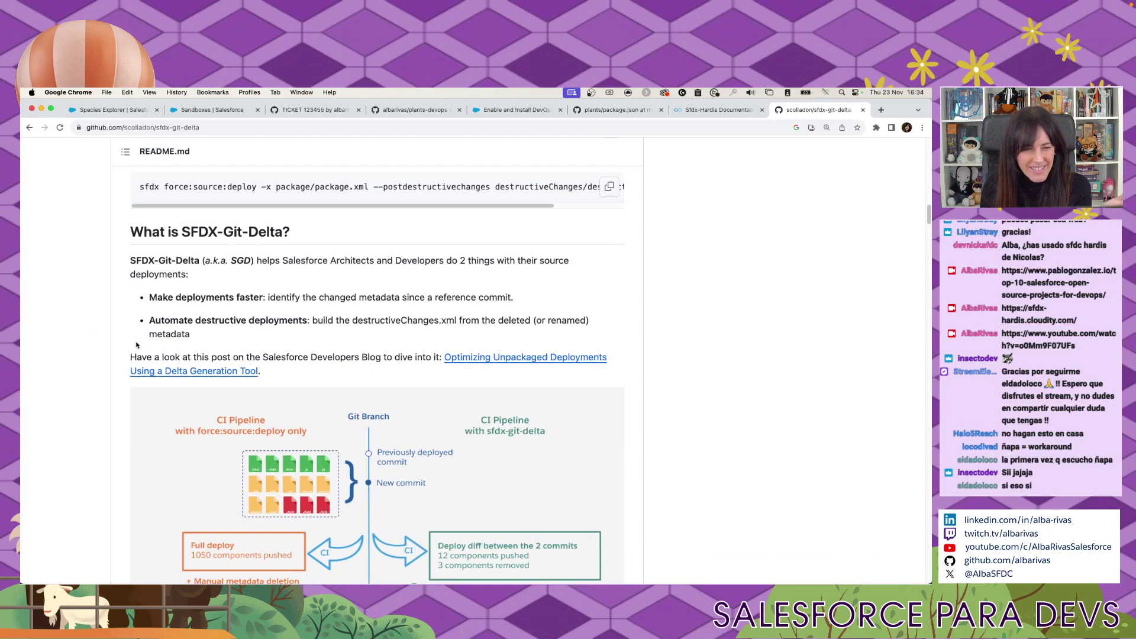
scroll(144, 343, down, 10)
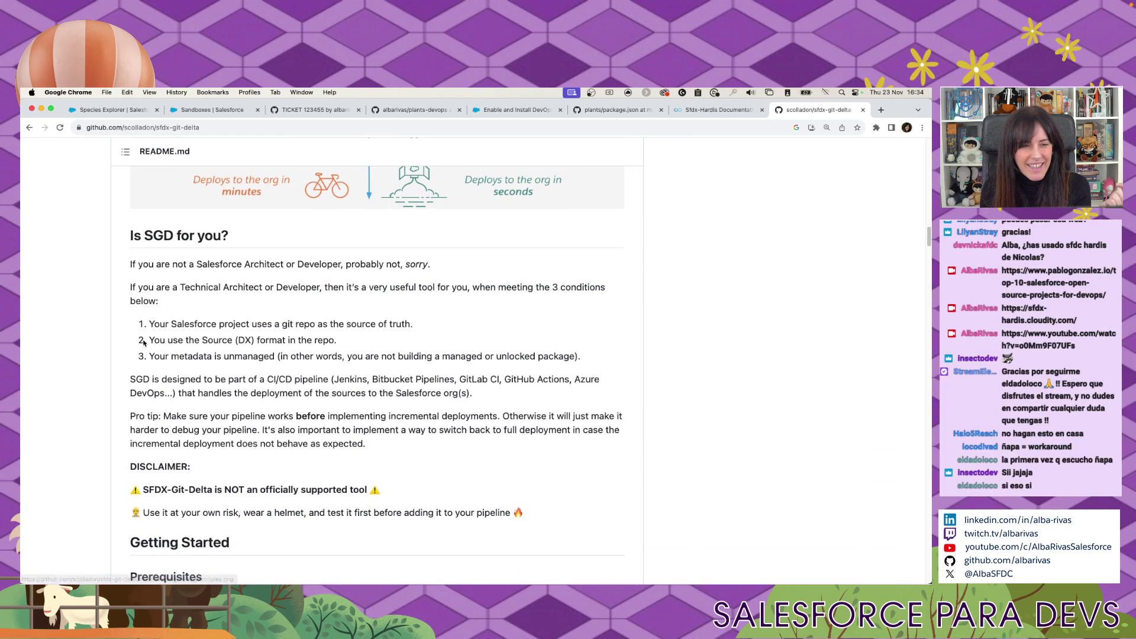
drag(155, 404, 419, 411)
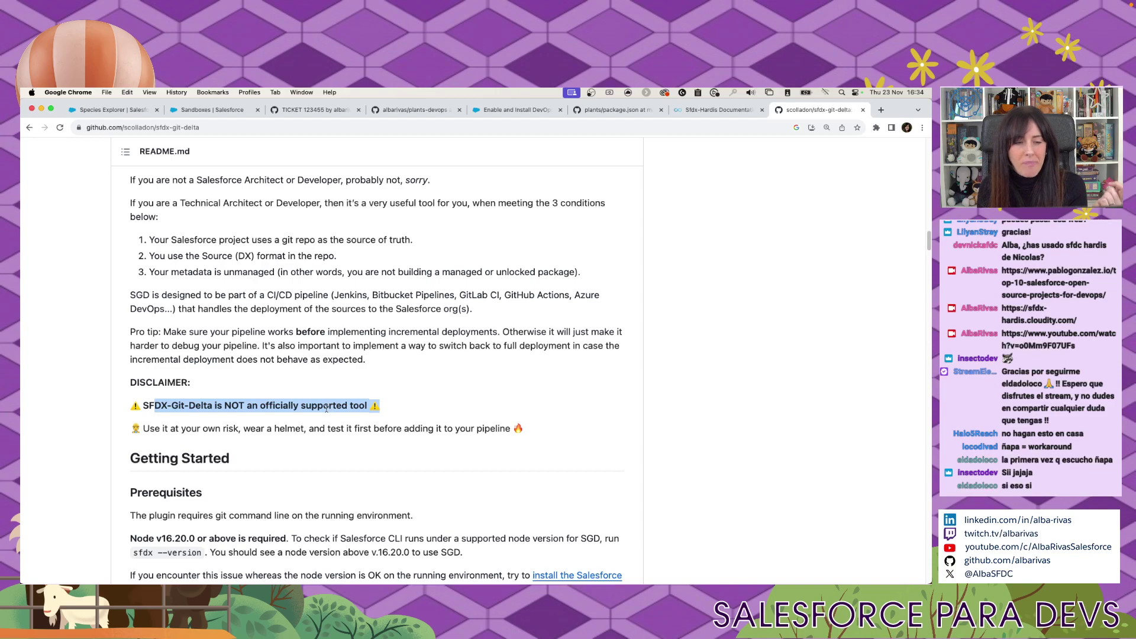
Scroll further through the README, select the repository URL, and start a new tab.
scroll(319, 408, down, 3)
scroll(306, 413, down, 1)
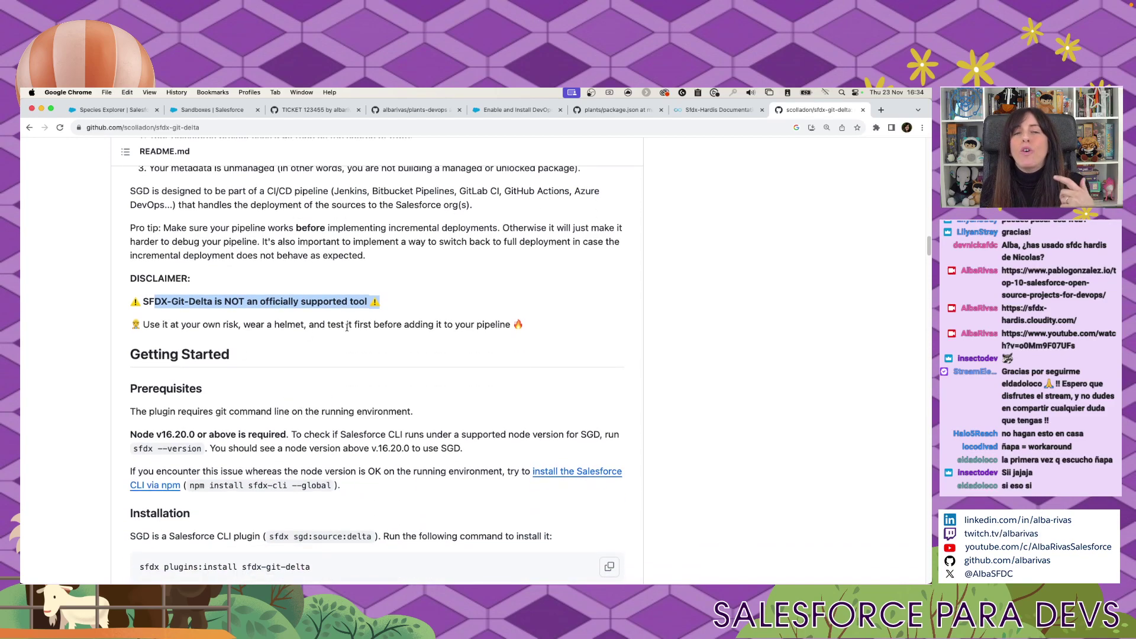
scroll(377, 297, down, 10)
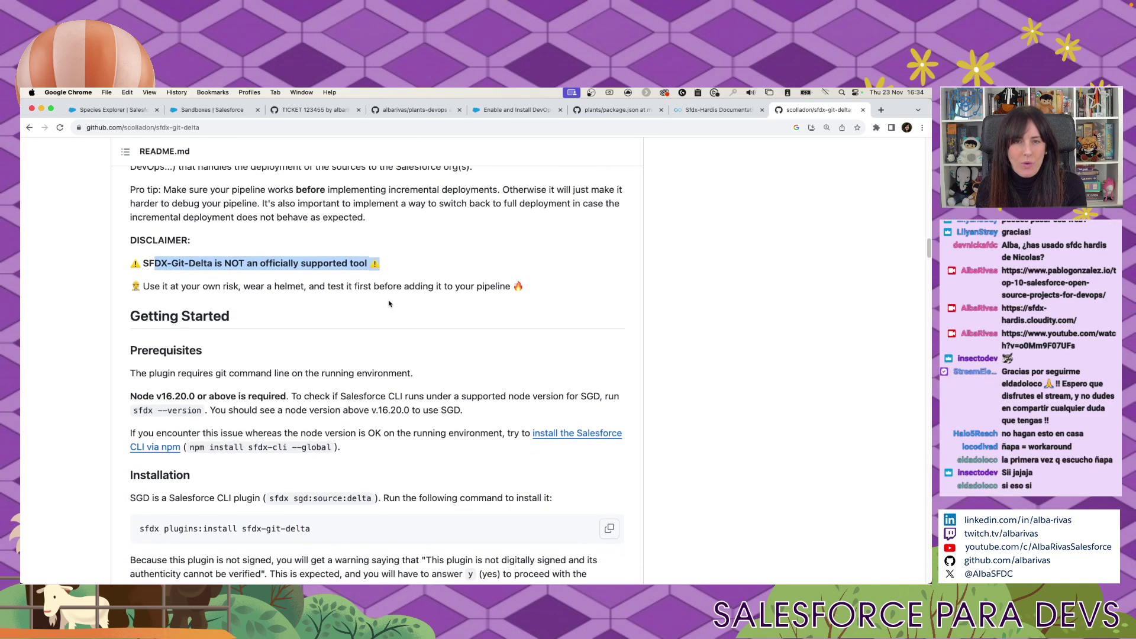
key(super+l)
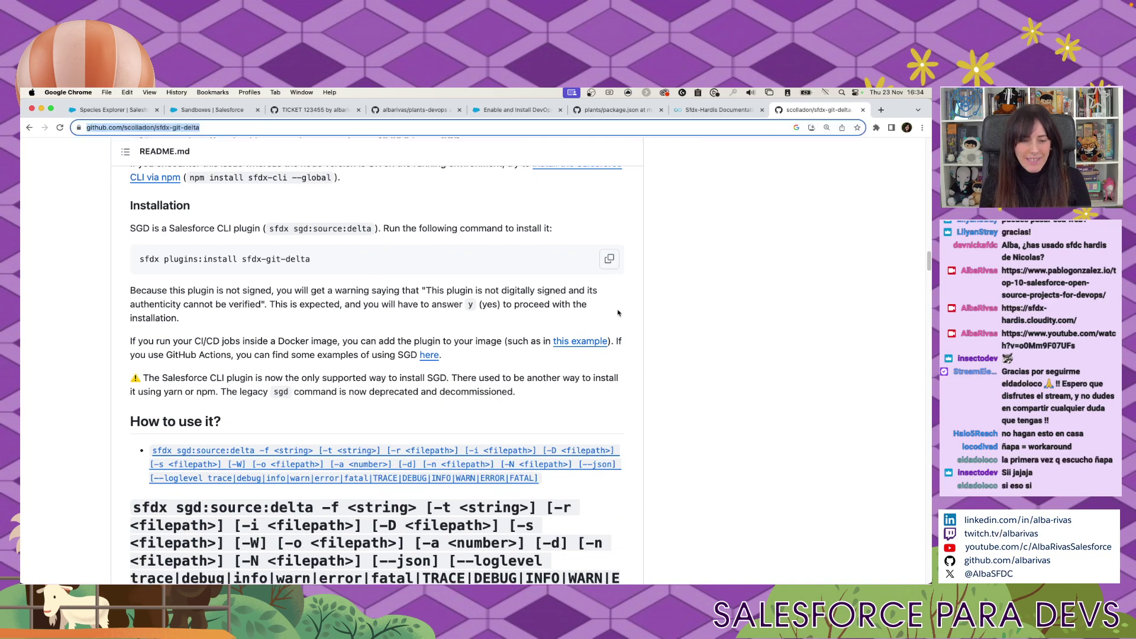
key(super+Tab)
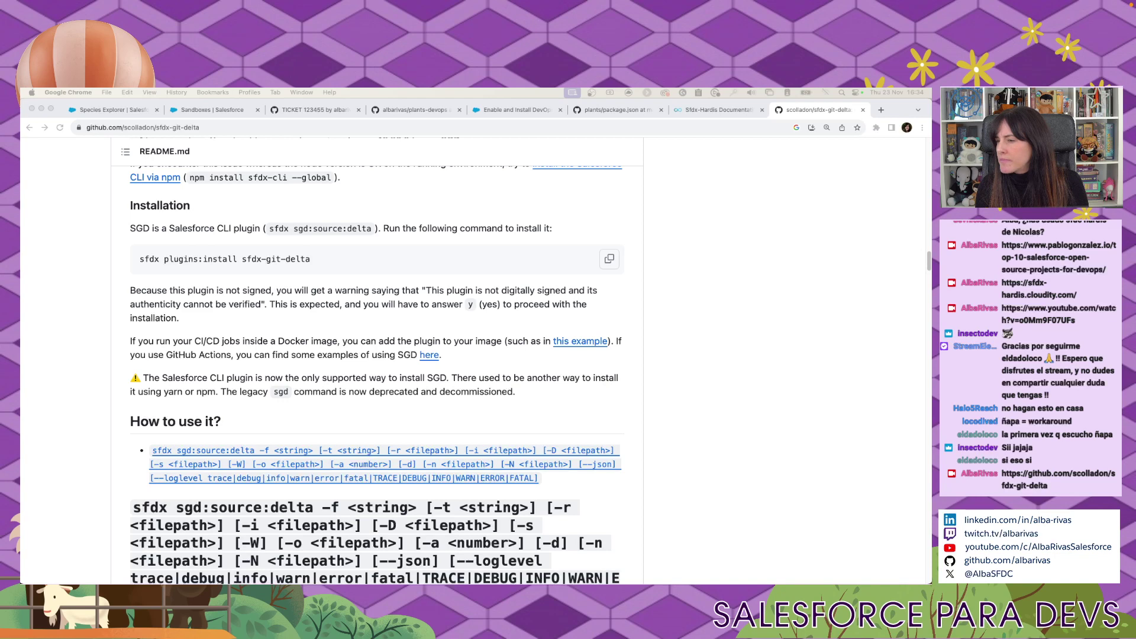
click(880, 110)
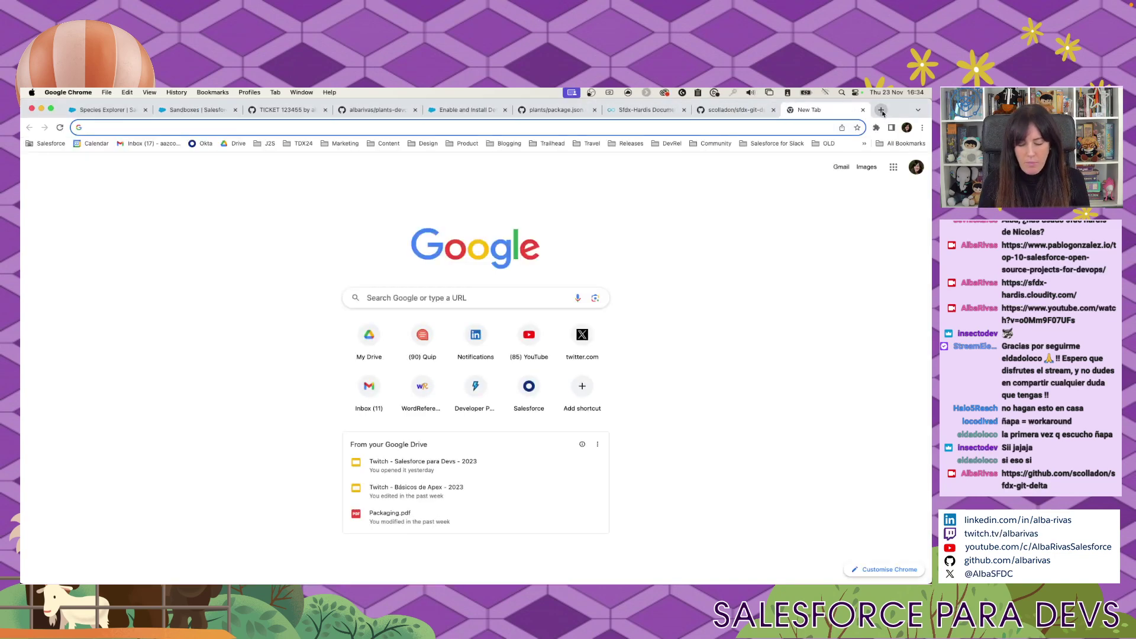
Search Google for 'sfdx git delta blog'.
text(sdf)
key(BackSpace)
key(BackSpace)
text(fd)
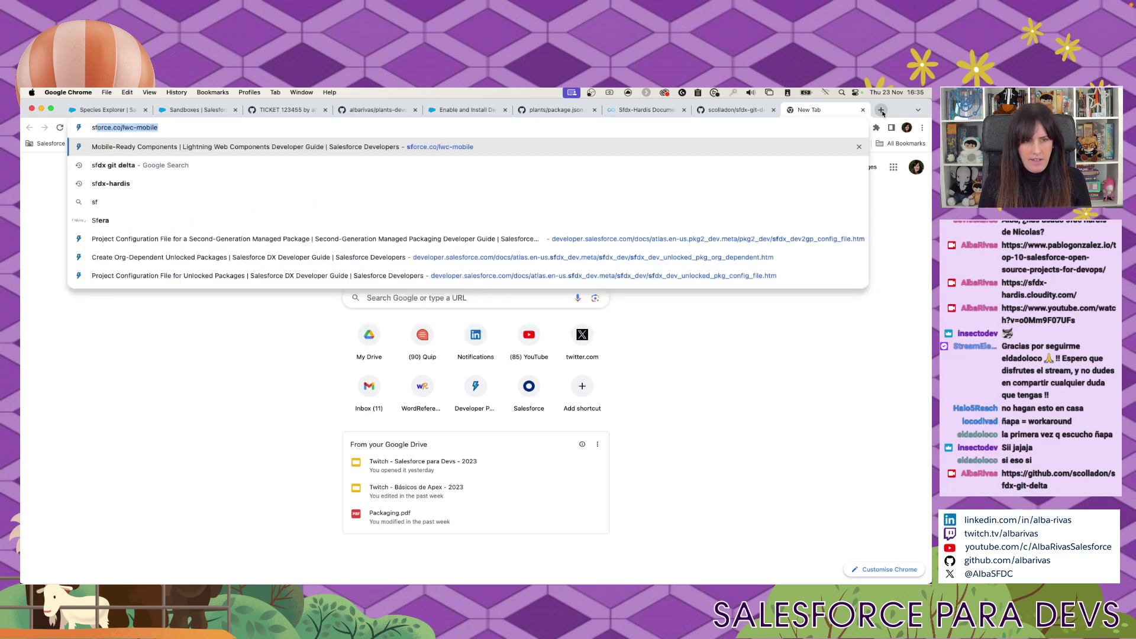
text(x git delta blog)
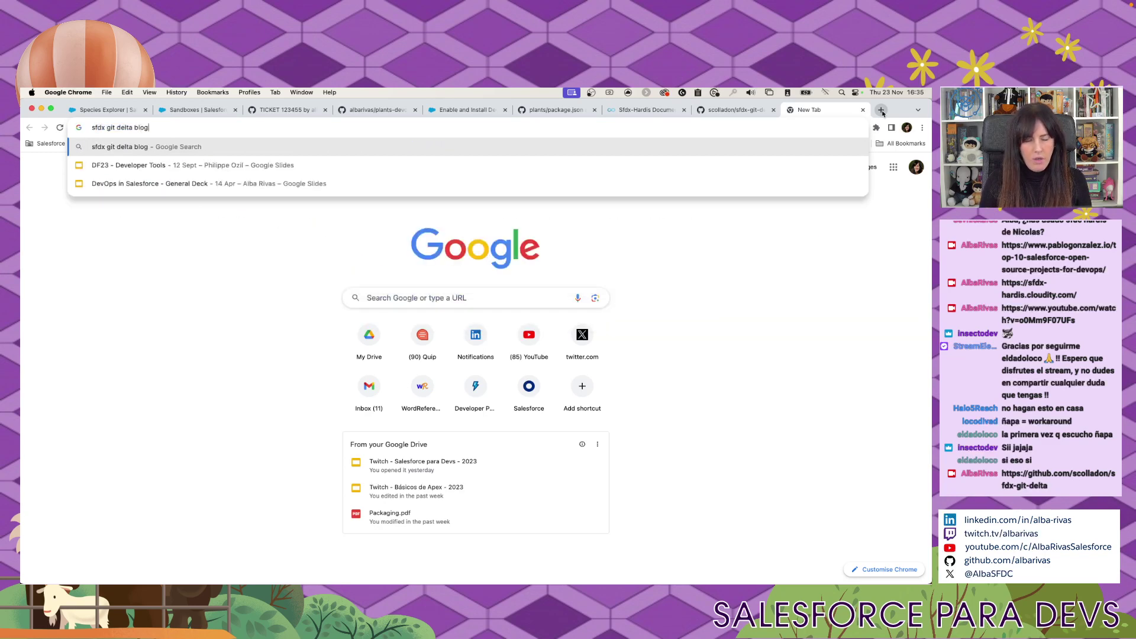
key(Return)
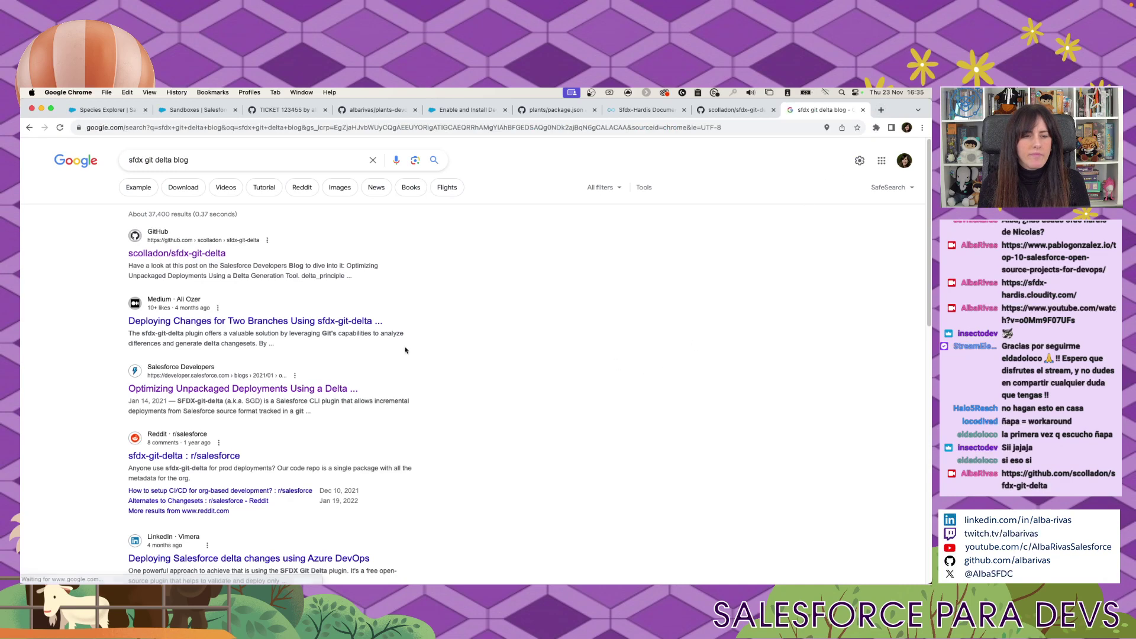
Open the Salesforce Developers delta-generation article, select its URL, and skim the introduction.
click(355, 368)
key(super+l)
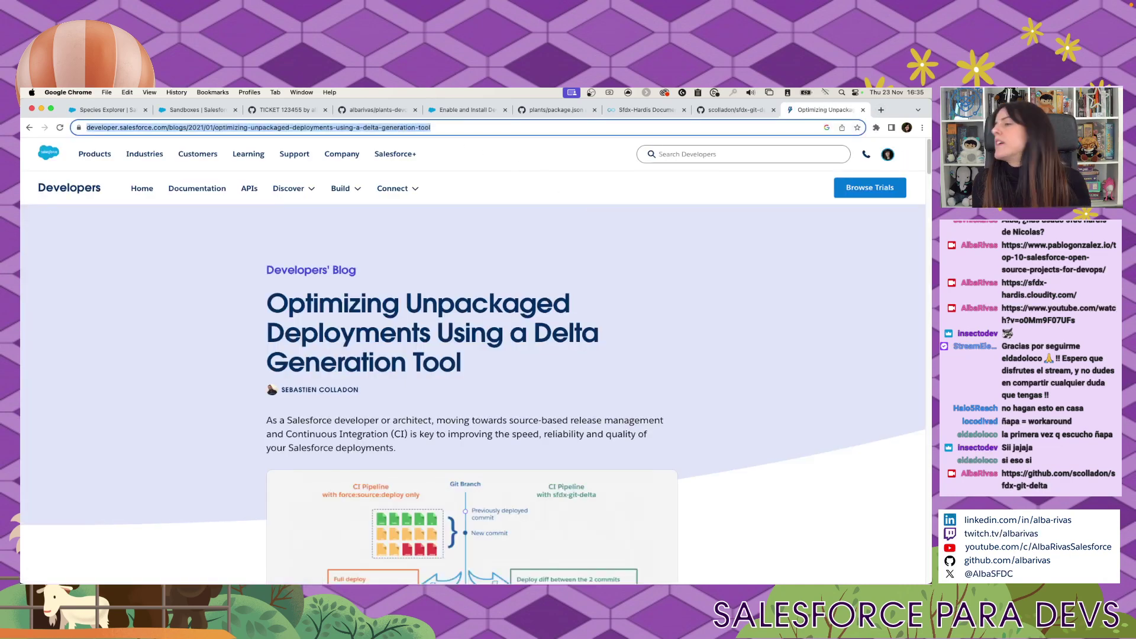
key(super+Tab)
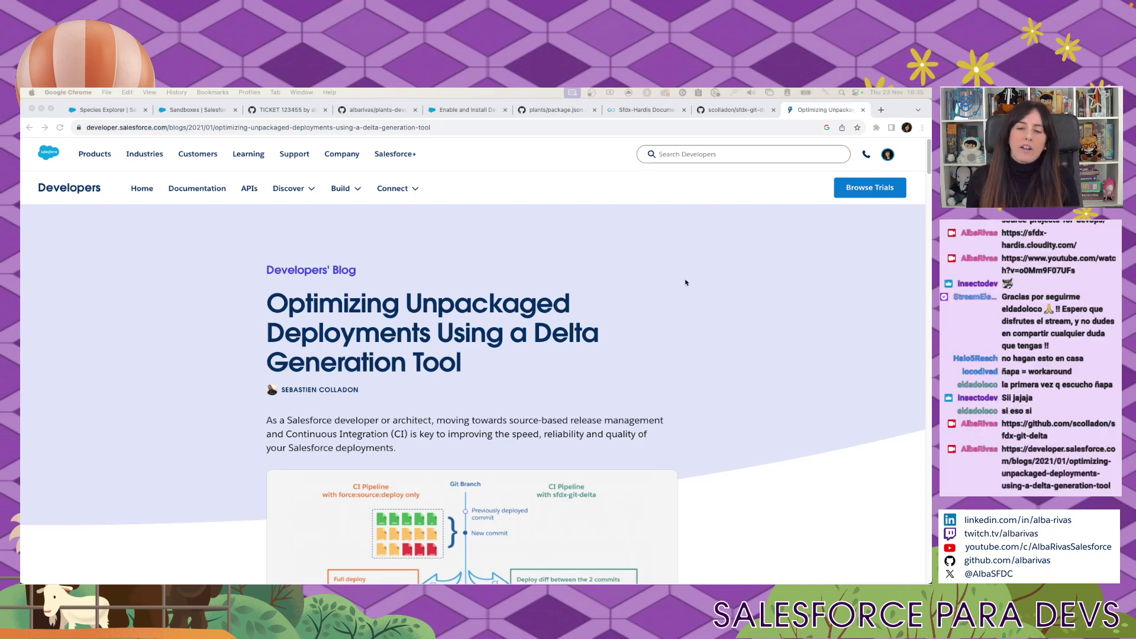
scroll(686, 282, down, 5)
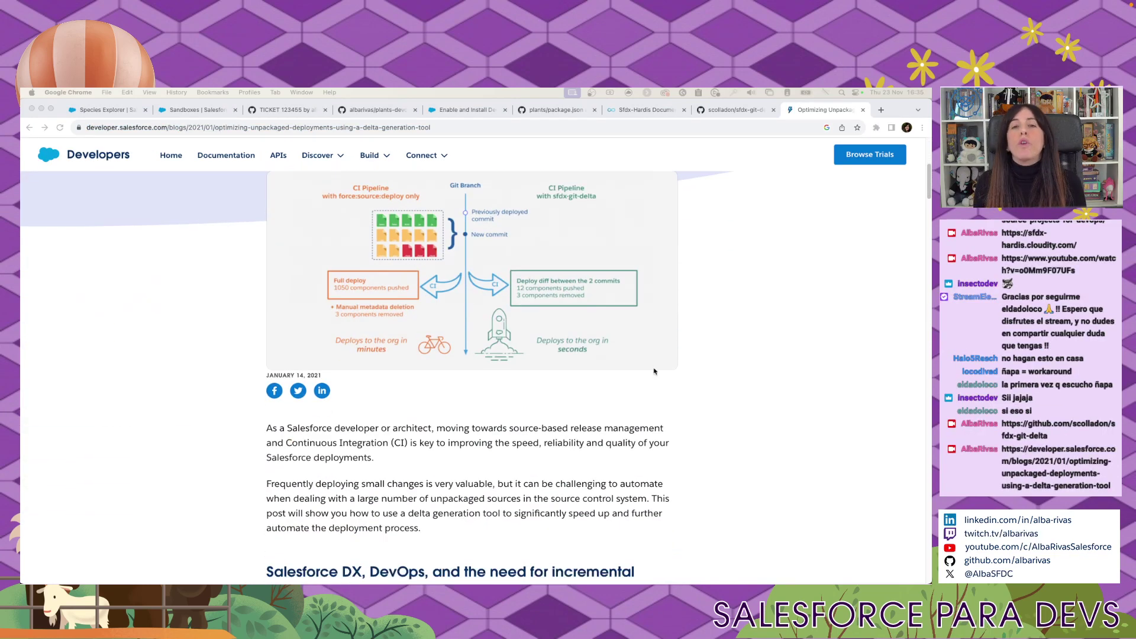
scroll(654, 371, down, 7)
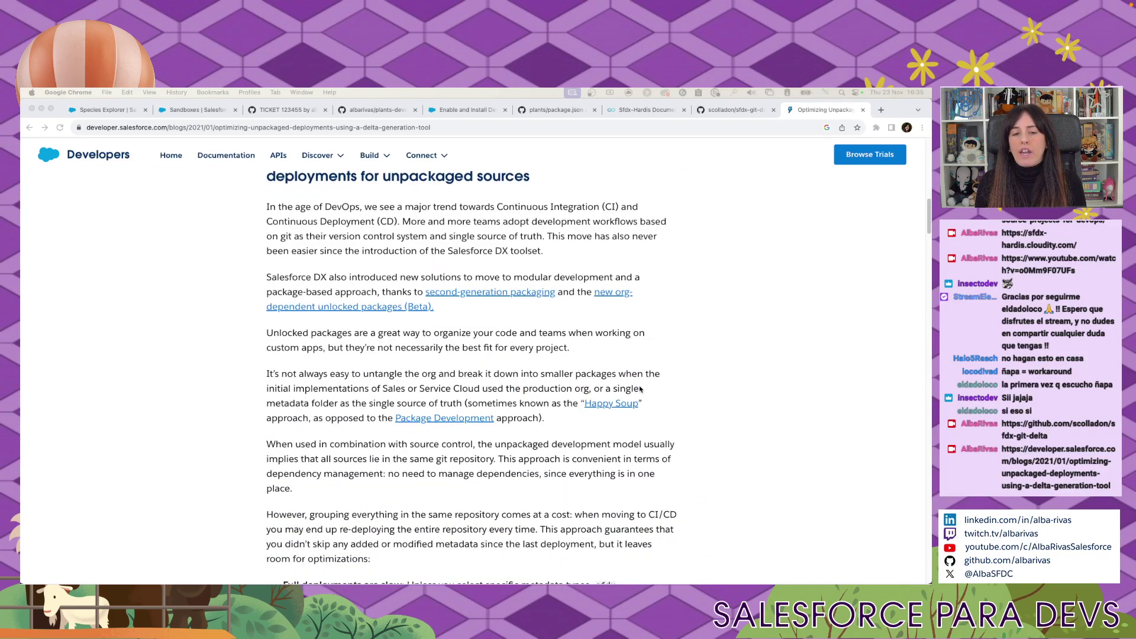
scroll(592, 382, up, 1)
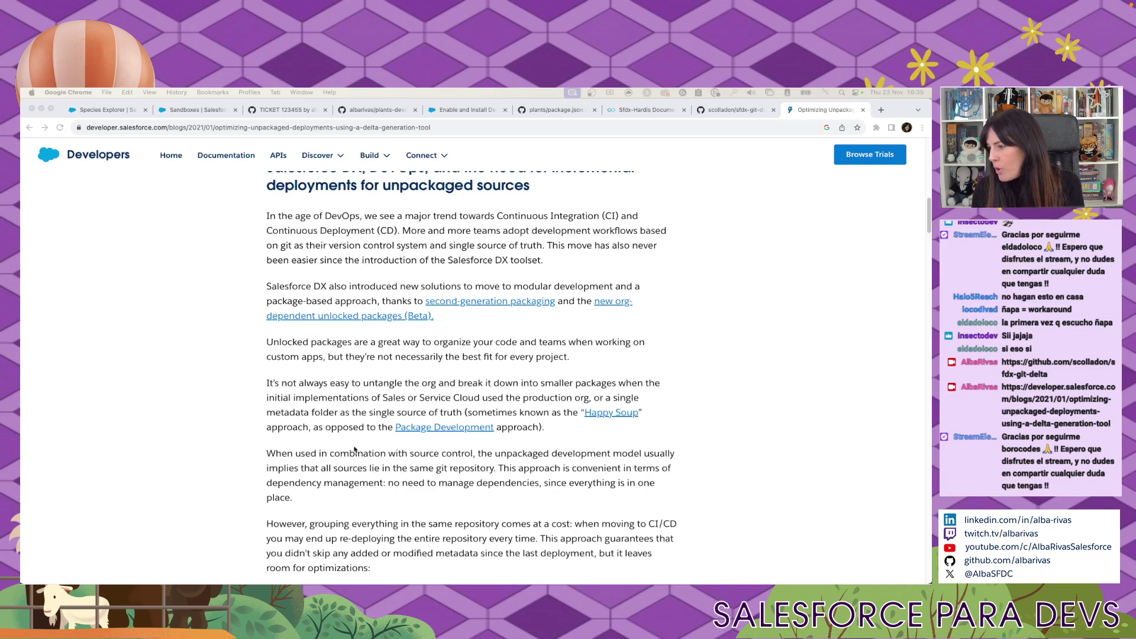
Scroll to the article's SGD project requirements and highlight them.
scroll(333, 467, down, 10)
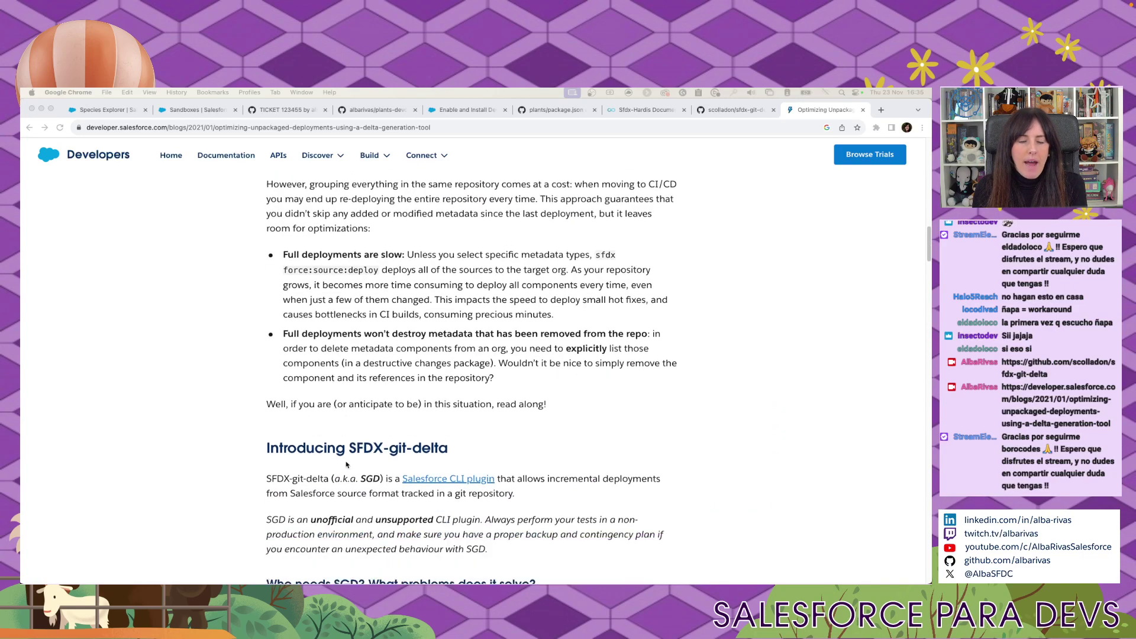
scroll(349, 465, down, 10)
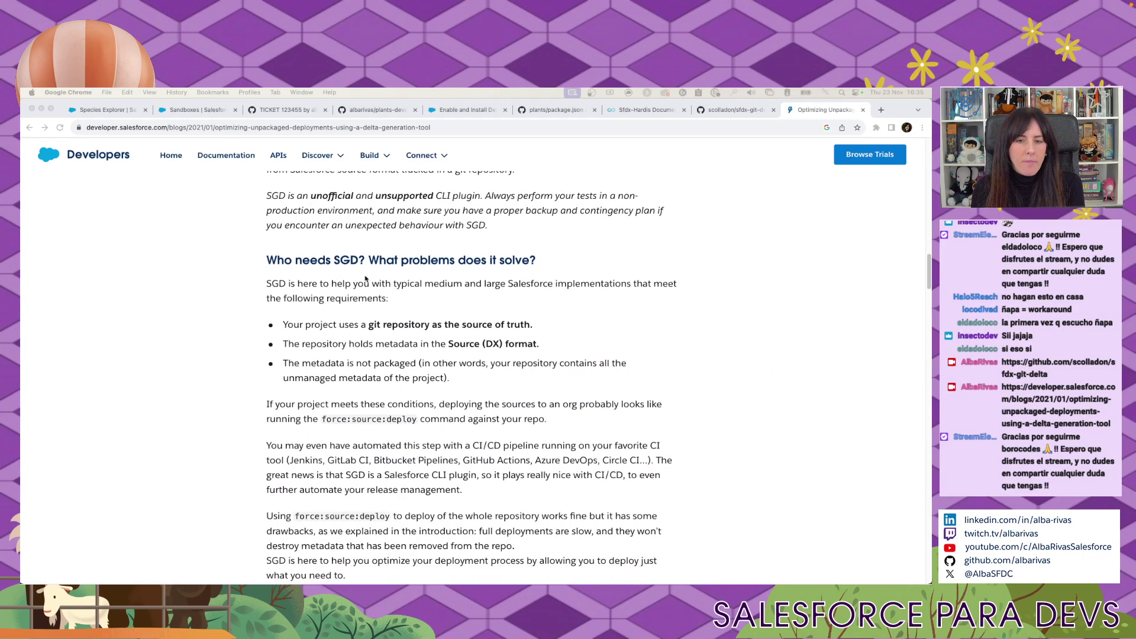
scroll(584, 464, down, 5)
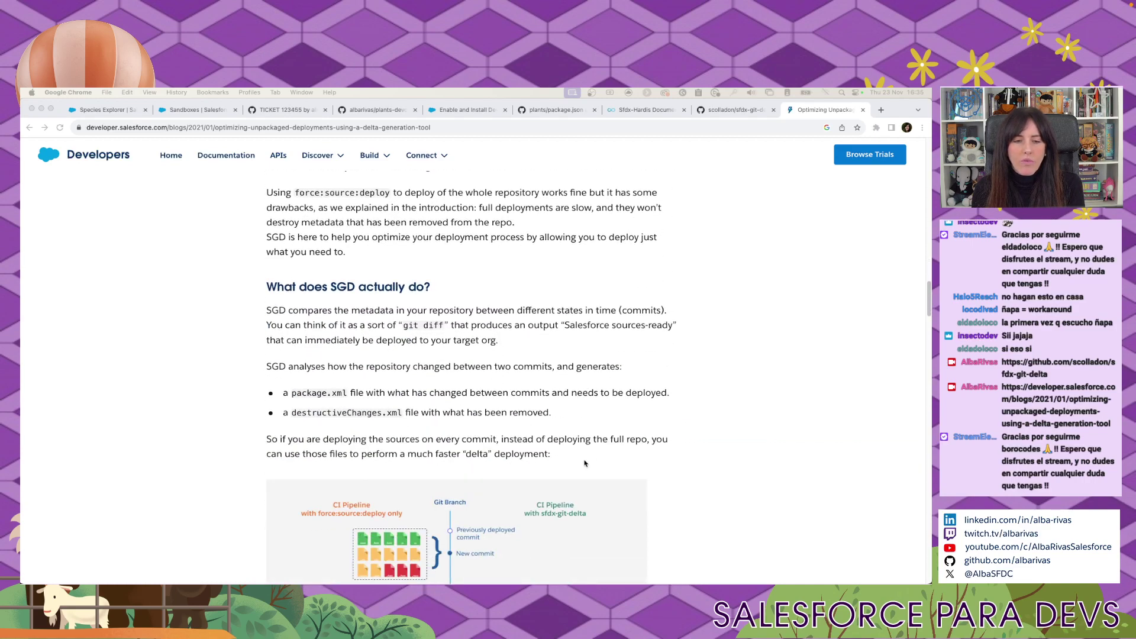
scroll(584, 464, up, 8)
drag(336, 348, 538, 366)
drag(454, 366, 580, 386)
Scroll down to the 'Run the sfdx sgd:source:delta command' section and its package.xml output.
scroll(571, 434, down, 2)
scroll(571, 434, down, 10)
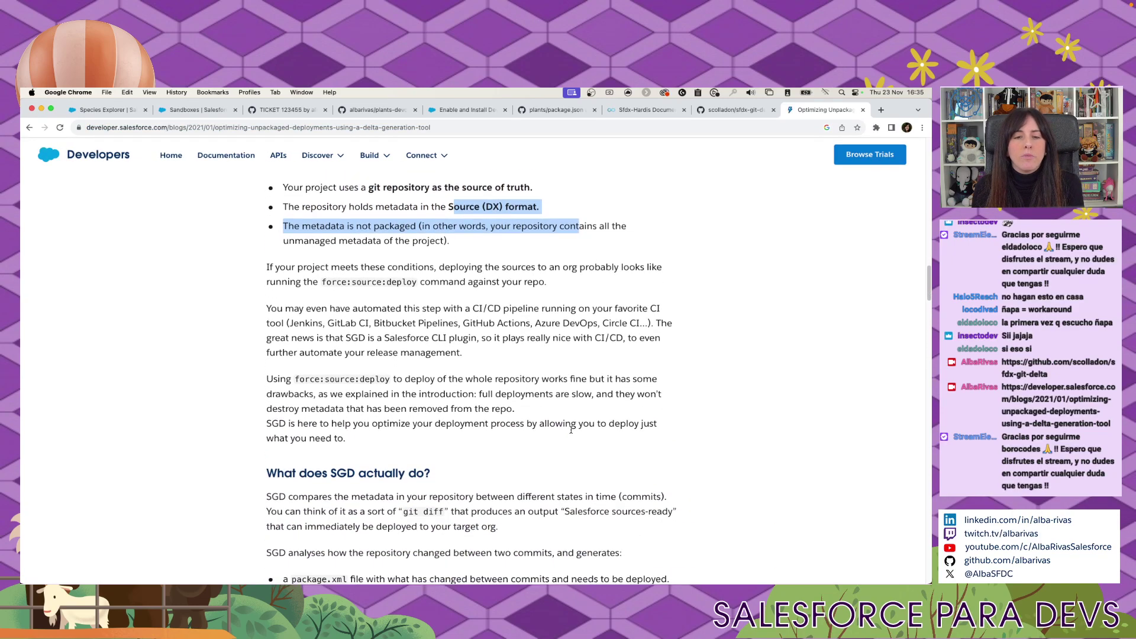
scroll(573, 431, down, 8)
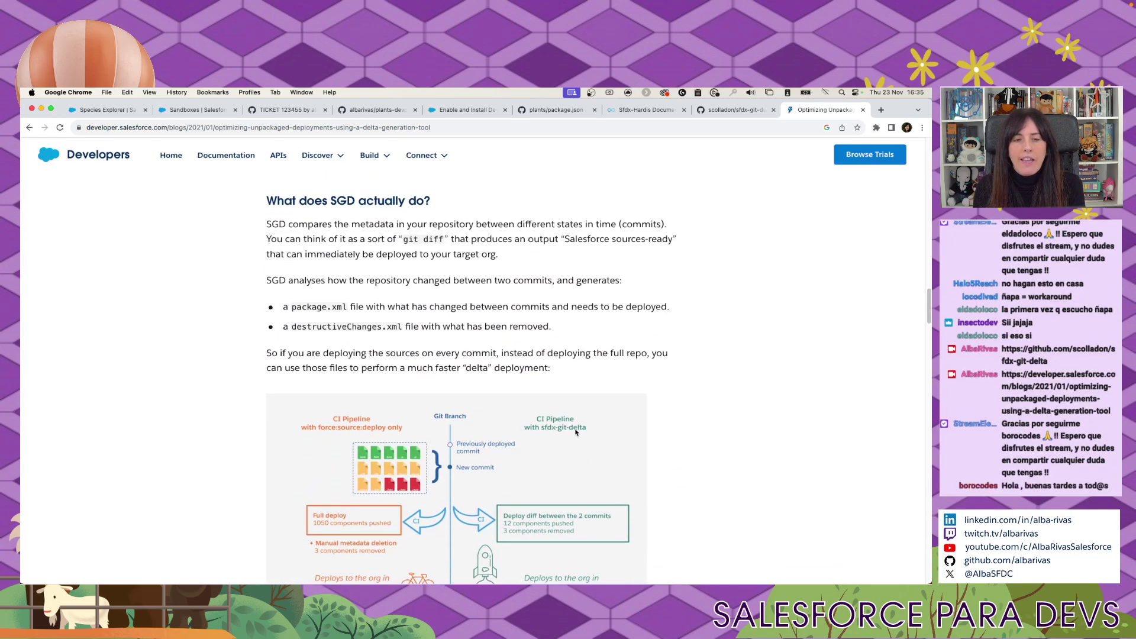
scroll(577, 431, down, 2)
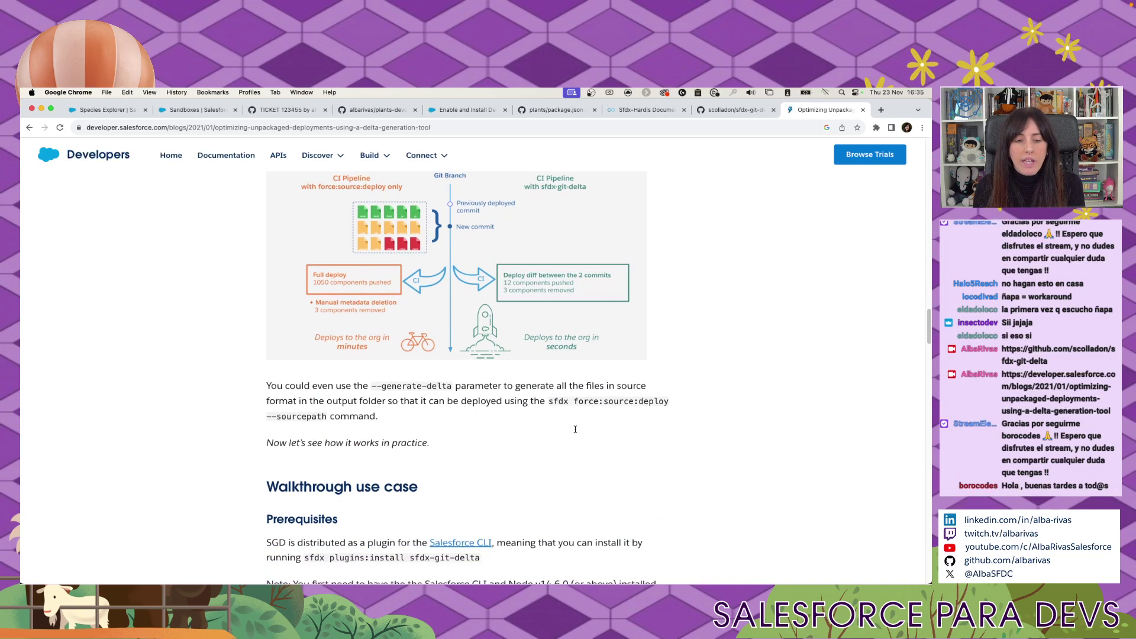
scroll(430, 296, up, 3)
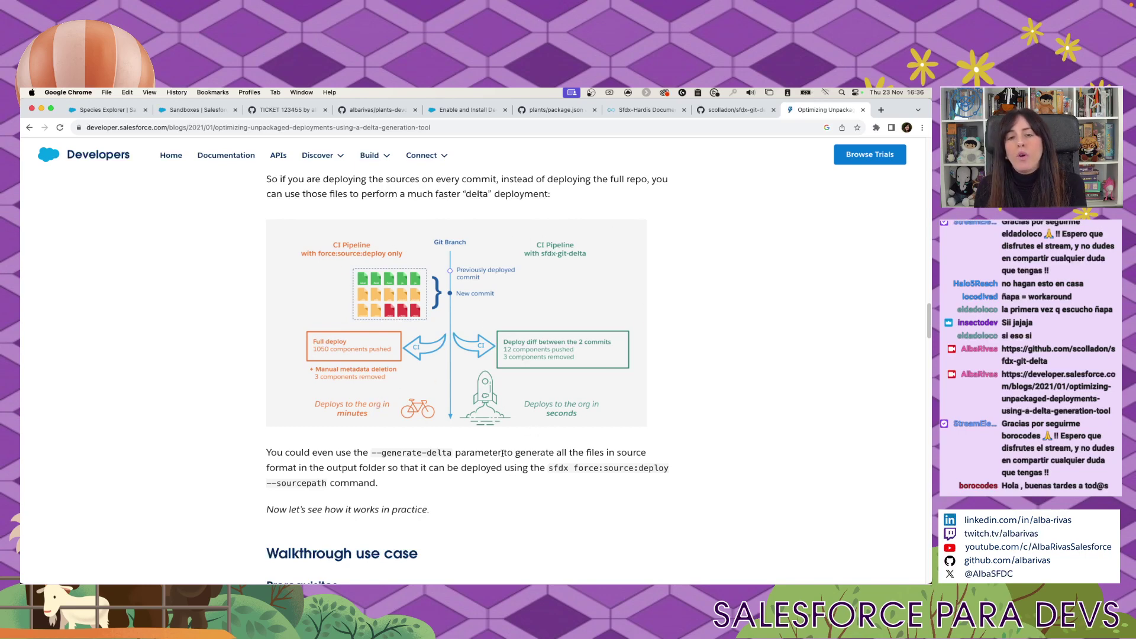
scroll(526, 489, down, 4)
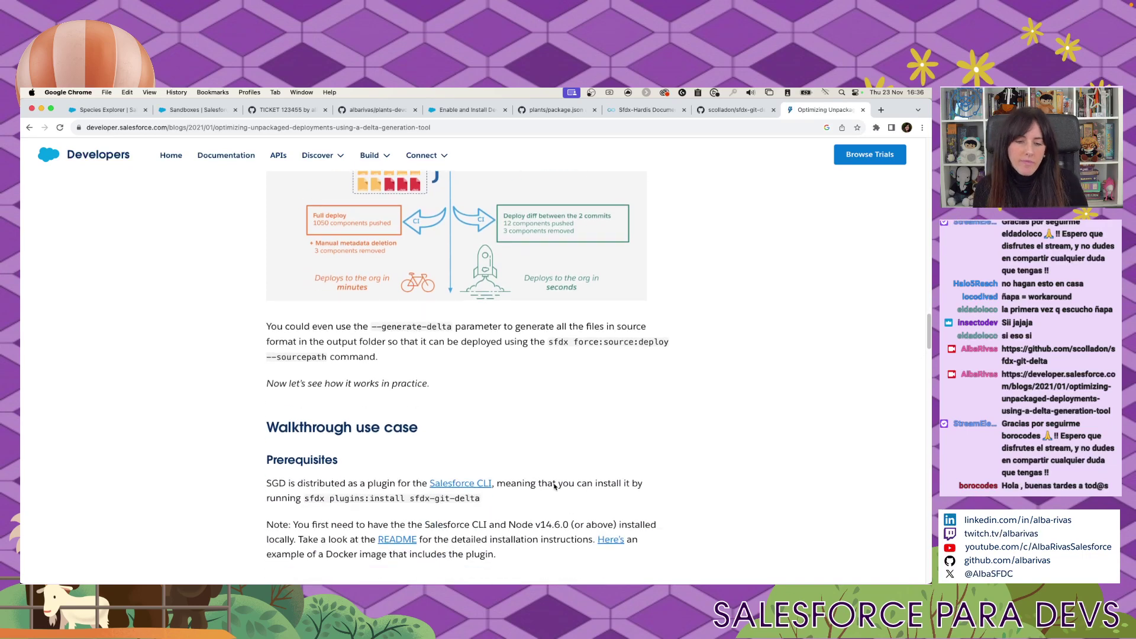
scroll(554, 486, down, 8)
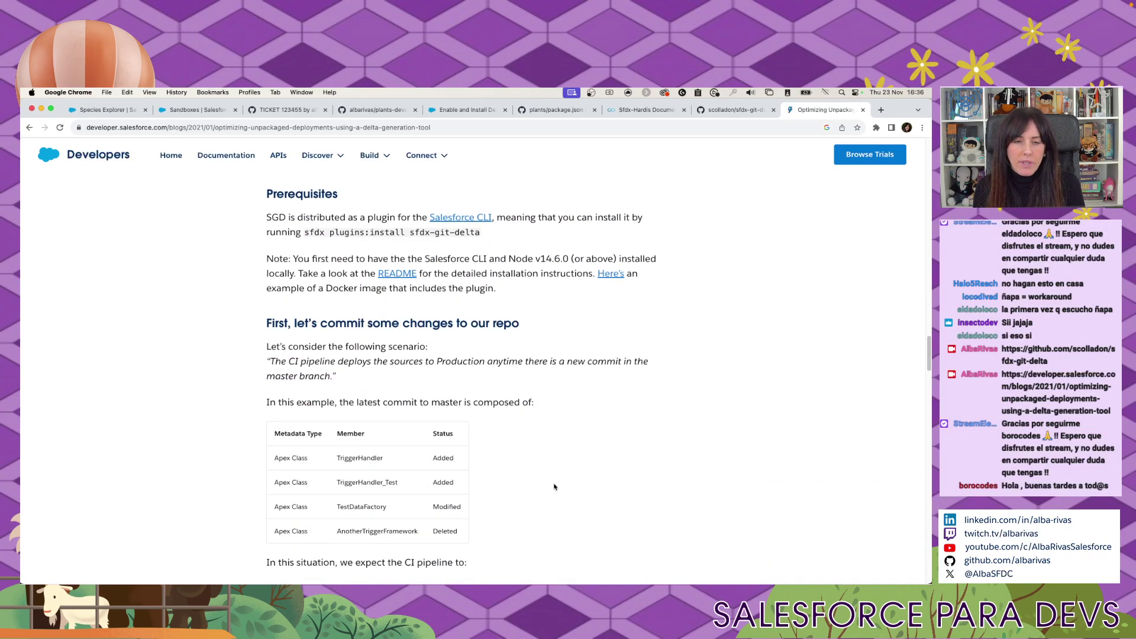
scroll(554, 486, down, 10)
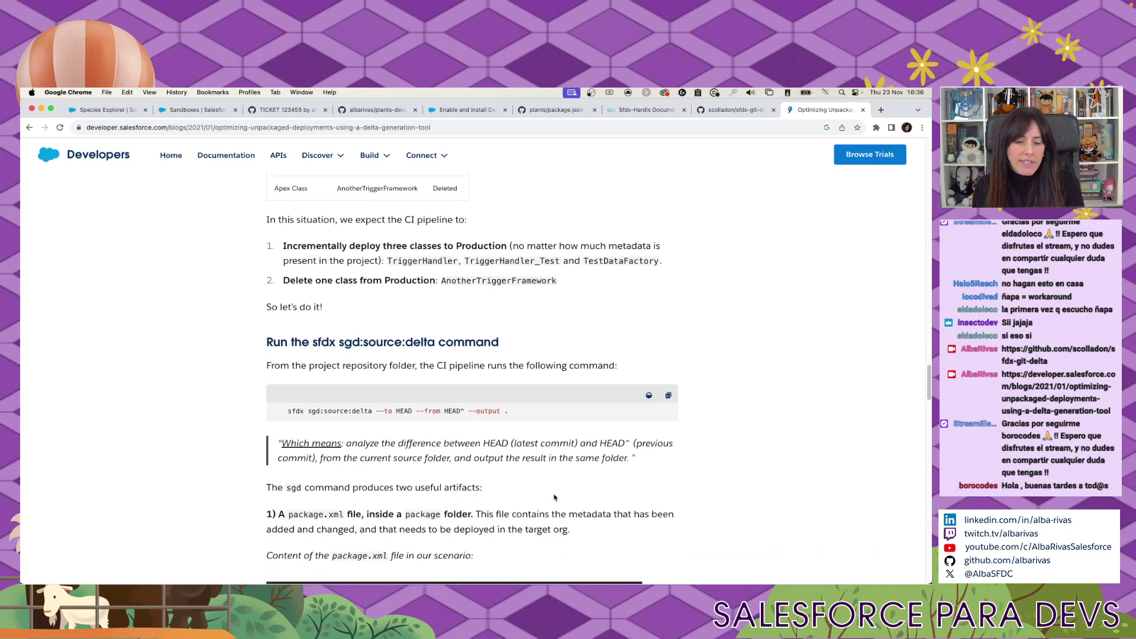
scroll(554, 497, down, 3)
Highlight the sfdx sgd:source:delta command and its note on comparing HEAD with HEAD^ into the same folder.
triple_click(336, 325)
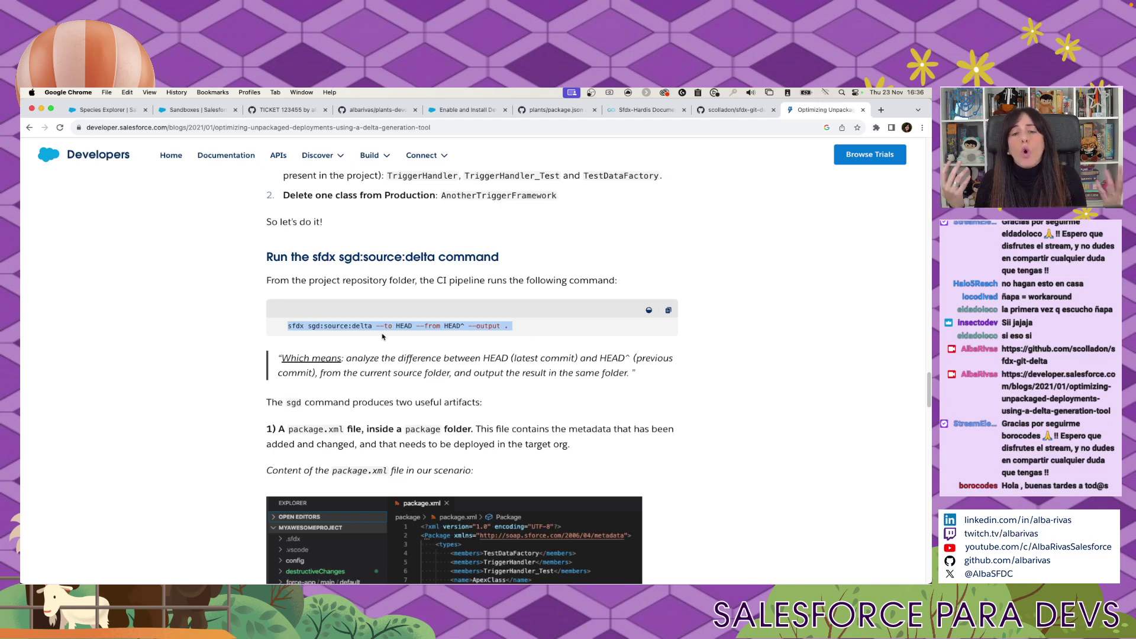
click(384, 336)
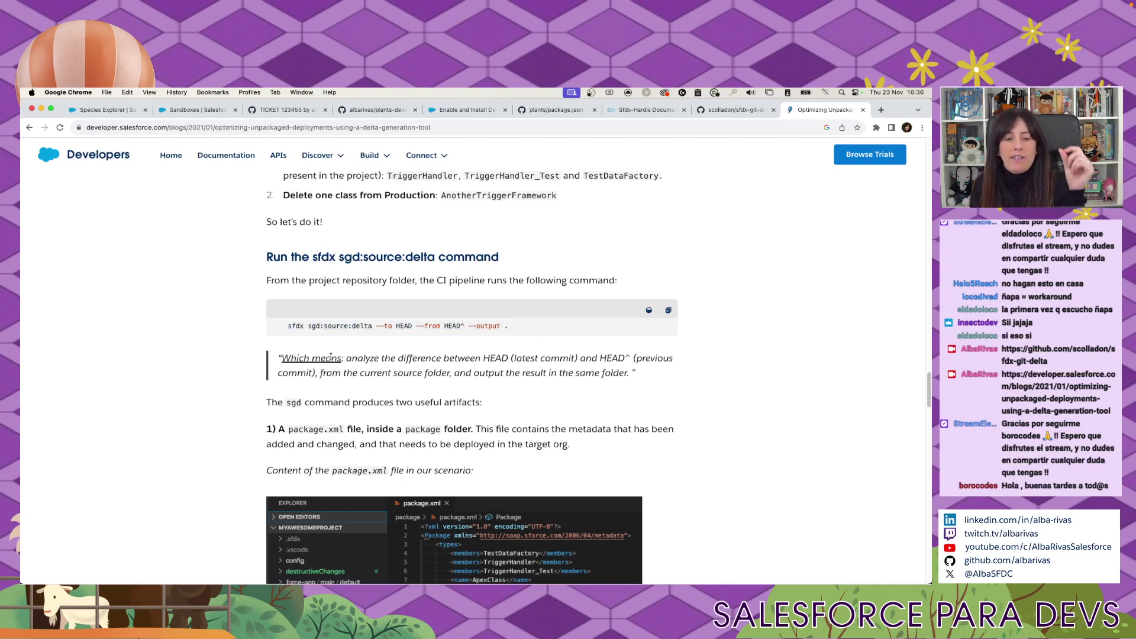
drag(344, 359, 654, 357)
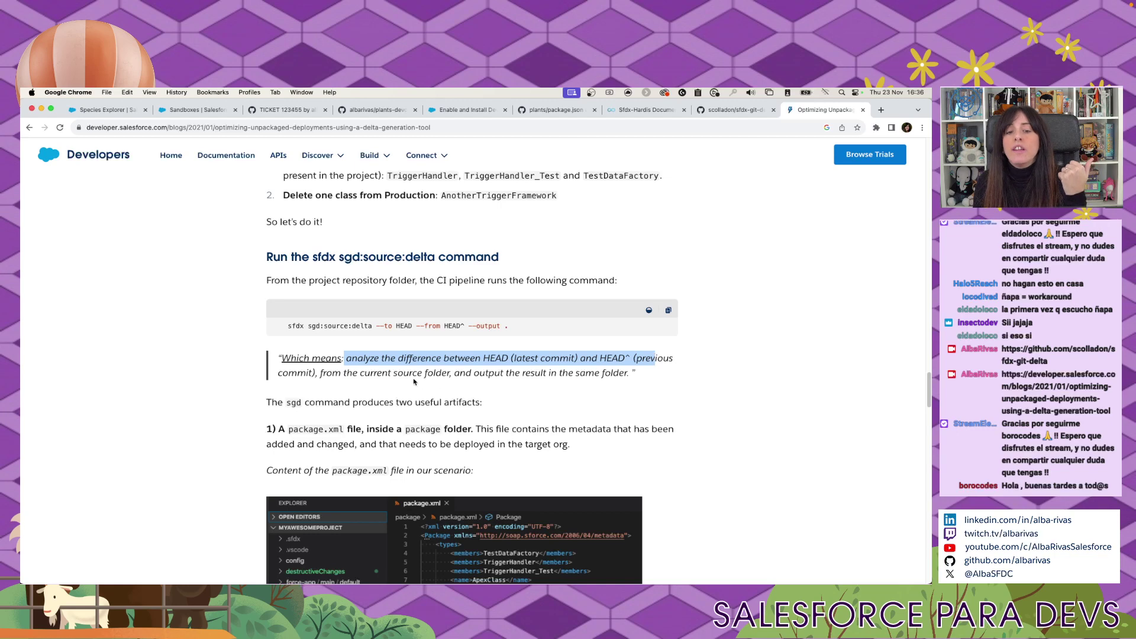
drag(408, 374, 645, 377)
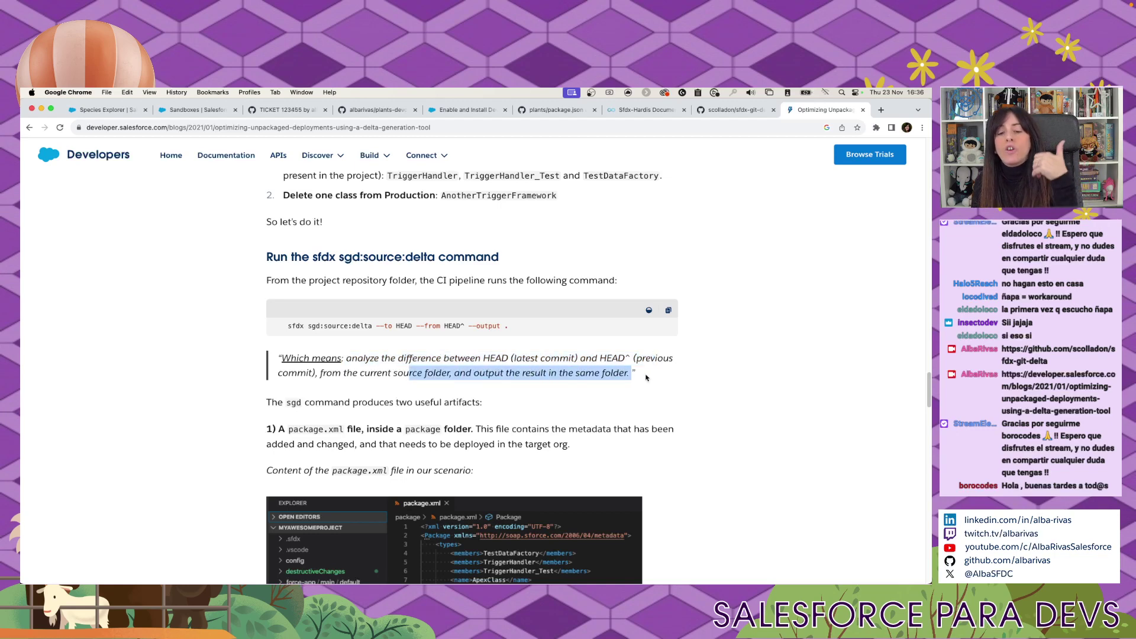
Scroll down to the destructiveChanges.xml section and highlight the word destructiveChanges.
scroll(466, 417, down, 1)
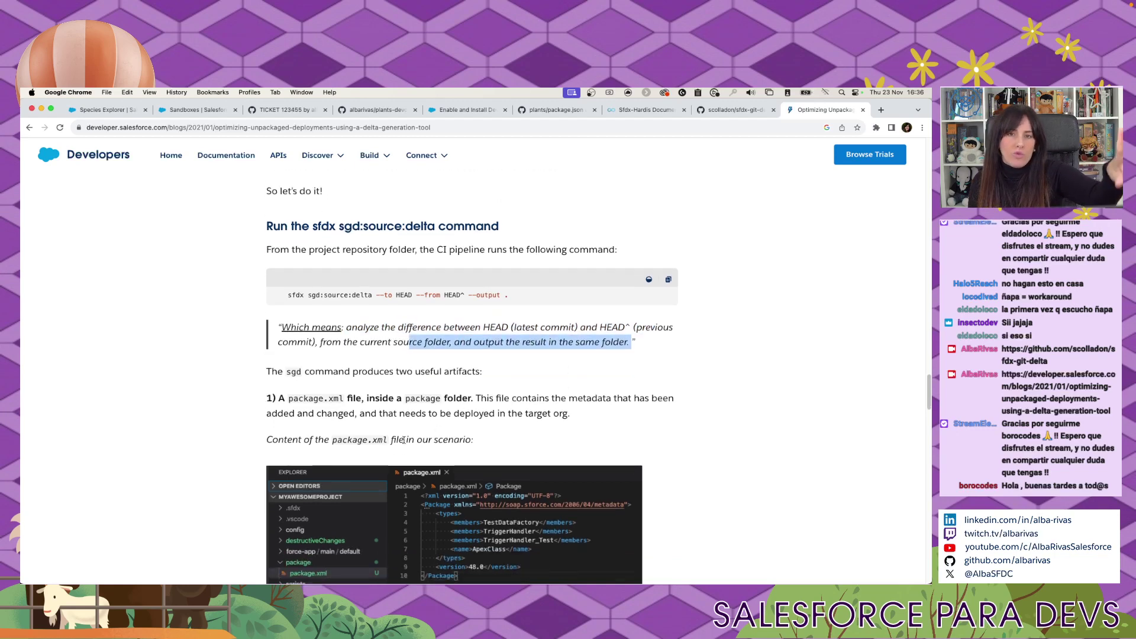
scroll(404, 439, down, 1)
drag(292, 392, 355, 392)
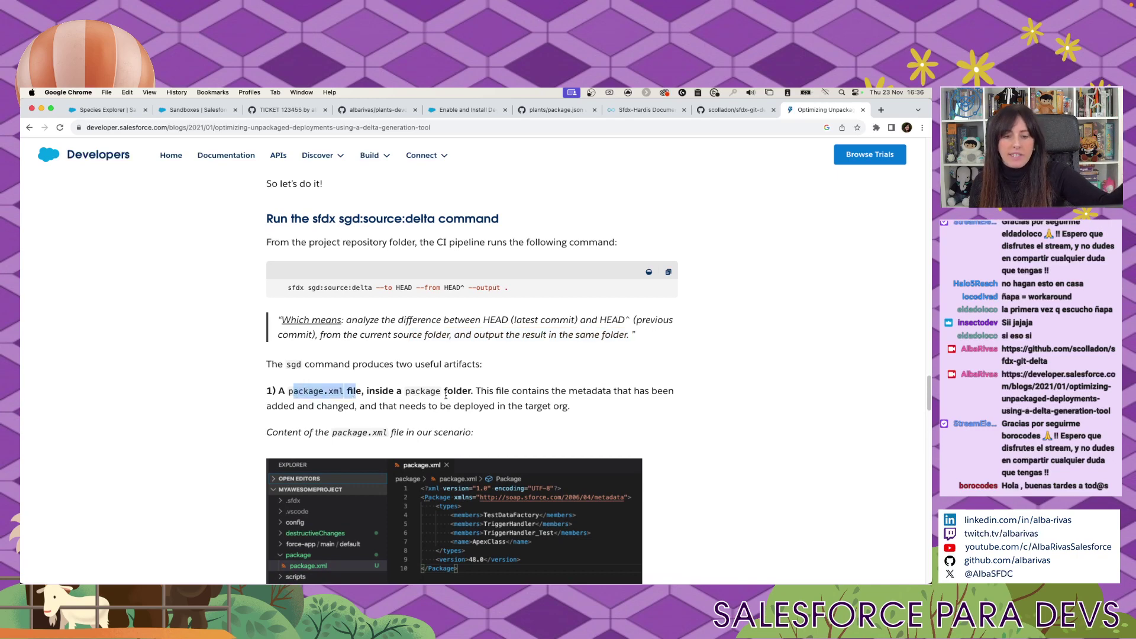
scroll(521, 417, down, 5)
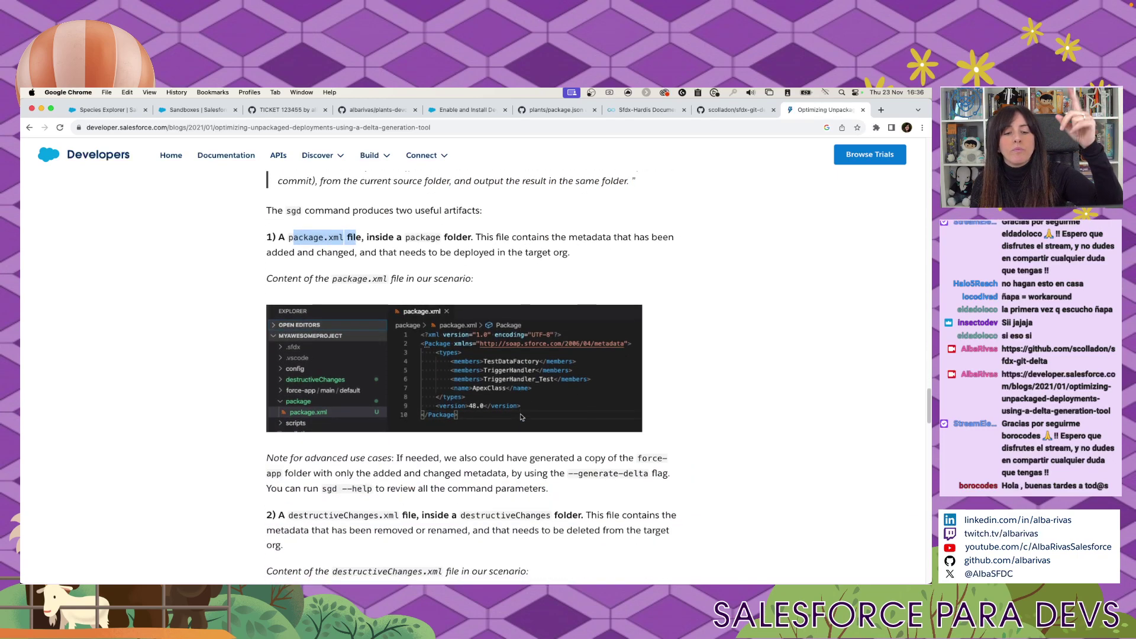
scroll(414, 414, down, 2)
double_click(345, 458)
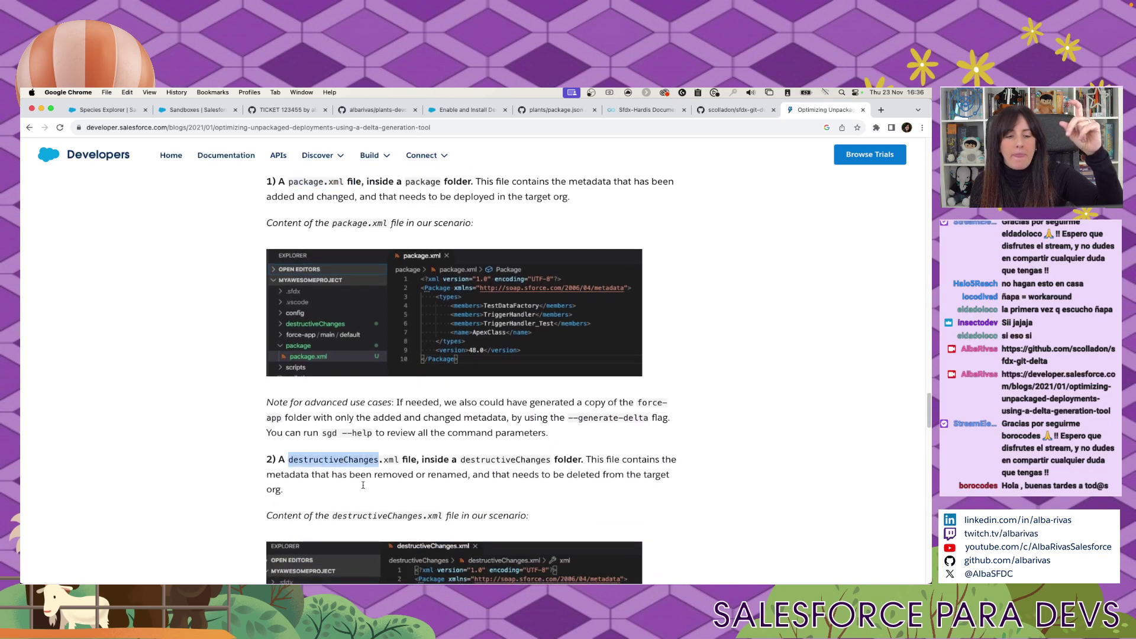
scroll(363, 485, down, 3)
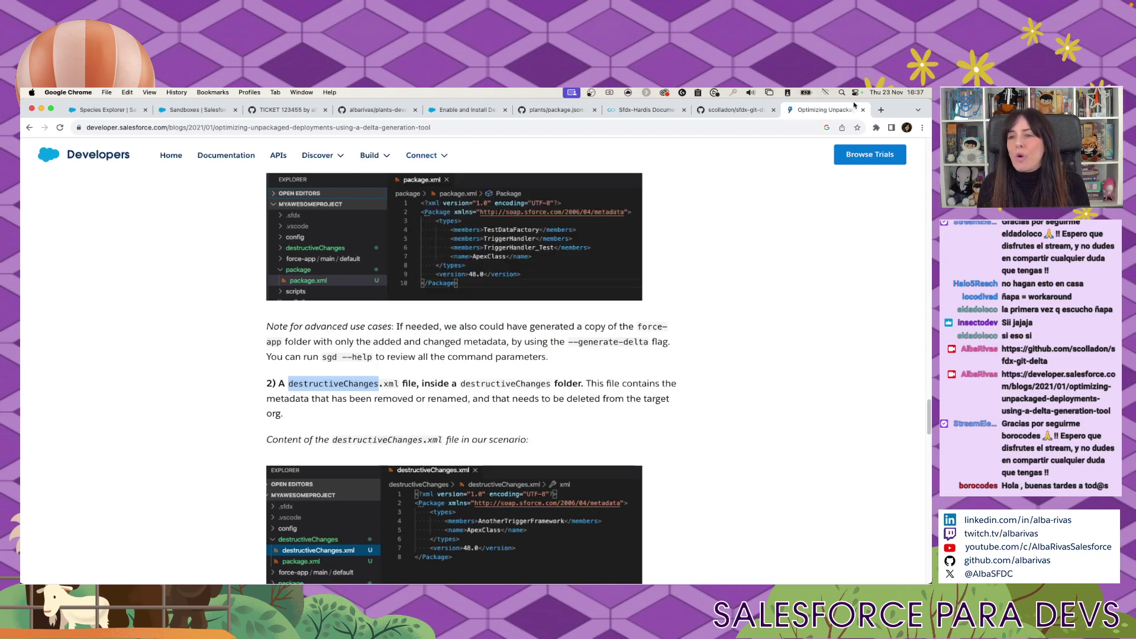
Load youtube.com in a new tab, then close that tab again.
click(881, 110)
text(youtube.com)
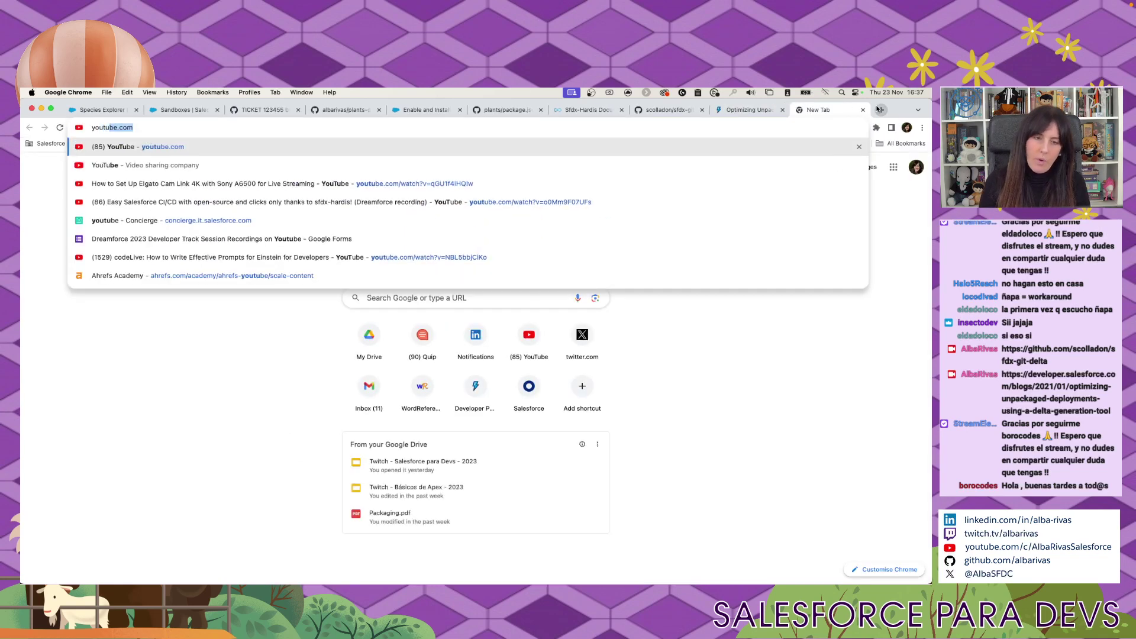
key(Return)
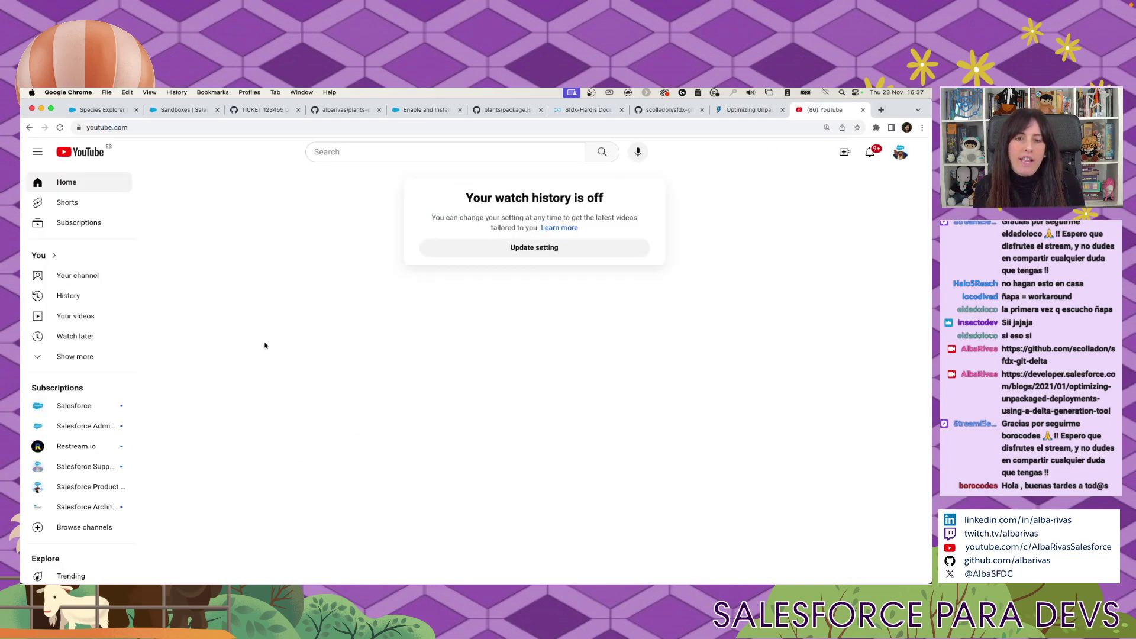
click(862, 109)
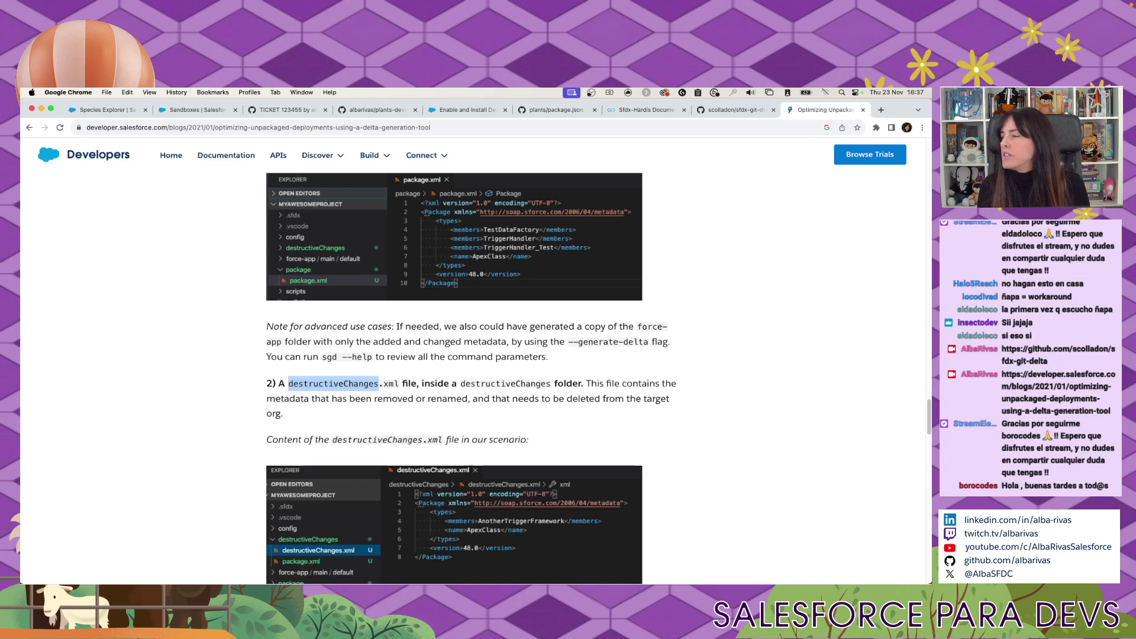
Switch to the YouTube channel window and show its Playlists tab.
key(super+Tab)
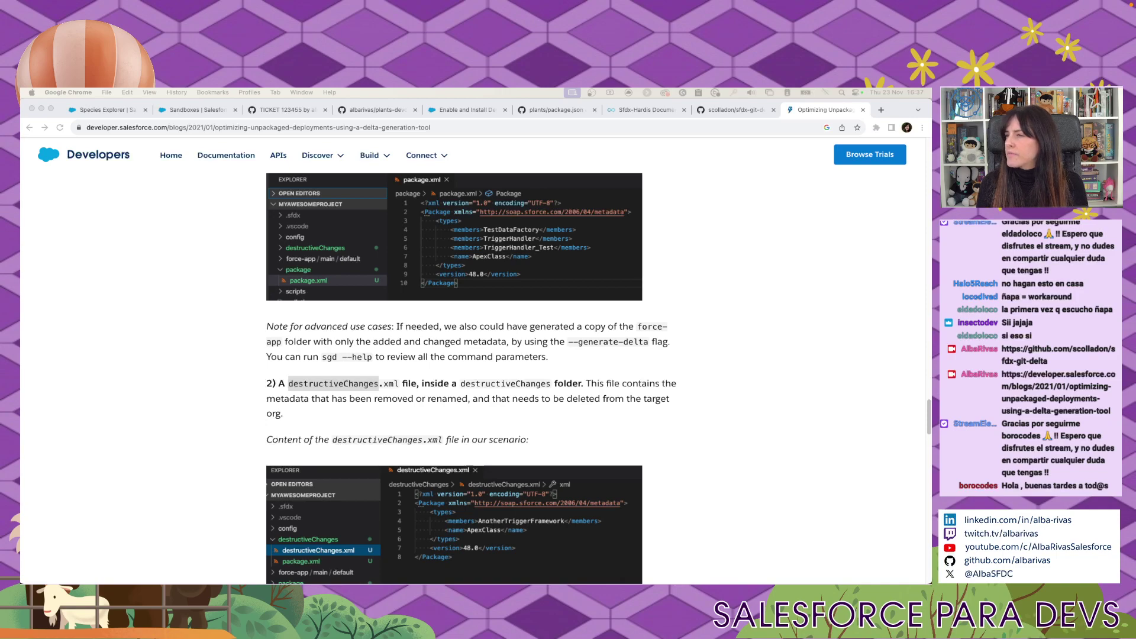
key(super+grave)
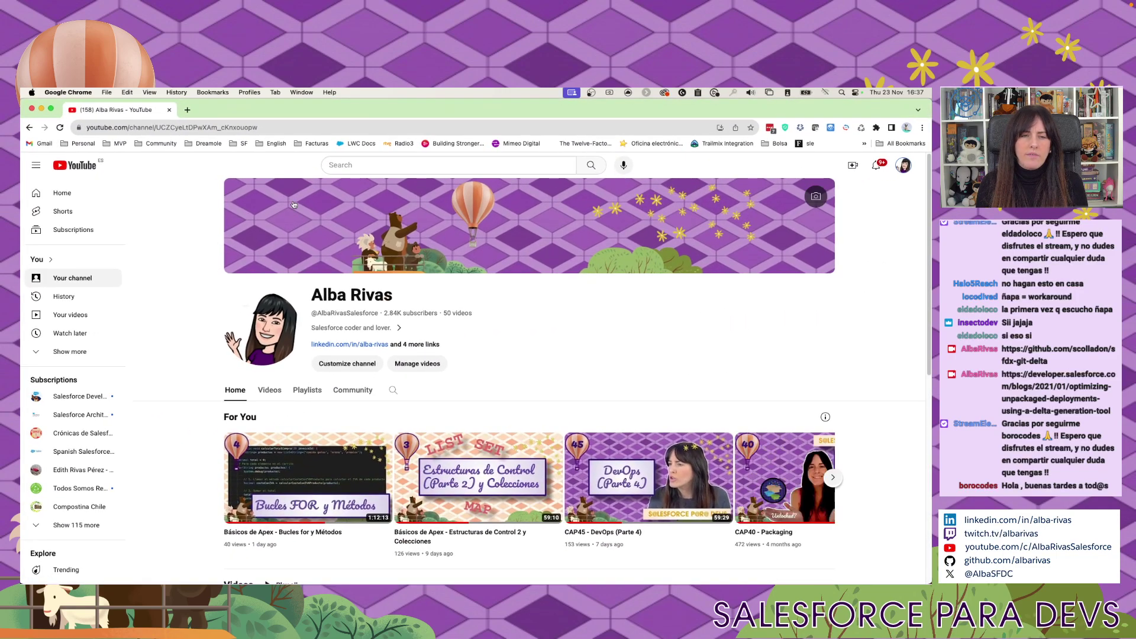
click(308, 391)
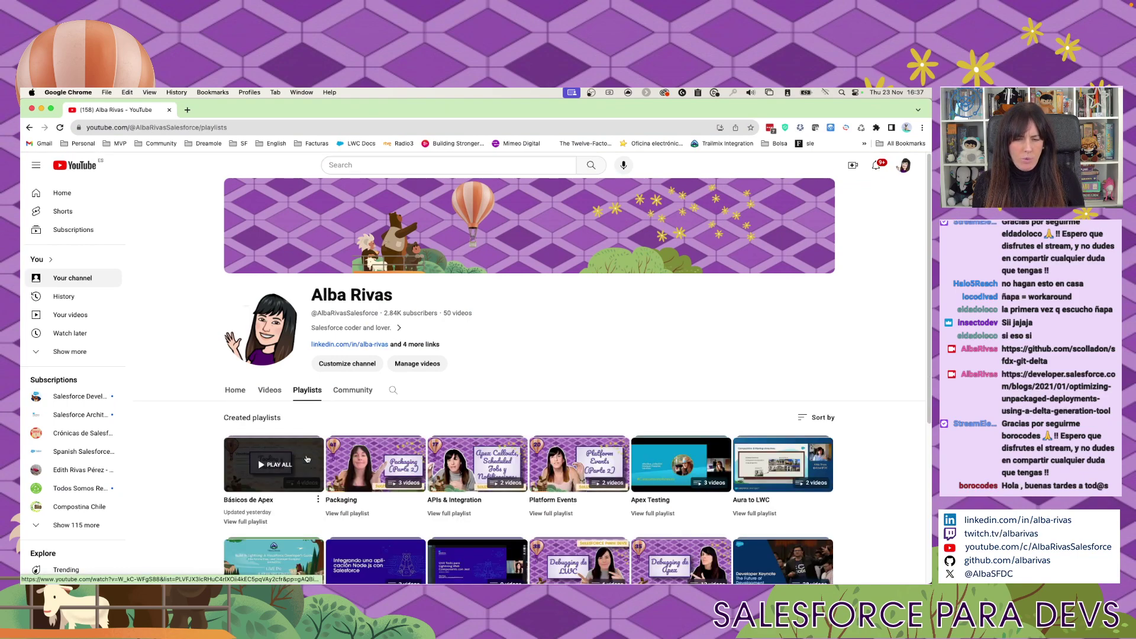
scroll(307, 459, down, 5)
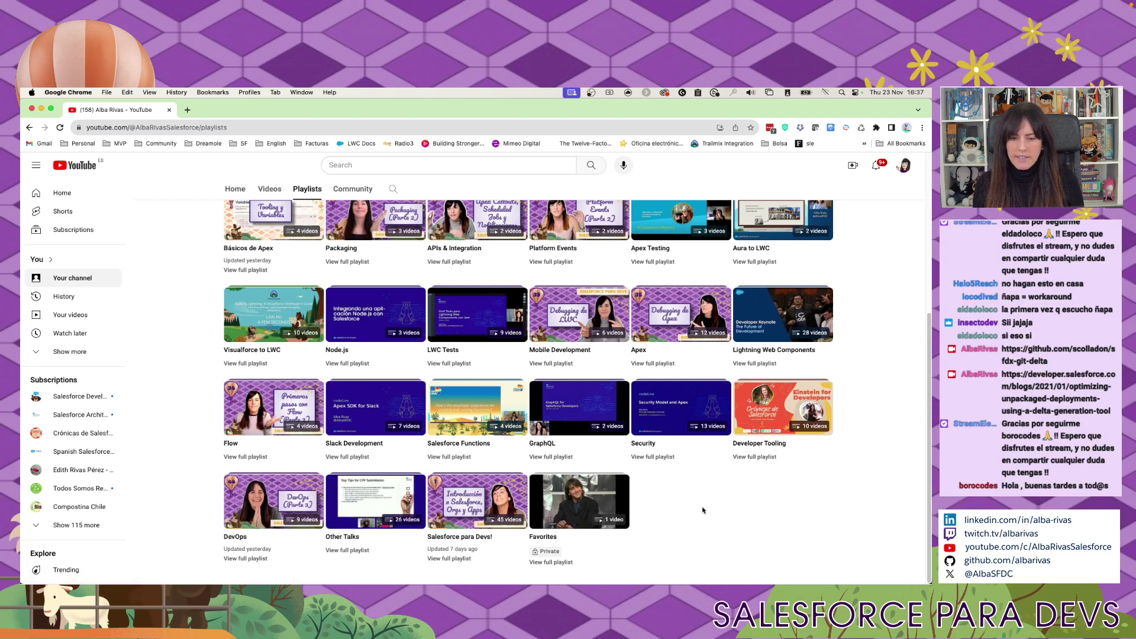
Open the Salesforce para Devs! playlist, find 'packagi' to reach episodes CAP40–CAP45, then return to VS Code.
click(449, 558)
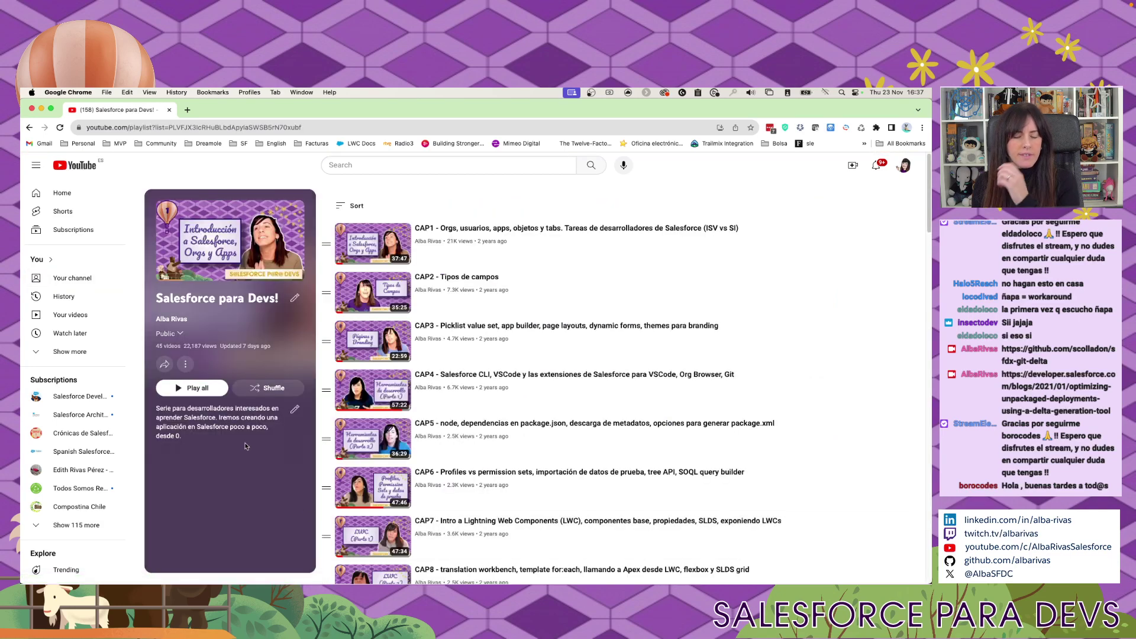
scroll(894, 414, down, 1)
key(super+f)
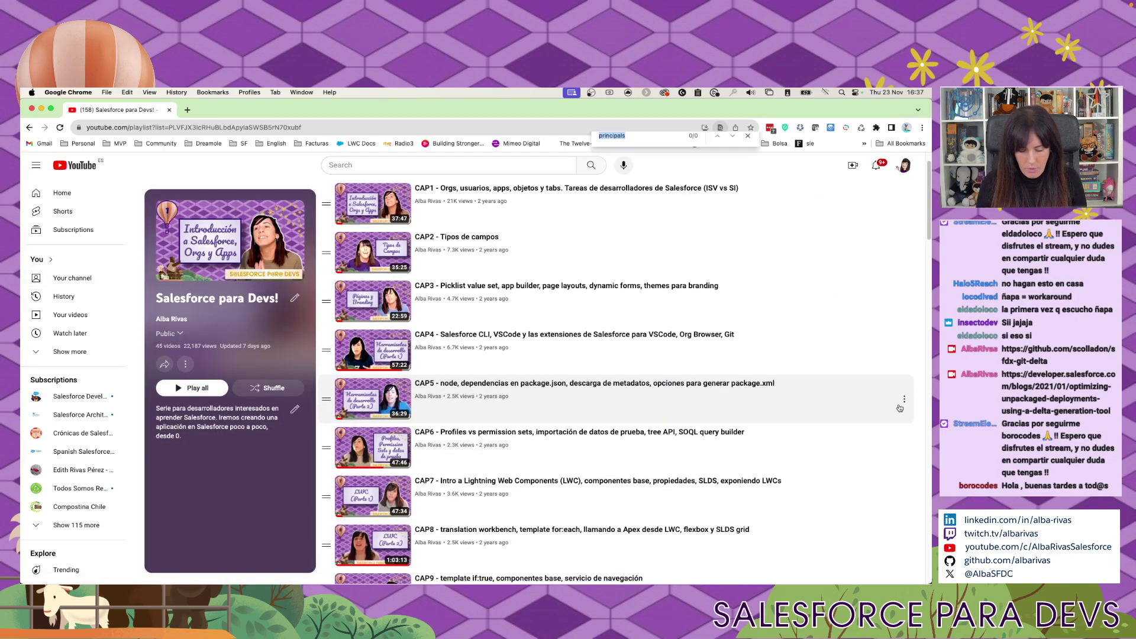
text(packa)
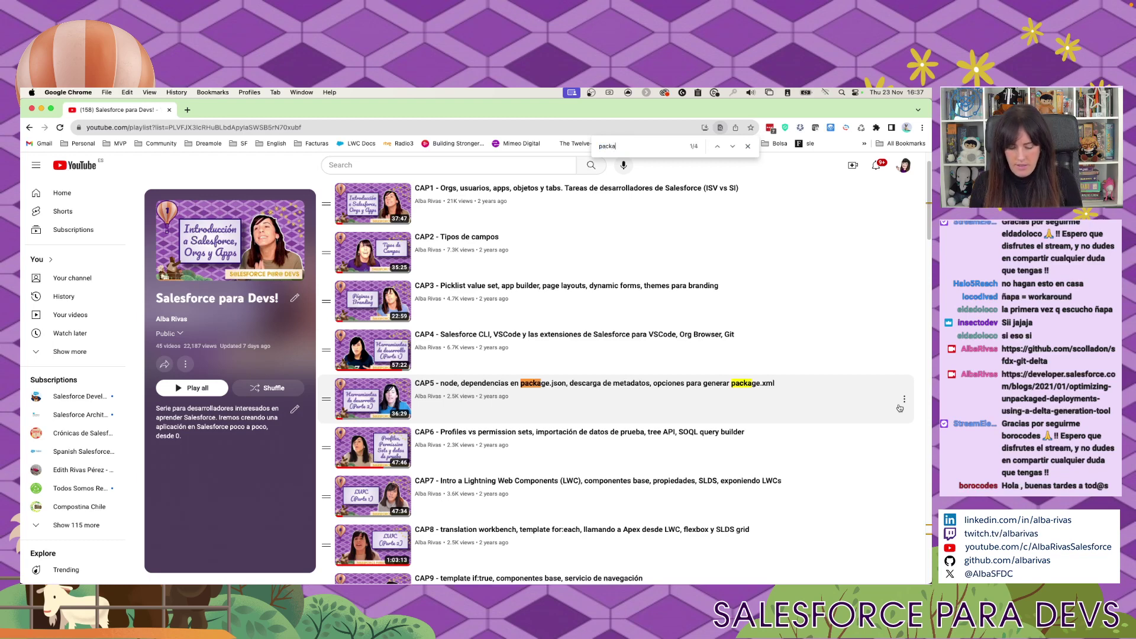
text(gi)
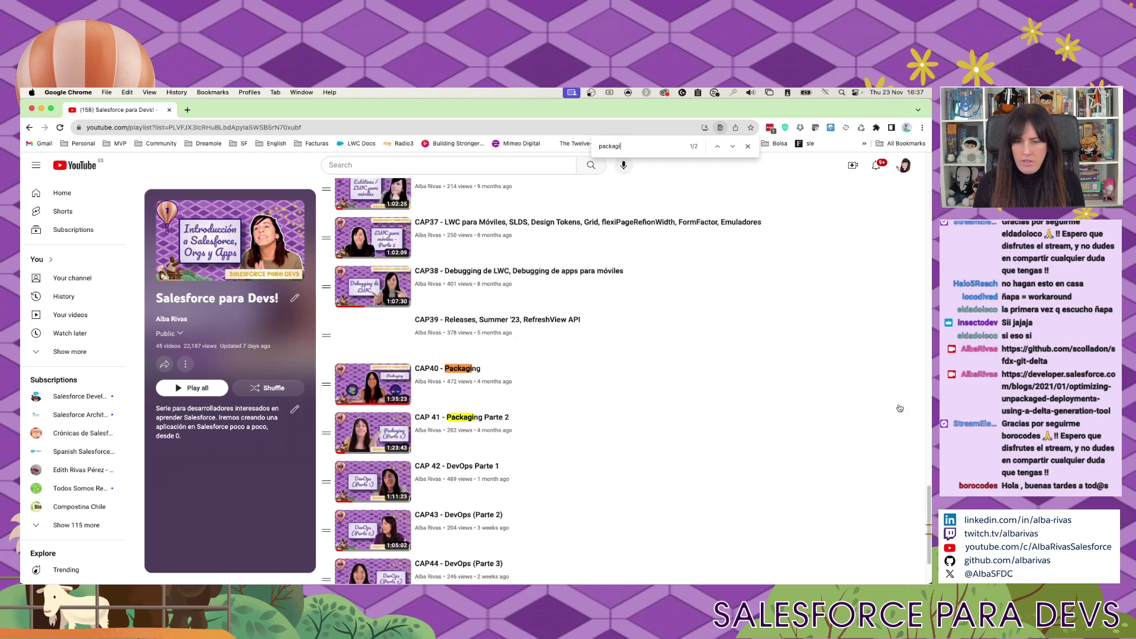
scroll(710, 420, down, 1)
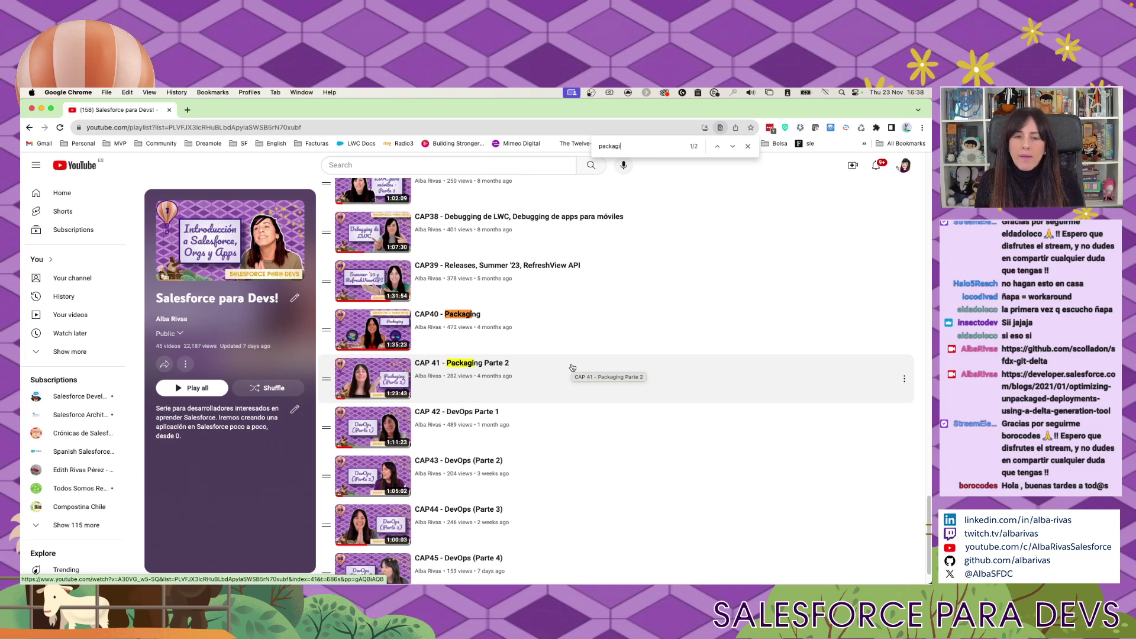
scroll(572, 367, down, 1)
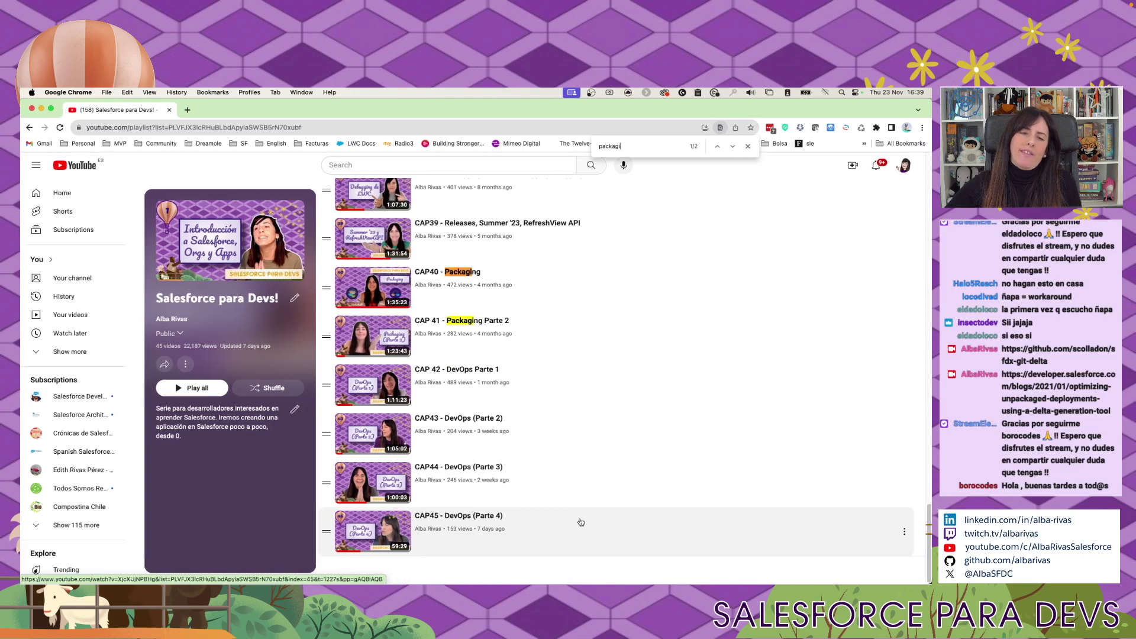
key(super+Tab)
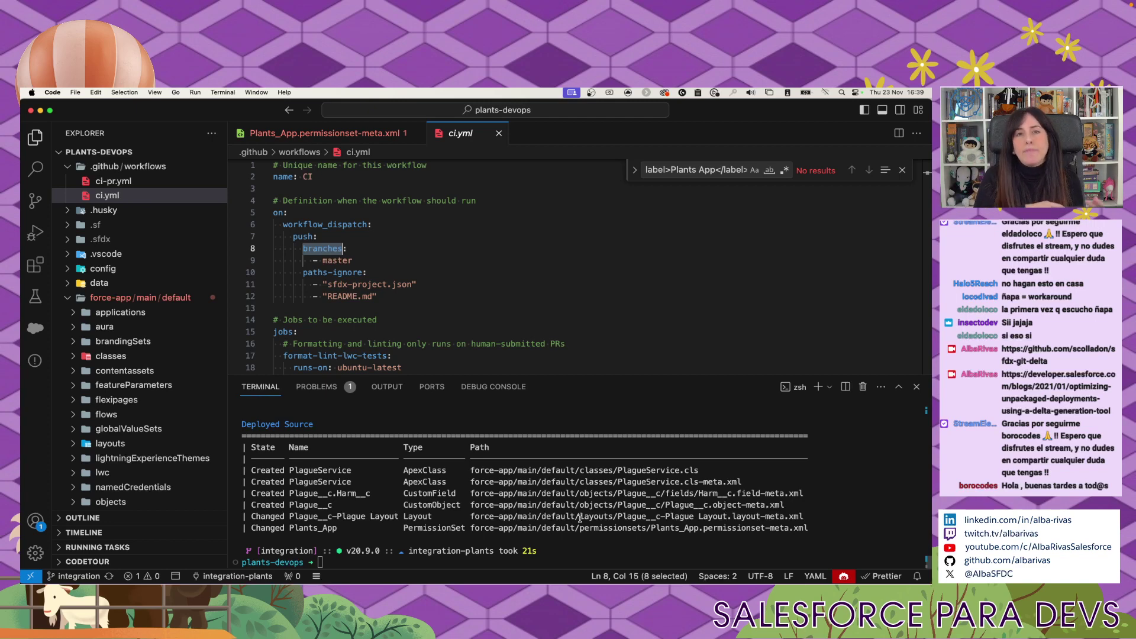
Switch to Chrome and close the YouTube playlist window to reveal the blog article.
key(super+Tab)
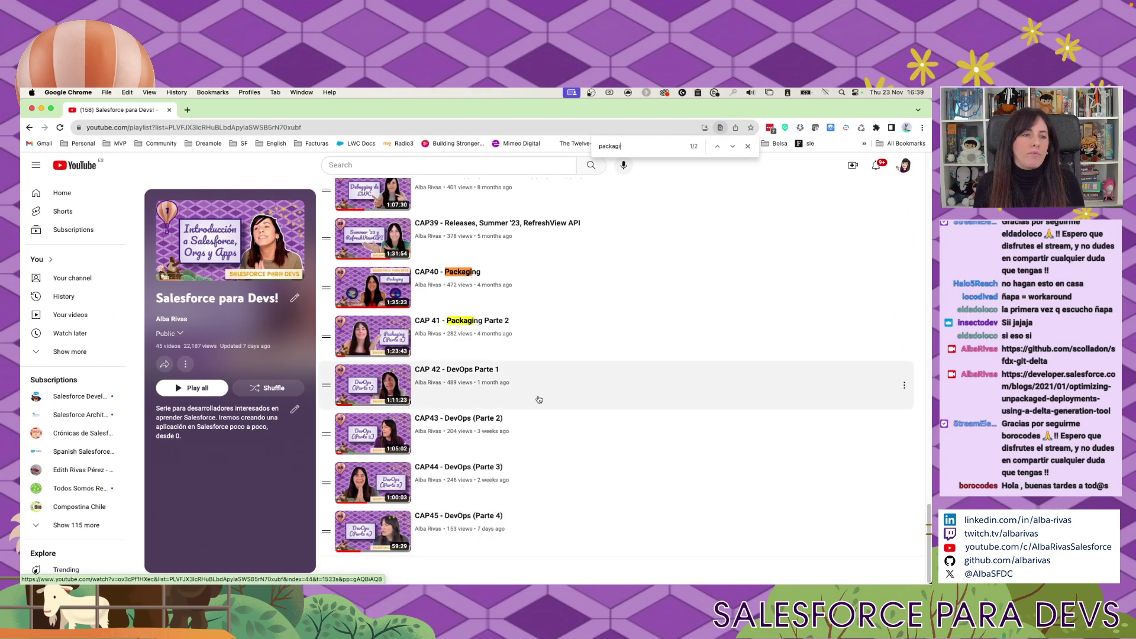
click(31, 109)
scroll(172, 424, up, 1)
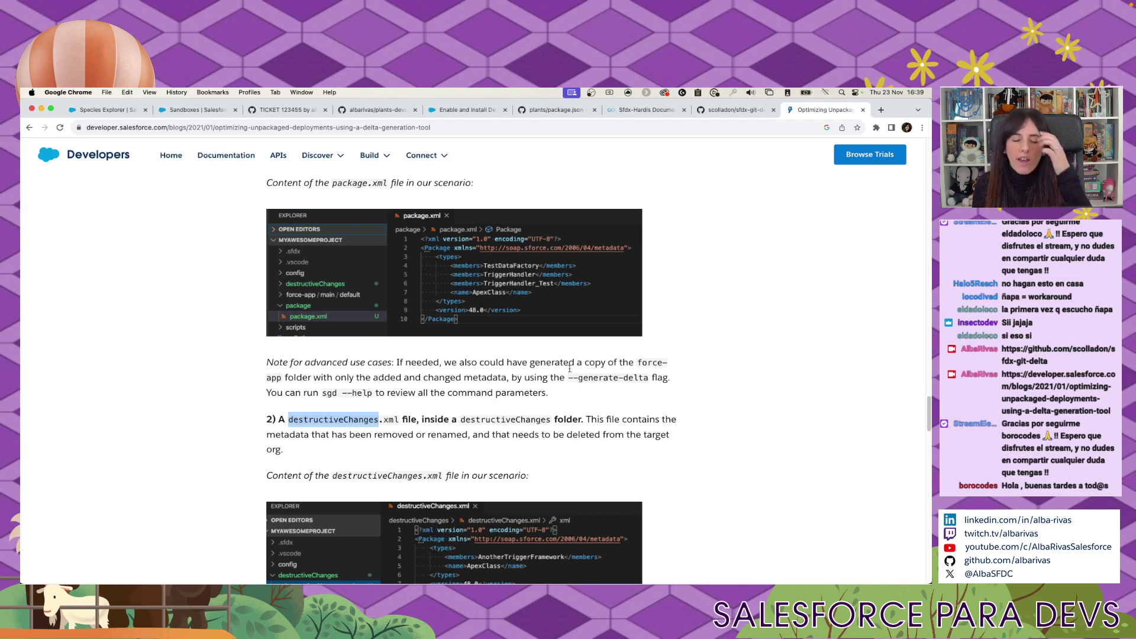
Scroll up the delta-deployment article, then switch to the Enable and Install DevOps Center help page.
scroll(570, 368, up, 5)
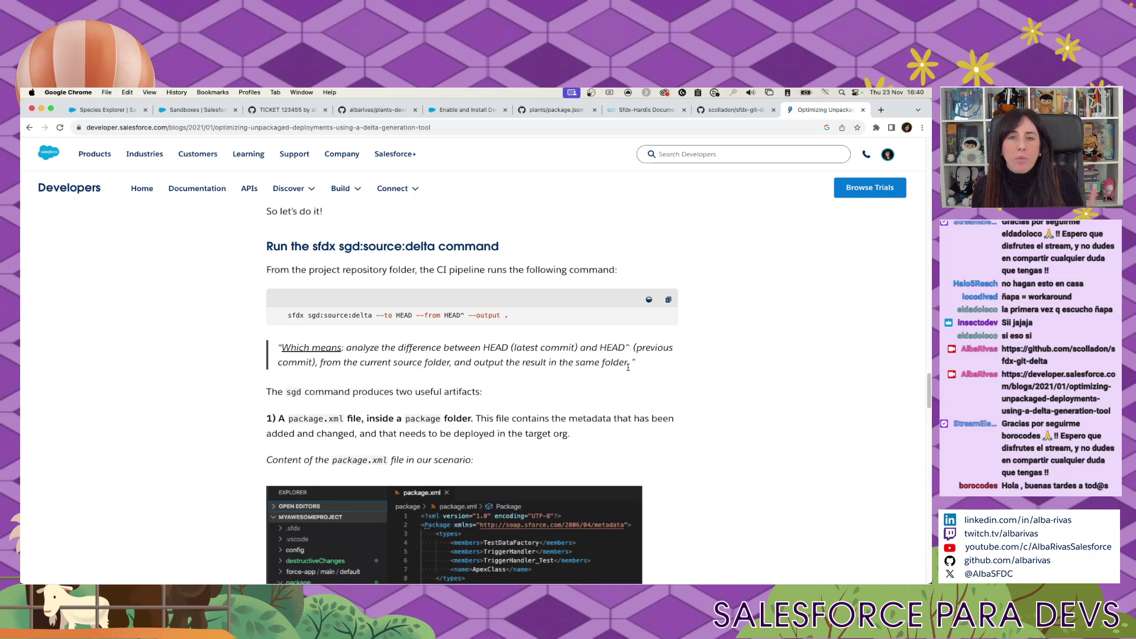
click(460, 114)
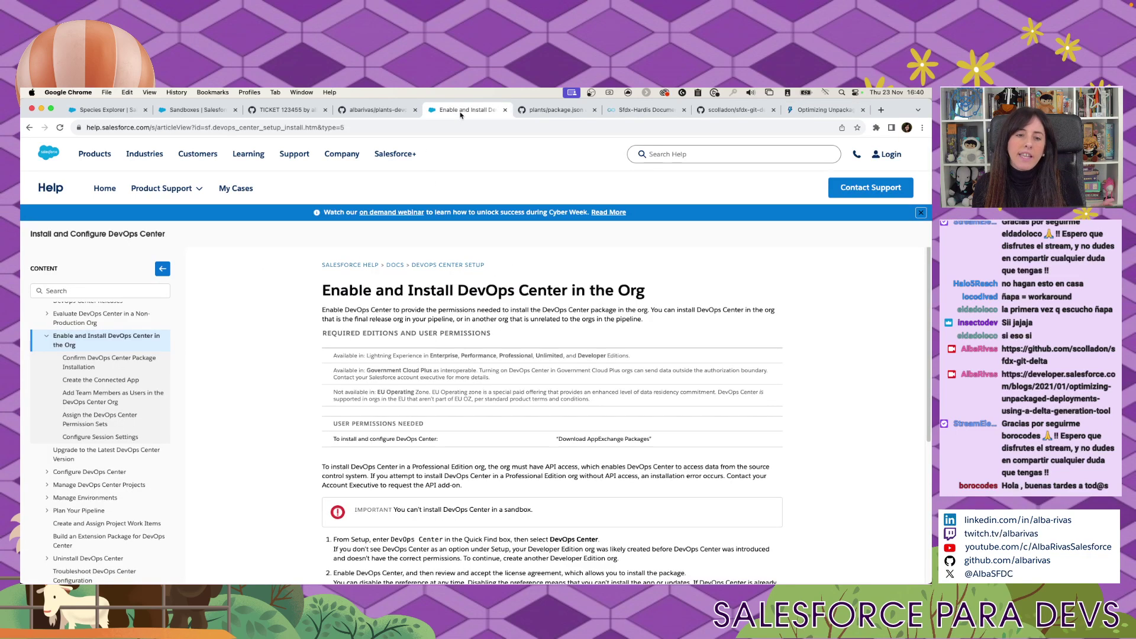
Close all tabs to the right of the DevOps Center help article and zoom it to 125%.
drag(458, 290, 563, 290)
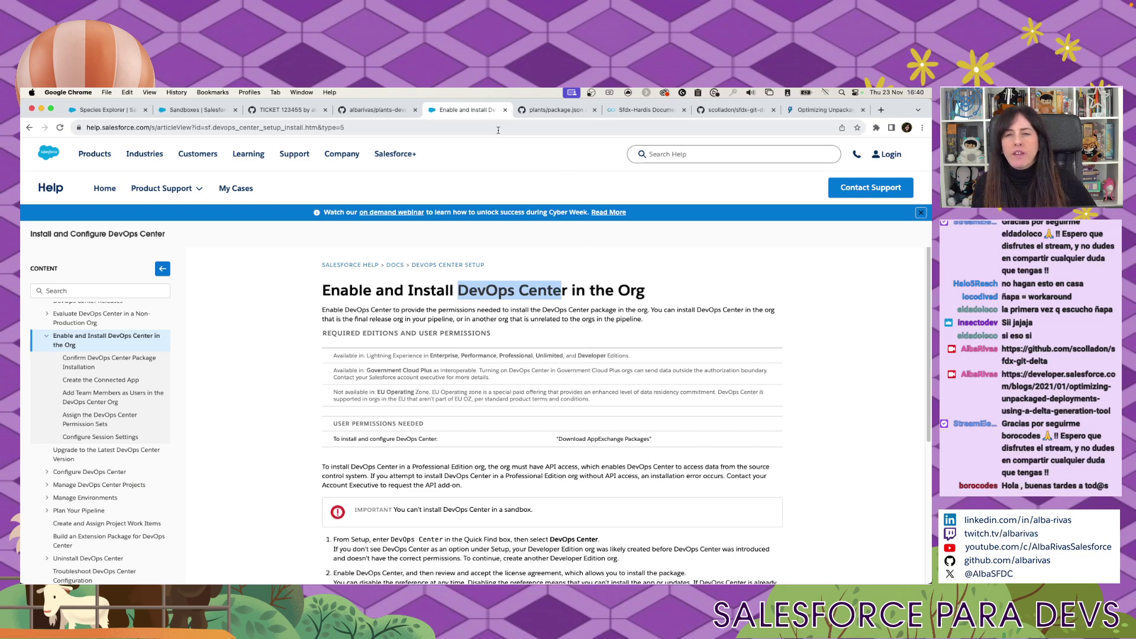
right_click(499, 111)
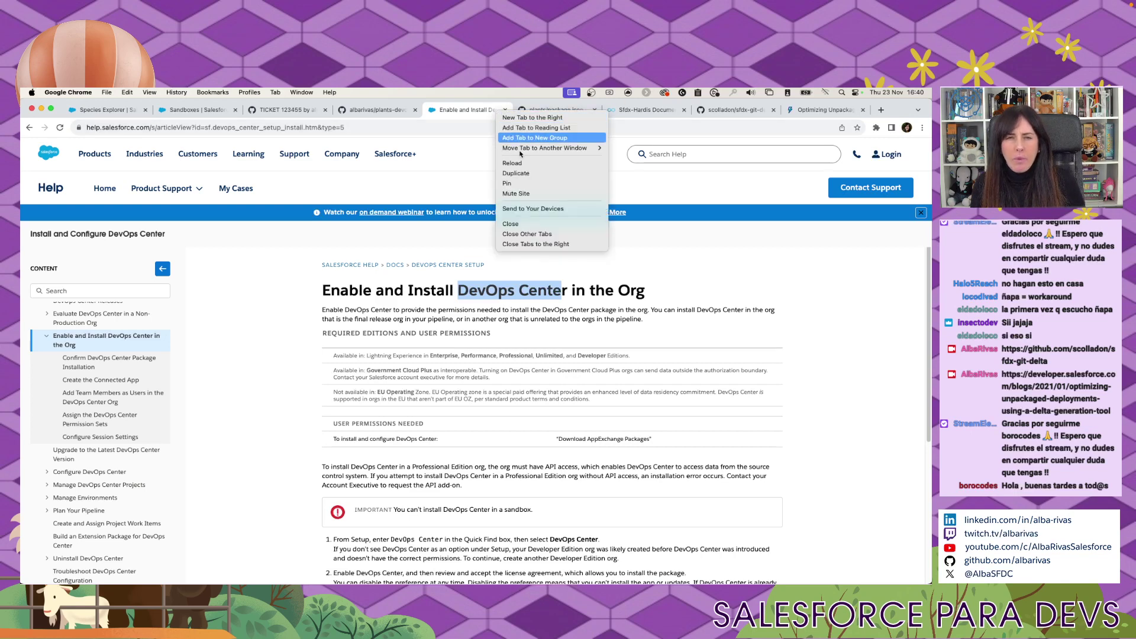
click(545, 243)
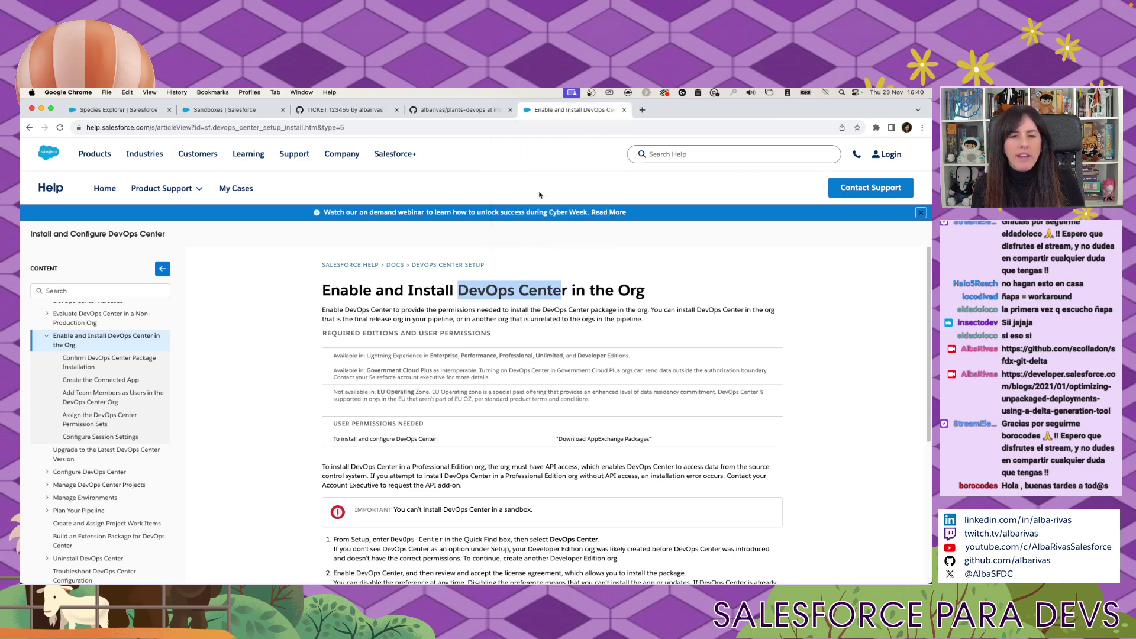
key(super+equal)
key(super+equal)
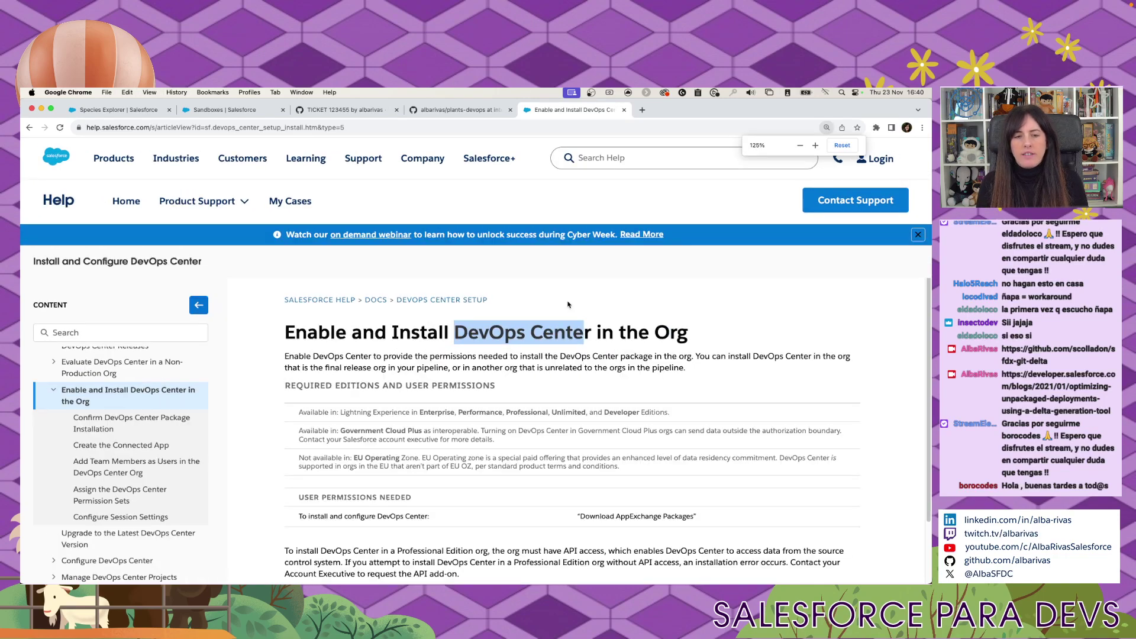
scroll(567, 304, down, 3)
scroll(571, 321, up, 3)
Close the plants-devops GitHub and ticket tabs, then return to the Sandboxes setup page.
click(495, 110)
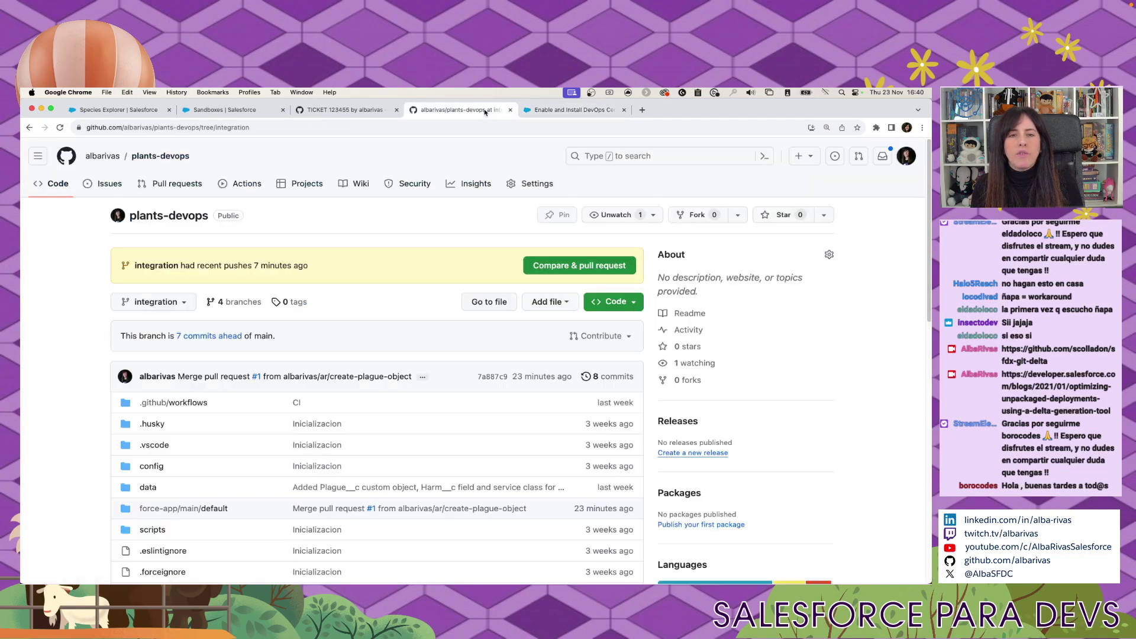
click(511, 110)
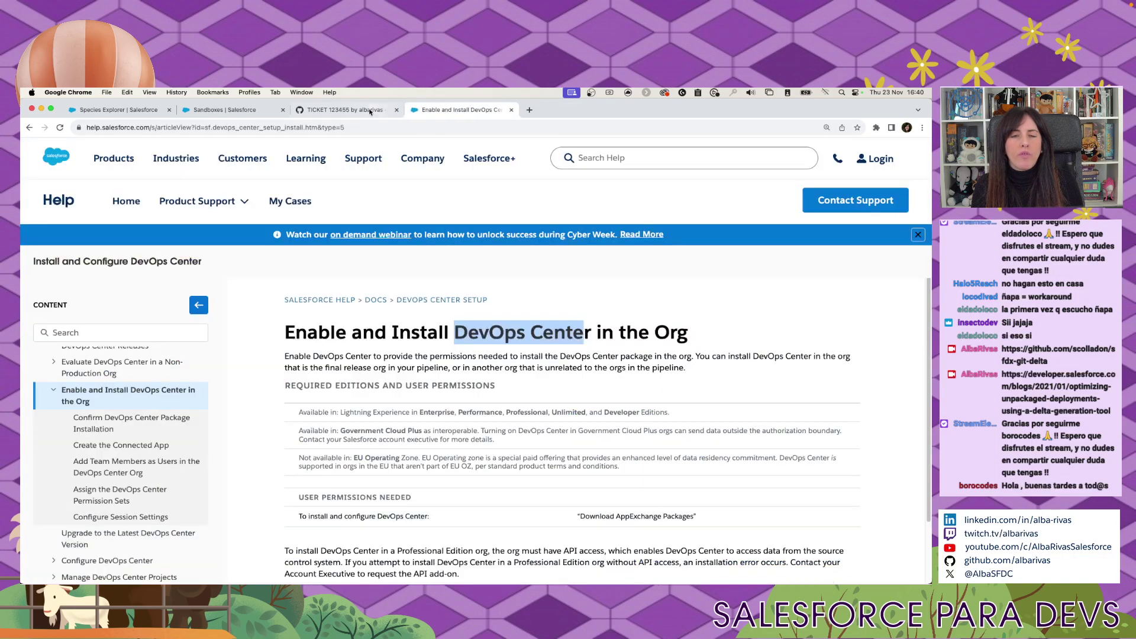
click(361, 110)
click(397, 110)
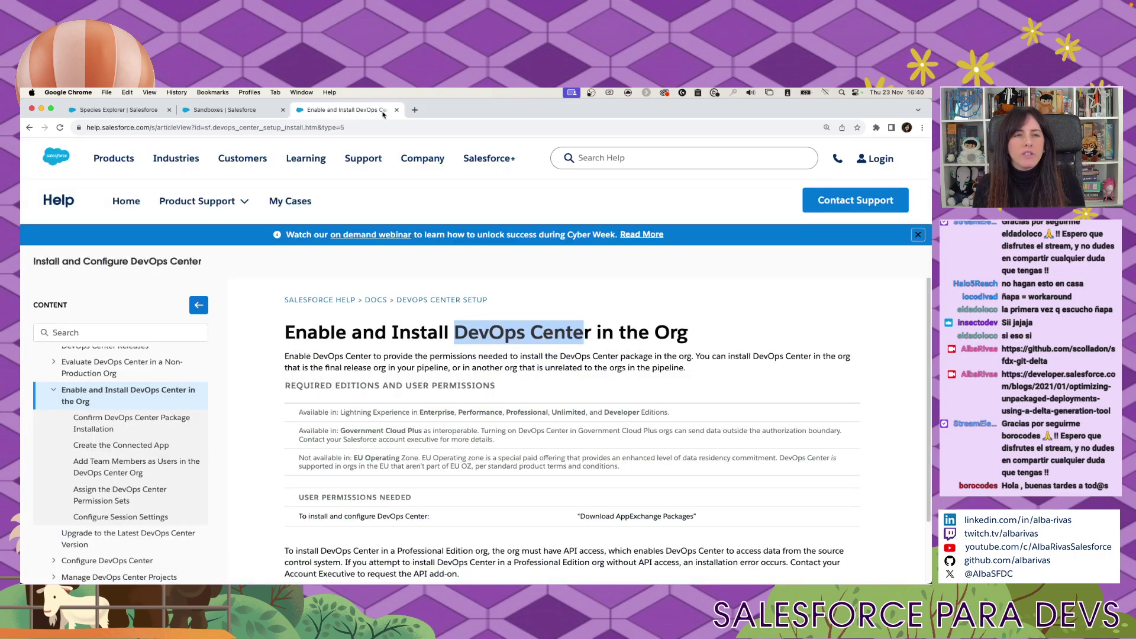
click(234, 111)
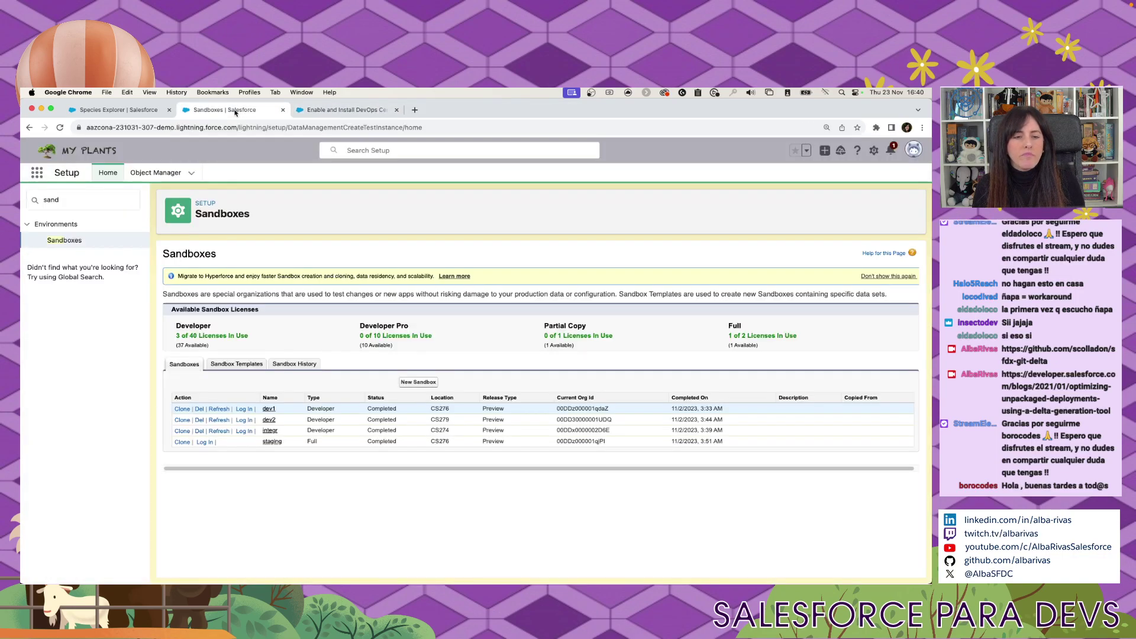
click(340, 109)
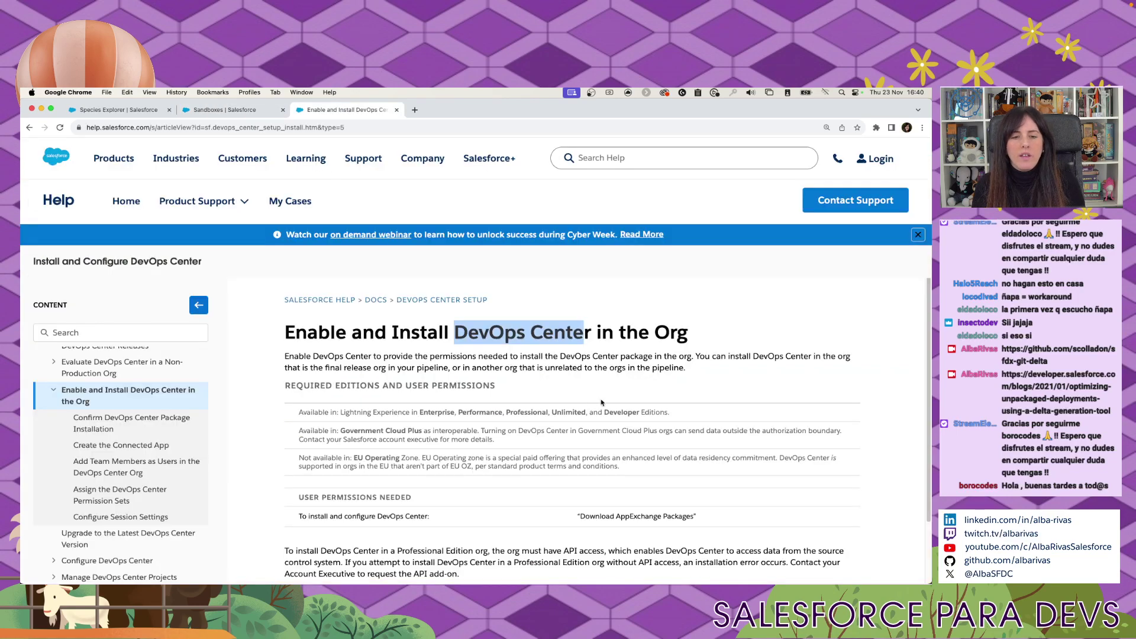
scroll(601, 402, down, 5)
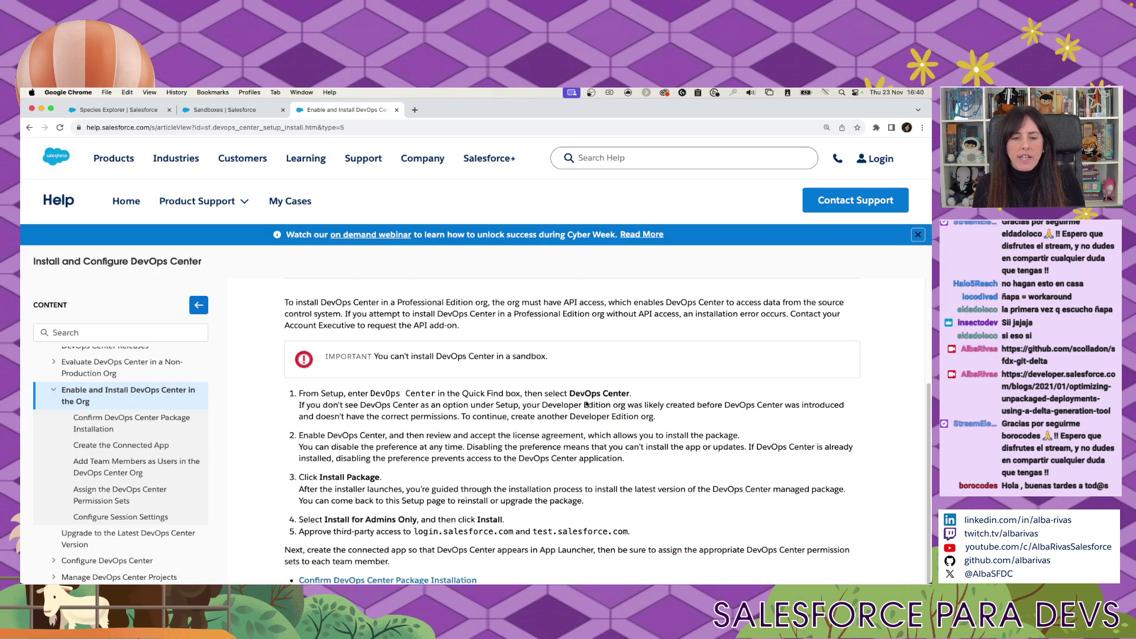
scroll(586, 404, down, 3)
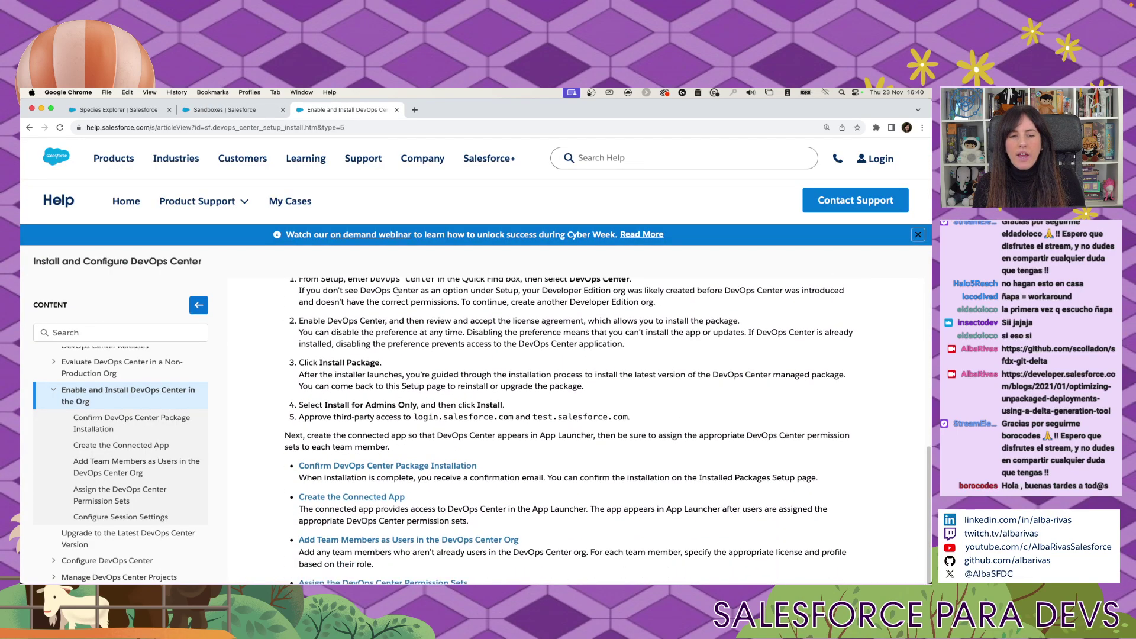
click(237, 112)
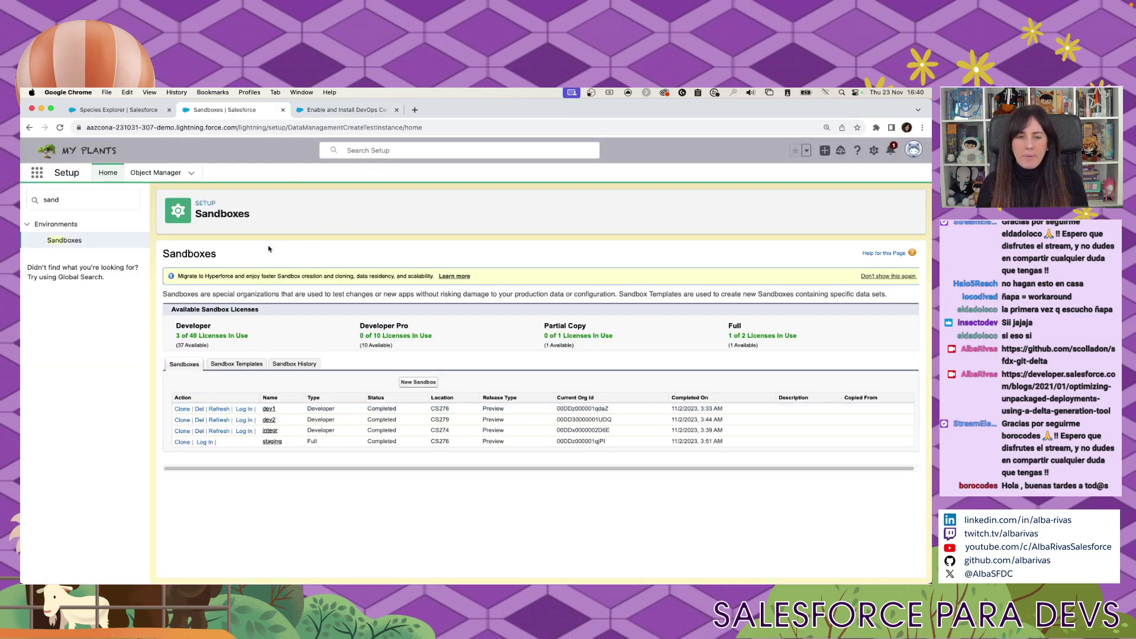
Replace the Quick Find search 'sand' with 'devops ce' and open Development > DevOps Center.
click(110, 200)
double_click(110, 200)
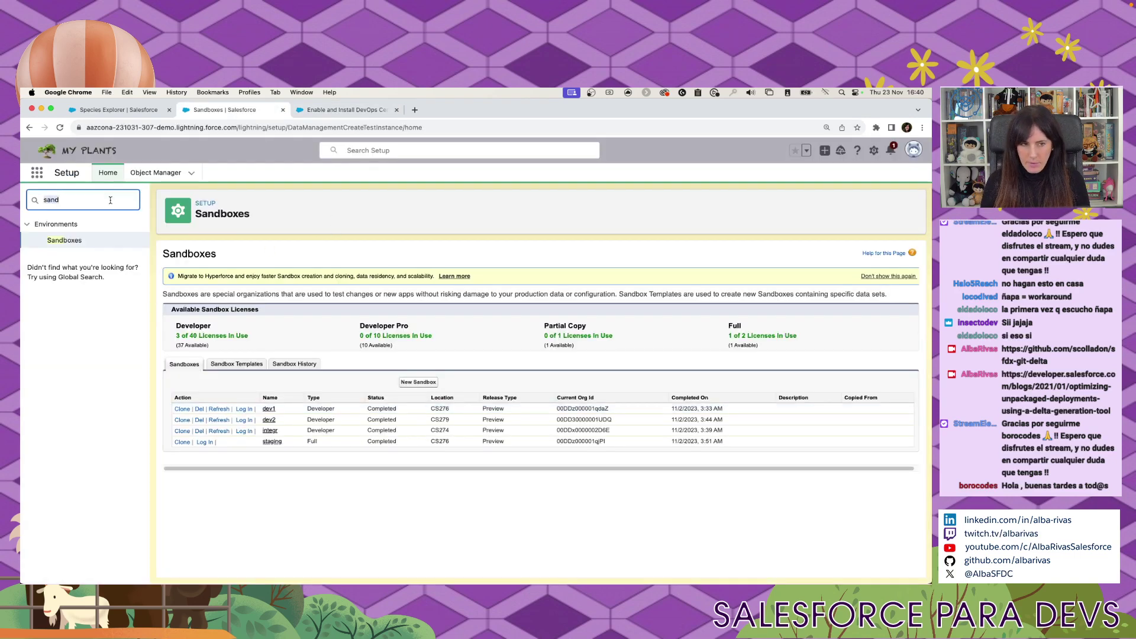
text(devops ce)
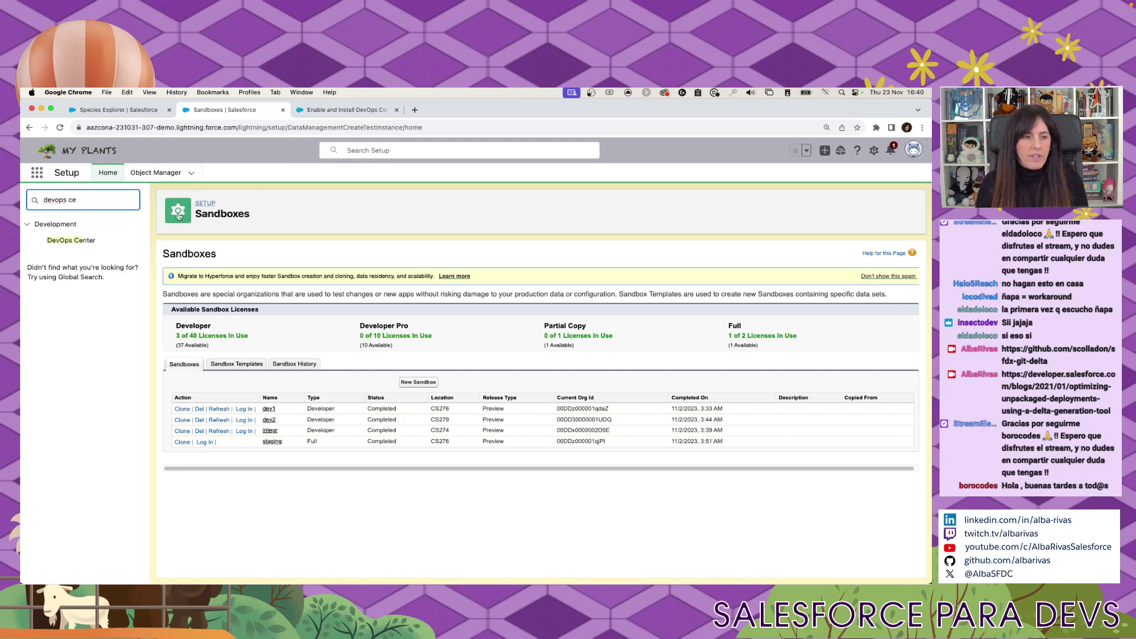
click(58, 241)
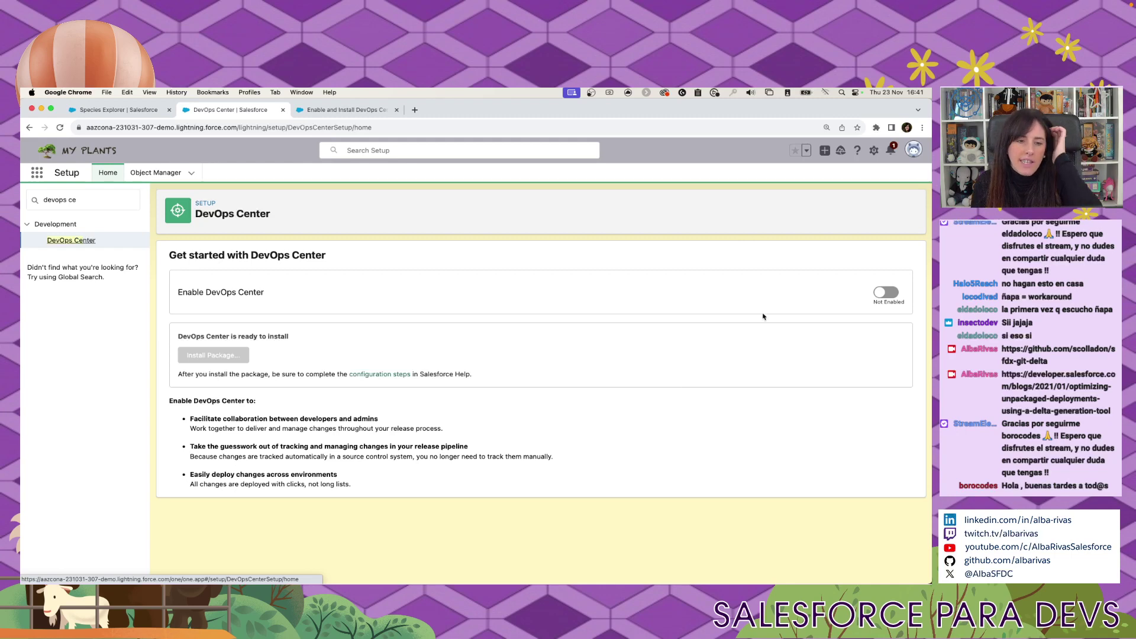
Enable DevOps Center, accept its terms, and start installing its package.
click(886, 292)
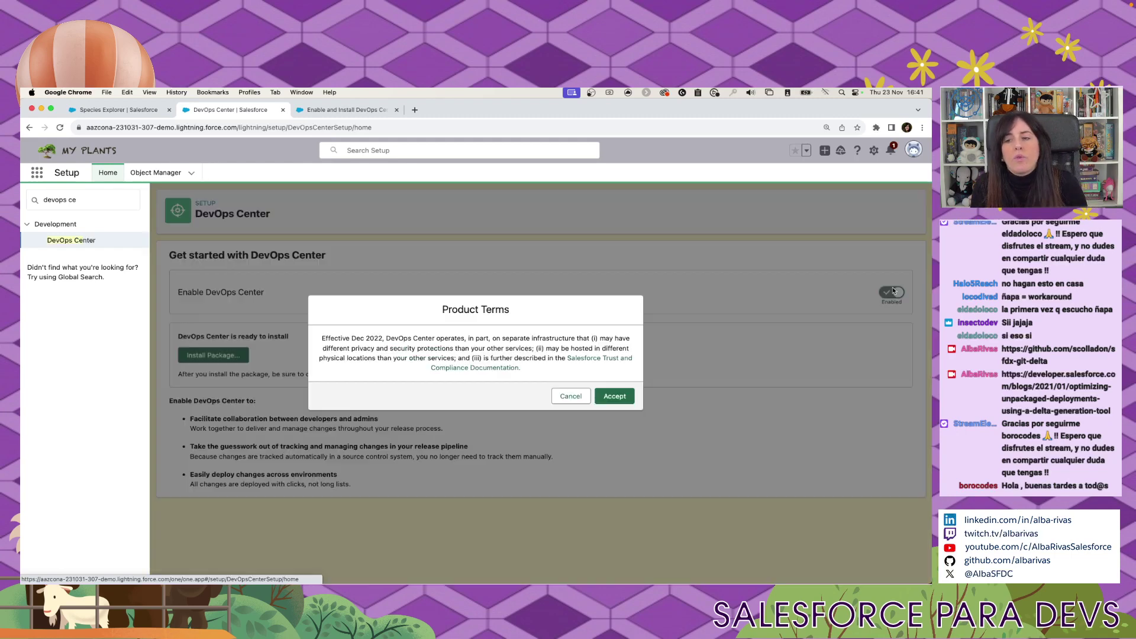
click(604, 396)
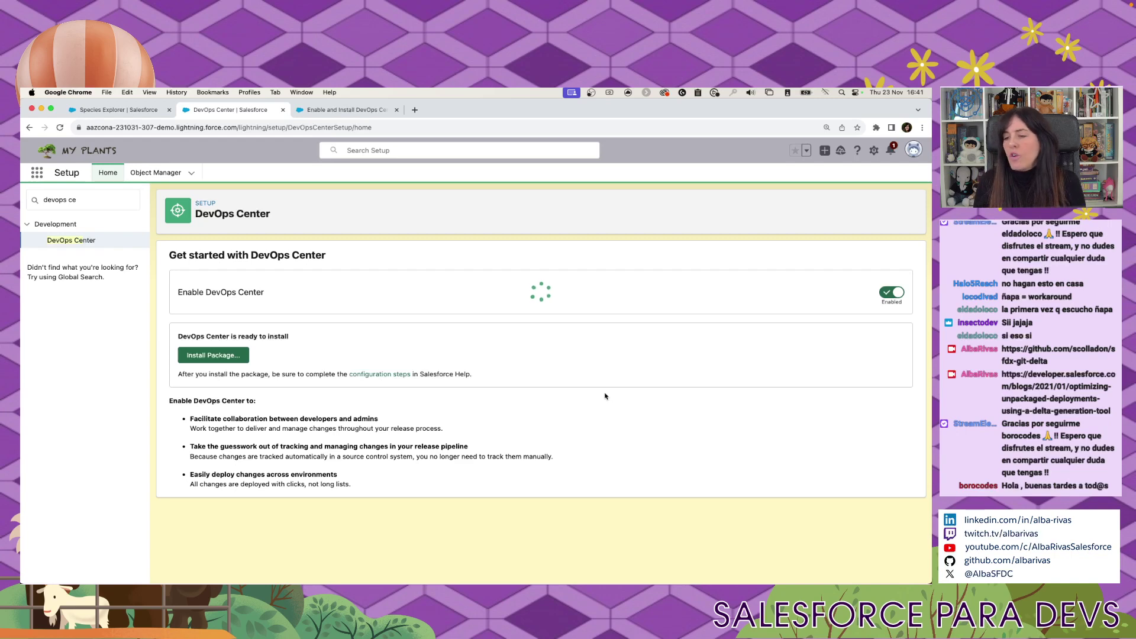
click(213, 355)
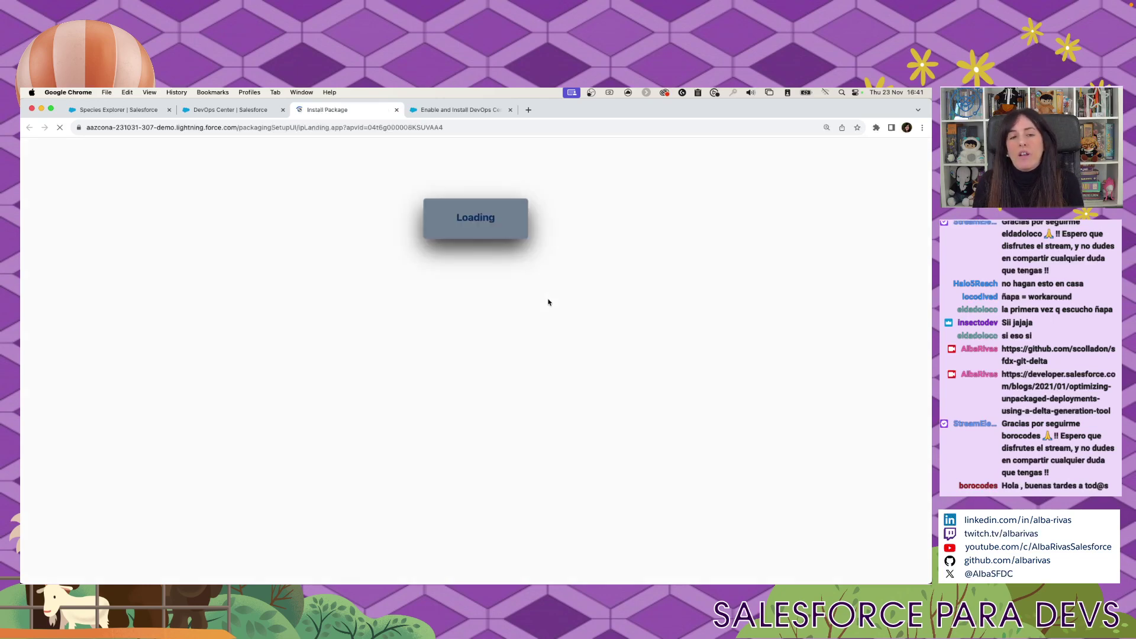
Install the DevOps Center package for all users with third-party site access granted, then return to the help article.
click(521, 283)
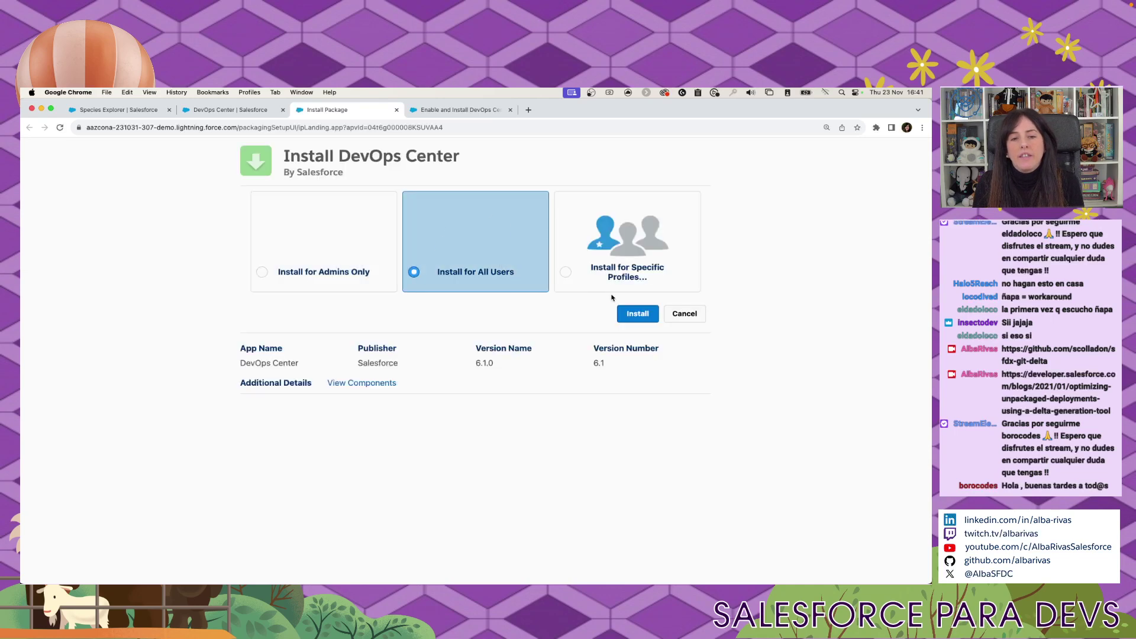
click(648, 313)
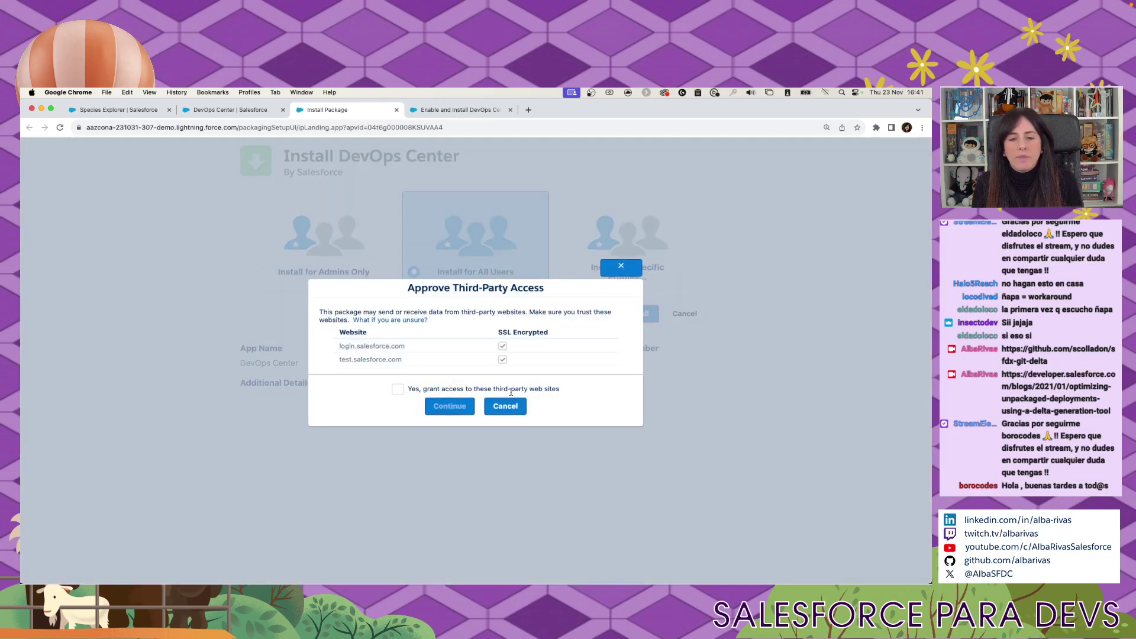
click(399, 390)
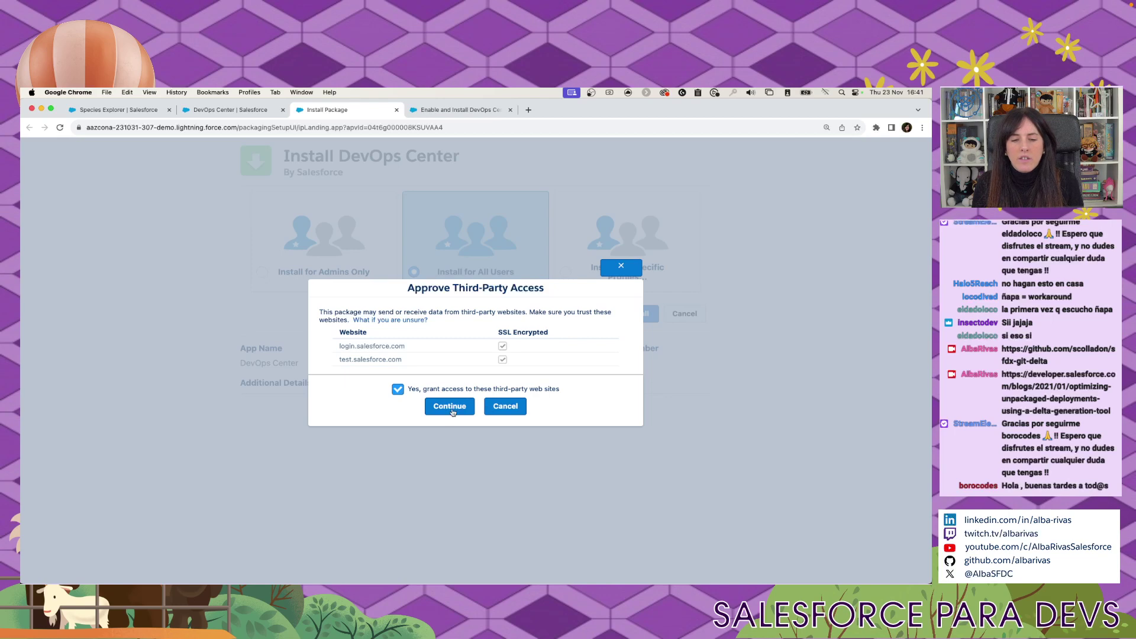
click(451, 408)
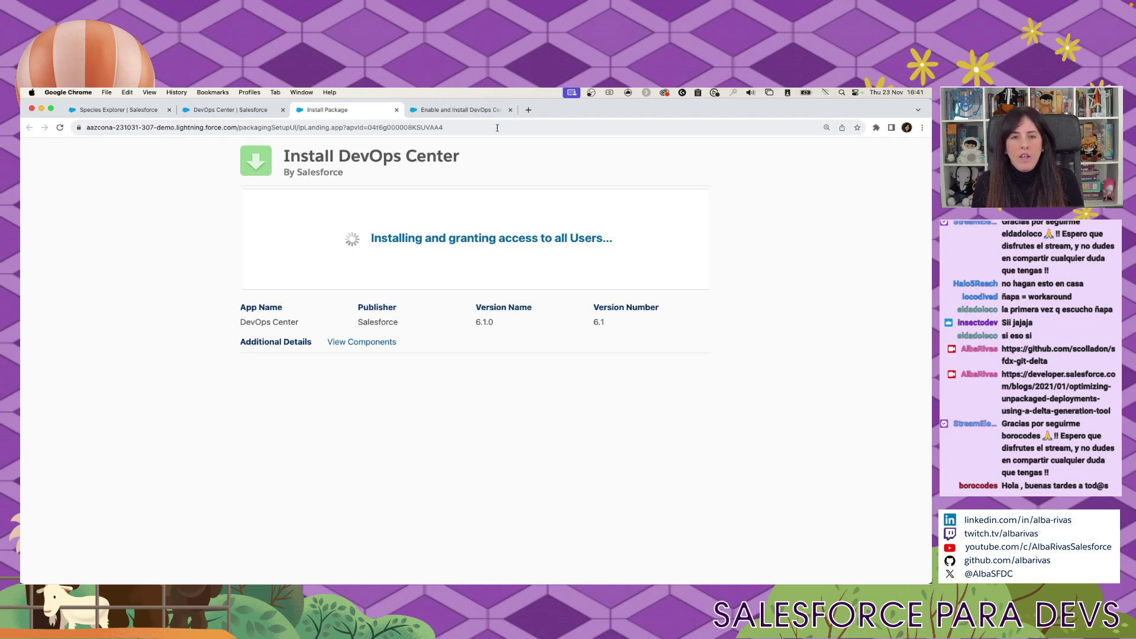
click(477, 112)
scroll(538, 405, down, 2)
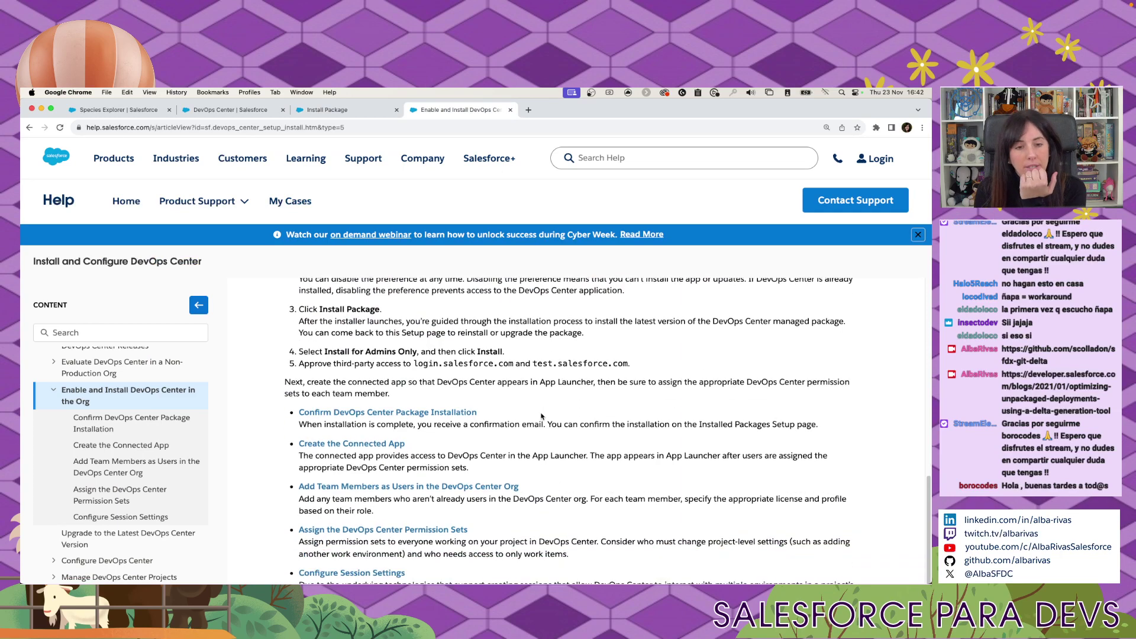
Open the 'Create the Connected App' help article and drag its tab into a separate window.
scroll(540, 415, up, 1)
scroll(379, 369, down, 1)
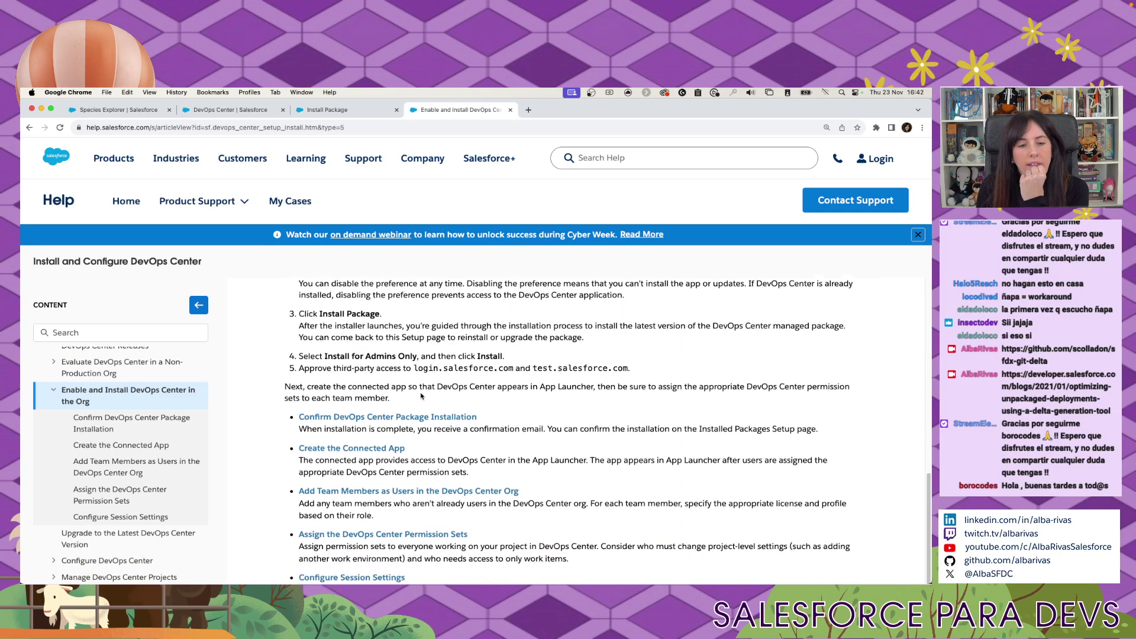
drag(325, 351, 417, 351)
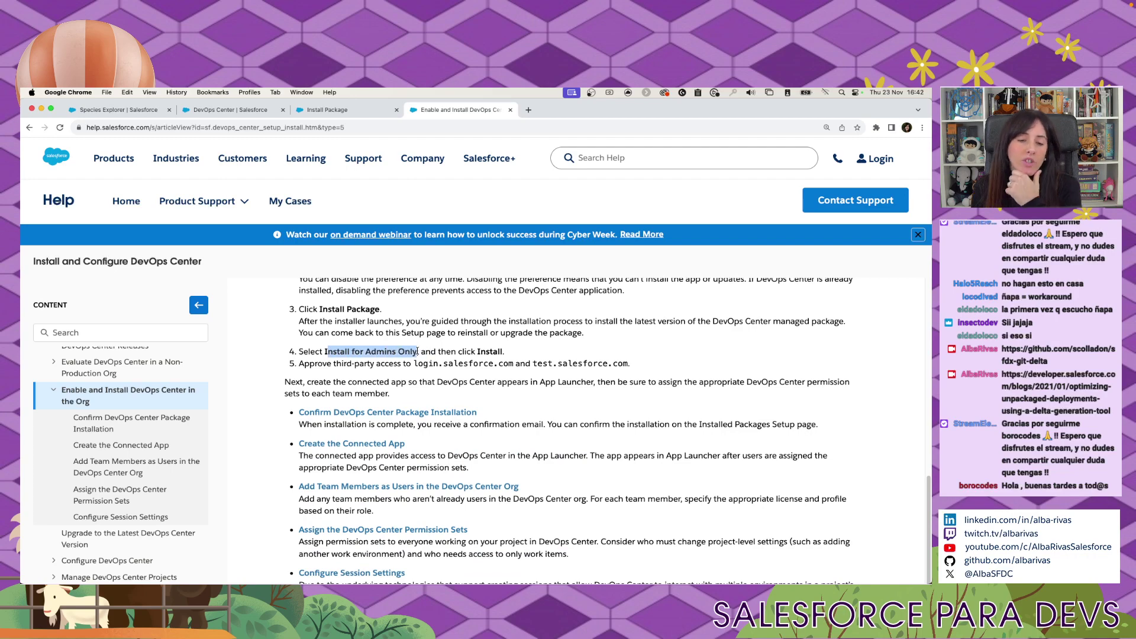
scroll(417, 352, down, 3)
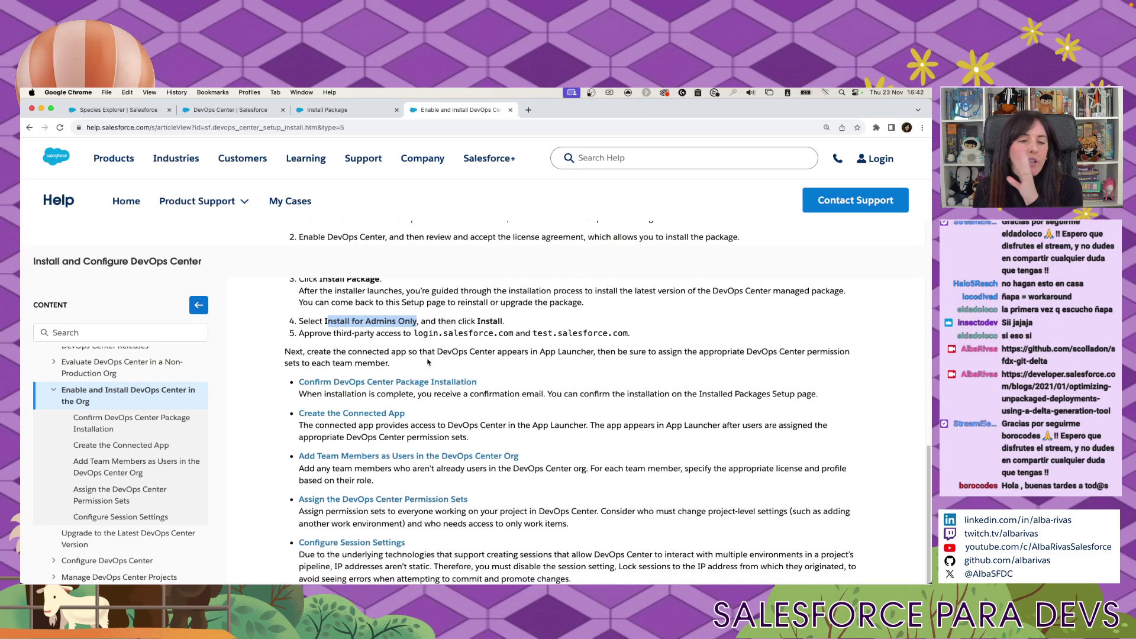
scroll(432, 372, down, 3)
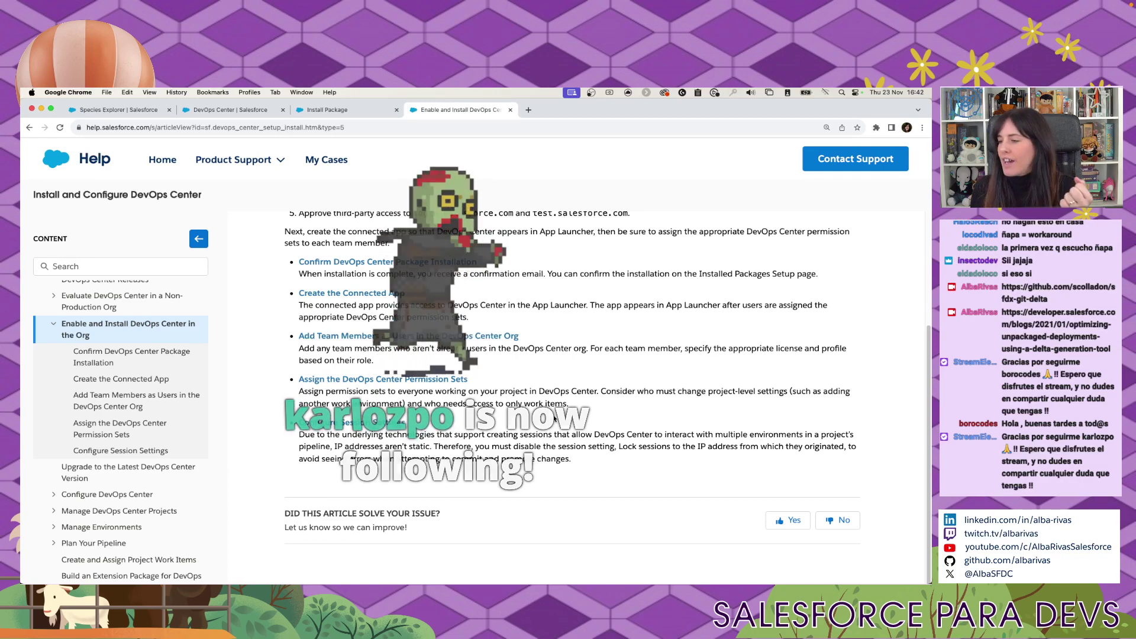
scroll(554, 414, down, 1)
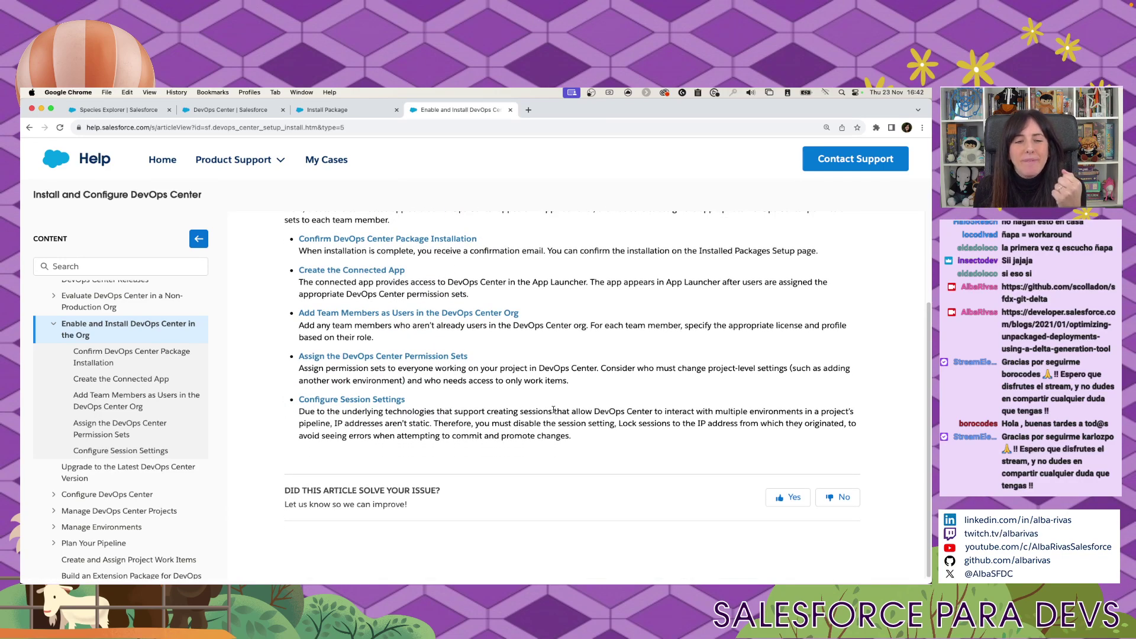
click(351, 270)
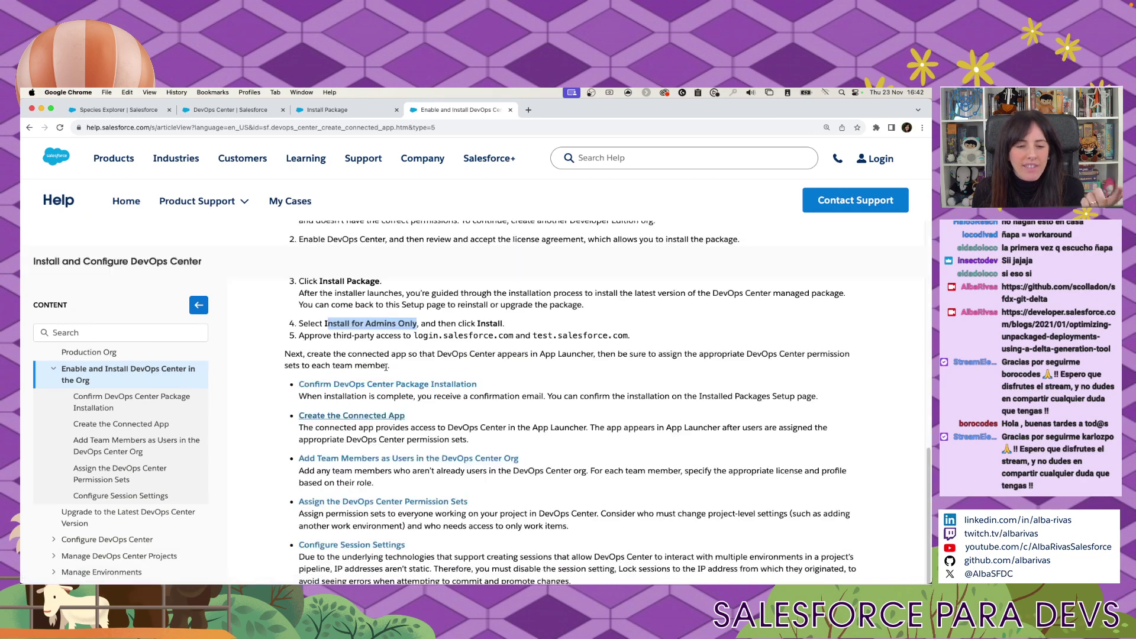
scroll(385, 367, down, 2)
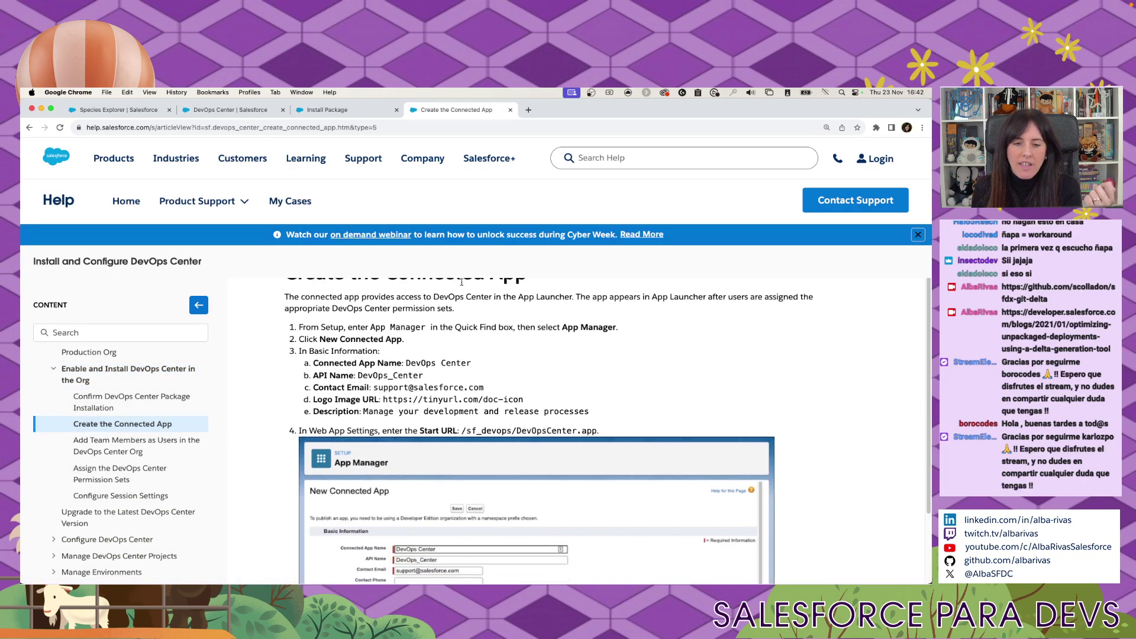
drag(458, 106, 813, 106)
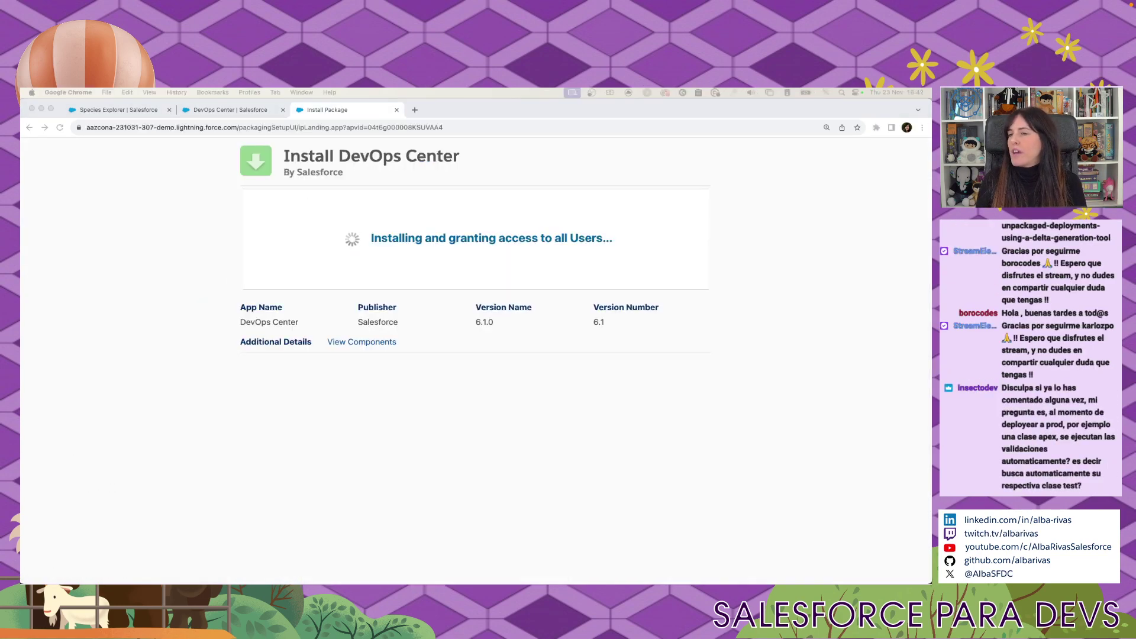
Search Quick Find for 'connected' and open the Manage Connected Apps page.
click(230, 109)
click(102, 201)
key(super+a)
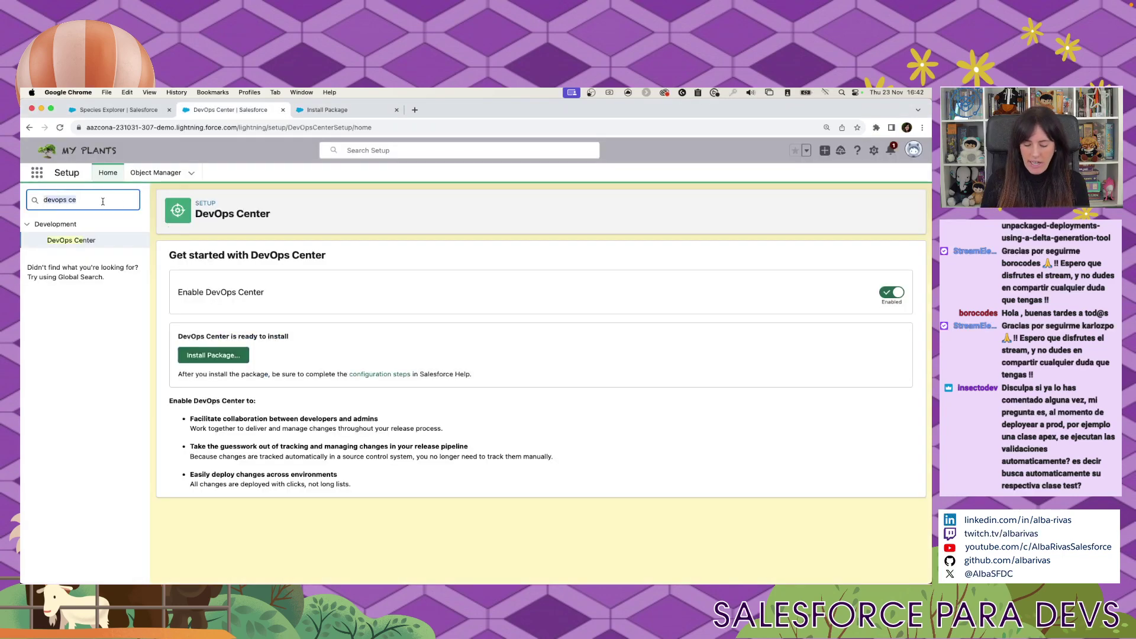
text(connected)
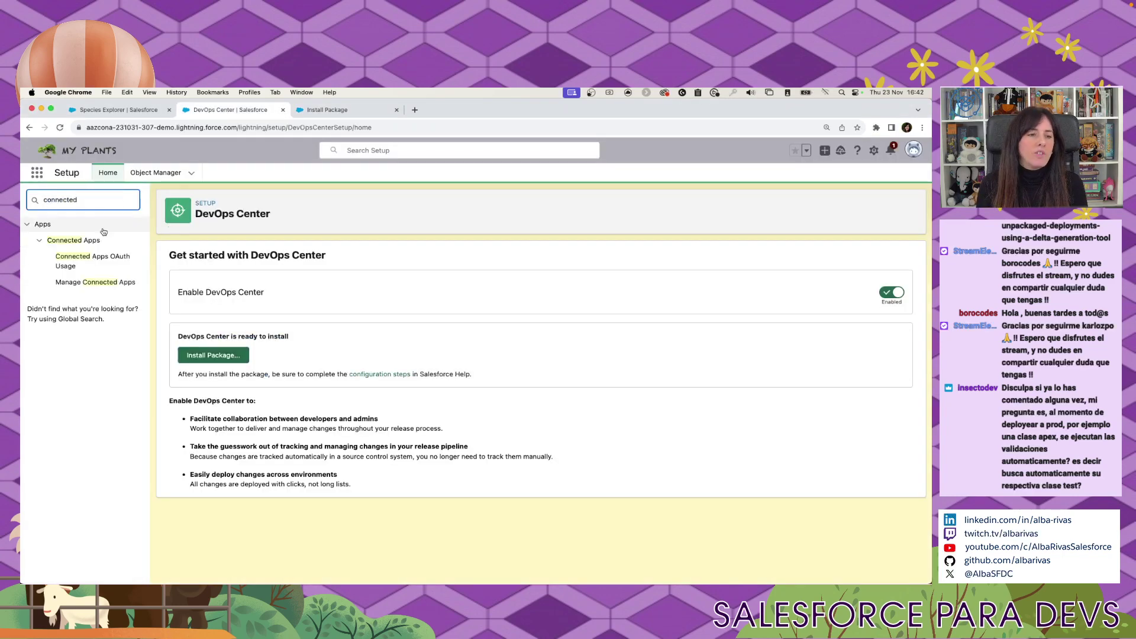
click(97, 241)
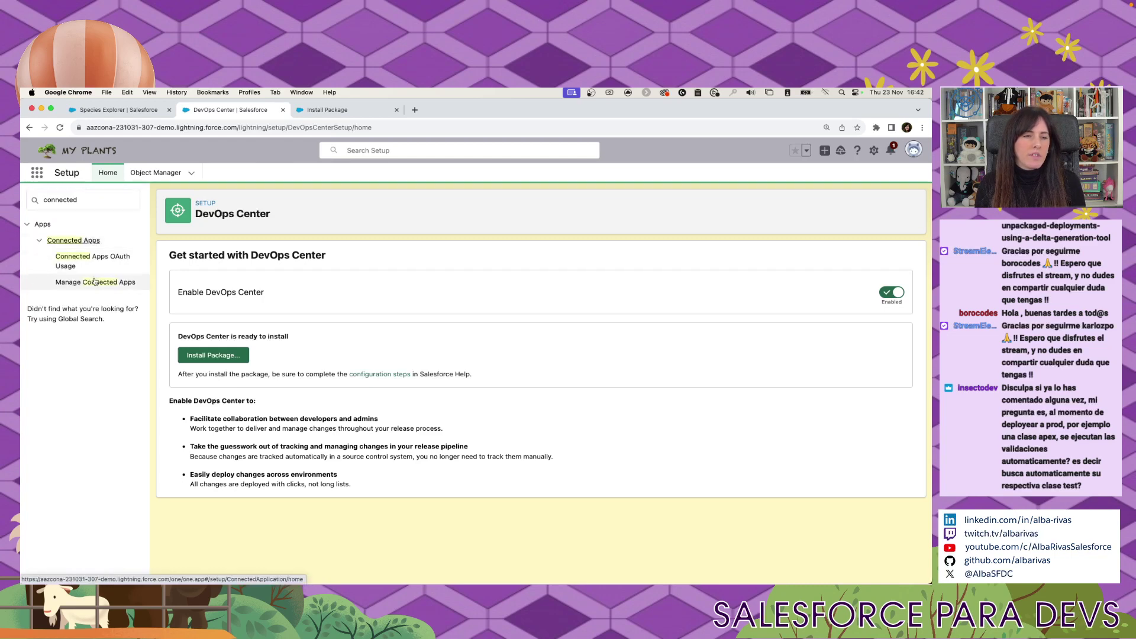
click(94, 282)
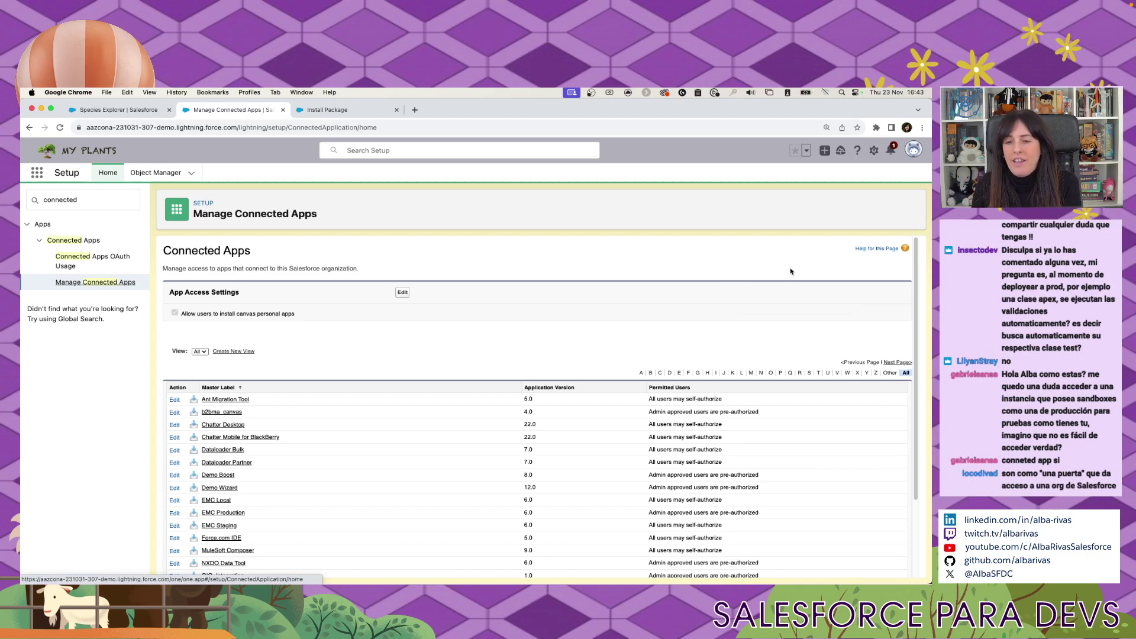
Start a new Quick Find search for 'app ma' to locate App Manager.
scroll(734, 251, down, 1)
scroll(704, 233, up, 1)
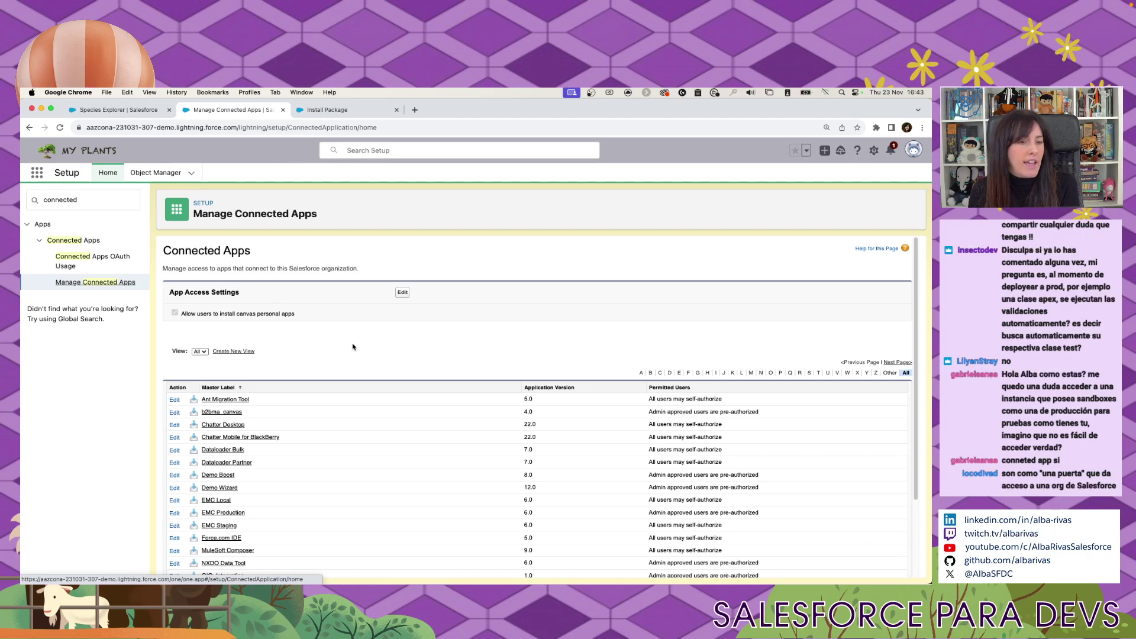
click(129, 199)
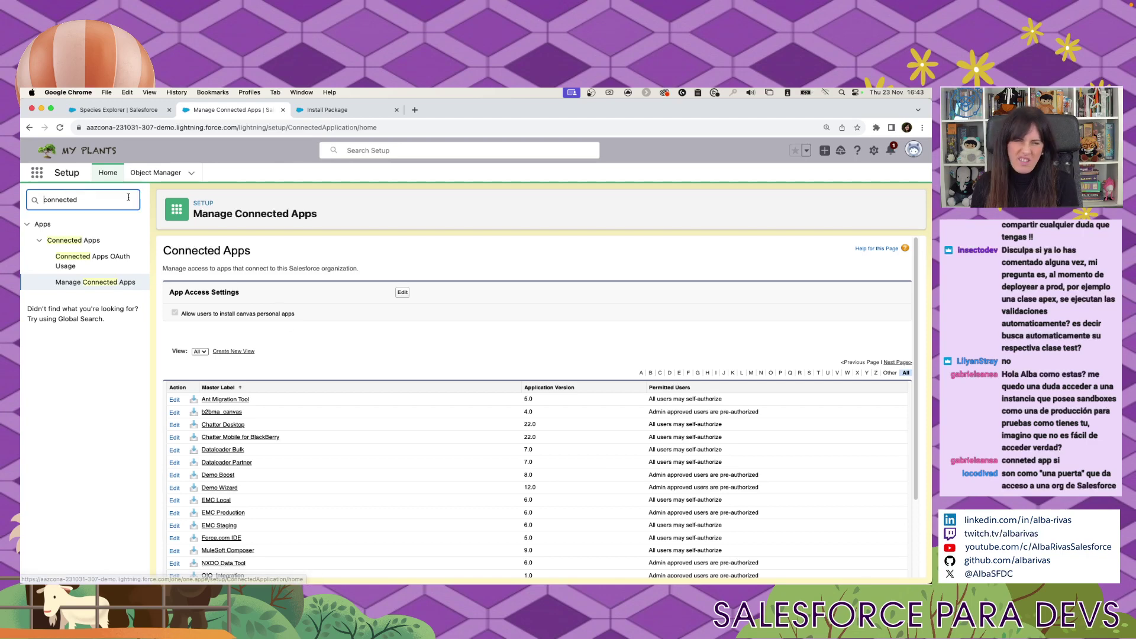
key(super+a)
From App Manager, start a new connected app named DevOps Center.
text(app ma)
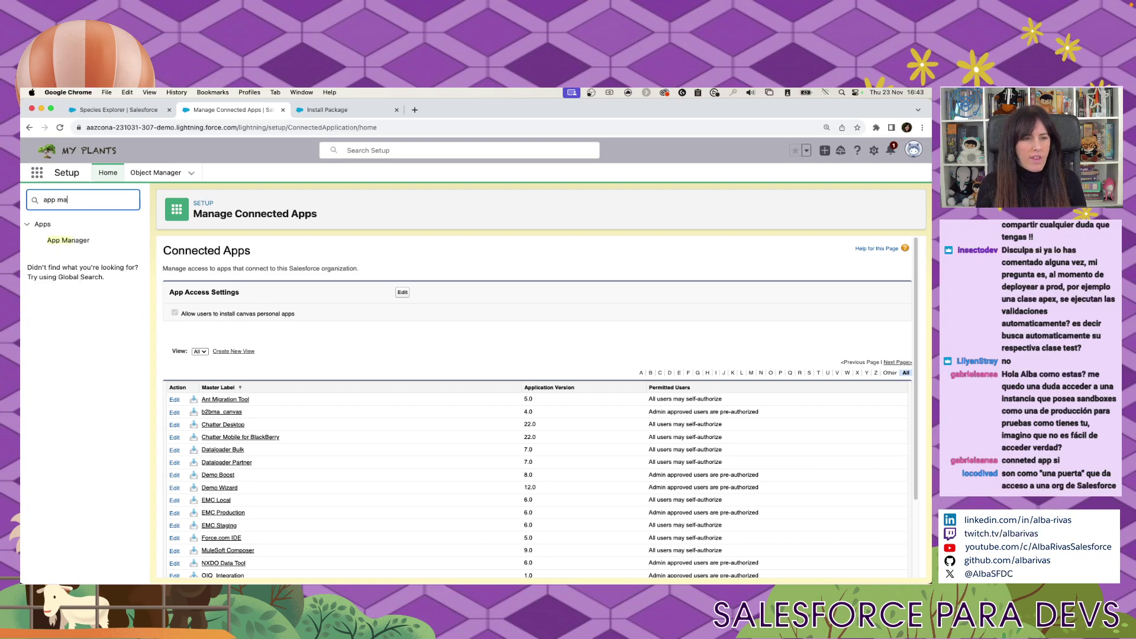
click(68, 240)
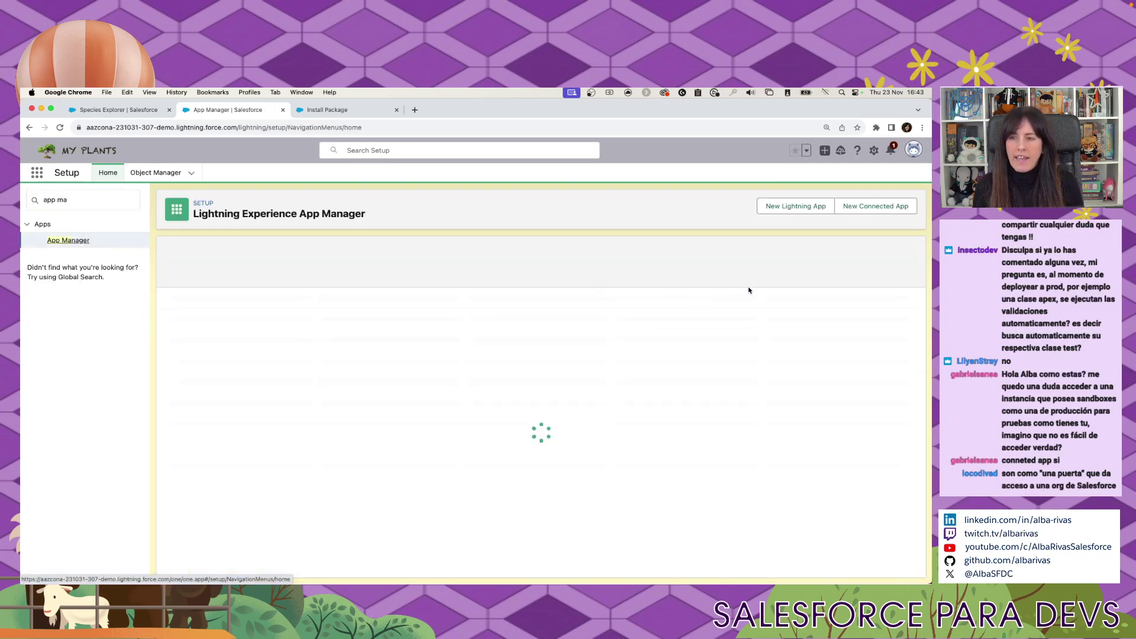
click(895, 206)
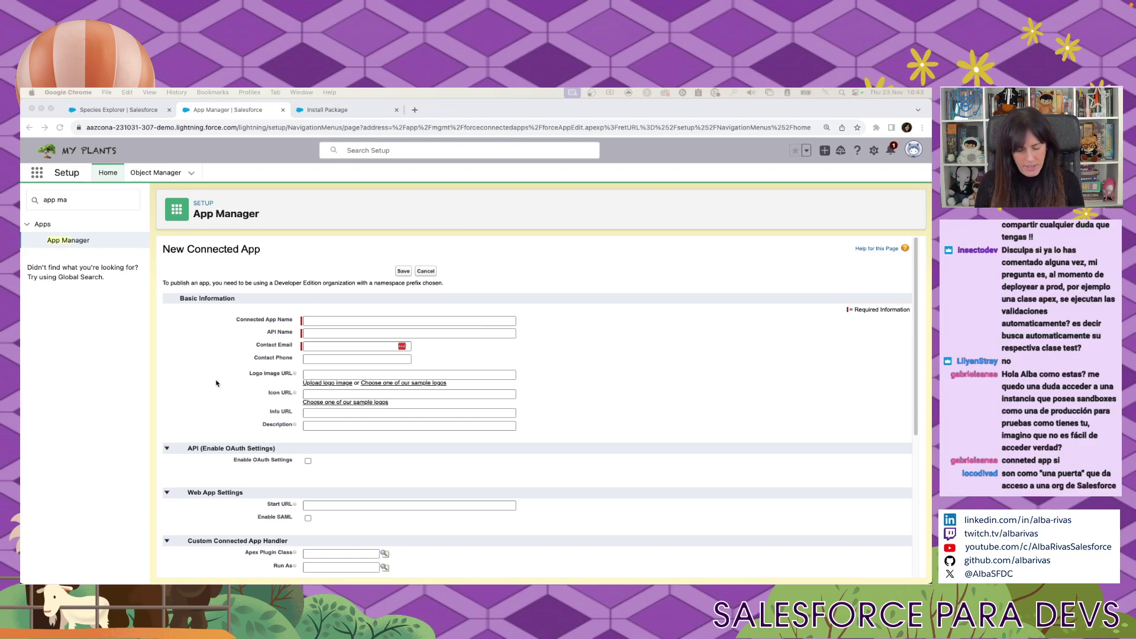
key(super+Tab)
text(DevOps Center)
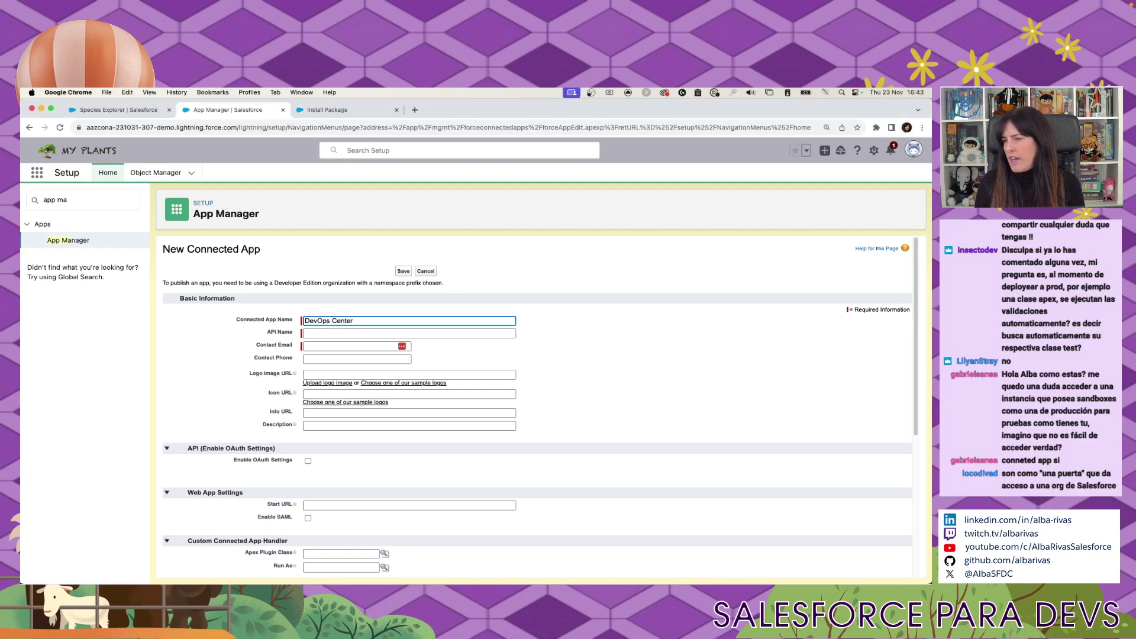
mouse_move(931, 109)
mouse_down()
mouse_move(755, 128)
mouse_move(931, 128)
mouse_up()
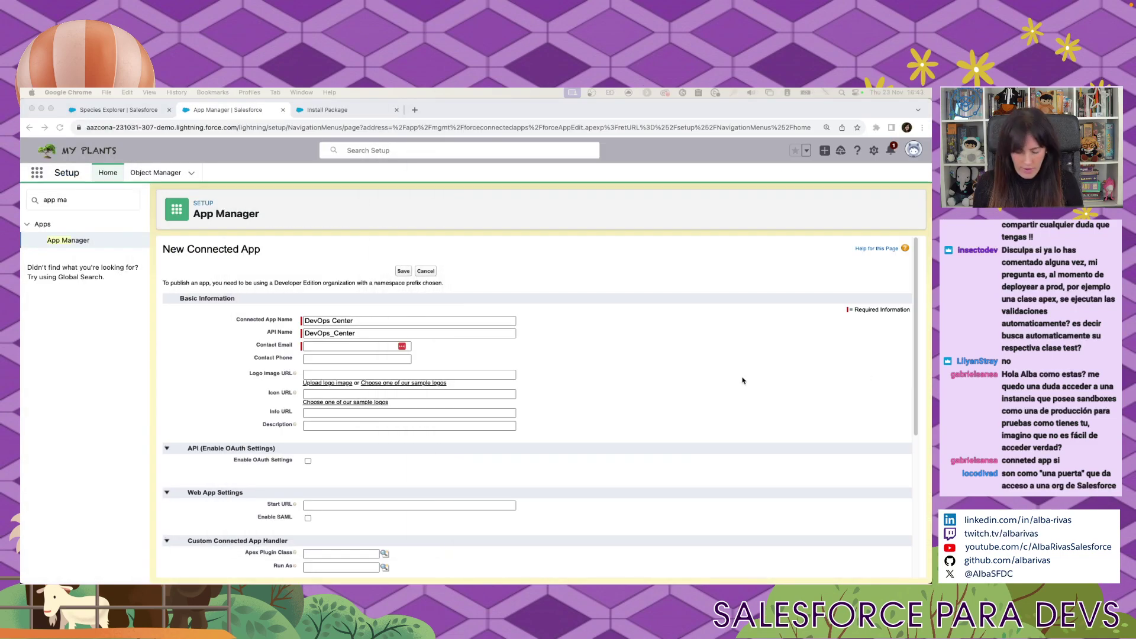
click(369, 335)
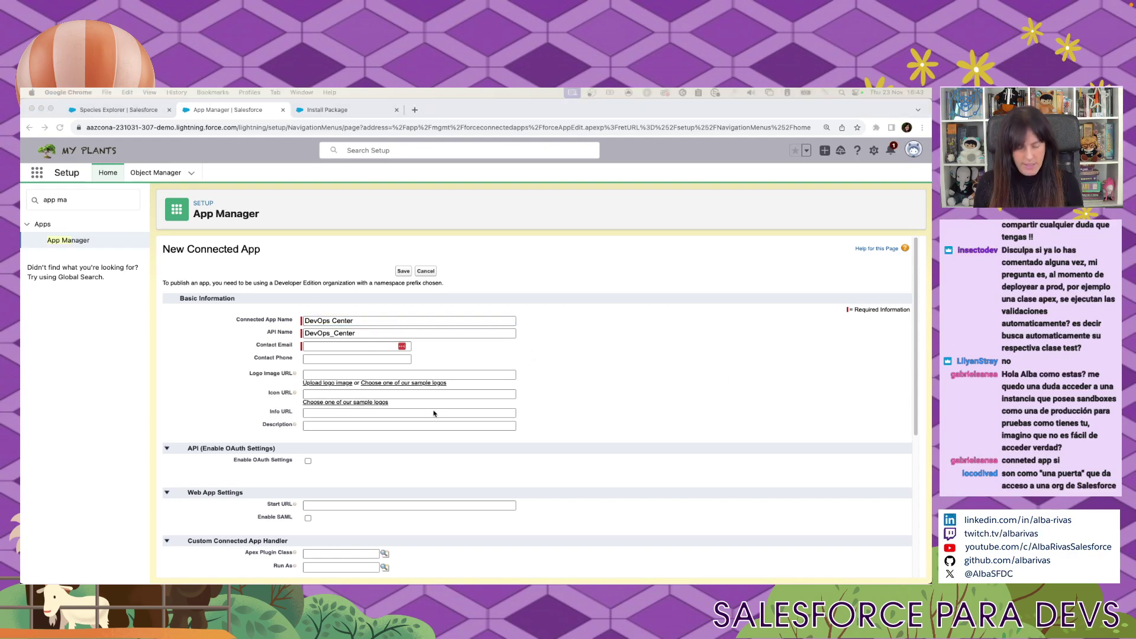
click(355, 346)
key(super+v)
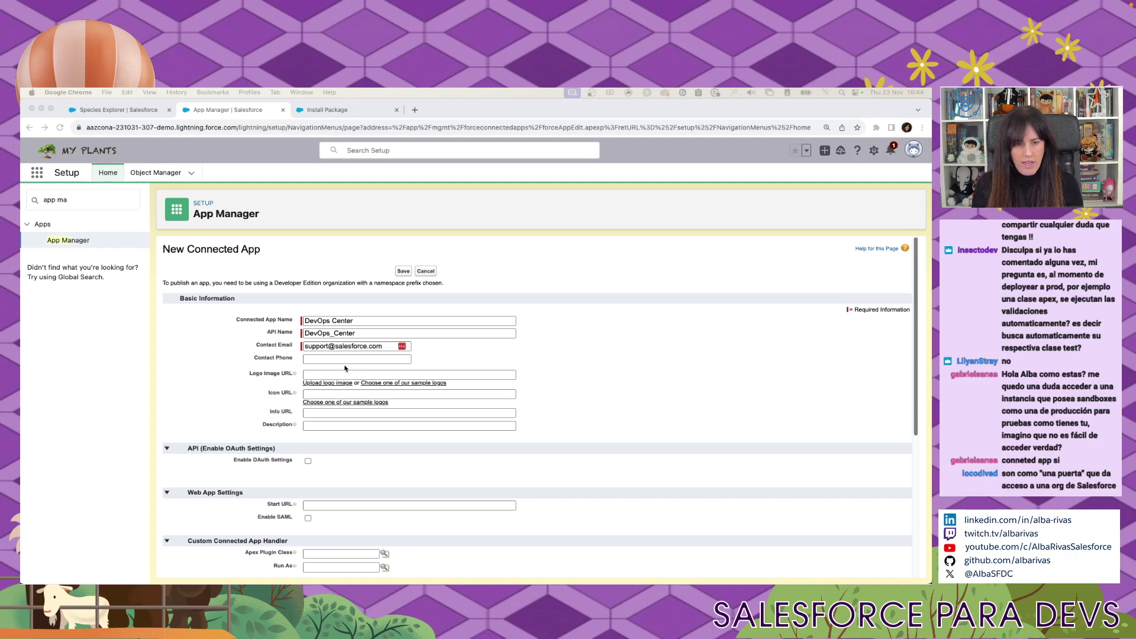
click(345, 374)
text(https://tinyurl.com/doc-icon)
scroll(510, 387, down, 3)
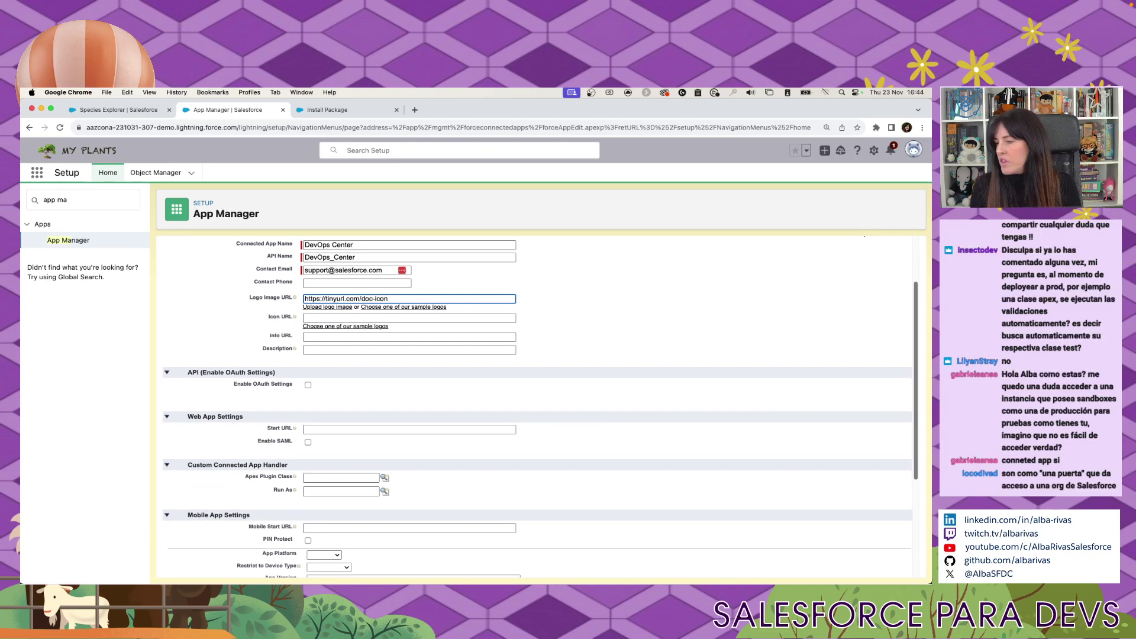
key(super+Tab)
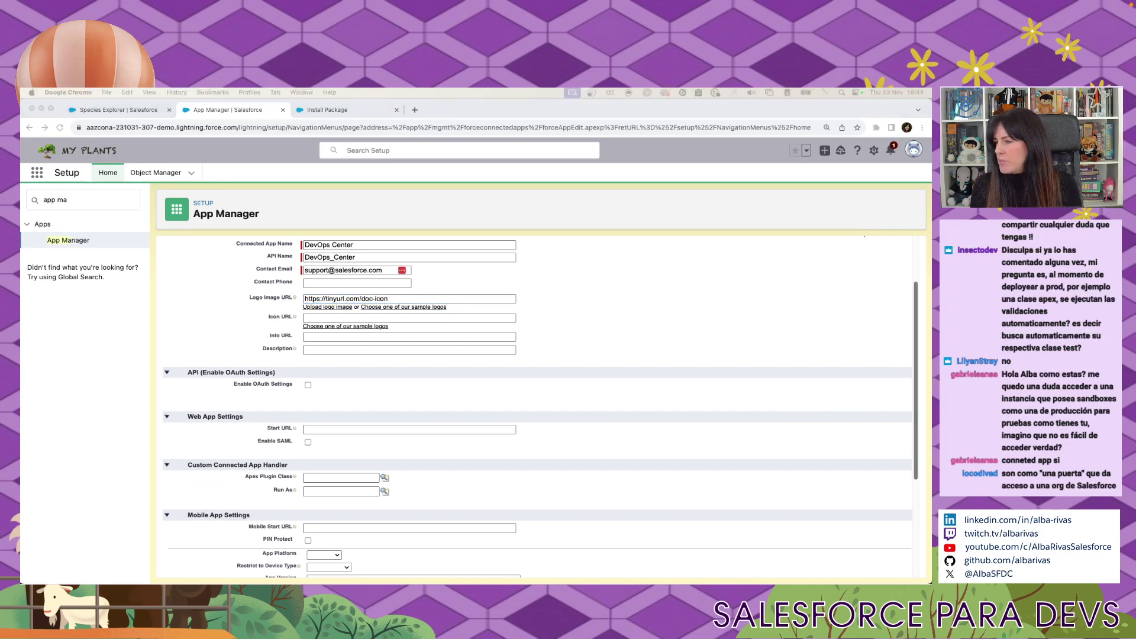
click(323, 350)
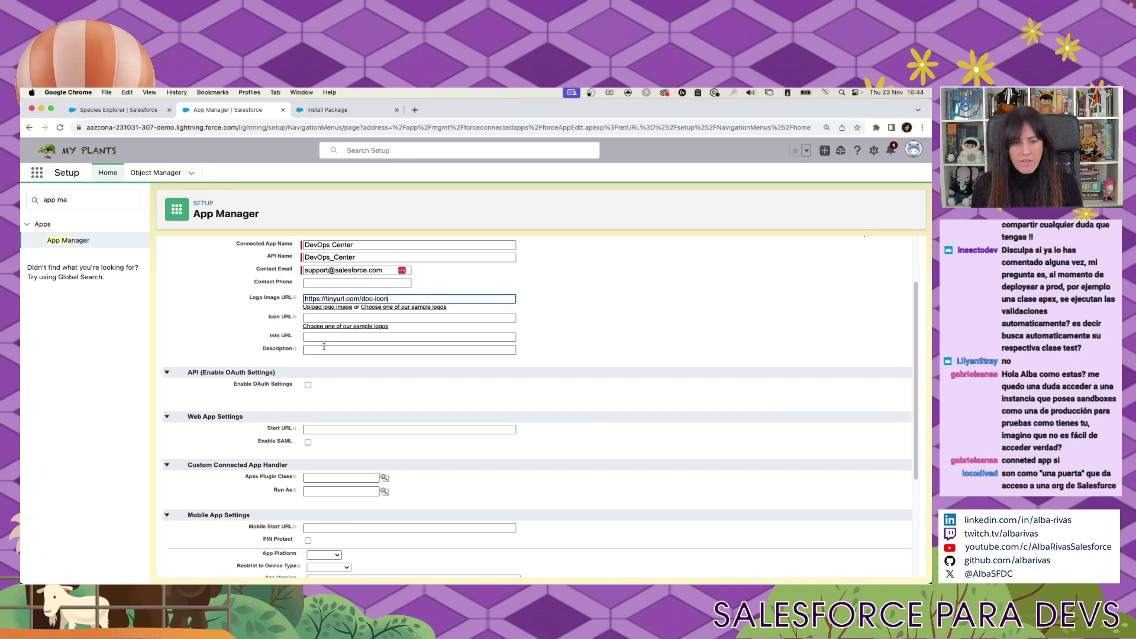
text(Manage your development and release processes)
key(super+Tab)
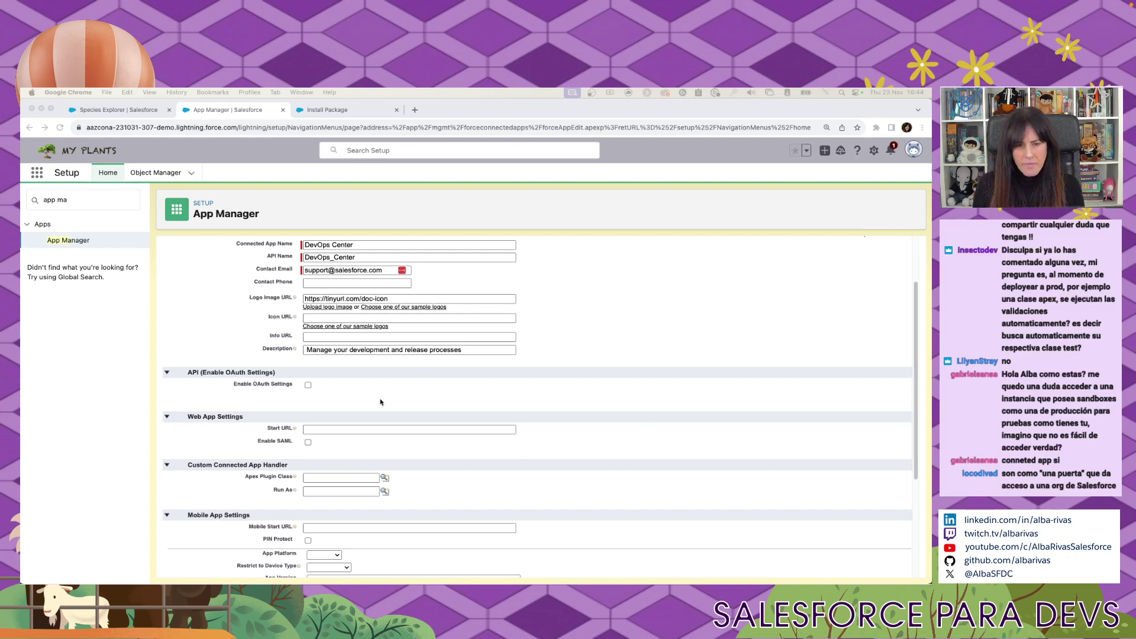
Set Start URL /sf_devops/DevOpsCenter.app without the leading space and save the connected app.
scroll(372, 324, down, 4)
key(super+Tab)
click(373, 327)
text(/sf_devops/DevOpsCenter.app)
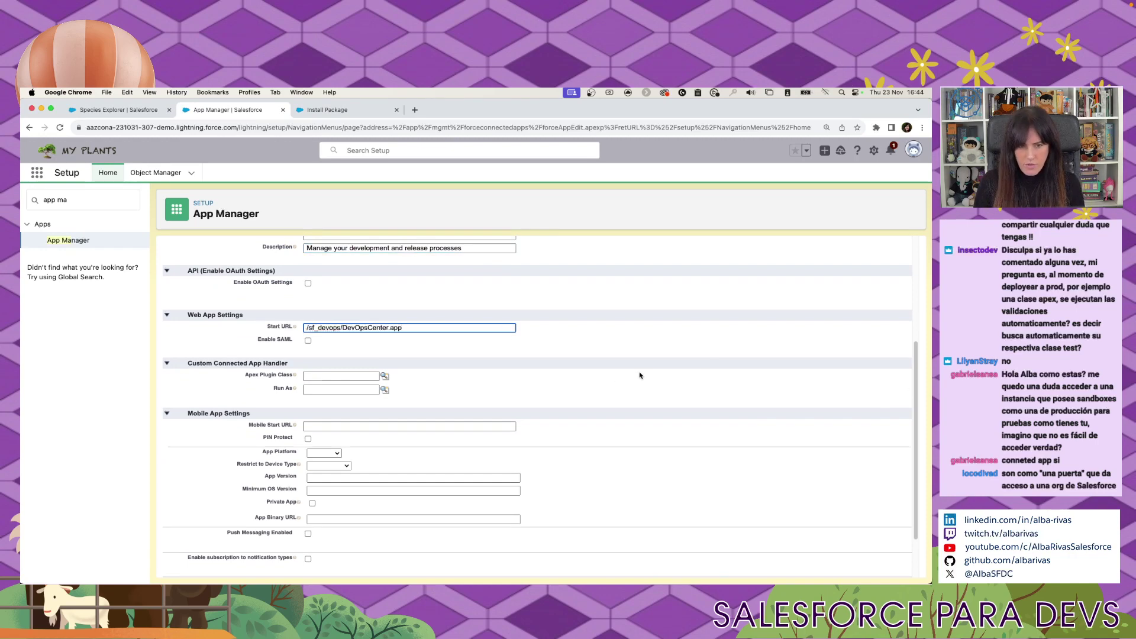
key(super+Left)
key(Delete)
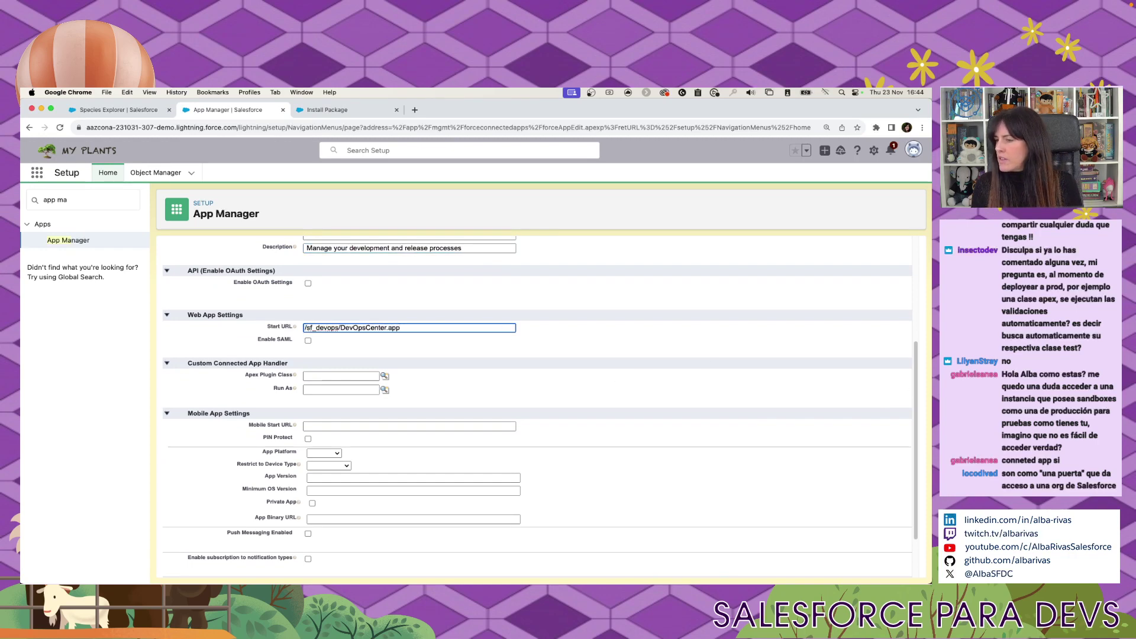
scroll(266, 436, down, 2)
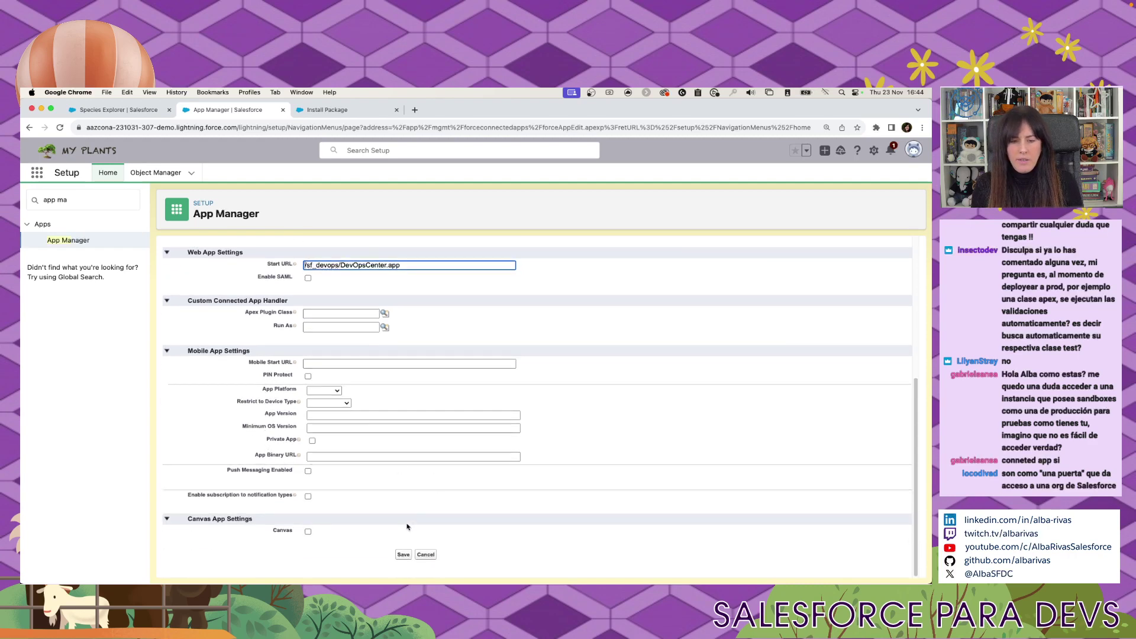
click(402, 554)
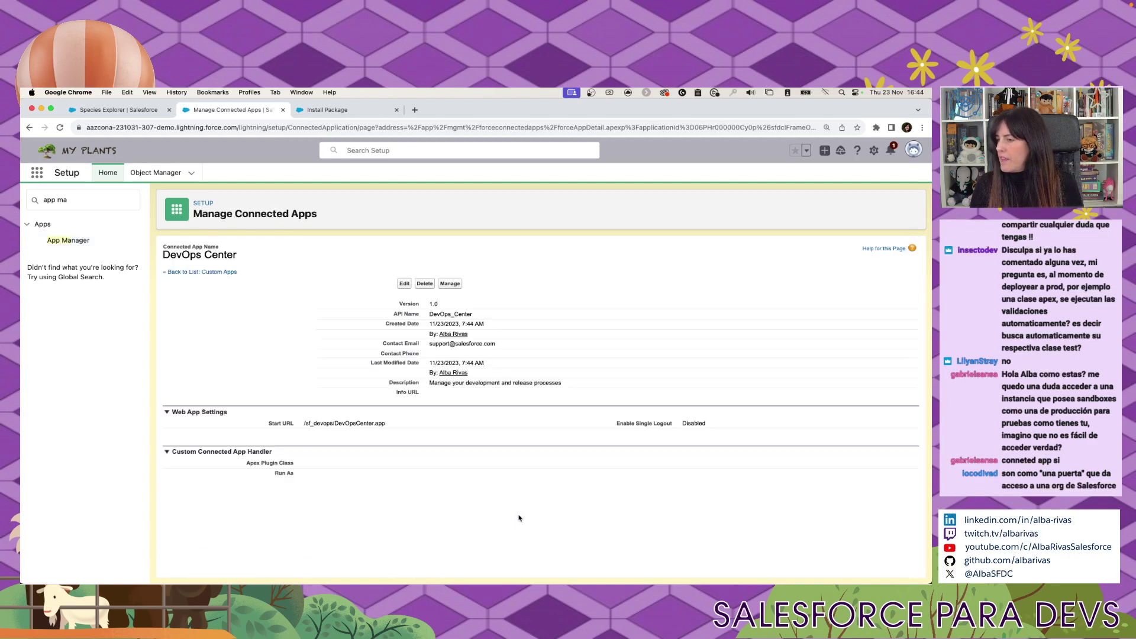
Open the DevOps Center app's management settings and browse its permission set assignments.
click(456, 285)
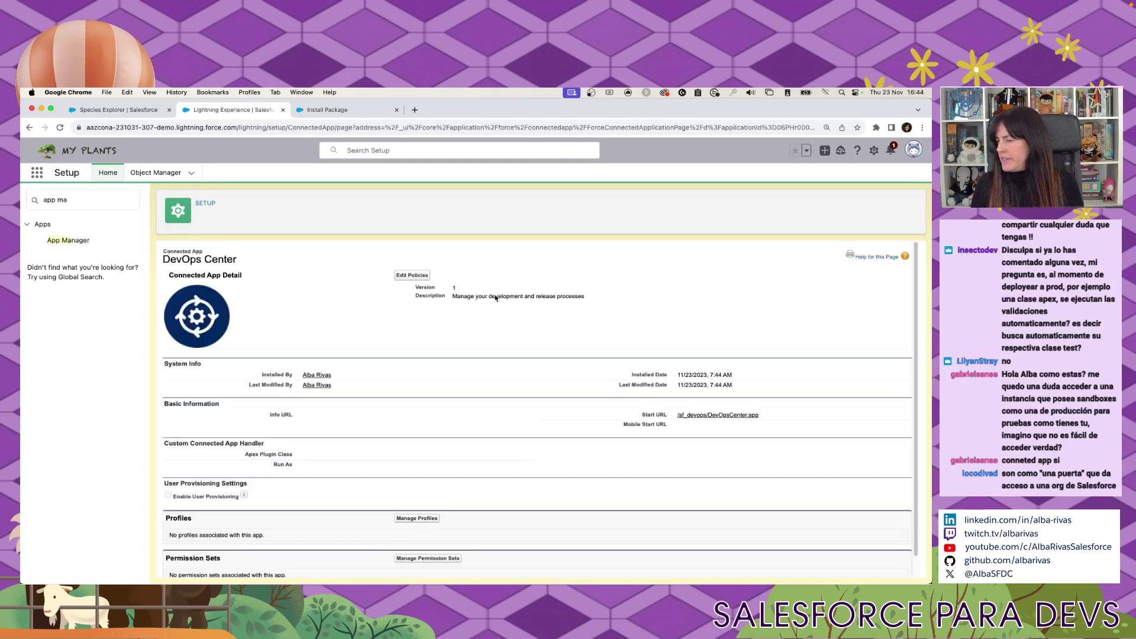
scroll(495, 308, down, 1)
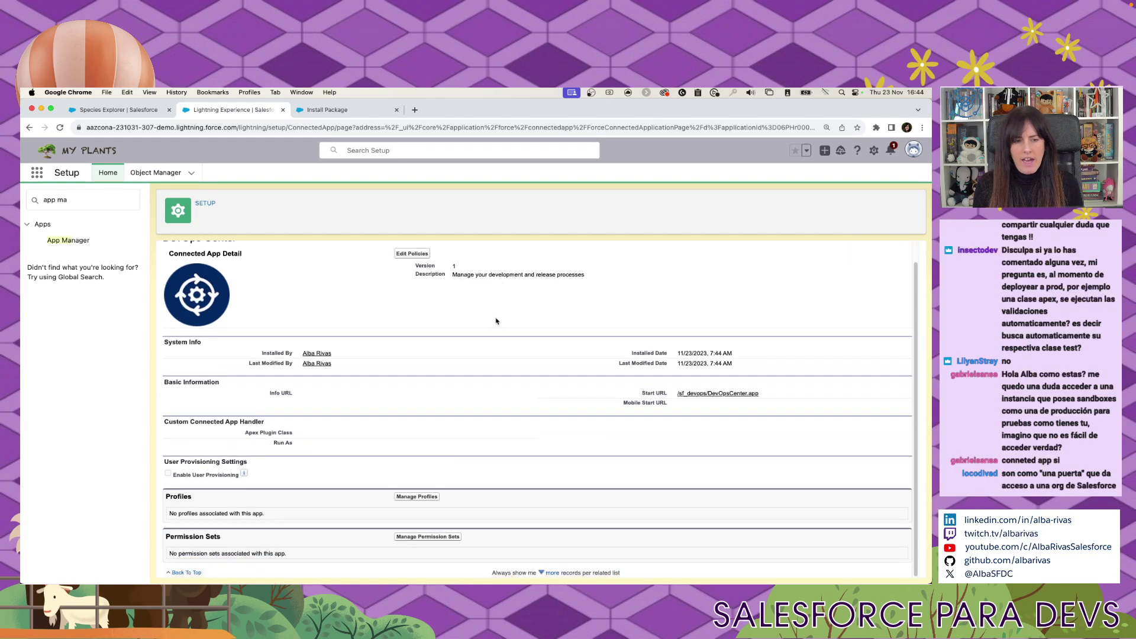
click(439, 537)
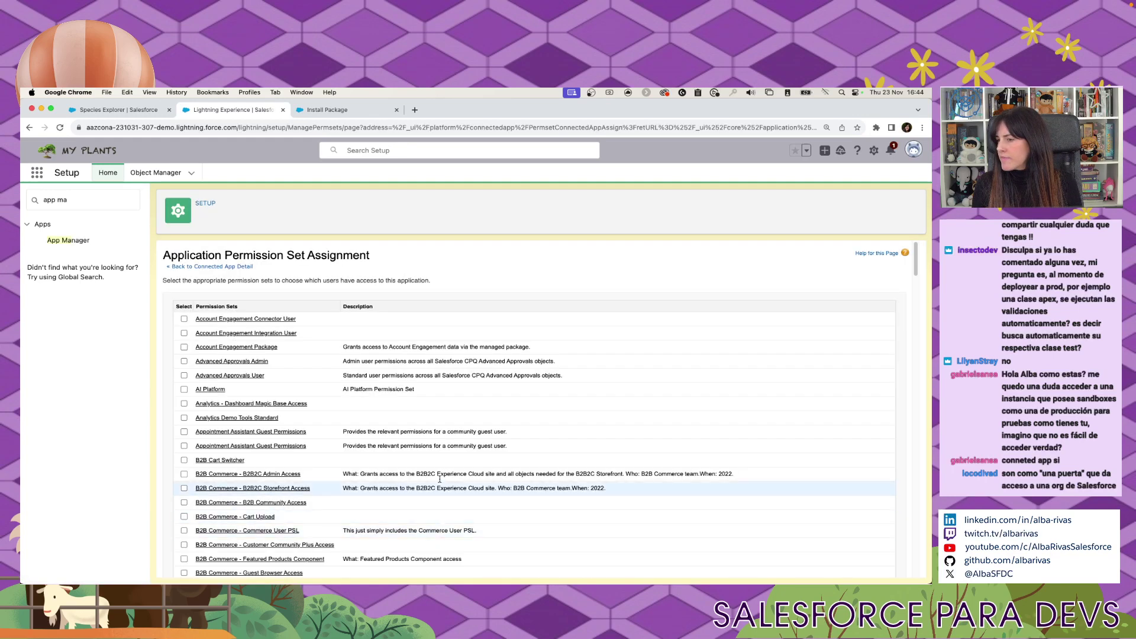
scroll(422, 385, down, 4)
scroll(676, 275, up, 4)
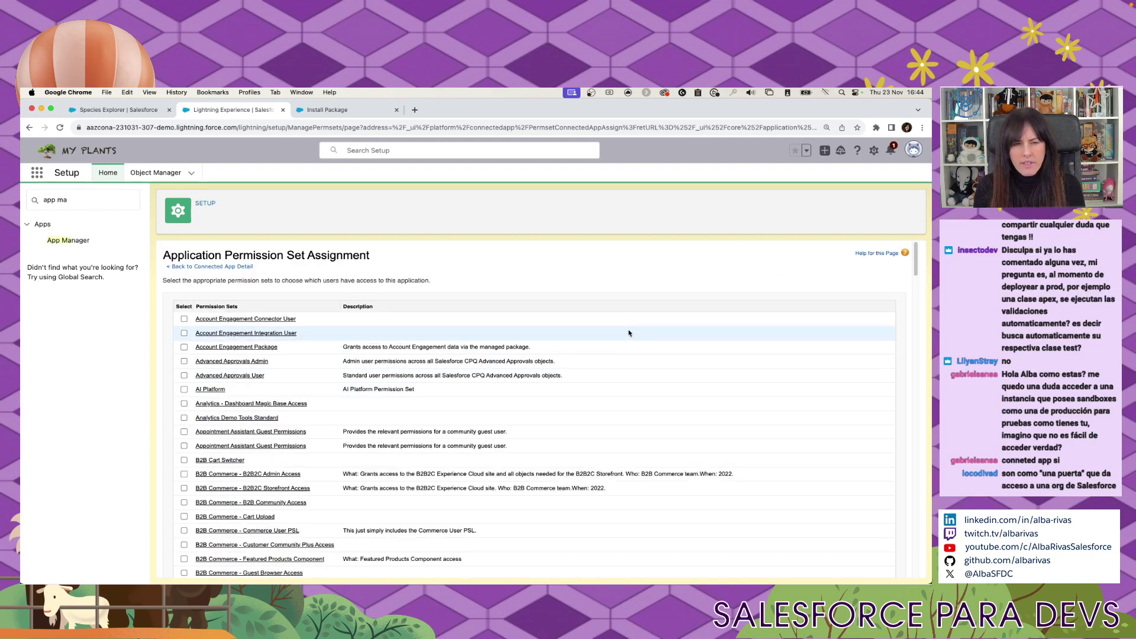
scroll(629, 337, down, 8)
scroll(522, 393, down, 15)
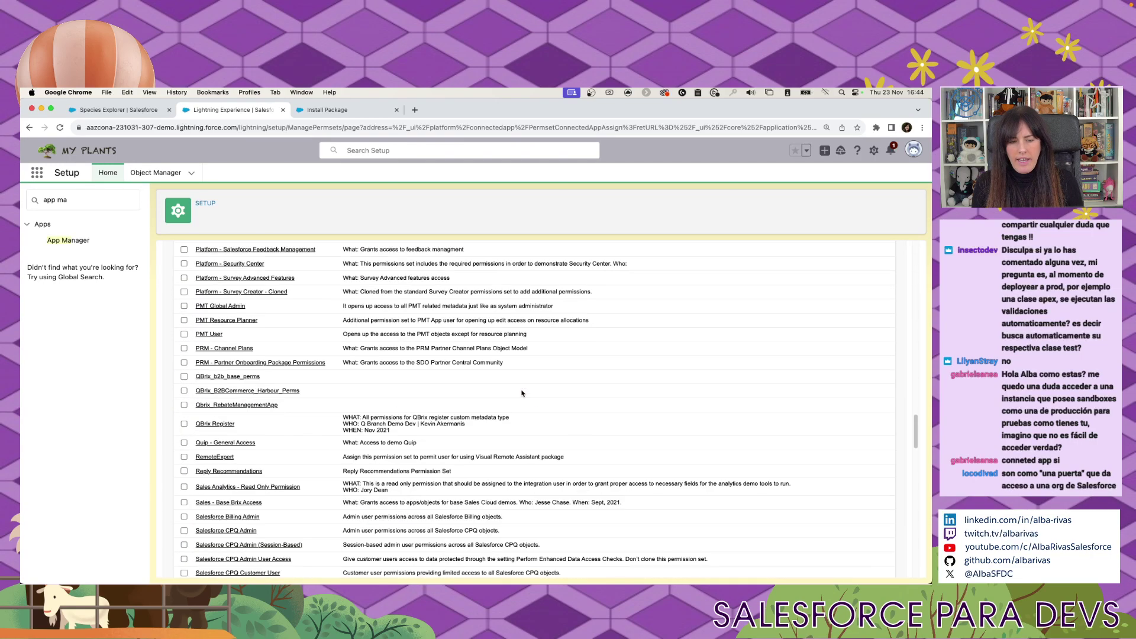
scroll(522, 392, down, 8)
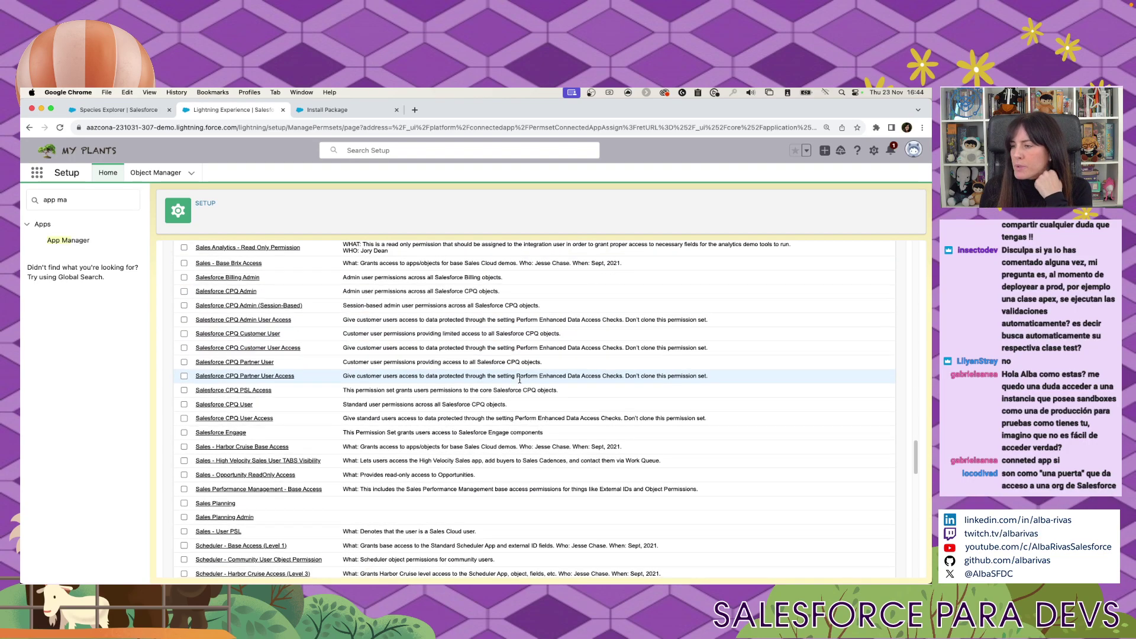
scroll(447, 420, down, 5)
scroll(450, 418, down, 7)
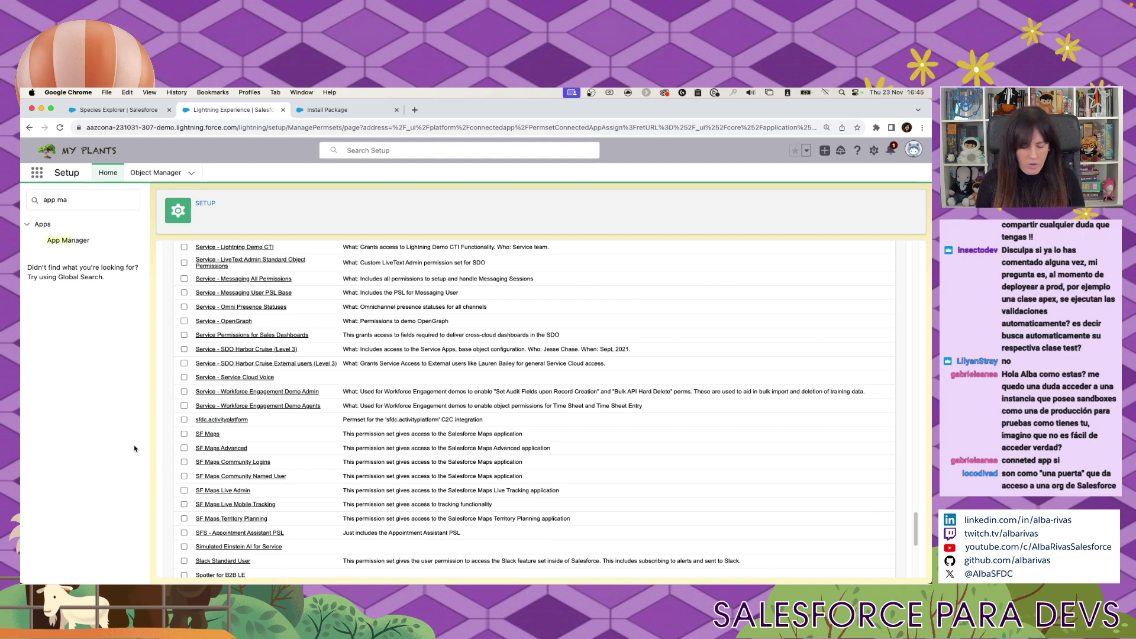
Search the permission sets for 'namedc', then finish the DevOps Center installation with Done.
key(super+f)
text(namedc)
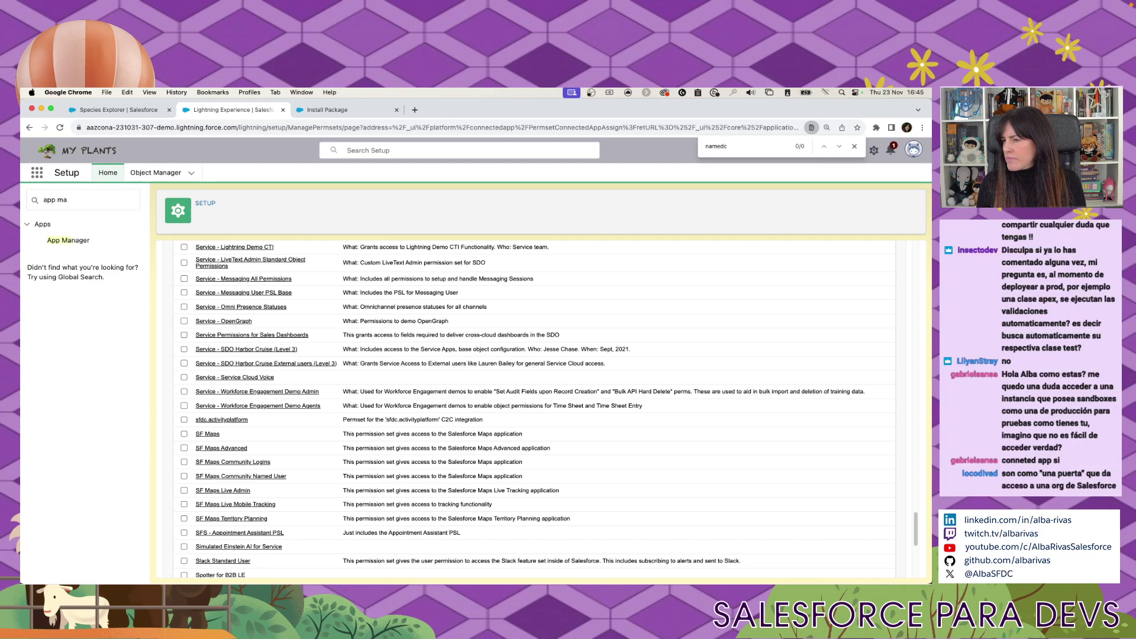
scroll(676, 499, up, 5)
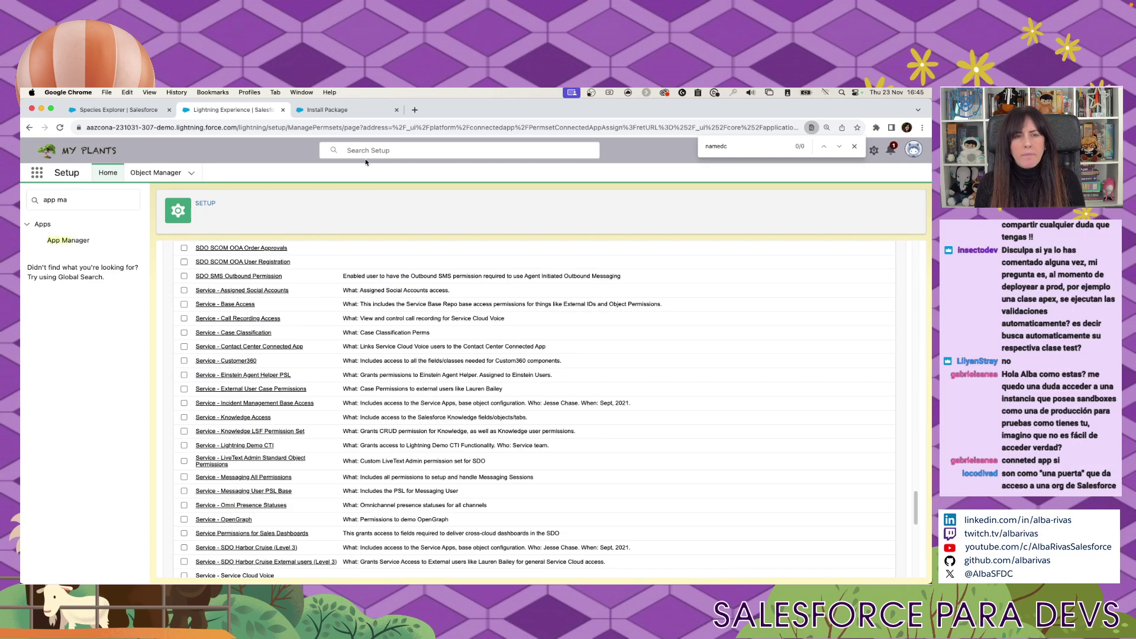
click(339, 117)
click(685, 269)
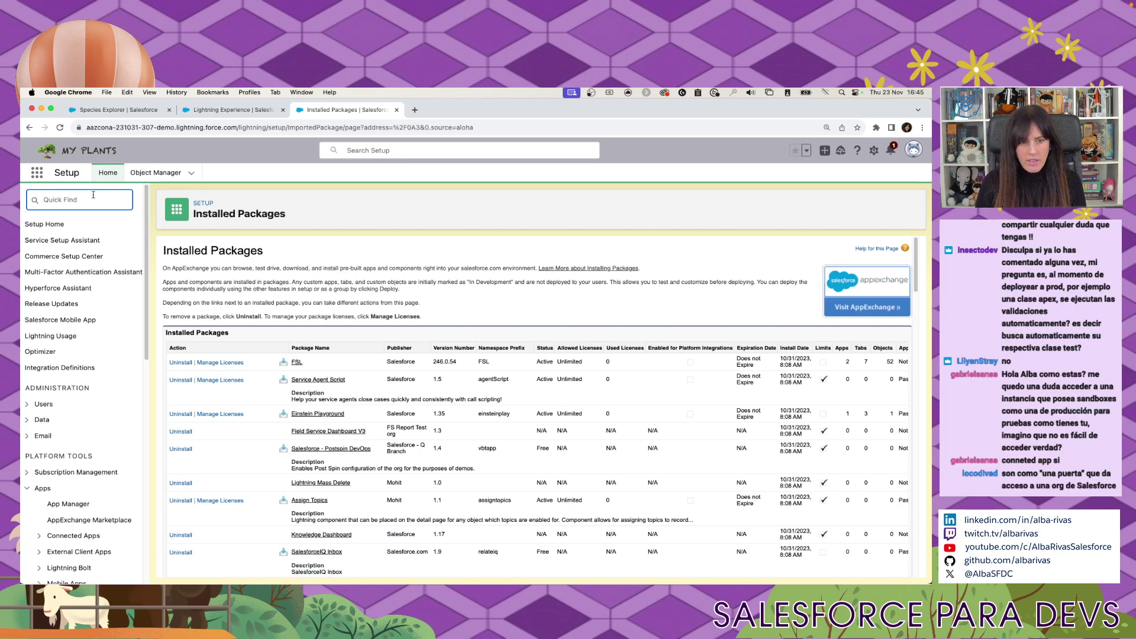
Open Installed Packages via Quick Find 'inst', search it for 'devops d', then return to permission sets.
text(inst)
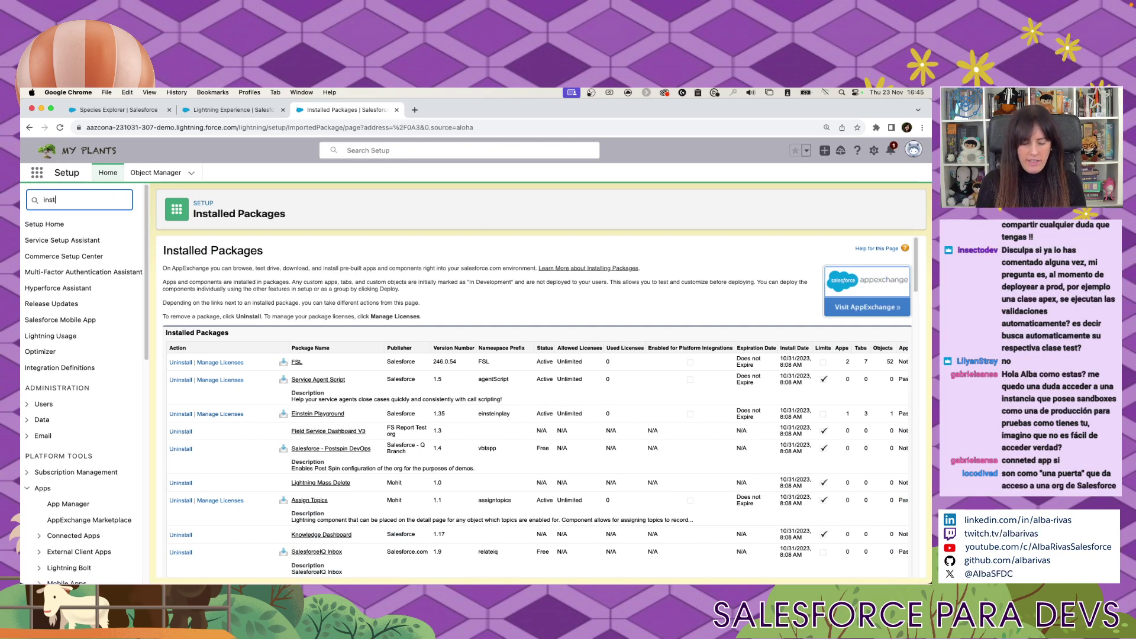
click(77, 259)
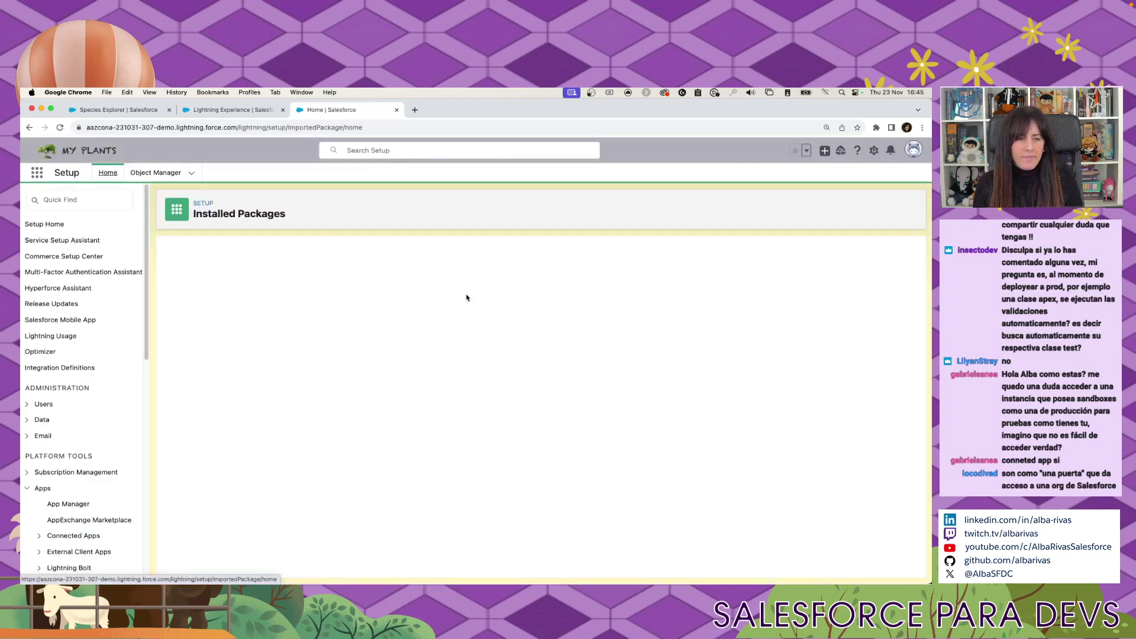
scroll(466, 297, down, 5)
scroll(466, 298, down, 4)
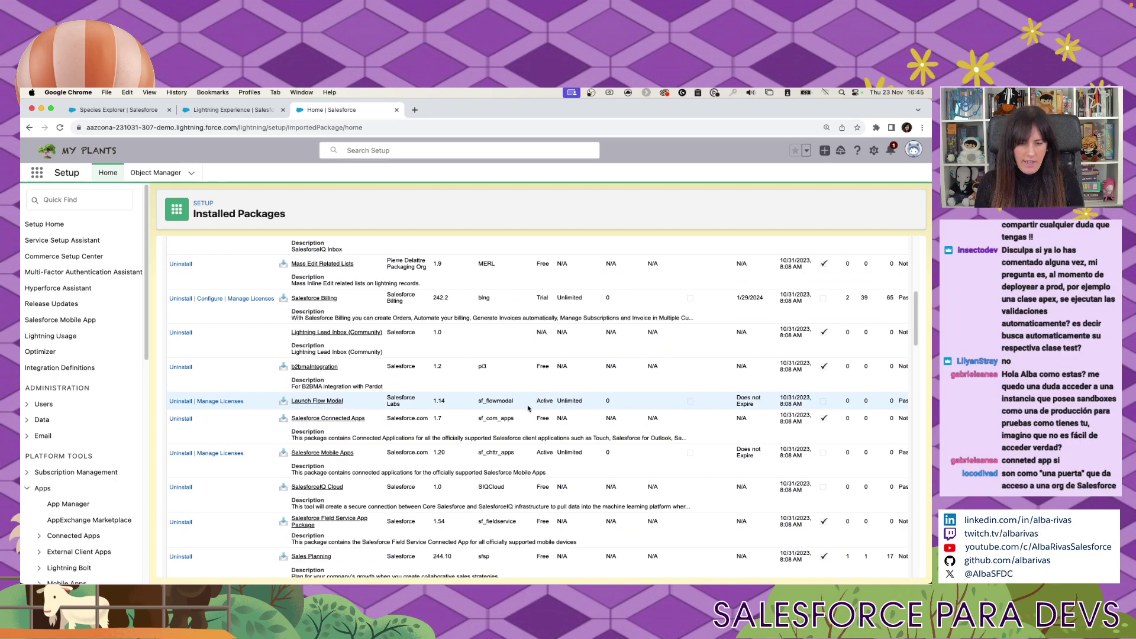
scroll(543, 399, up, 6)
key(super+f)
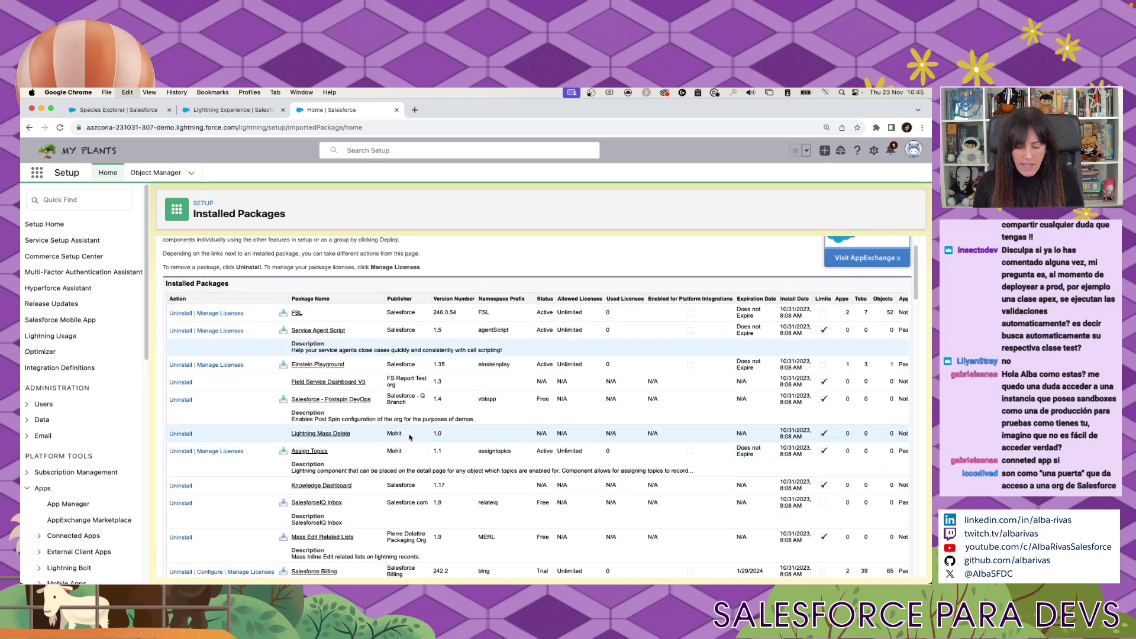
text(devops )
text(d)
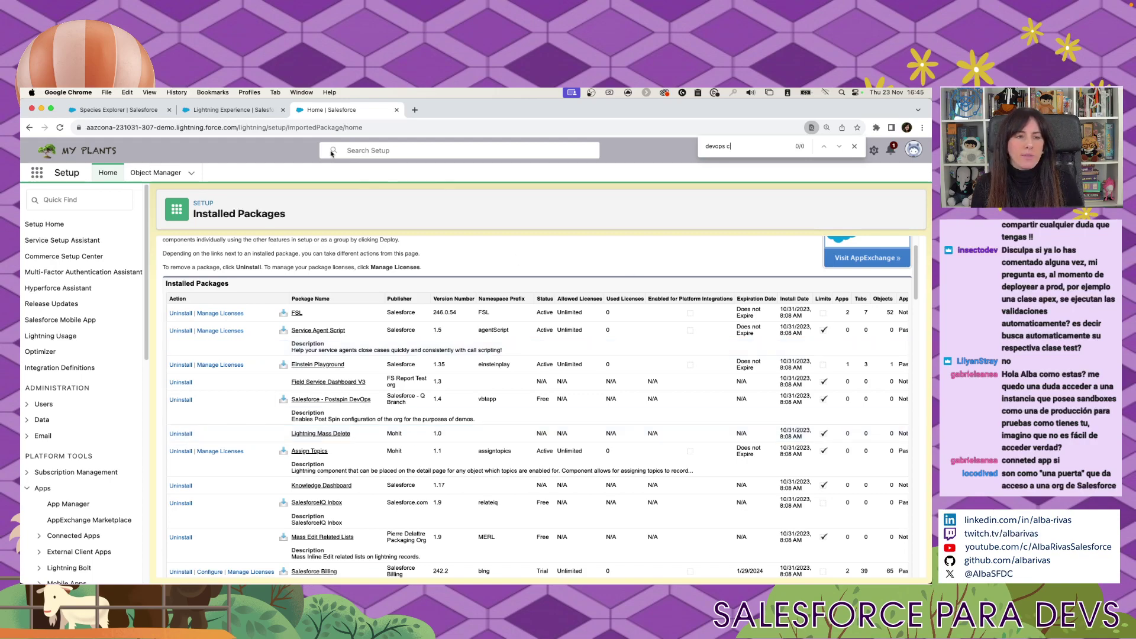
click(231, 109)
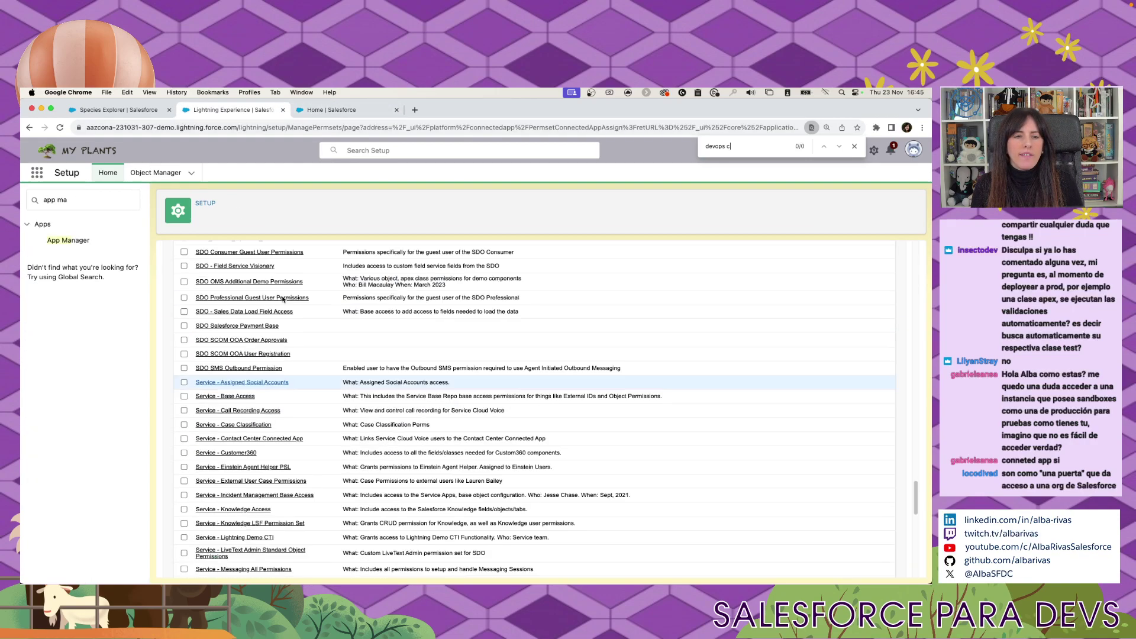
Scroll the permission set assignment list, then open a fresh Chrome tab on Google.
scroll(283, 300, up, 5)
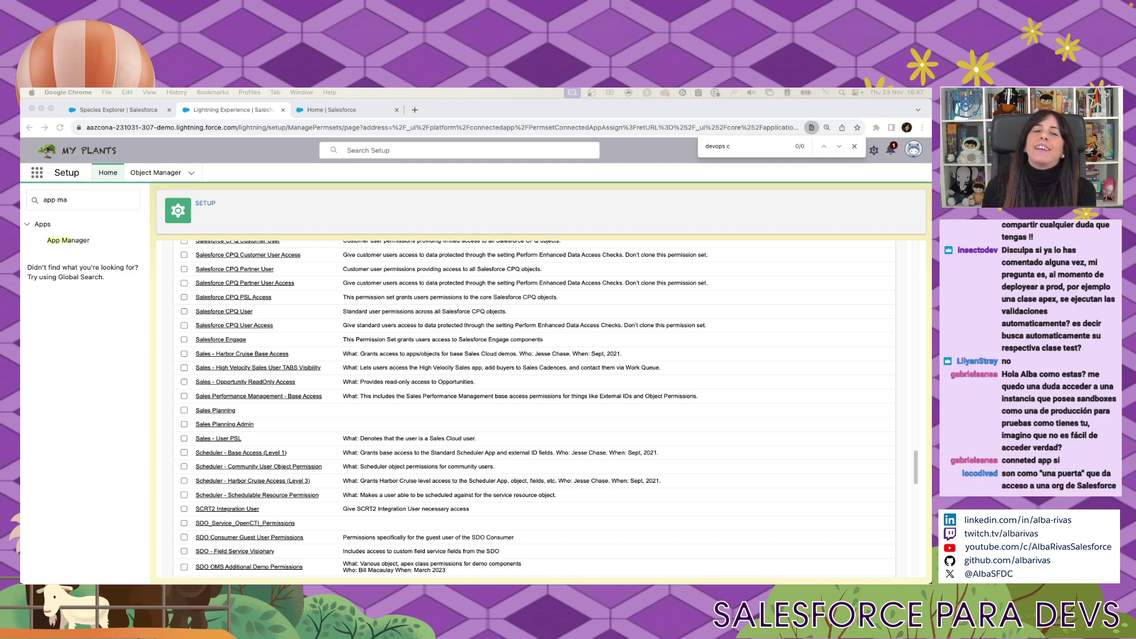
click(415, 110)
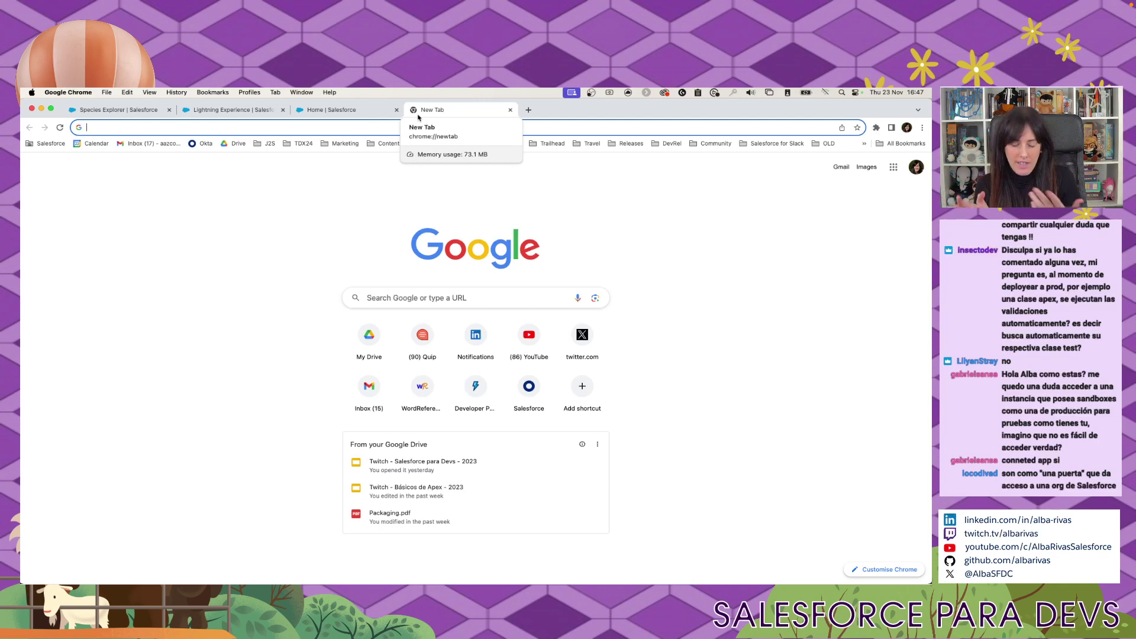
Search Google for 'request salesforce license' and open the sponsored Salesforce result.
text(reques)
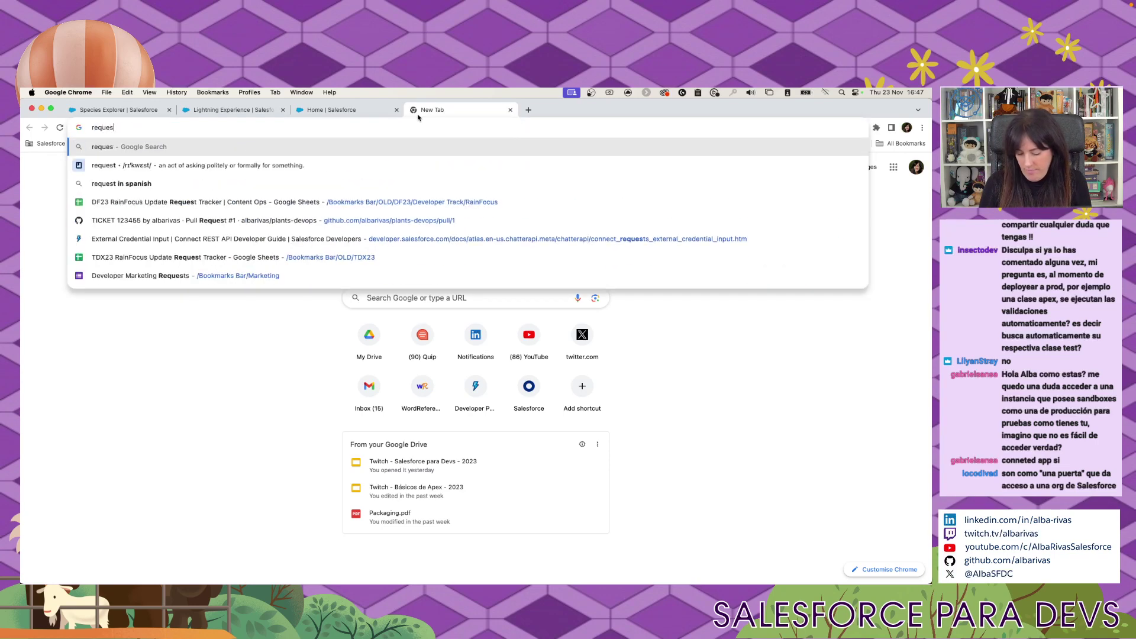
text(t salesforce)
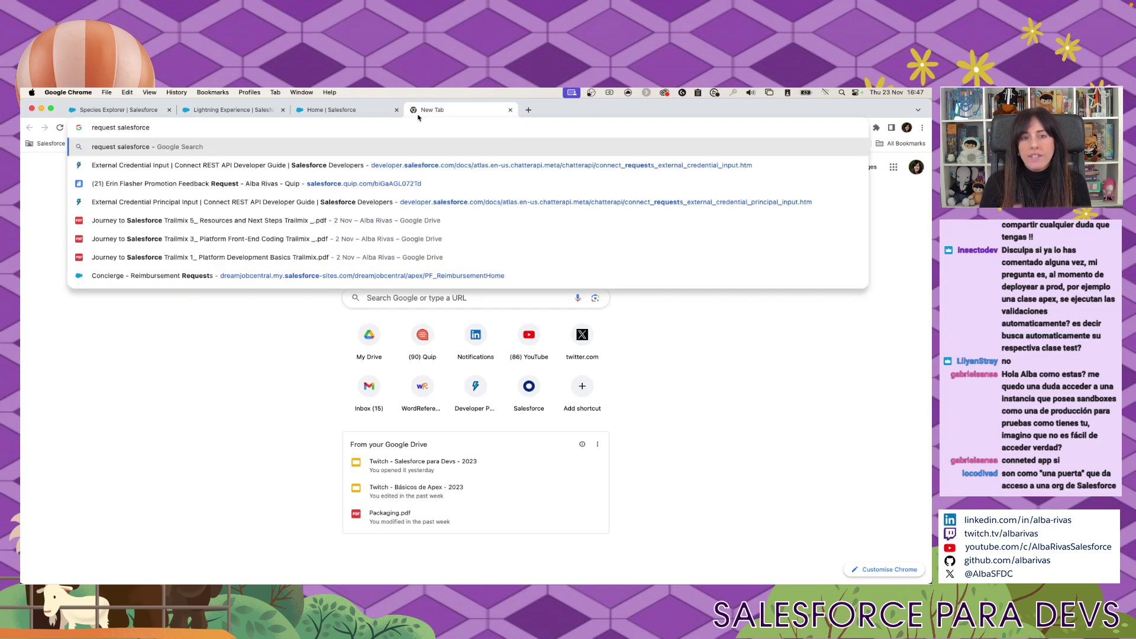
text( license)
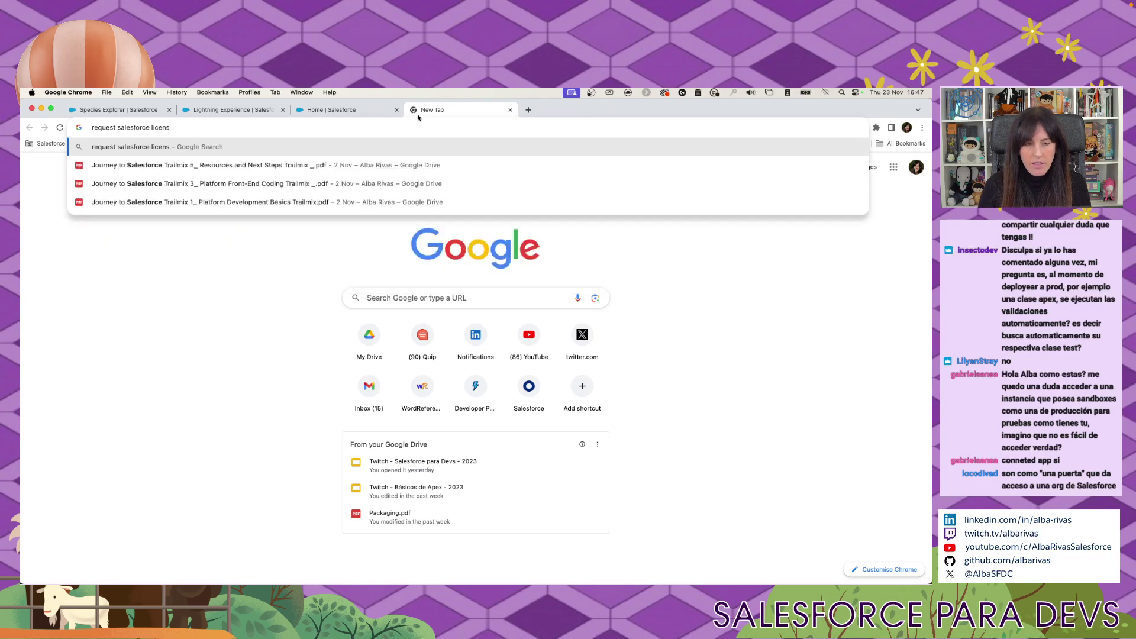
key(Return)
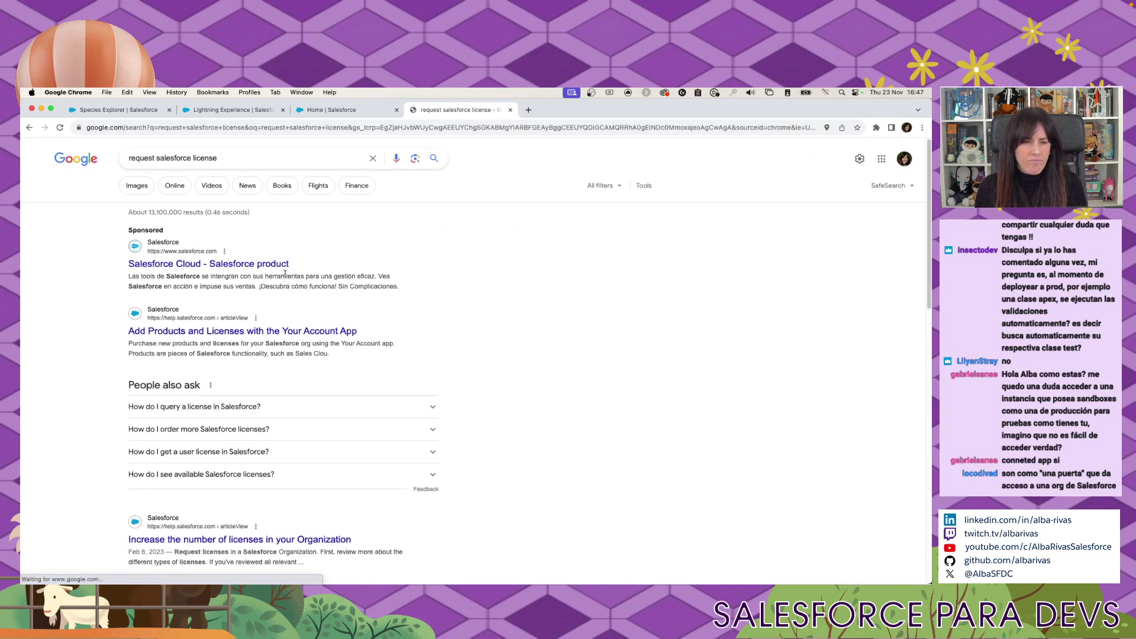
click(246, 268)
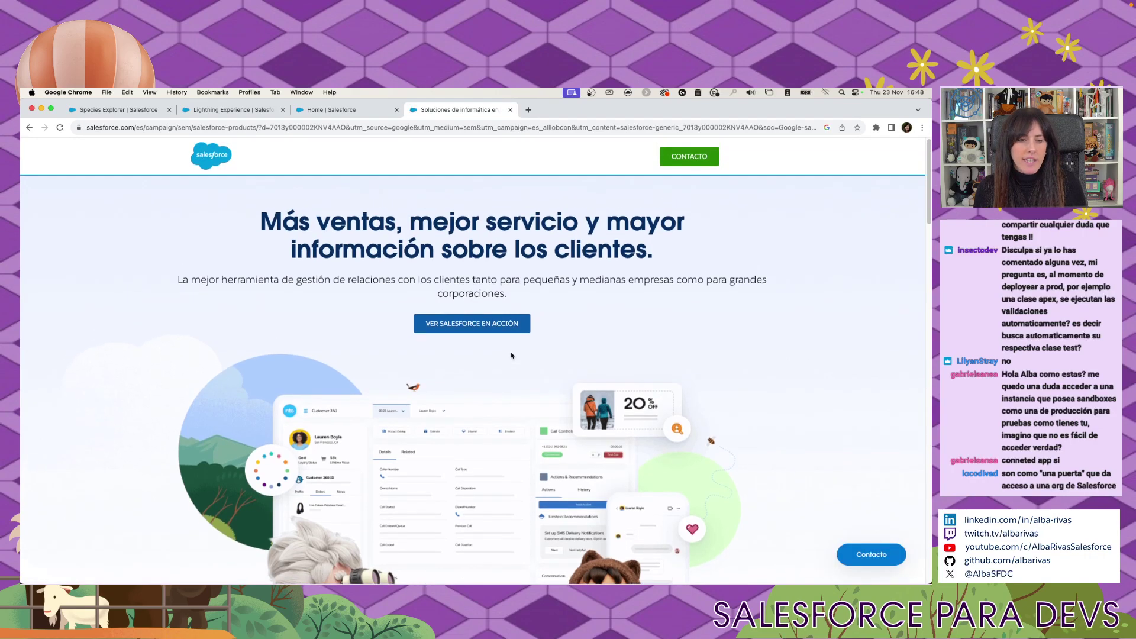
Go to the Sales Cloud information page and scroll through it.
scroll(511, 356, down, 10)
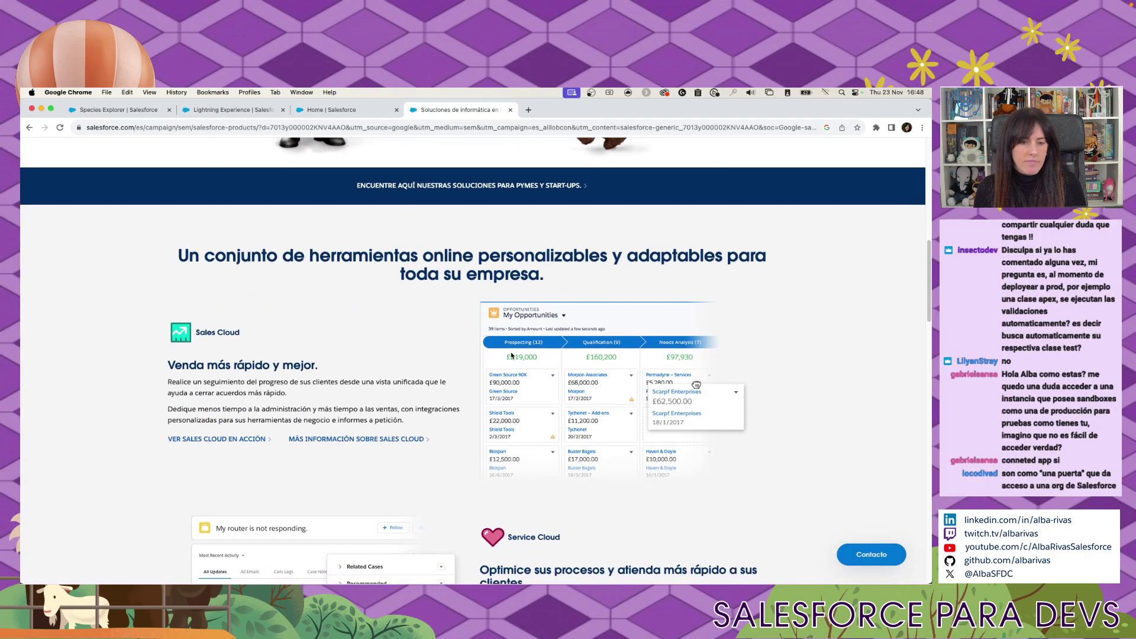
scroll(512, 355, down, 3)
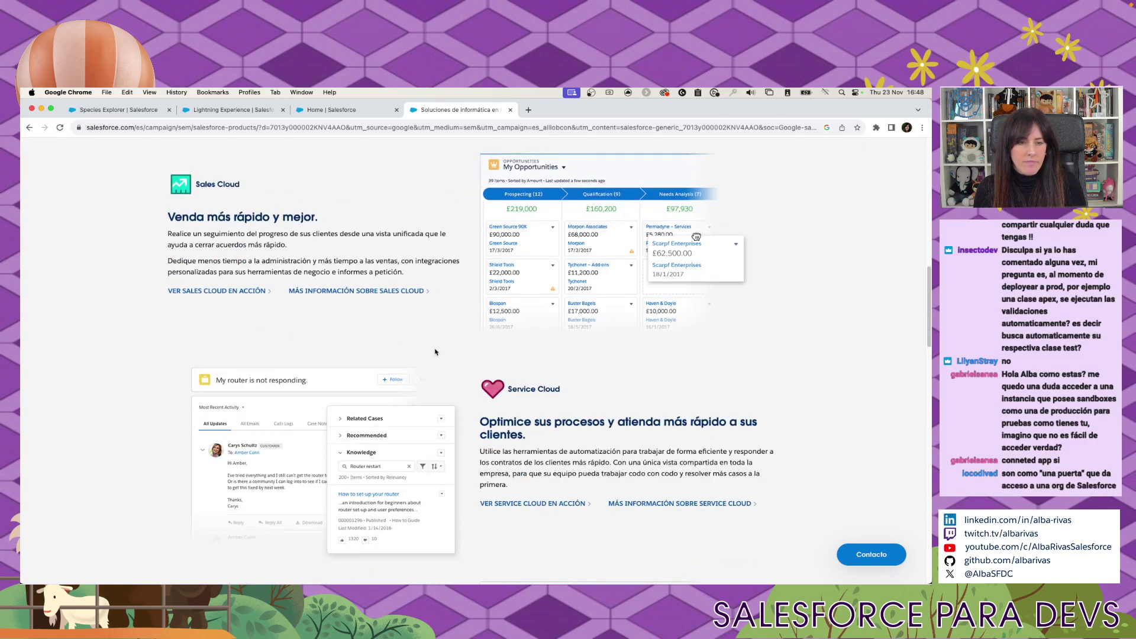
click(394, 293)
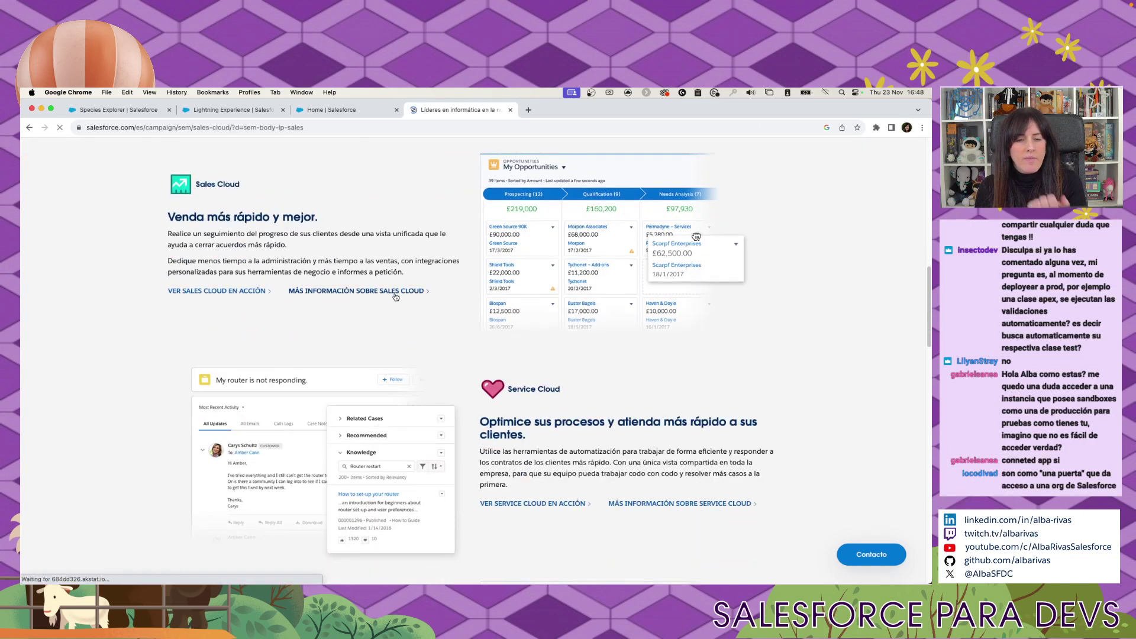
scroll(443, 314, down, 5)
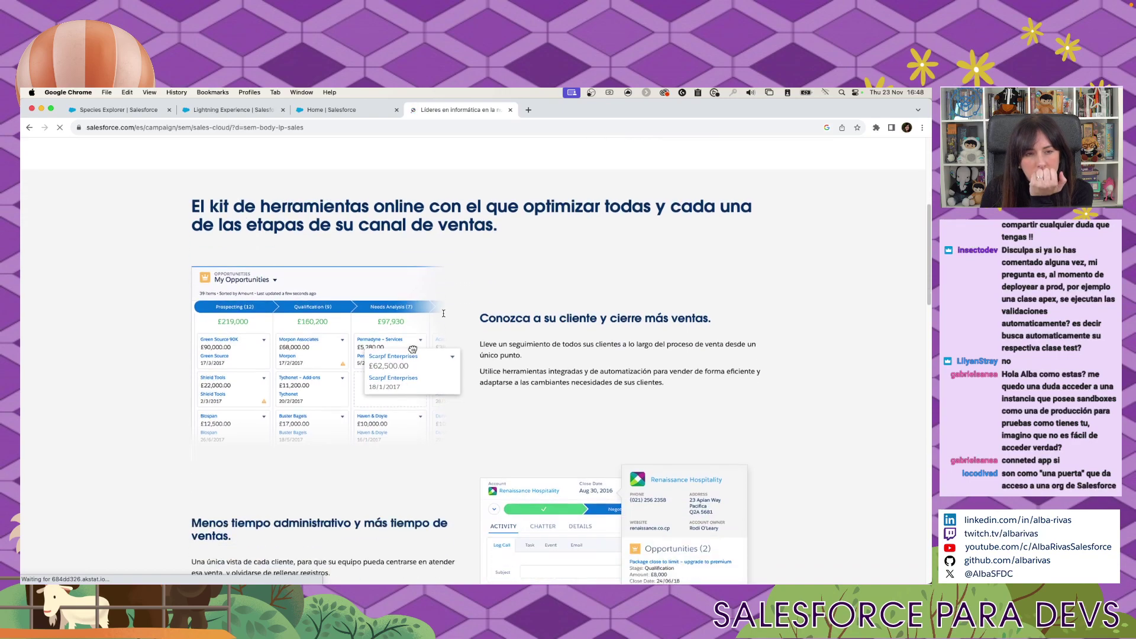
scroll(443, 313, down, 6)
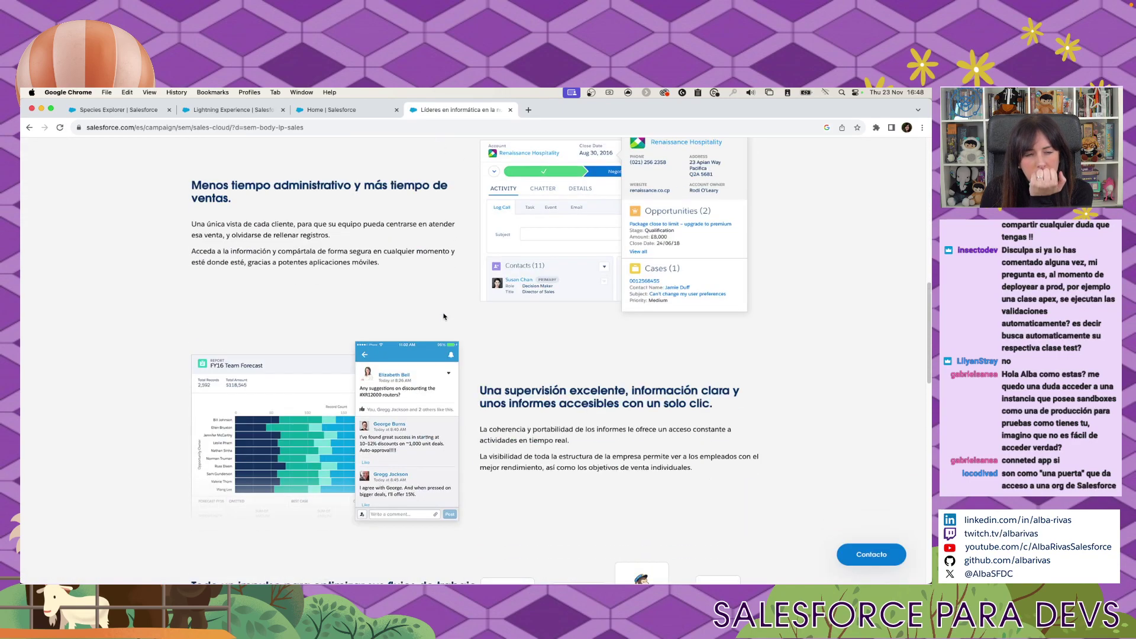
scroll(443, 316, down, 4)
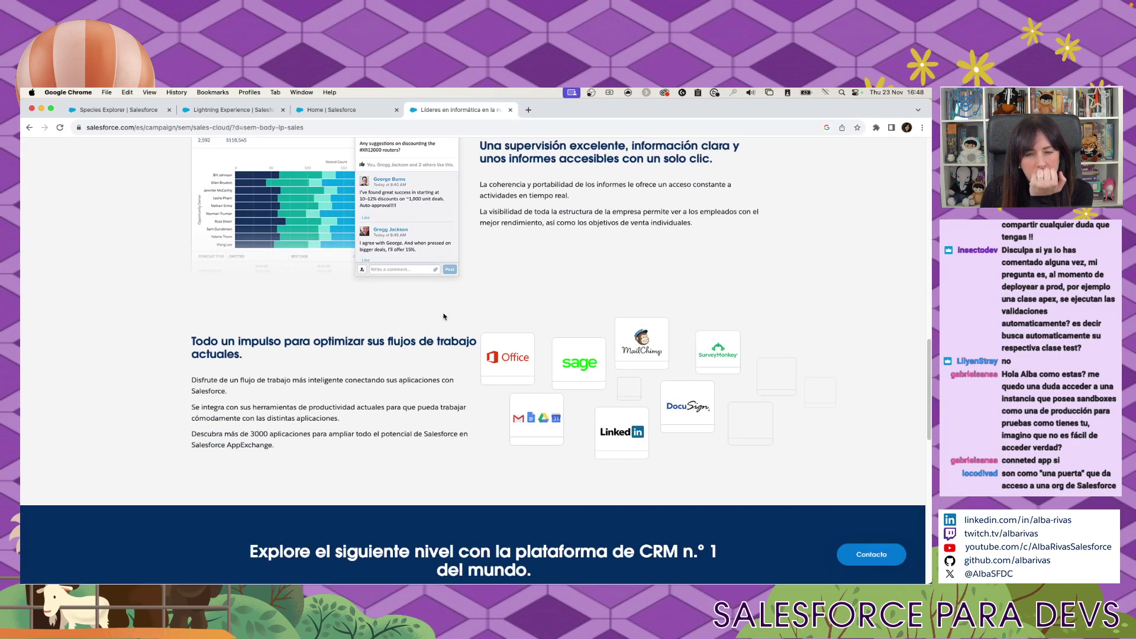
click(465, 121)
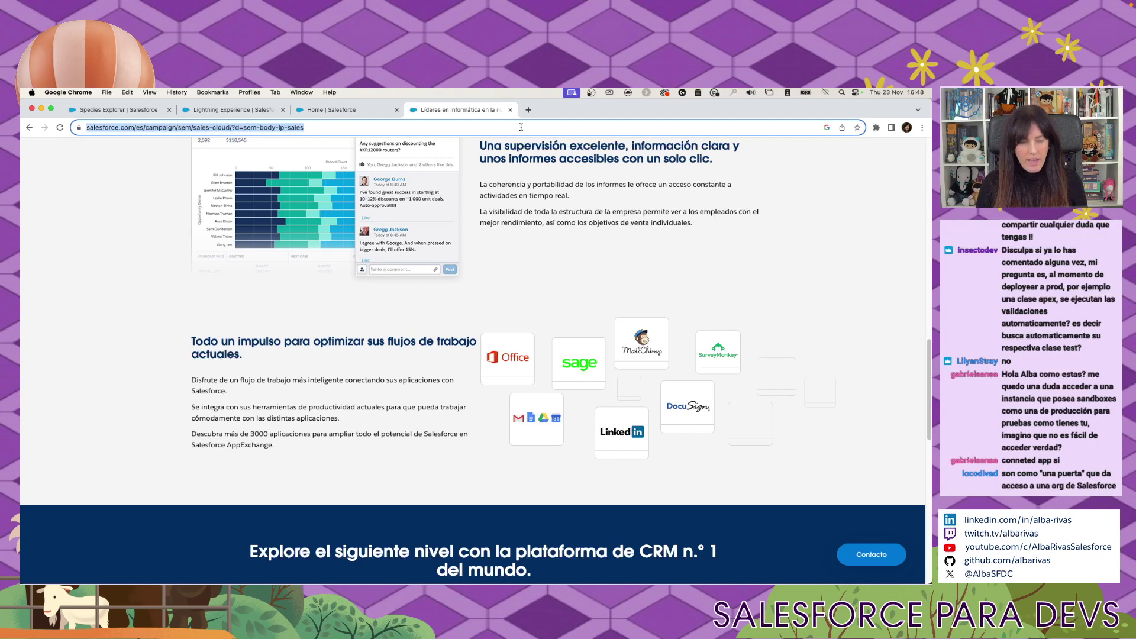
Search Google for 'request demo salesforce org' and scroll through the results.
text(request demo )
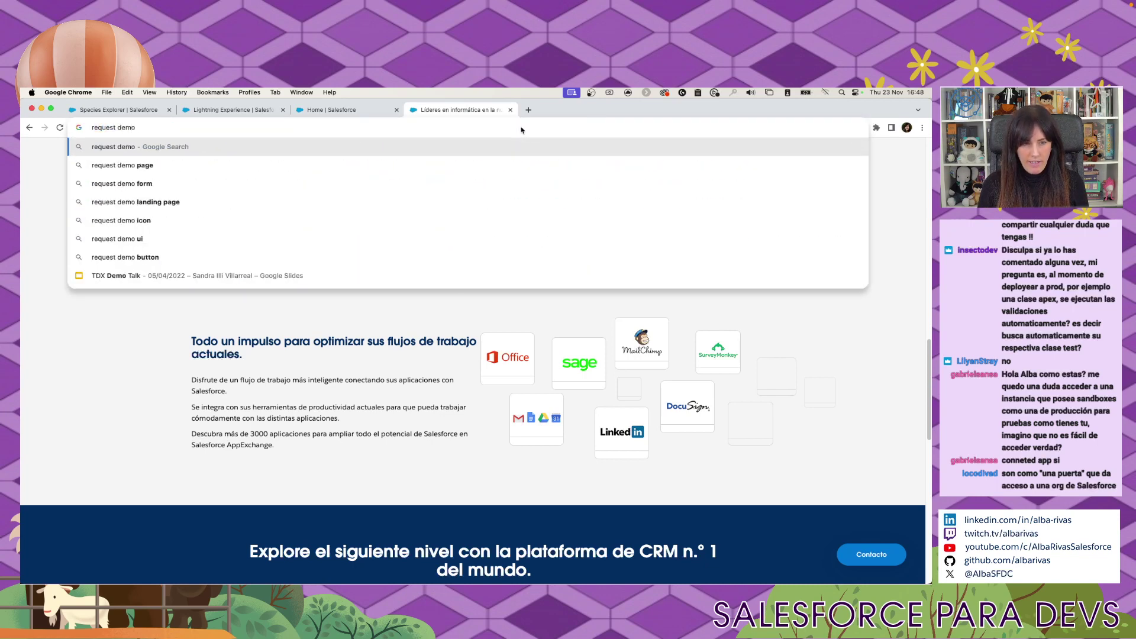
text(sales)
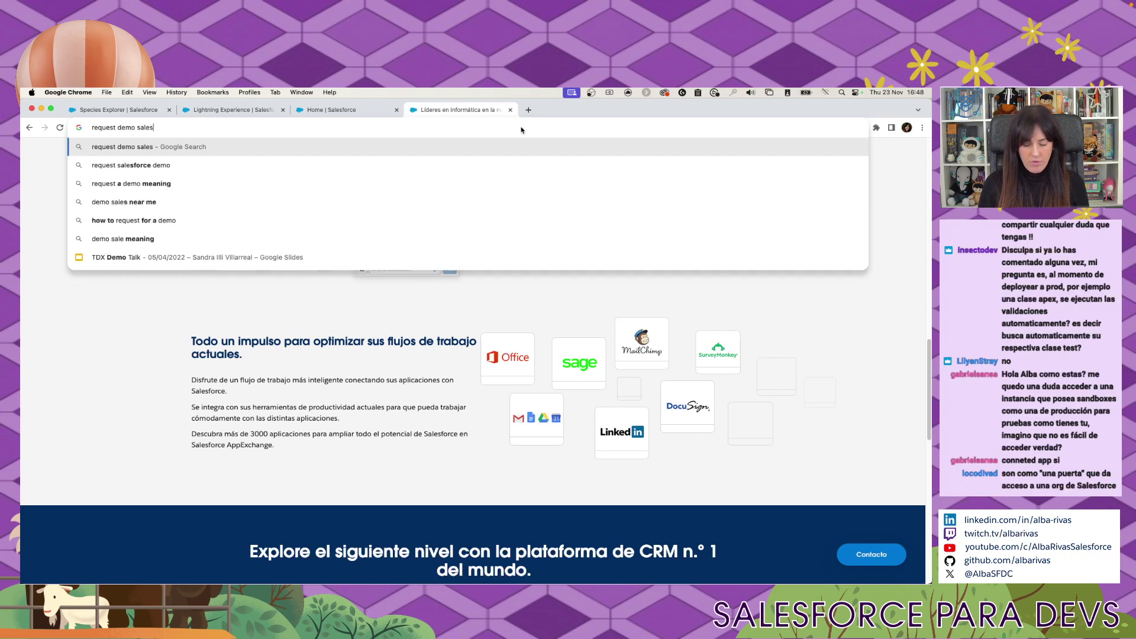
text(force org)
key(Return)
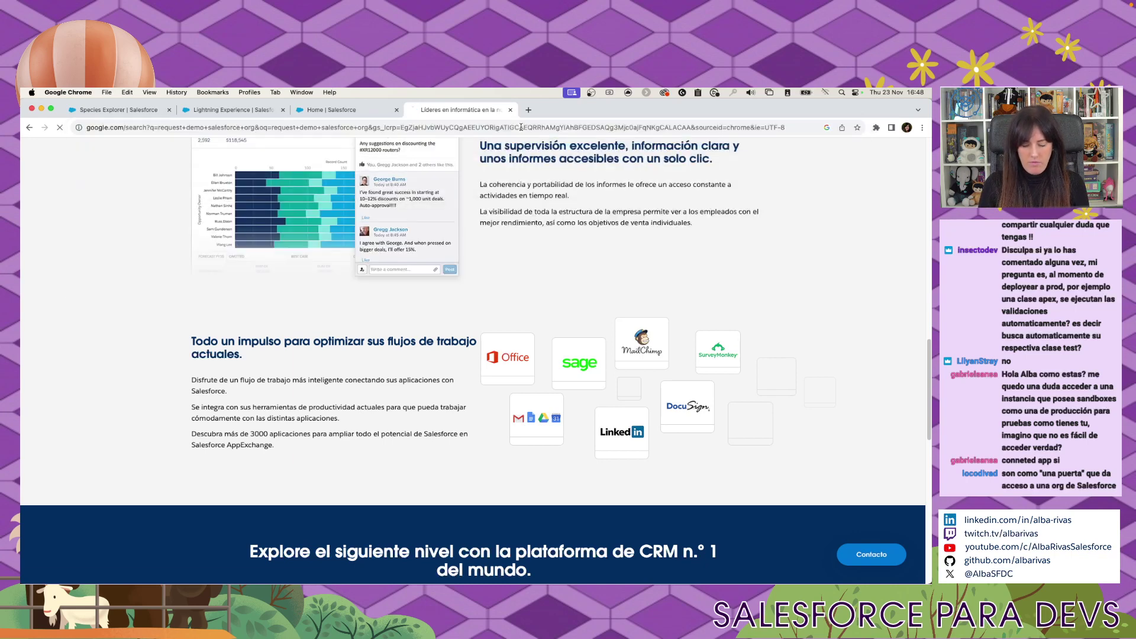
scroll(375, 294, down, 5)
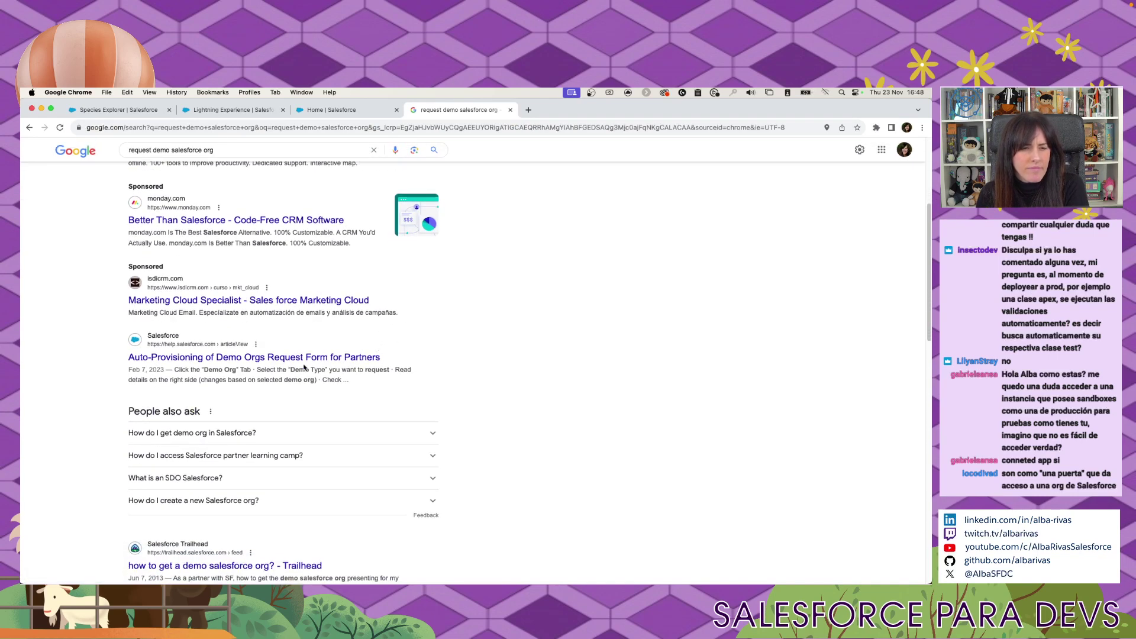
scroll(331, 358, down, 3)
scroll(304, 366, down, 3)
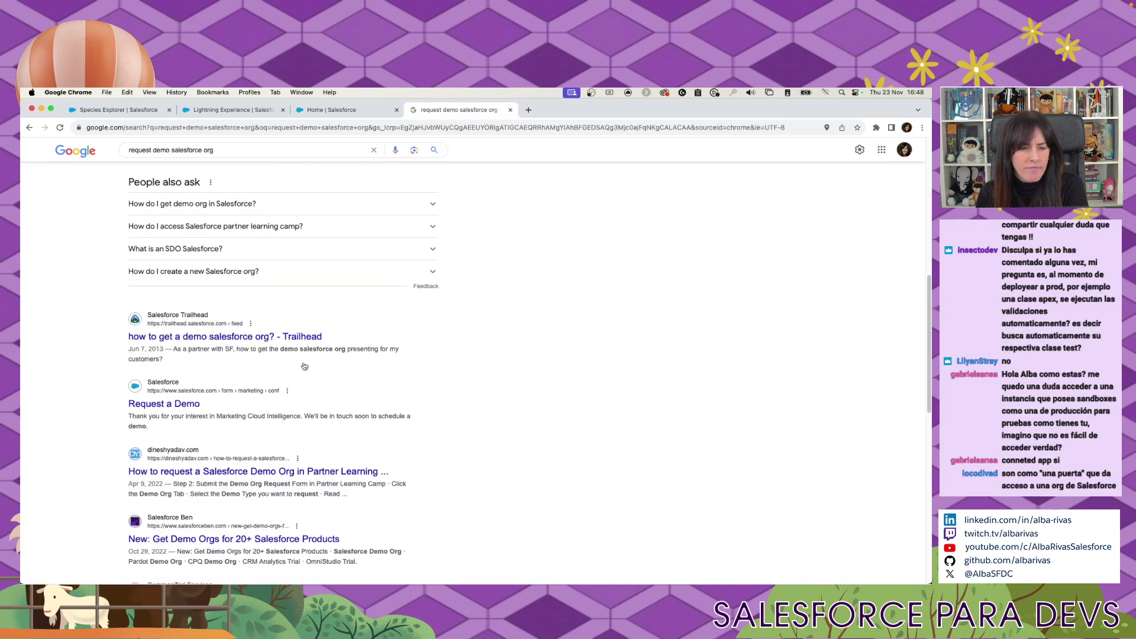
Look at the 'Request a Demo' page, return to the results, then close the search tab.
click(181, 393)
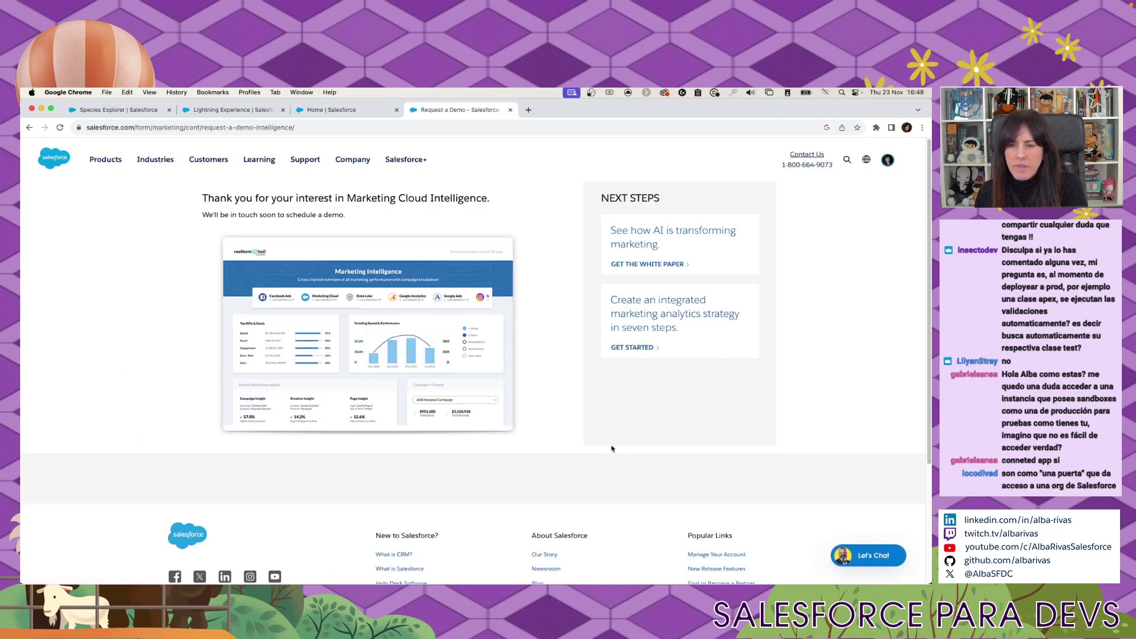
click(29, 127)
scroll(556, 335, down, 4)
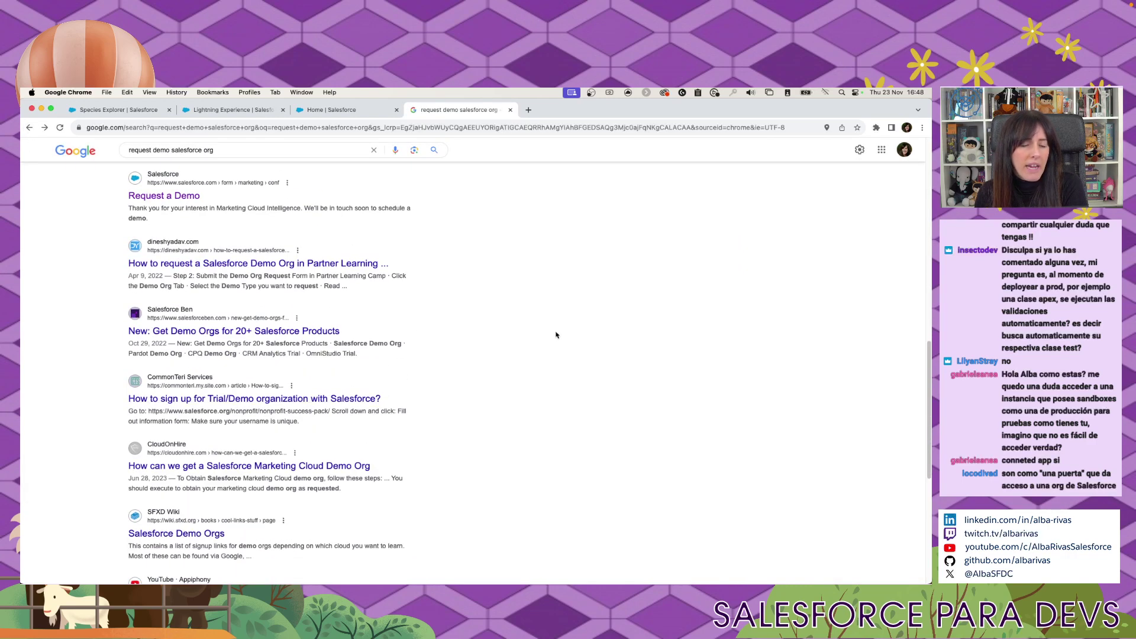
scroll(556, 335, down, 2)
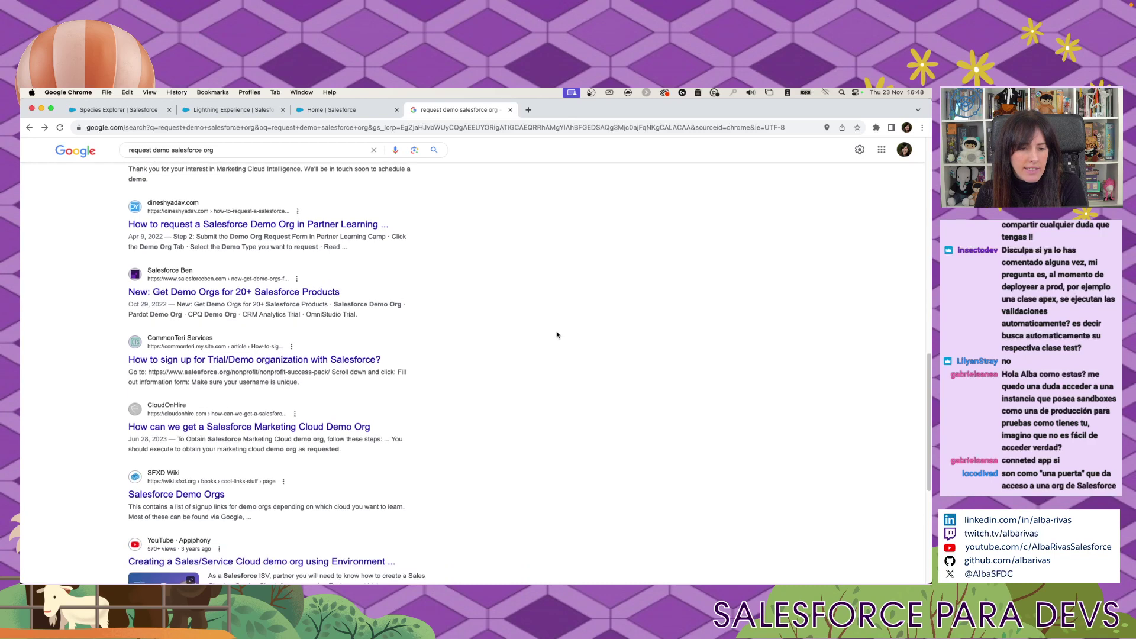
scroll(556, 335, down, 3)
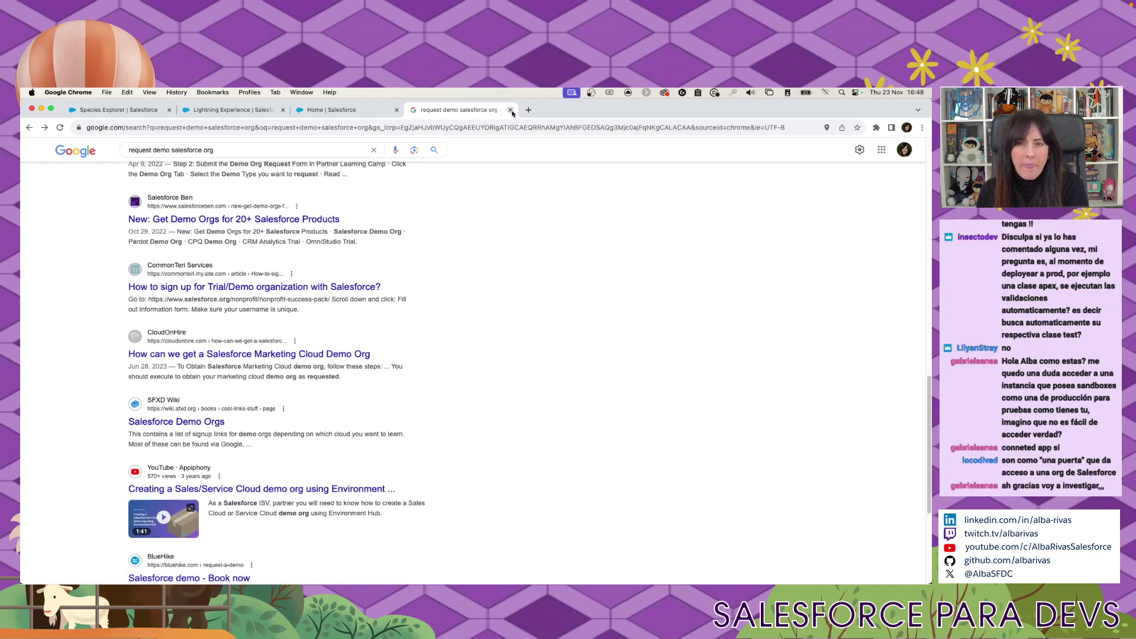
key(super+w)
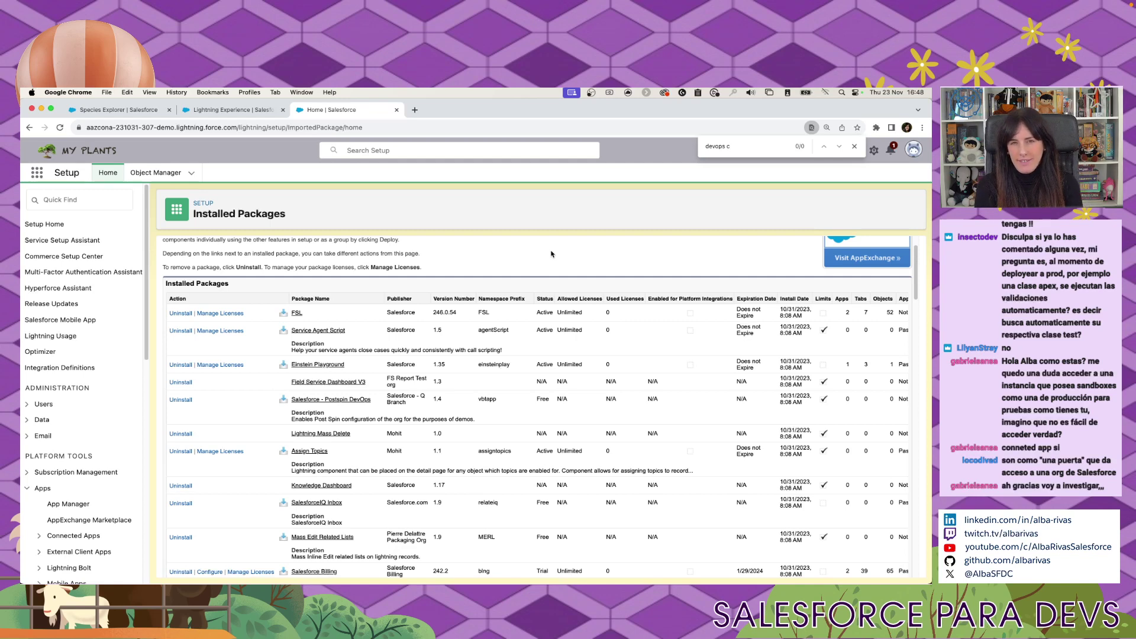
Search 'trailblazercommunitygroups' in a new tab, open the site and accept all cookies.
click(415, 116)
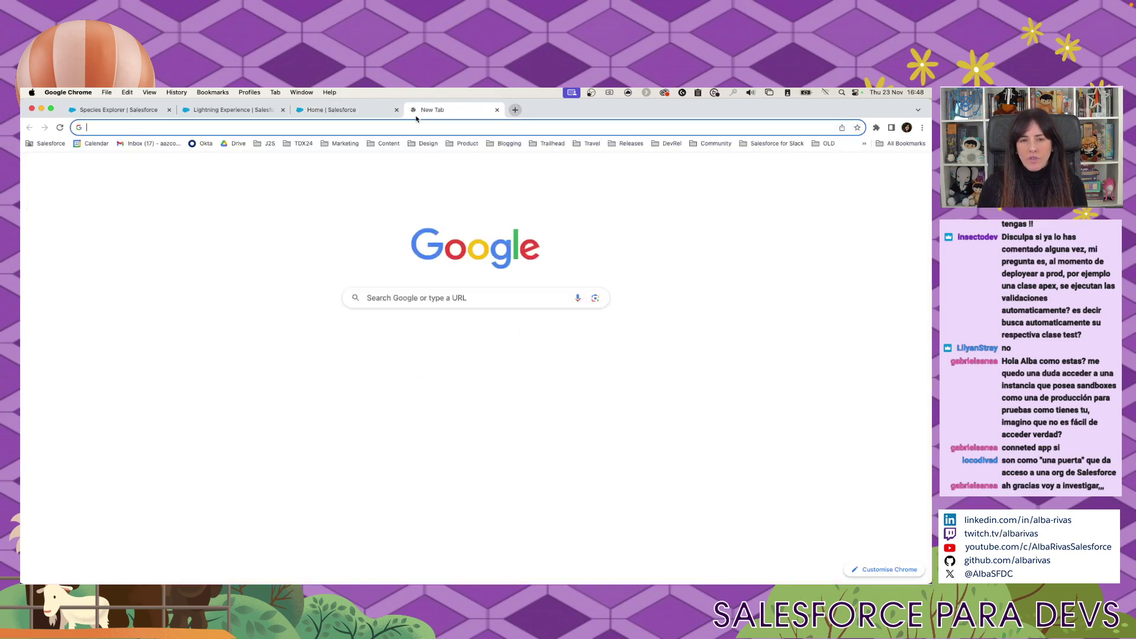
text(trailblazercom)
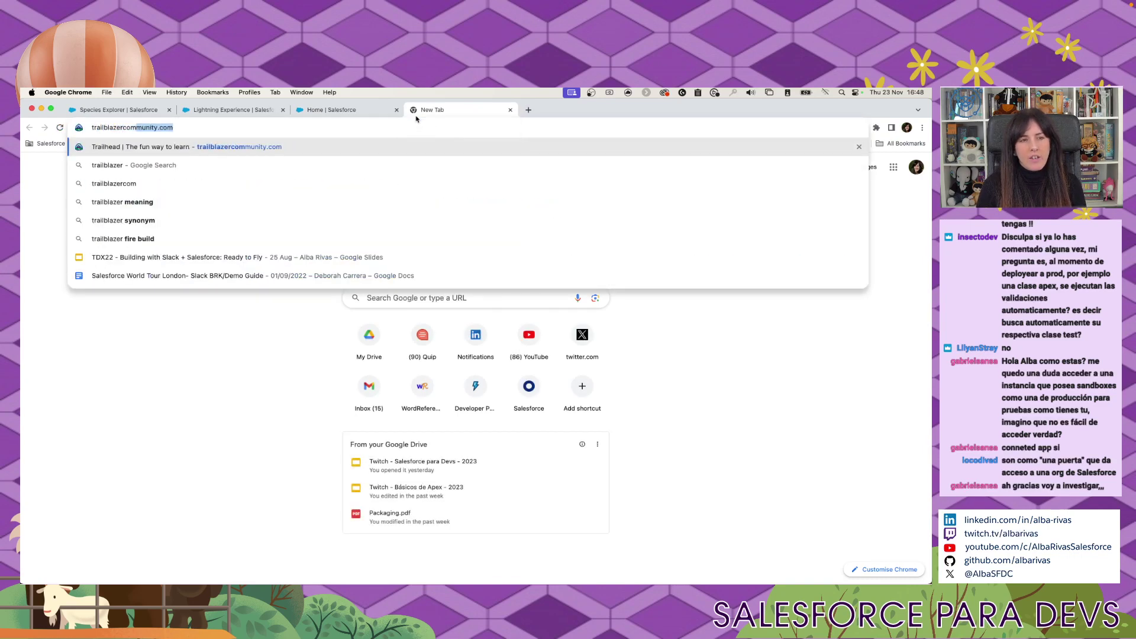
text(munitygroups)
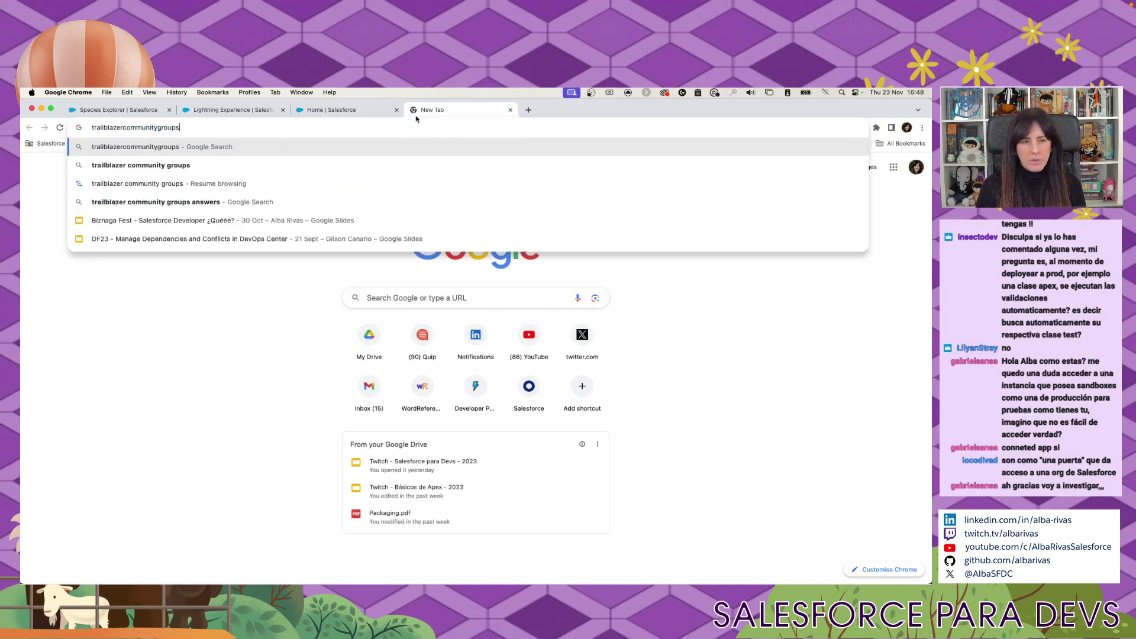
key(Return)
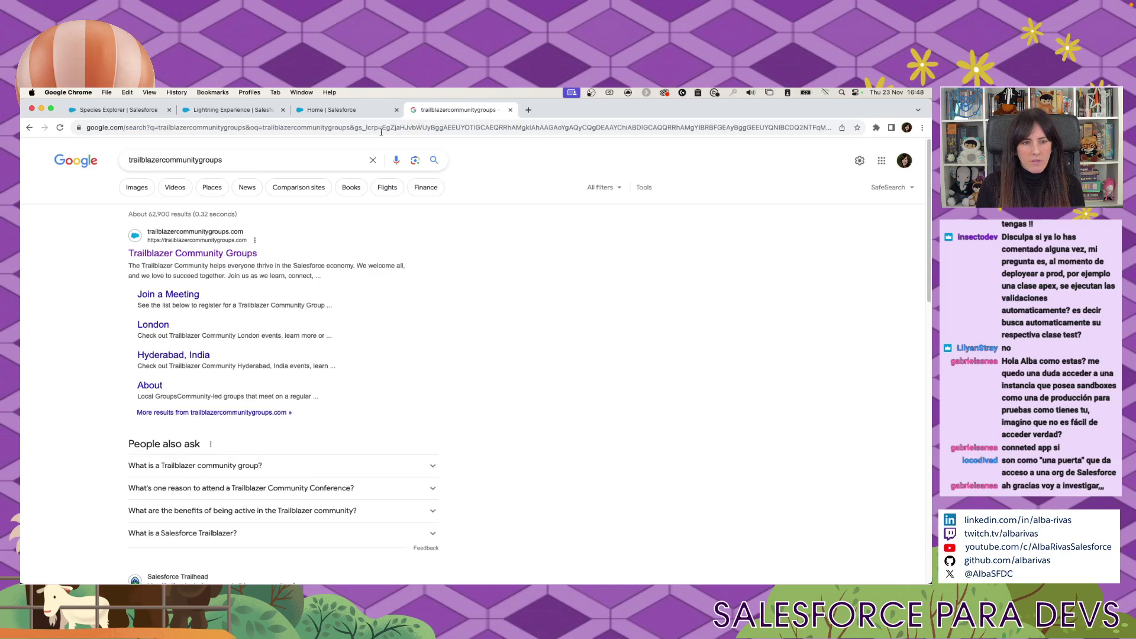
click(224, 255)
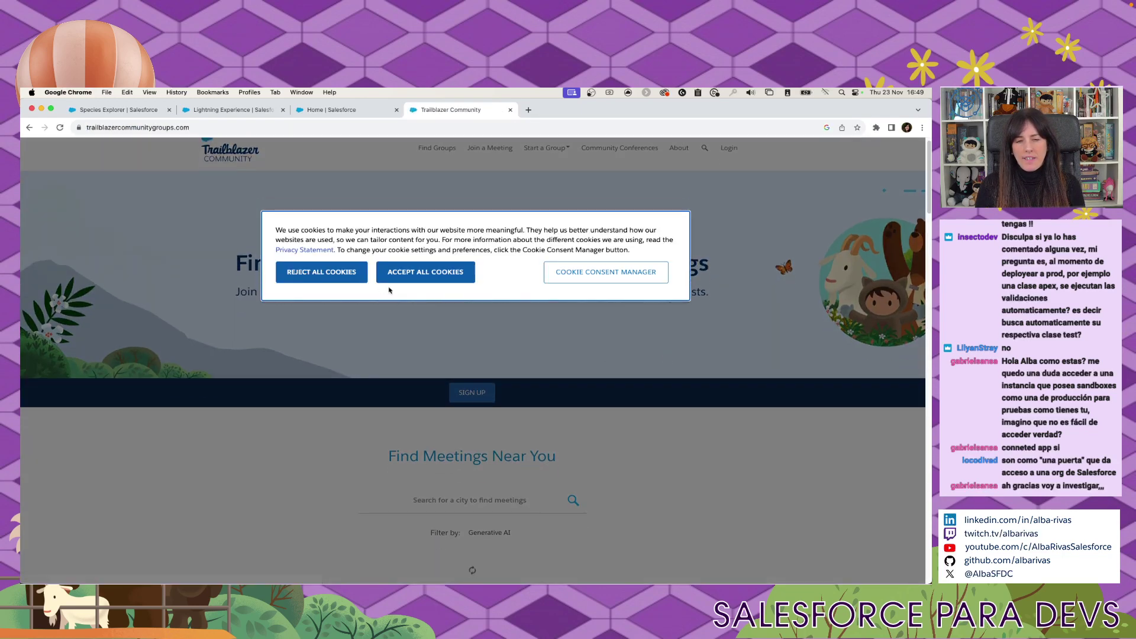
click(417, 273)
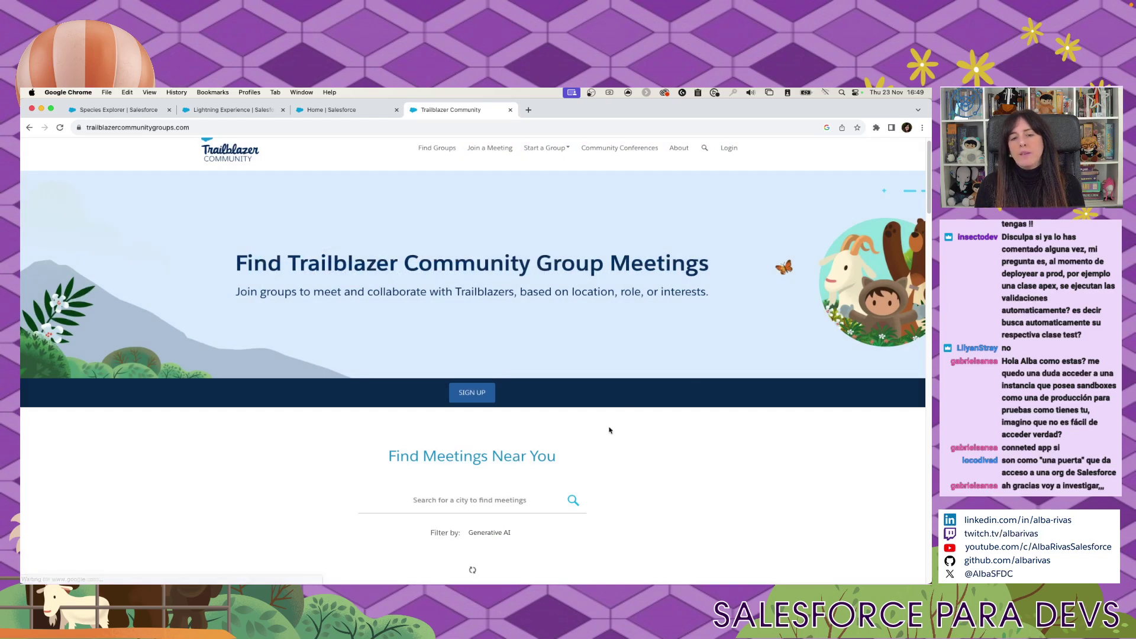
Scroll down to the Generative AI meetings list and the community-group map.
scroll(610, 431, down, 3)
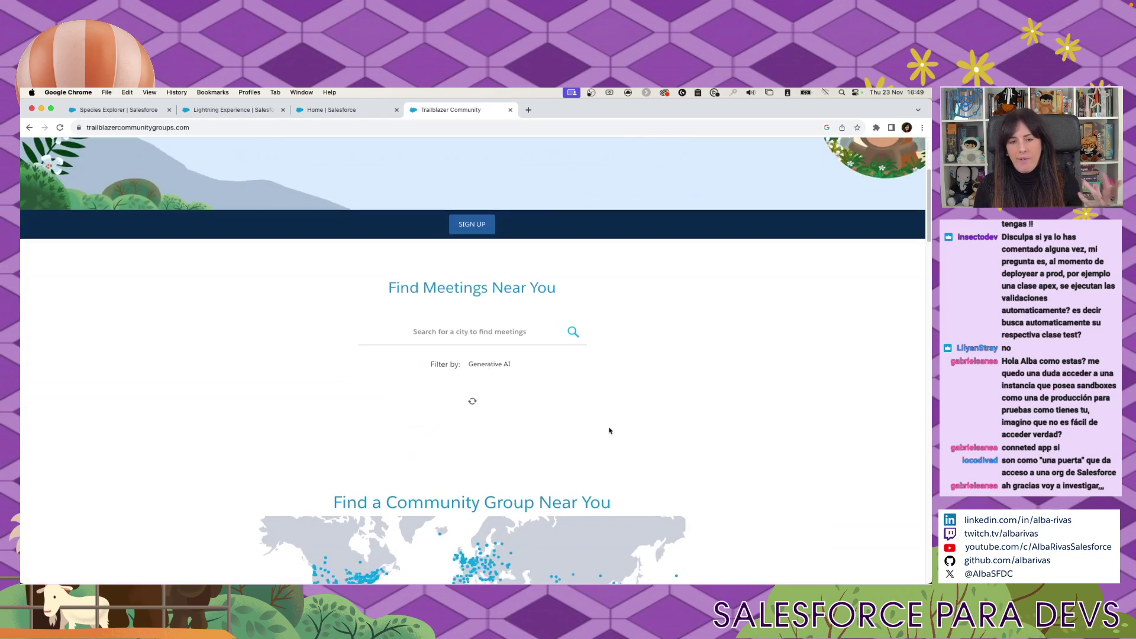
scroll(618, 441, down, 1)
scroll(623, 446, down, 1)
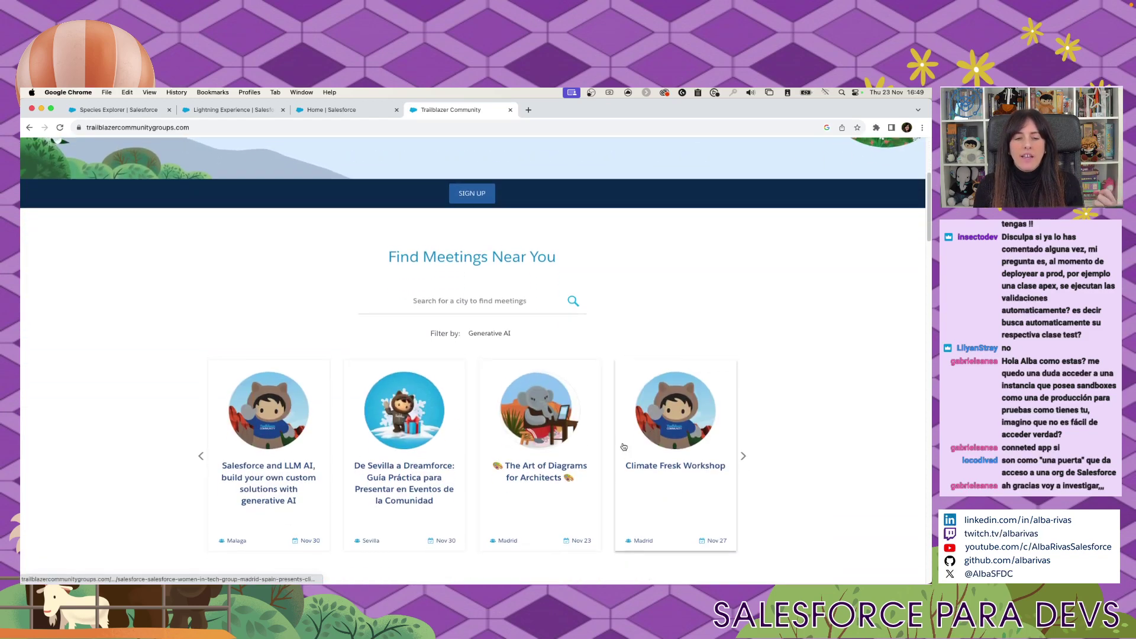
scroll(624, 447, down, 2)
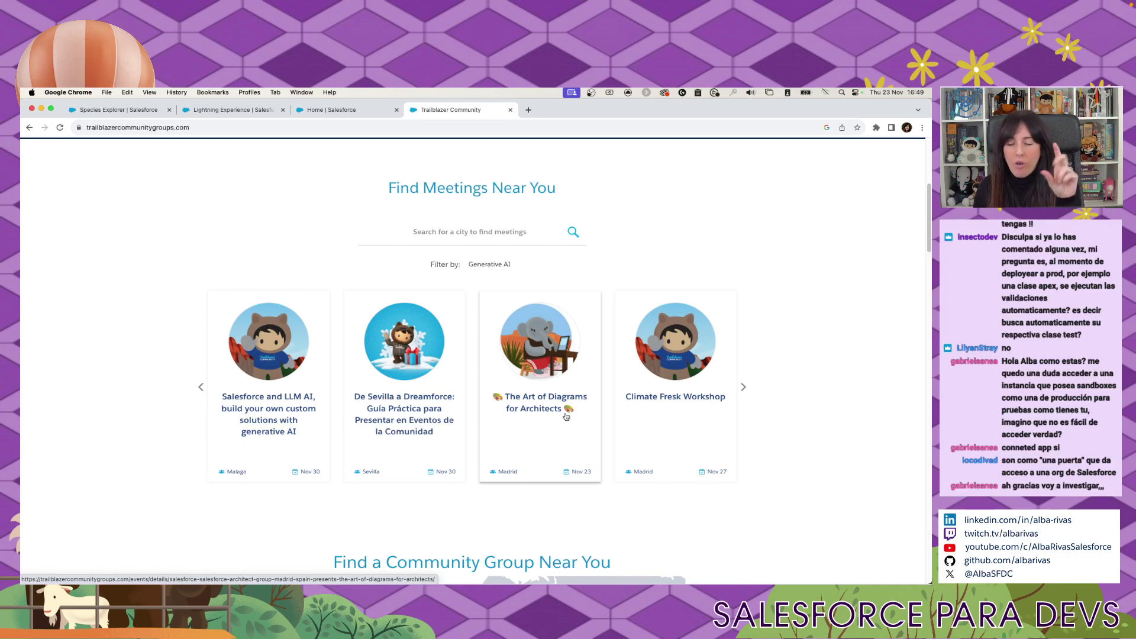
scroll(567, 417, down, 1)
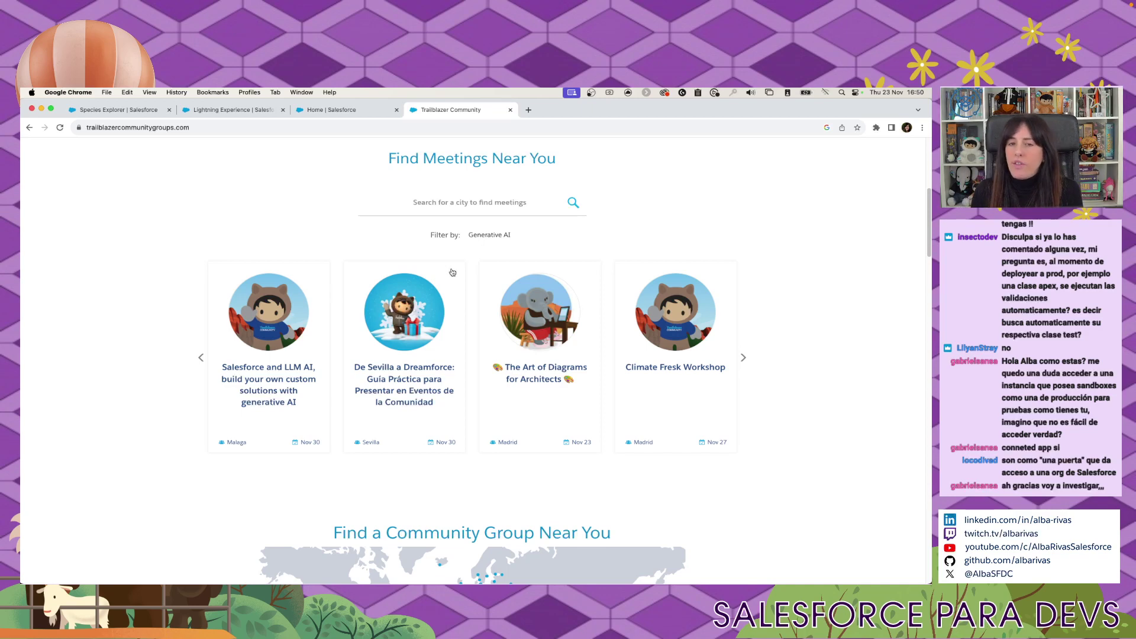
scroll(506, 257, down, 3)
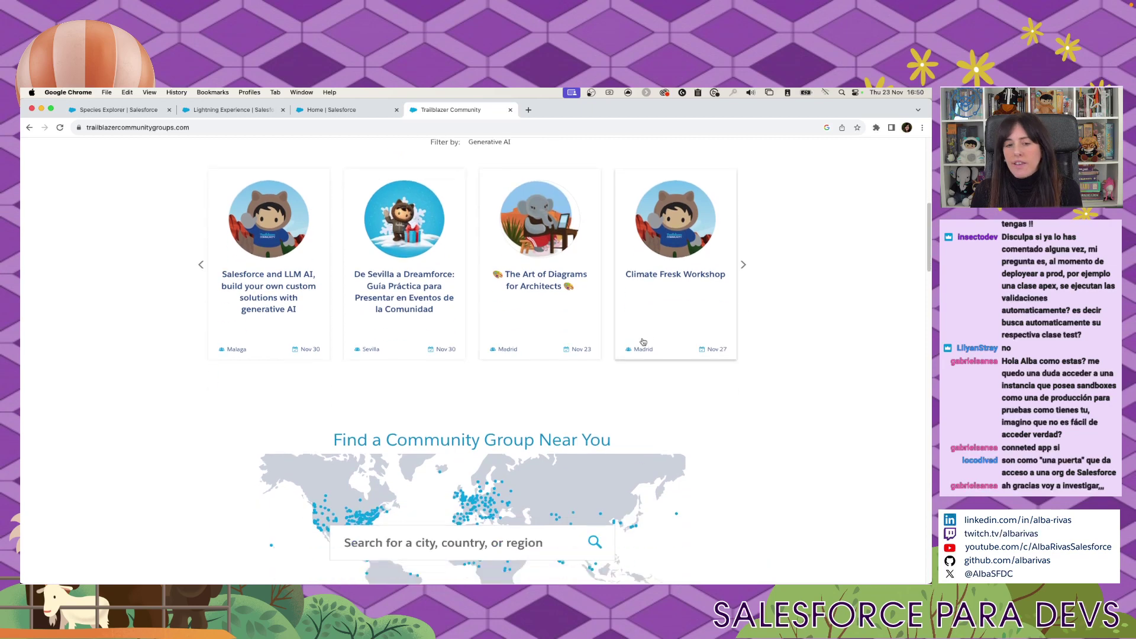
Close the Trailblazer tab, reload Installed Packages, and search it for 'devops ce'.
click(510, 109)
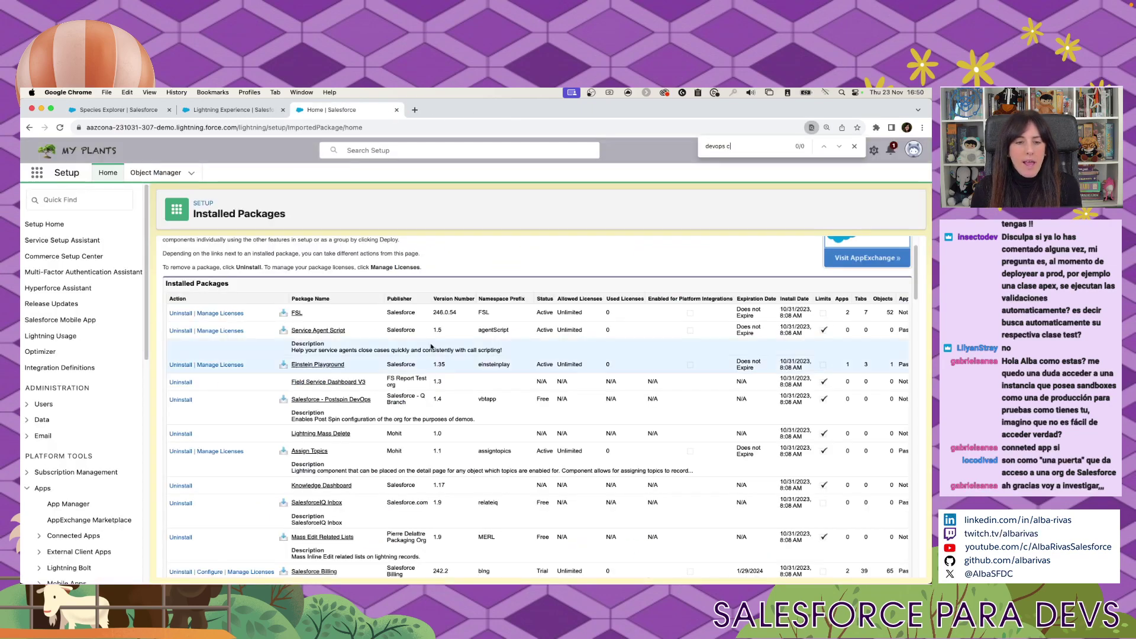
click(59, 127)
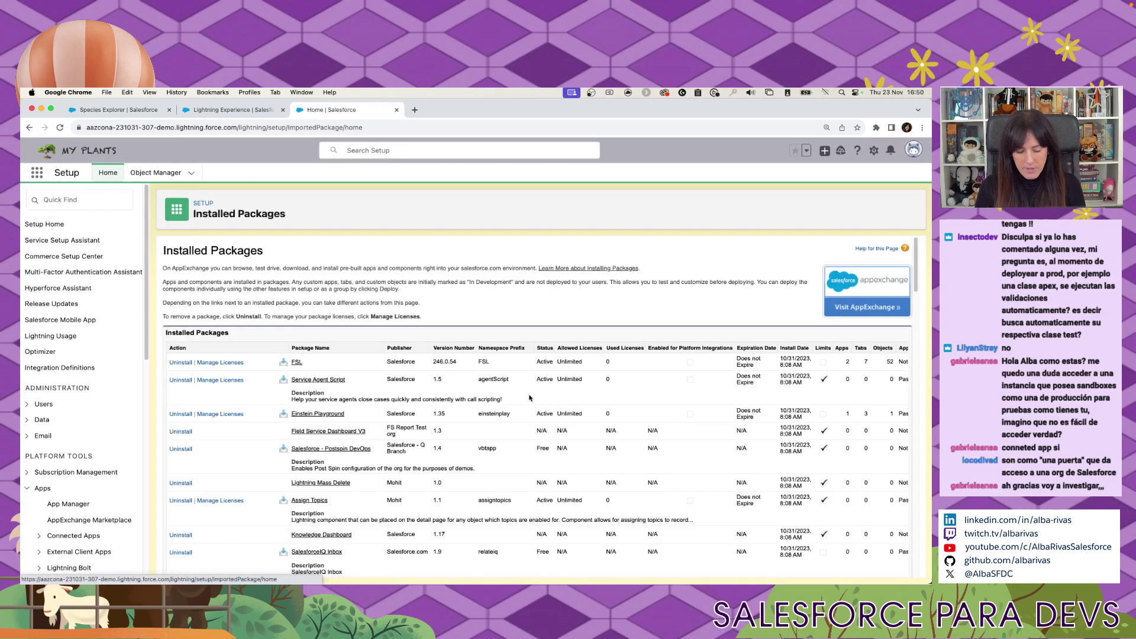
key(super+f)
text(devops cen)
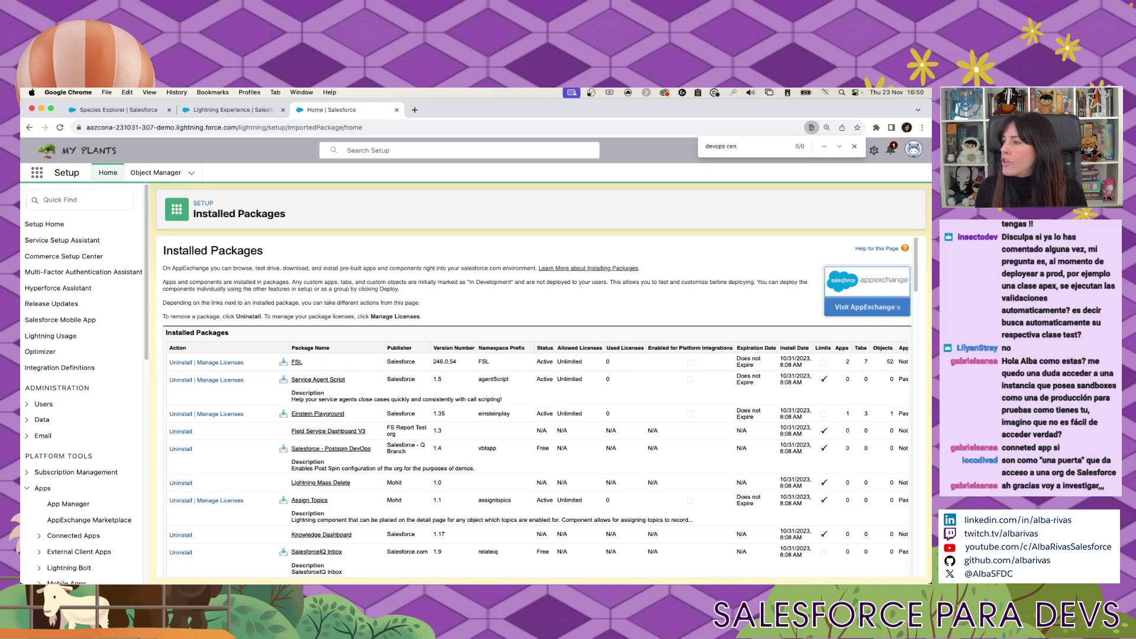
key(super+Tab)
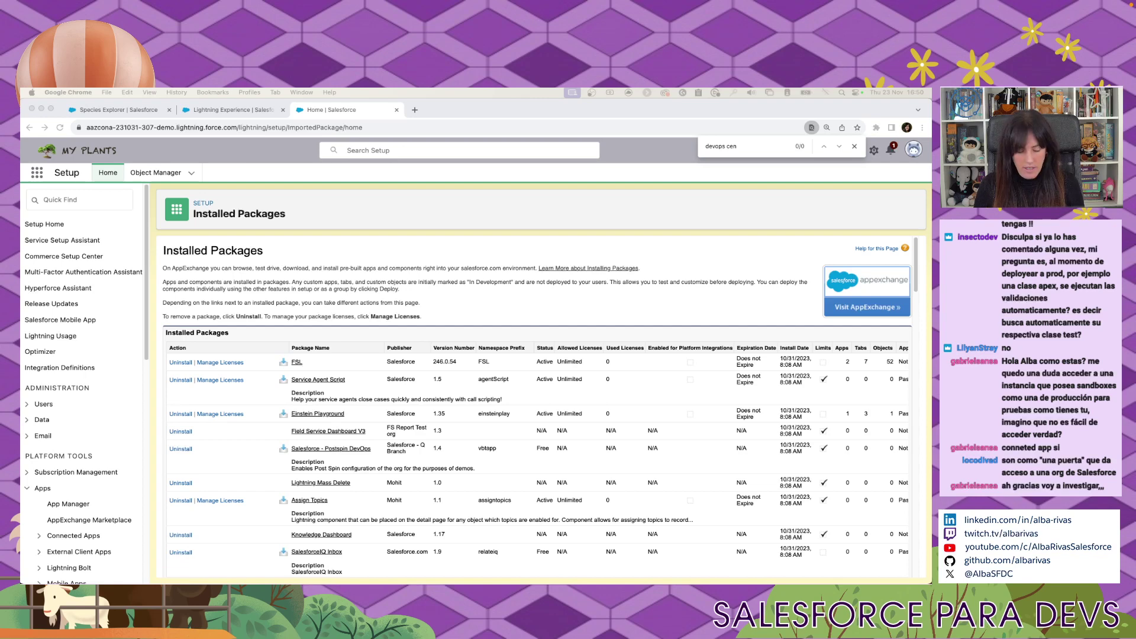
Log in at login.salesforce.com with the saved account and close the old Lightning Experience tab.
click(395, 124)
text(login)
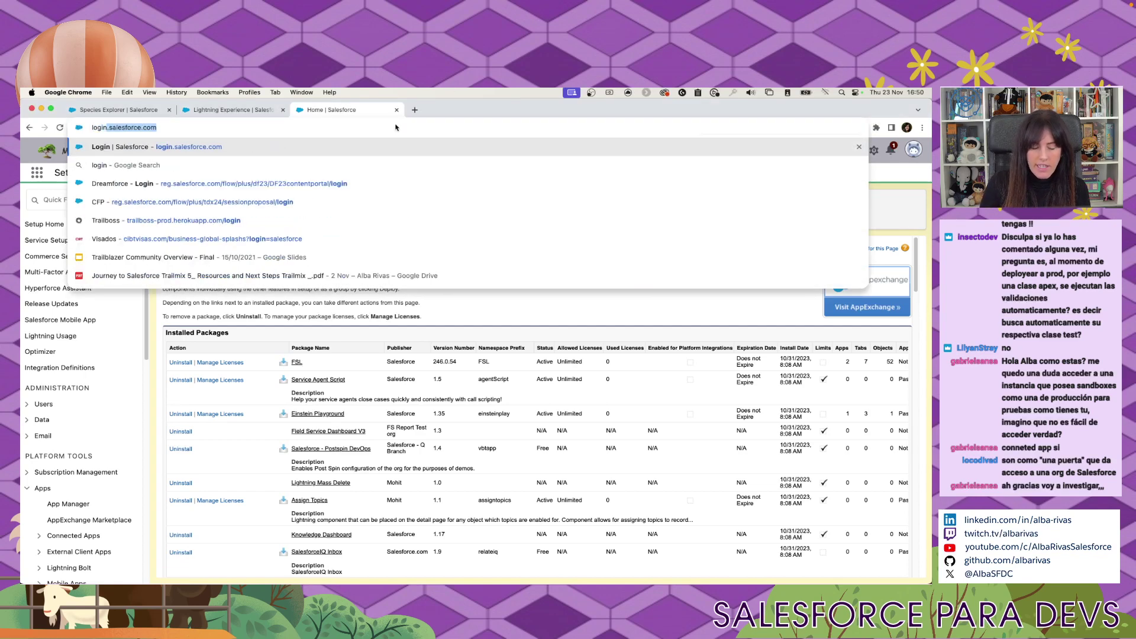
key(Return)
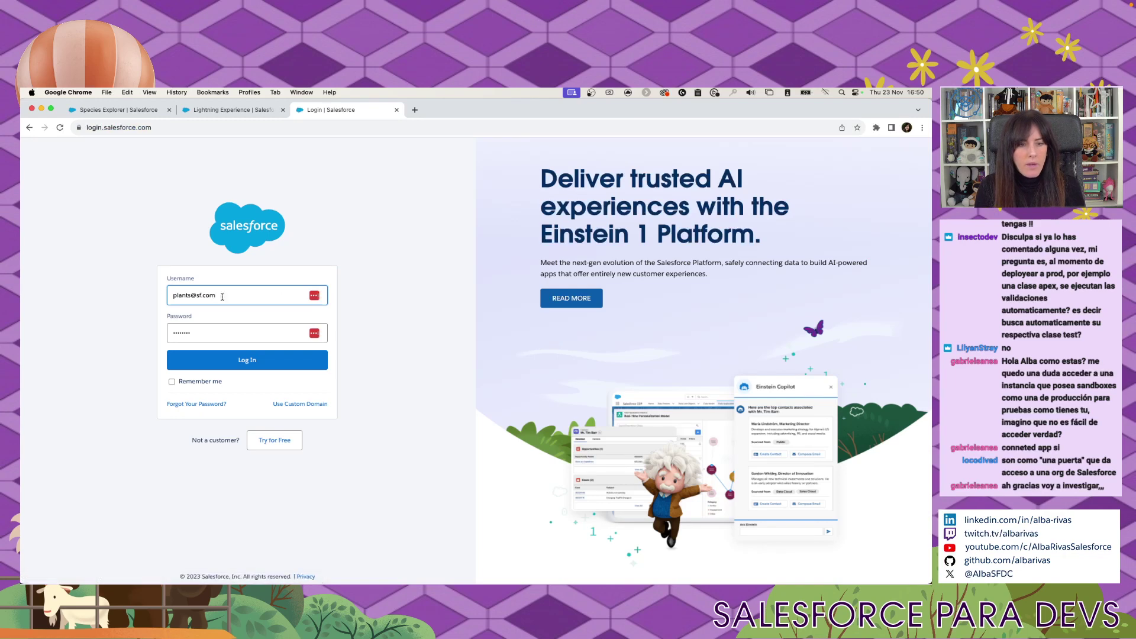
click(221, 295)
key(Down)
key(Return)
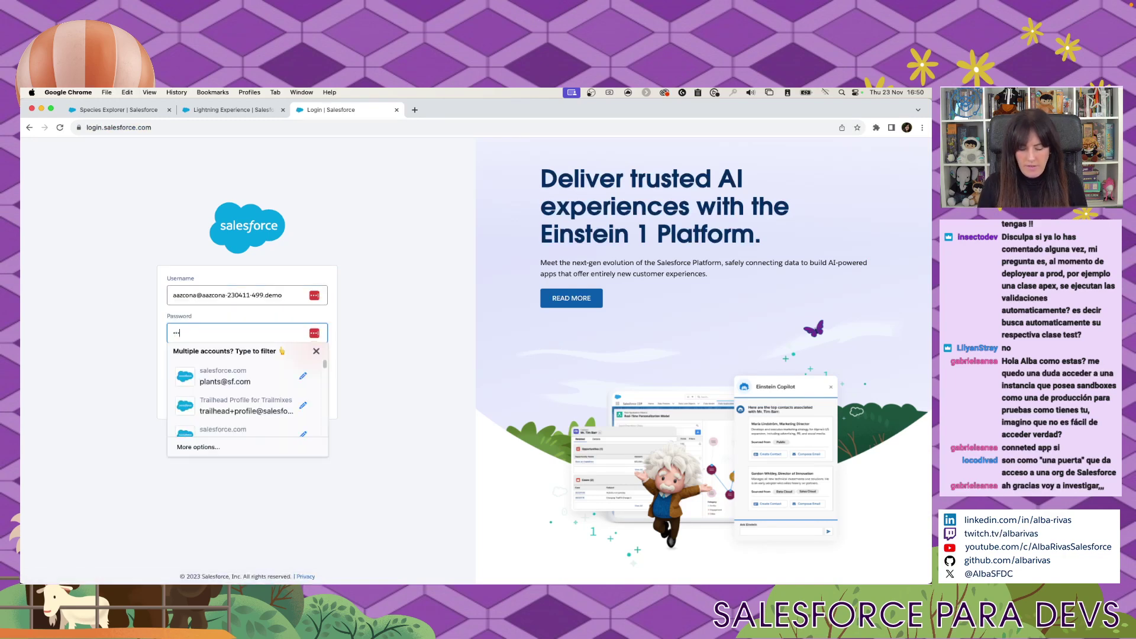
key(Return)
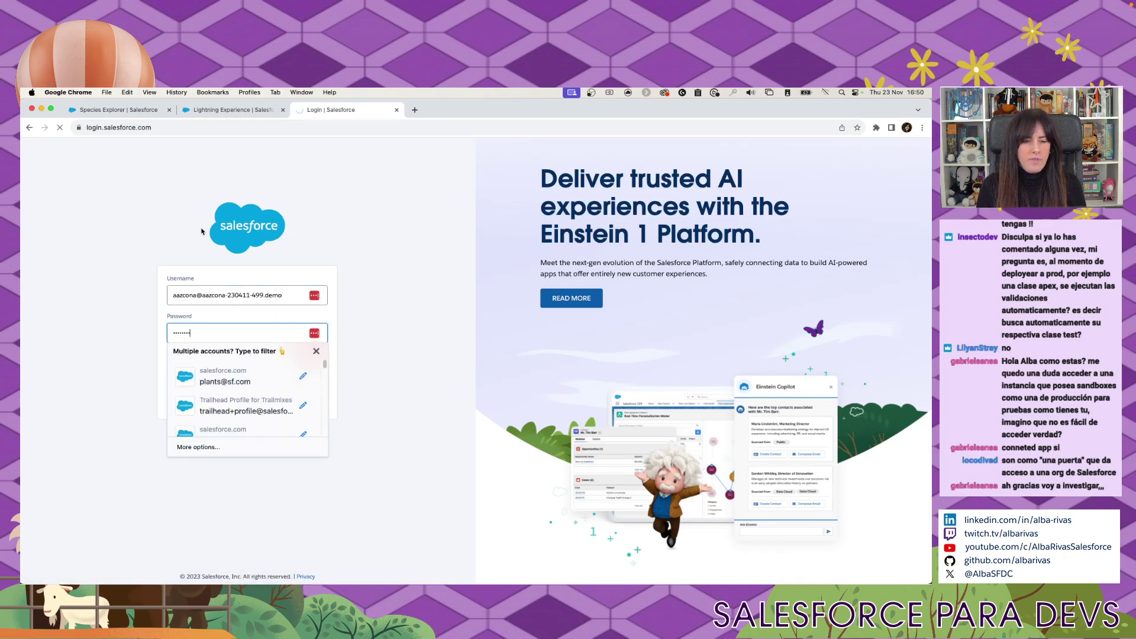
click(283, 110)
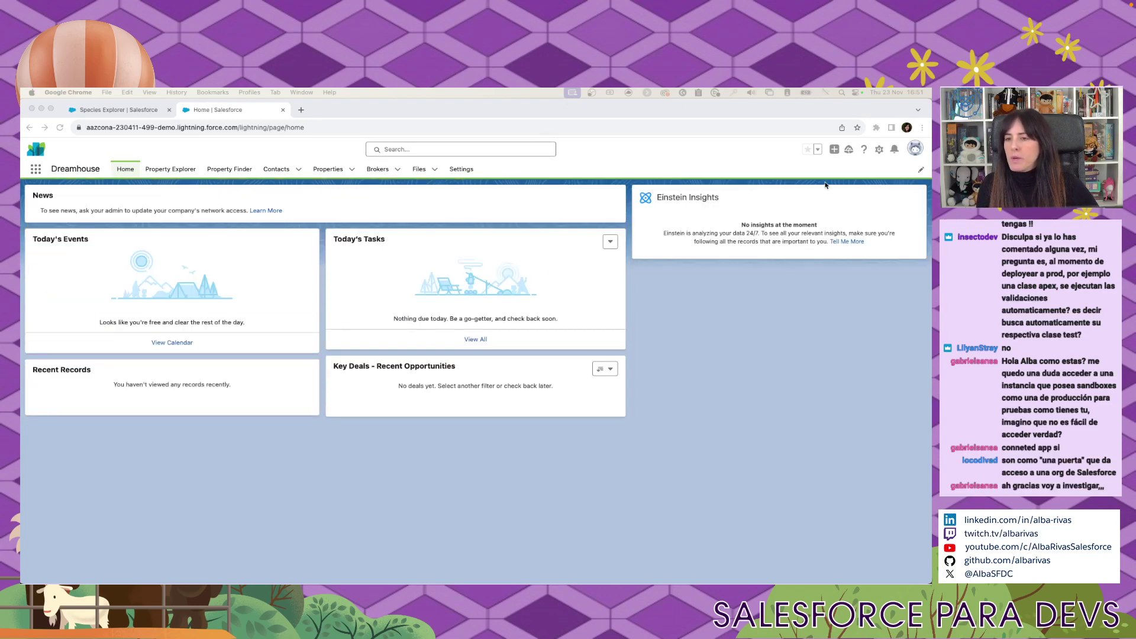
Open Setup in the new org and go to the DevOps Center setup page.
click(879, 149)
click(841, 179)
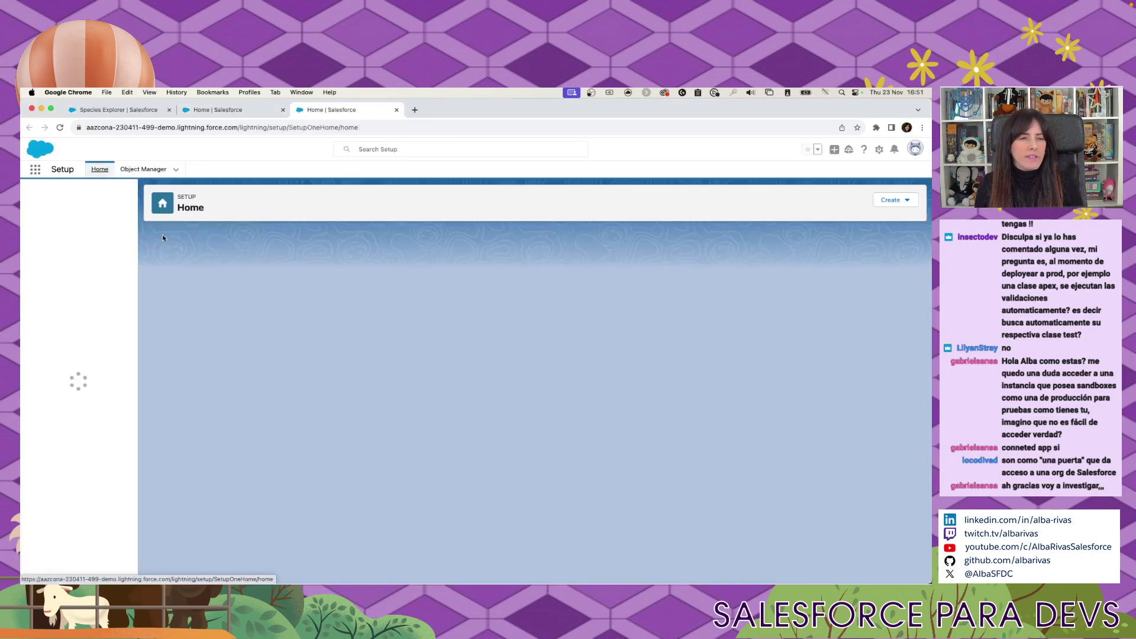
text(devops c)
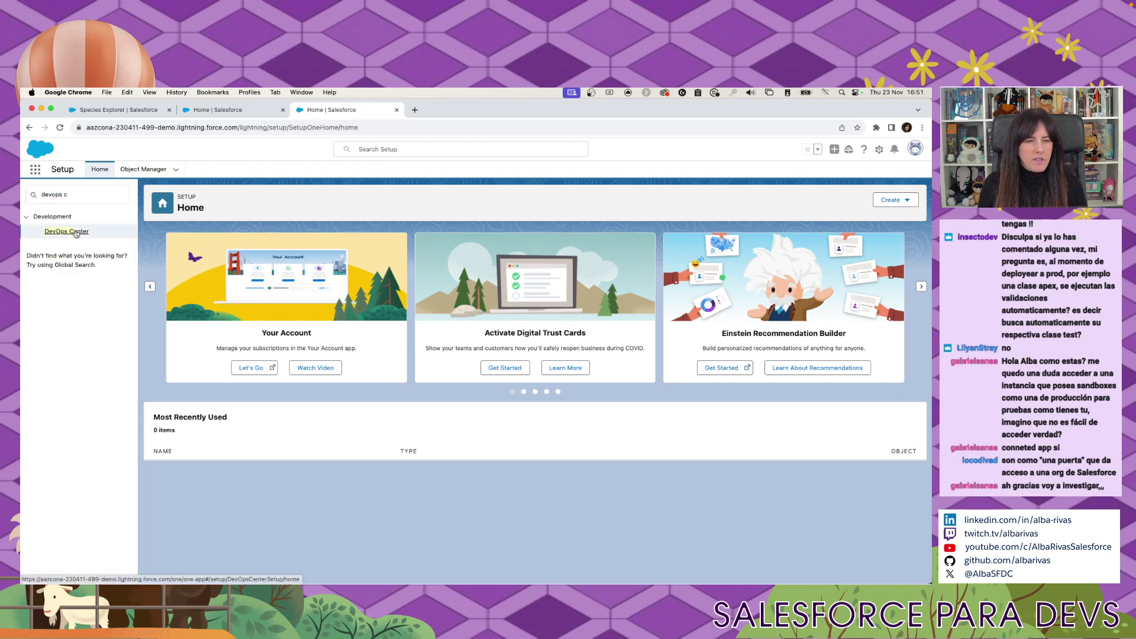
click(76, 232)
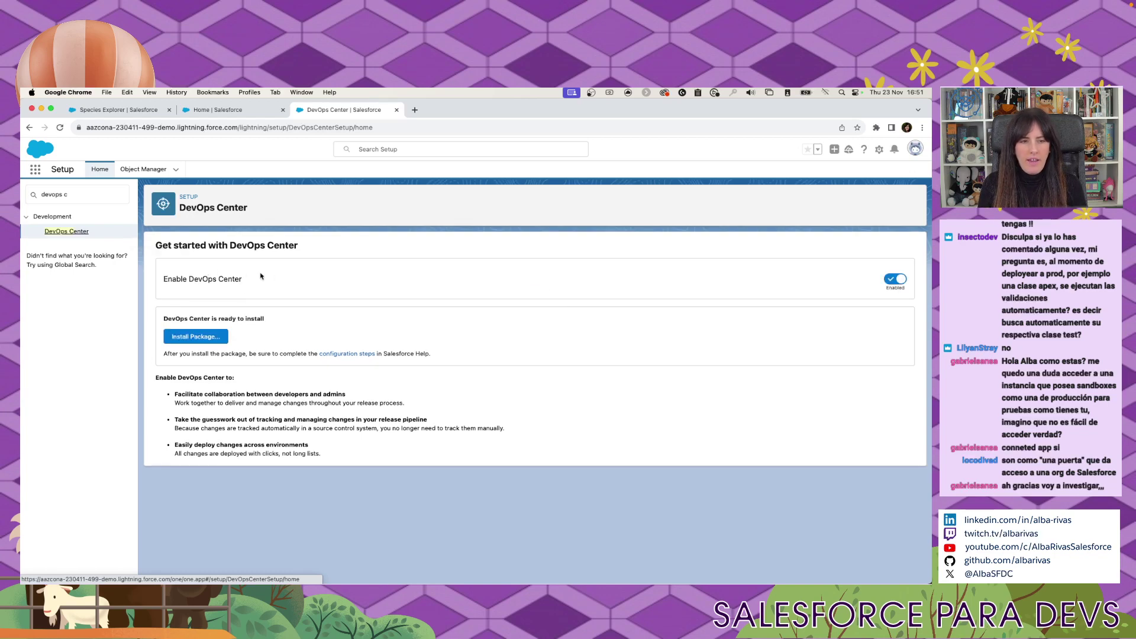
Replace the Quick Find search with 'insta' and open Installed Packages.
click(71, 195)
key(super+a)
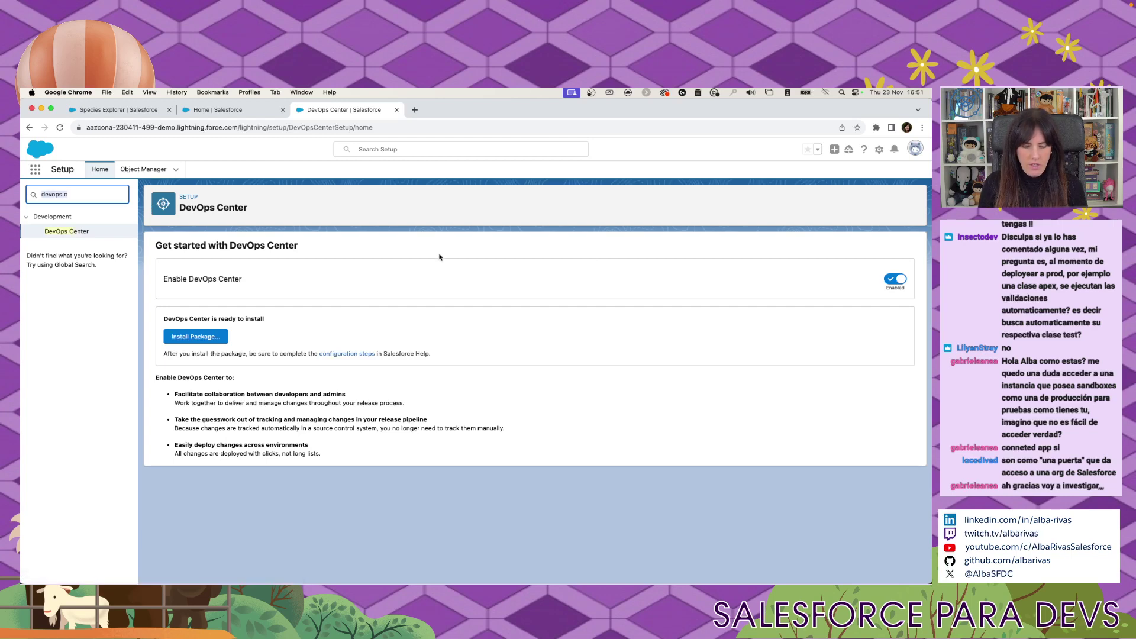
text(install)
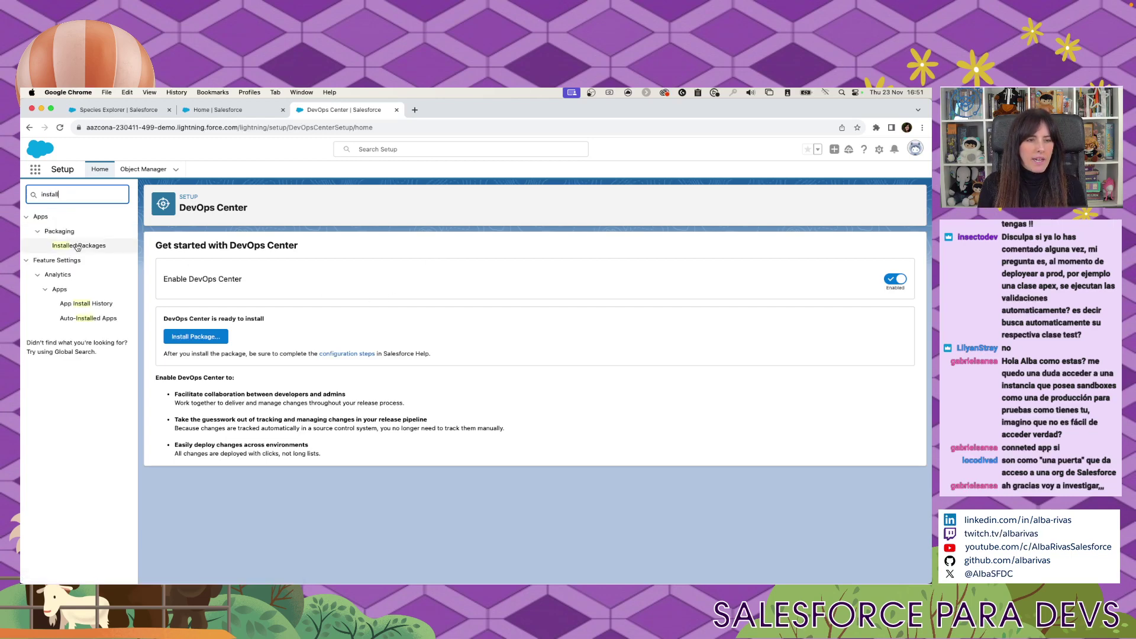
click(78, 245)
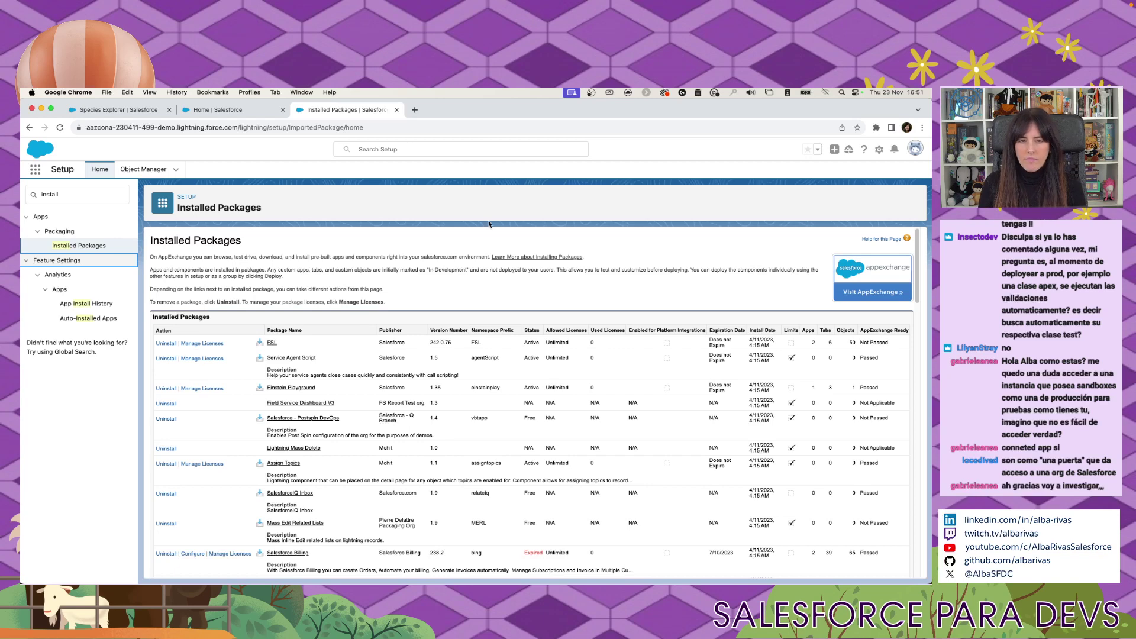
Find 'devops c' among the installed packages, then launch DevOps Center from the App Launcher.
key(super+f)
text(devops )
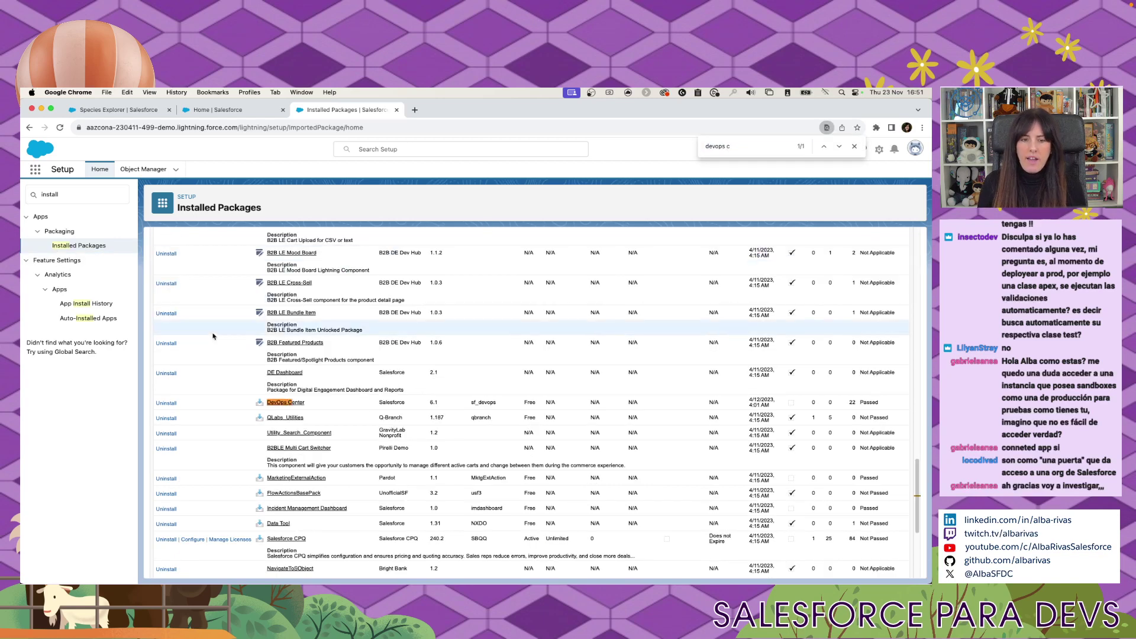
text(c)
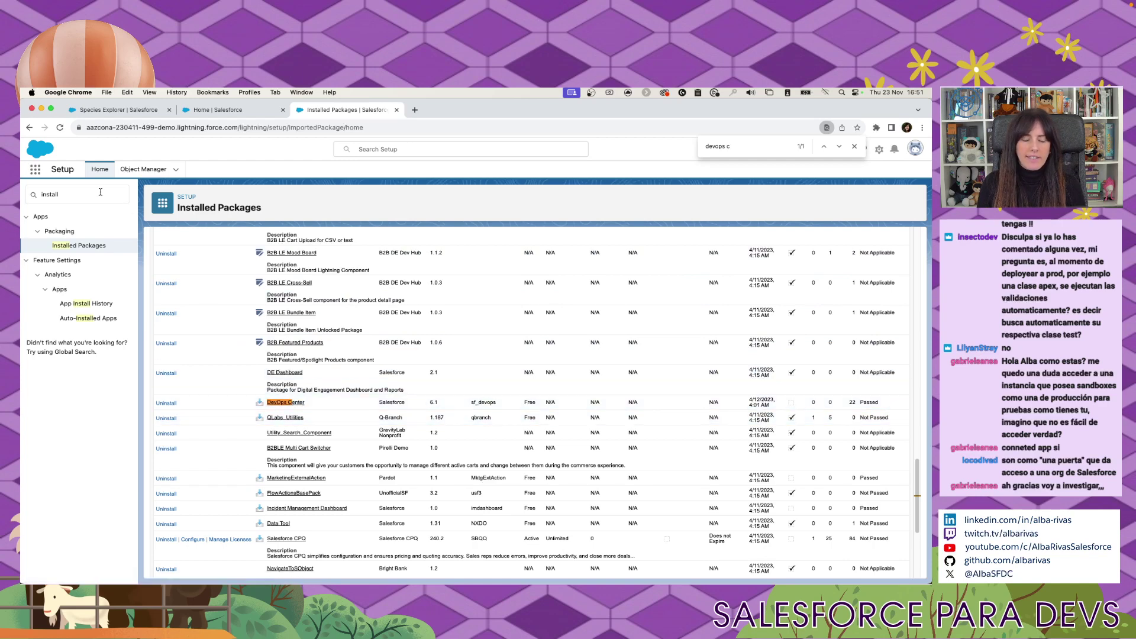
click(35, 170)
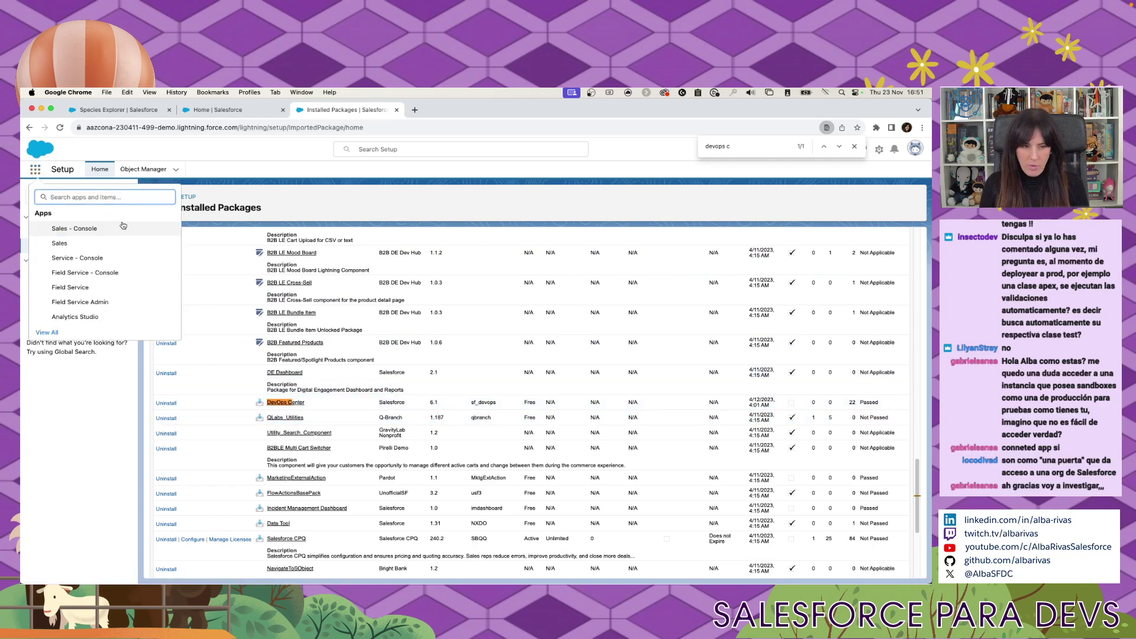
text(DevOps)
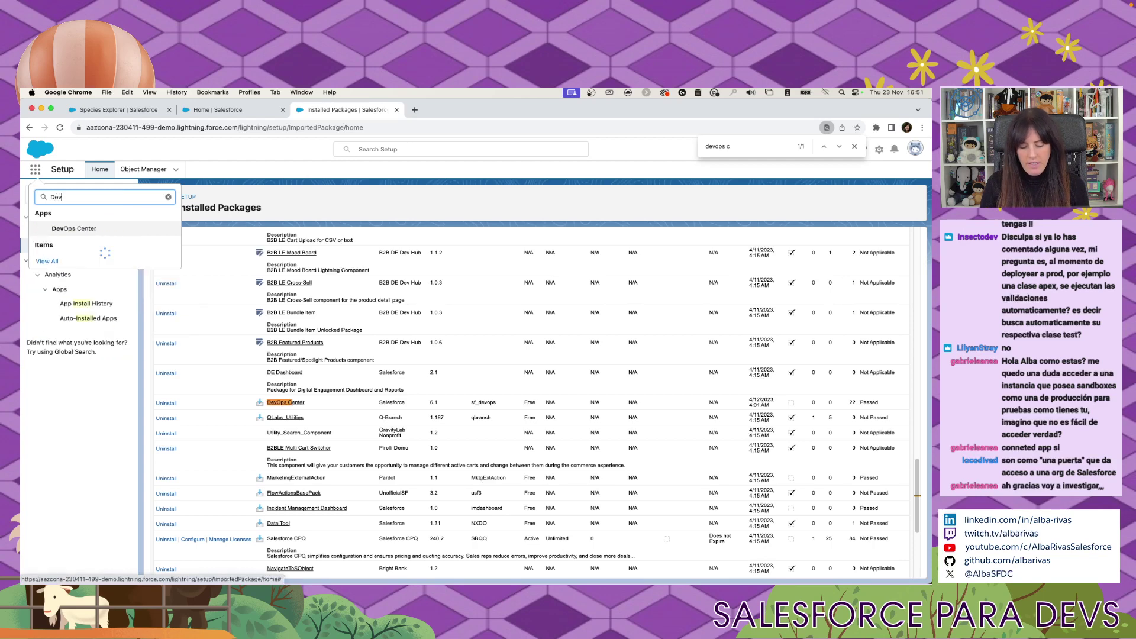
click(85, 231)
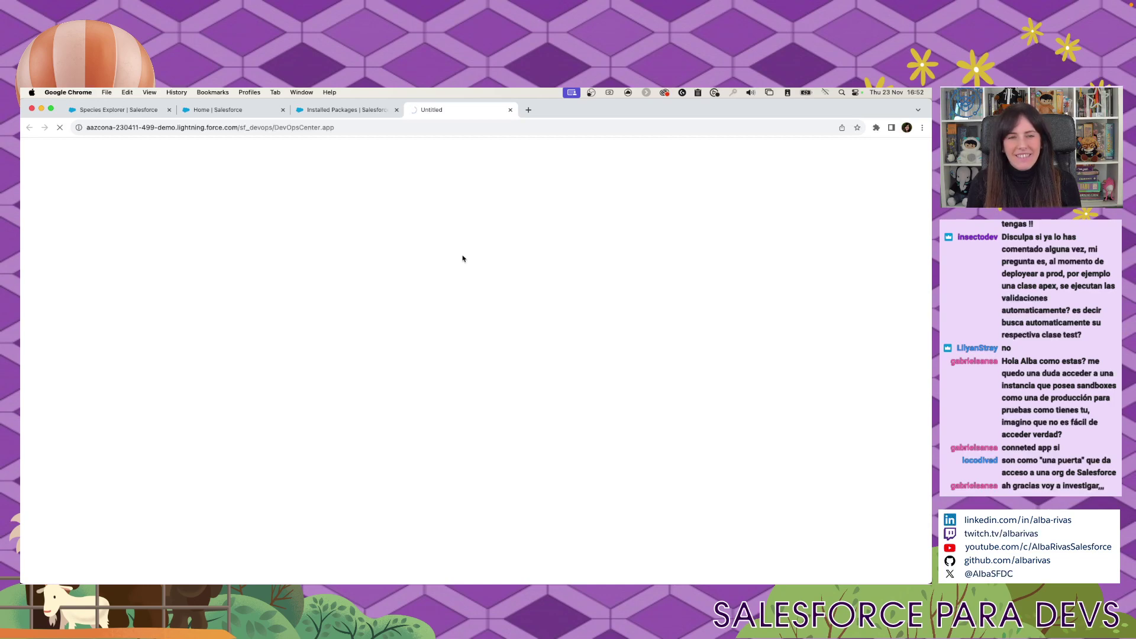
Check the DevOps Center tab's loading progress, then return to the Installed Packages tab.
click(346, 112)
click(438, 109)
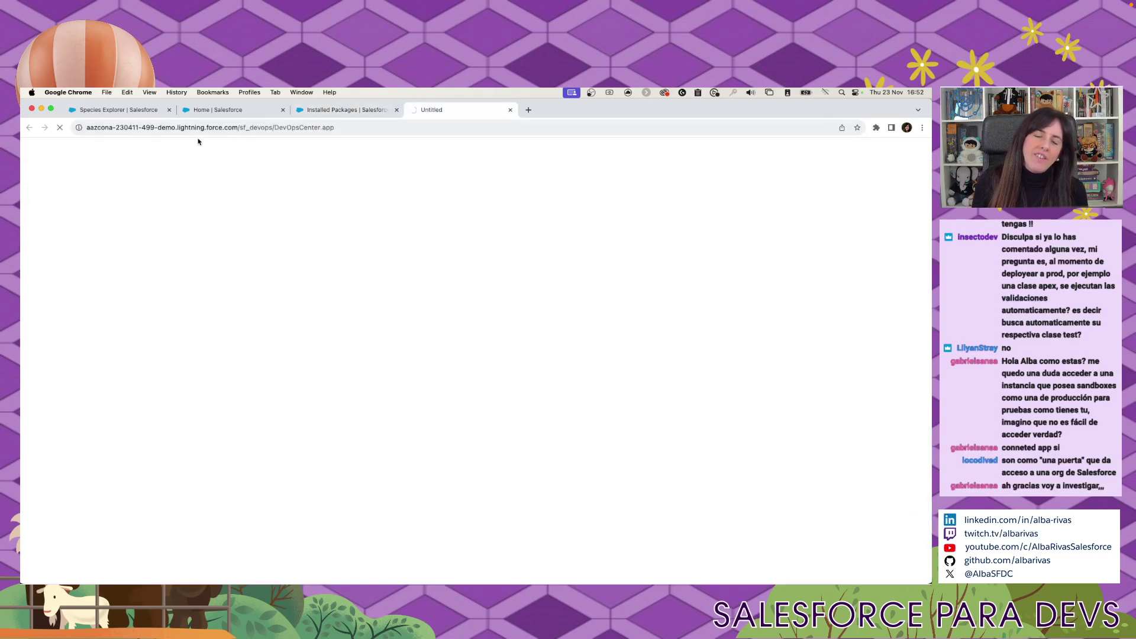
click(227, 113)
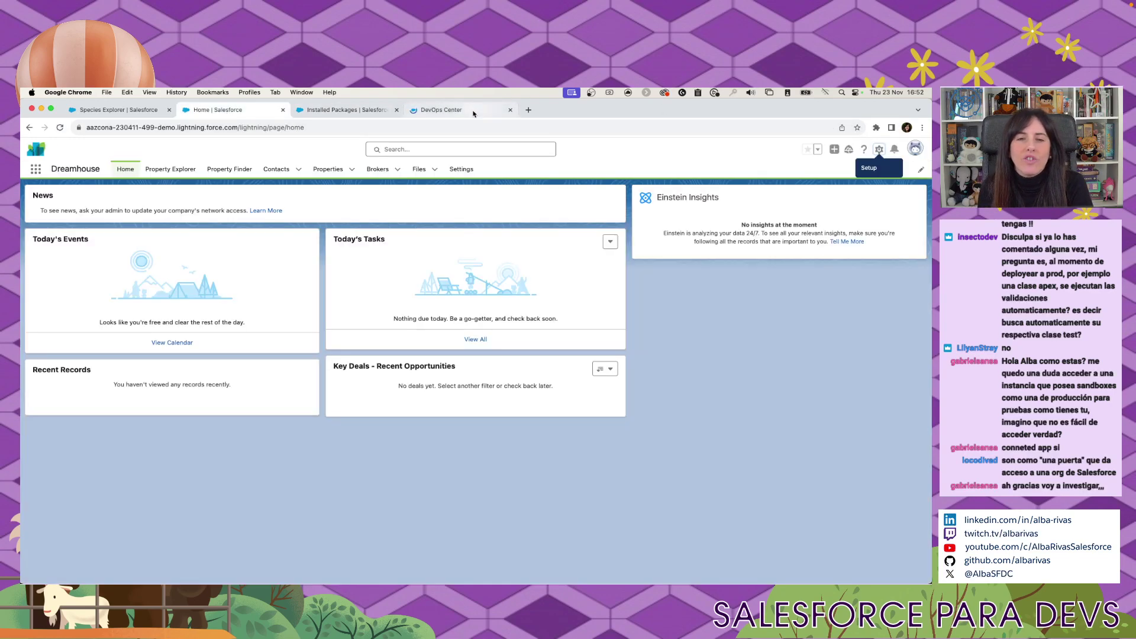
click(452, 110)
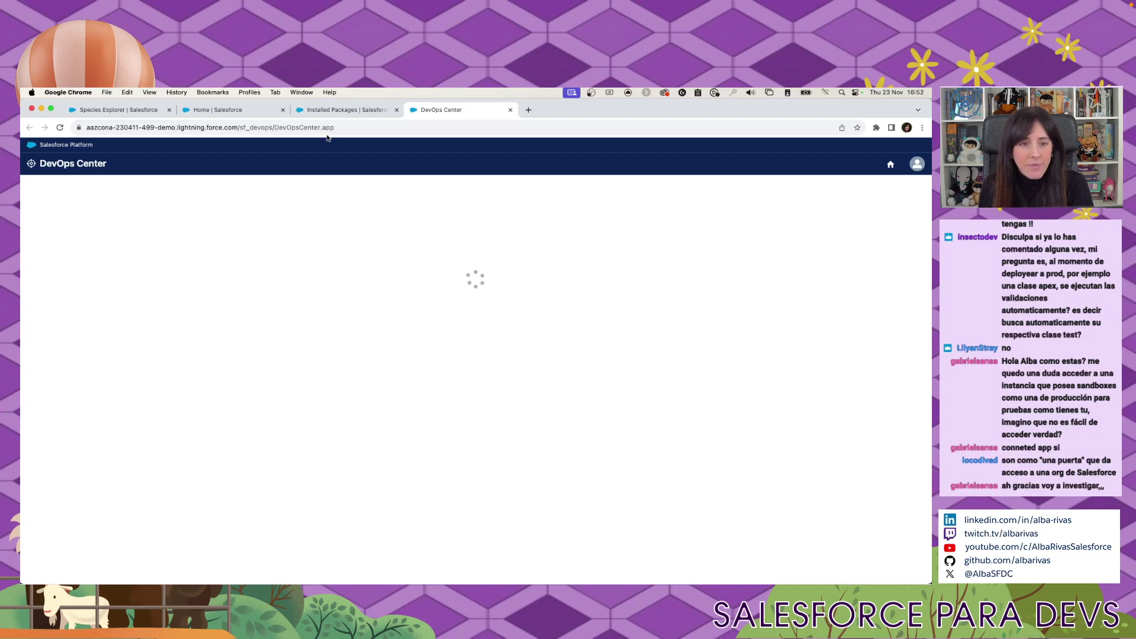
click(346, 109)
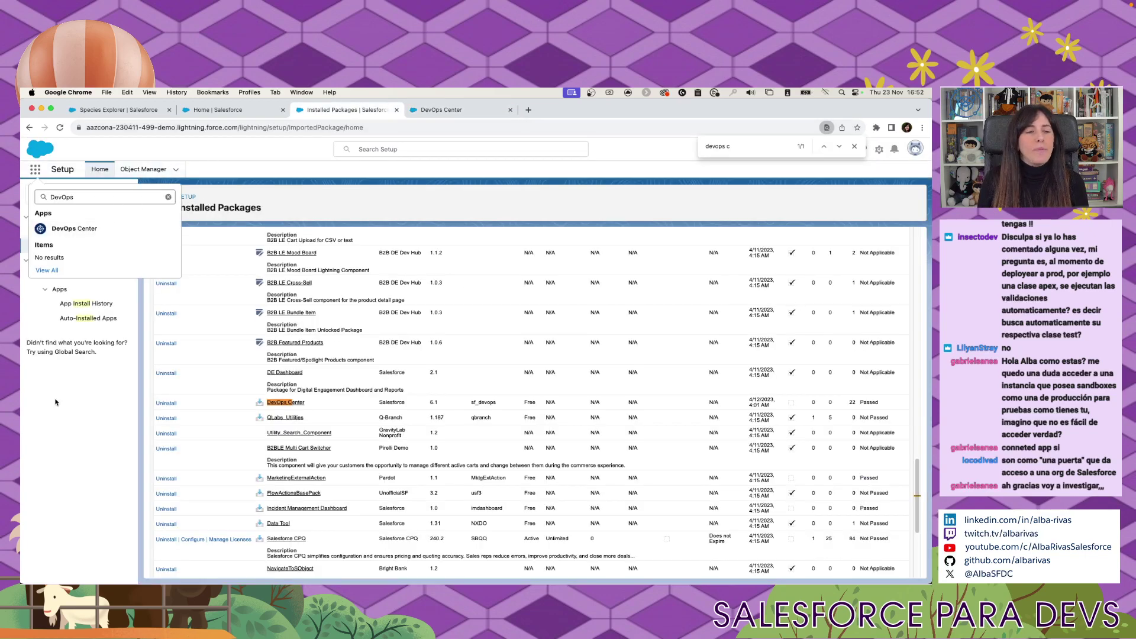
Narrow the Setup Quick Find search to App Manager.
click(168, 197)
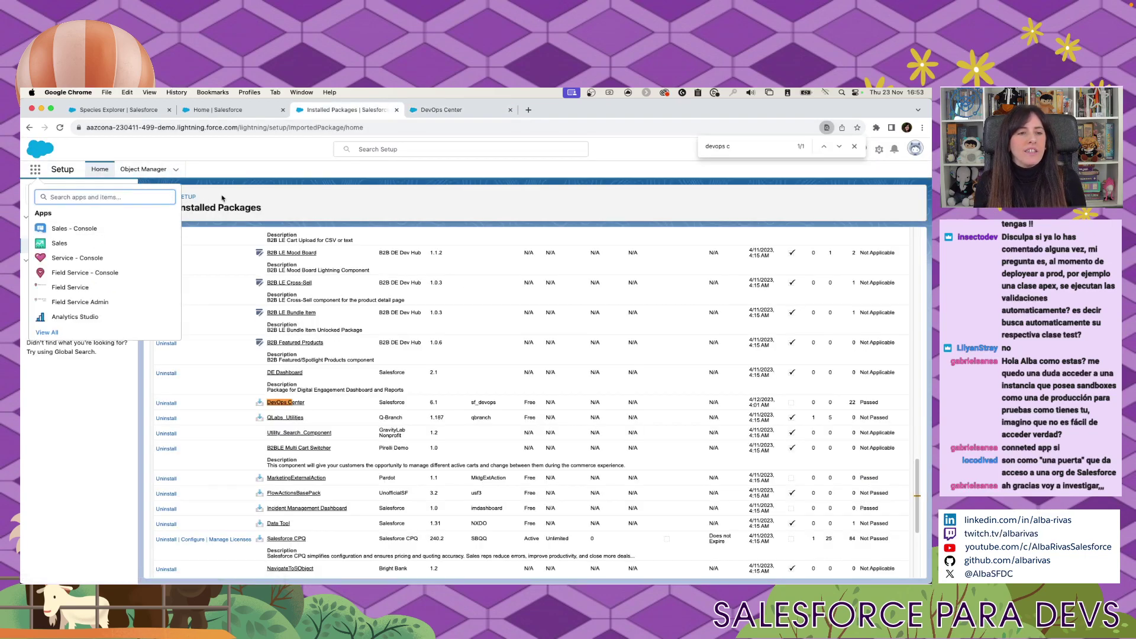
text(install)
key(super+a)
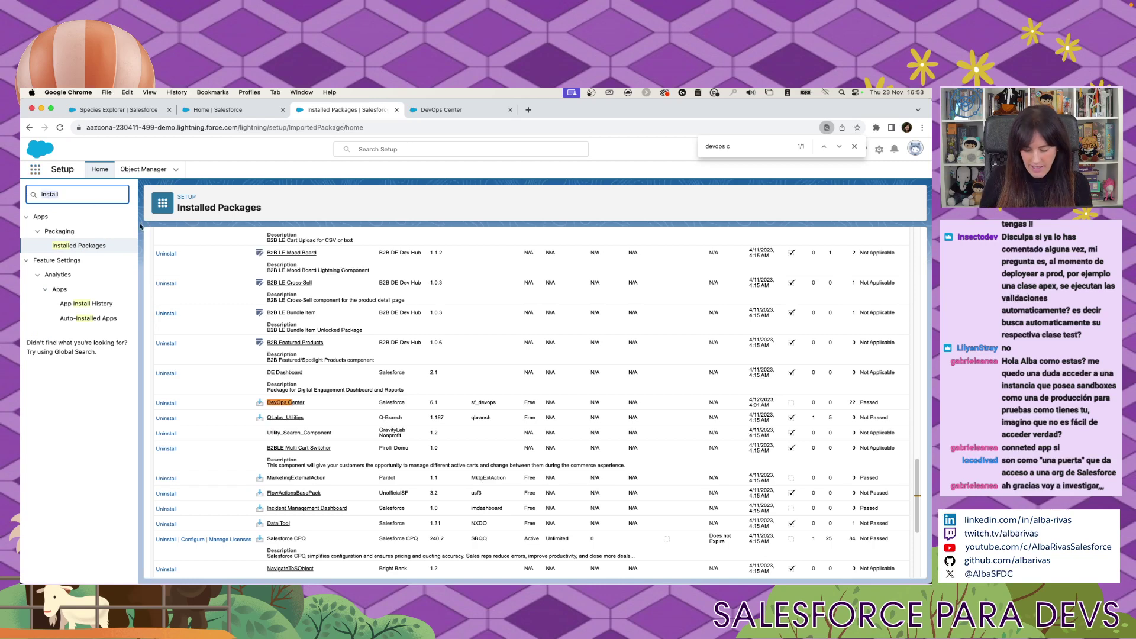
text(d)
text(pp m)
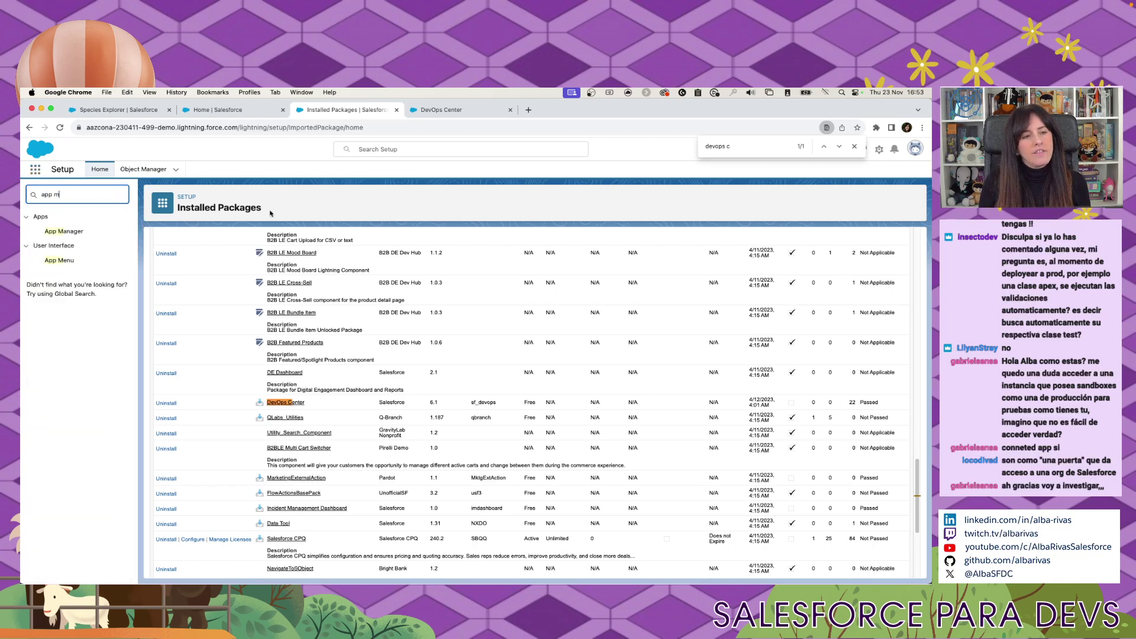
In App Manager, view the DevOps Center connected app's details (version 1.0, Start URL /sf_devops/DevOpsCenter.app).
click(65, 232)
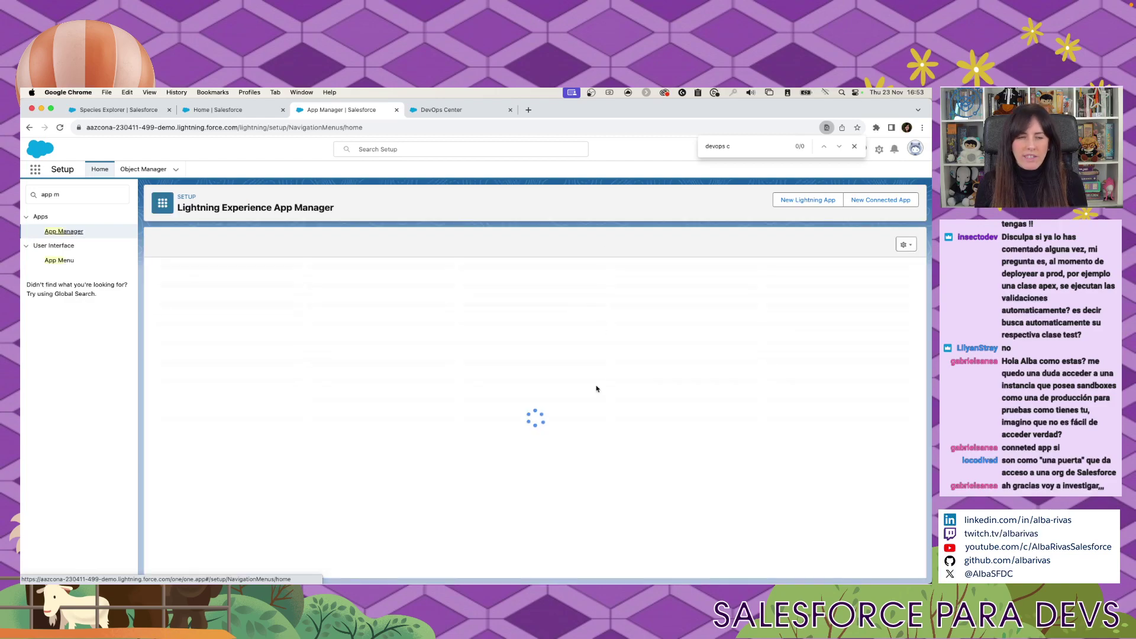
scroll(612, 382, down, 1)
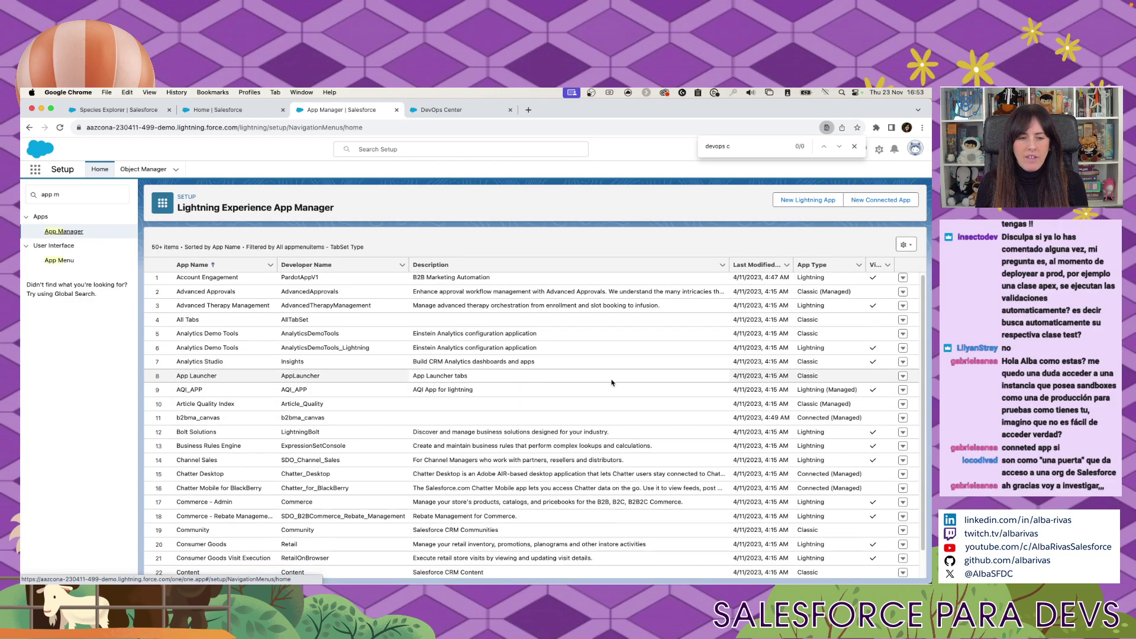
scroll(611, 382, down, 10)
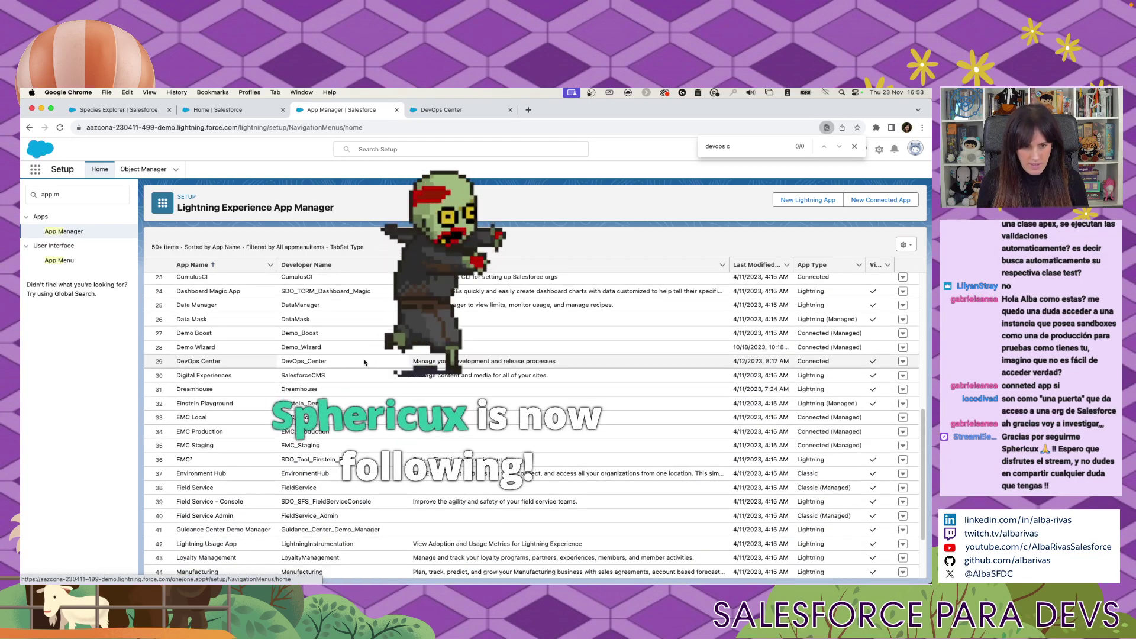
click(904, 362)
click(903, 362)
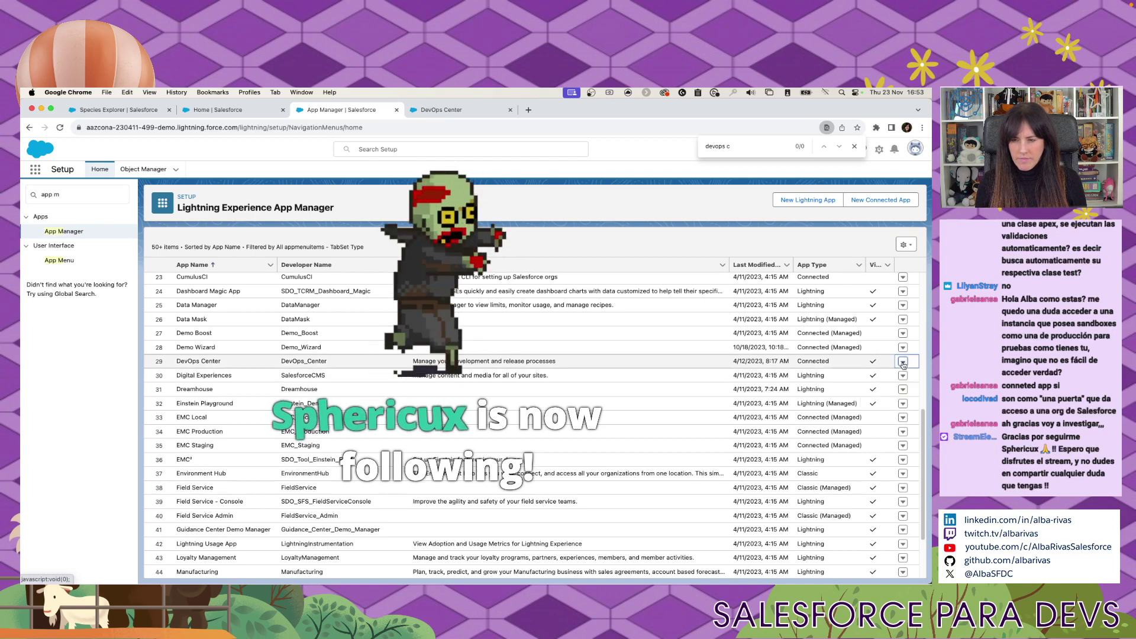
click(903, 362)
click(874, 376)
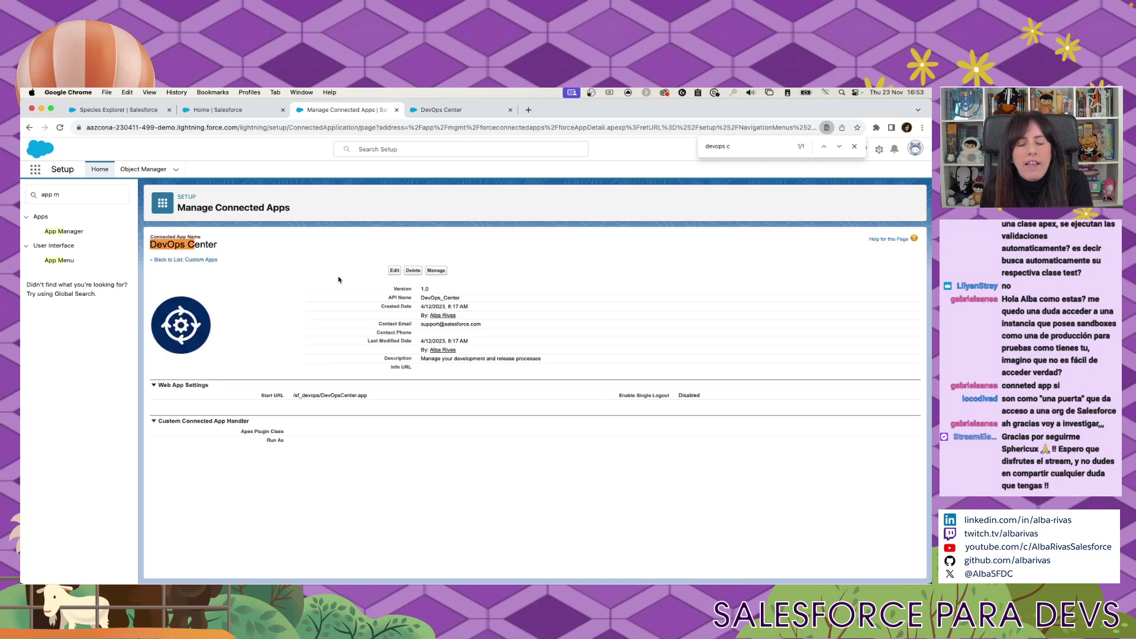
Wait in the DevOps Center tab until All Projects lists Dreamhouse, Dreamhouse 2 and Dreamhouse App.
click(441, 110)
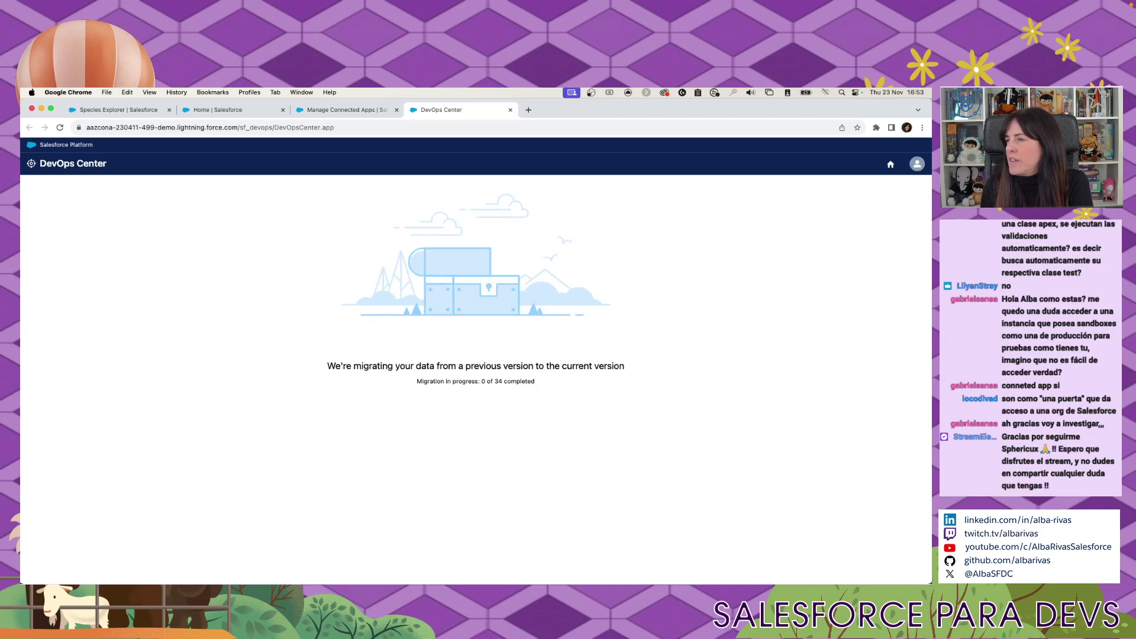
key(ctrl+Up)
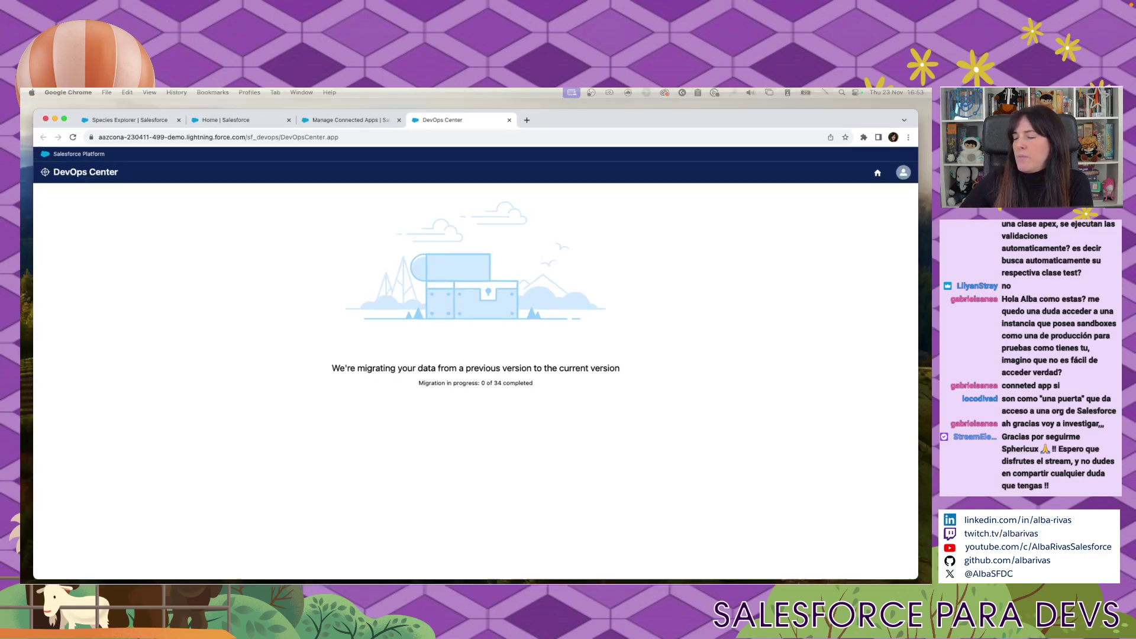
click(690, 343)
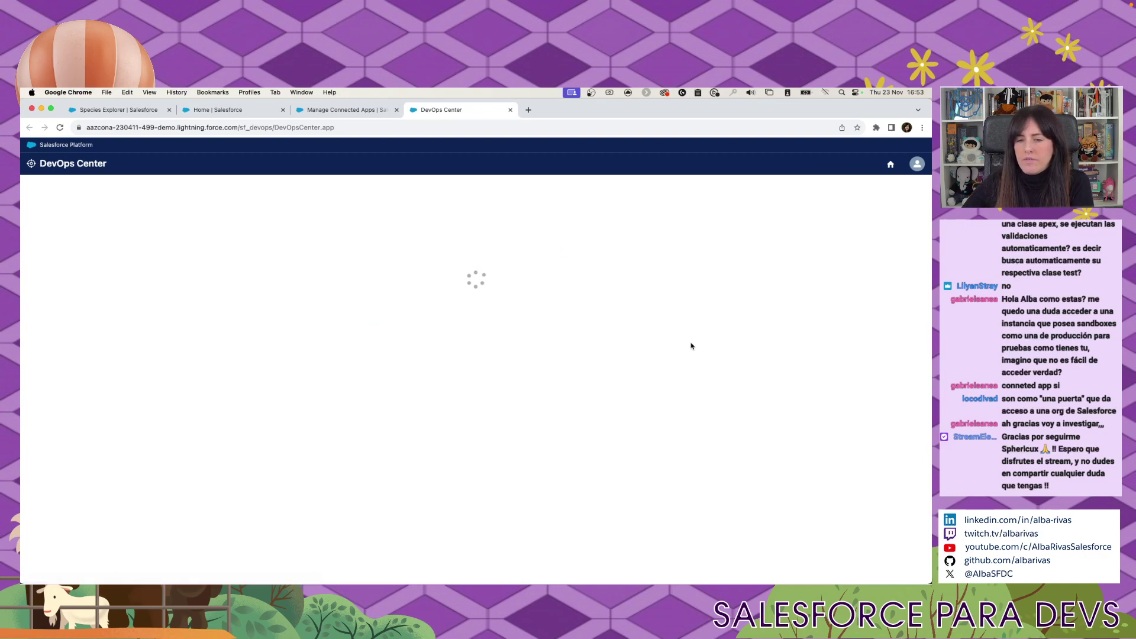
key(ctrl+Up)
click(690, 344)
mouse_move(338, 571)
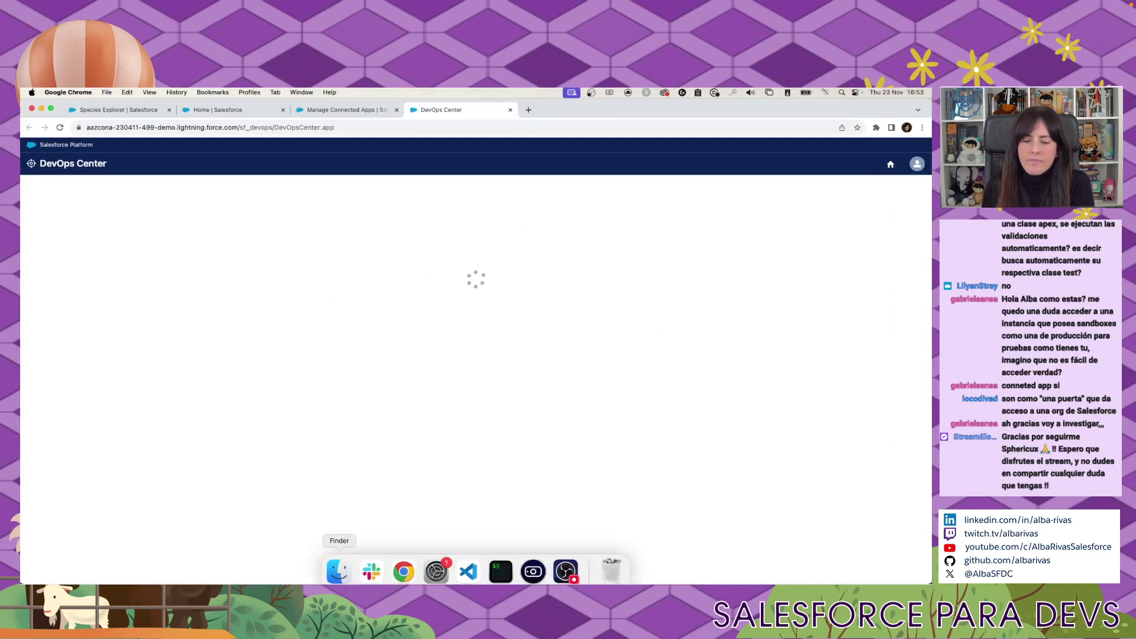
right_click(403, 571)
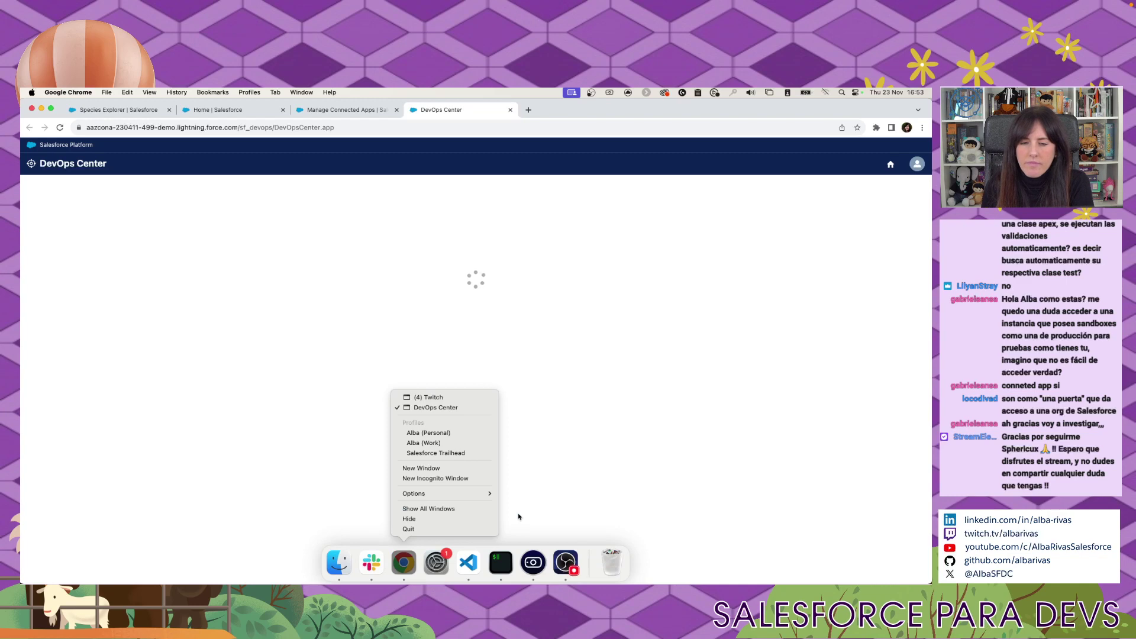
click(506, 415)
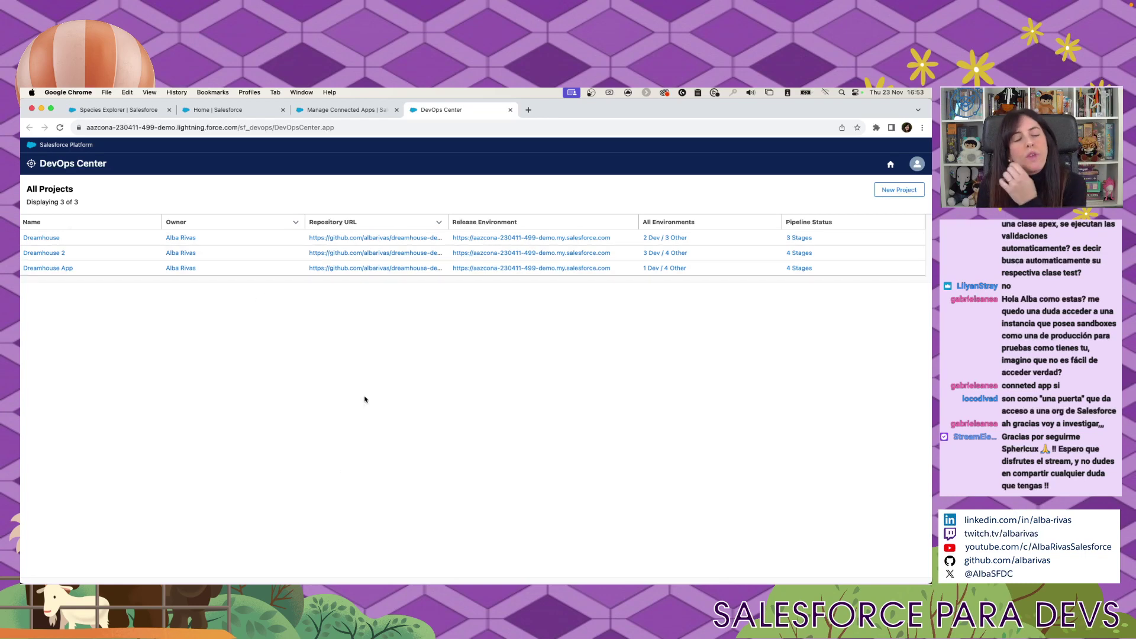
Start a new DevOps Center project and enter 'Plants' as the project name.
click(897, 189)
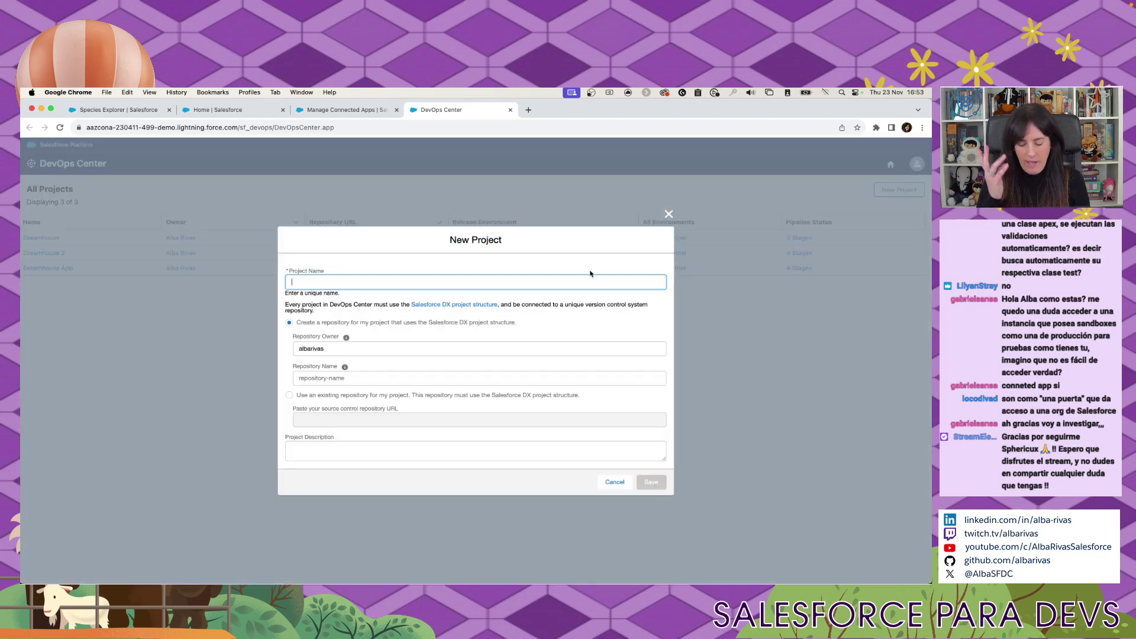
text(Plant)
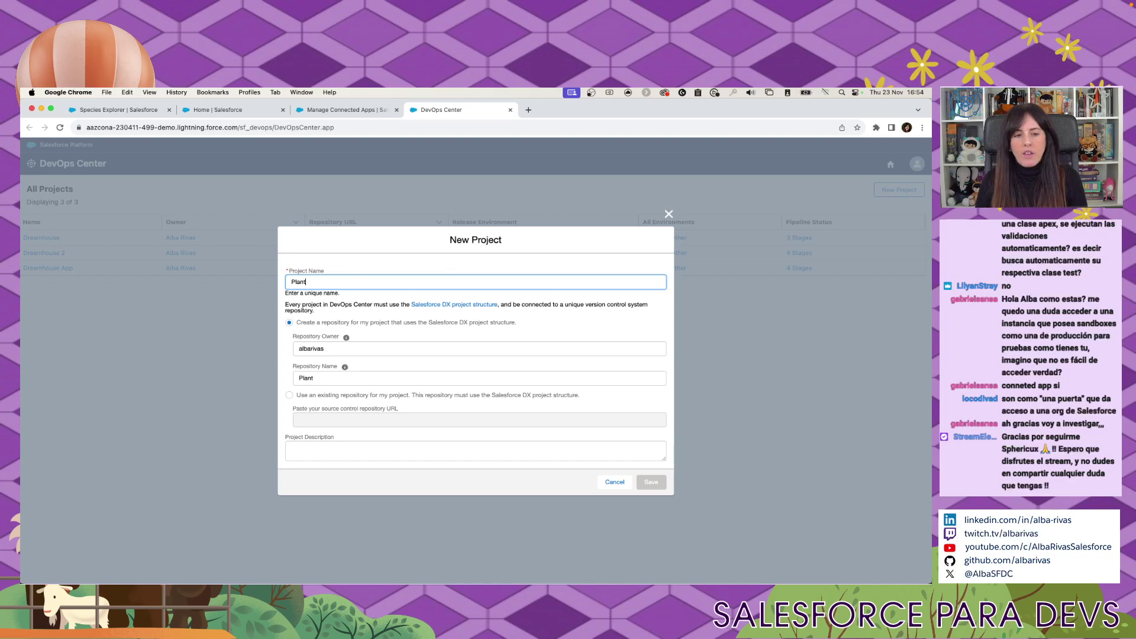
text(s)
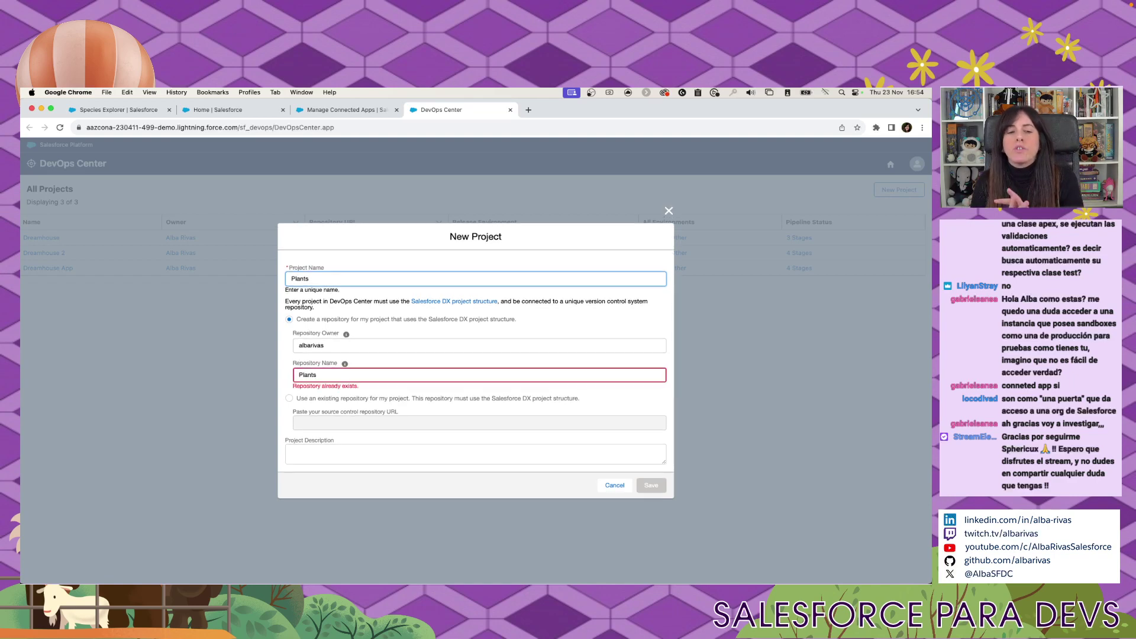
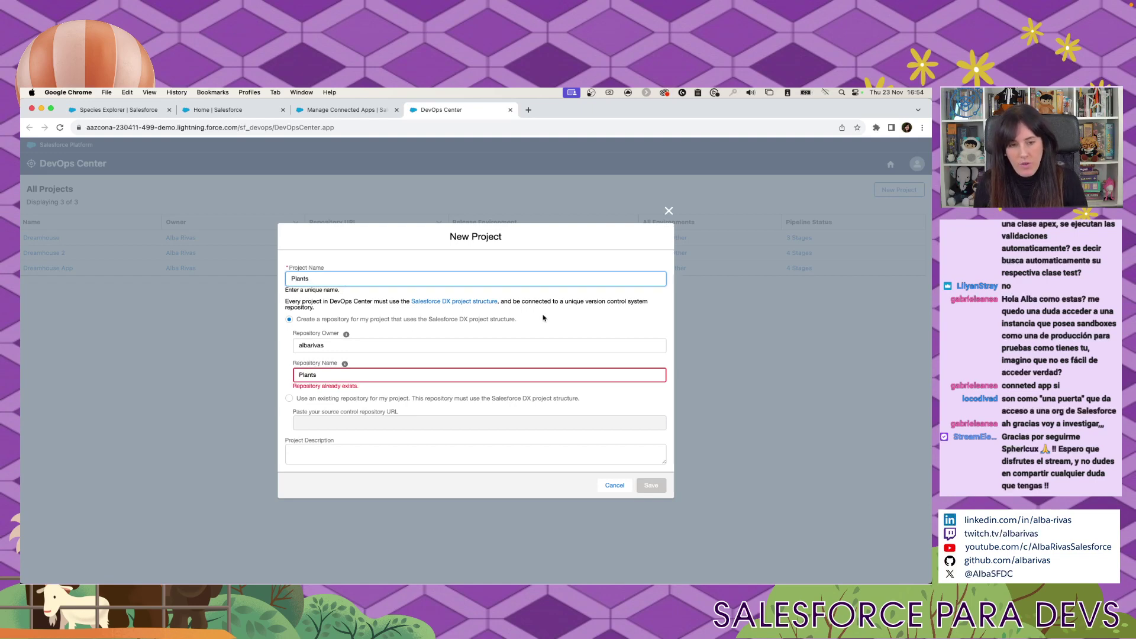
Select the Repository Name field, where 'Plants' is flagged as already existing.
click(336, 373)
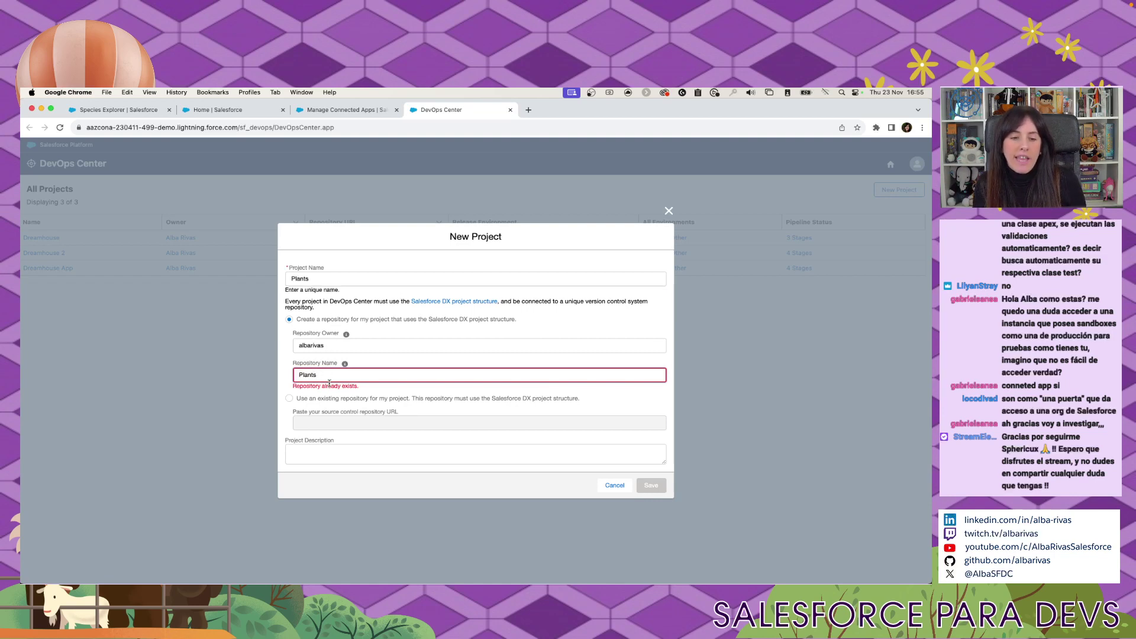
Look up the existing GitHub 'plants' repository in a new tab, then return to the New Project form.
click(528, 109)
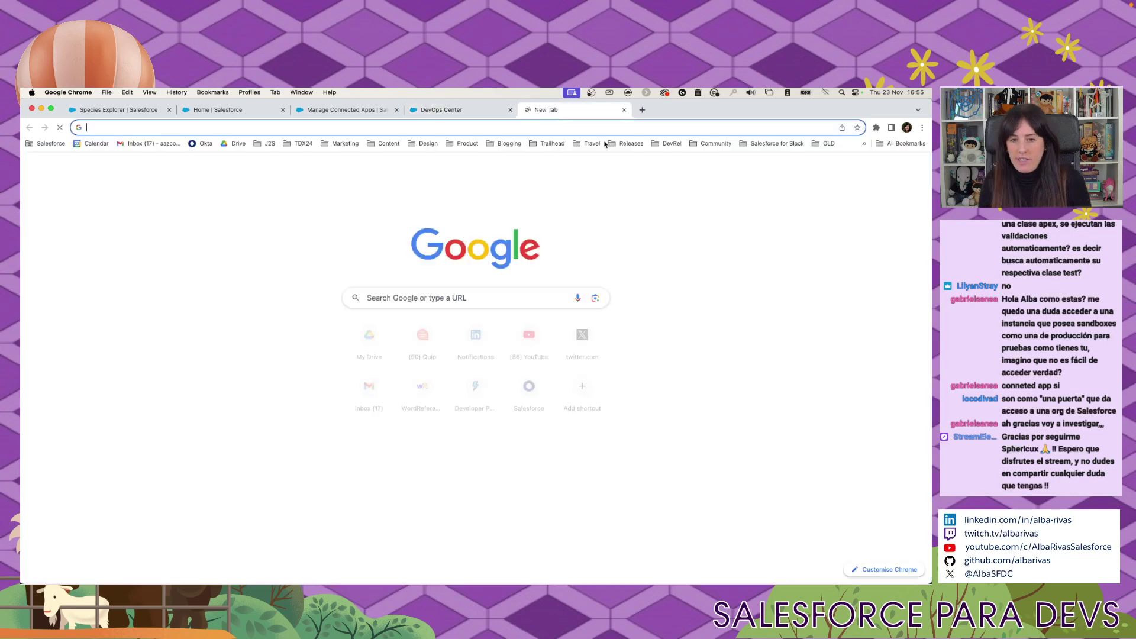
text(albarivas)
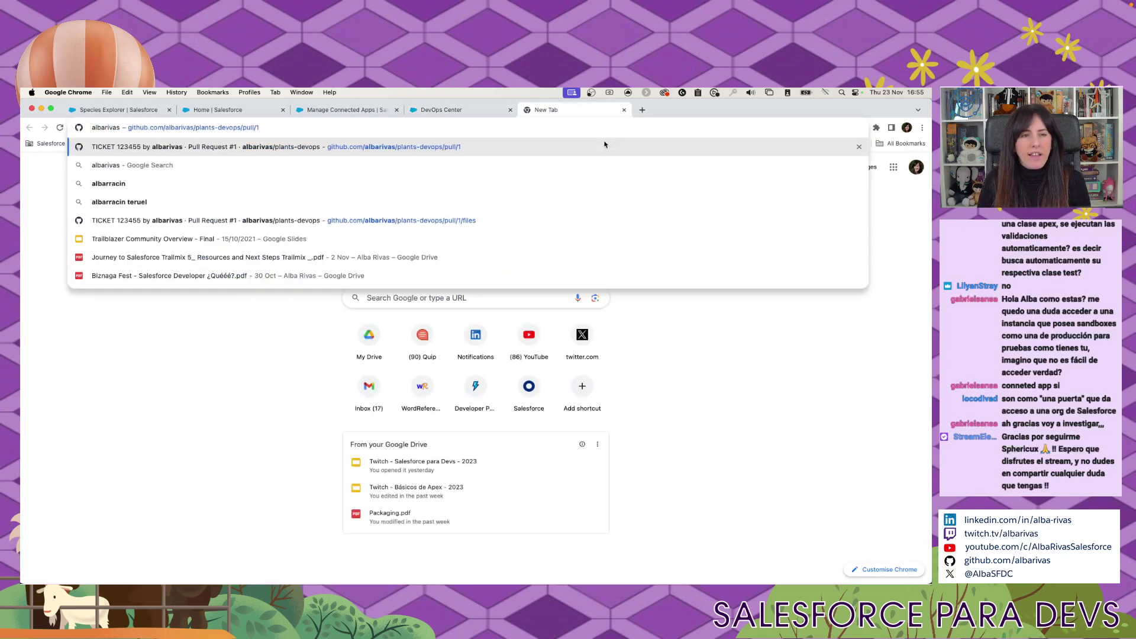
key(Return)
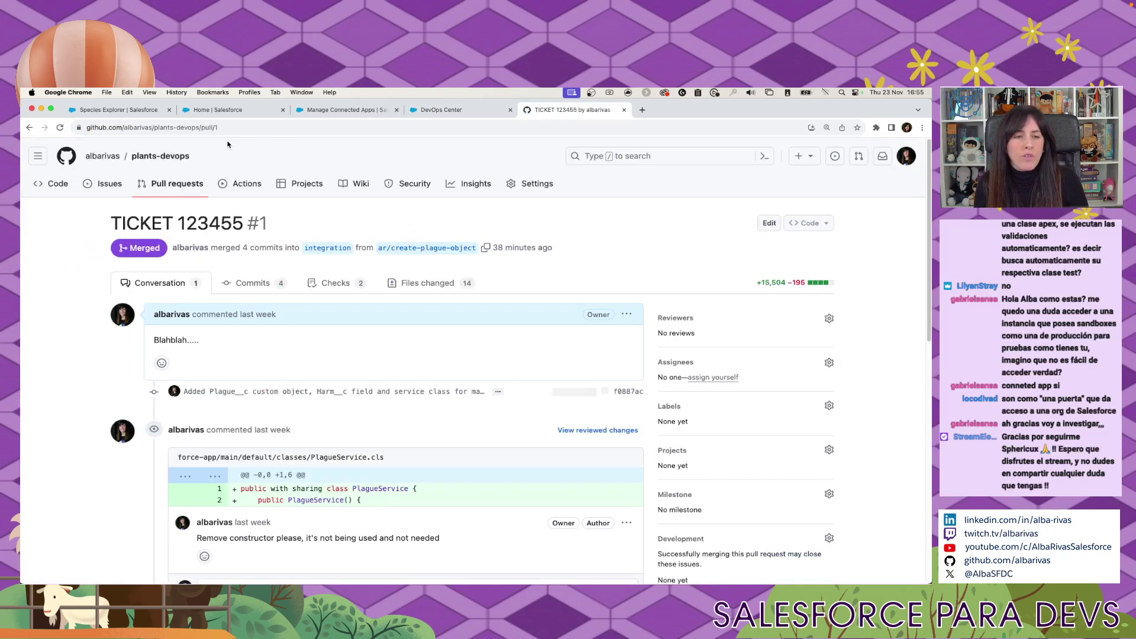
drag(174, 128, 220, 128)
key(BackSpace)
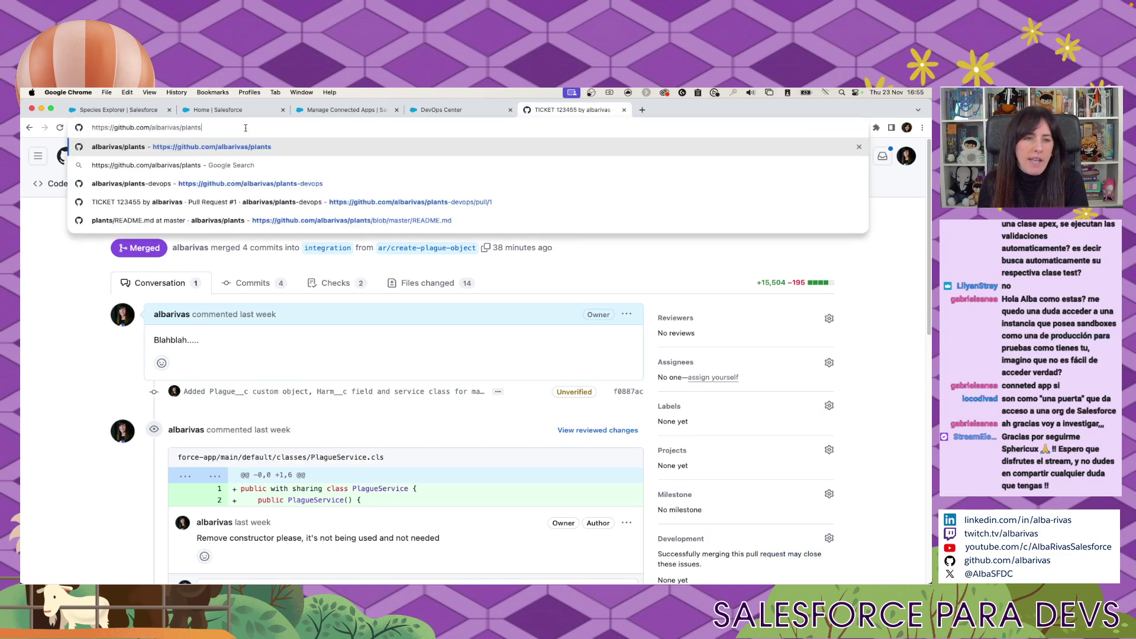
key(Return)
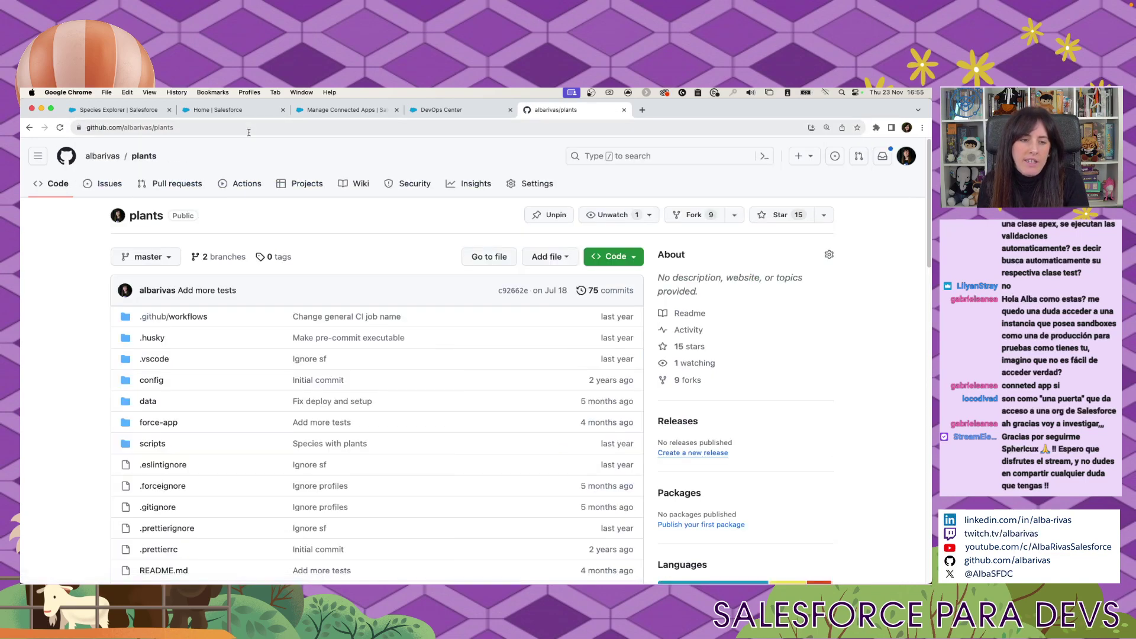
click(441, 110)
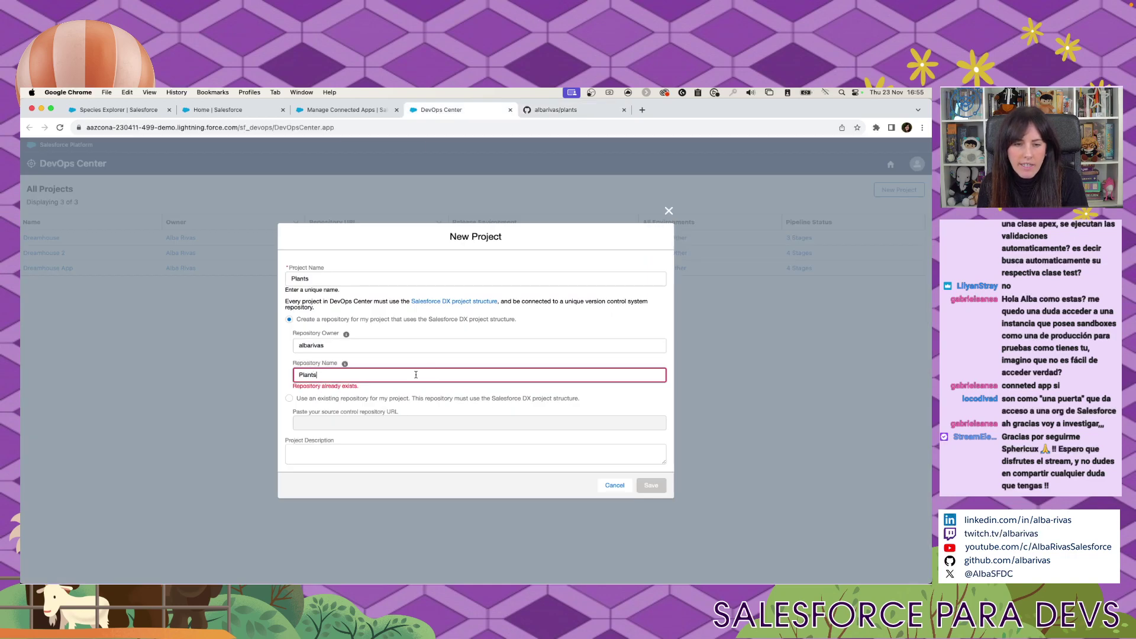
Choose 'Use an existing repository for my project' and focus the repository URL field.
click(373, 399)
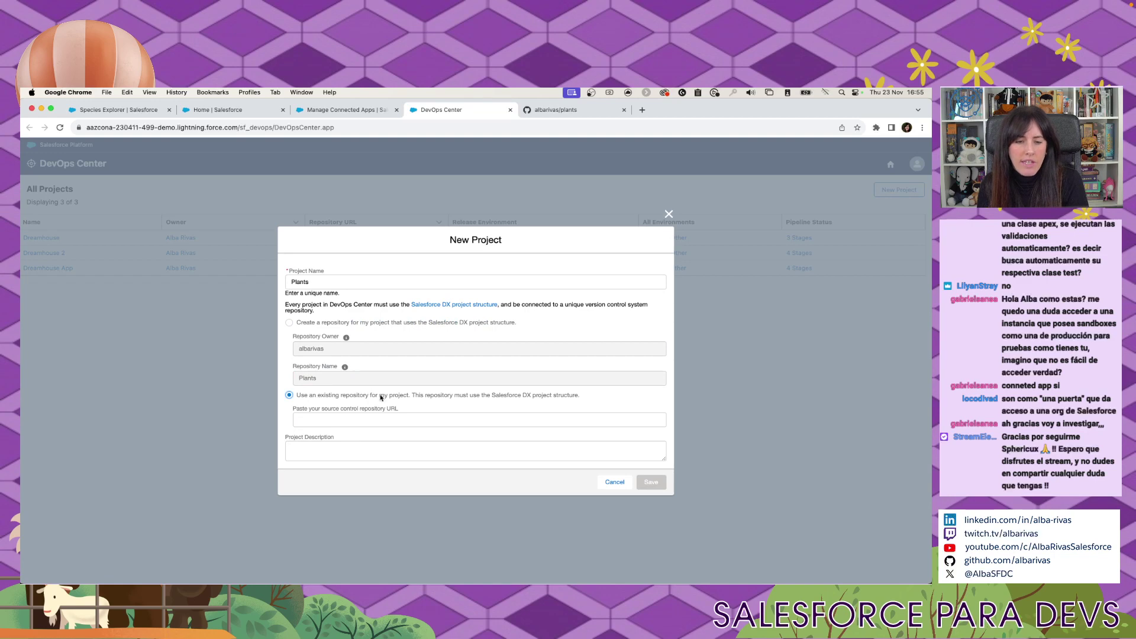
click(395, 420)
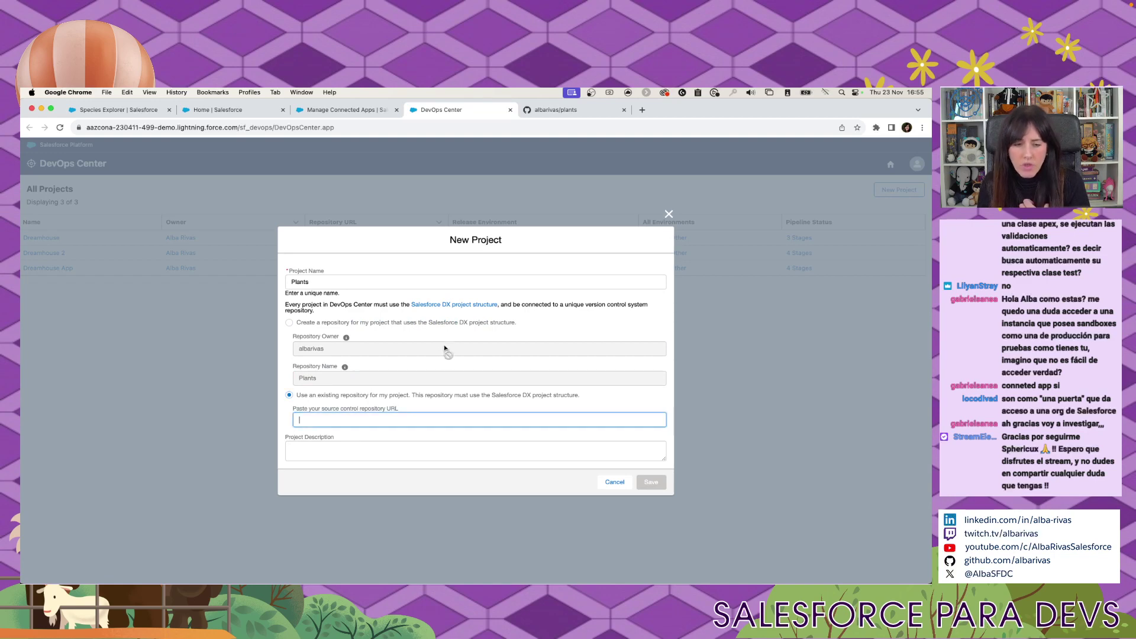
click(552, 110)
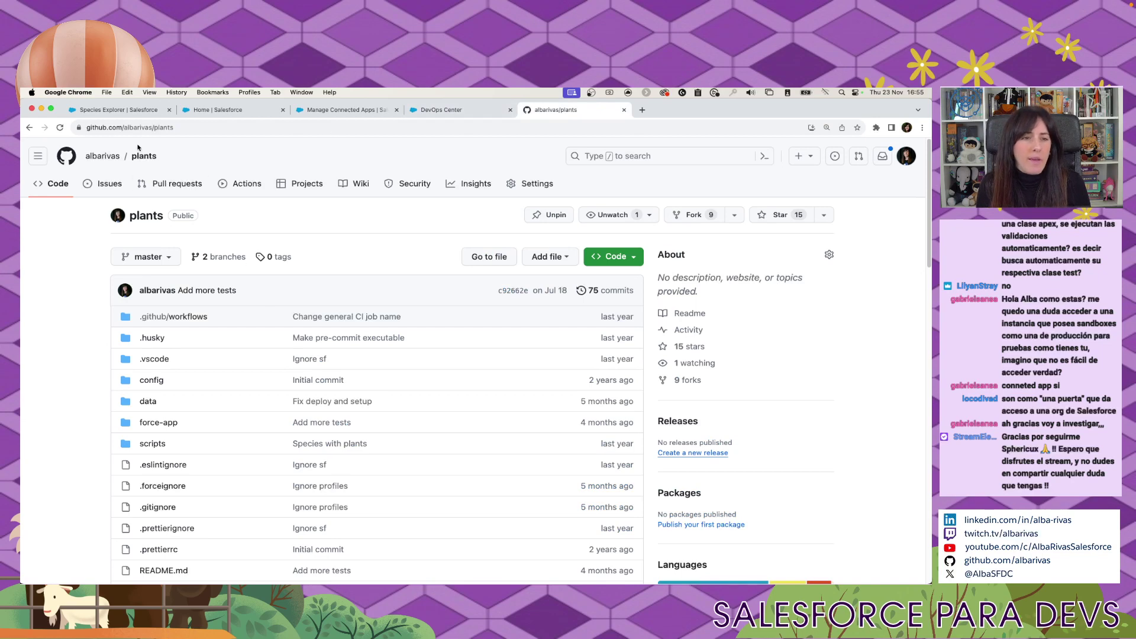
Load the GitHub plants-devops repository and paste its URL into the project's repository URL field.
click(192, 127)
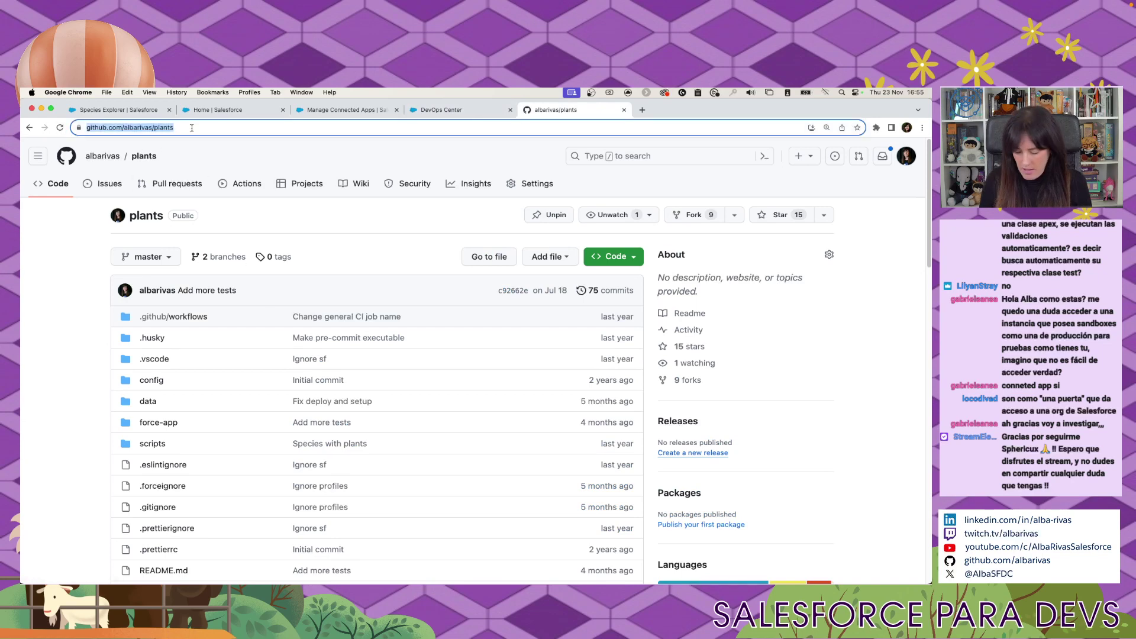
click(192, 128)
text(-devops)
key(Return)
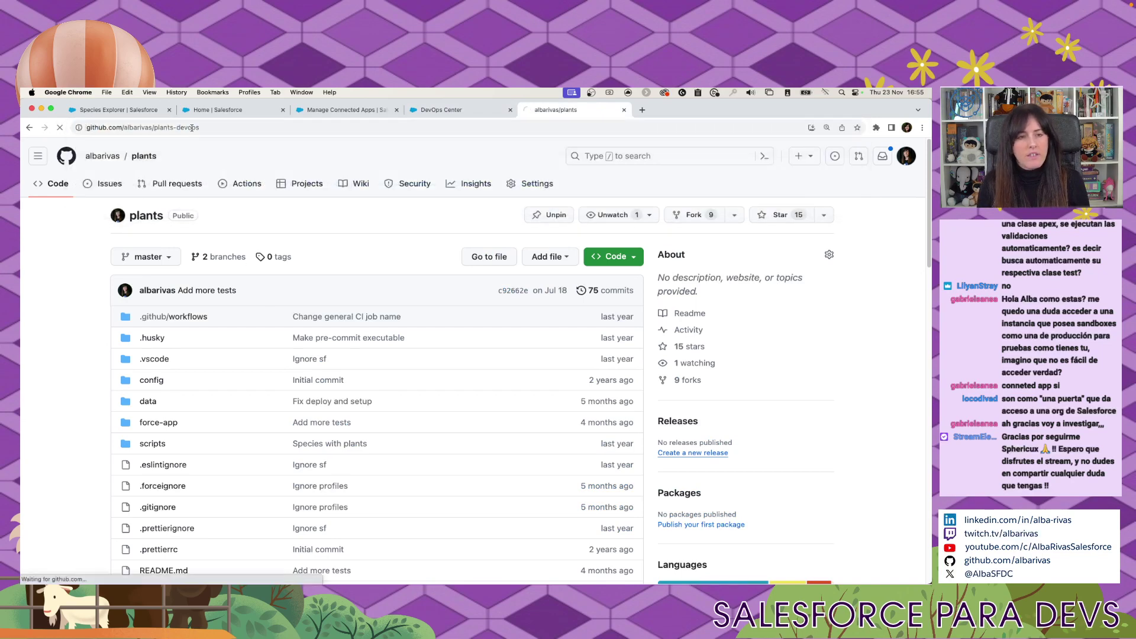
click(149, 129)
key(super+c)
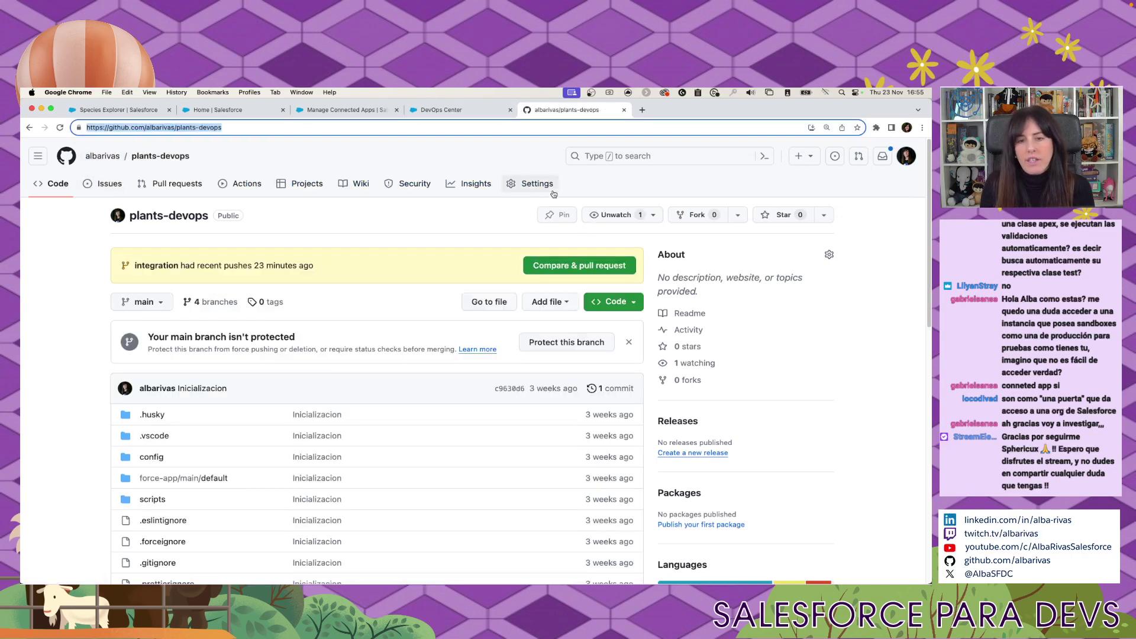
click(442, 110)
key(super+v)
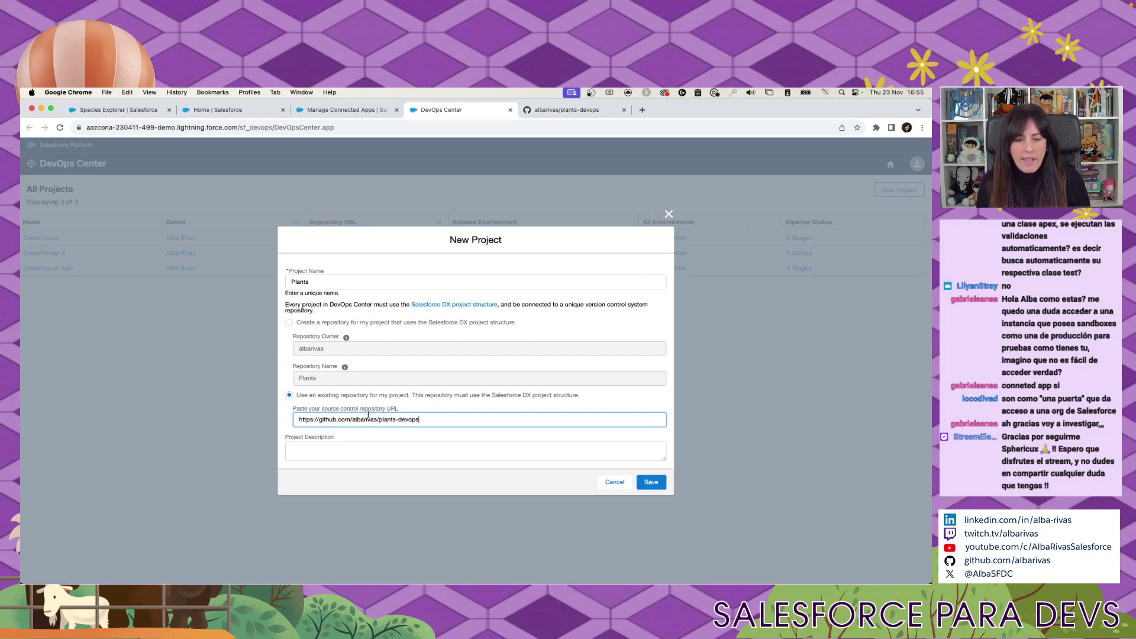
Save the new Plants project linked to the plants-devops repository.
click(651, 481)
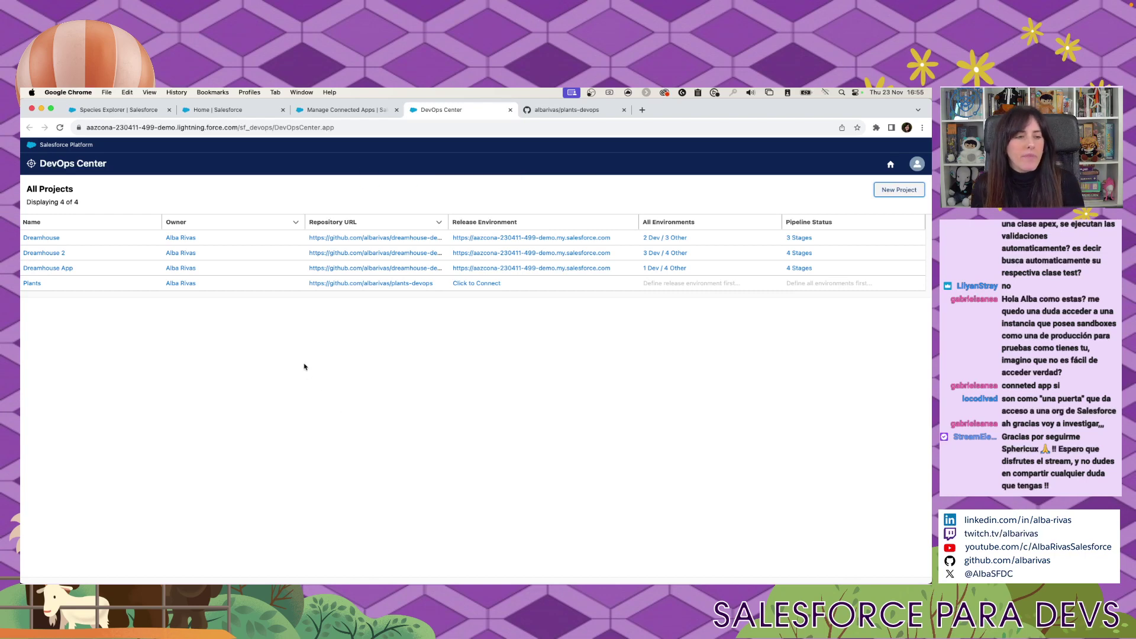
Connect a Production Org environment named Plants Release to Plants and proceed to its login.
click(32, 284)
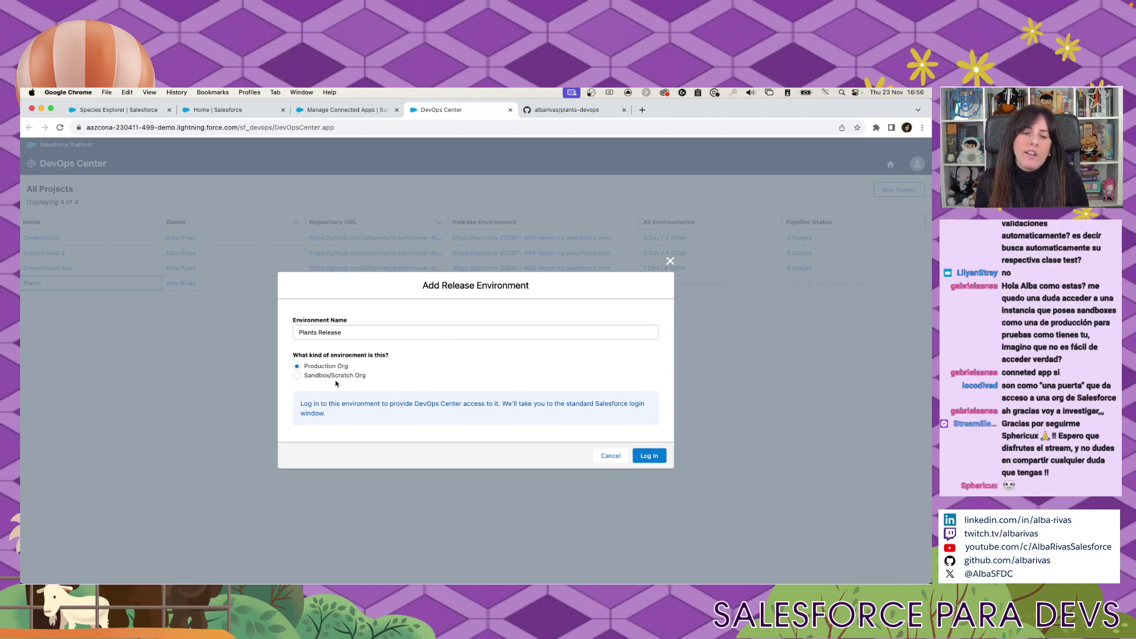
click(649, 456)
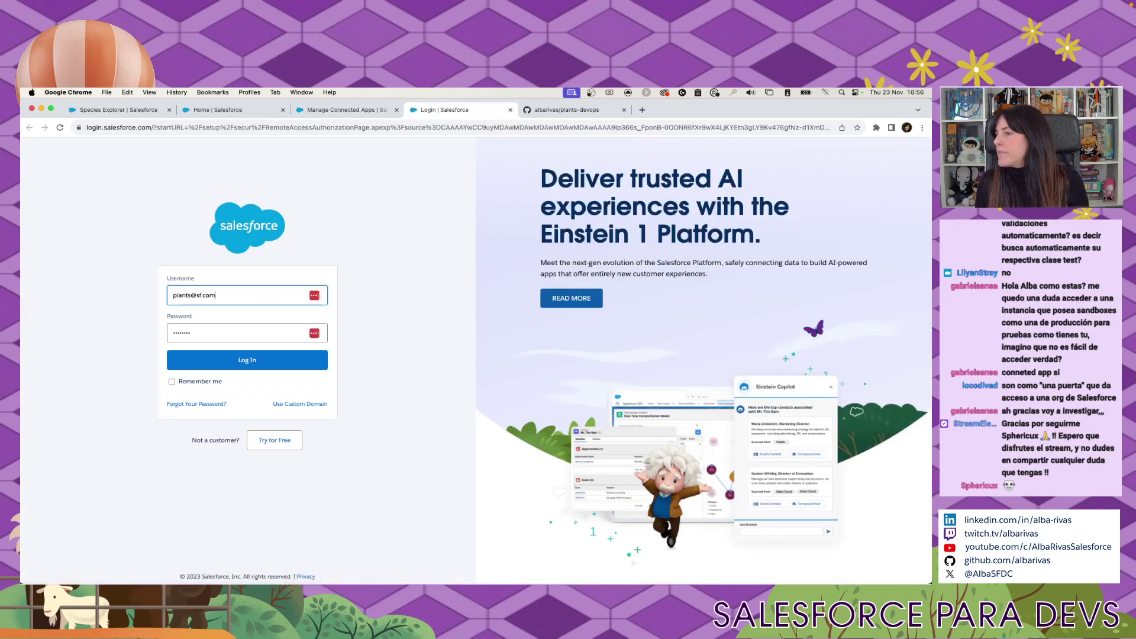
Log in to the release org with the saved username and password, allow DevOps Center access, dismiss LastPass.
key(super+Tab)
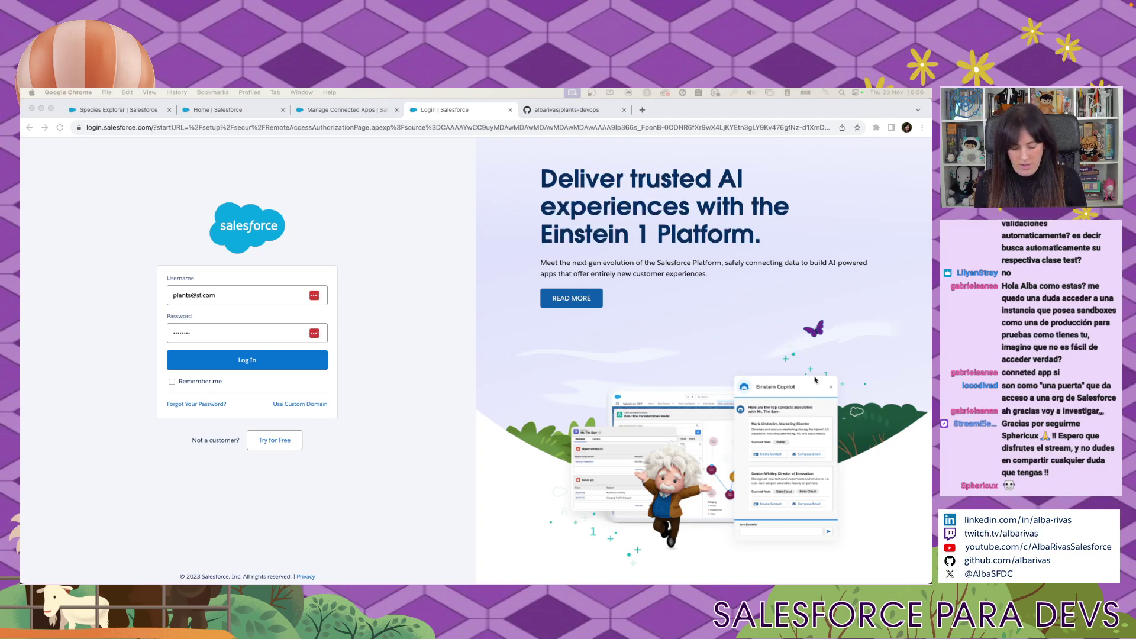
click(284, 295)
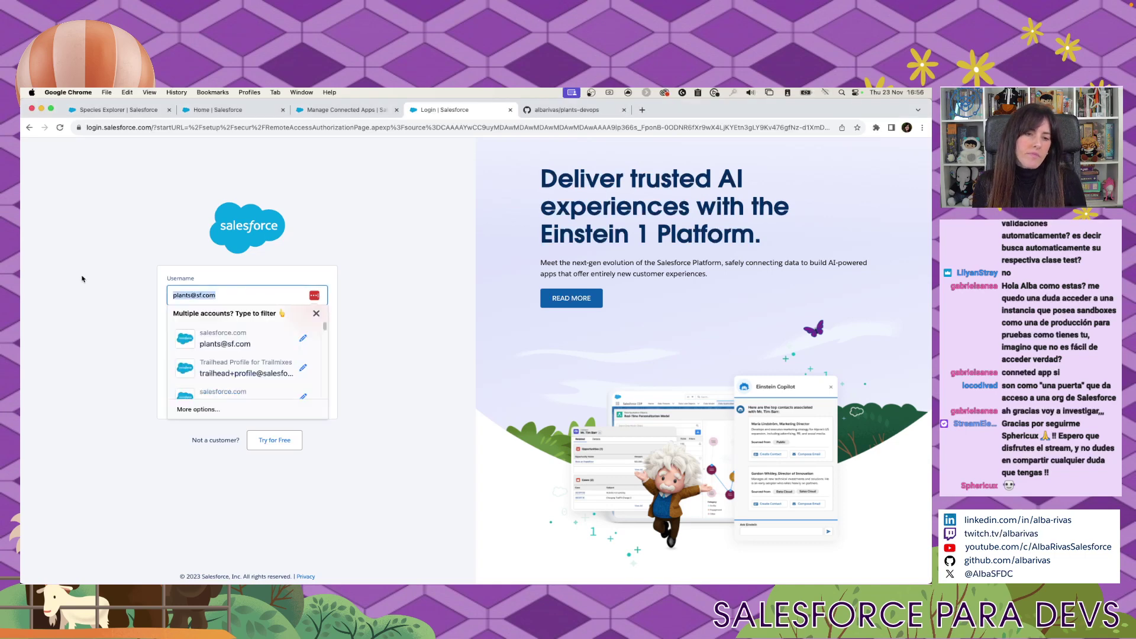
click(236, 395)
click(256, 327)
key(super+a)
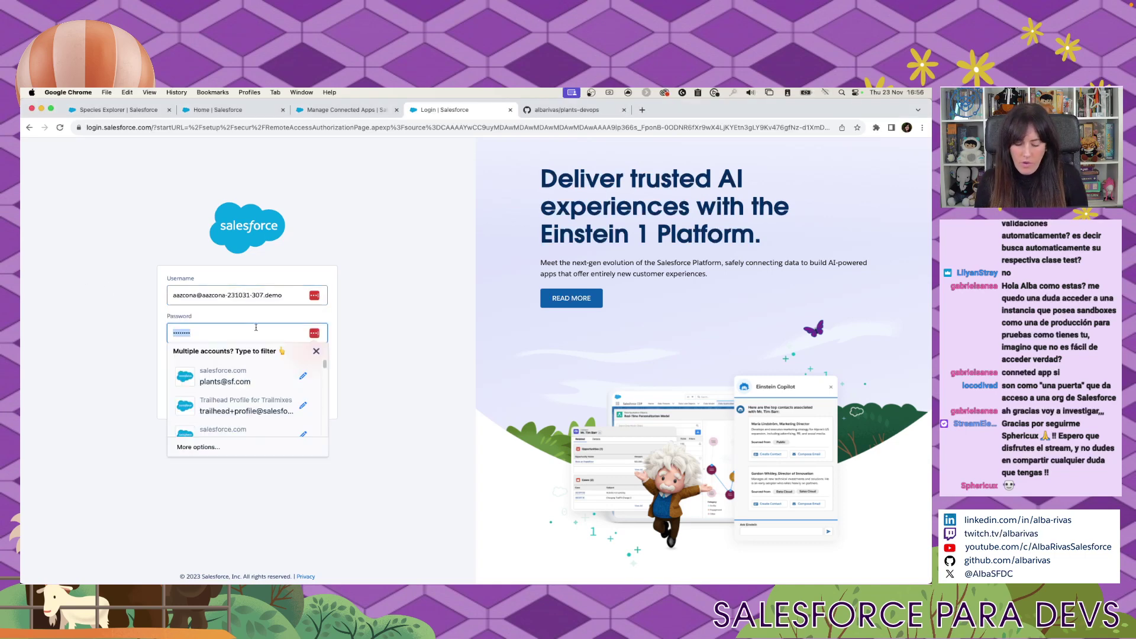
key(BackSpace)
text(********)
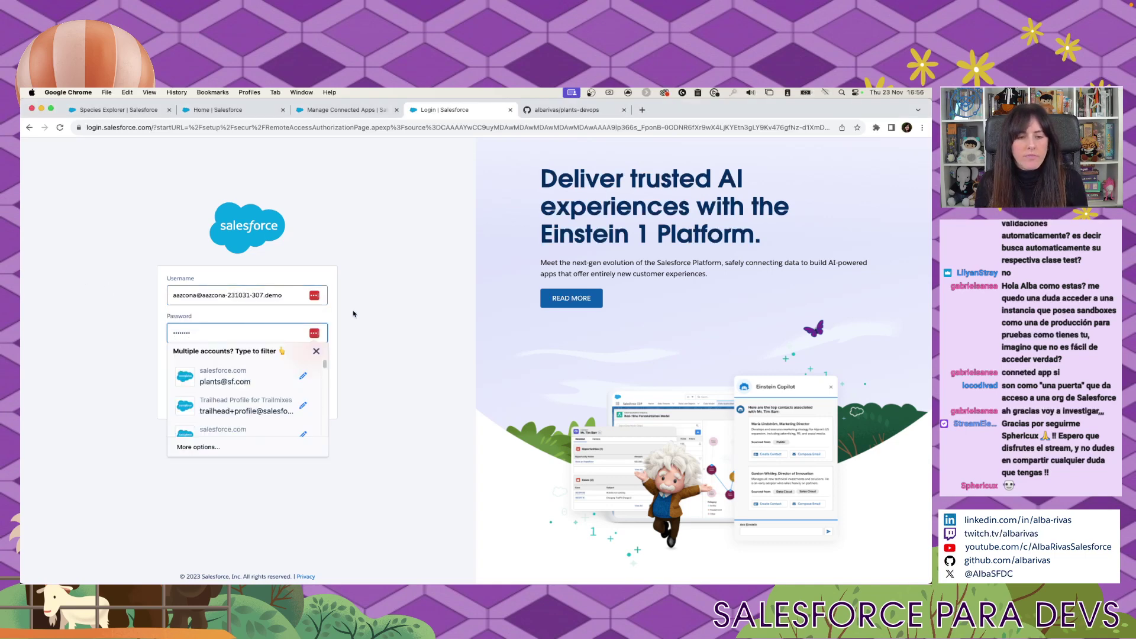
key(Escape)
key(Return)
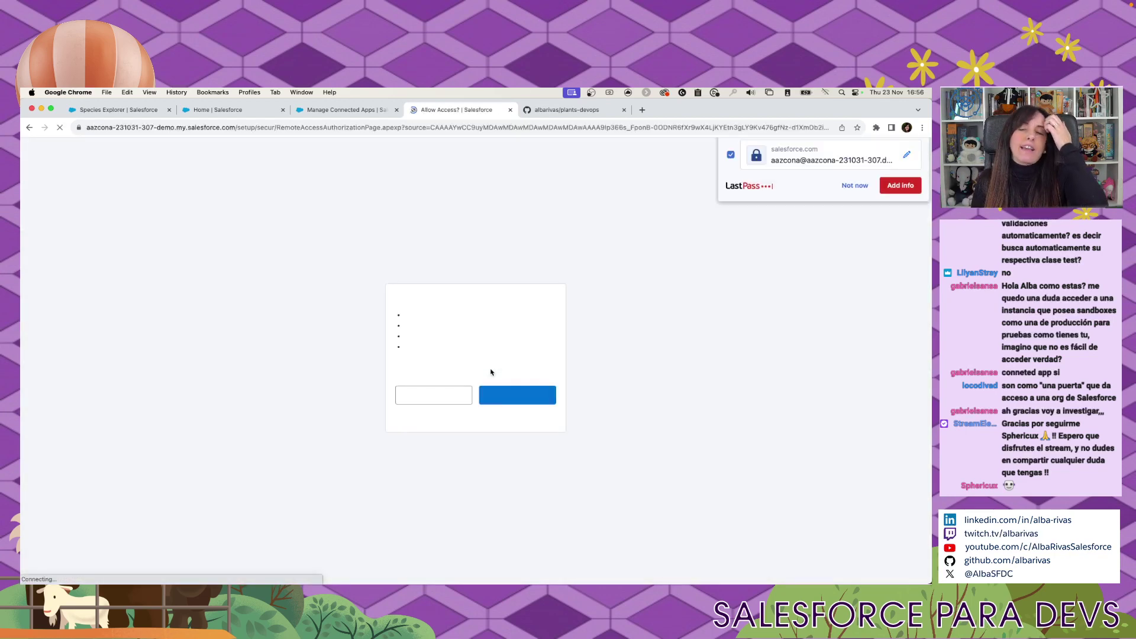
click(517, 401)
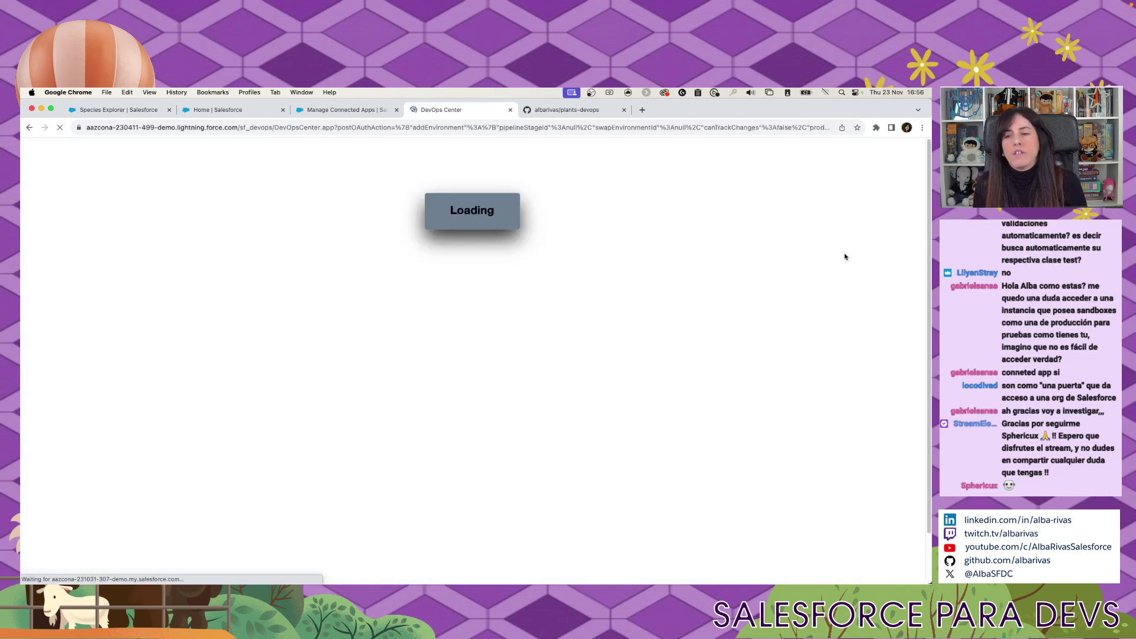
click(854, 254)
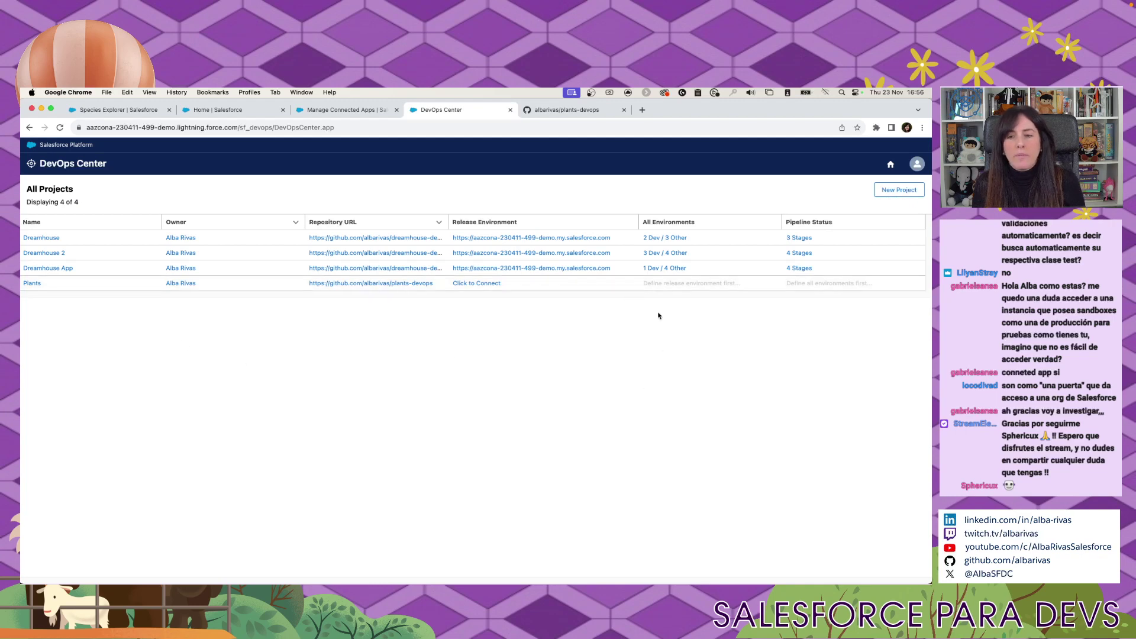
Dismiss the success message and open the Plants project's pipeline.
click(667, 286)
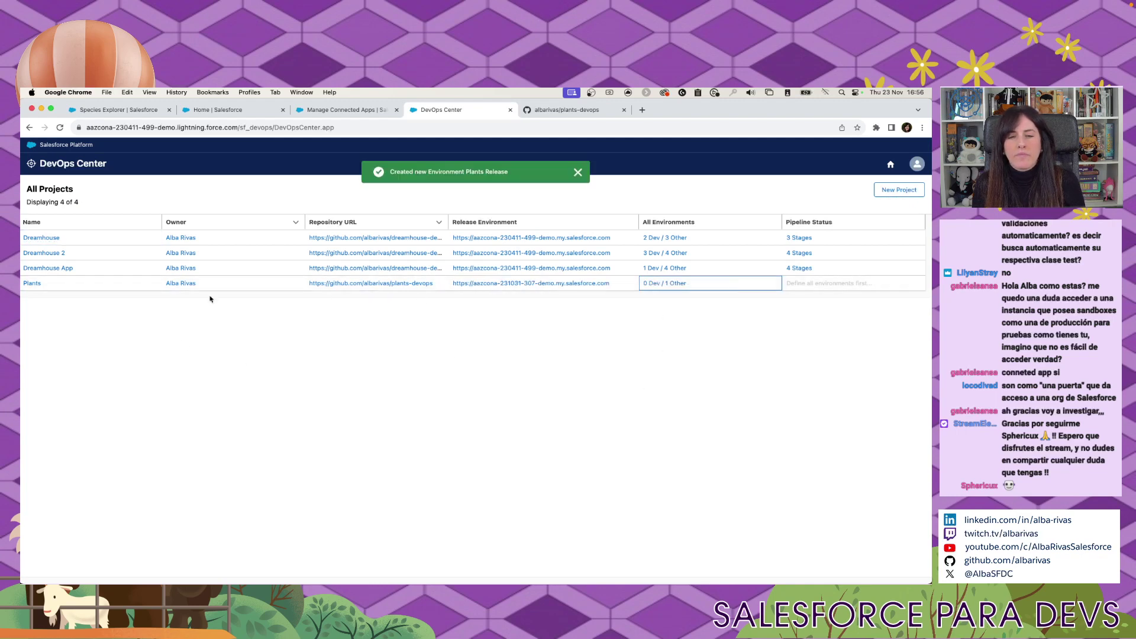
drag(398, 176, 541, 179)
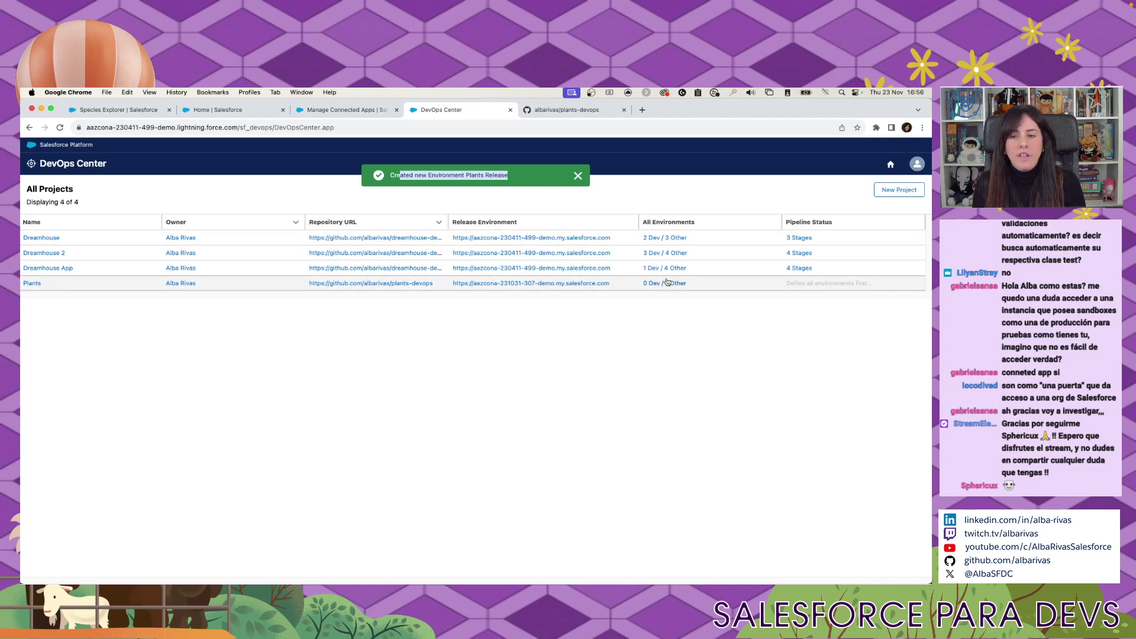
click(26, 289)
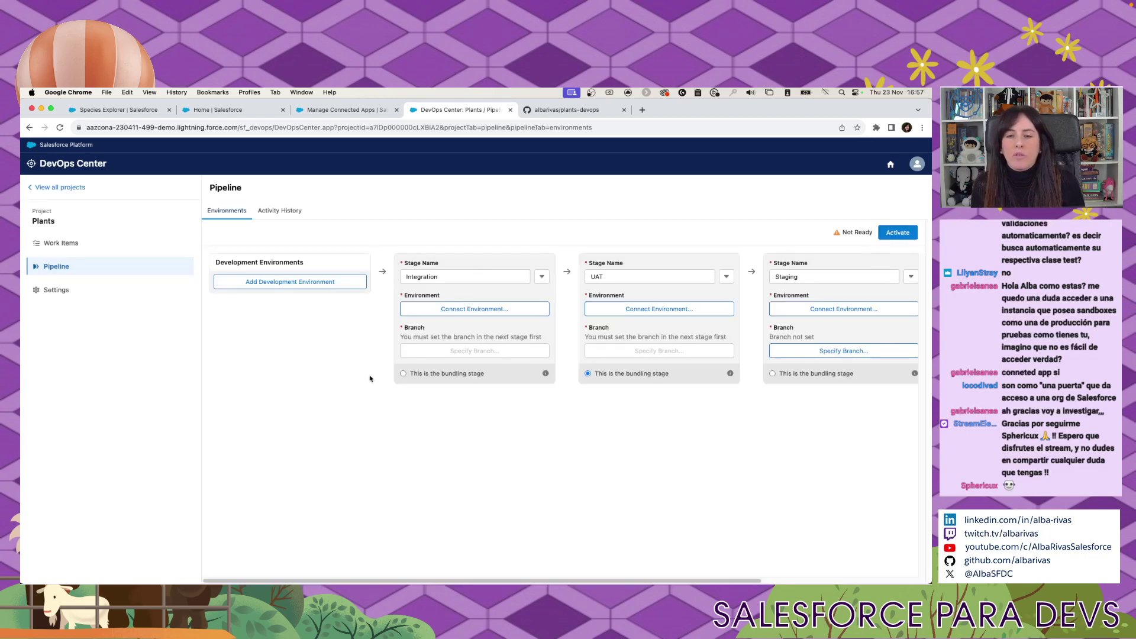
Remove the UAT stage, leaving the pipeline as Integration, Staging, Production.
drag(678, 581, 834, 581)
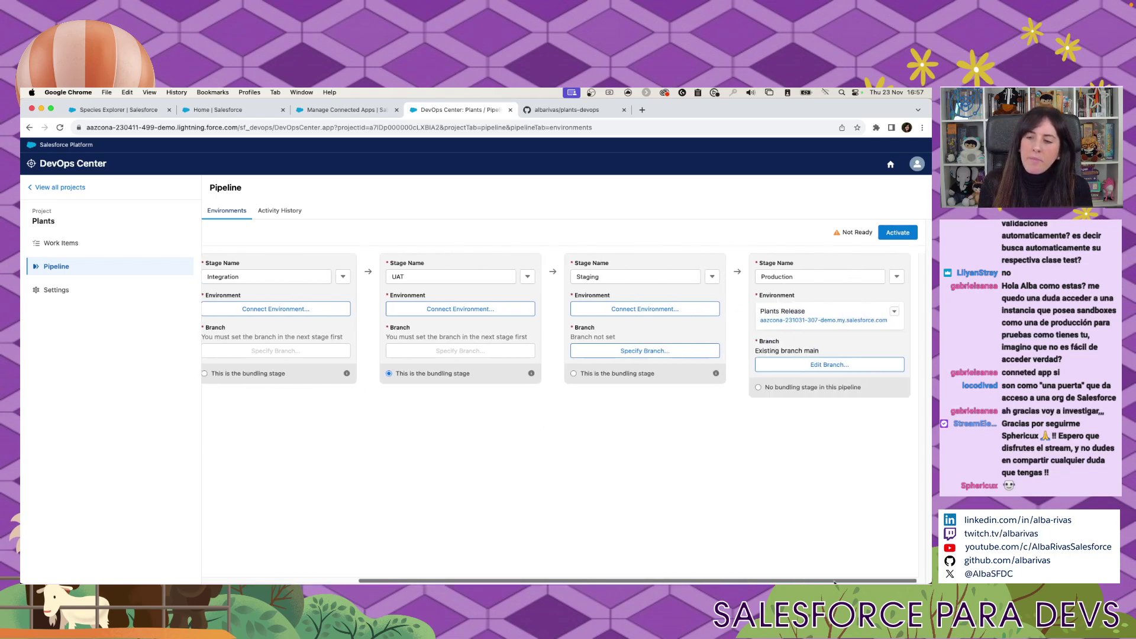
scroll(738, 568, left, 10)
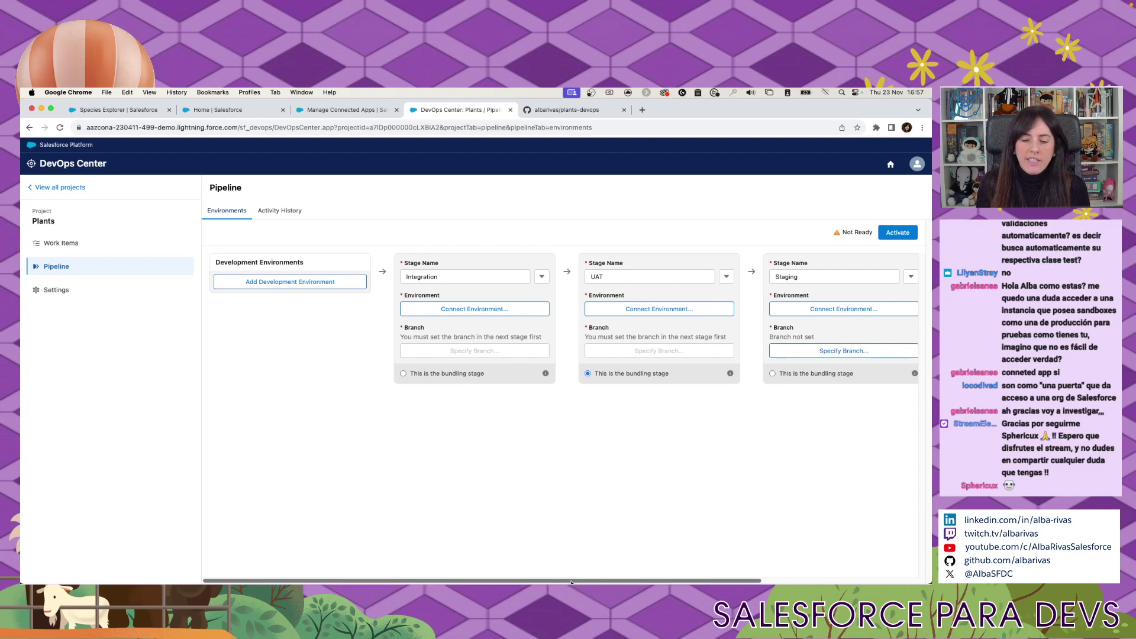
drag(571, 581, 822, 566)
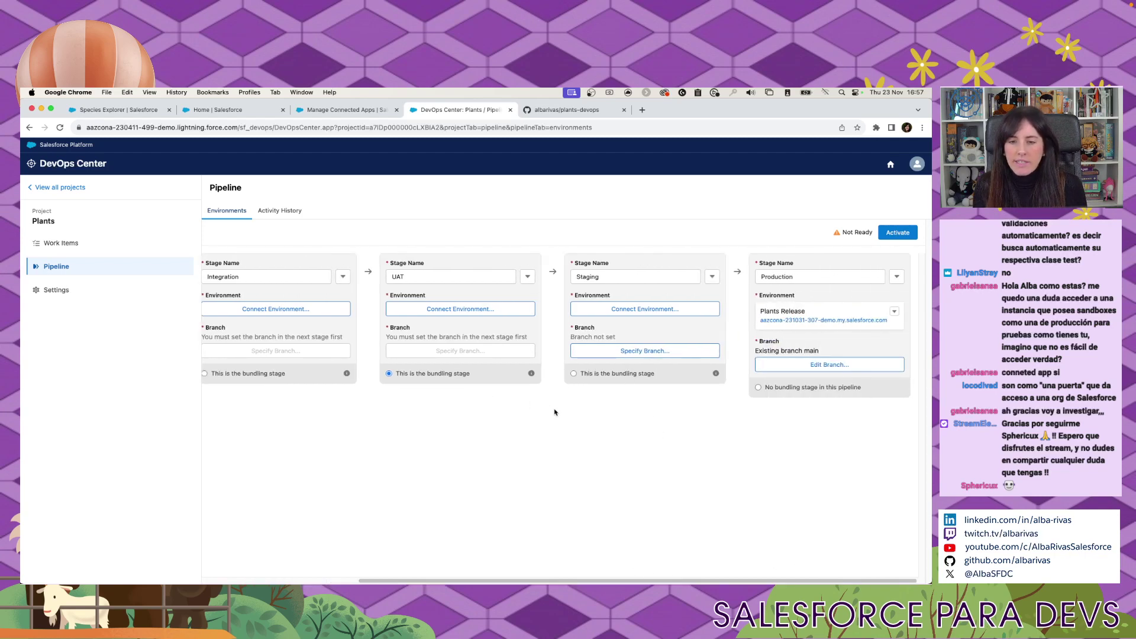
click(712, 277)
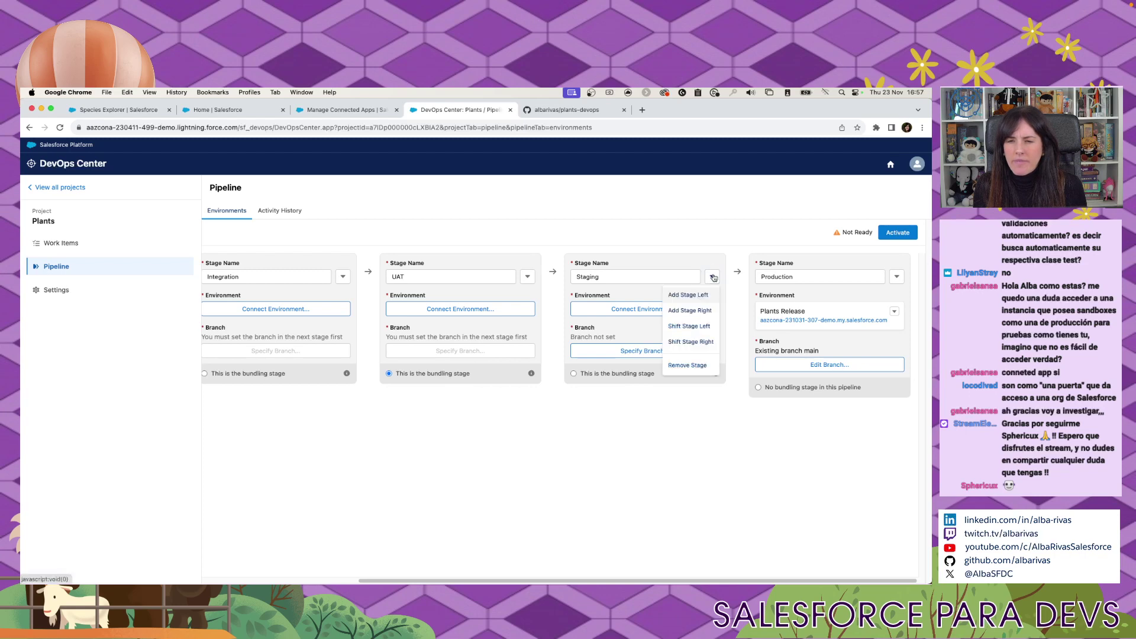
click(607, 451)
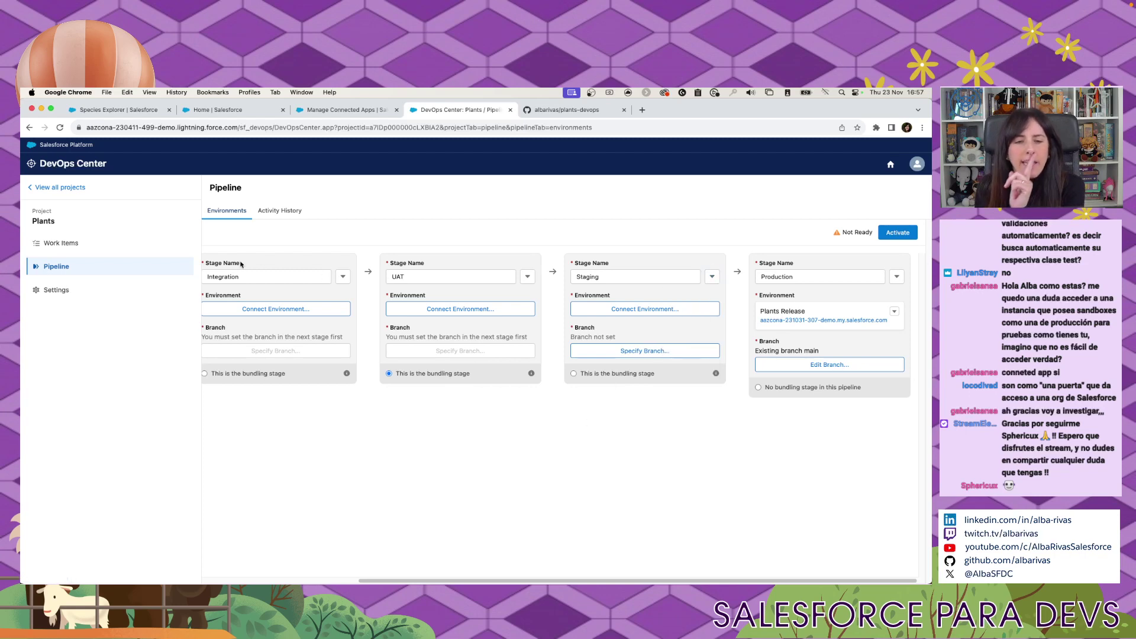
click(527, 276)
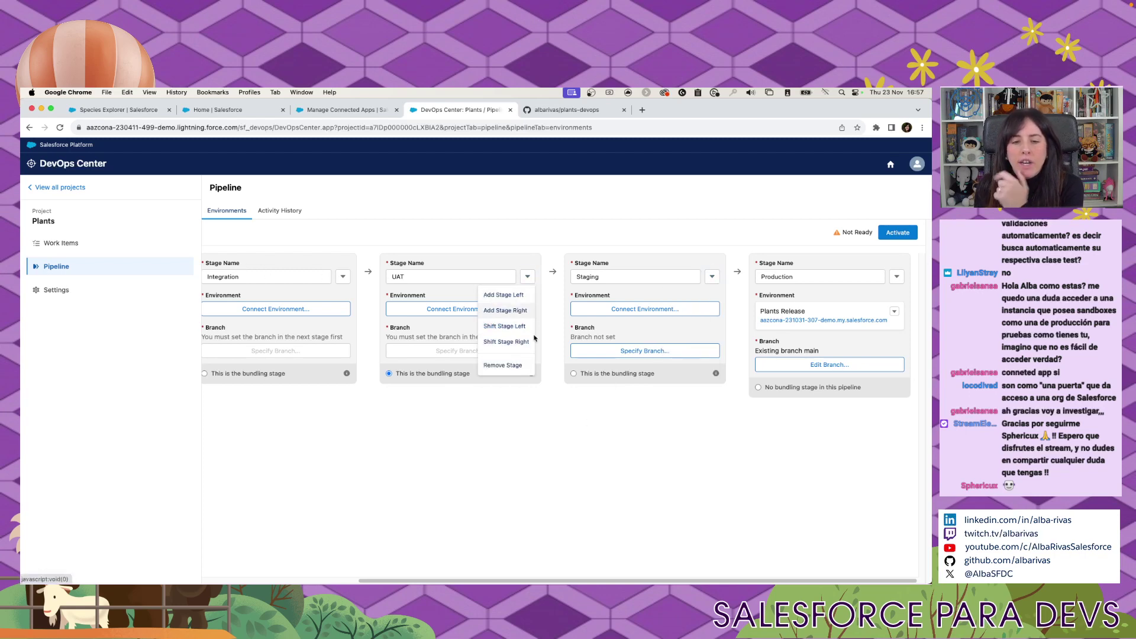
click(502, 365)
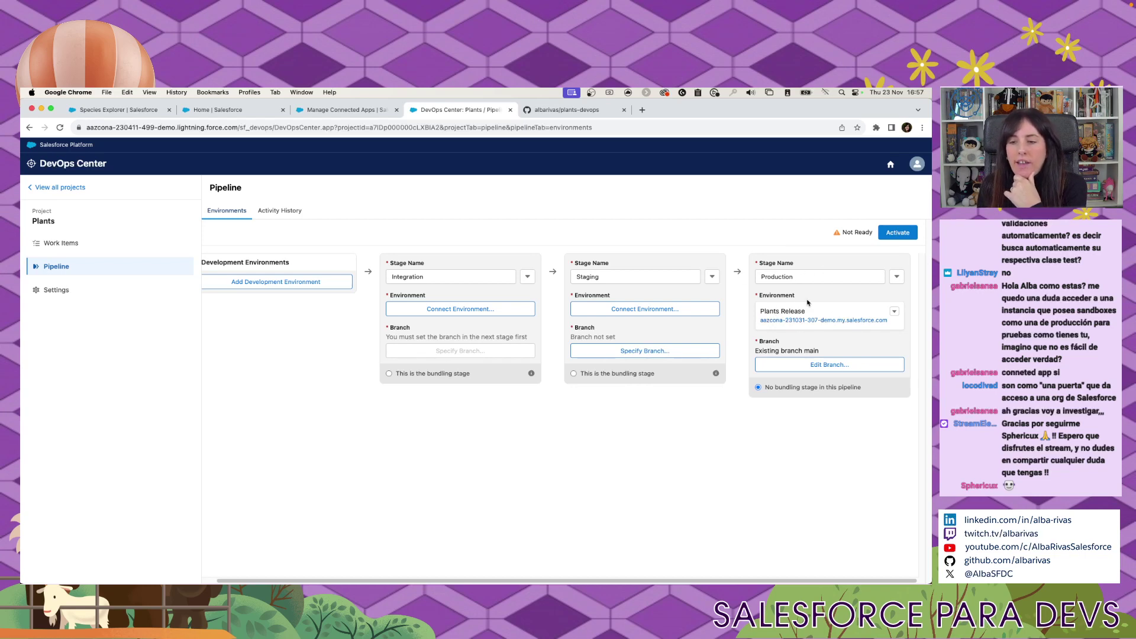
click(808, 369)
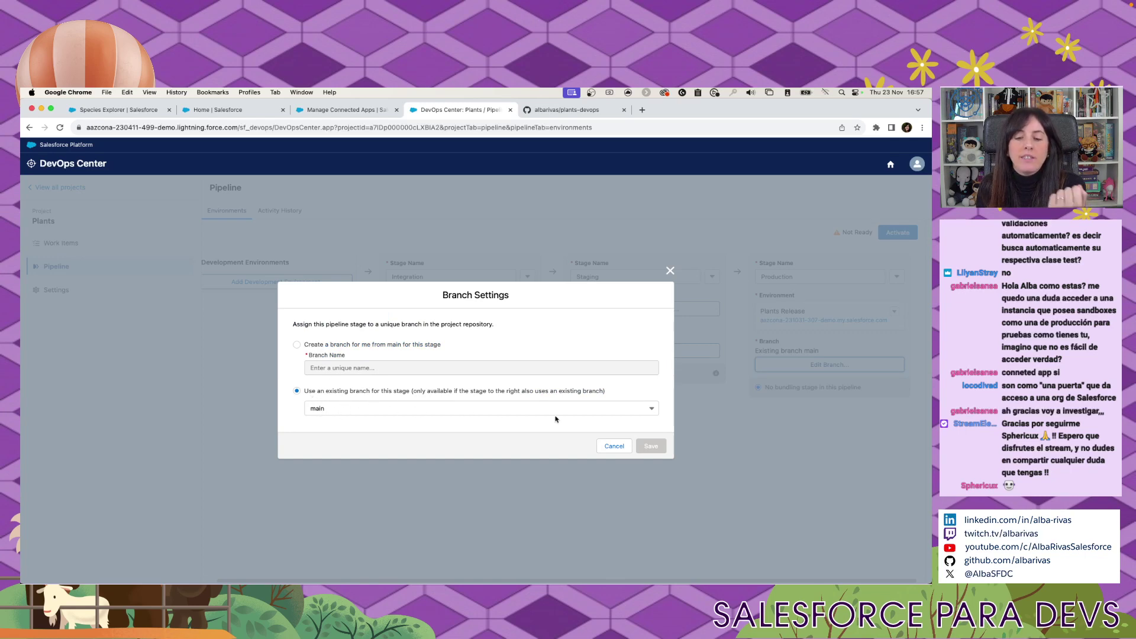
click(463, 408)
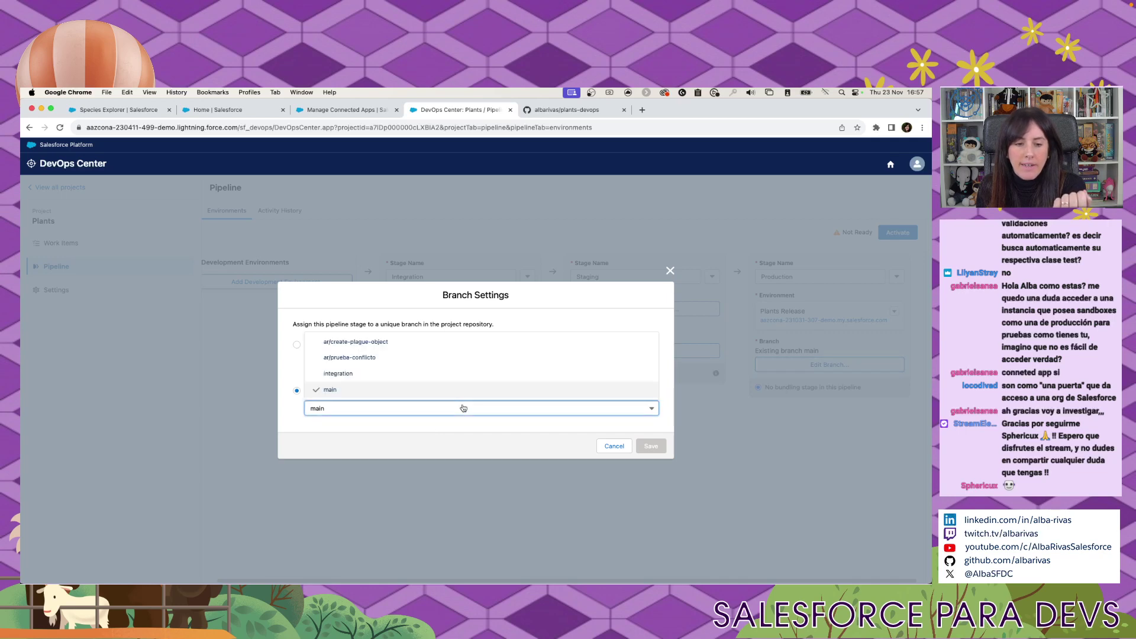
click(420, 392)
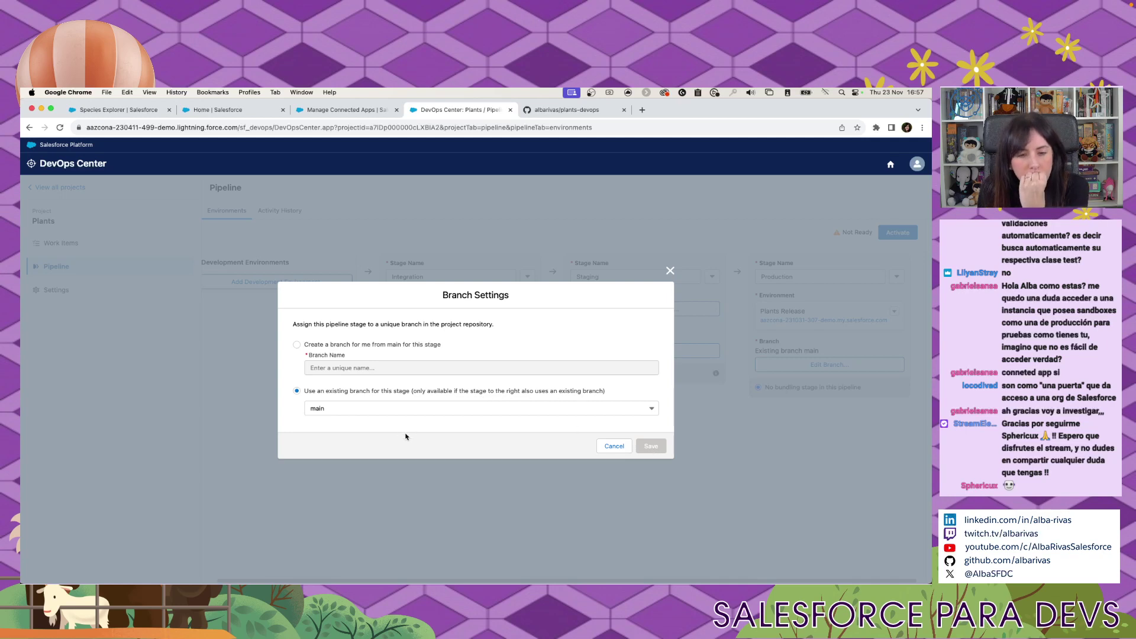
click(669, 271)
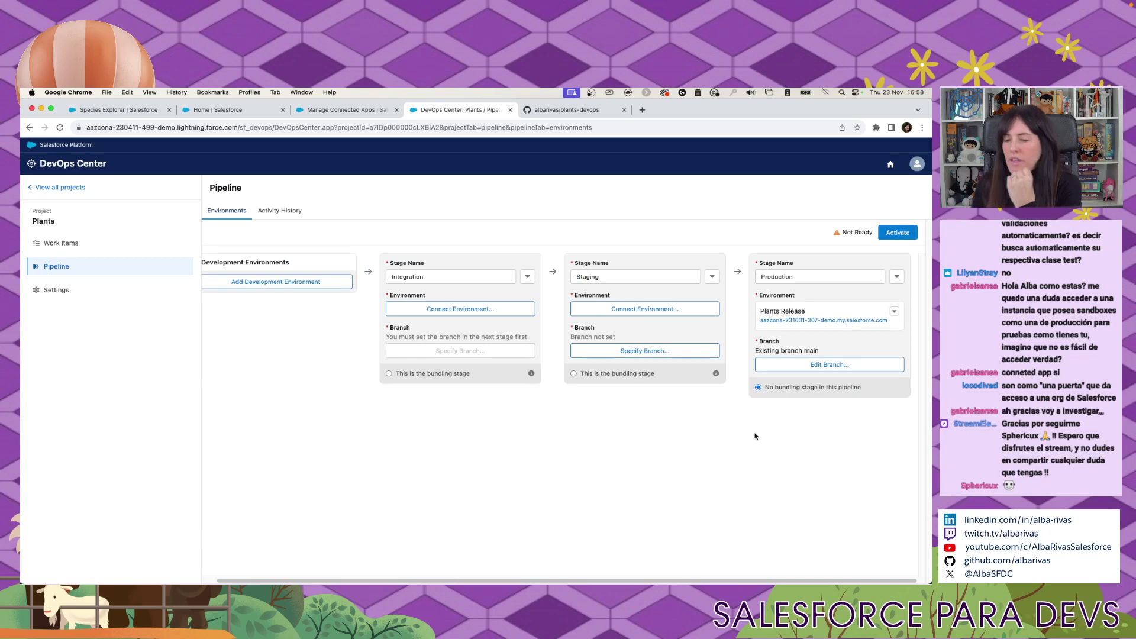
click(782, 367)
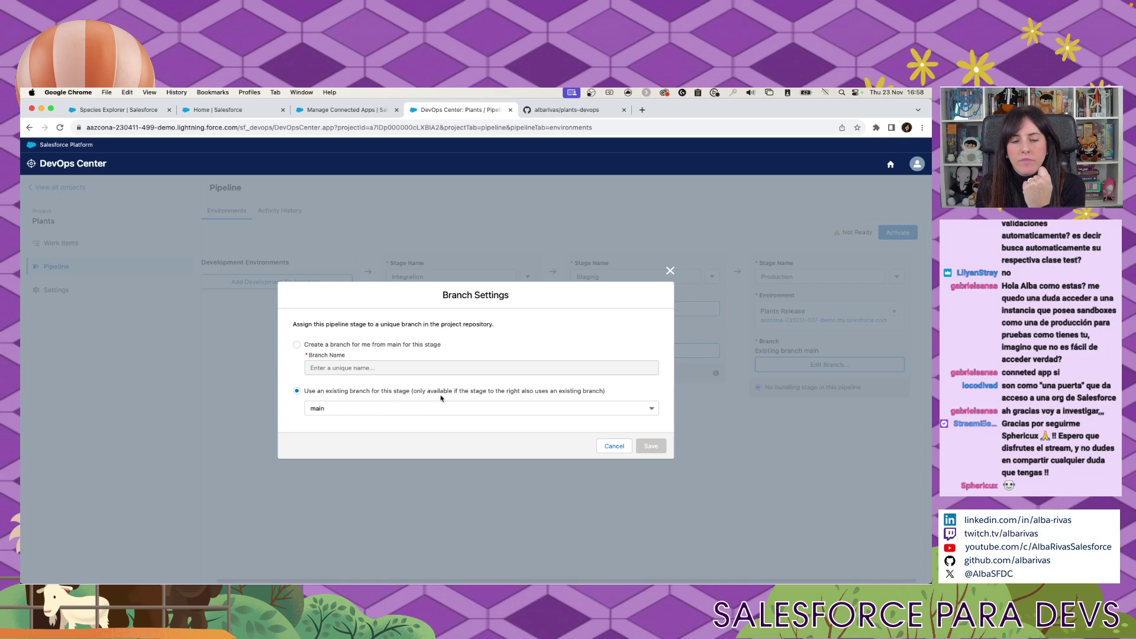
click(568, 409)
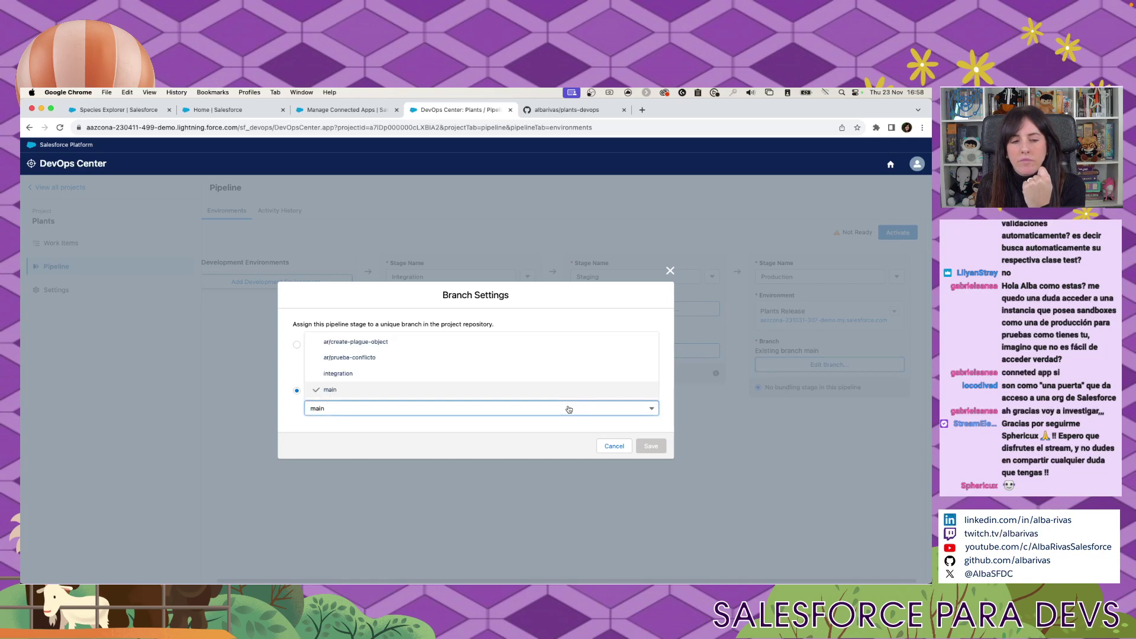
click(569, 408)
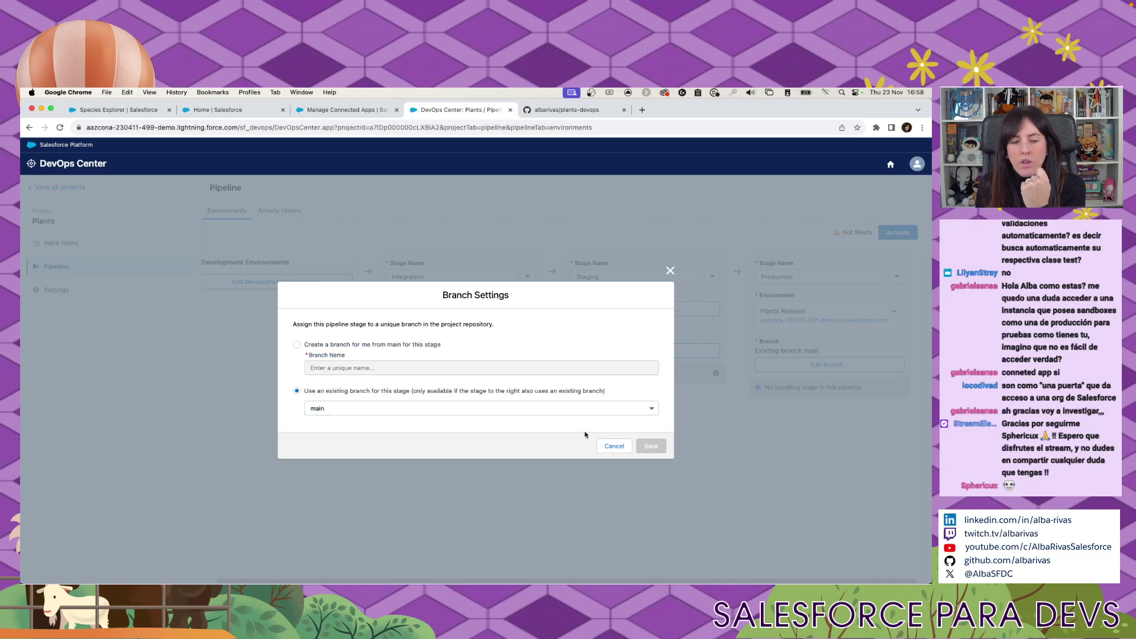
click(669, 271)
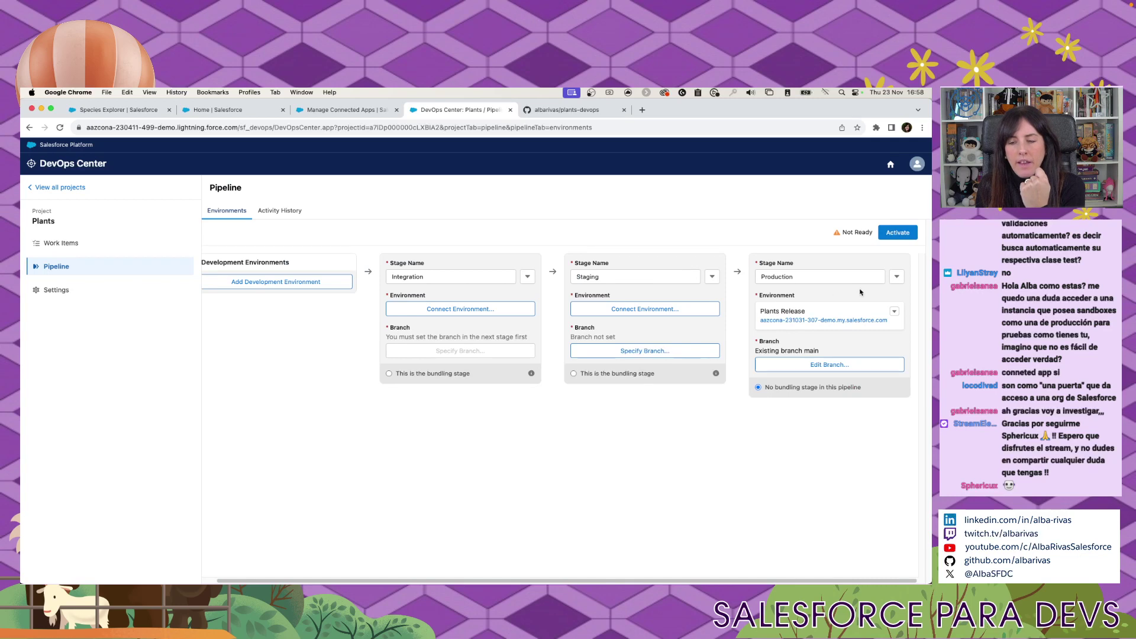
Connect the Staging stage to a sandbox named Plants Staging and proceed to its Salesforce login.
click(897, 277)
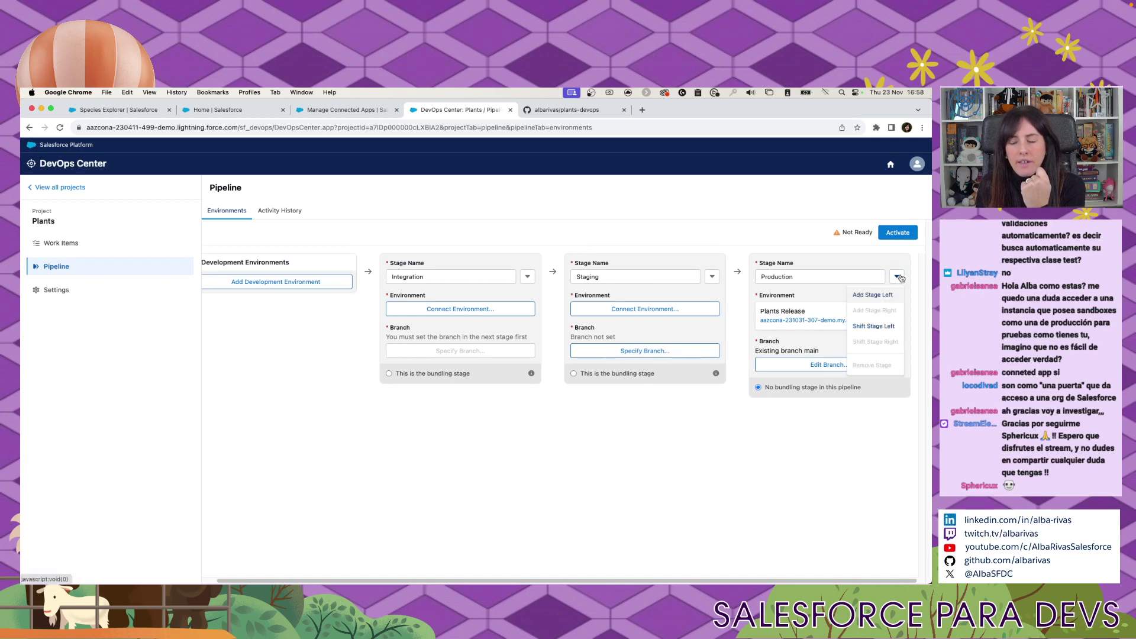
click(665, 441)
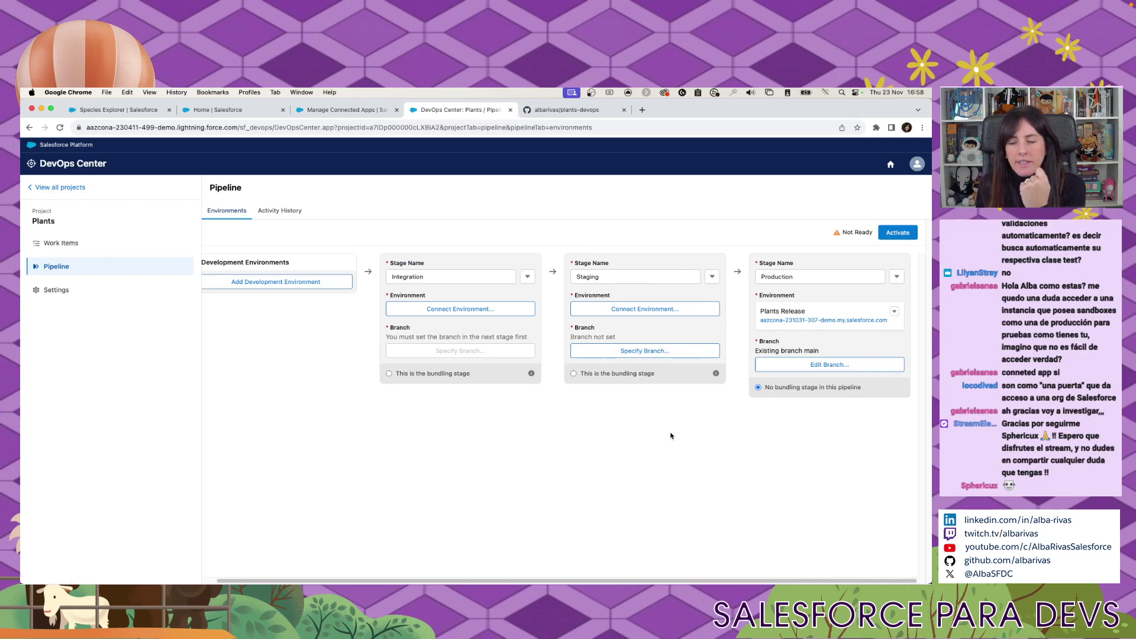
click(645, 308)
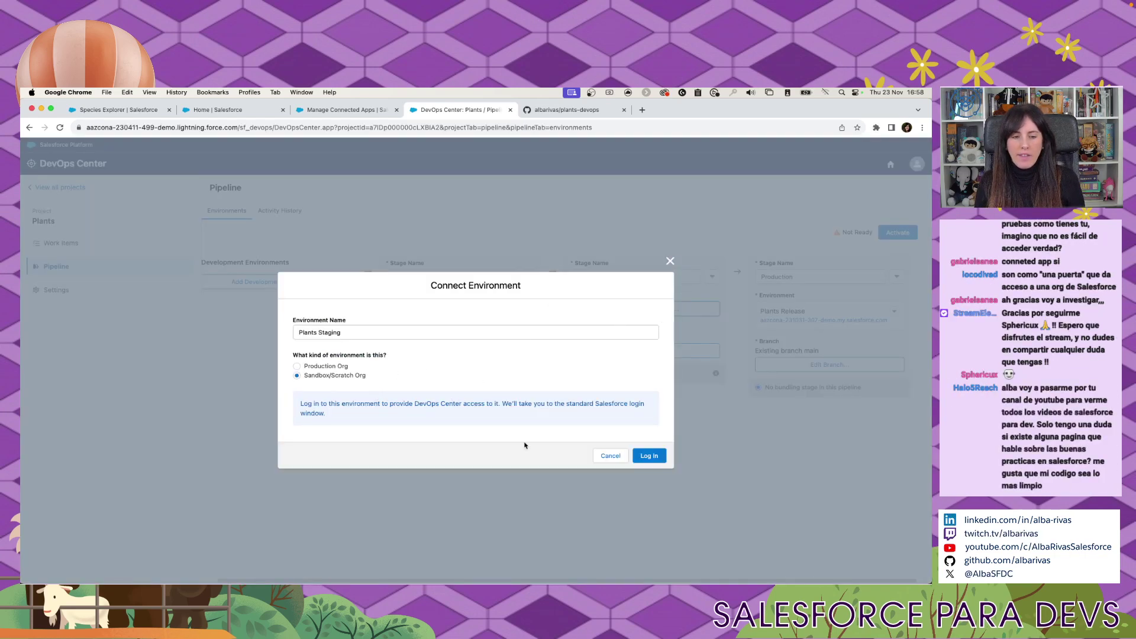
click(609, 456)
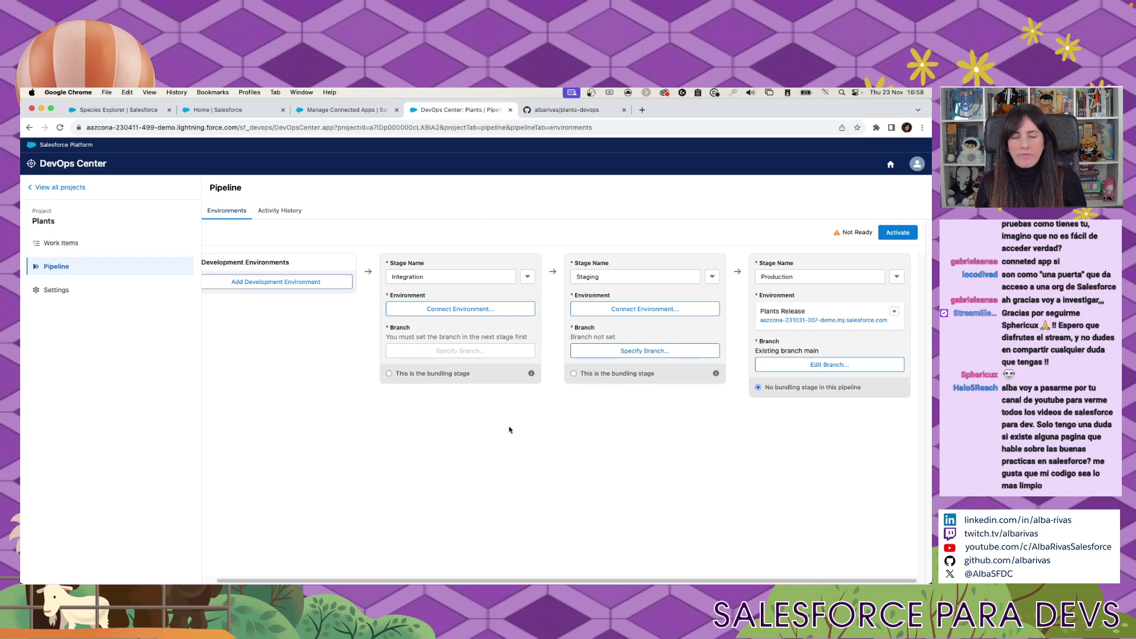
click(60, 128)
From the My Plants Species Explorer tab, open Setup and find Sandboxes via Quick Find 'sand'.
click(201, 110)
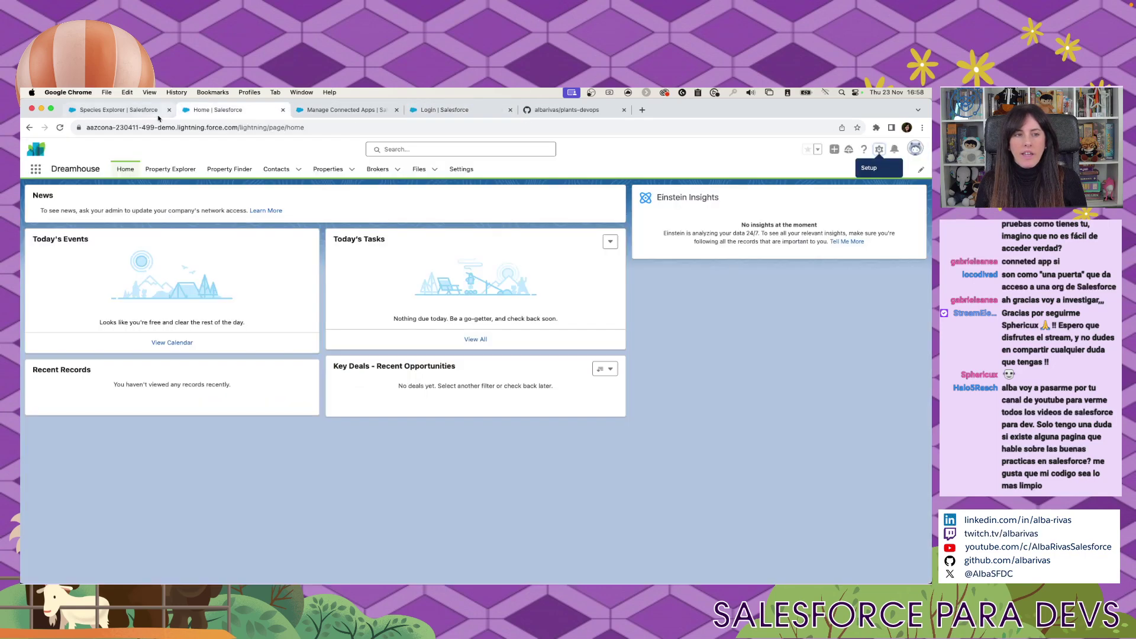
click(145, 111)
click(214, 113)
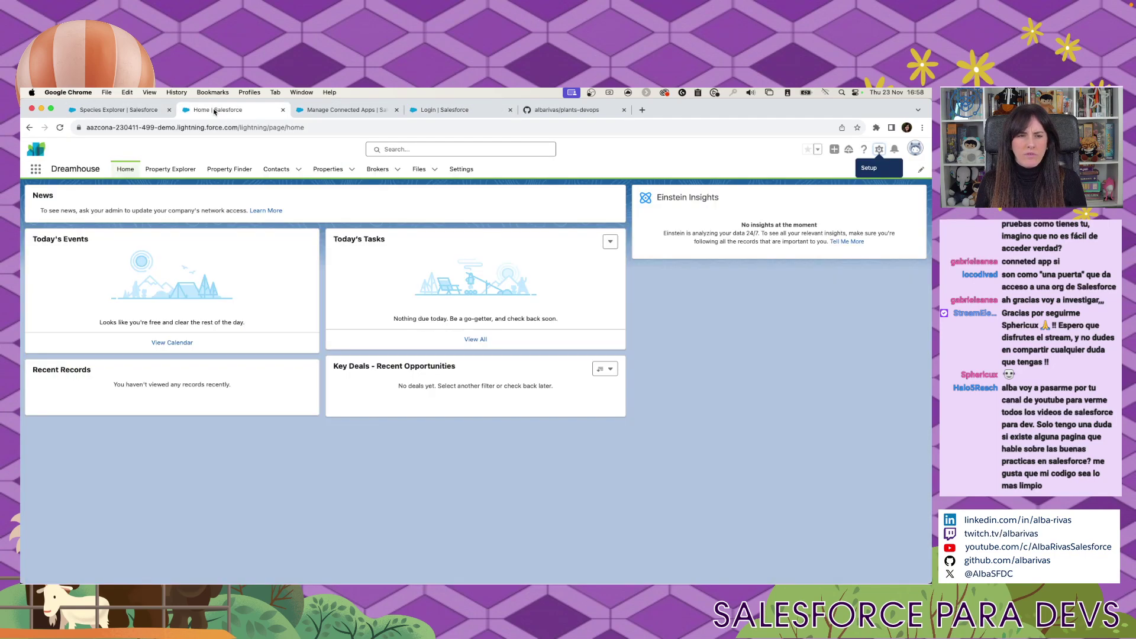
click(127, 110)
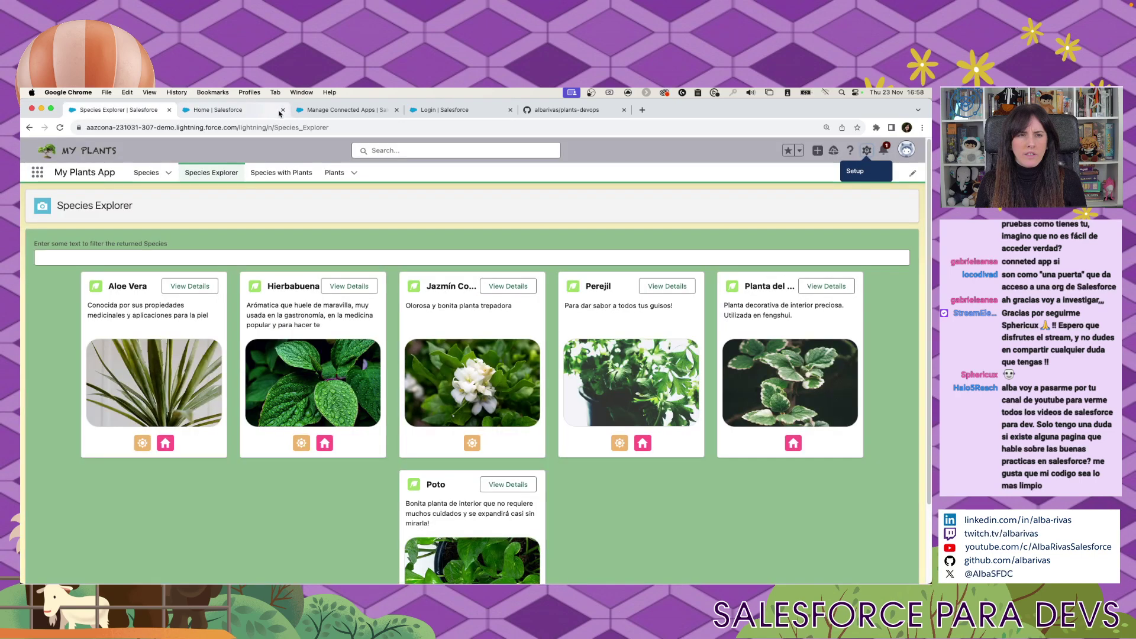
click(866, 150)
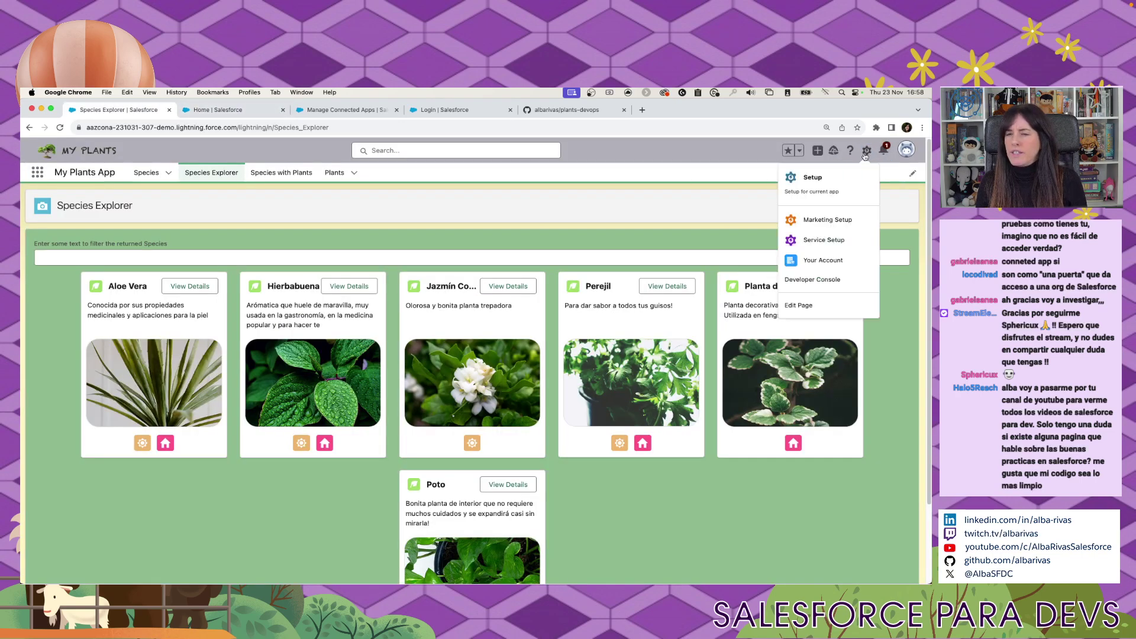
click(829, 178)
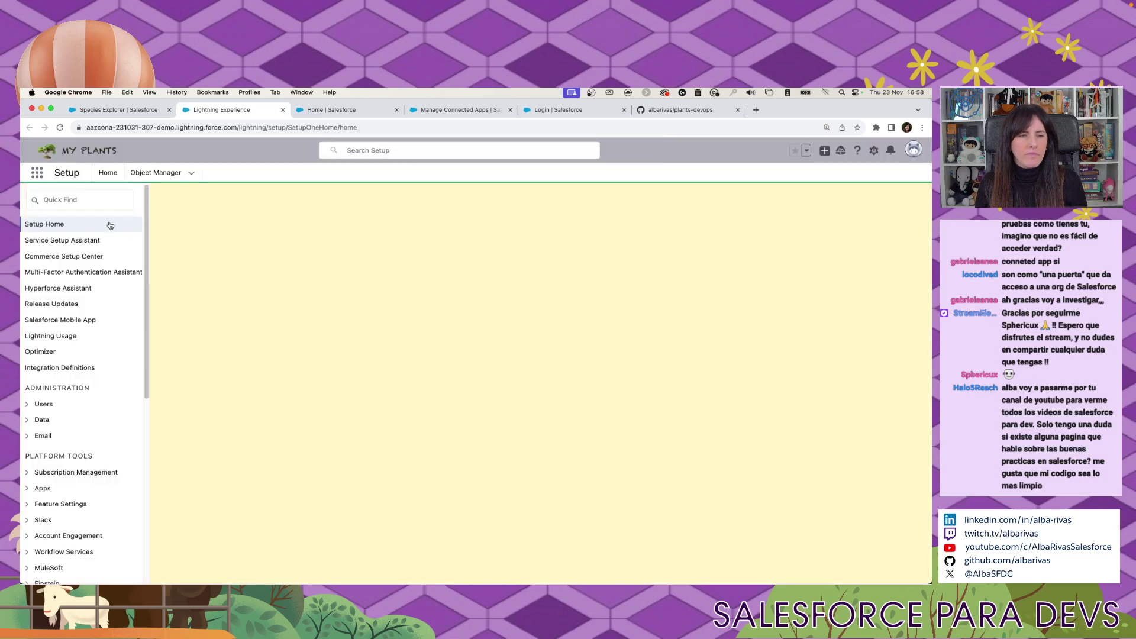
text(sand)
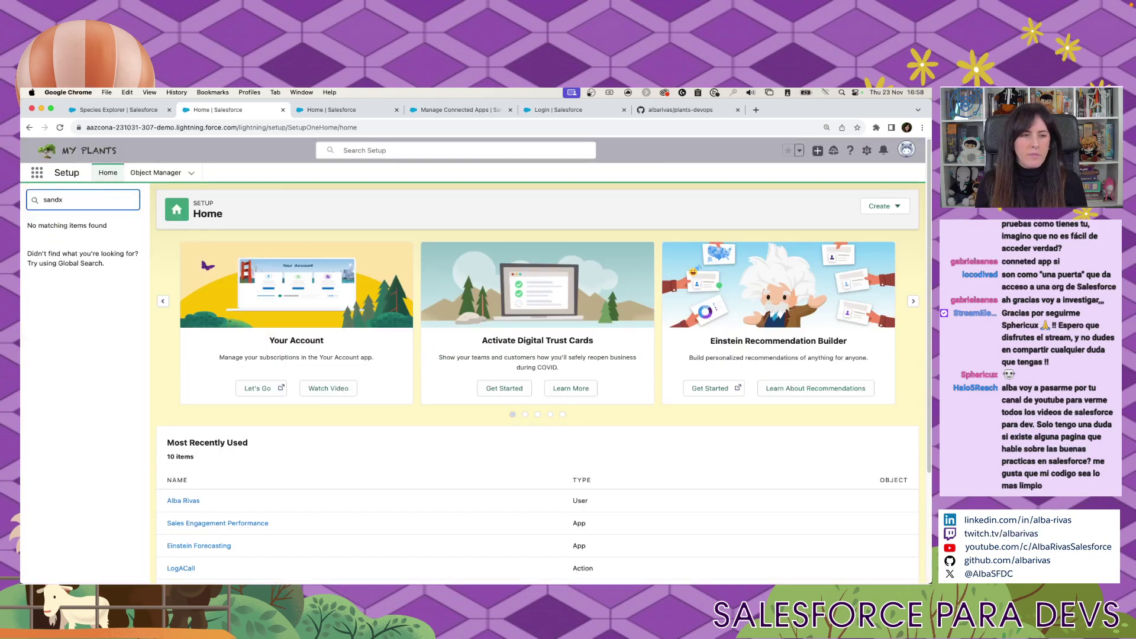
click(64, 241)
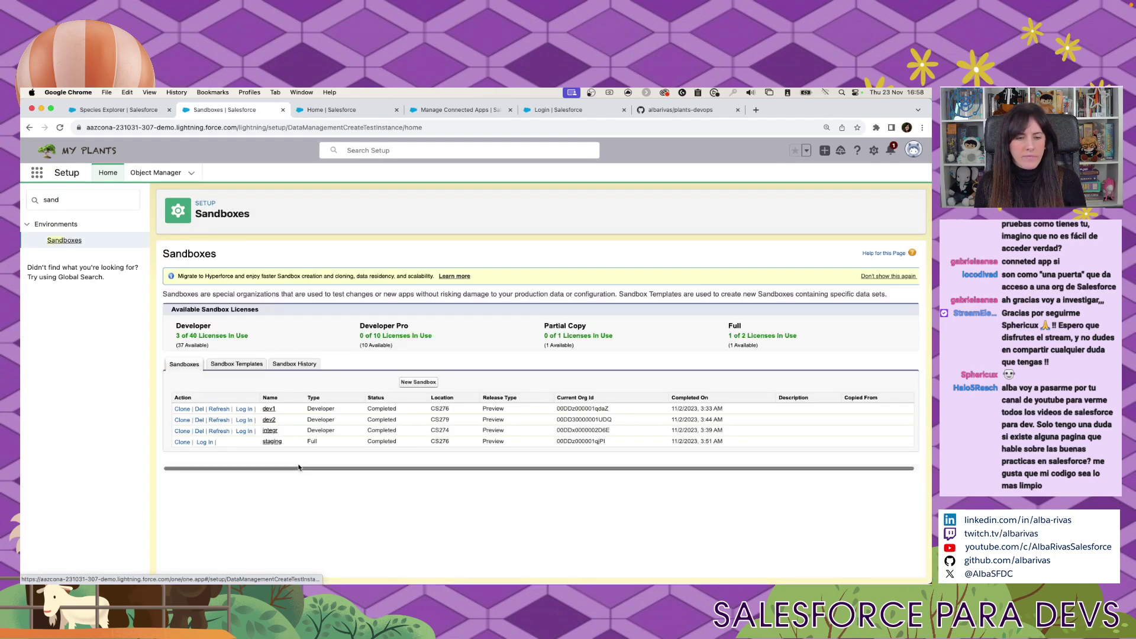
Log in to the staging sandbox with the org username plus '.staging' and the account password.
click(562, 110)
key(super+a)
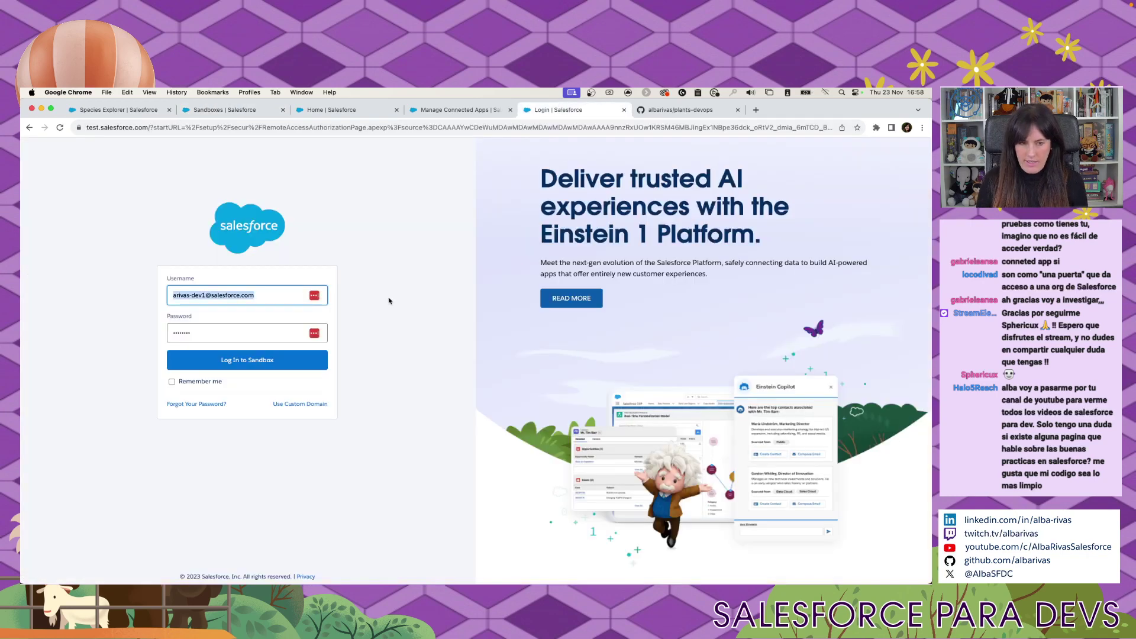
key(super+v)
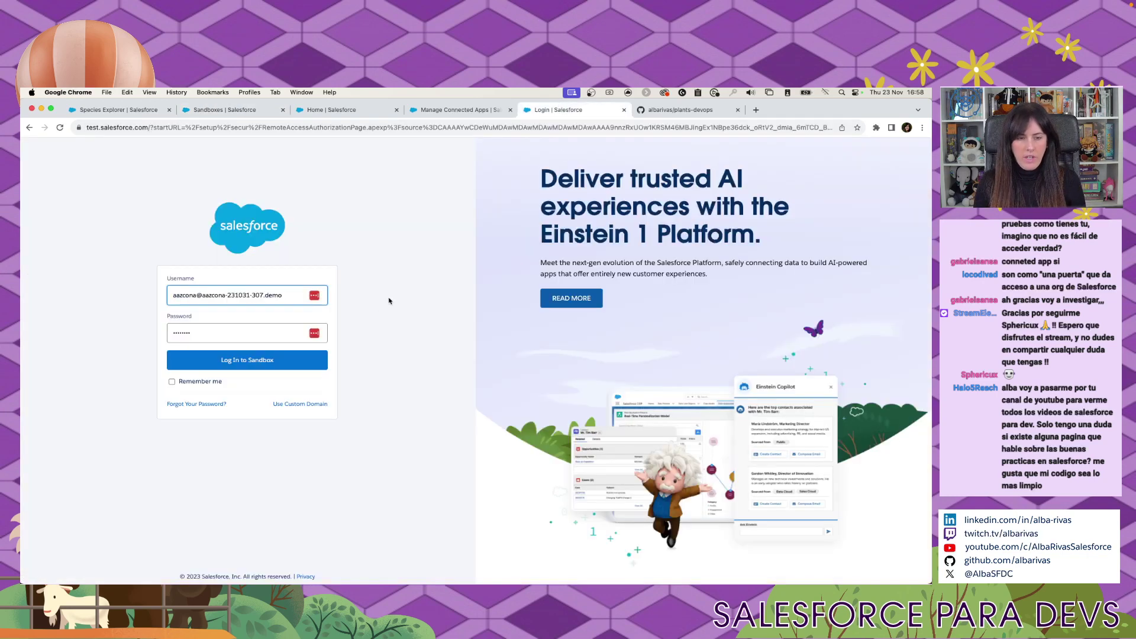
text(.staging)
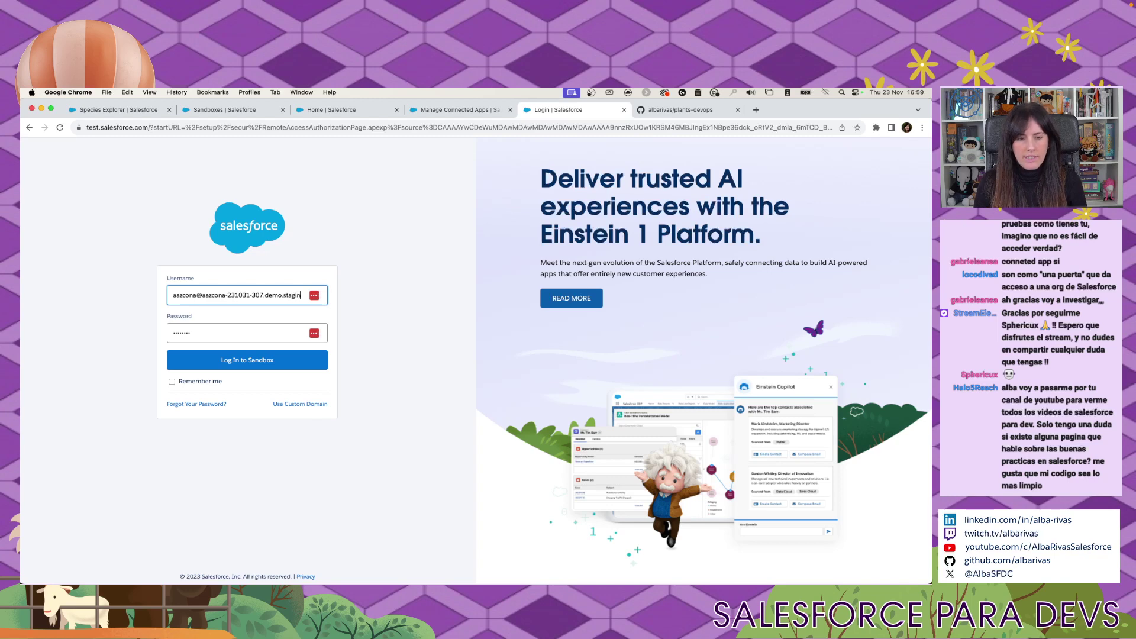
key(Tab)
text(****)
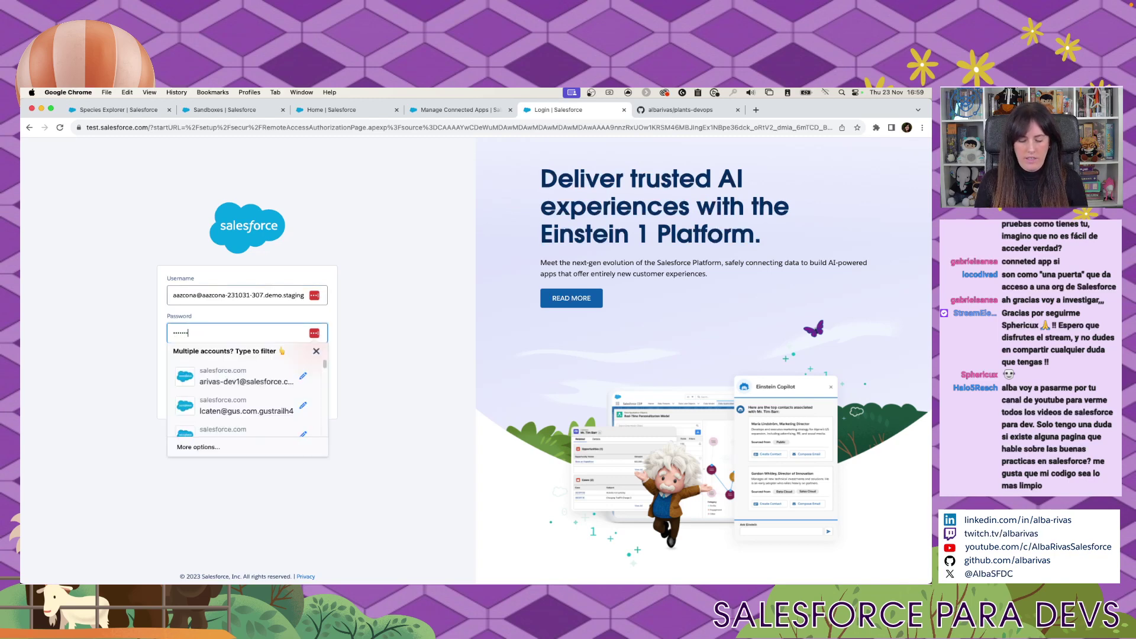
key(Escape)
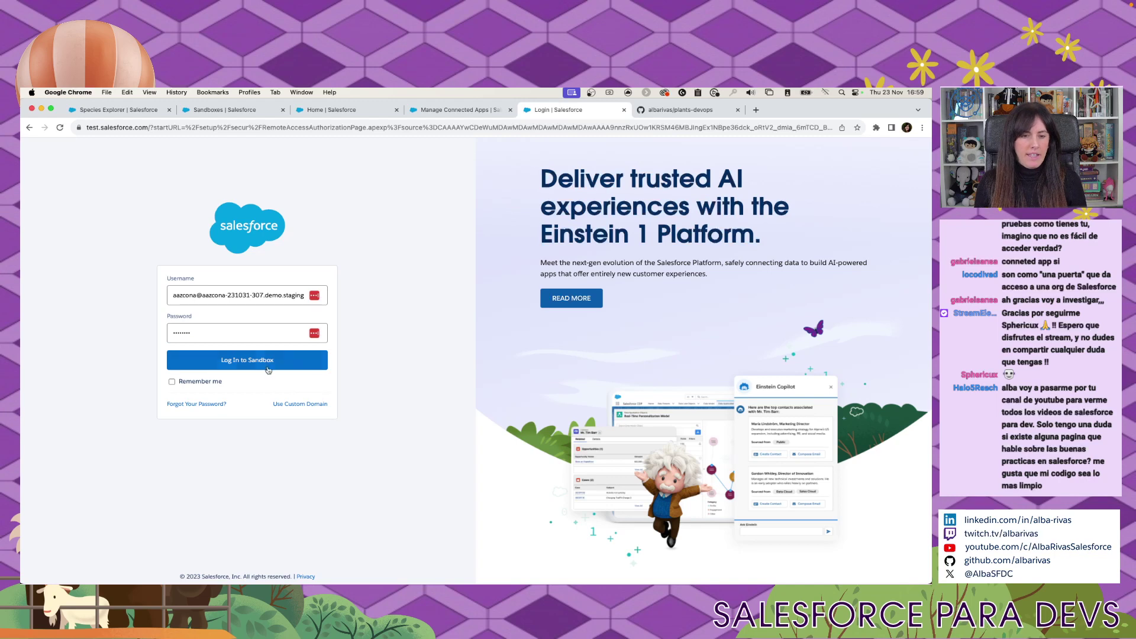
key(Return)
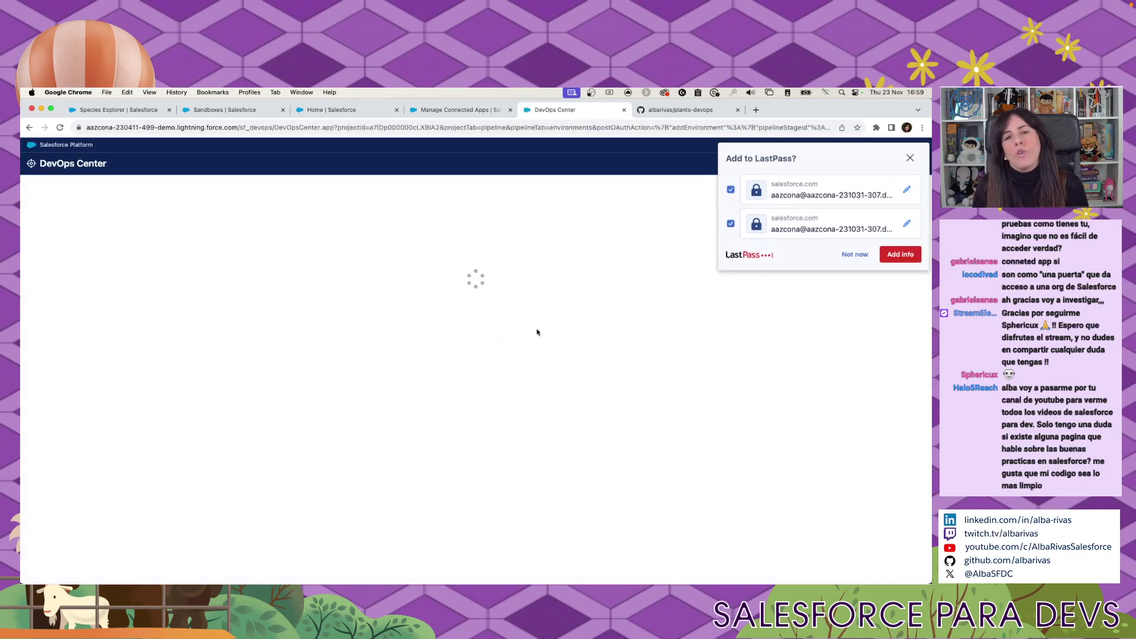
Start connecting the Plants Integration sandbox to the pipeline's Integration stage.
click(843, 254)
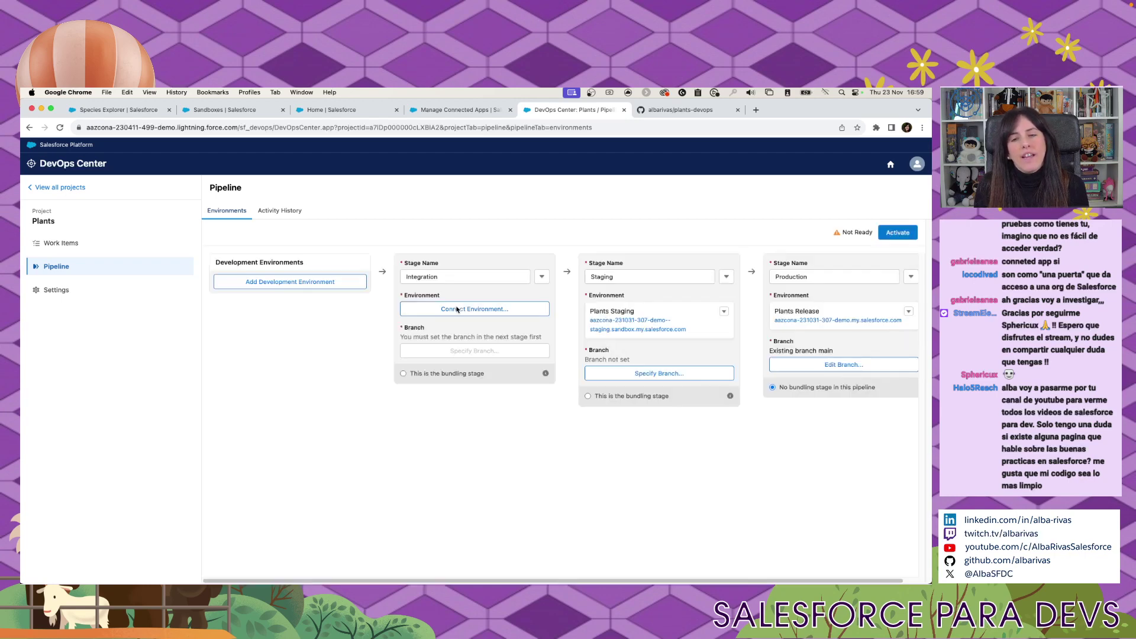
click(457, 309)
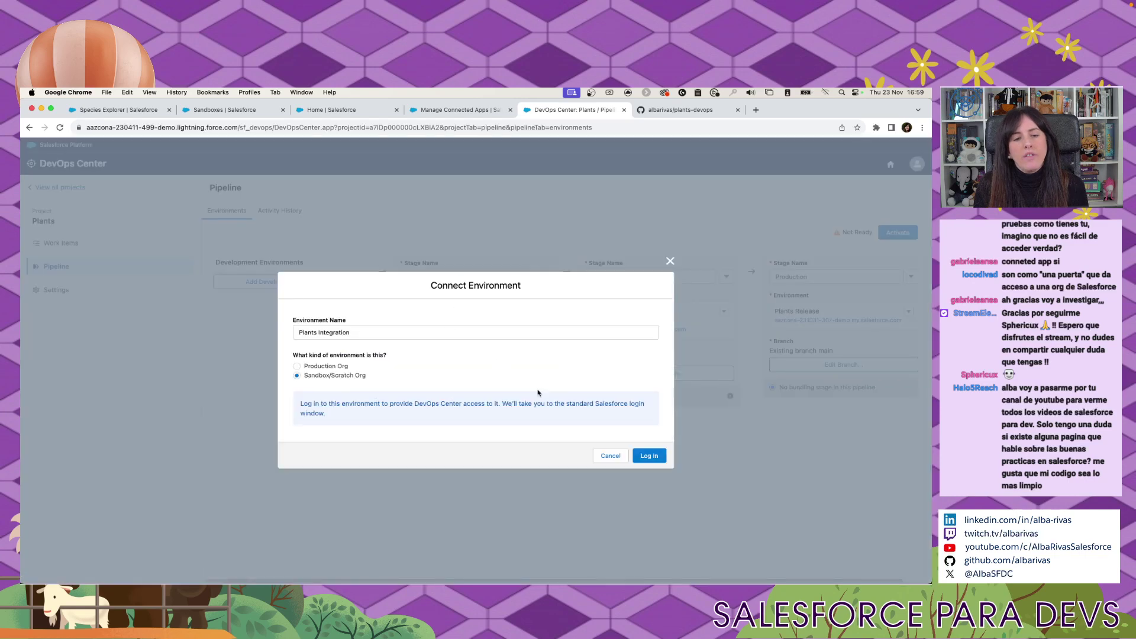
click(647, 456)
Log in to the integration sandbox with the pasted org username and the account password.
click(209, 112)
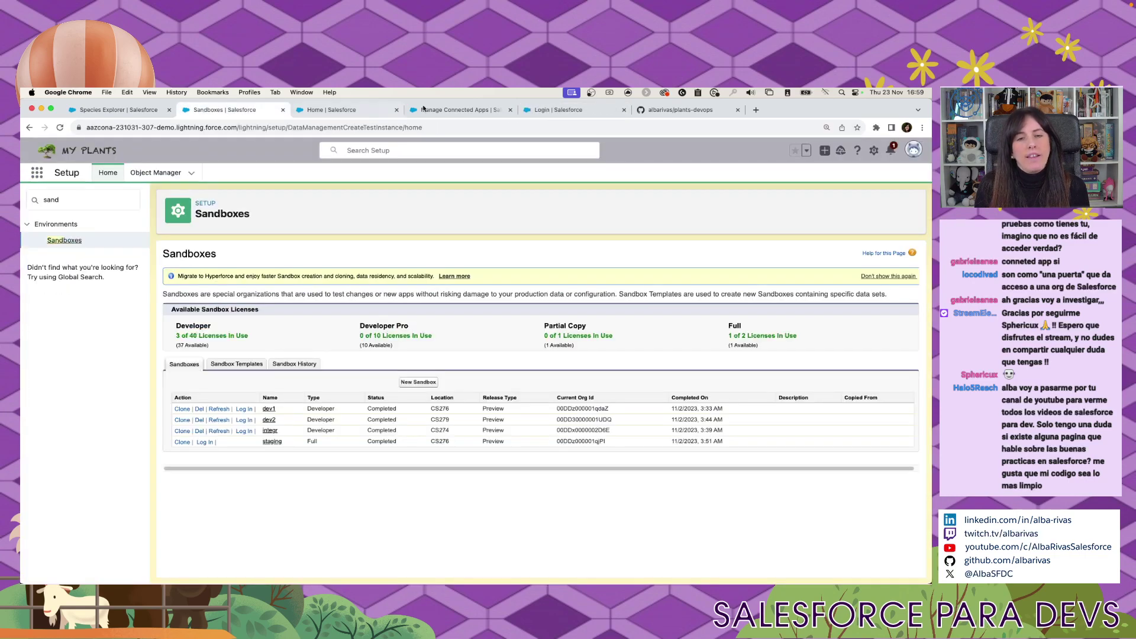
click(553, 110)
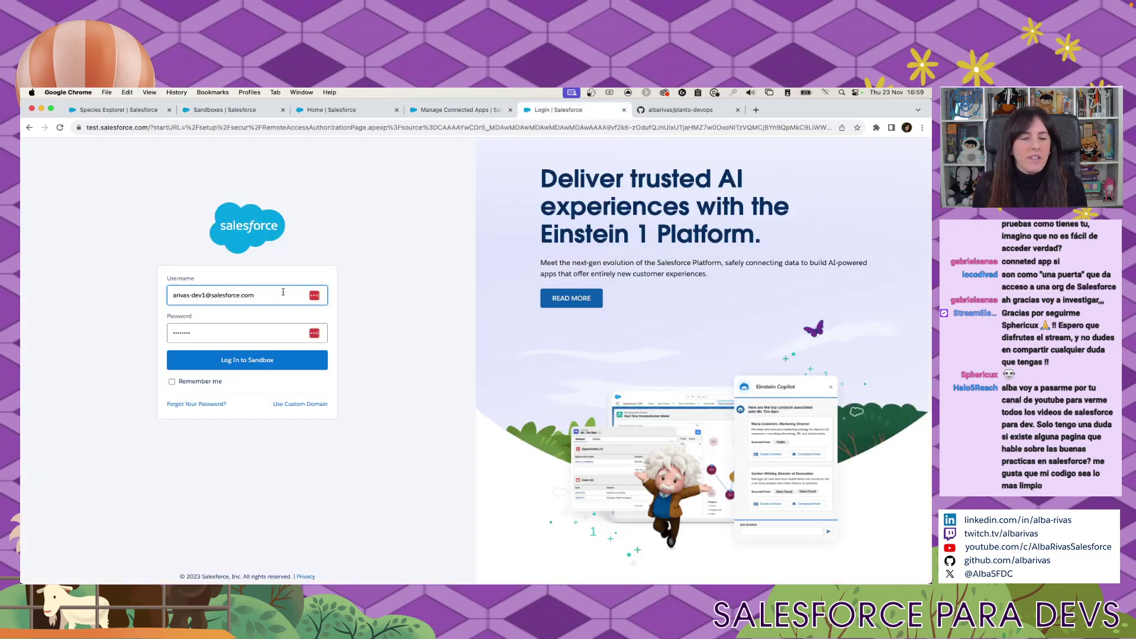
key(super+a)
key(super+v)
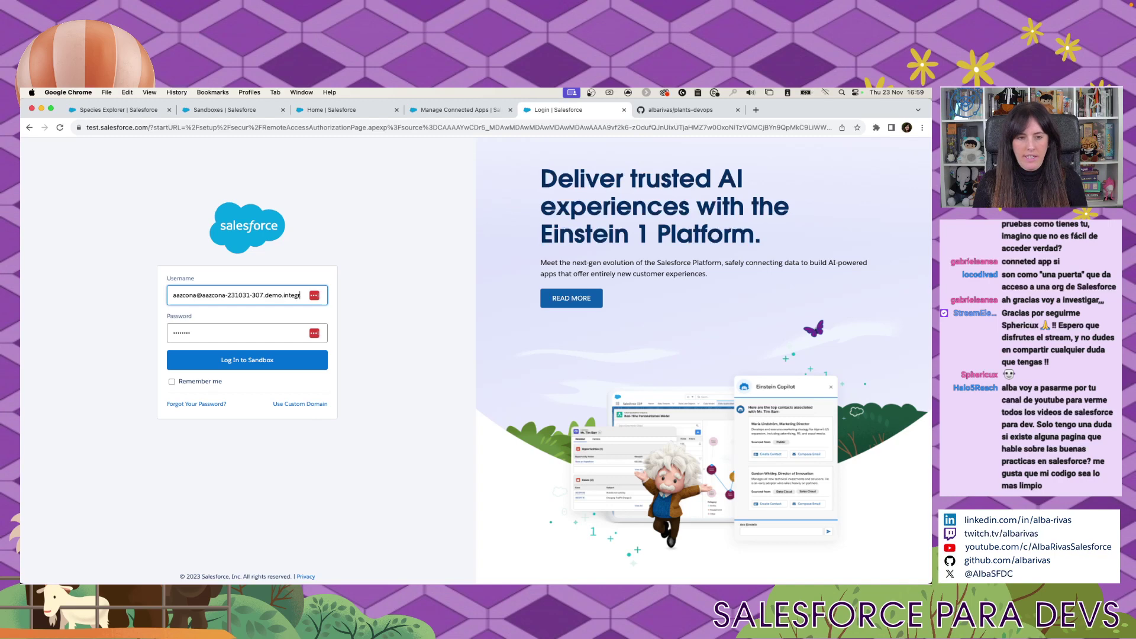
key(Tab)
text(****)
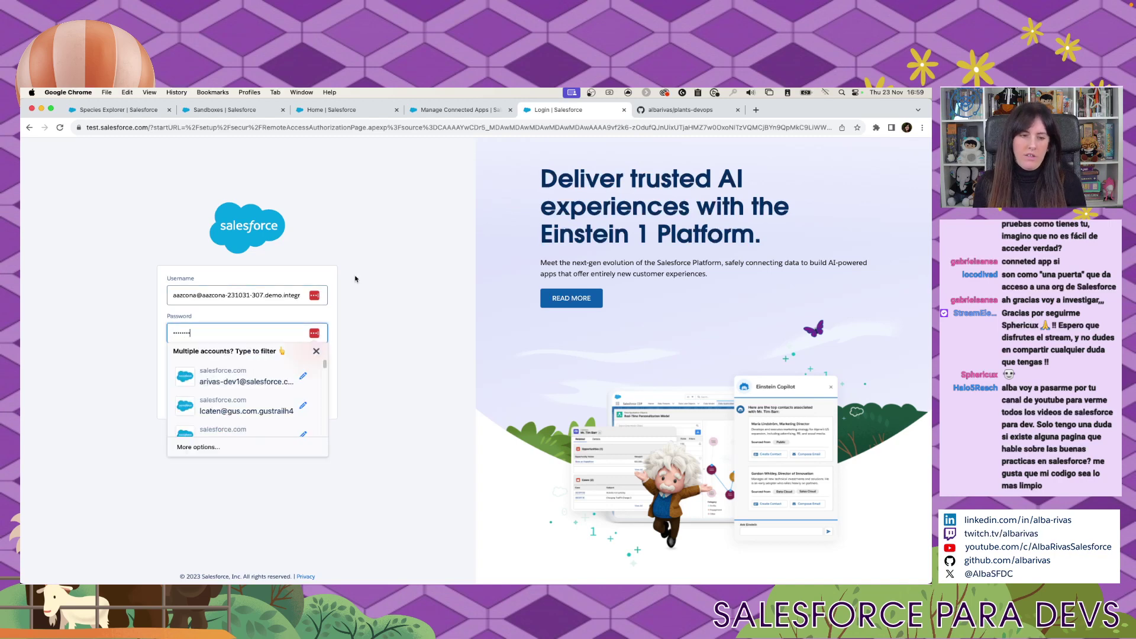
click(324, 362)
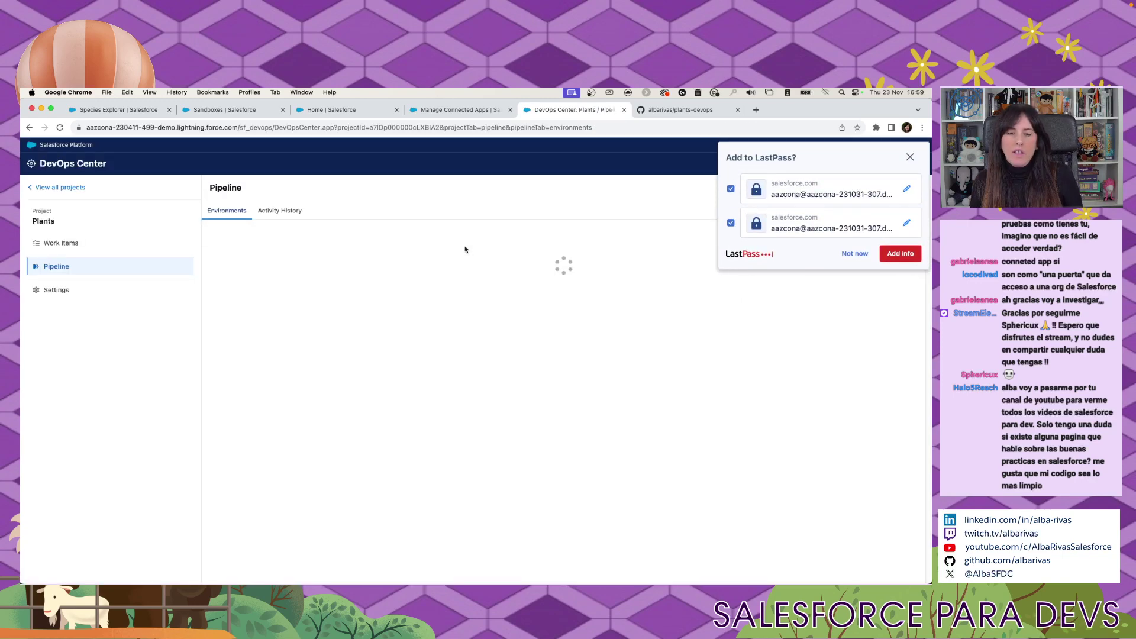
click(854, 253)
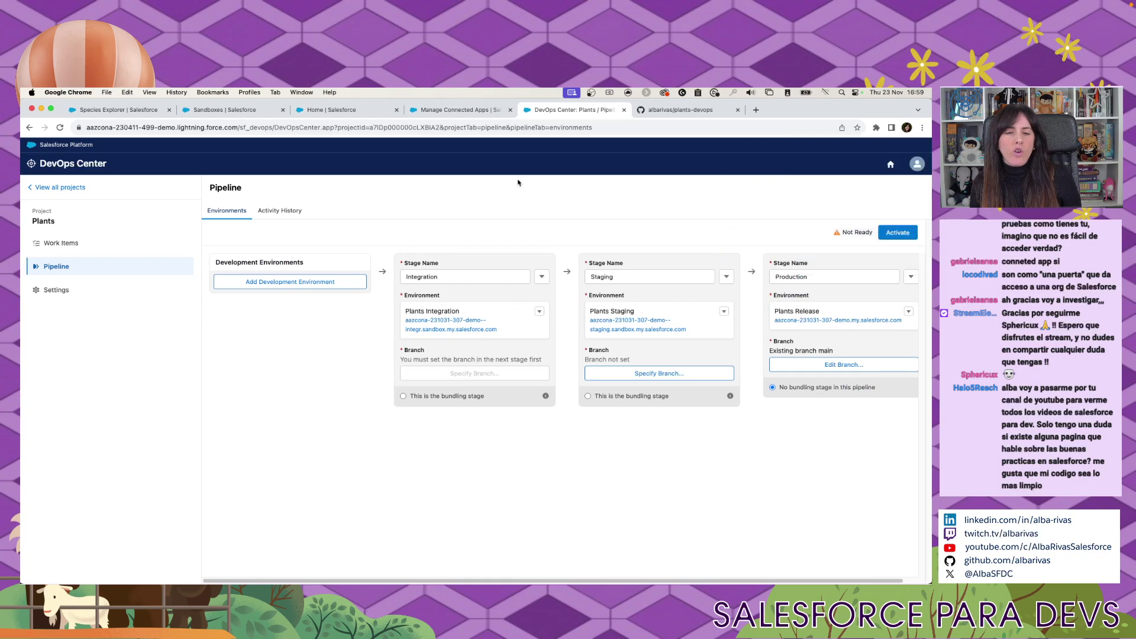
Add a development environment named plants-dev1, avoiding the already-used name, and proceed to its sandbox login.
click(225, 110)
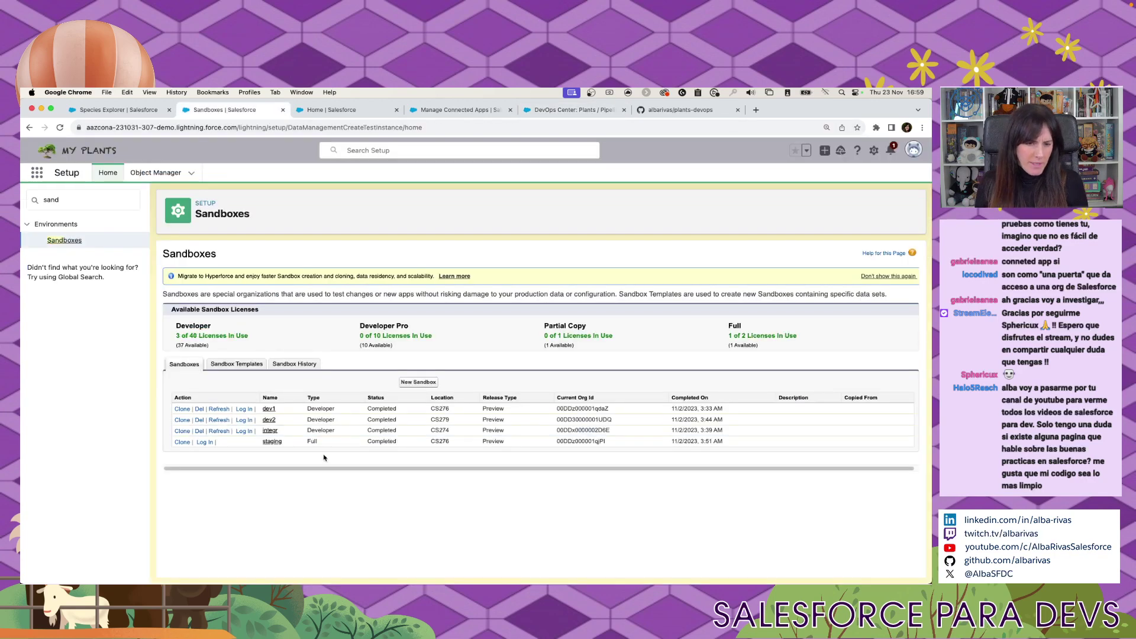
click(572, 110)
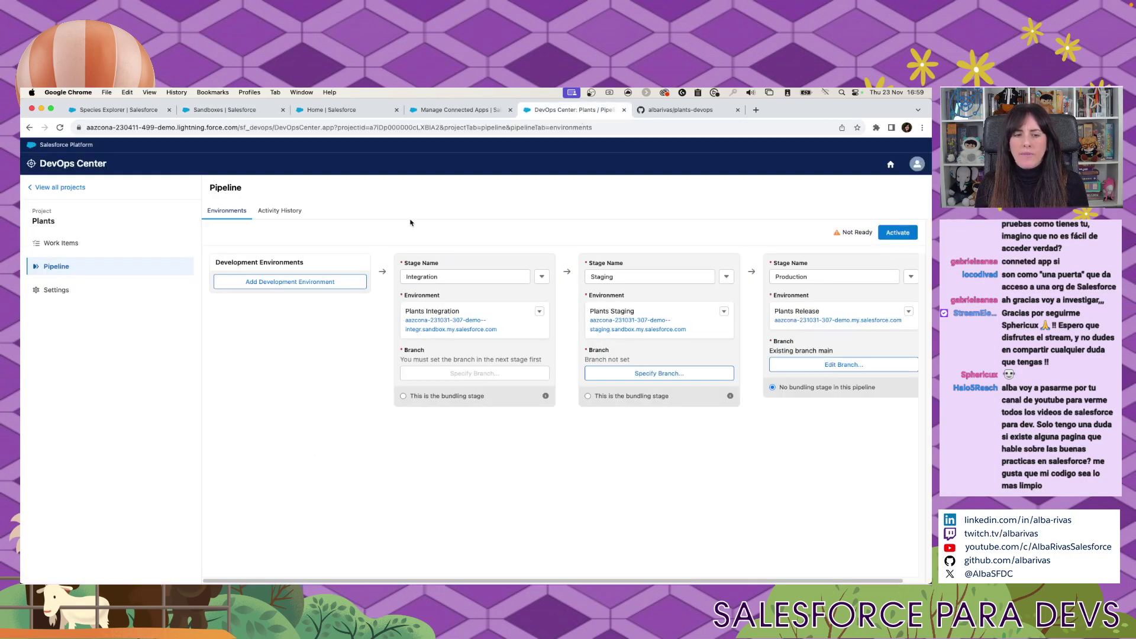
click(296, 282)
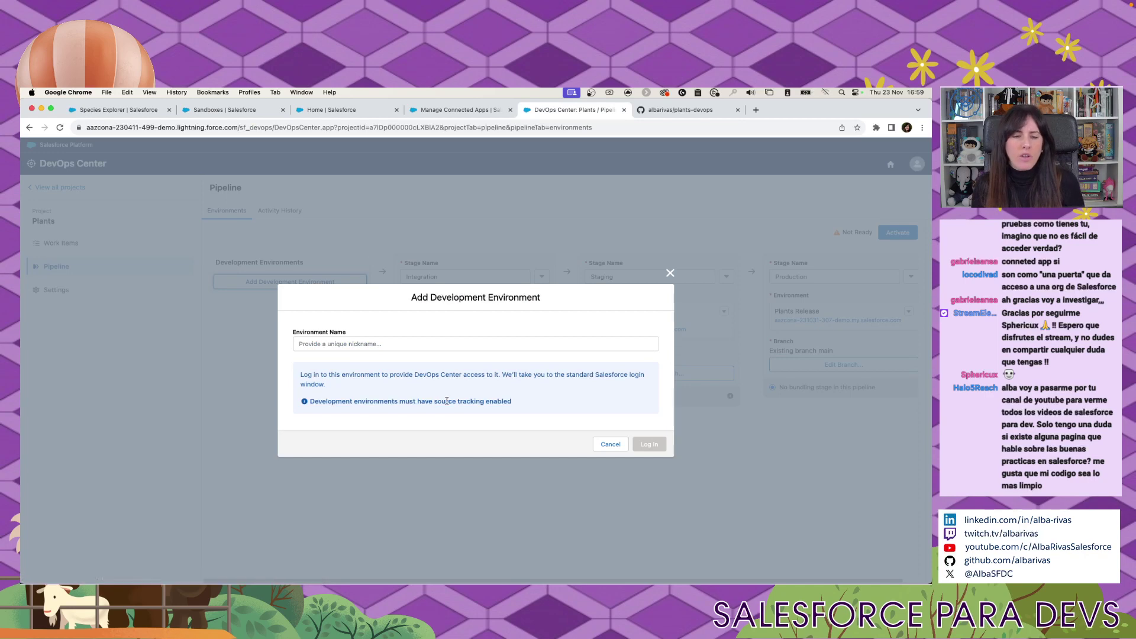
click(427, 346)
text(da)
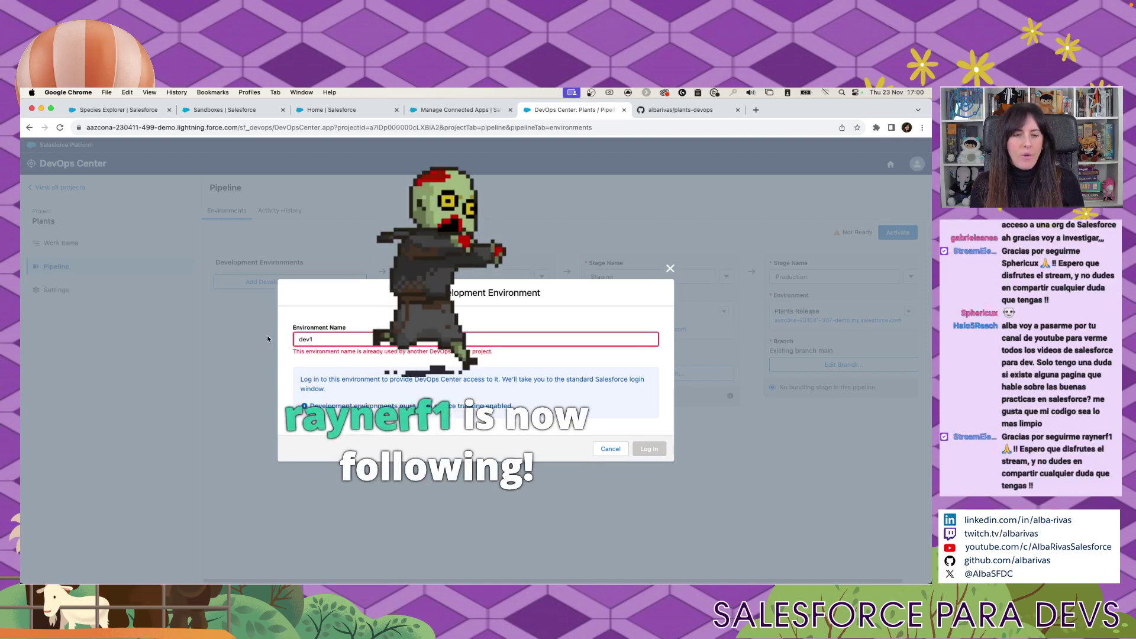
drag(341, 351, 521, 357)
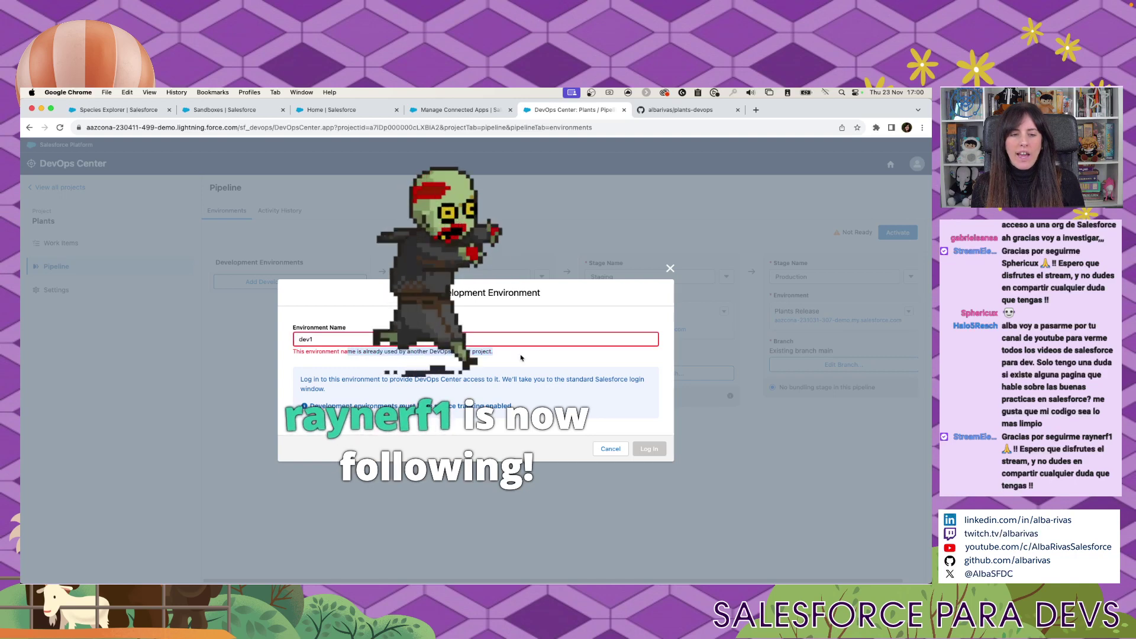
click(518, 335)
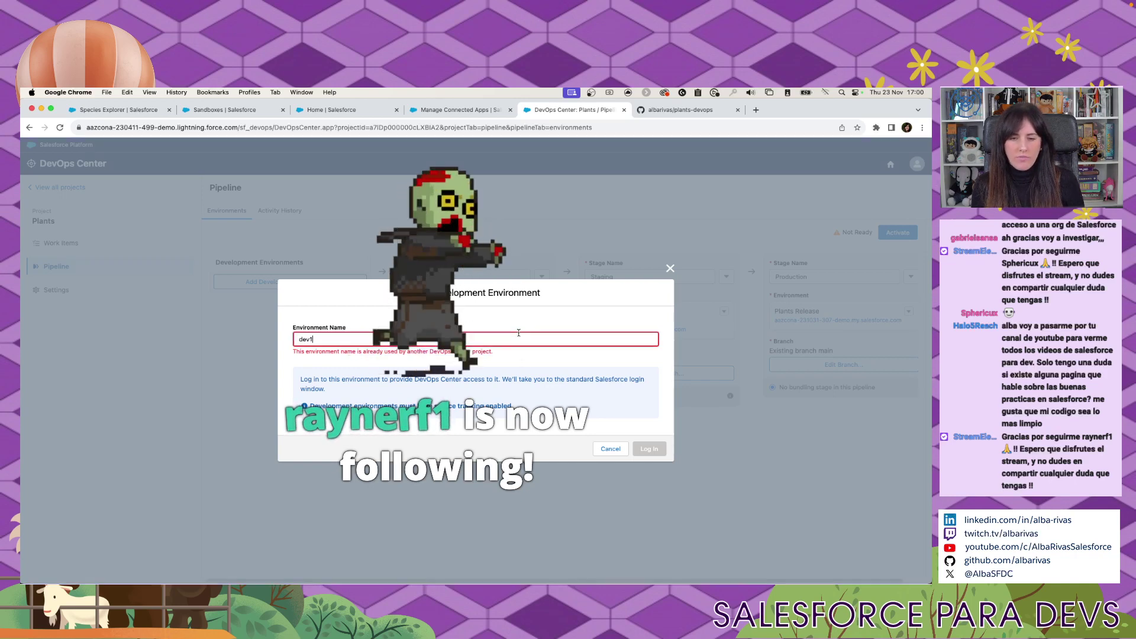
key(super+Left)
text(plants-)
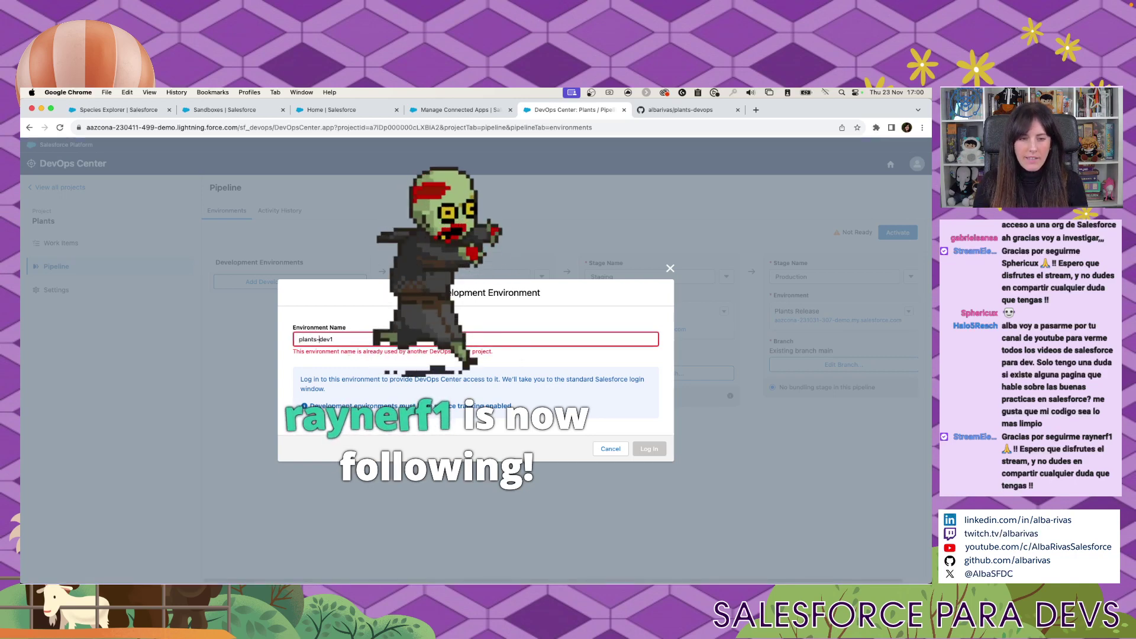
click(642, 447)
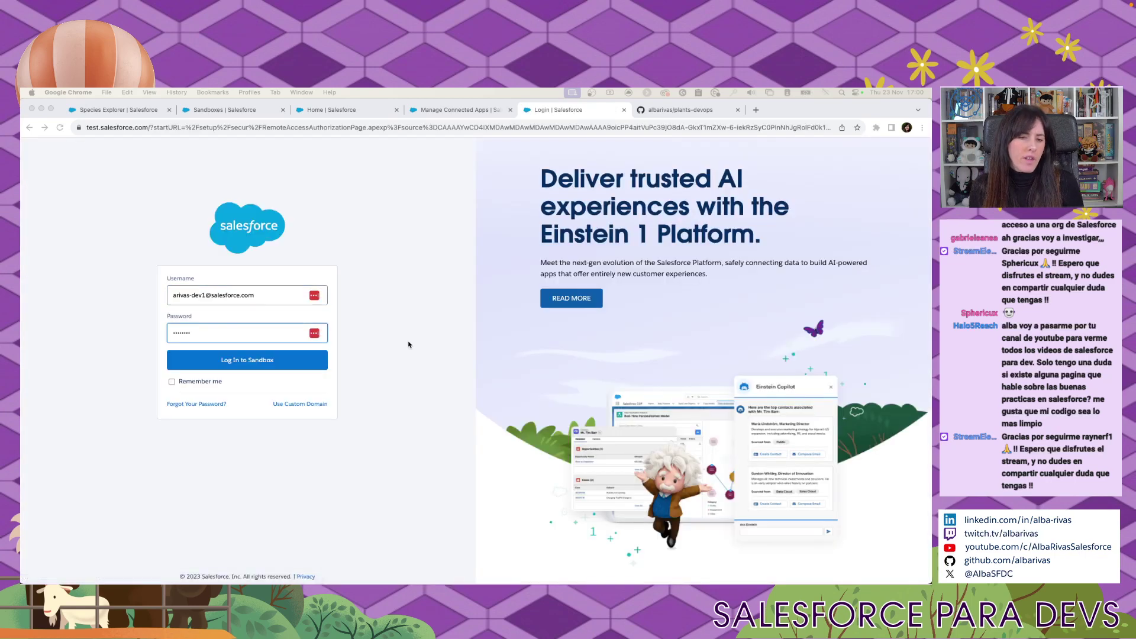
Log in to the dev1 sandbox with the org username plus '.dev1' and the account password.
click(280, 297)
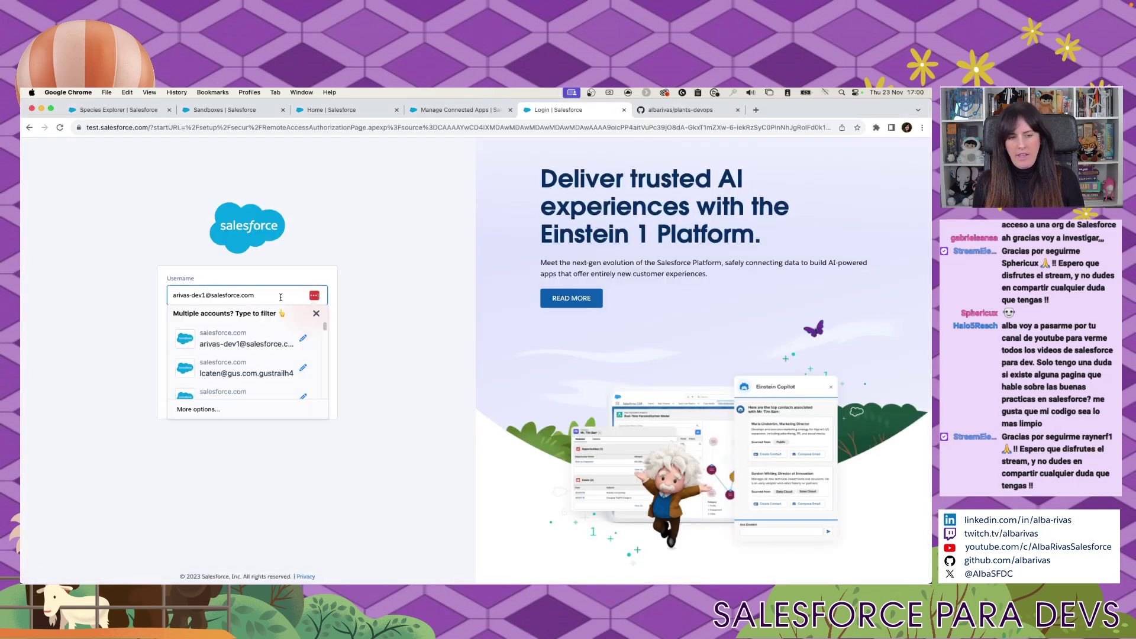
key(super+a)
key(super+v)
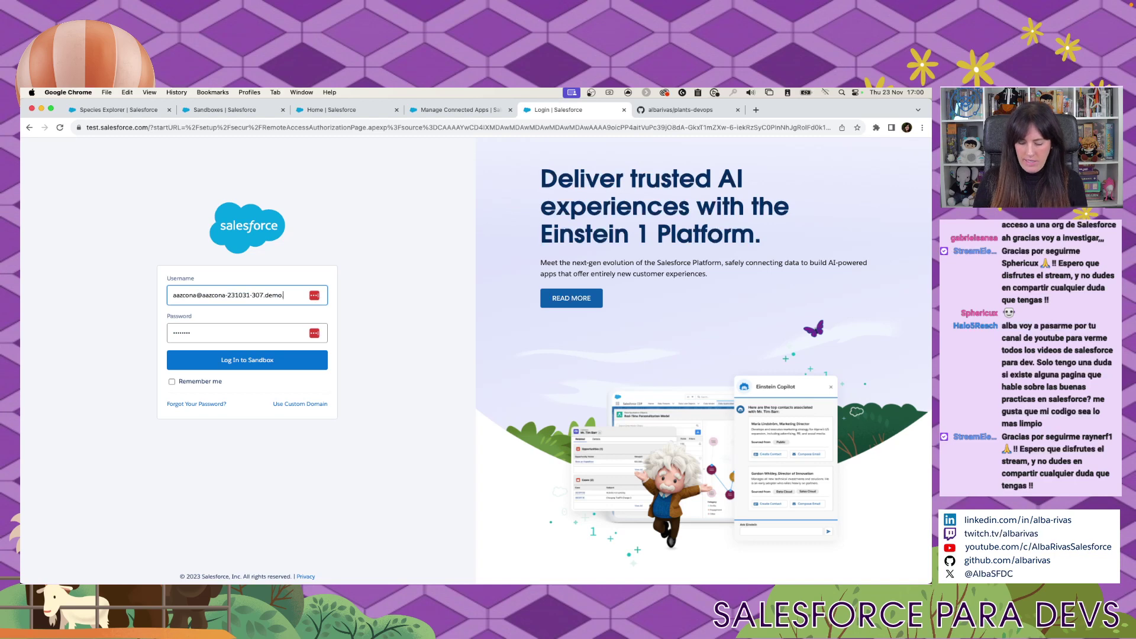
text(.dev1)
click(278, 327)
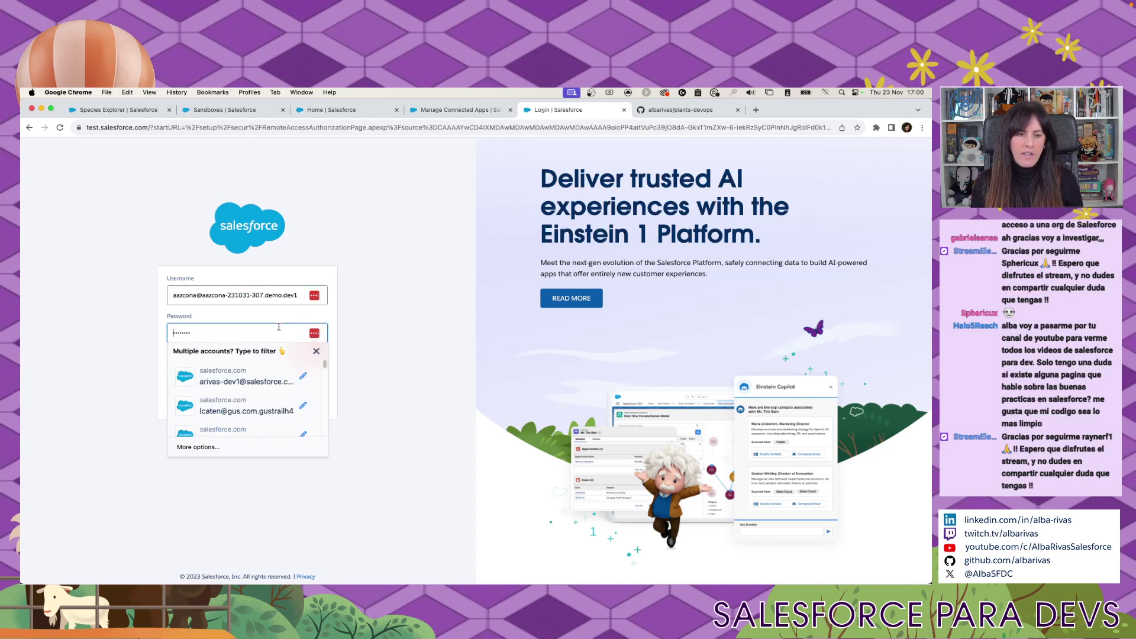
key(super+a)
text(•••)
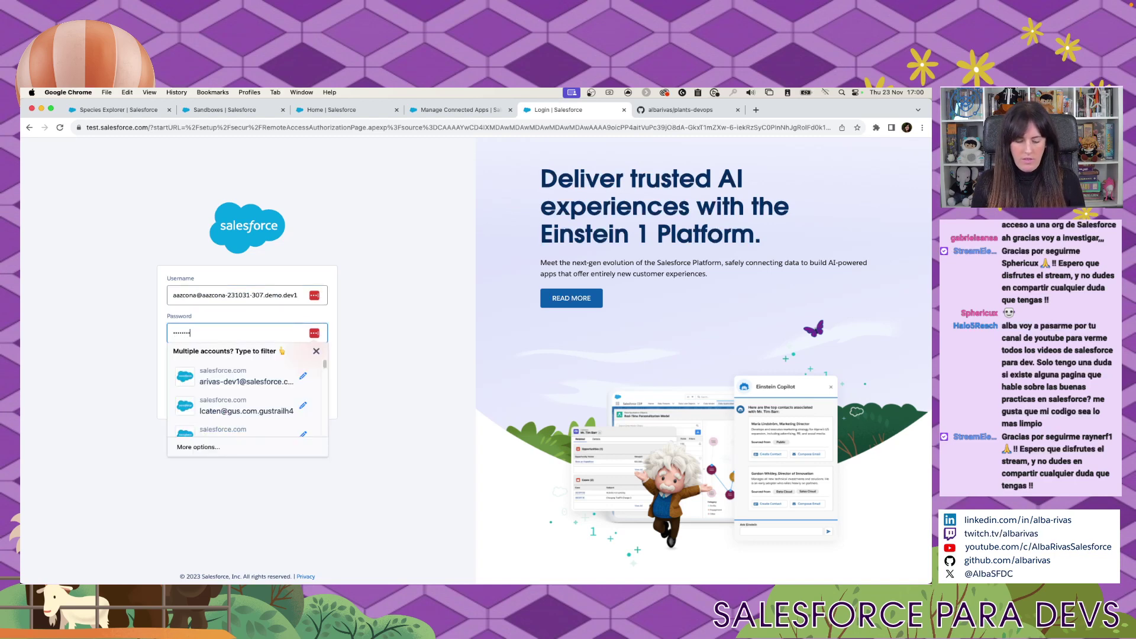
click(411, 328)
click(266, 360)
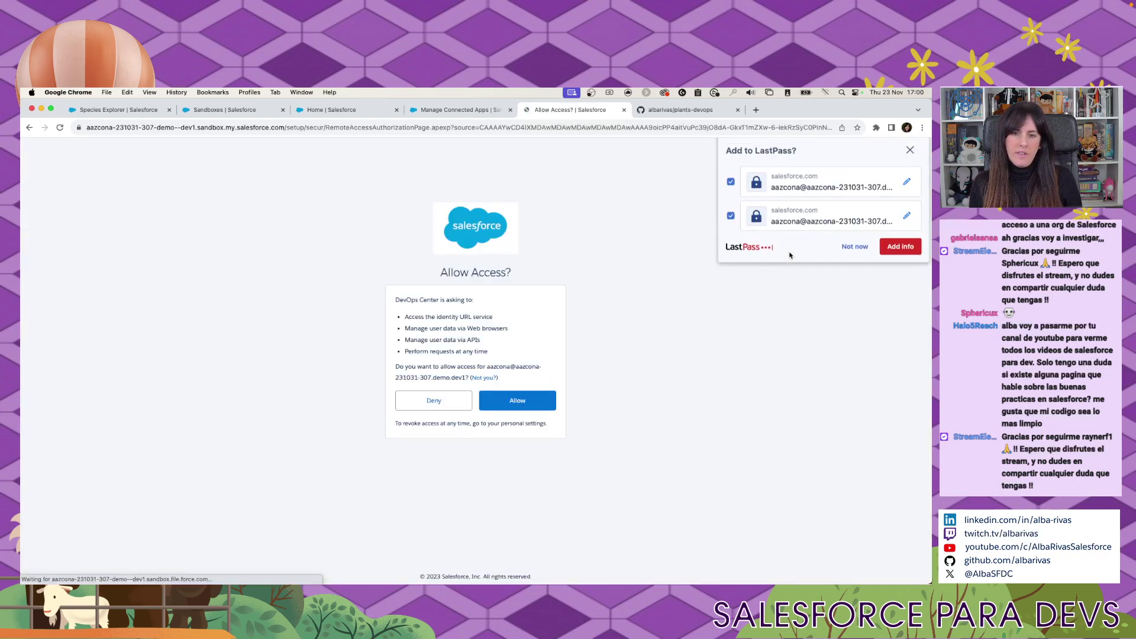
Allow DevOps Center access to the dev1 sandbox and return to the Plants pipeline.
click(517, 400)
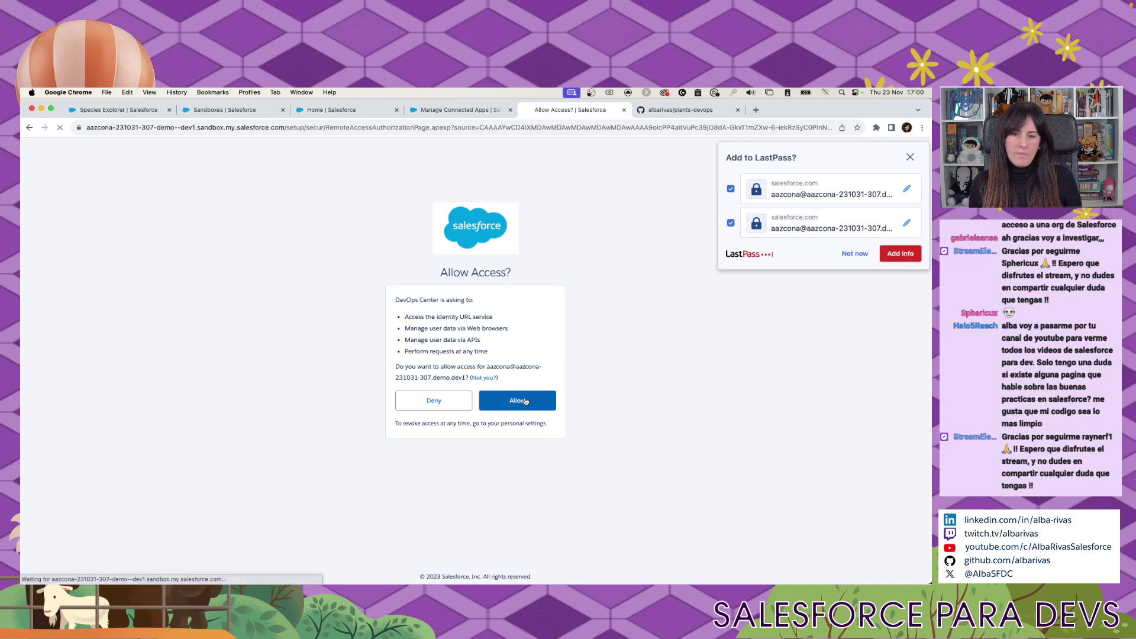
click(431, 111)
click(331, 110)
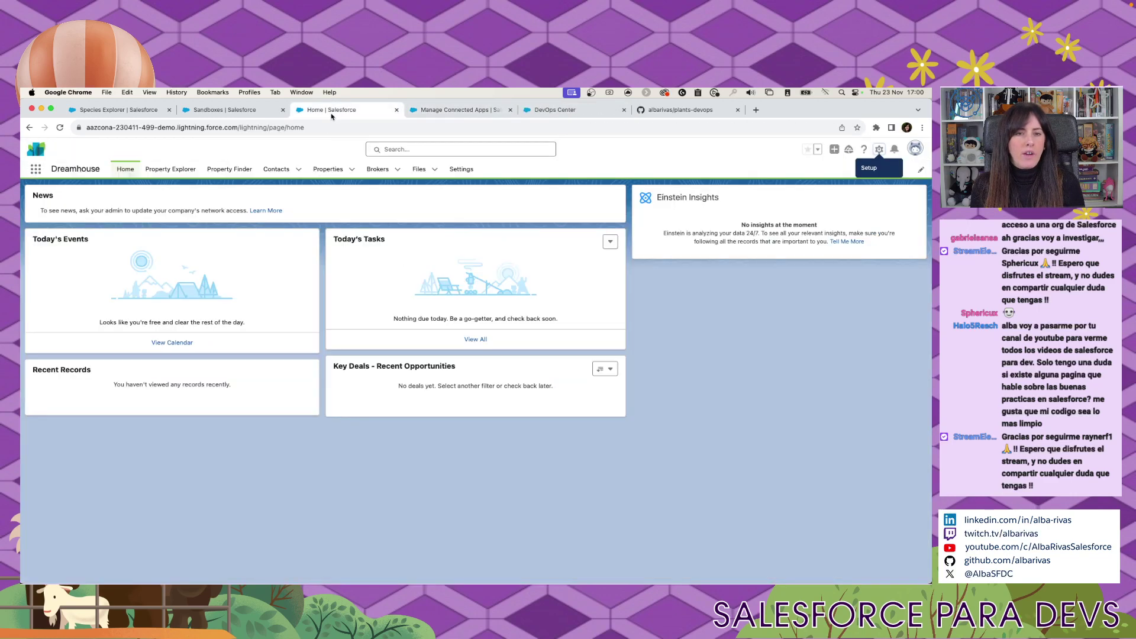
click(225, 110)
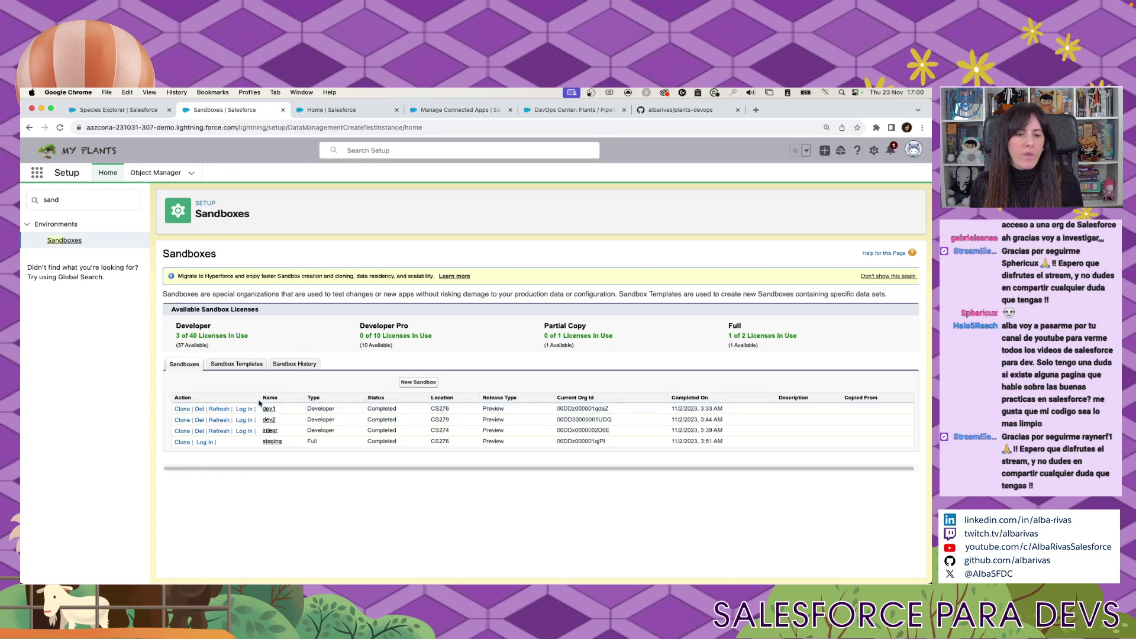
click(565, 111)
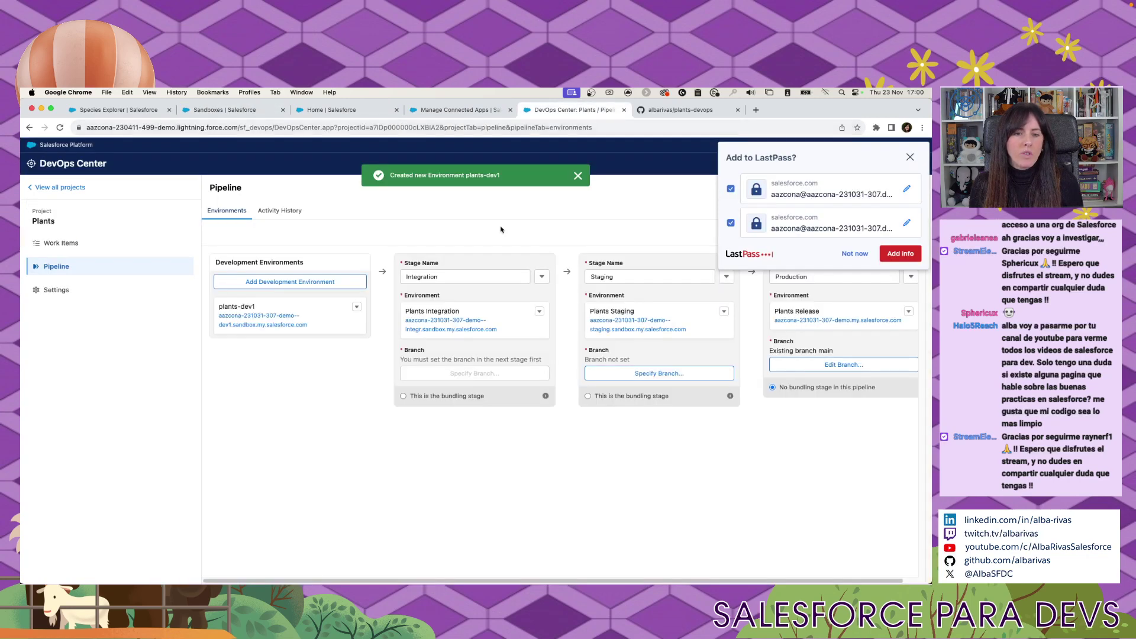
Add development environment plants-dev2, noting the source tracking requirement, and proceed to its sandbox login.
click(293, 282)
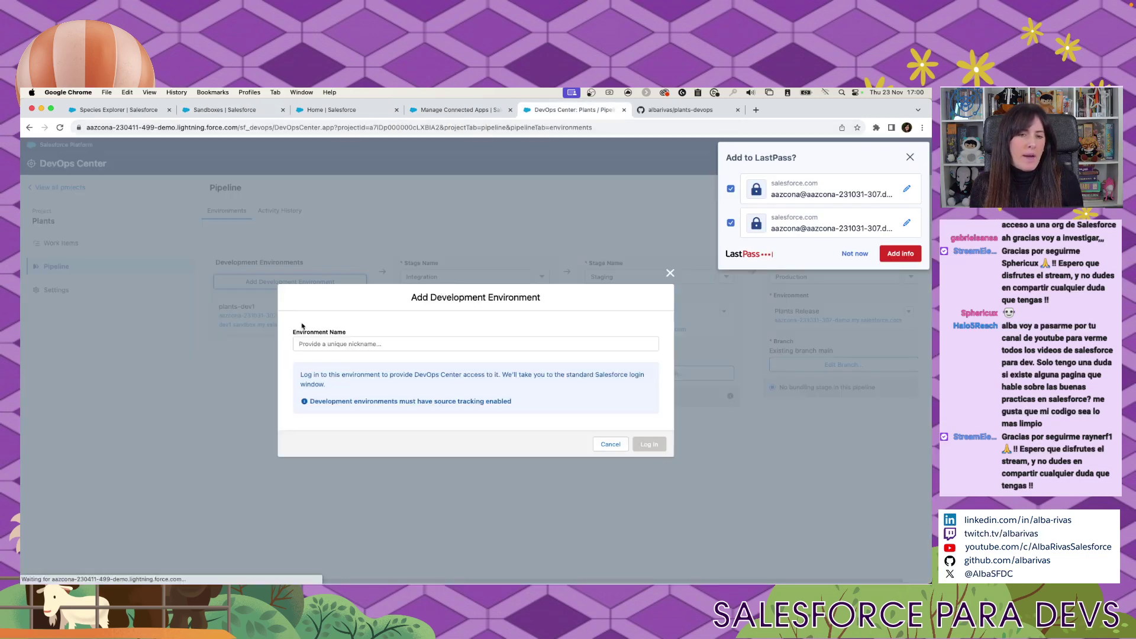
click(418, 346)
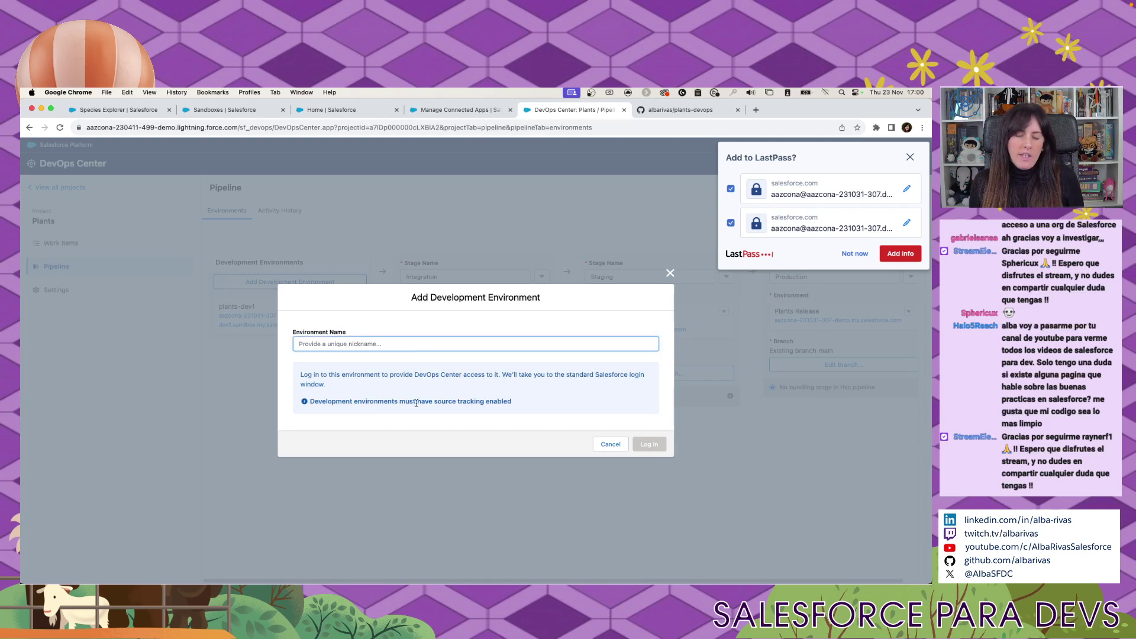
drag(321, 402, 510, 399)
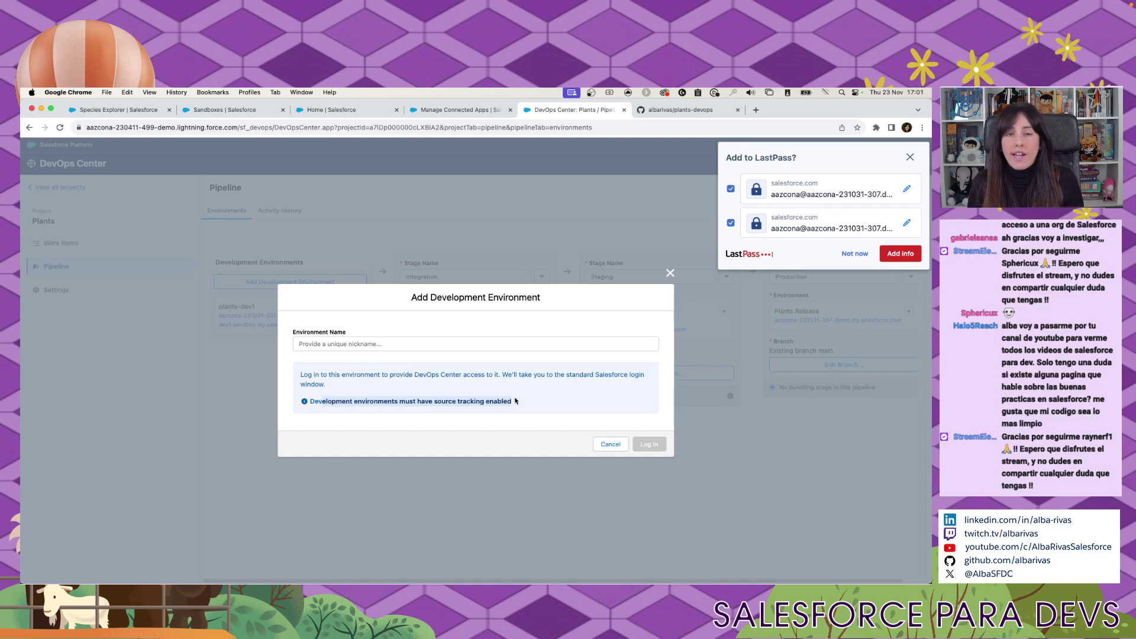
click(515, 344)
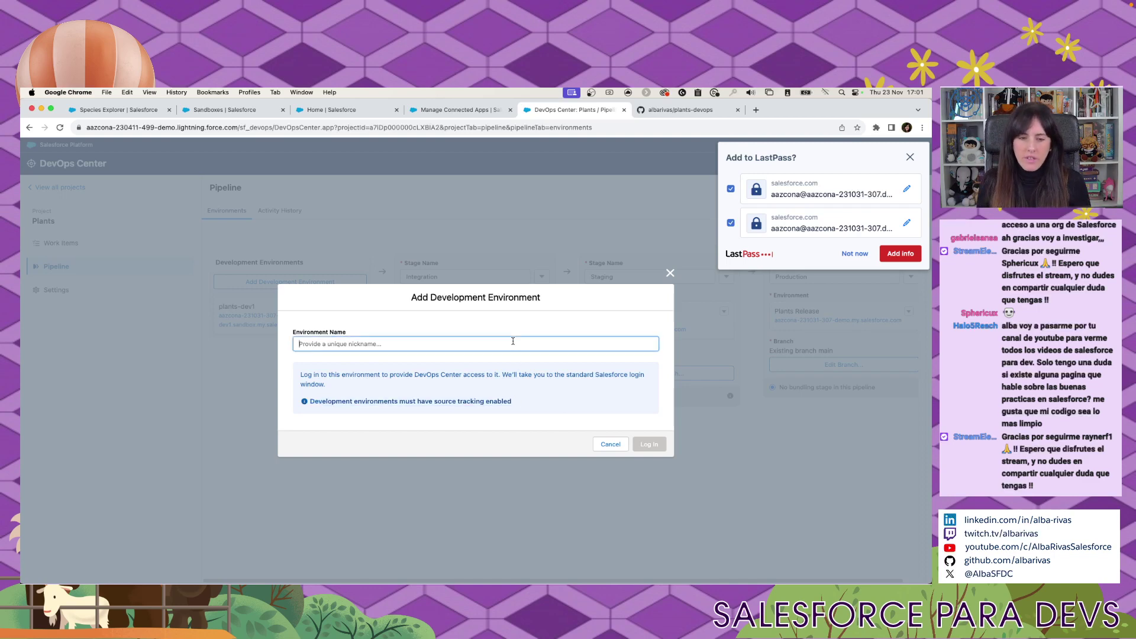
text(plants-dev2)
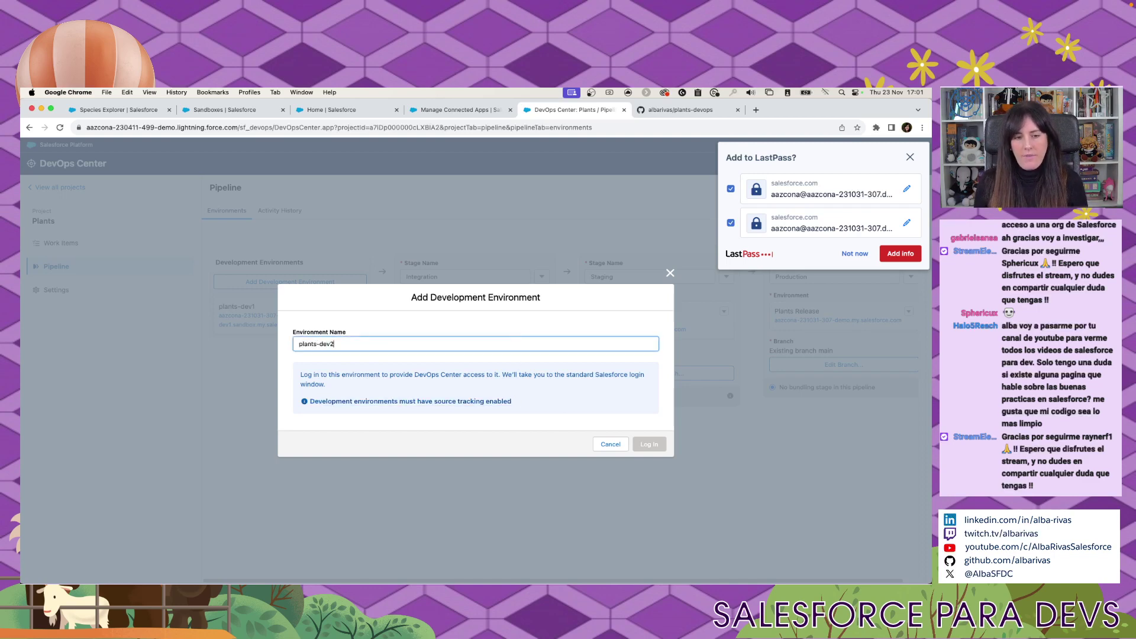
click(649, 443)
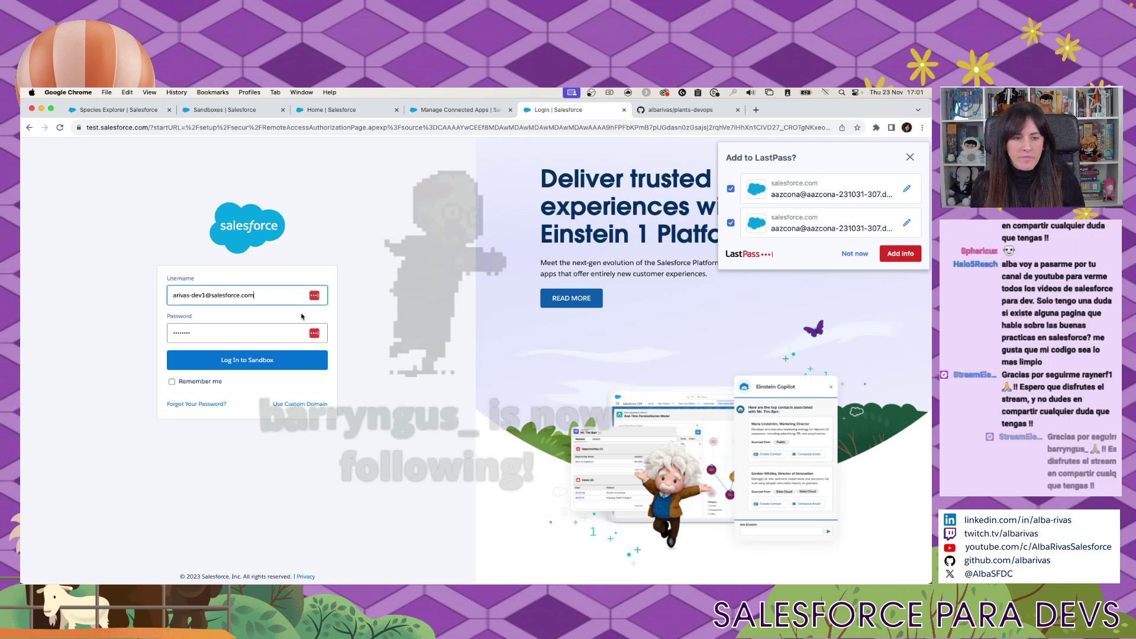
Log in to the dev2 sandbox using the pasted username, saved credentials and the account password.
click(314, 299)
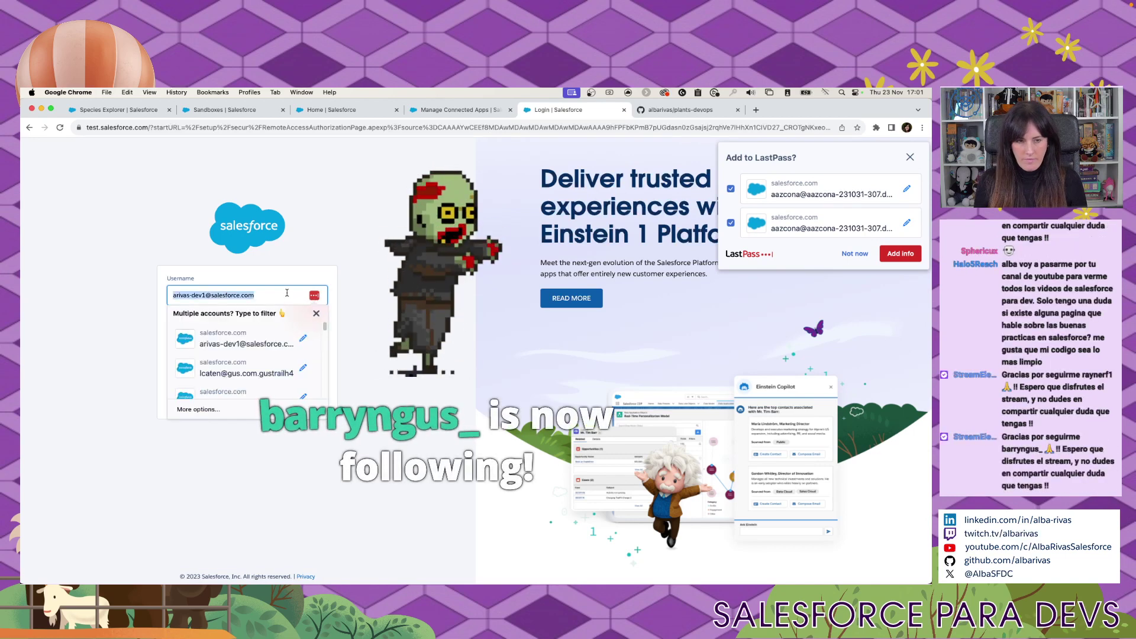
key(super+a)
key(super+v)
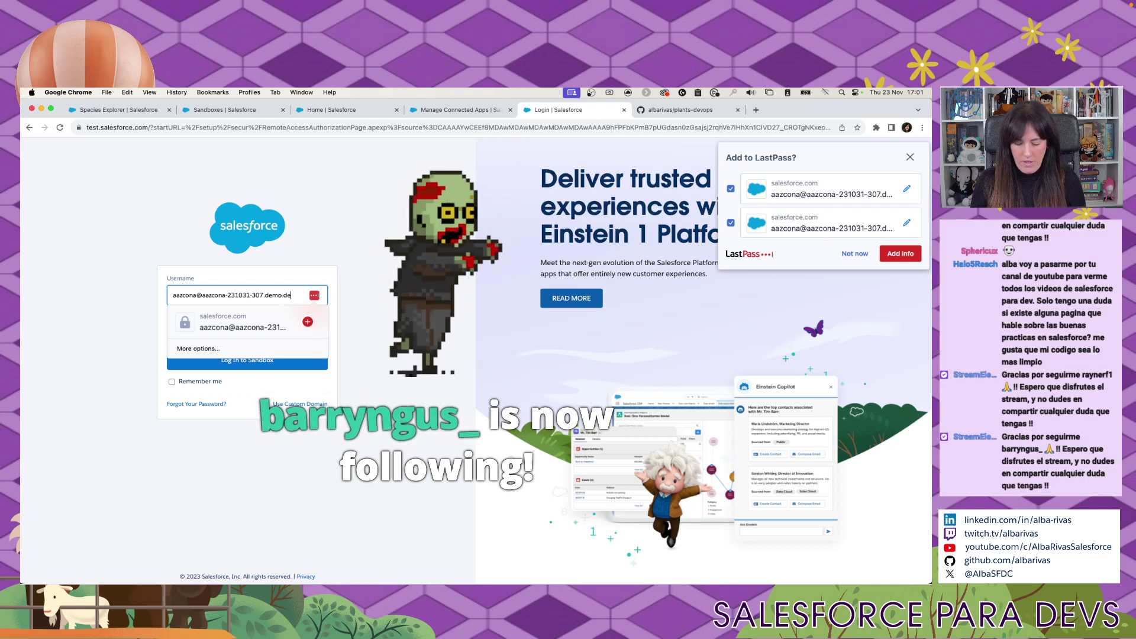
click(322, 317)
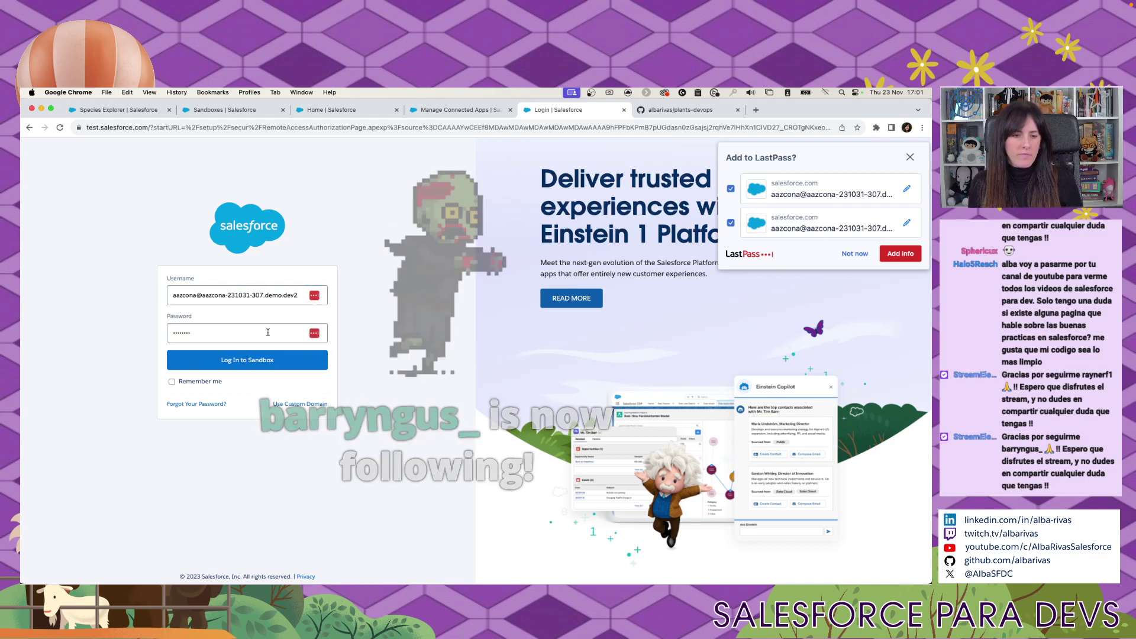
click(314, 332)
key(super+a)
text(•••)
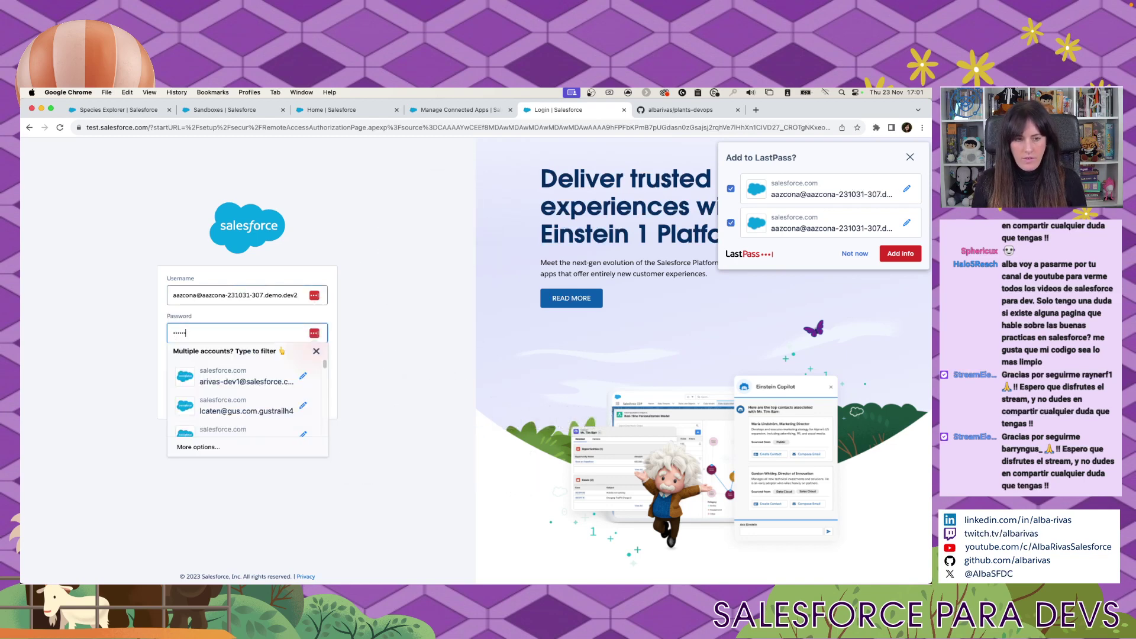
click(354, 353)
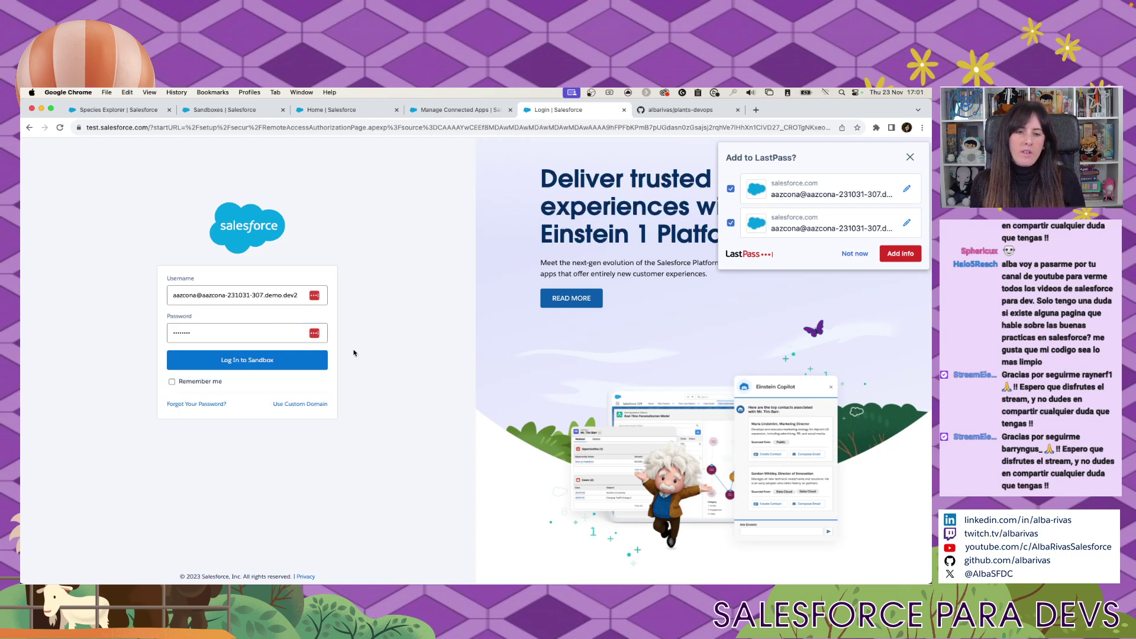
click(275, 367)
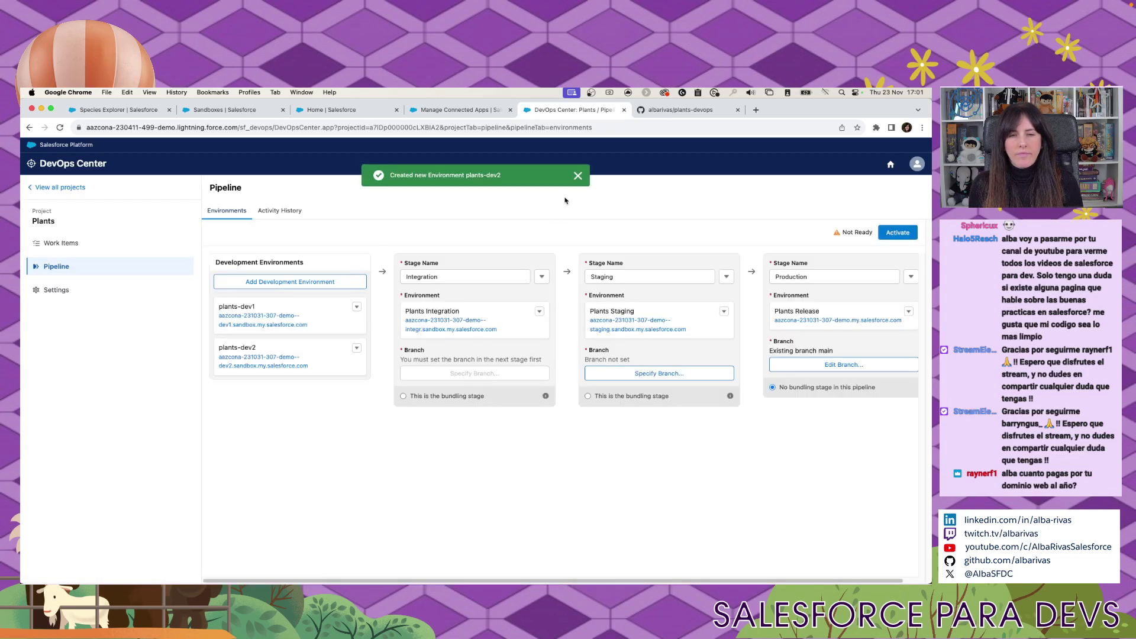
click(577, 176)
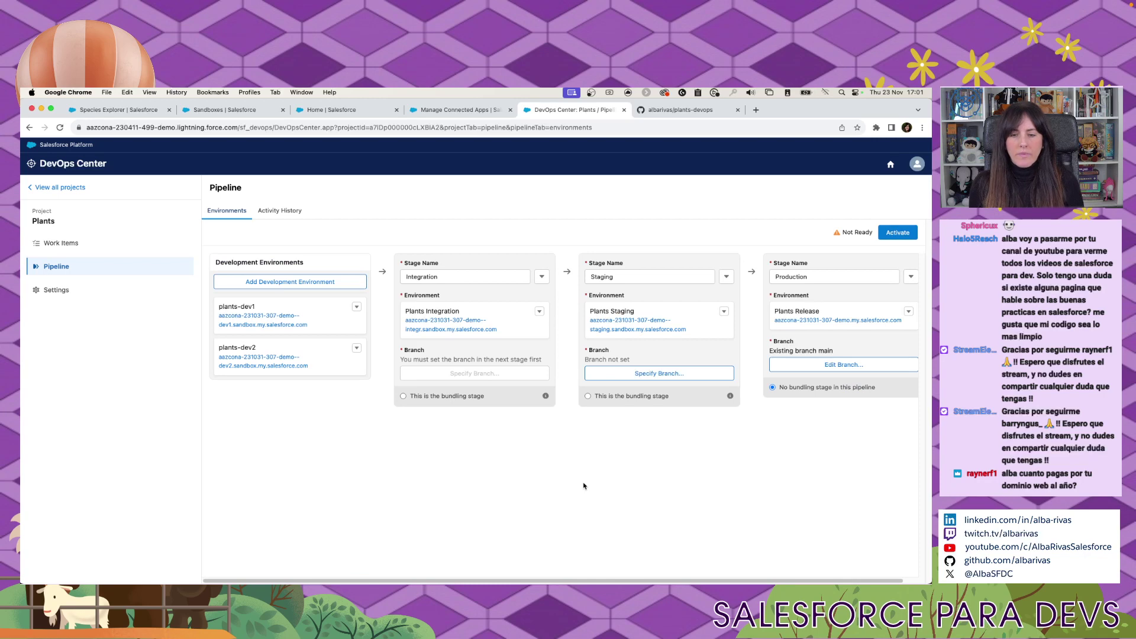
key(ctrl+Right)
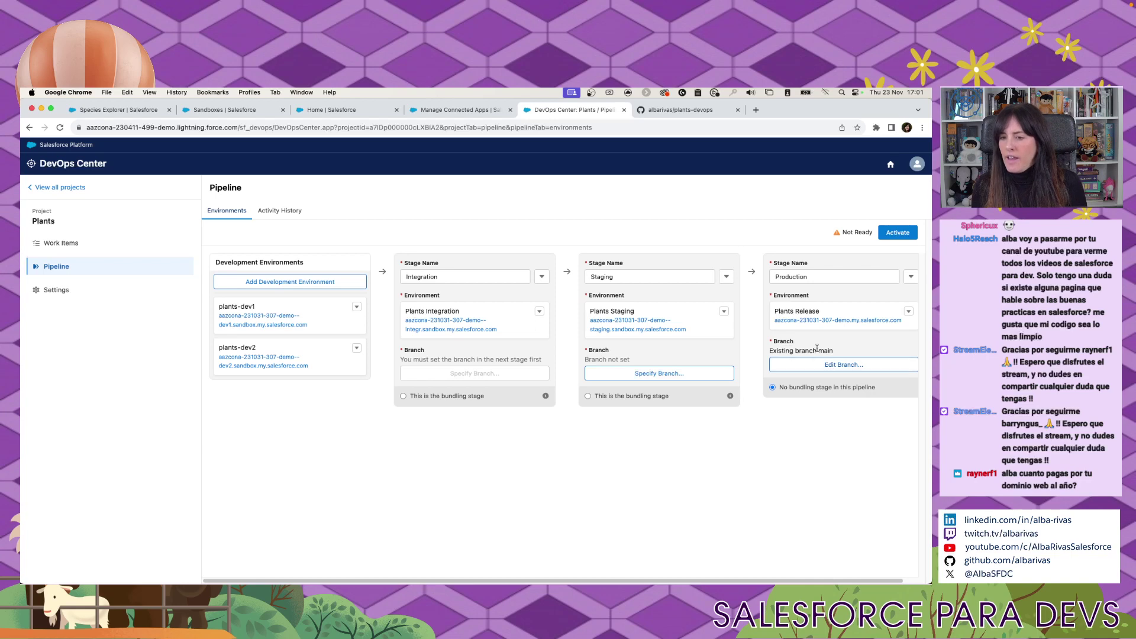
drag(824, 350, 763, 351)
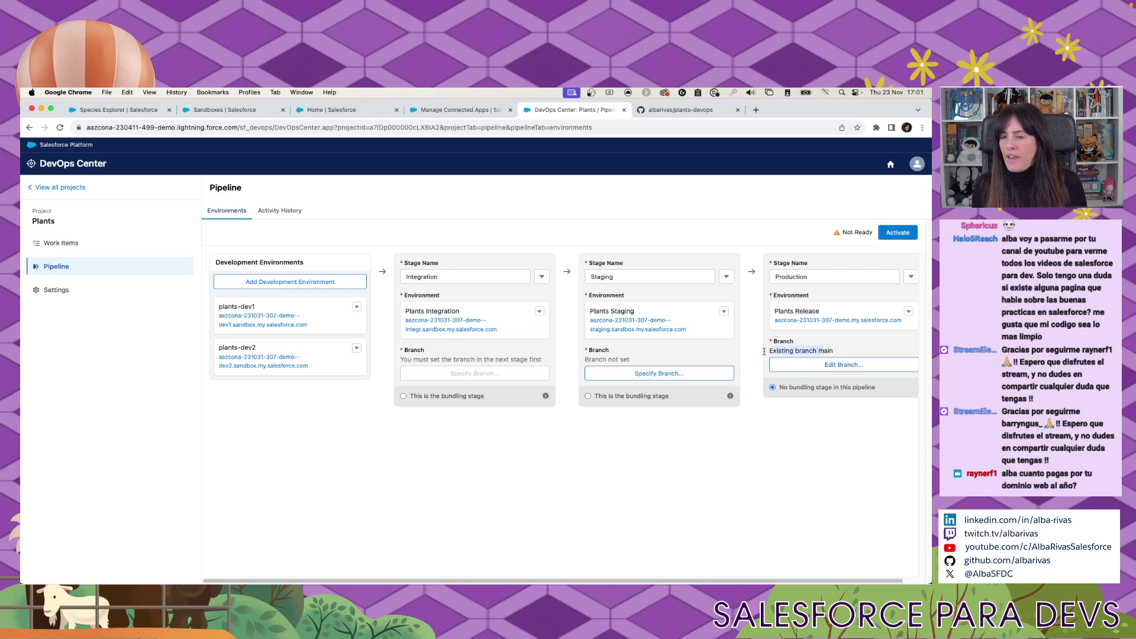
click(843, 364)
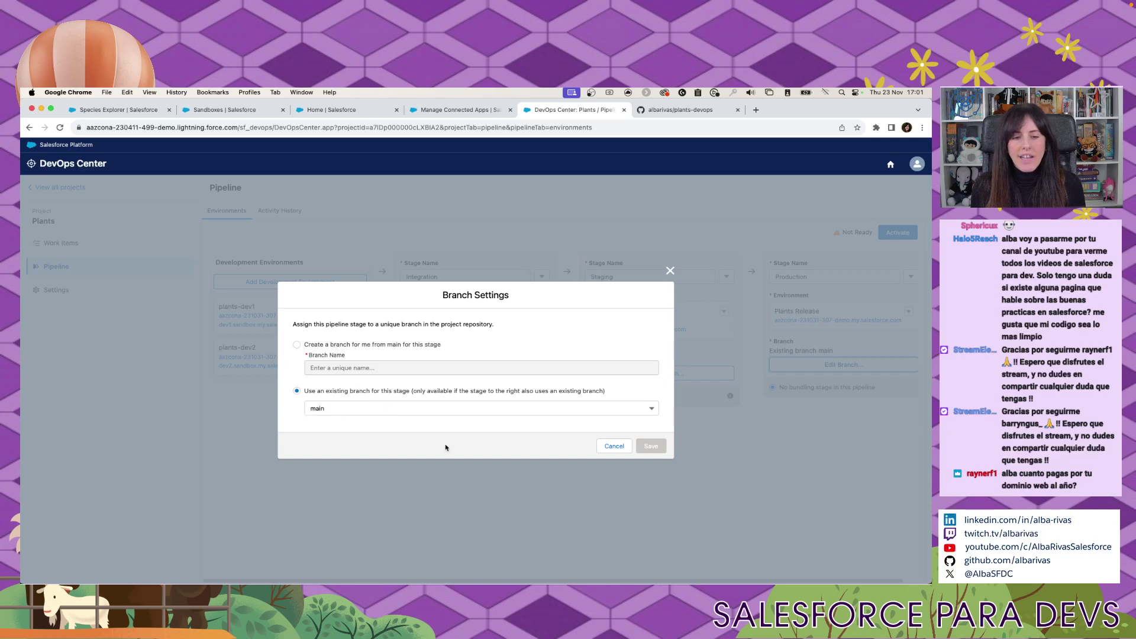
click(464, 408)
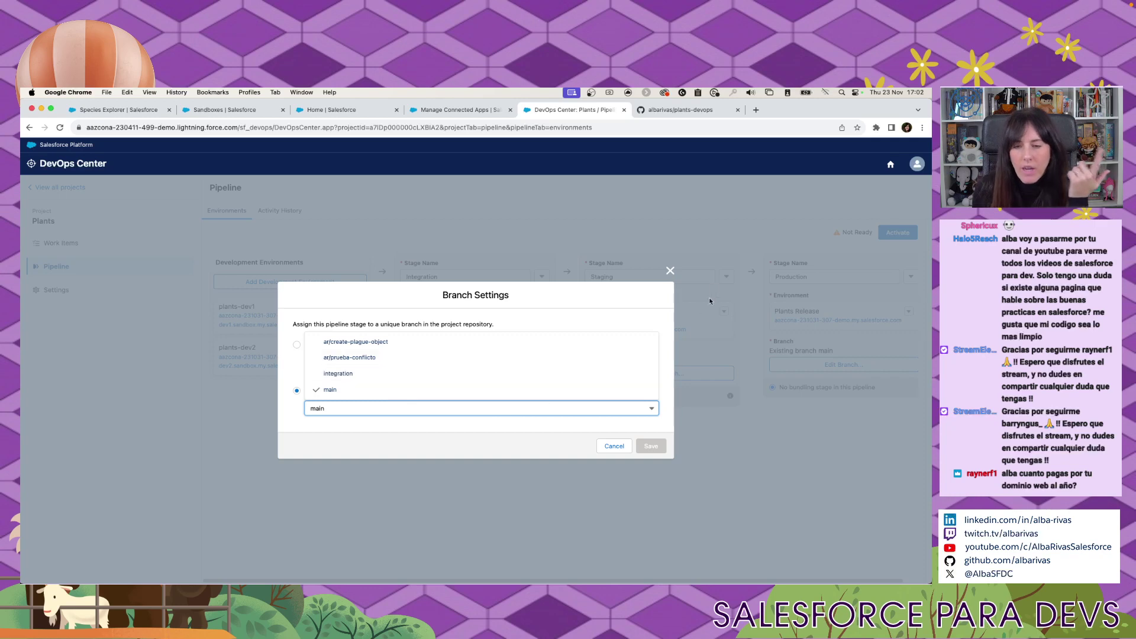
click(670, 272)
drag(769, 350, 838, 352)
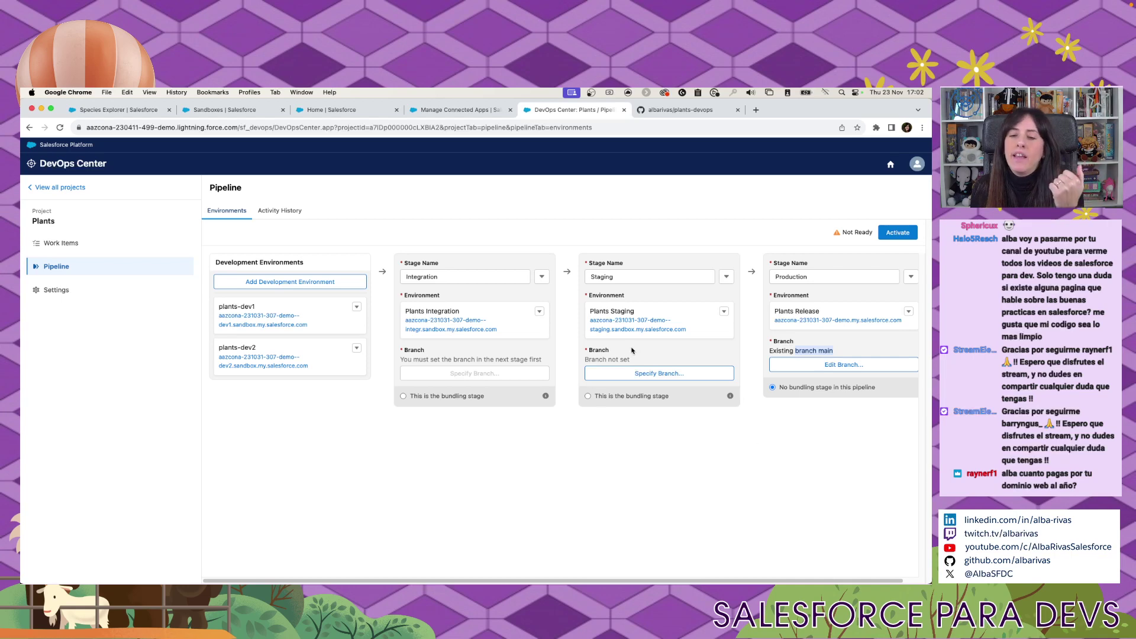
Set the Staging stage to create a new 'staging' branch from main.
click(625, 373)
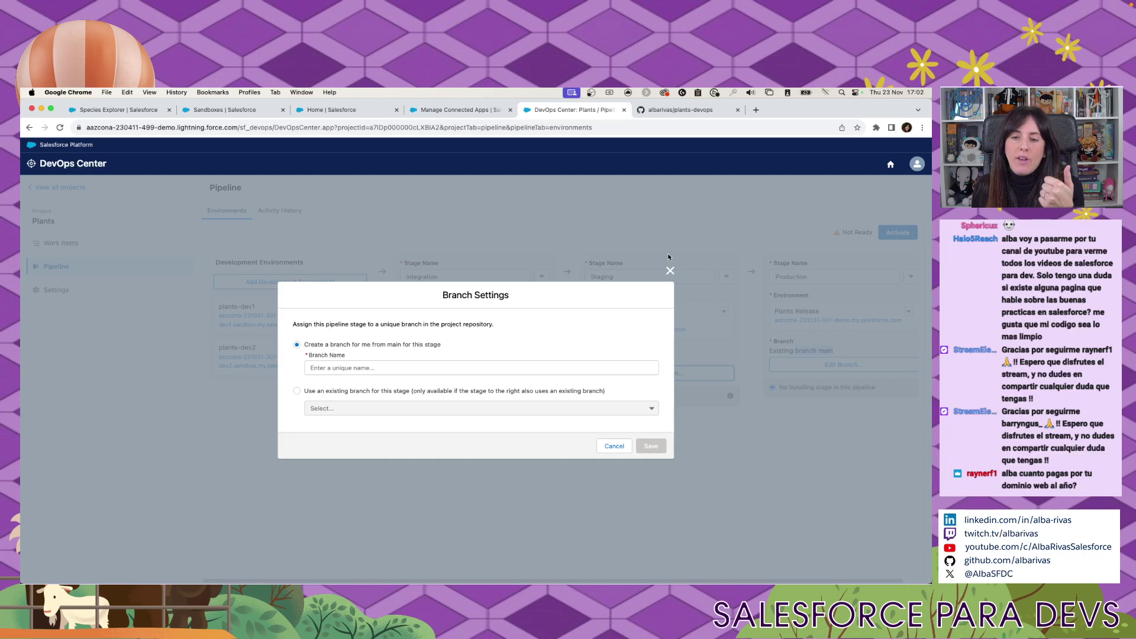
click(297, 391)
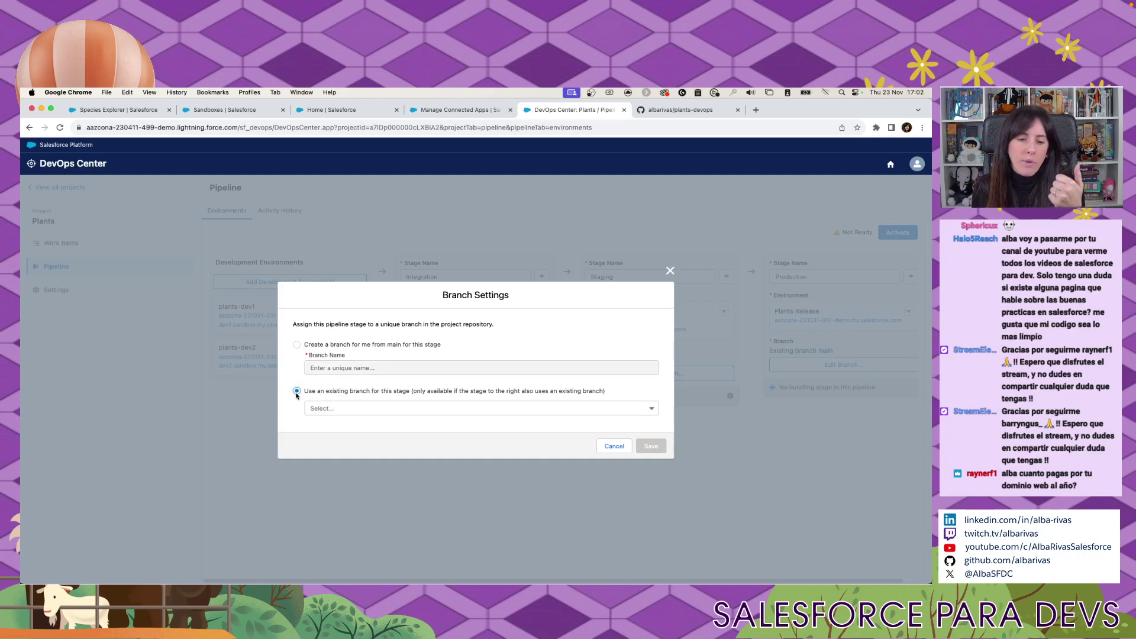
click(349, 412)
click(296, 411)
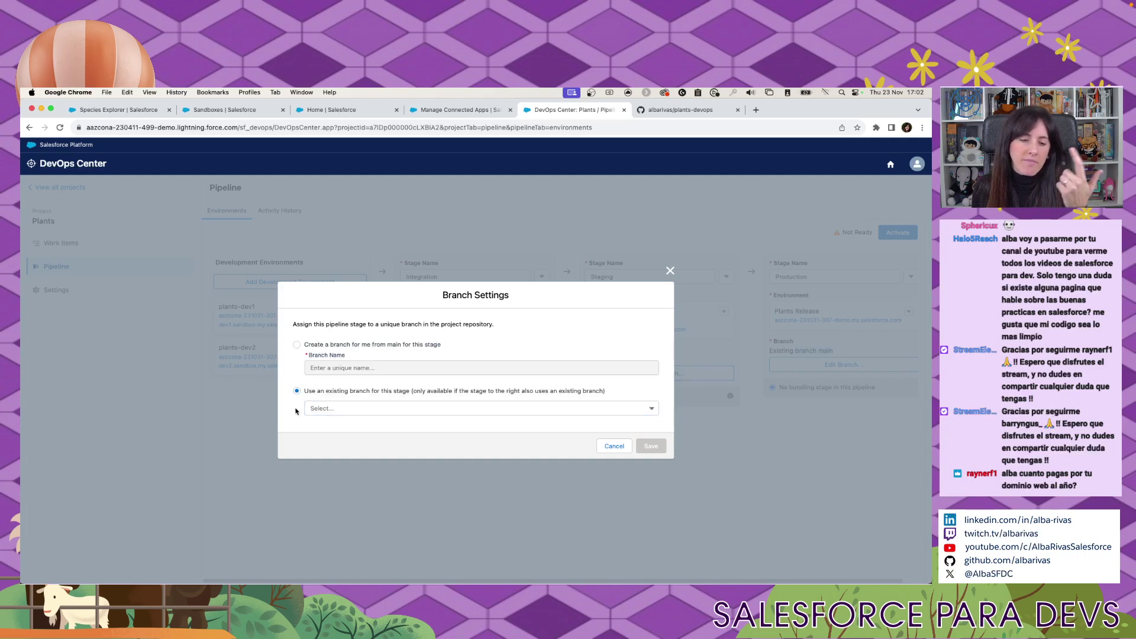
click(297, 344)
click(355, 366)
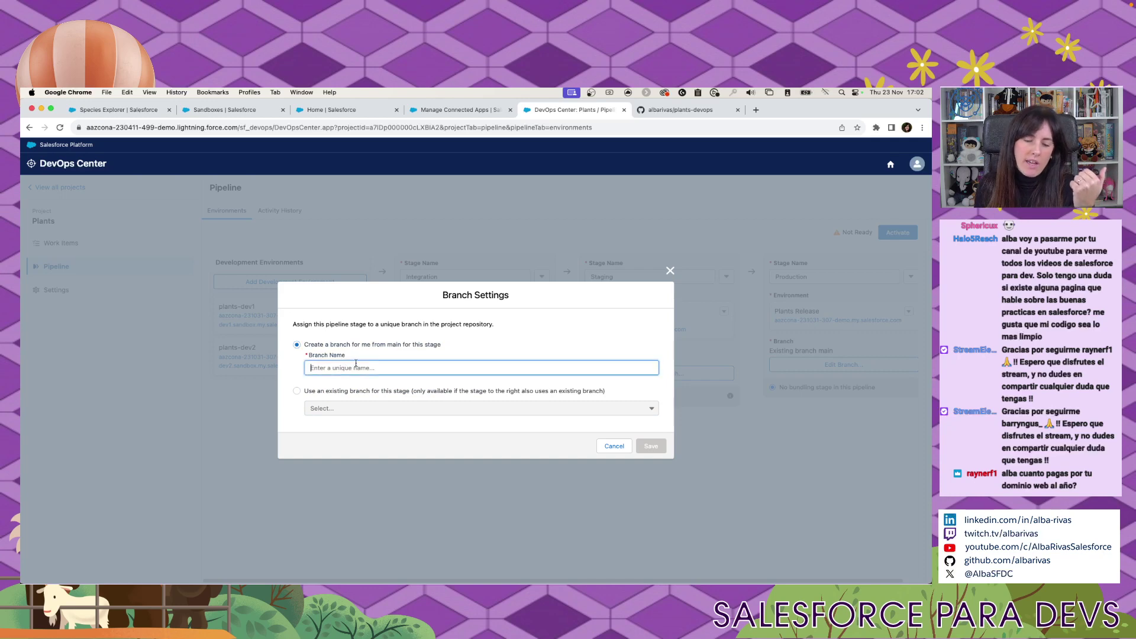
text(stat)
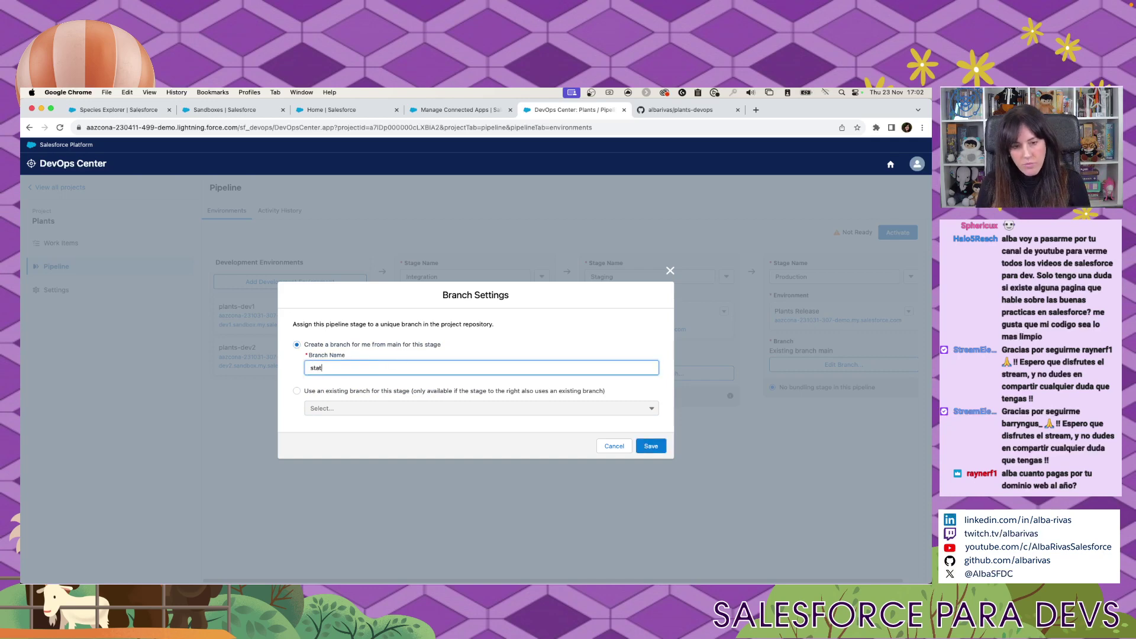
key(BackSpace)
text(ging)
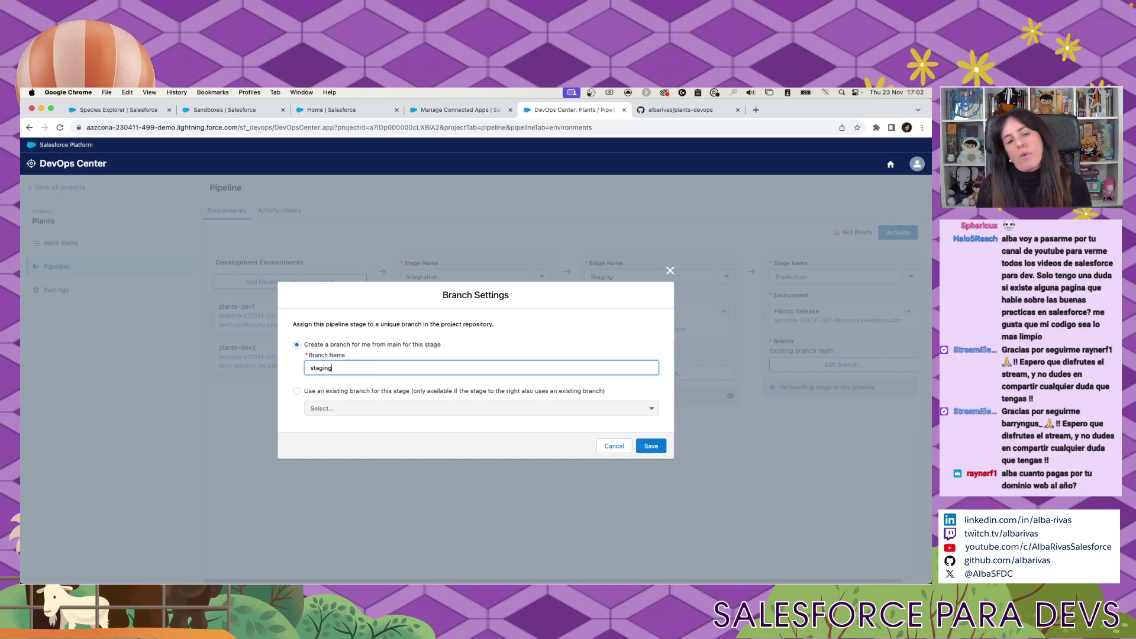
click(650, 446)
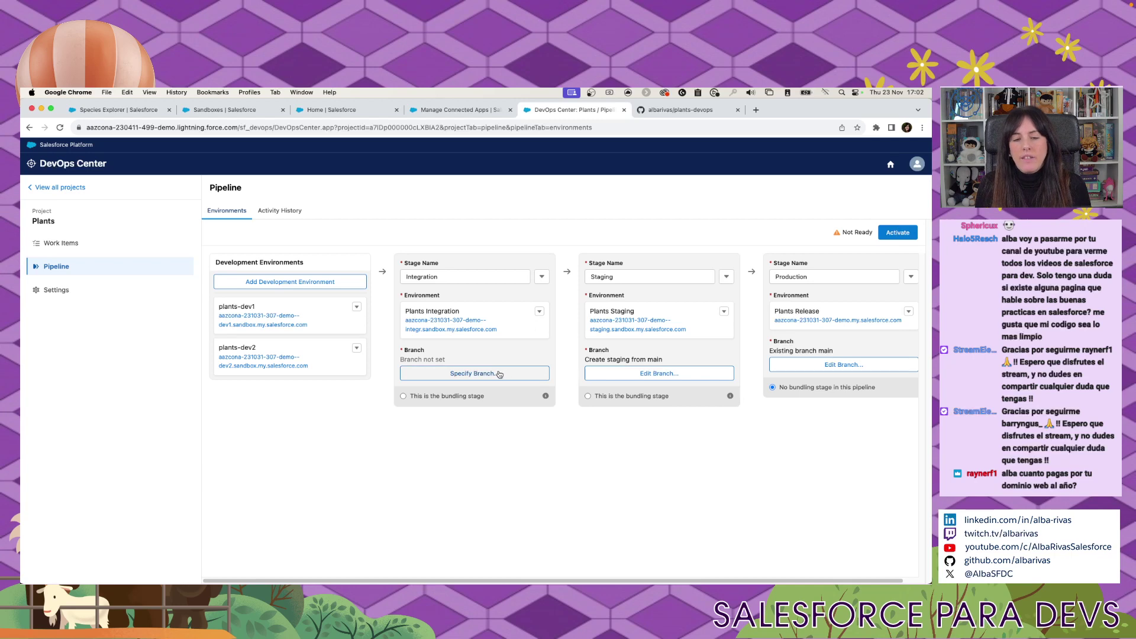
Review the Integration stage's branch options and close them without saving.
click(499, 373)
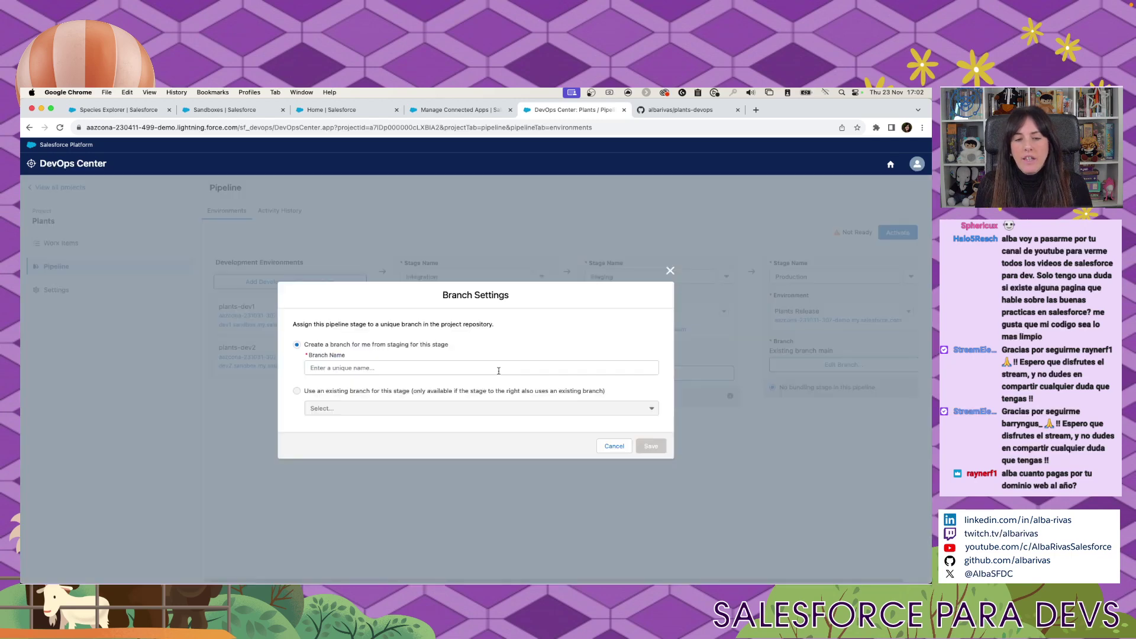
double_click(326, 392)
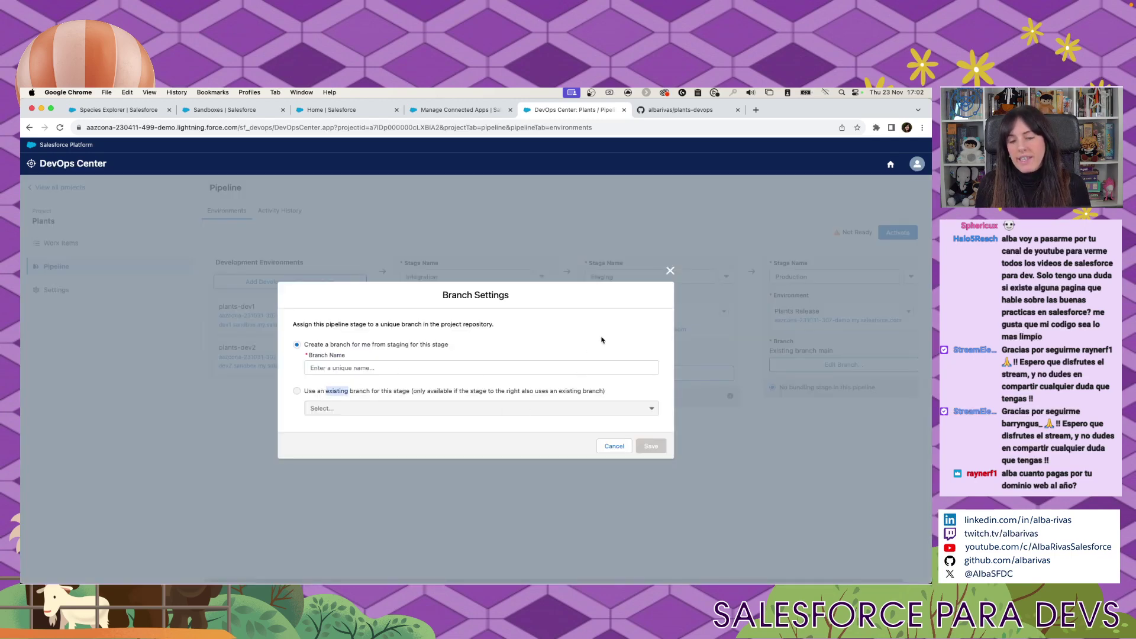
click(670, 271)
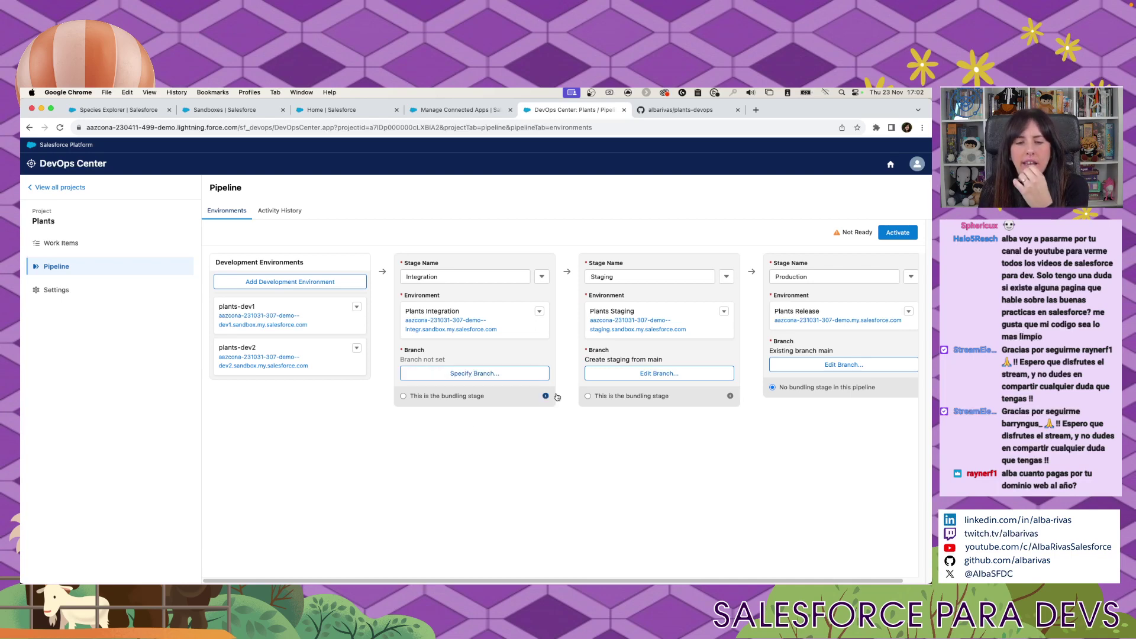
Set the Integration stage to create a new integration2 branch from staging.
click(484, 374)
click(384, 367)
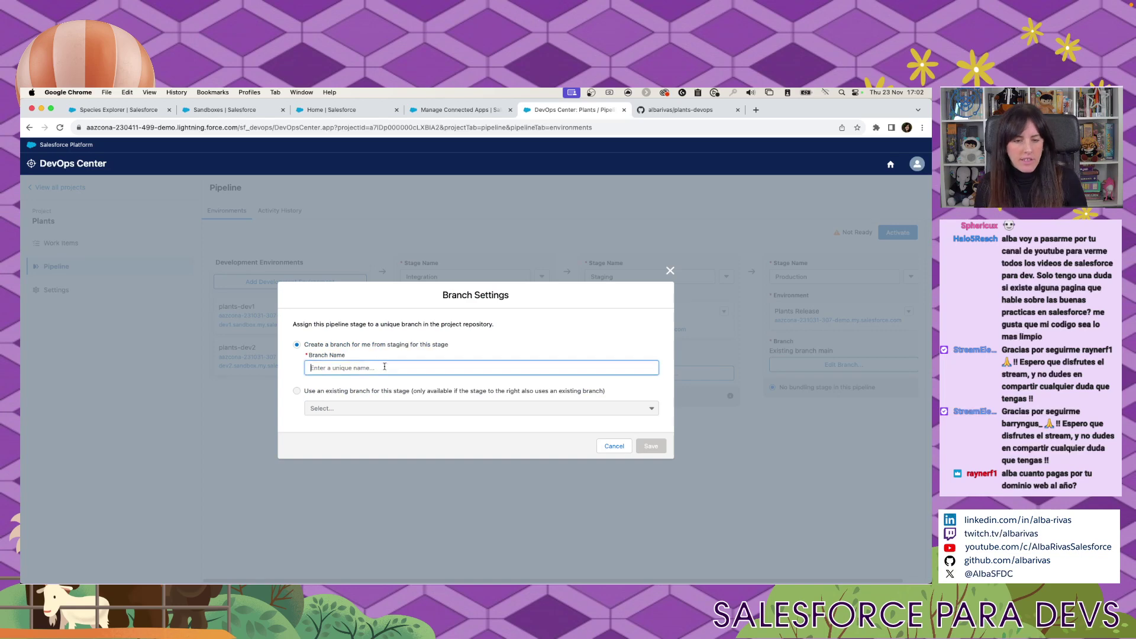
text(integ)
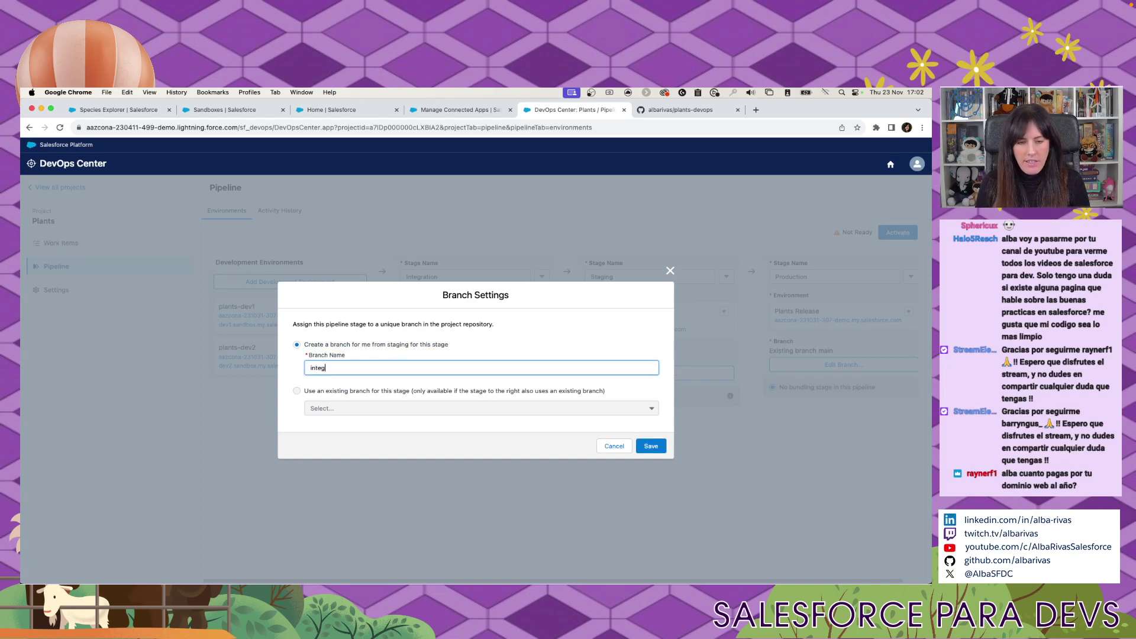
text(ration2)
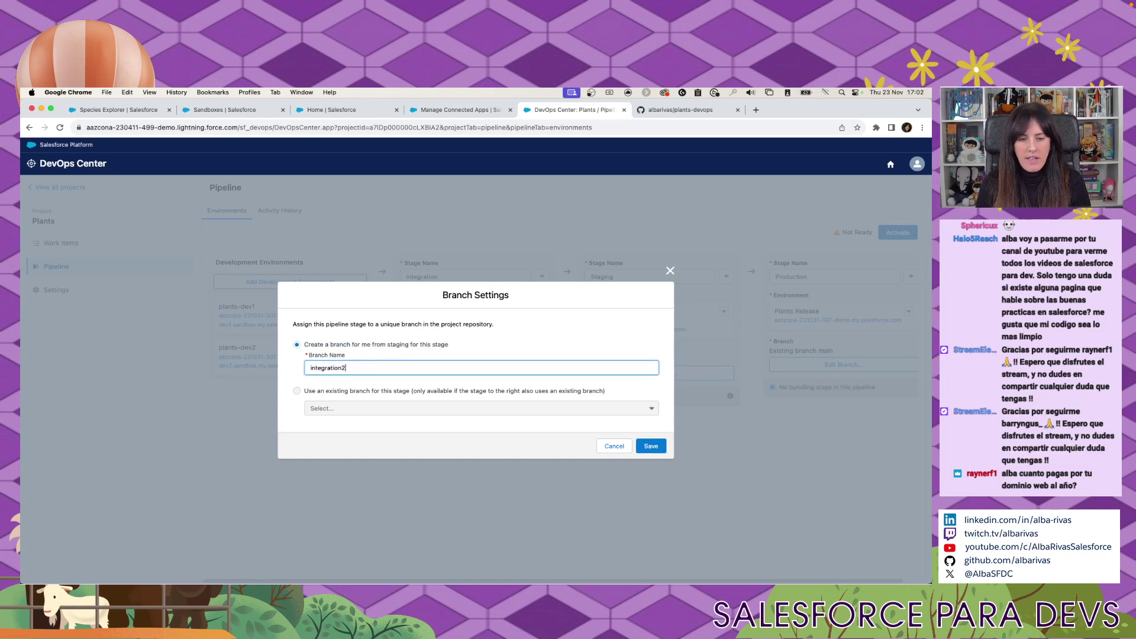
click(650, 446)
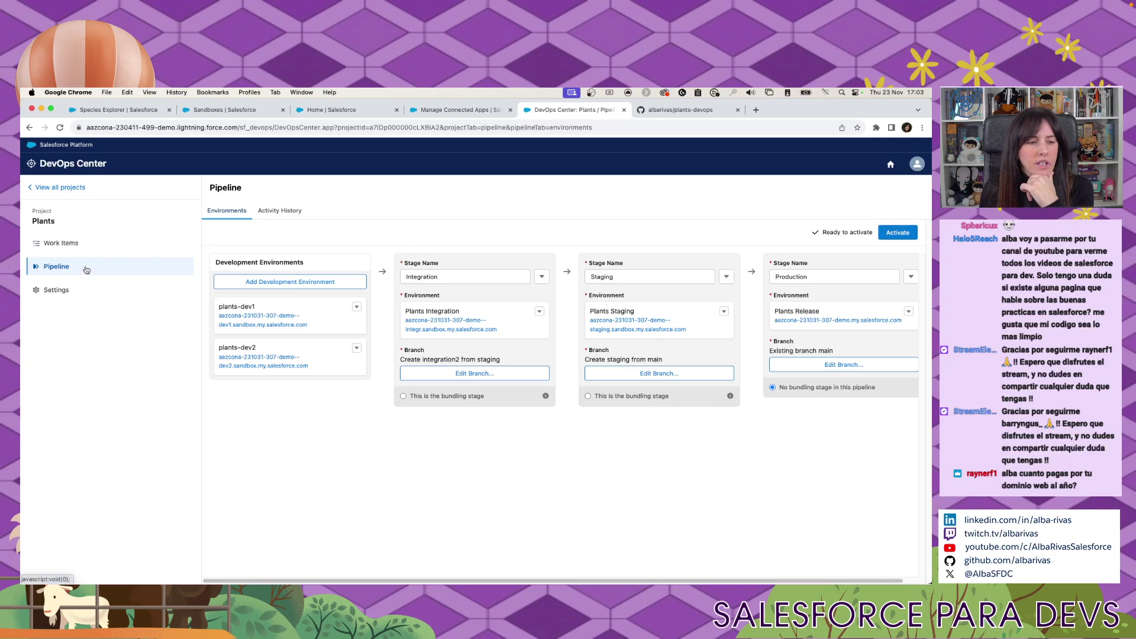
Dismiss the 'First things first' notice and activate the Plants pipeline.
click(85, 247)
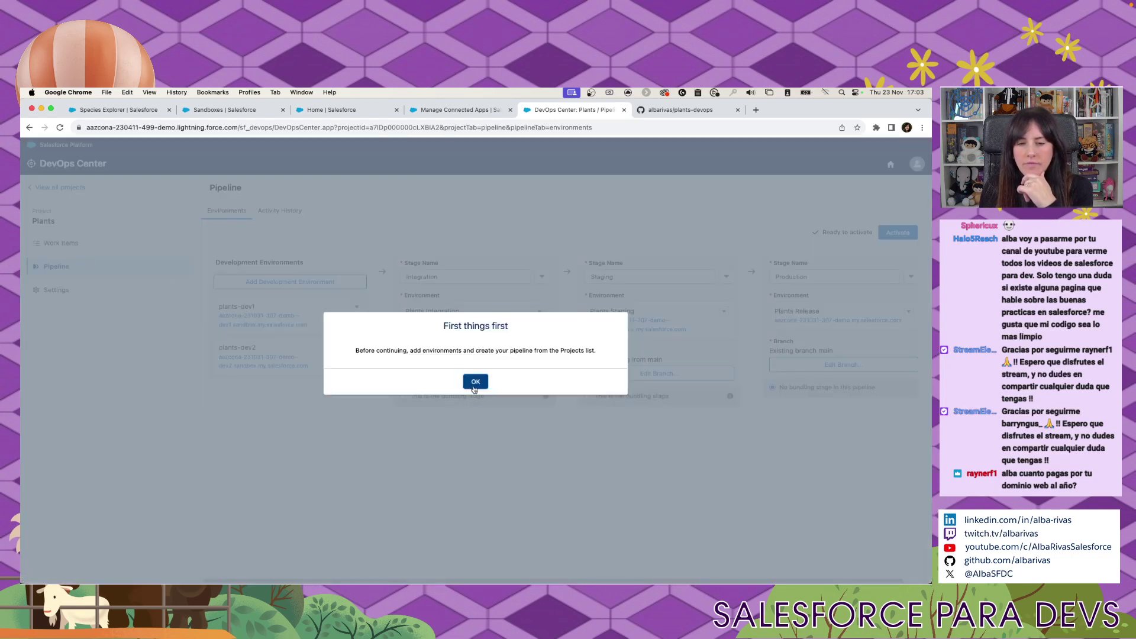
click(475, 383)
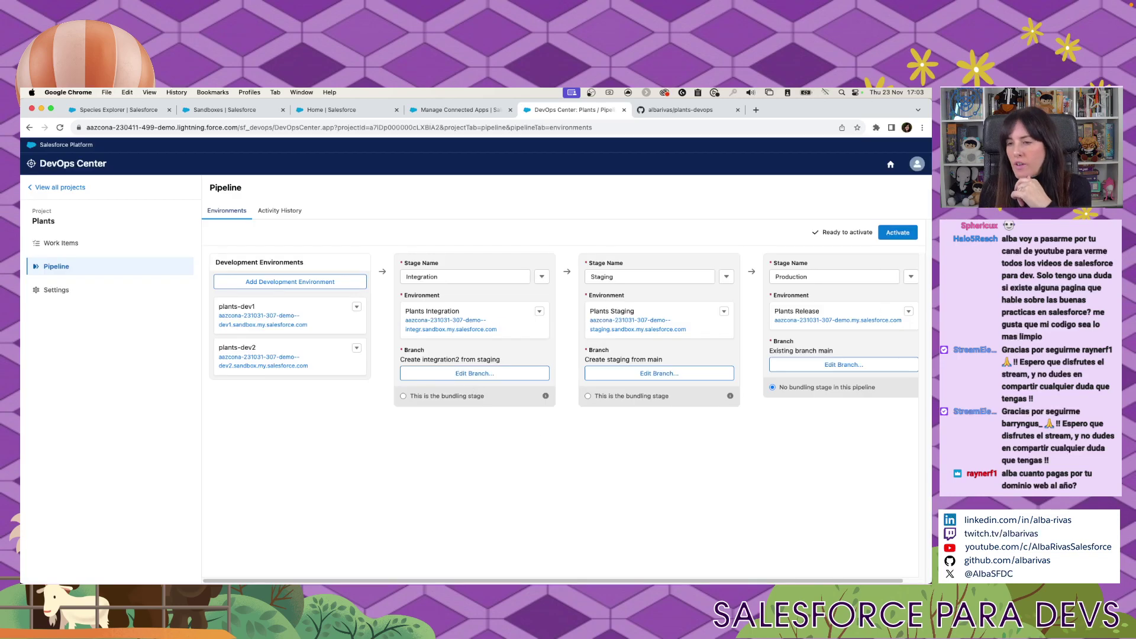
click(891, 239)
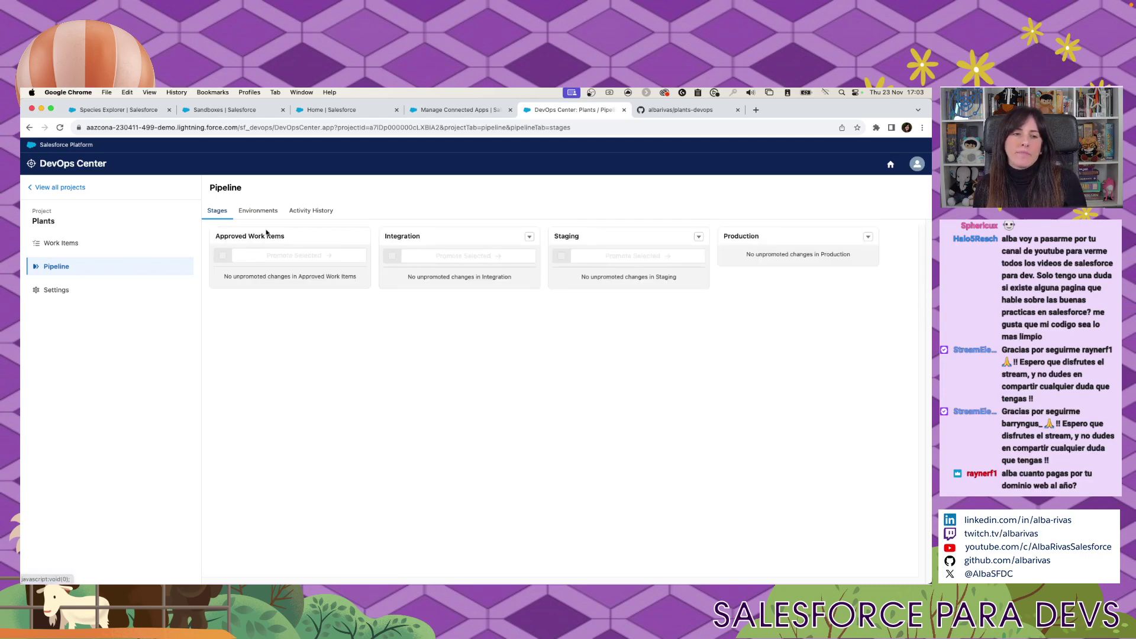
Review the Plants pipeline environments, noting up-to-date plants-dev1/plants-dev2 and the Staging and Production versions.
click(255, 217)
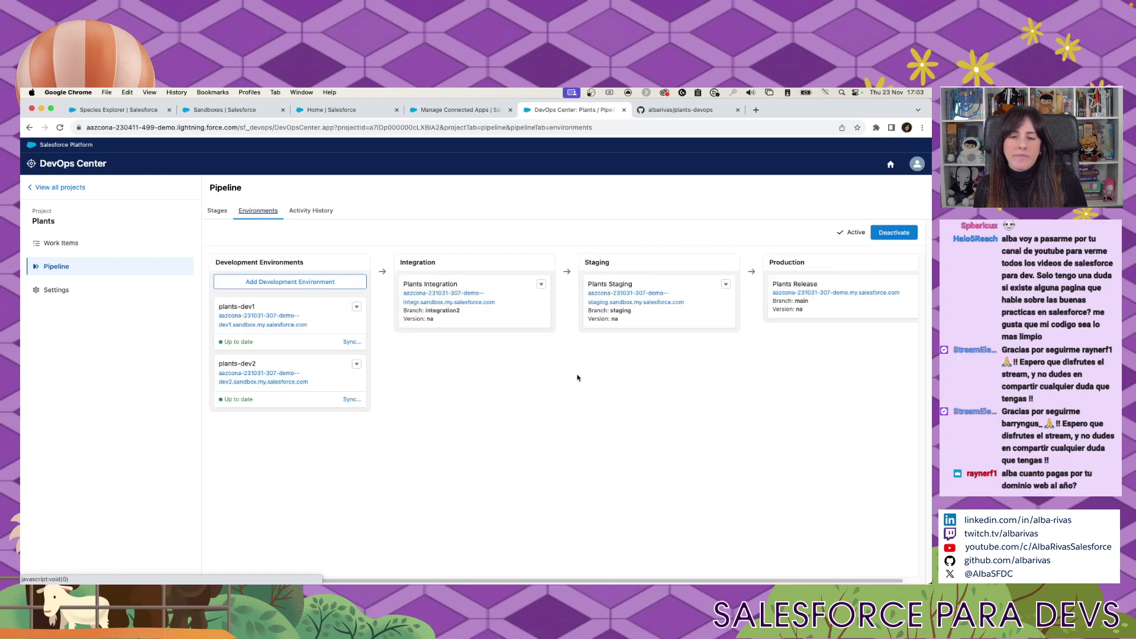
click(216, 211)
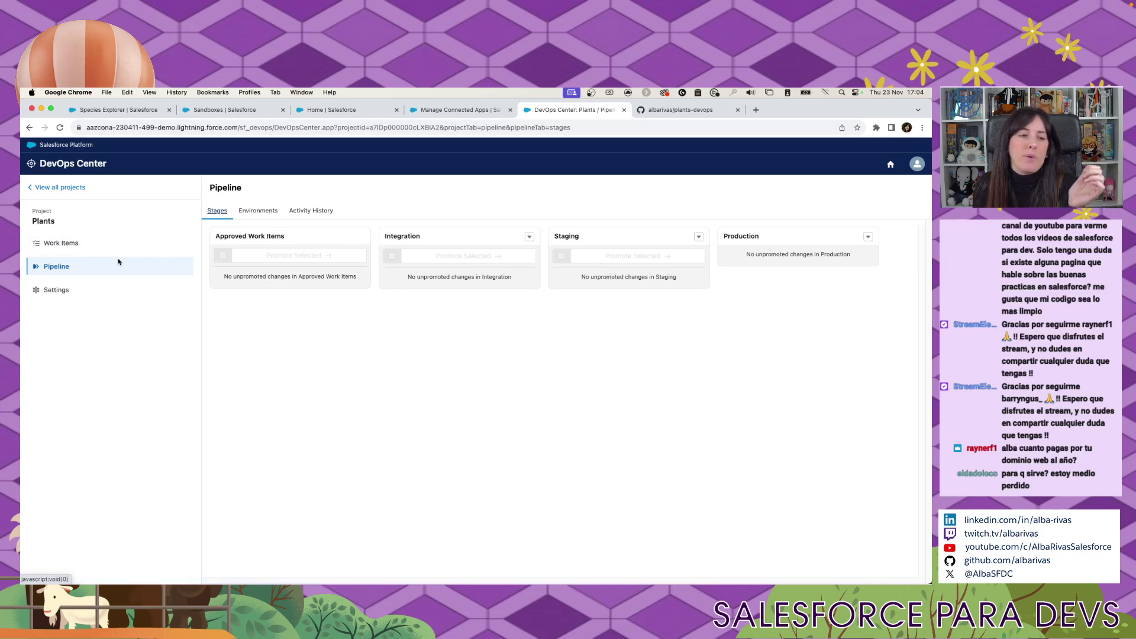
click(260, 212)
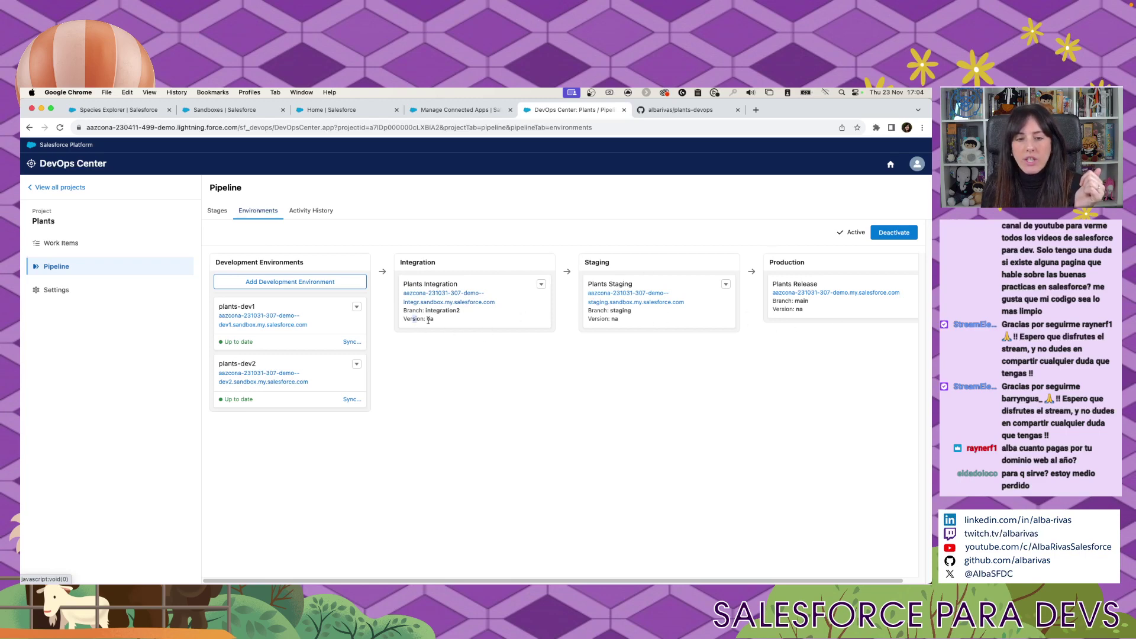
drag(600, 319, 645, 323)
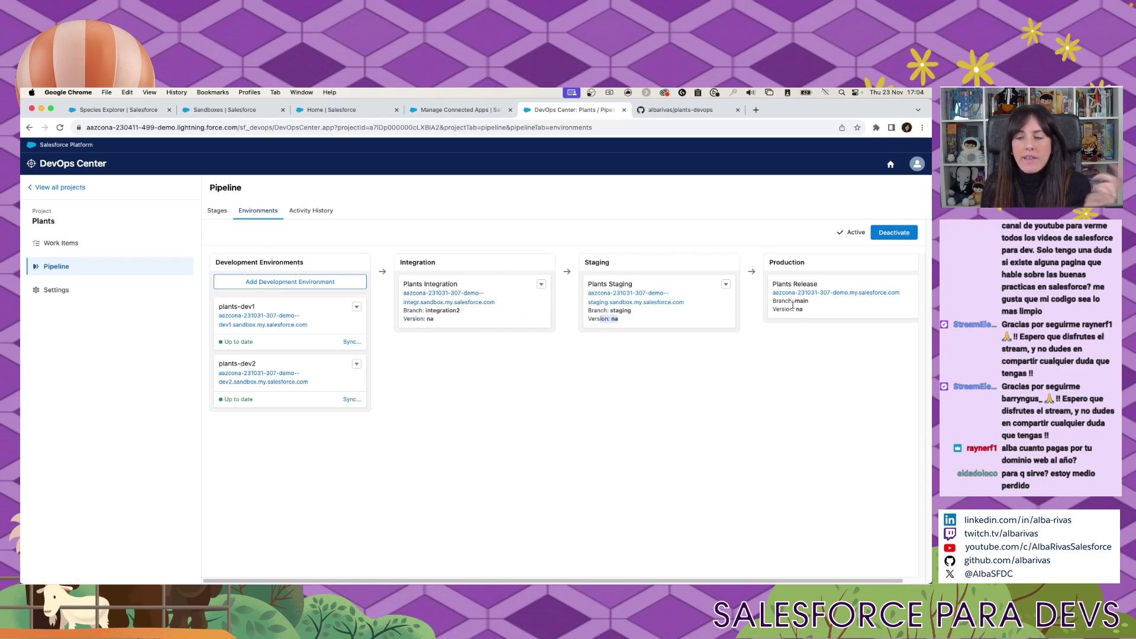
mouse_move(779, 318)
mouse_down()
mouse_move(808, 315)
mouse_move(779, 310)
mouse_up()
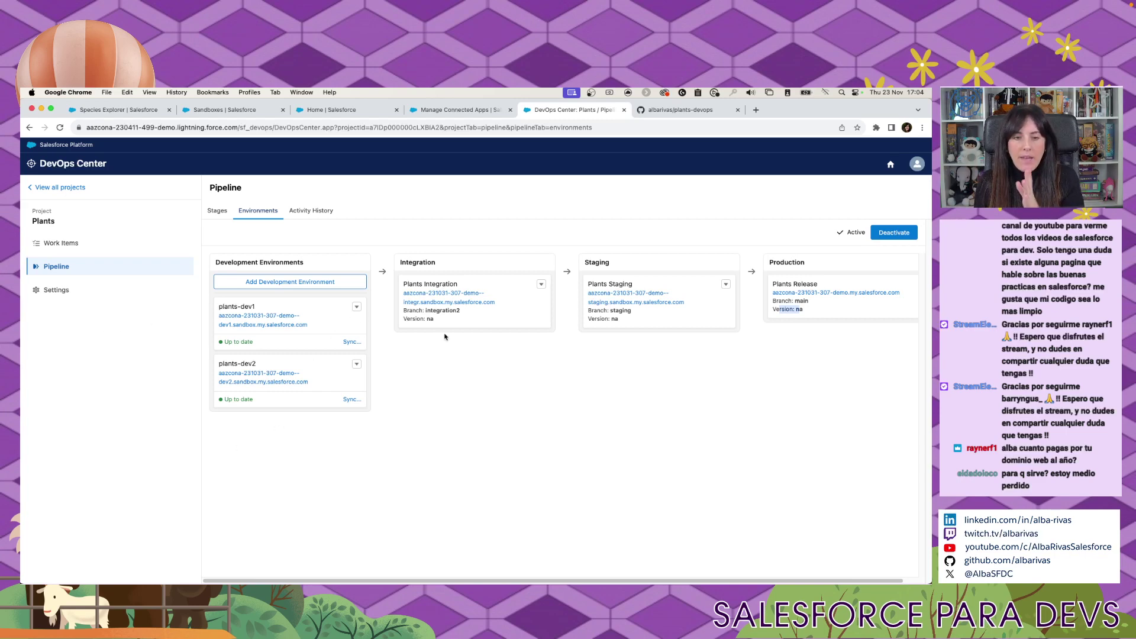
click(426, 319)
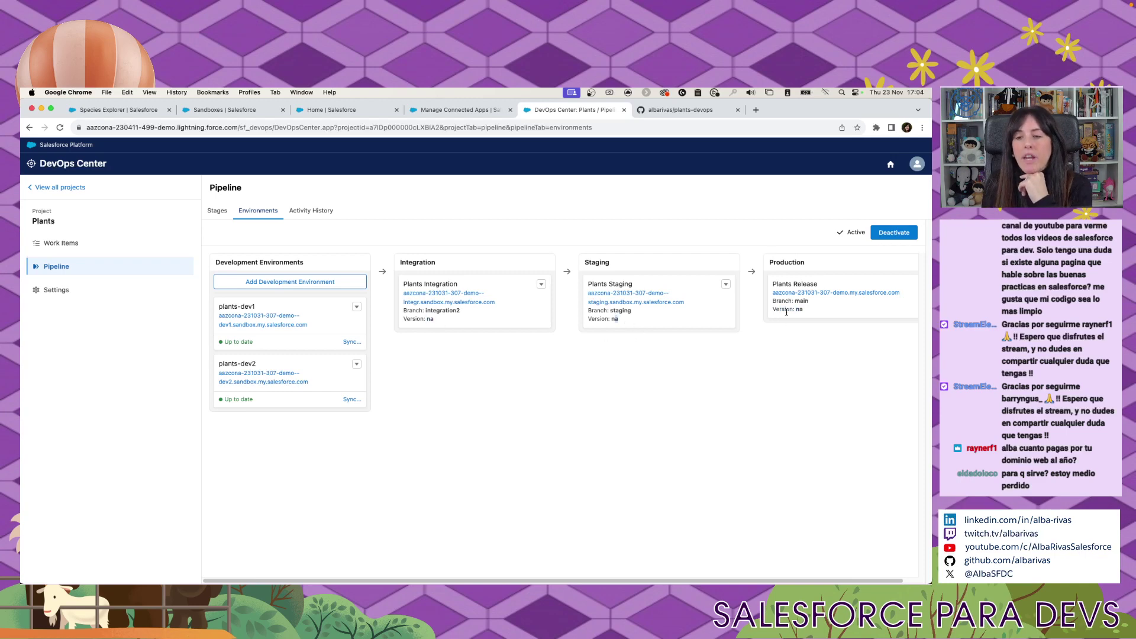
drag(789, 309, 814, 314)
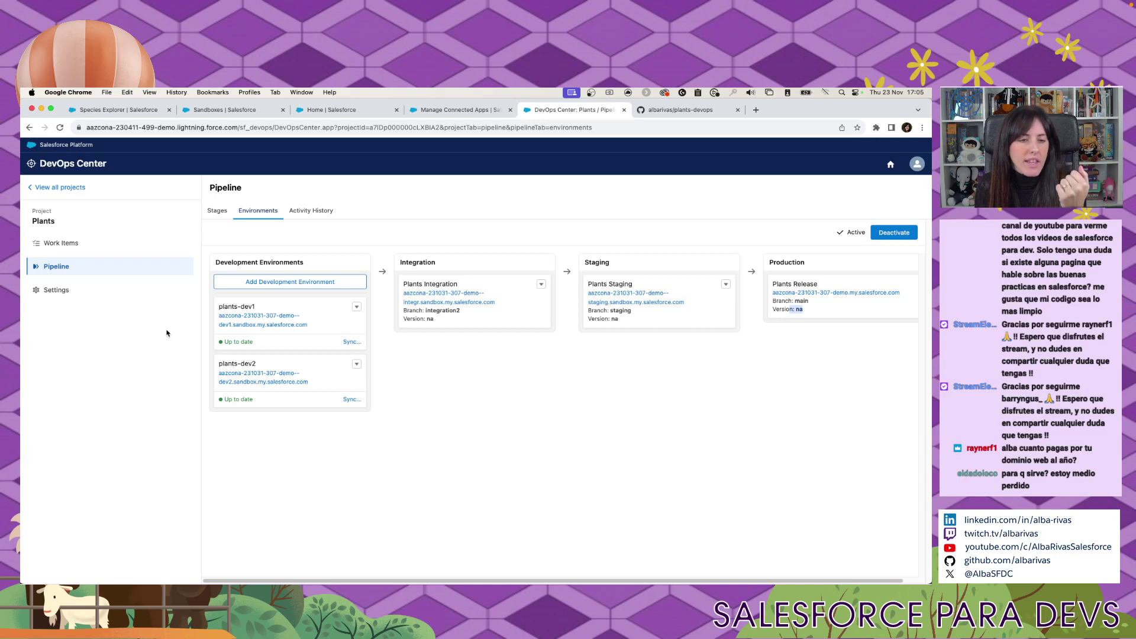
Open the Plants project's Work Items list, which shows no work items yet.
click(121, 248)
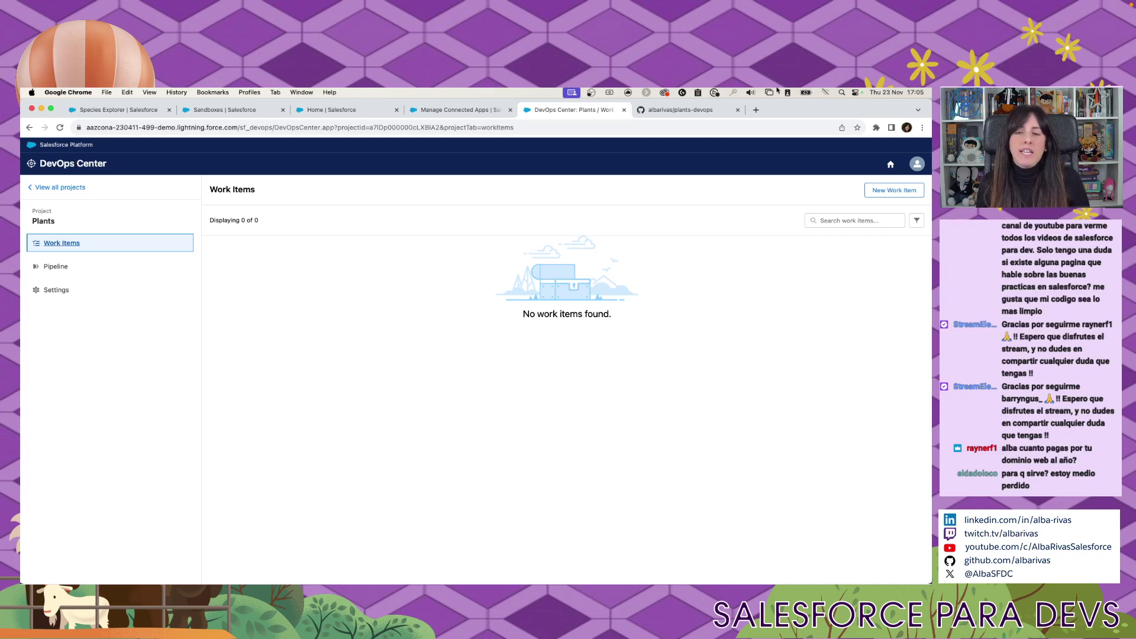
Go to trailhead.salesforce.com in a new tab and accept the cookies.
click(755, 110)
text(trailhead)
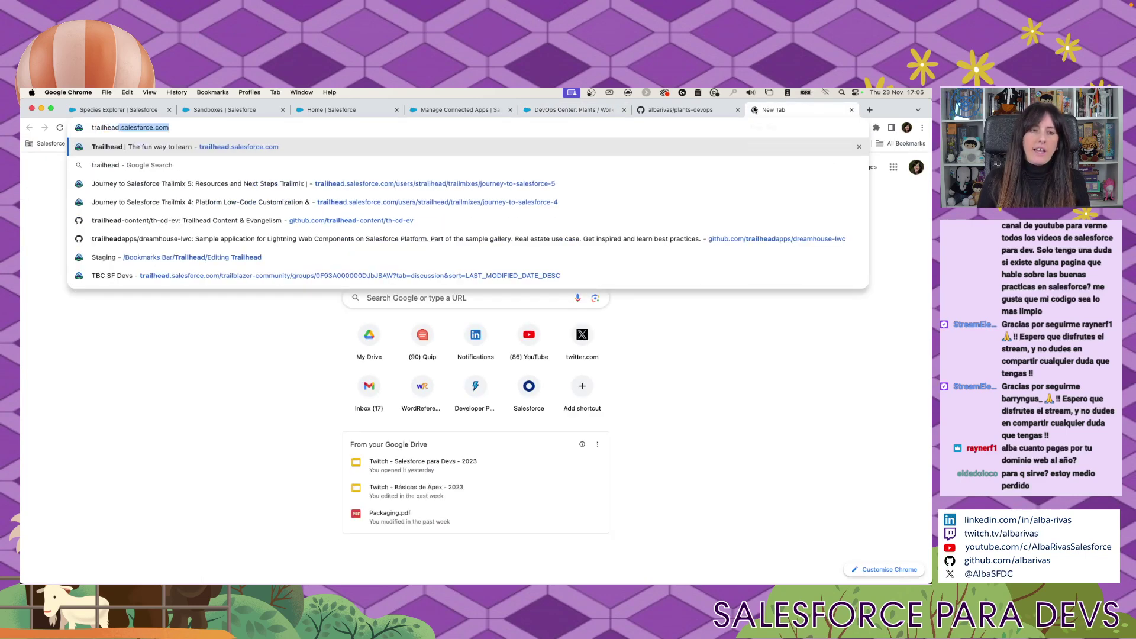
key(Return)
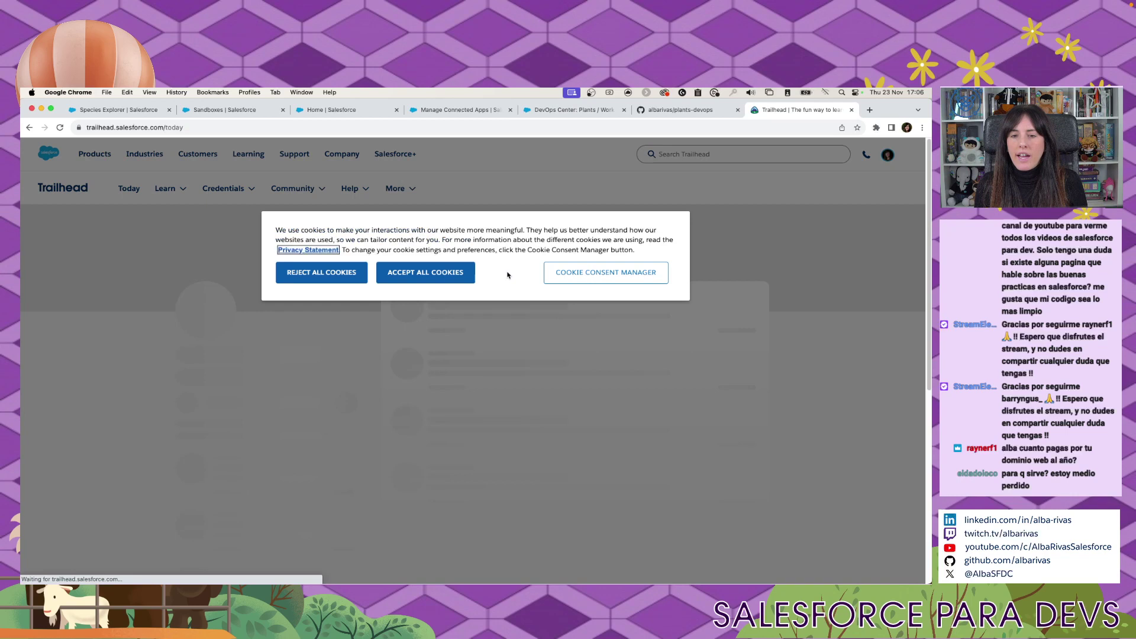
click(464, 275)
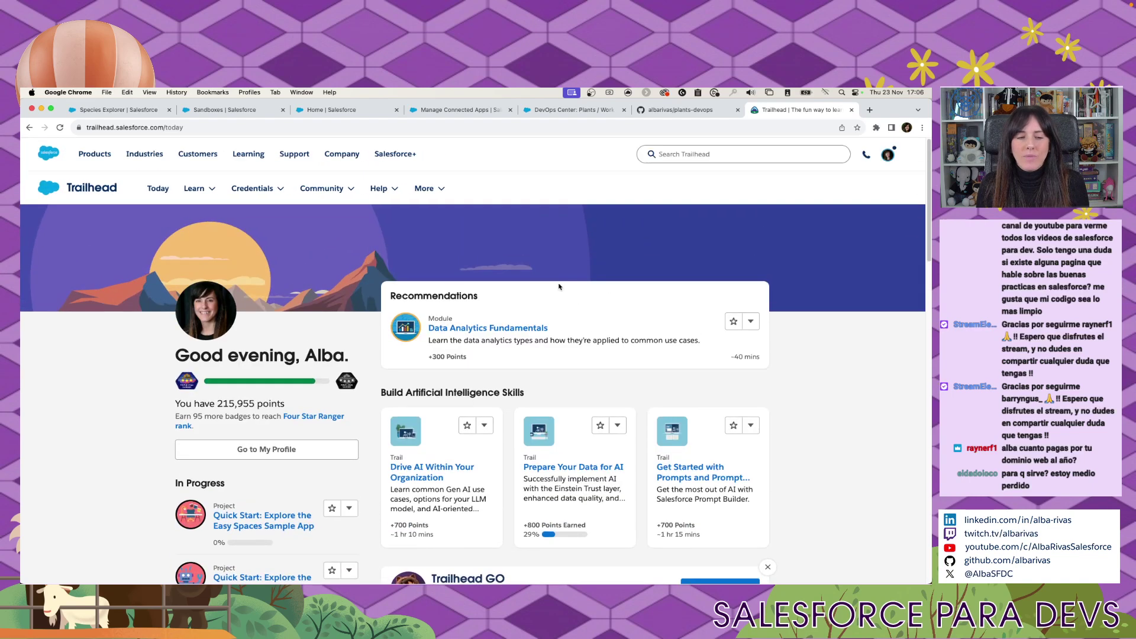
Search Trailhead for 'code conventions' and open the Success Cloud Coding Conventions module.
click(686, 158)
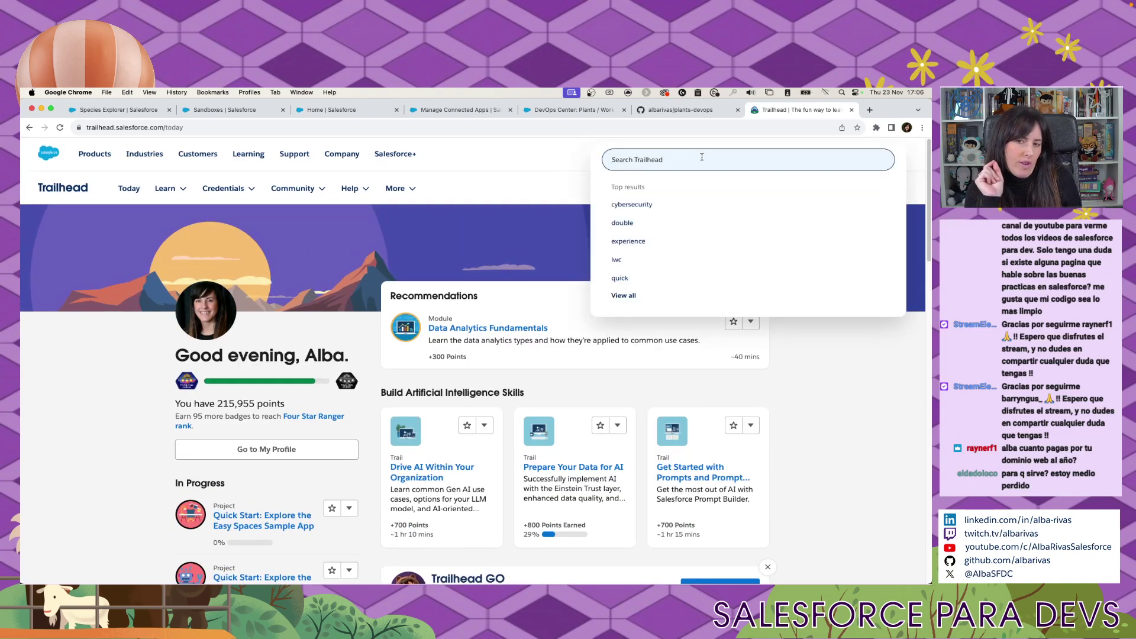
text(code c)
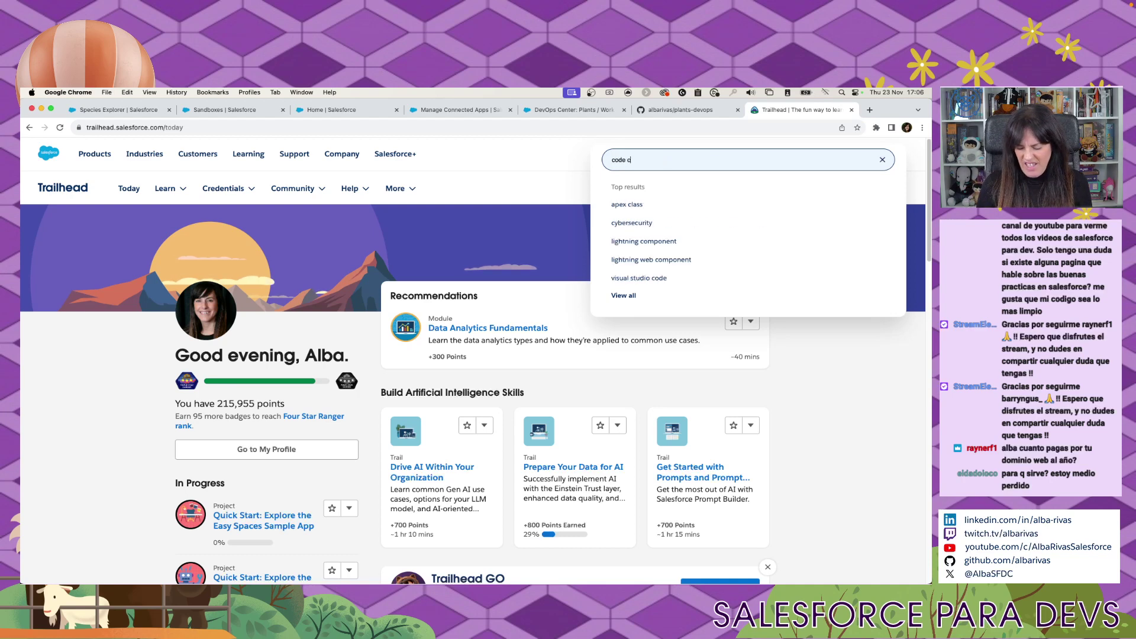
text(onventions)
key(Return)
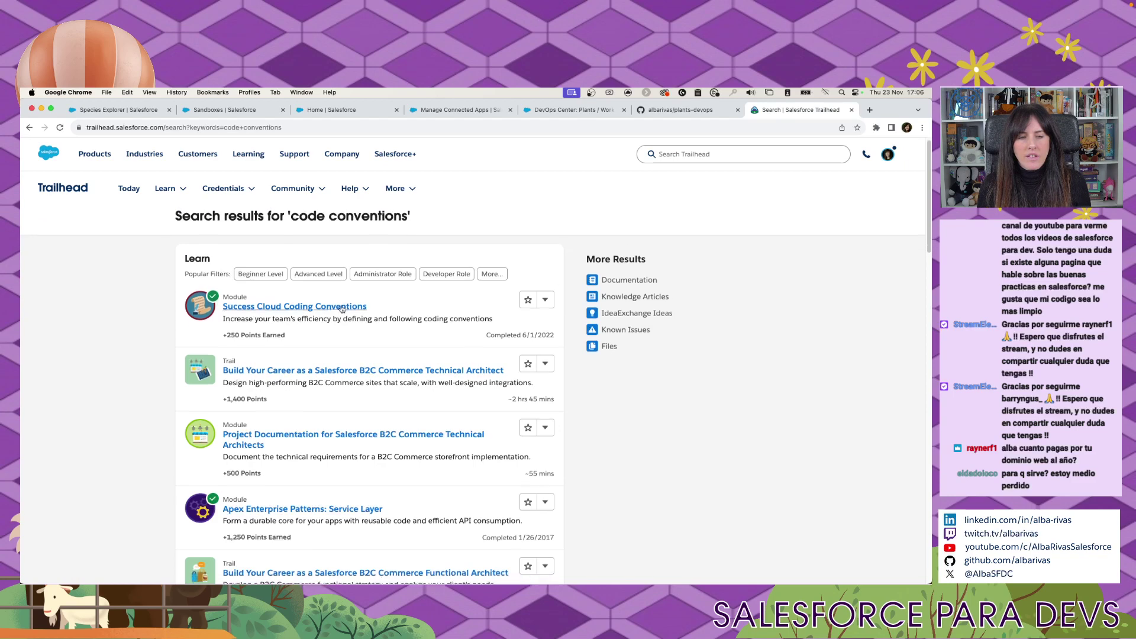
click(330, 306)
key(super+l)
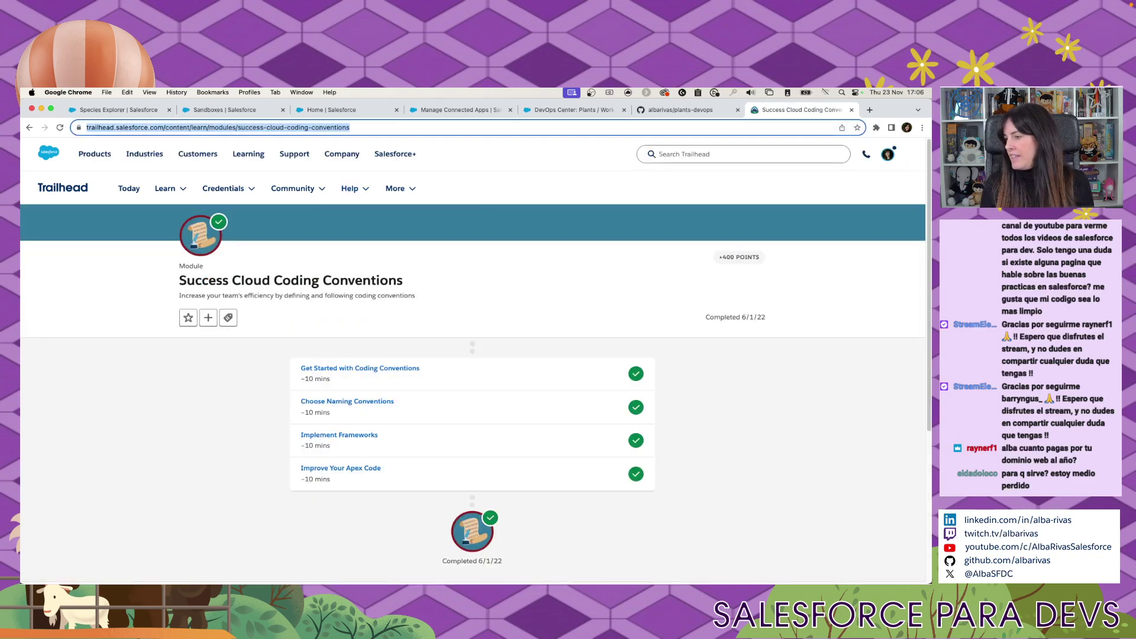
Read the Get Started with Coding Conventions unit, then go back to the DevOps Center Plants tab.
key(super+Tab)
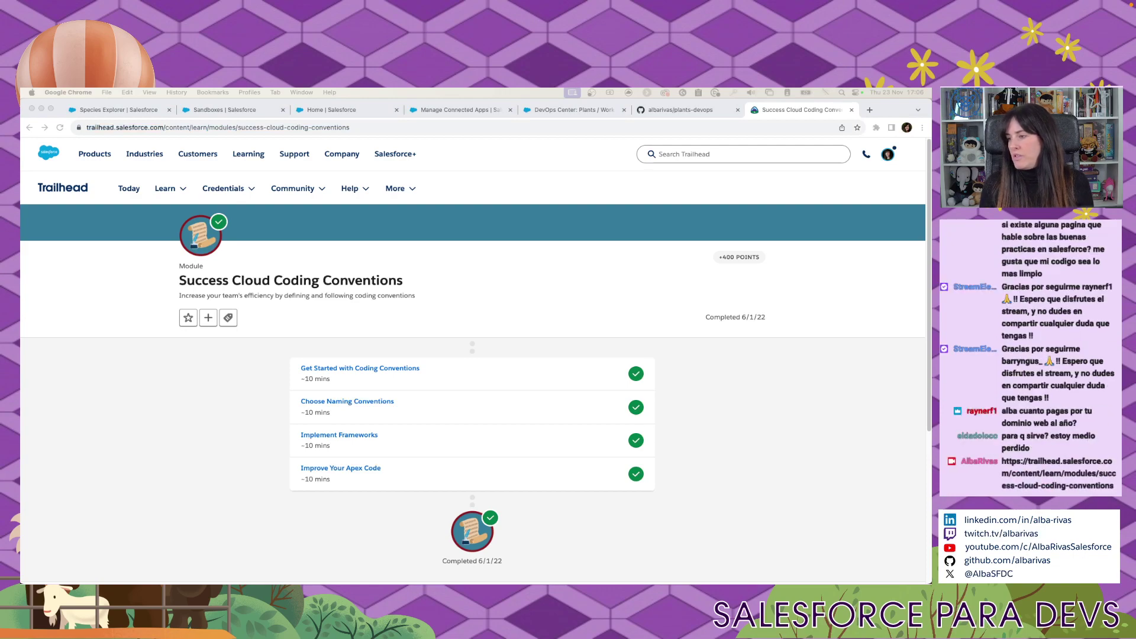
click(375, 369)
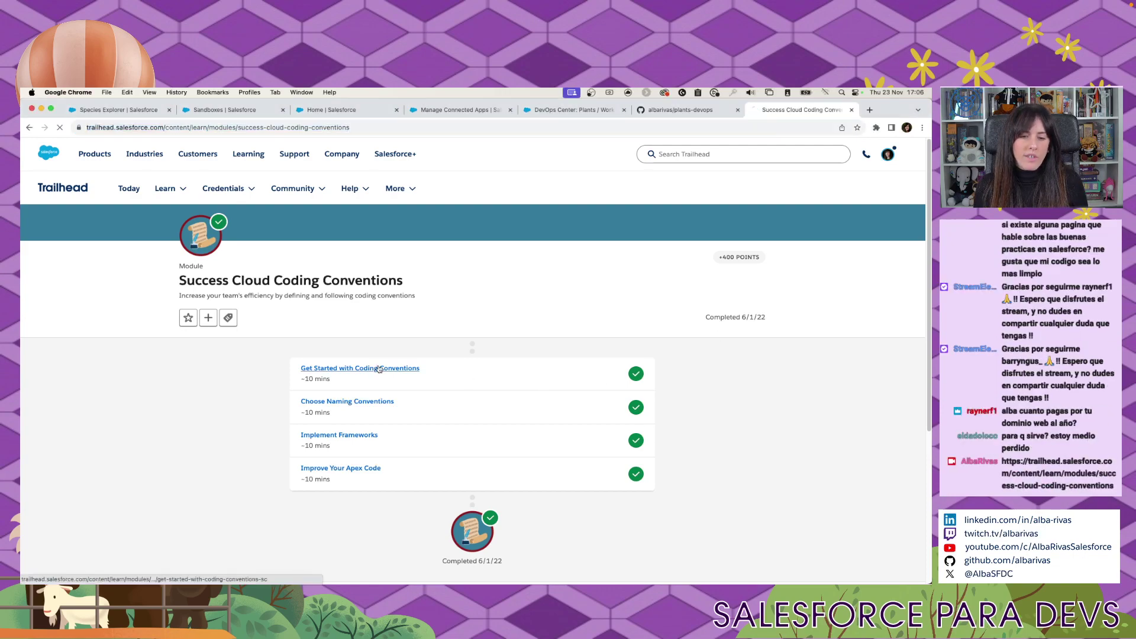
scroll(379, 402, down, 15)
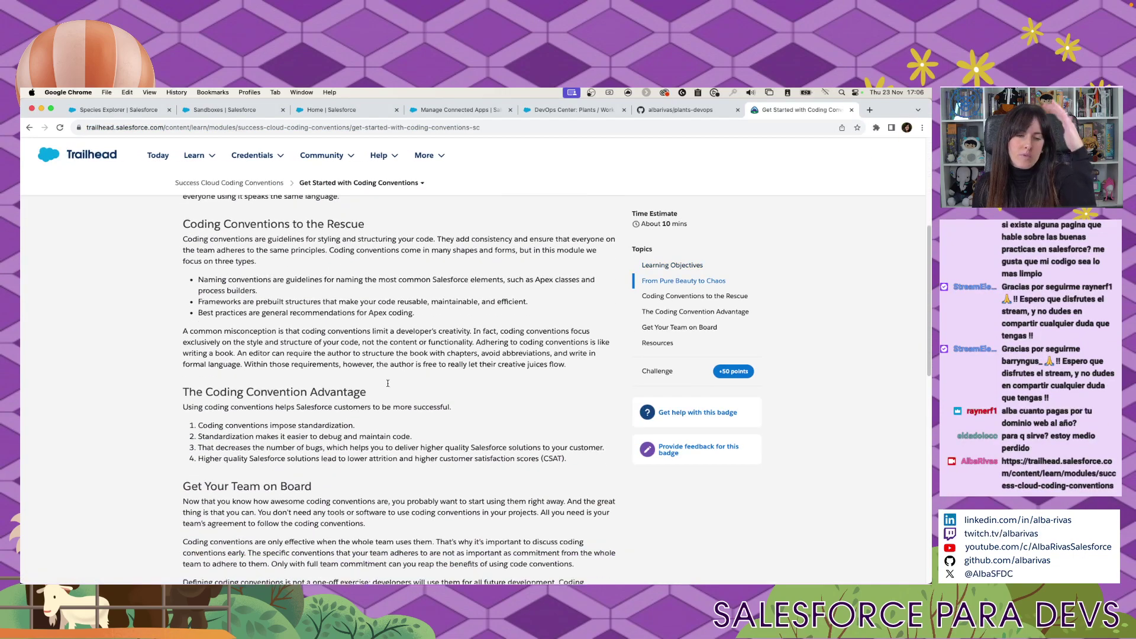
scroll(388, 387, up, 5)
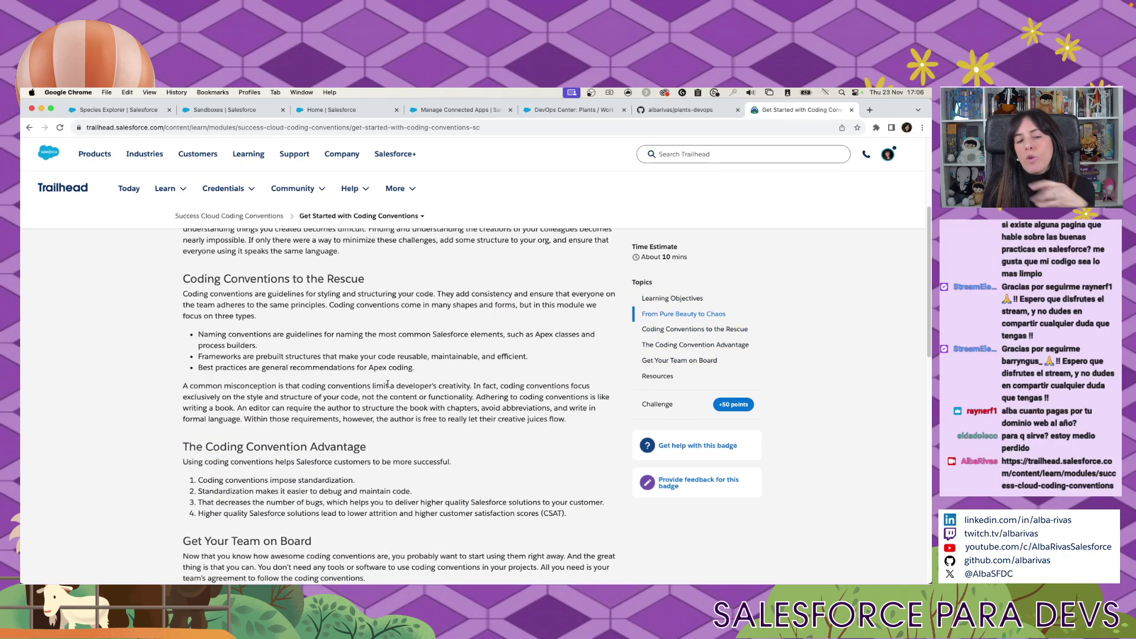
scroll(388, 388, down, 8)
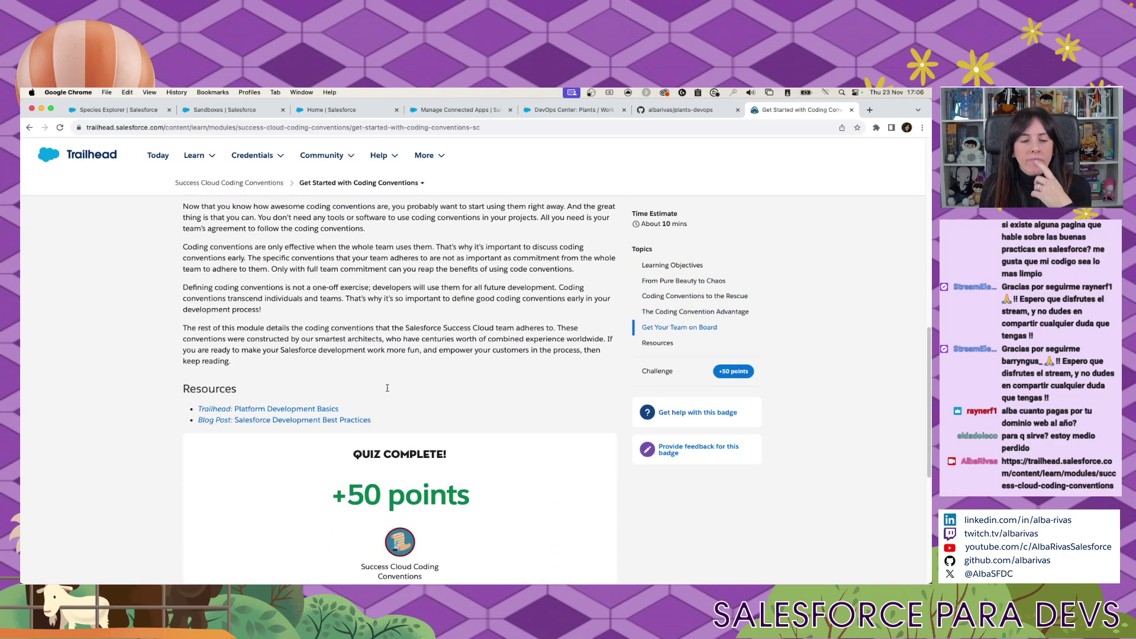
scroll(388, 390, down, 3)
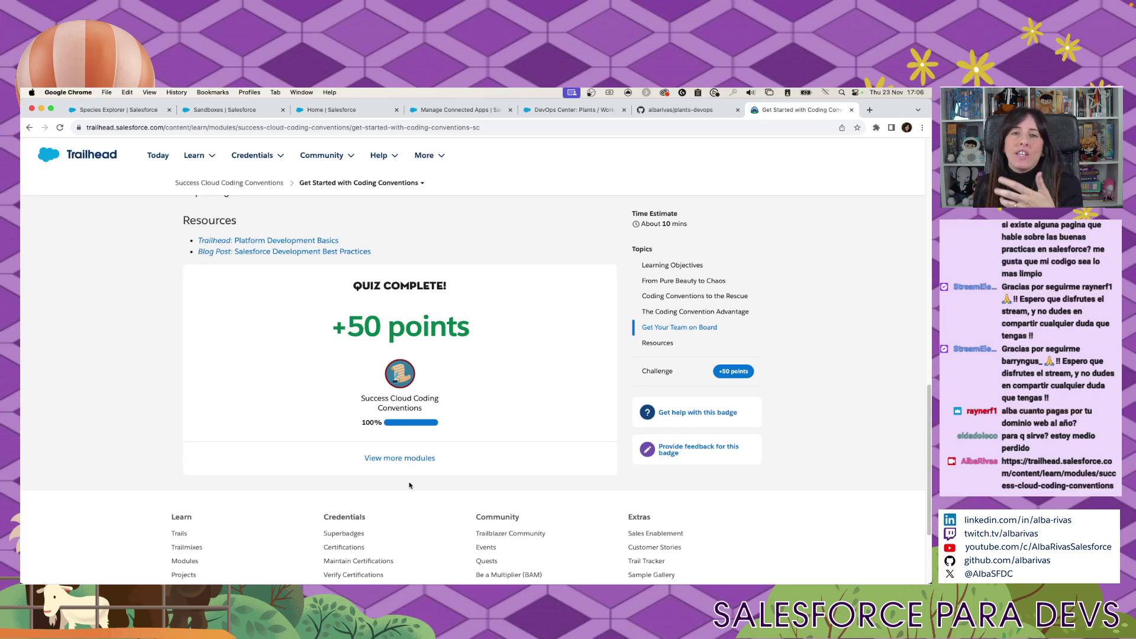
scroll(571, 426, up, 2)
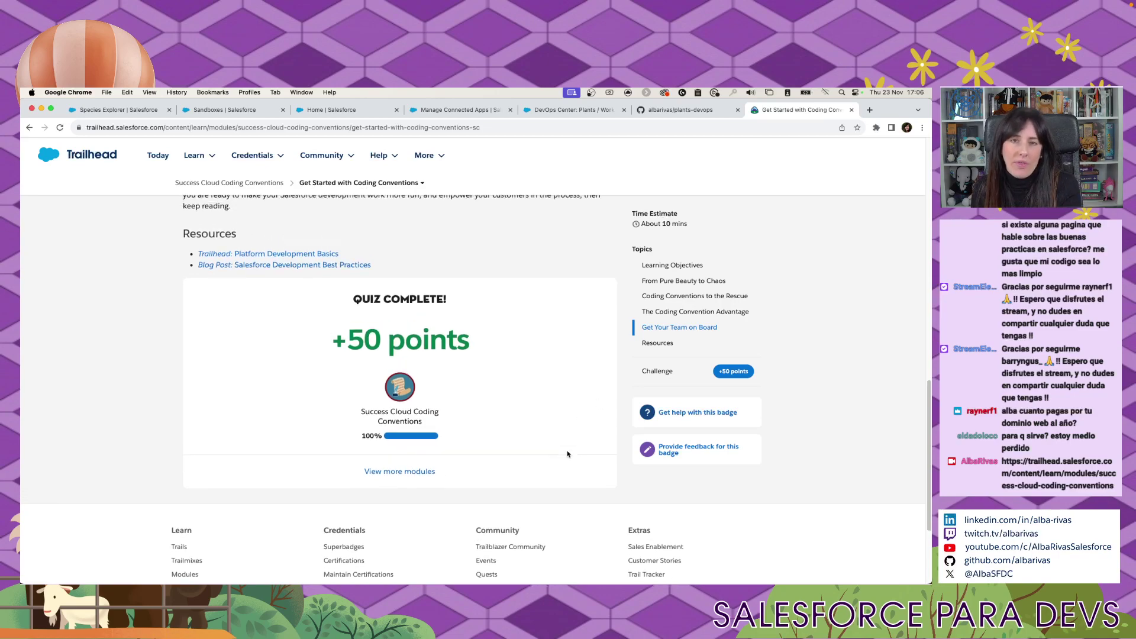
scroll(567, 453, up, 20)
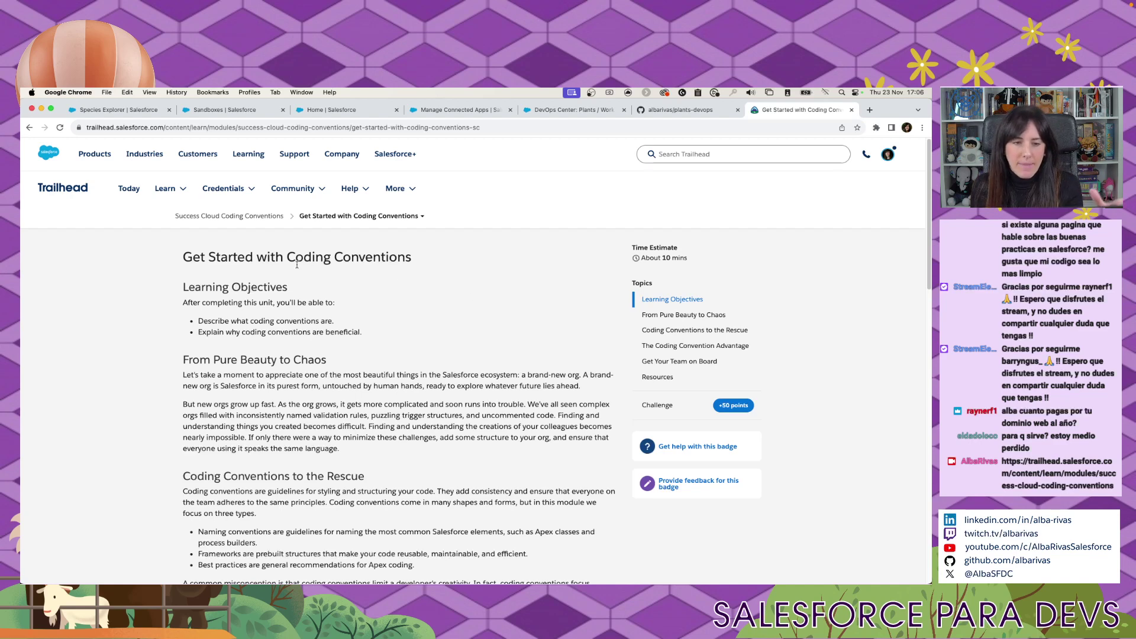
drag(246, 257, 324, 275)
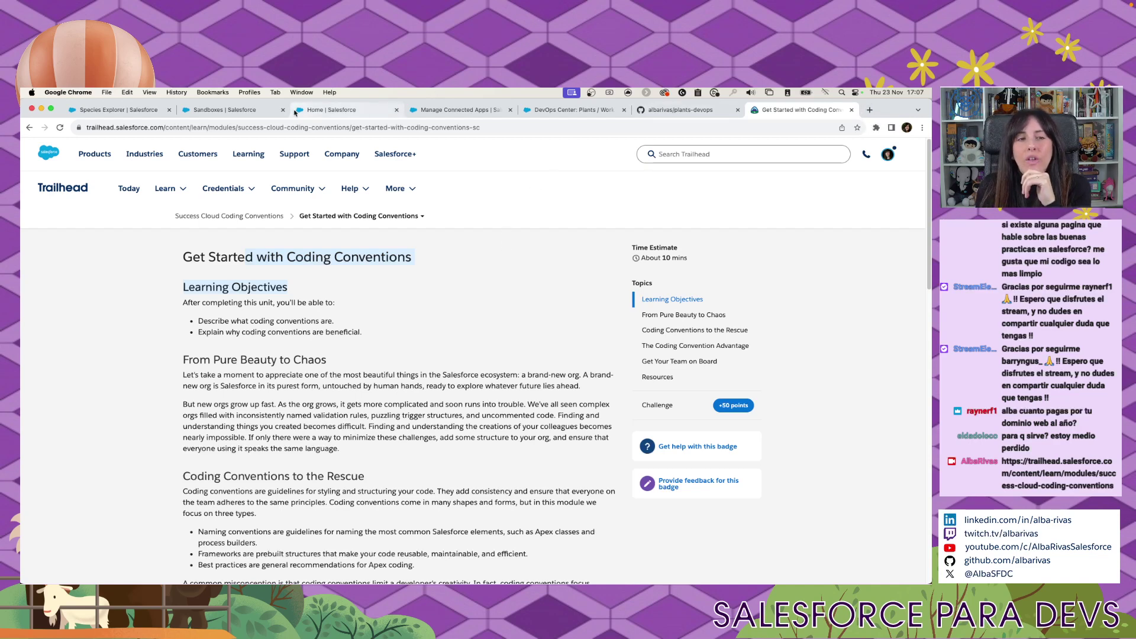
click(571, 110)
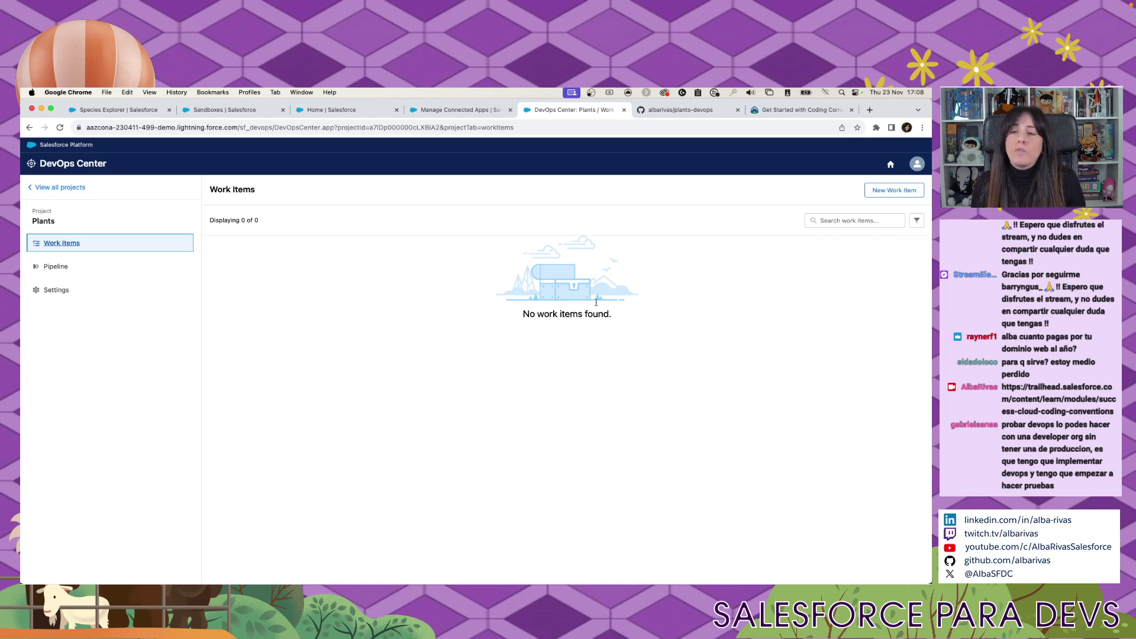
Start loading trailblazercommunity.com in a new browser tab.
click(869, 109)
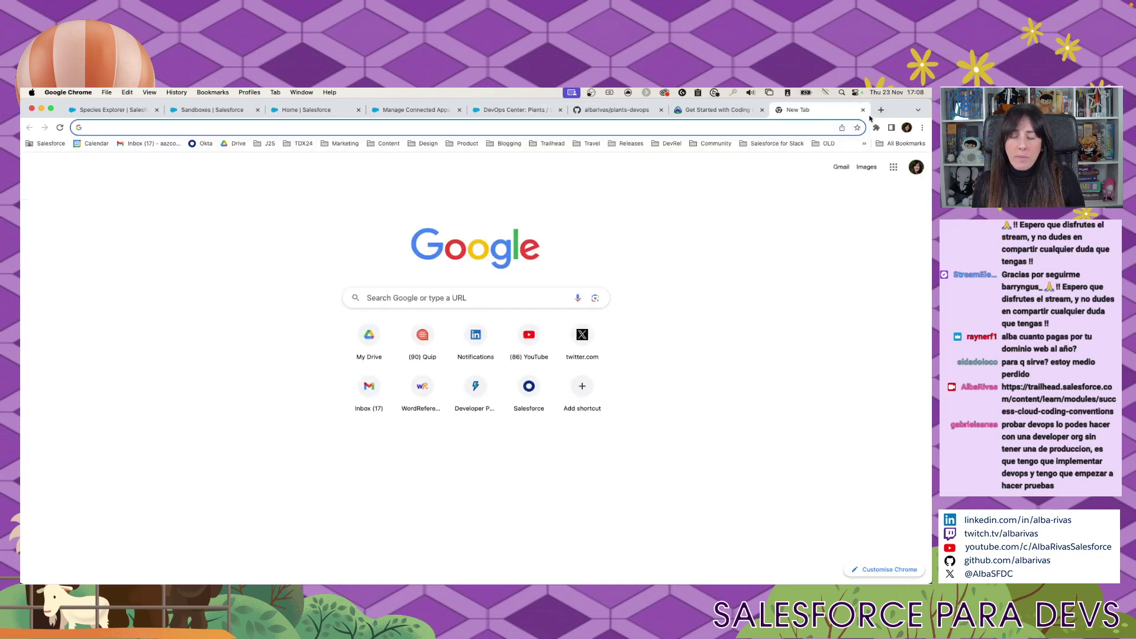
text(trailblazercommunity.com)
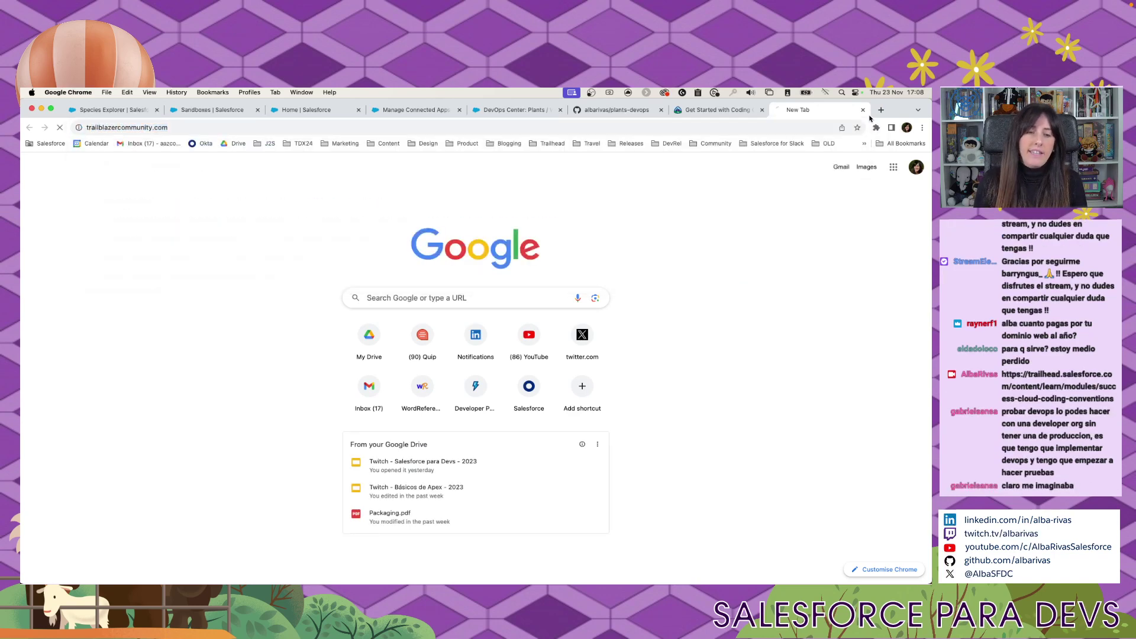
key(Return)
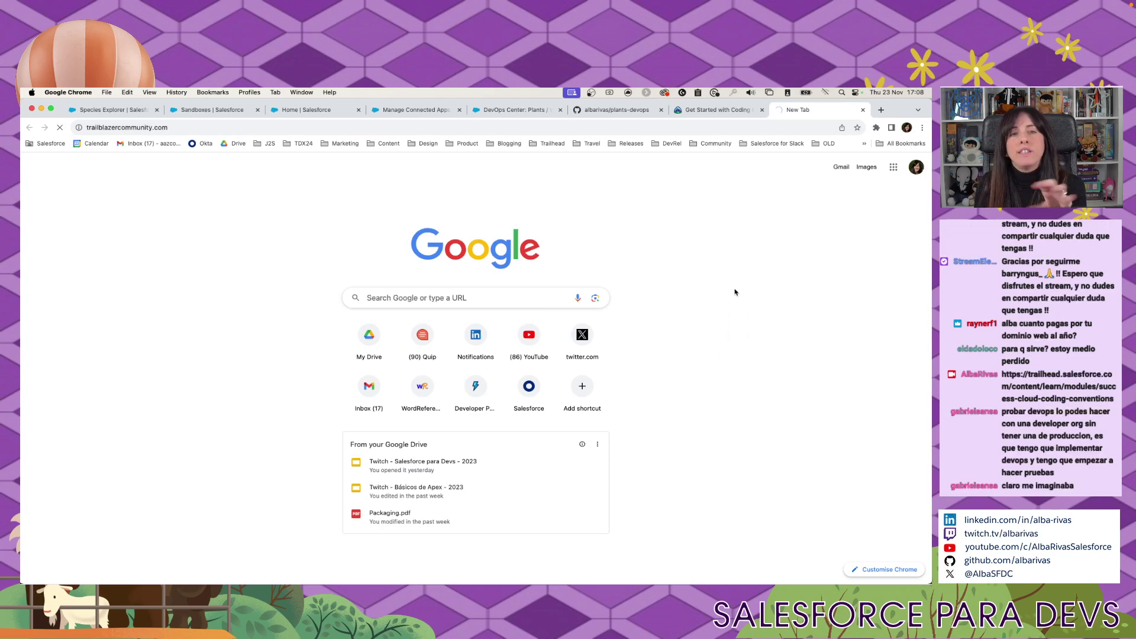
Move the Manage Connected Apps tab to third place and return to DevOps Center.
drag(414, 109, 400, 90)
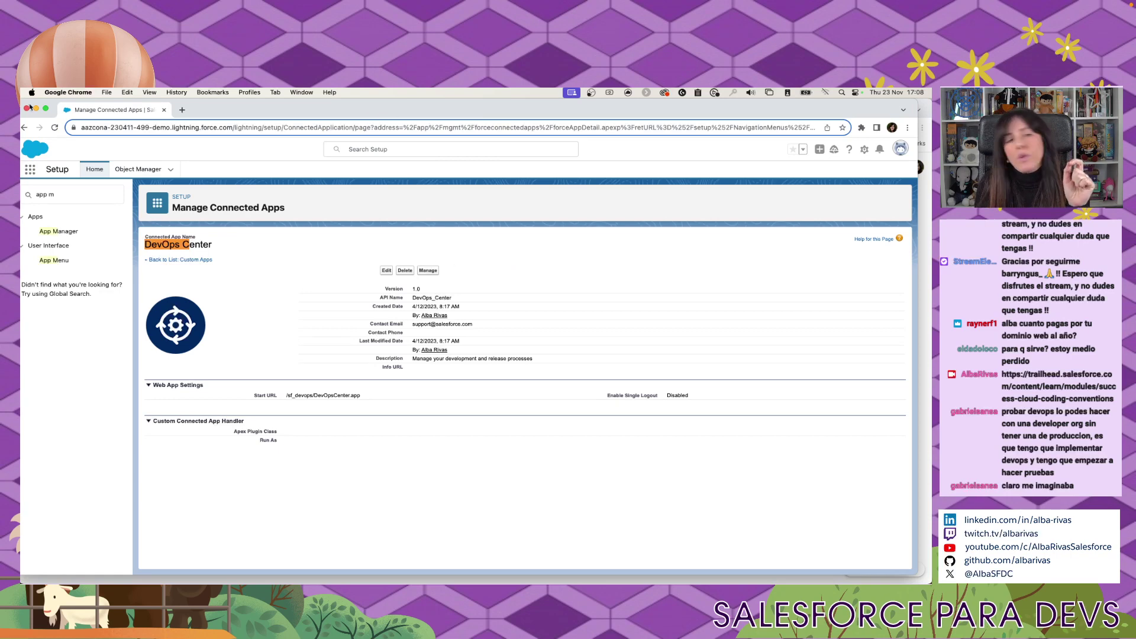
drag(59, 108, 402, 122)
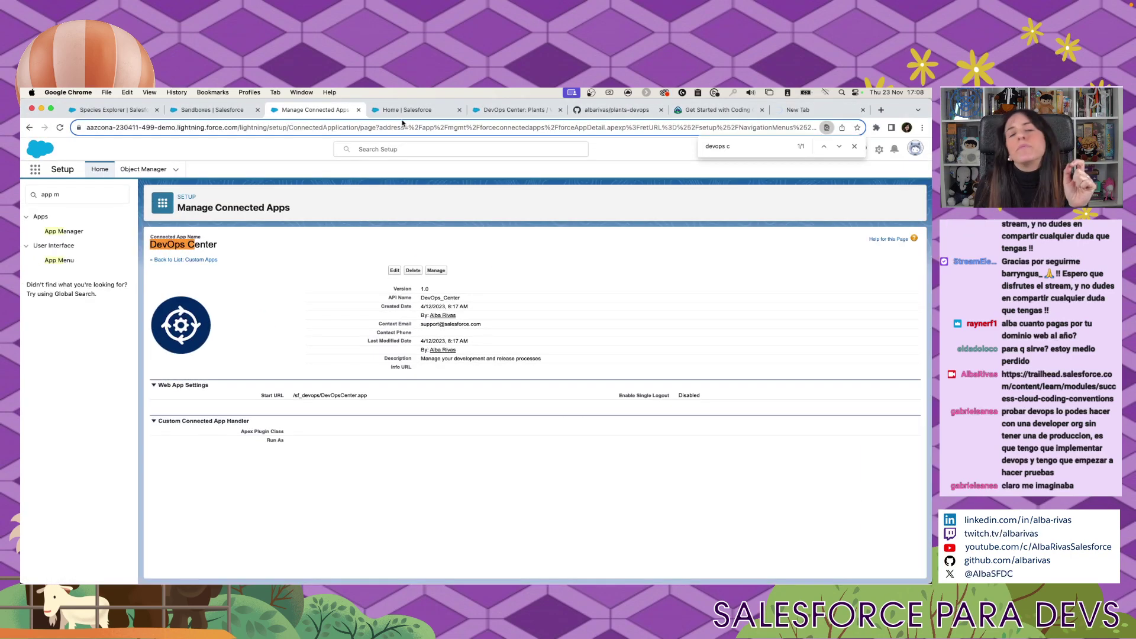
click(524, 111)
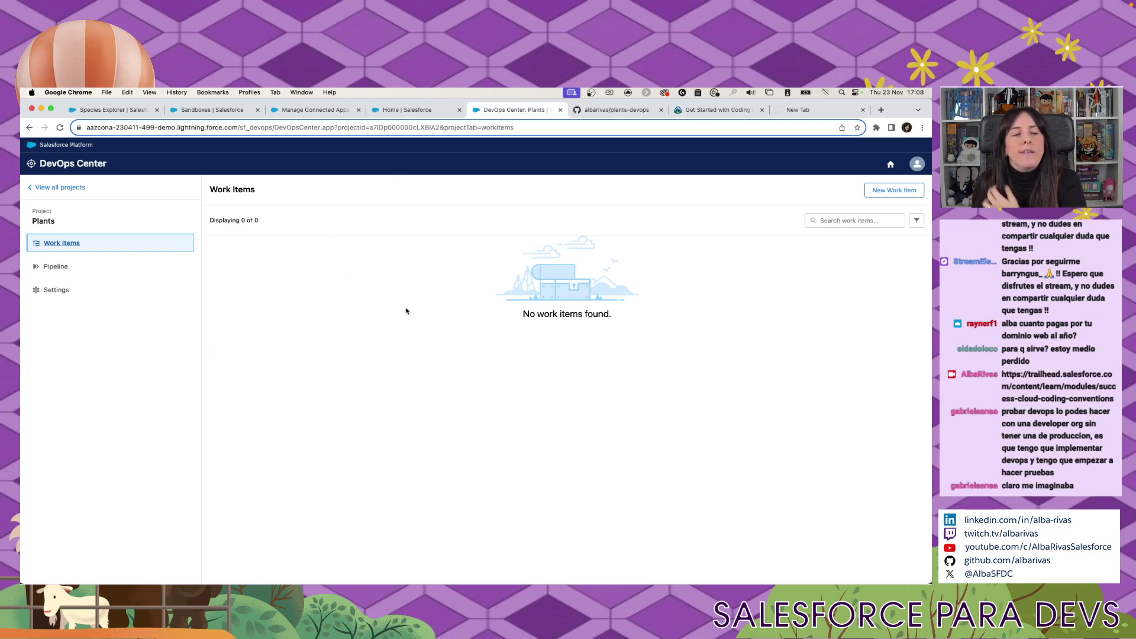
Start a new work item with subject 'Crear Remedios' and a placeholder description.
click(893, 190)
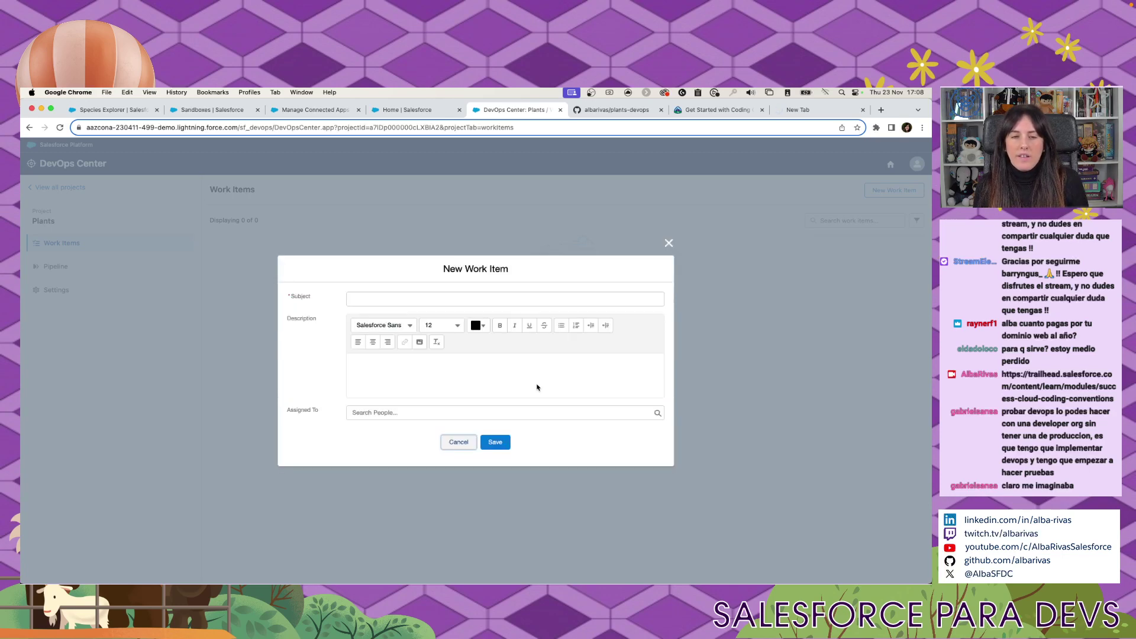
click(532, 300)
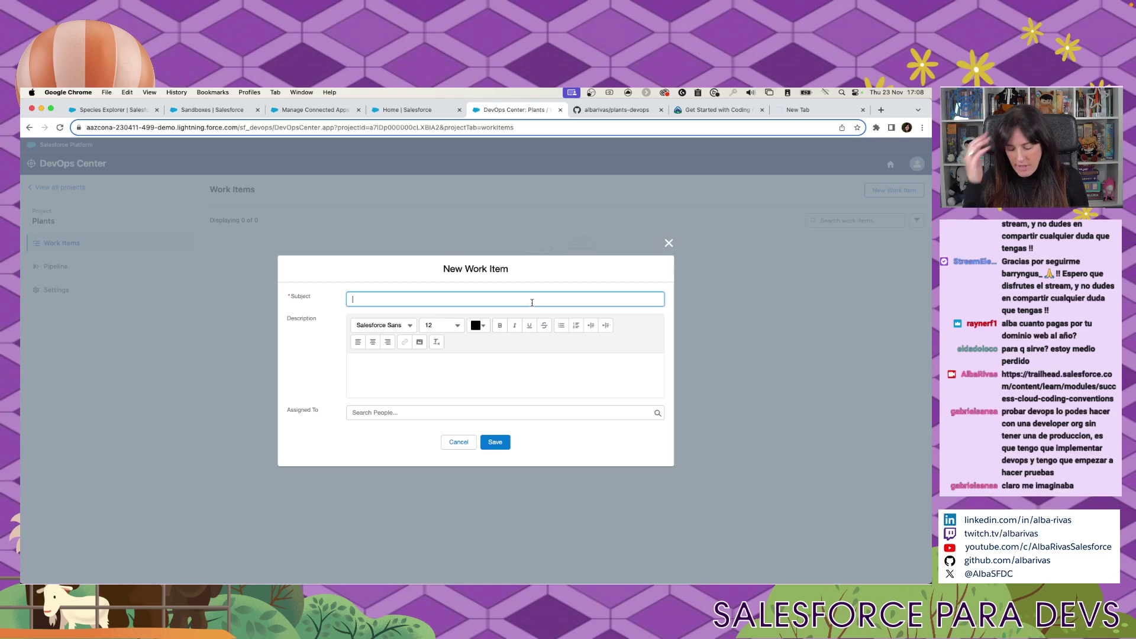
text(Crear )
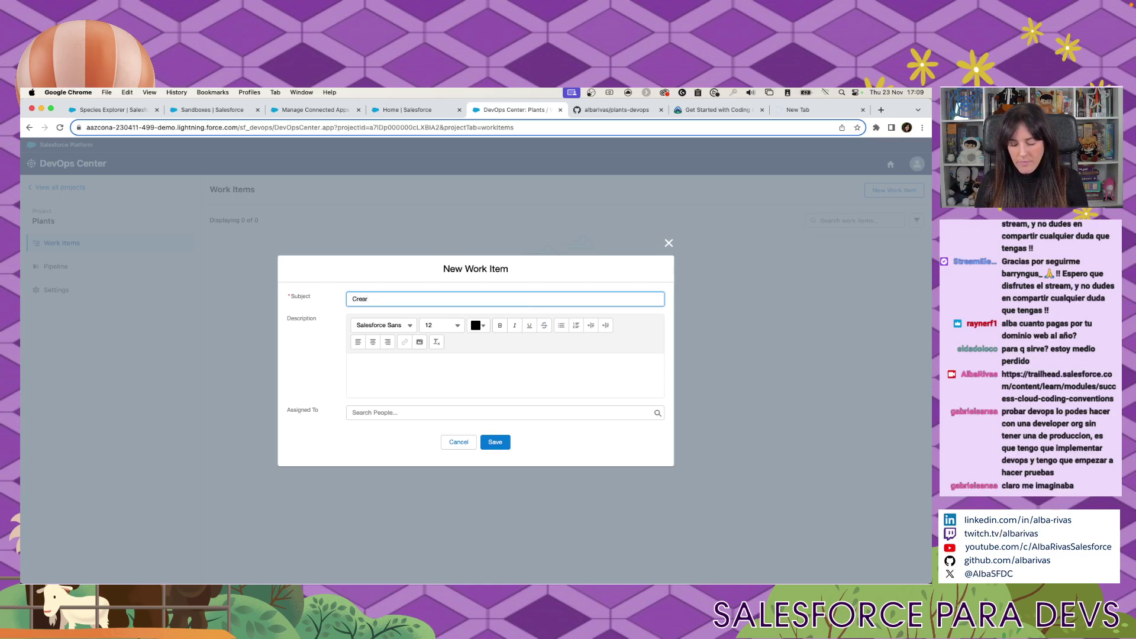
text(Remedios)
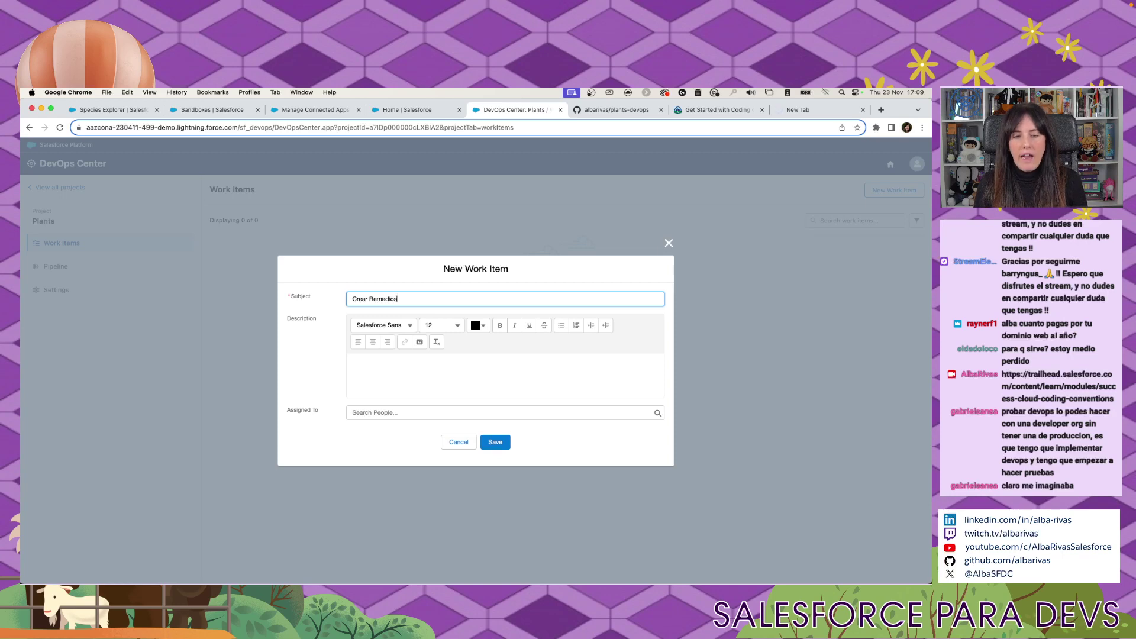
click(435, 387)
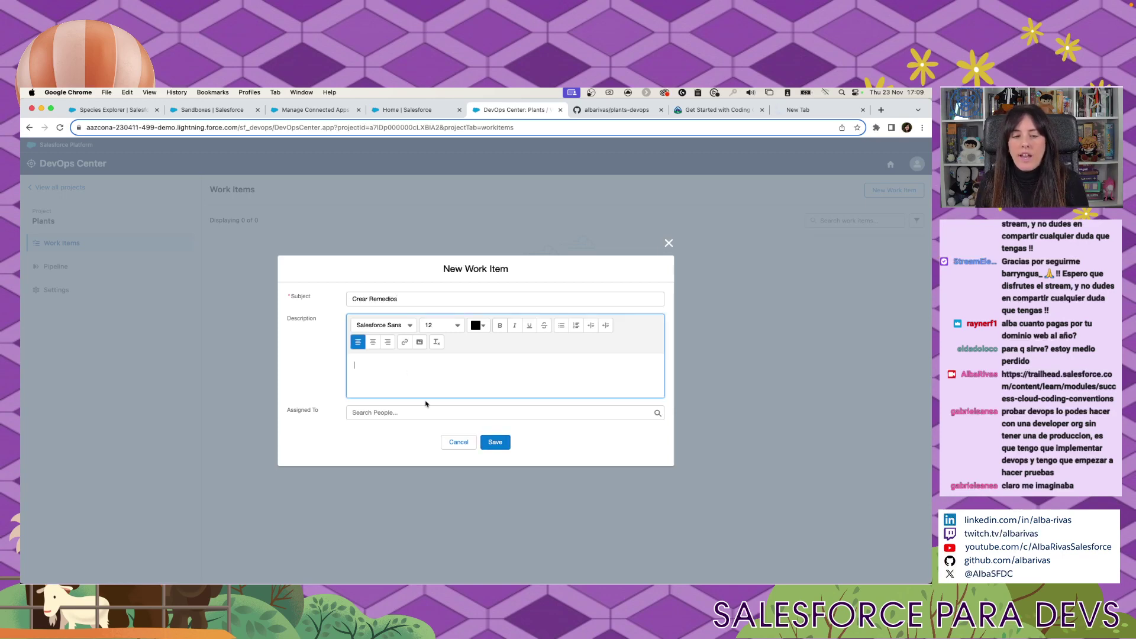
click(406, 413)
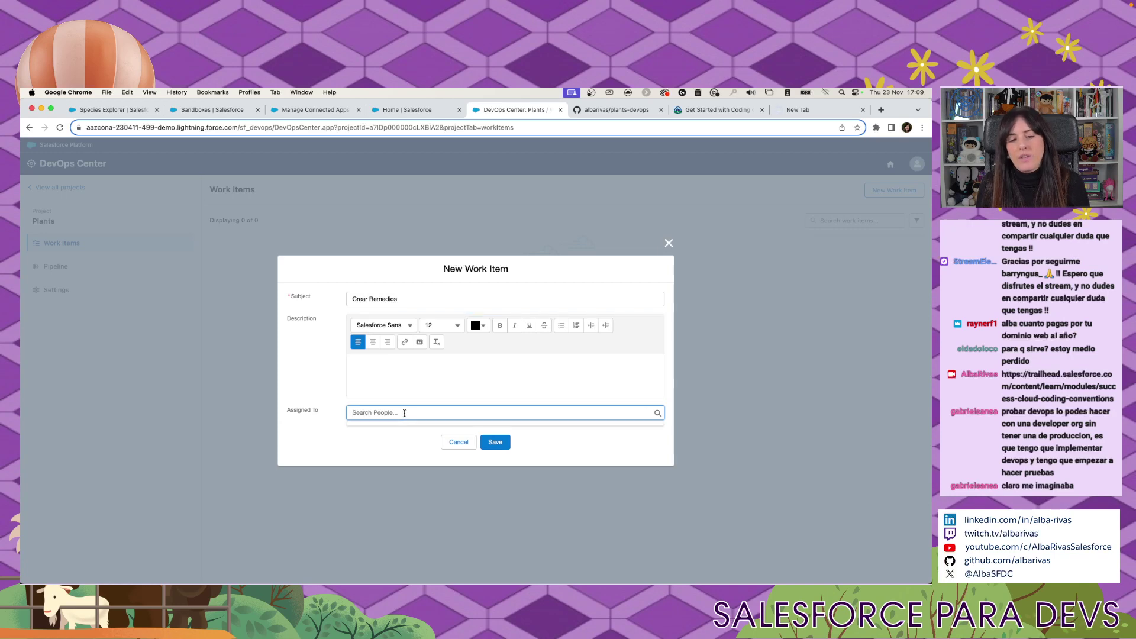
click(400, 383)
text(asda)
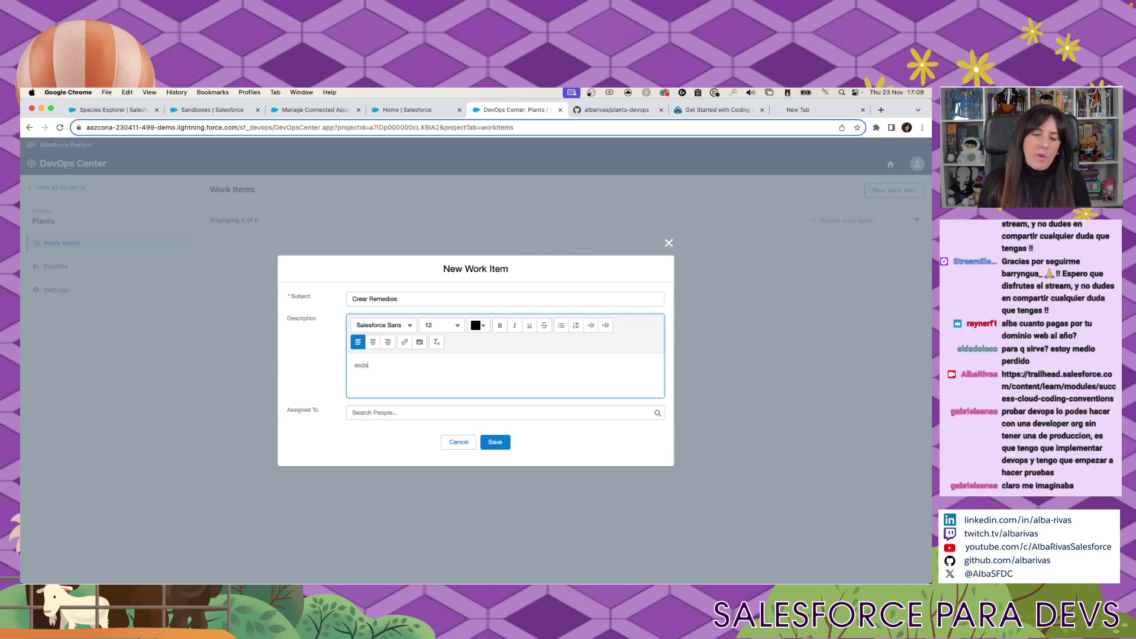
text(sdasdahsdkjashdkjashkjdhad.a......)
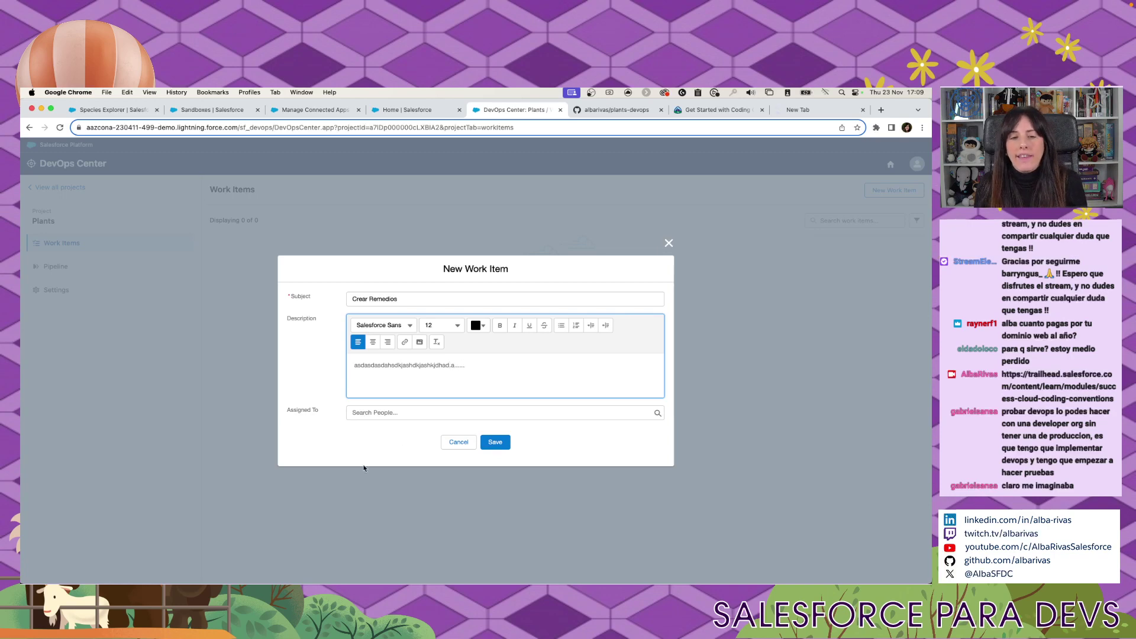
Assign the work item to the current user and save it.
click(369, 412)
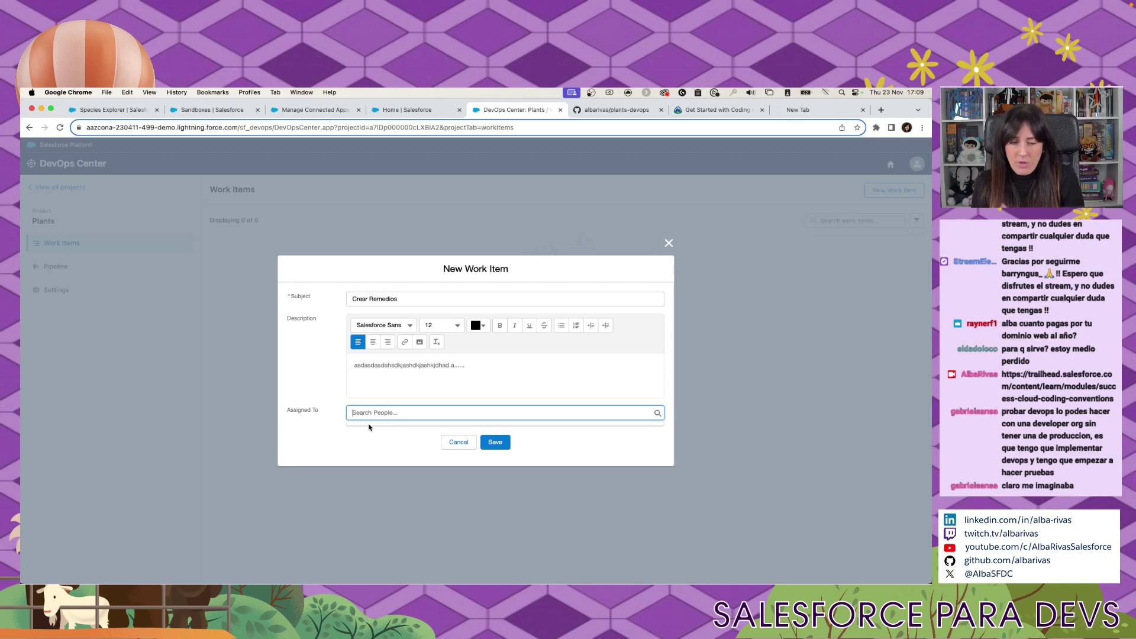
text(alba)
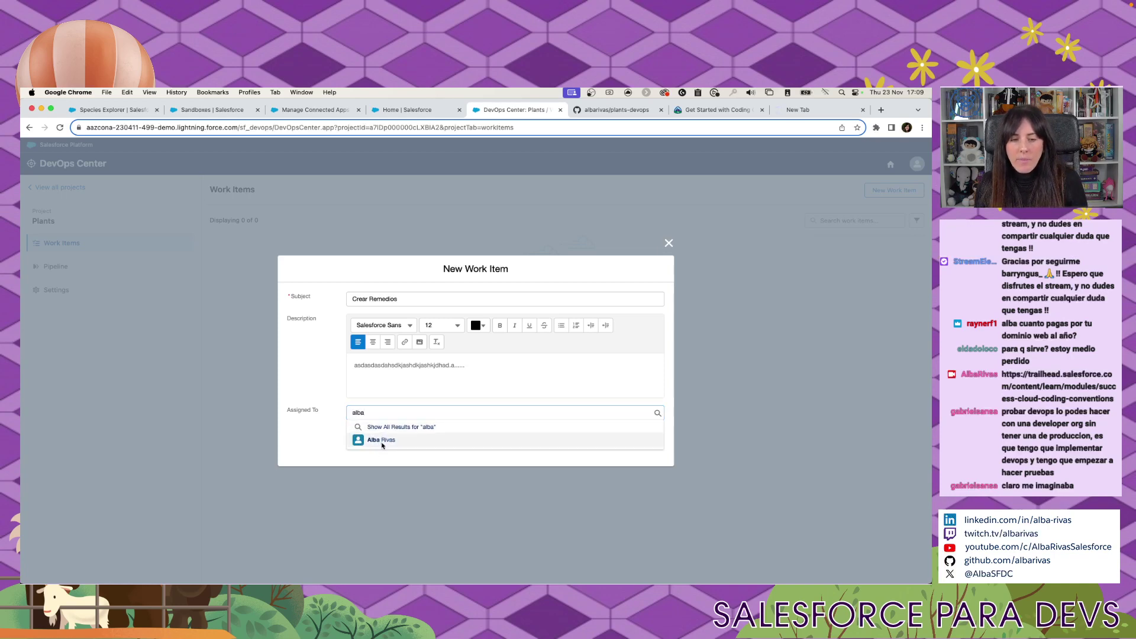
click(381, 440)
click(505, 445)
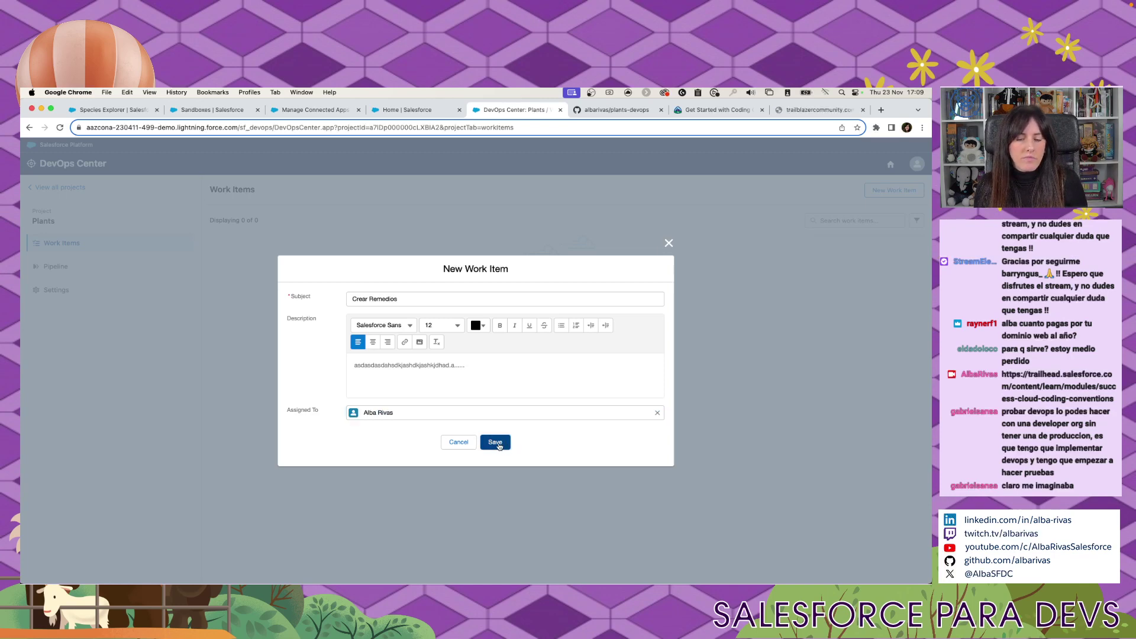
click(496, 443)
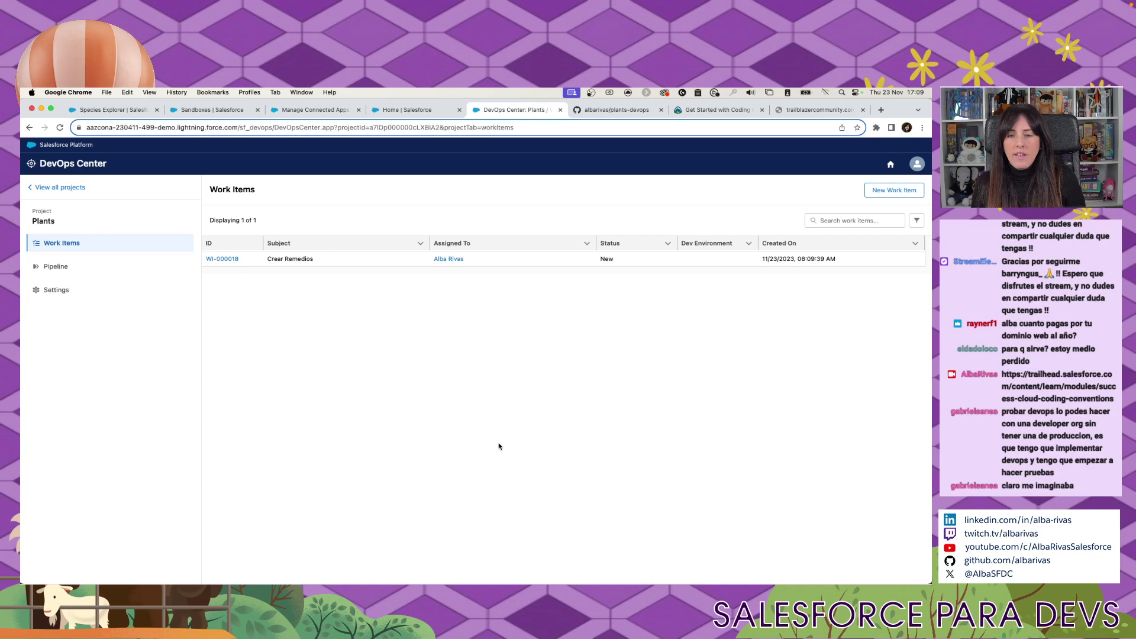
Open WI-000018 and start work on it in the plants-dev1 development environment.
click(231, 259)
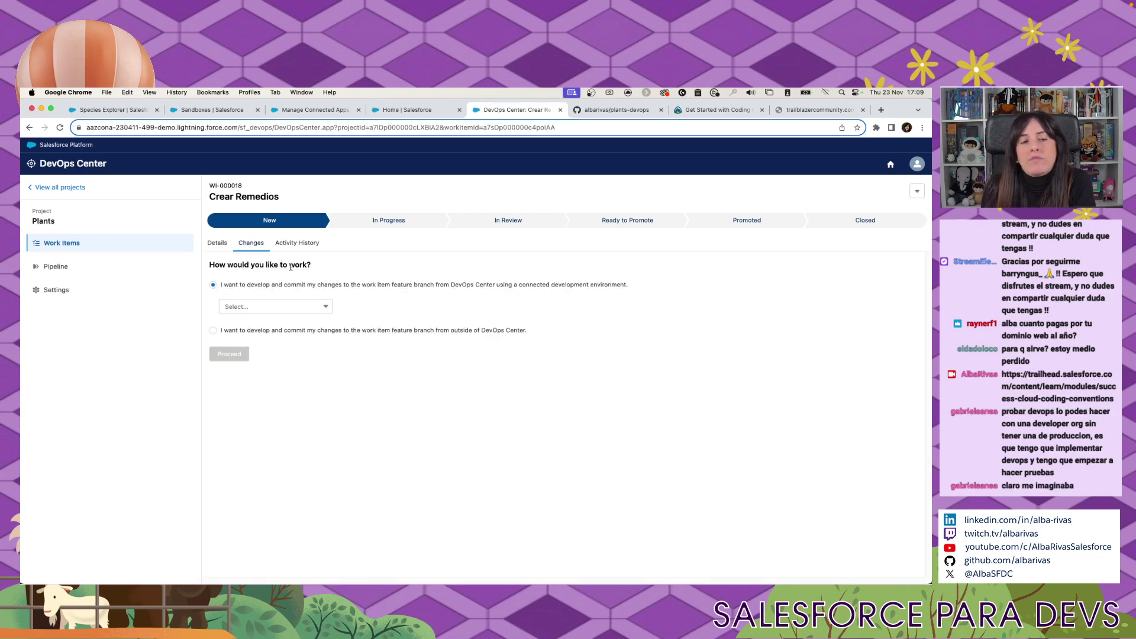
click(320, 307)
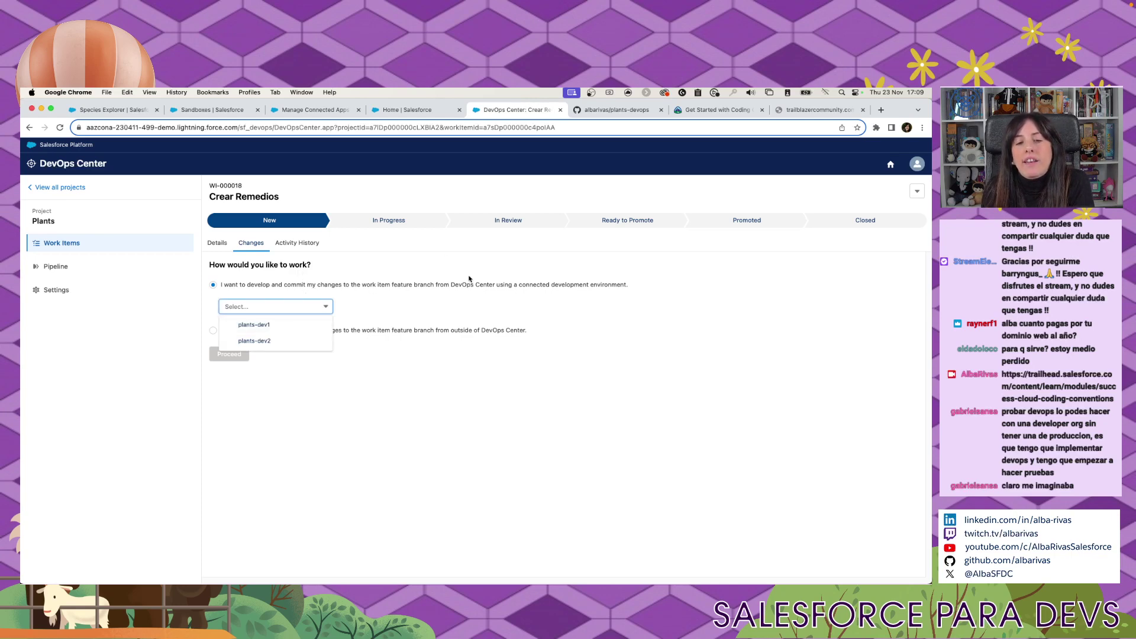
click(294, 325)
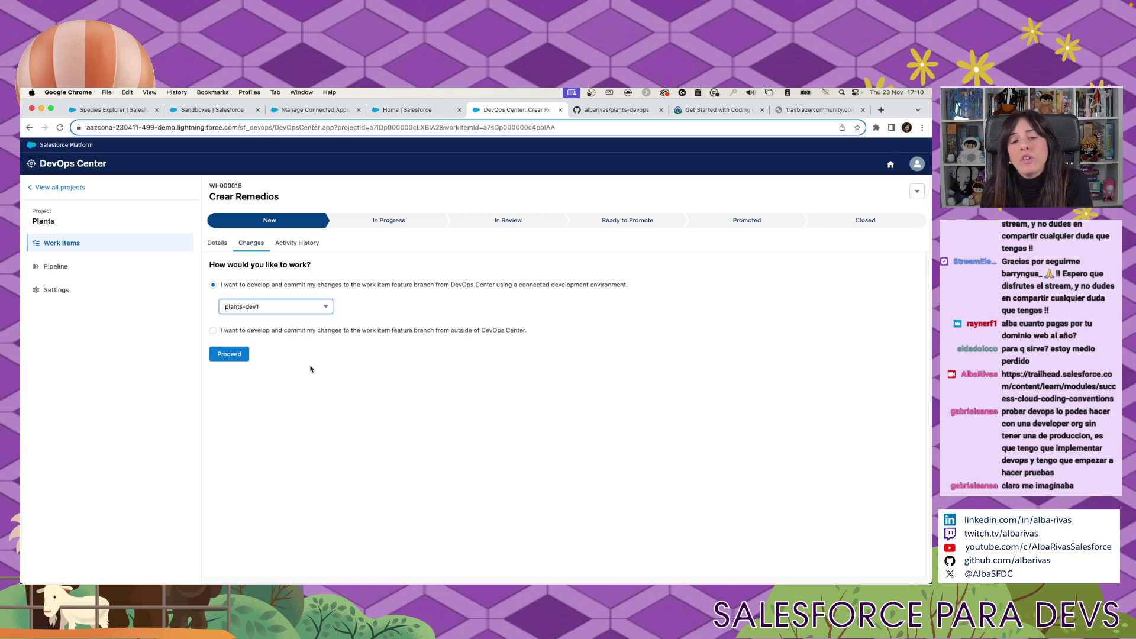
drag(339, 331, 535, 335)
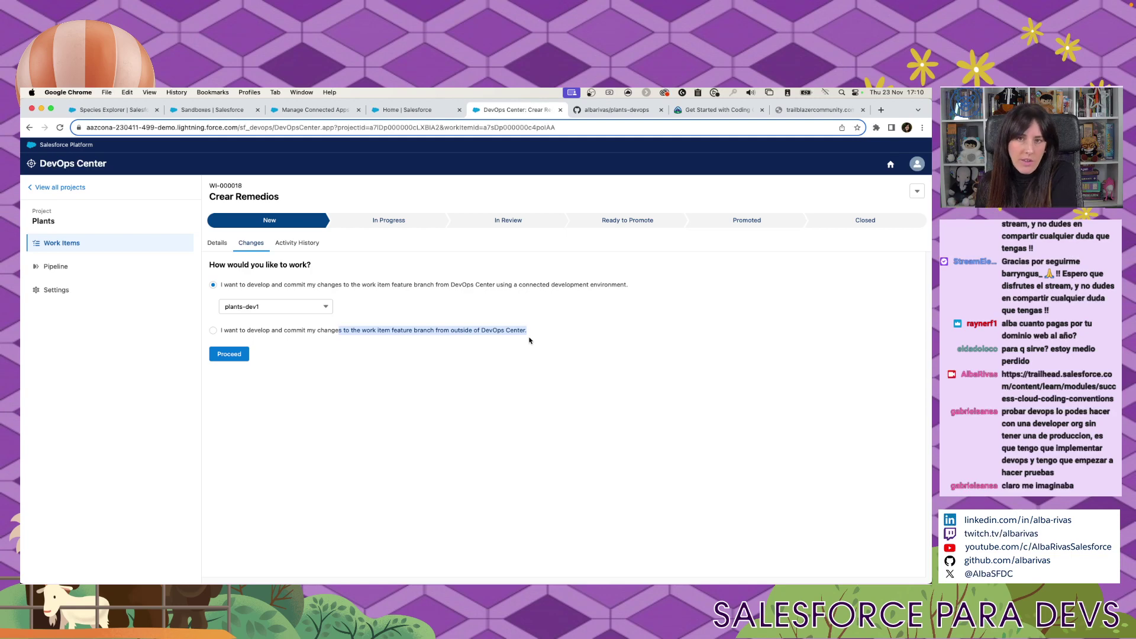
click(229, 355)
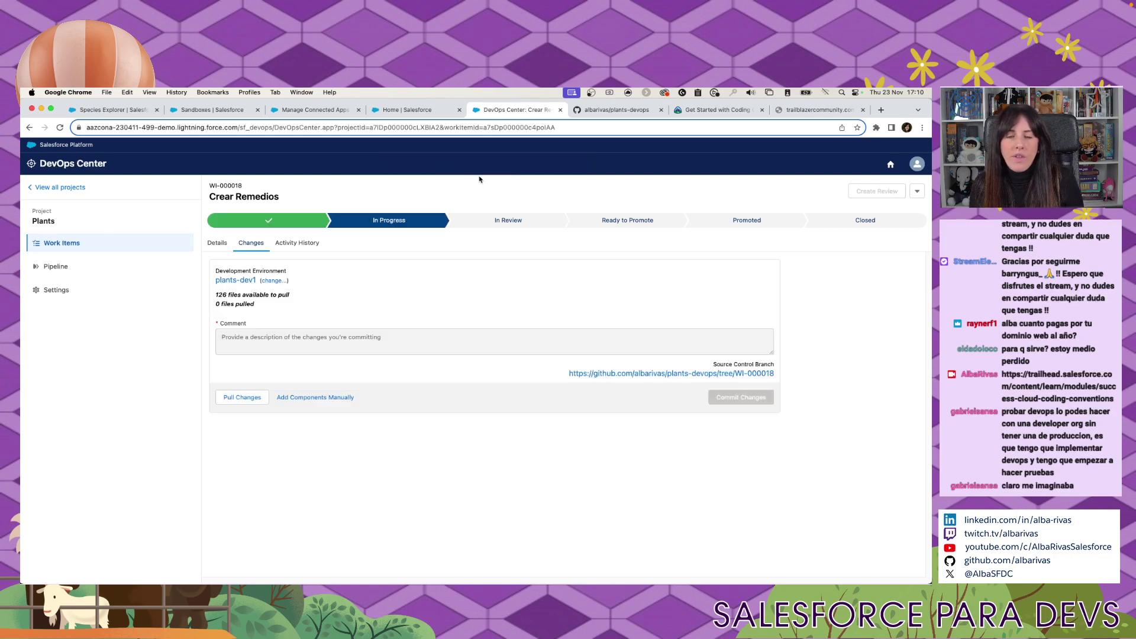
click(617, 110)
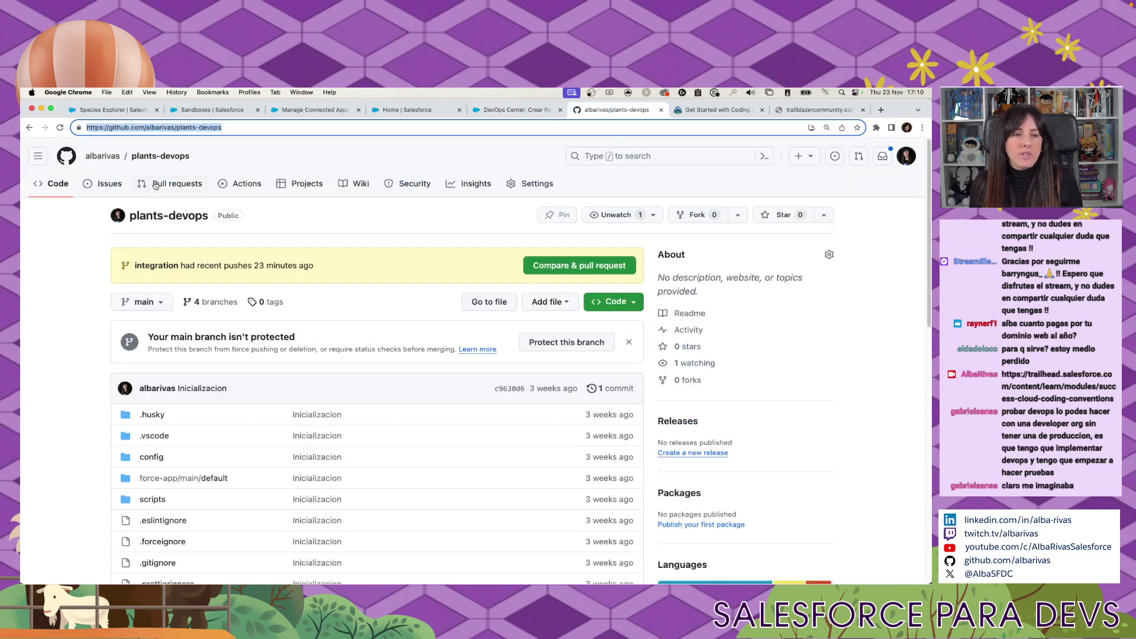
click(138, 158)
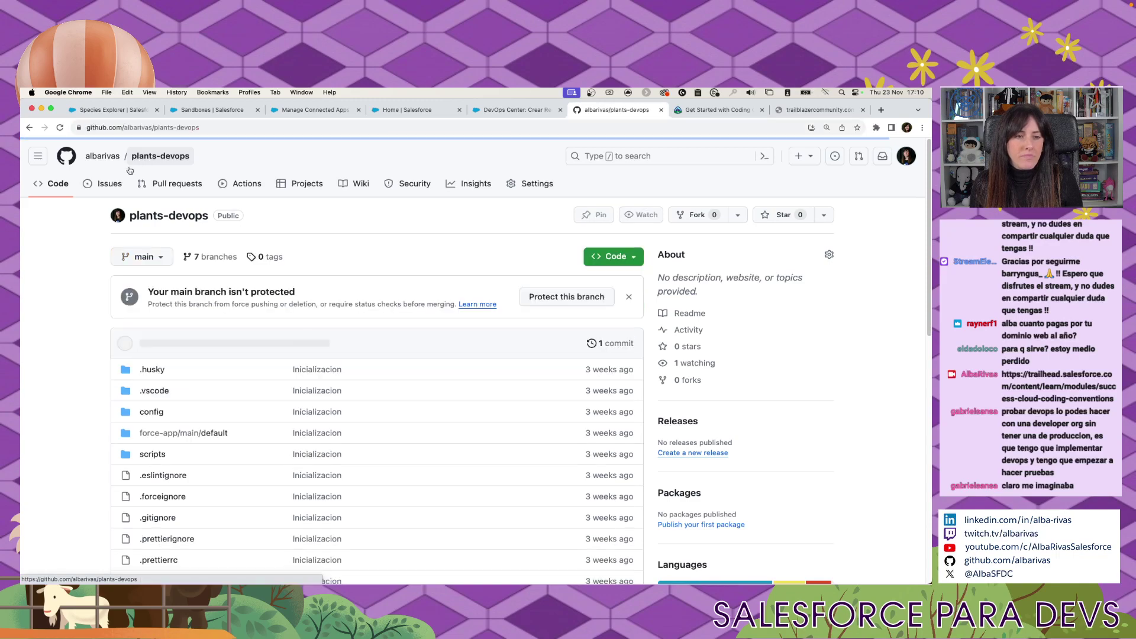
scroll(65, 263, down, 10)
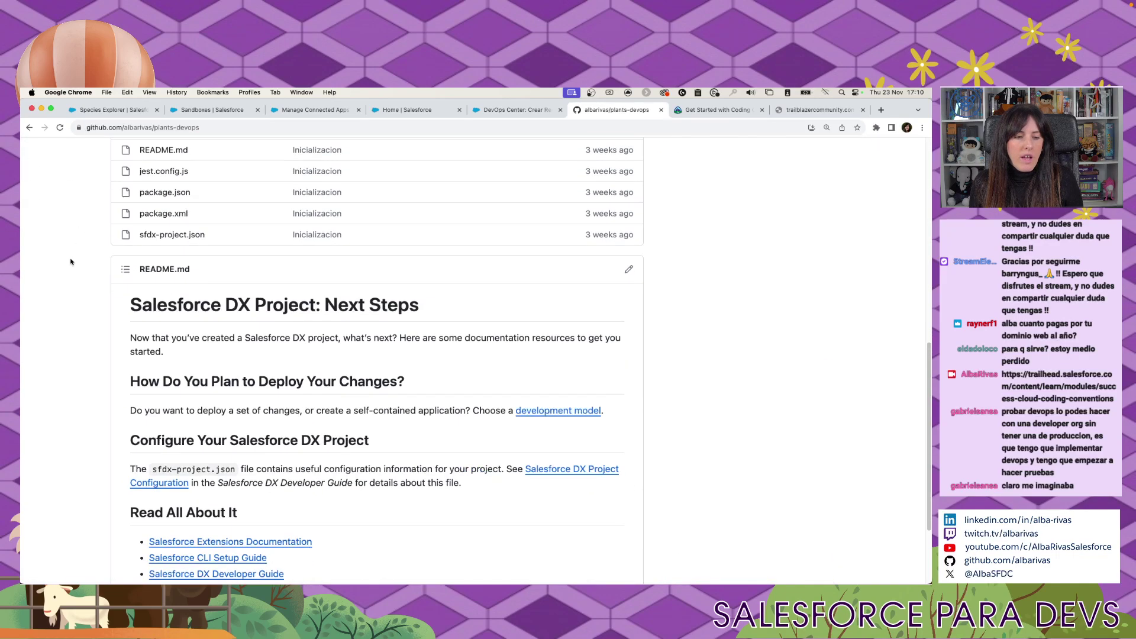
scroll(71, 264, up, 10)
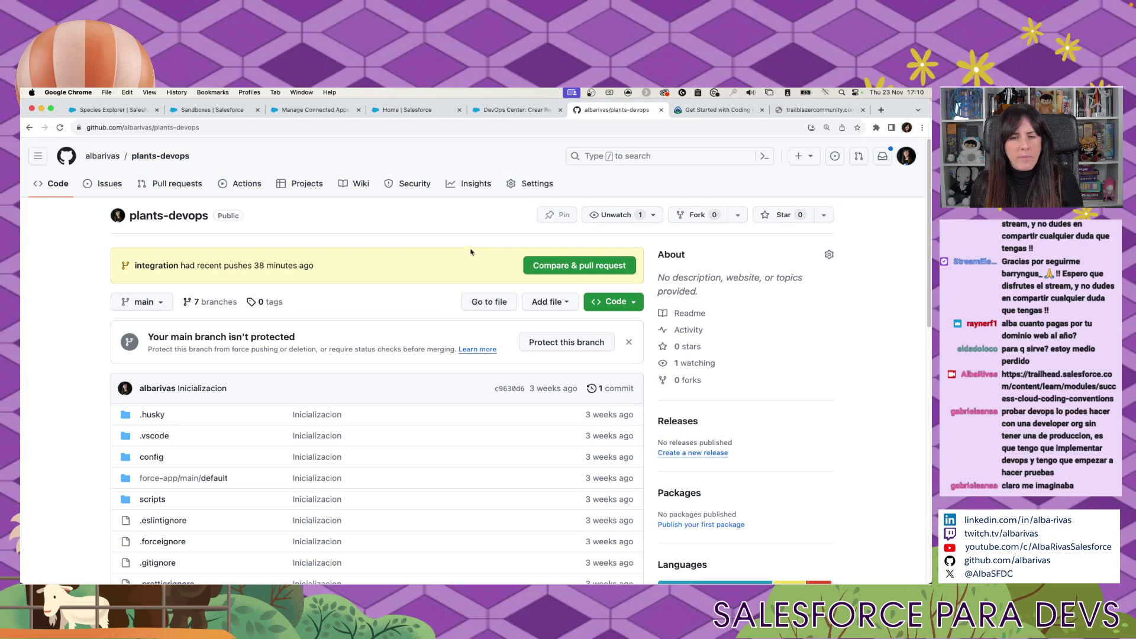
click(612, 301)
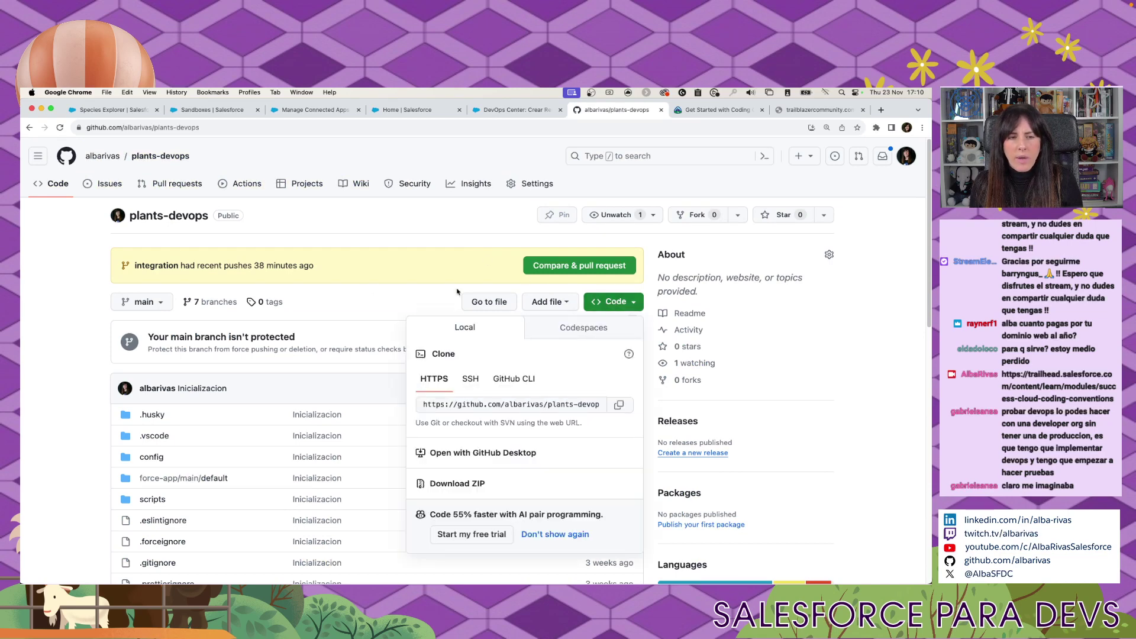
click(65, 293)
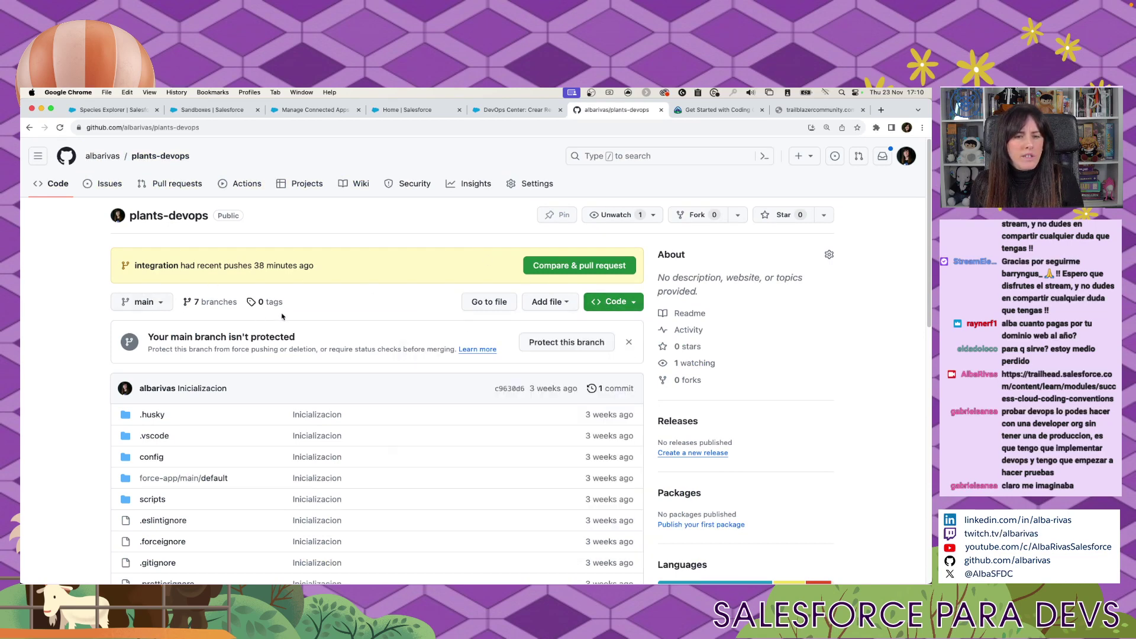
scroll(312, 318, down, 1)
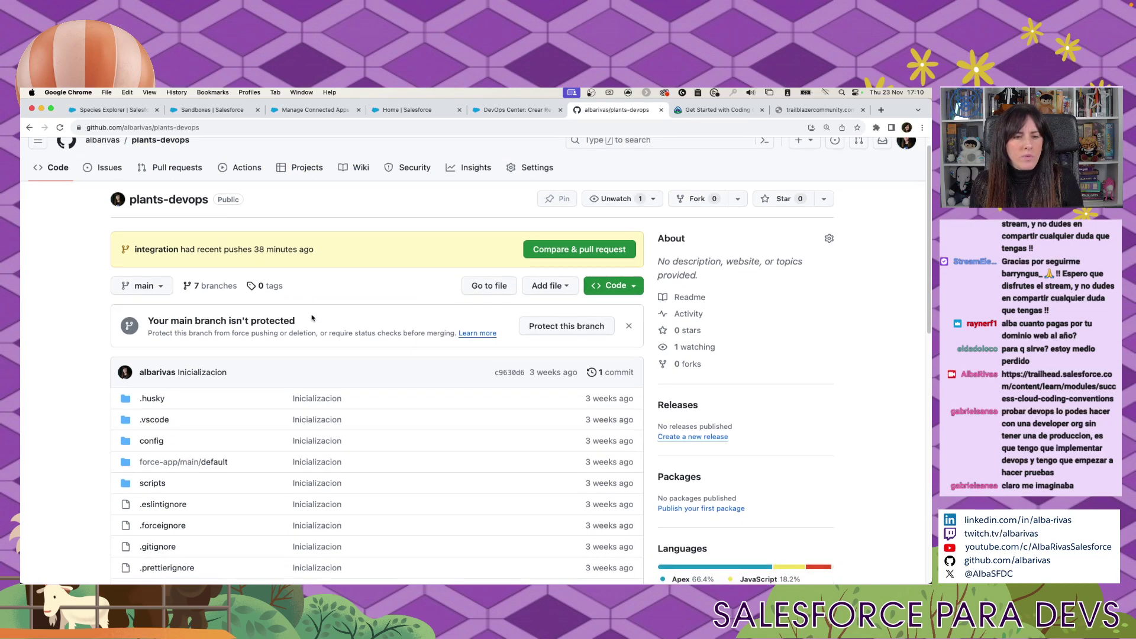
click(628, 326)
click(211, 286)
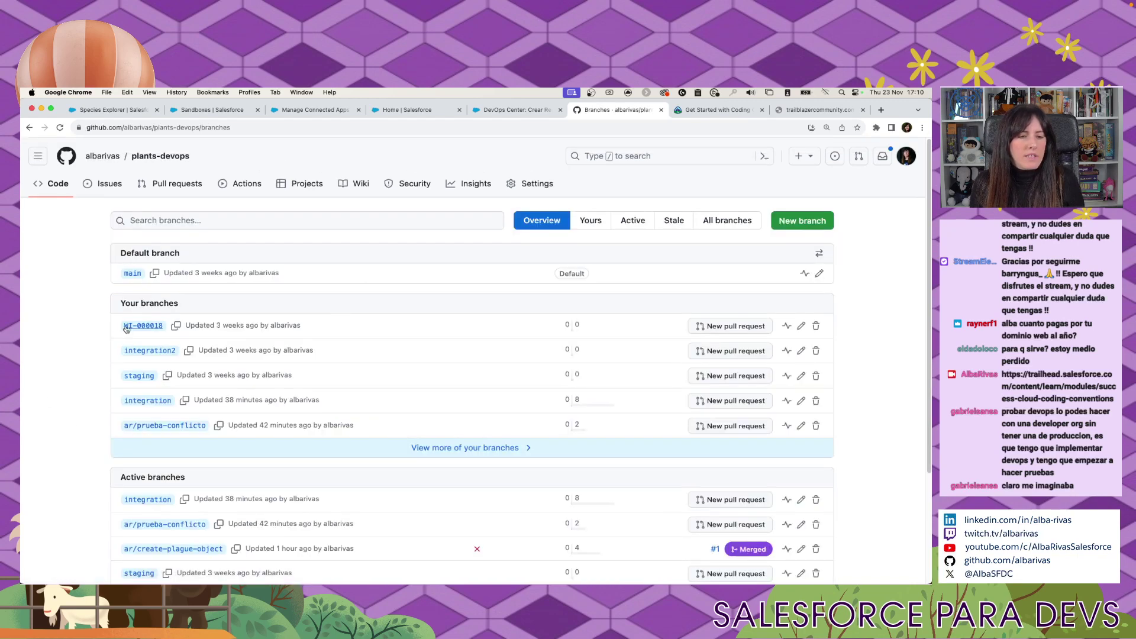
click(126, 327)
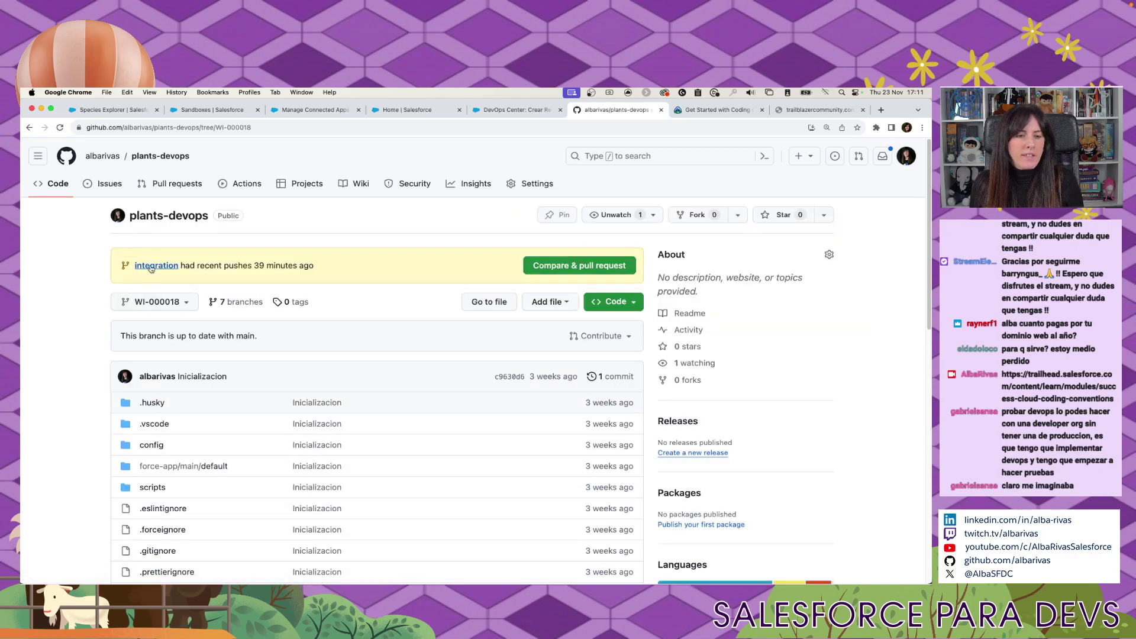
scroll(512, 415, down, 3)
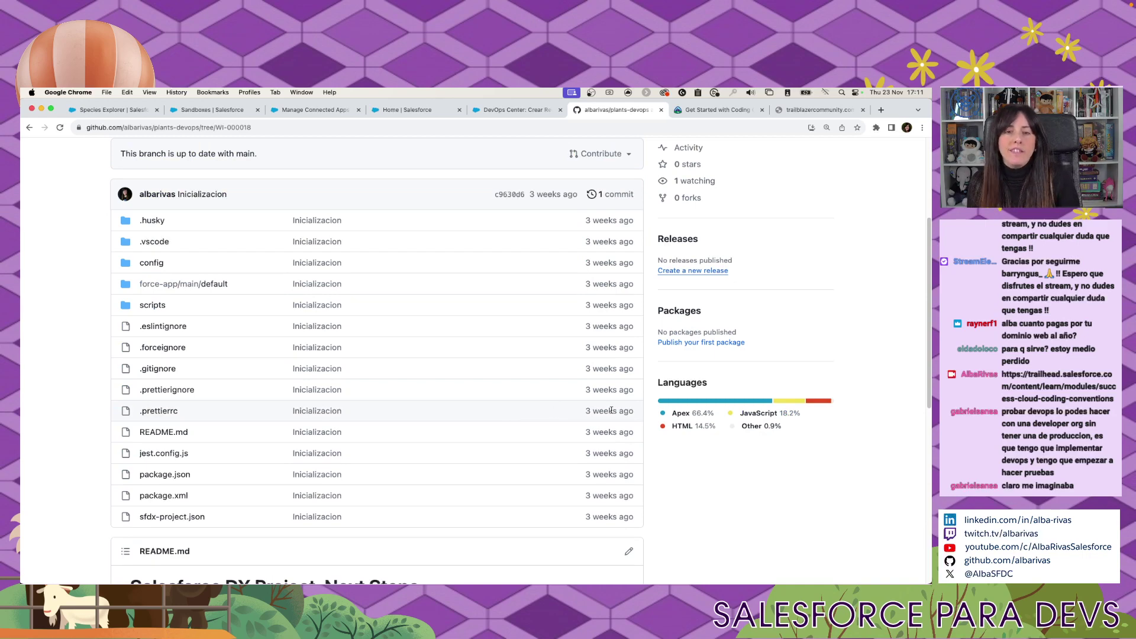
click(516, 110)
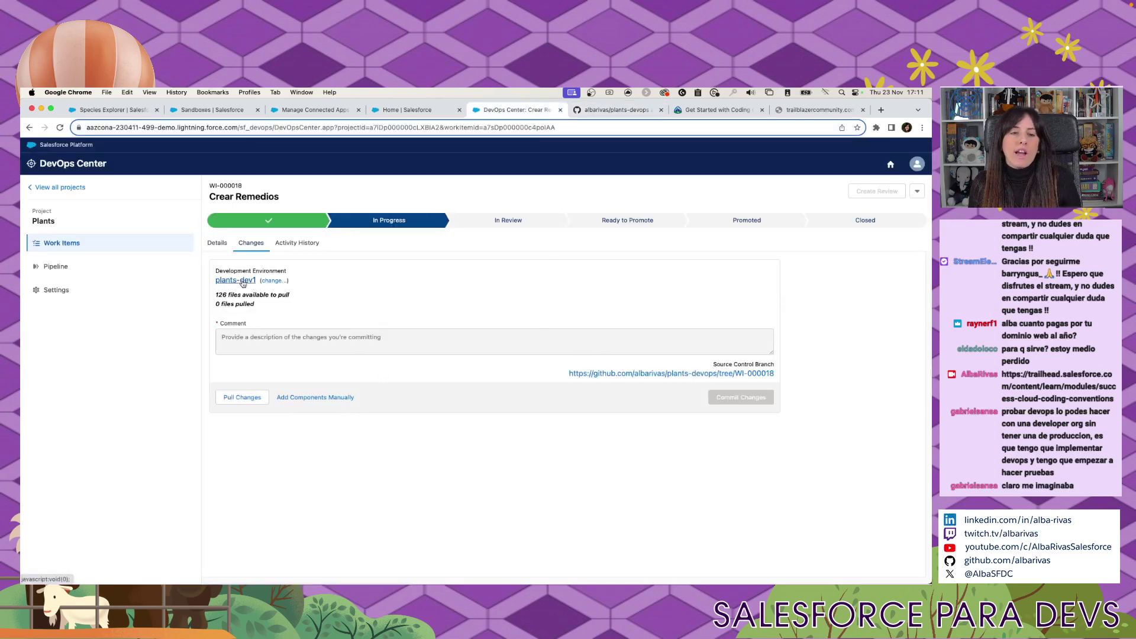
Open the plants-dev1 org and go to Setup's Object Manager.
click(242, 281)
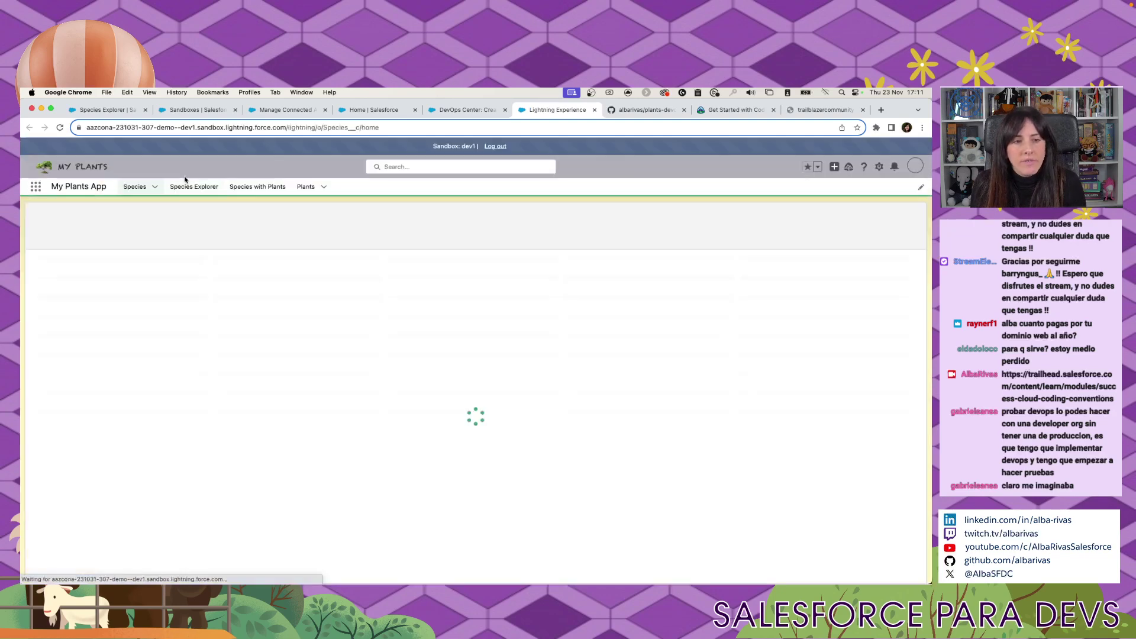
click(879, 167)
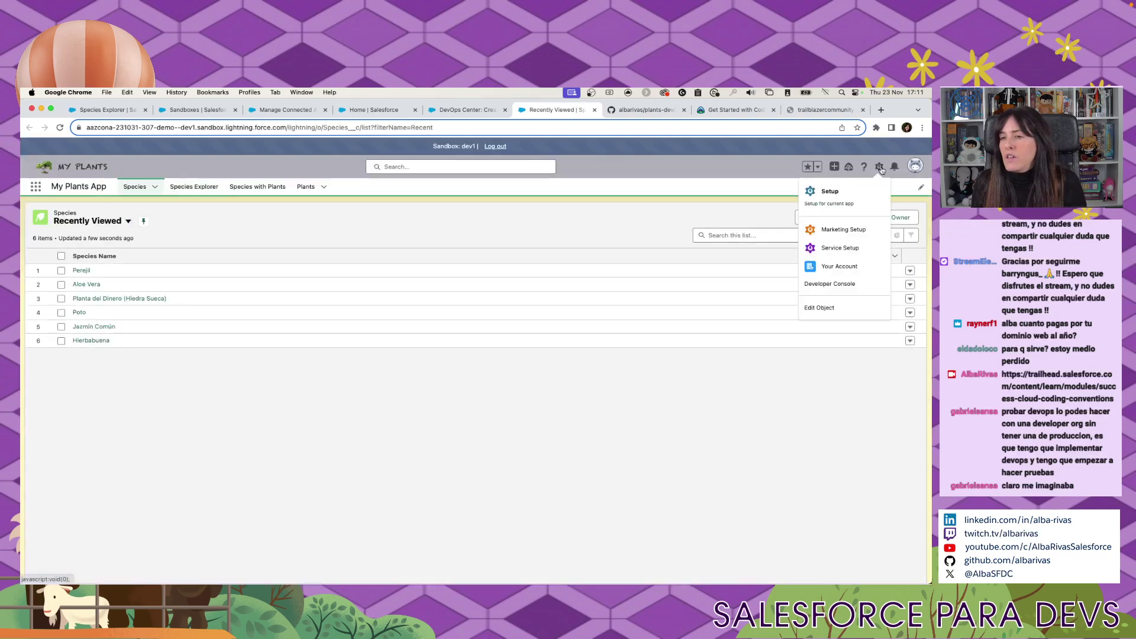
click(852, 202)
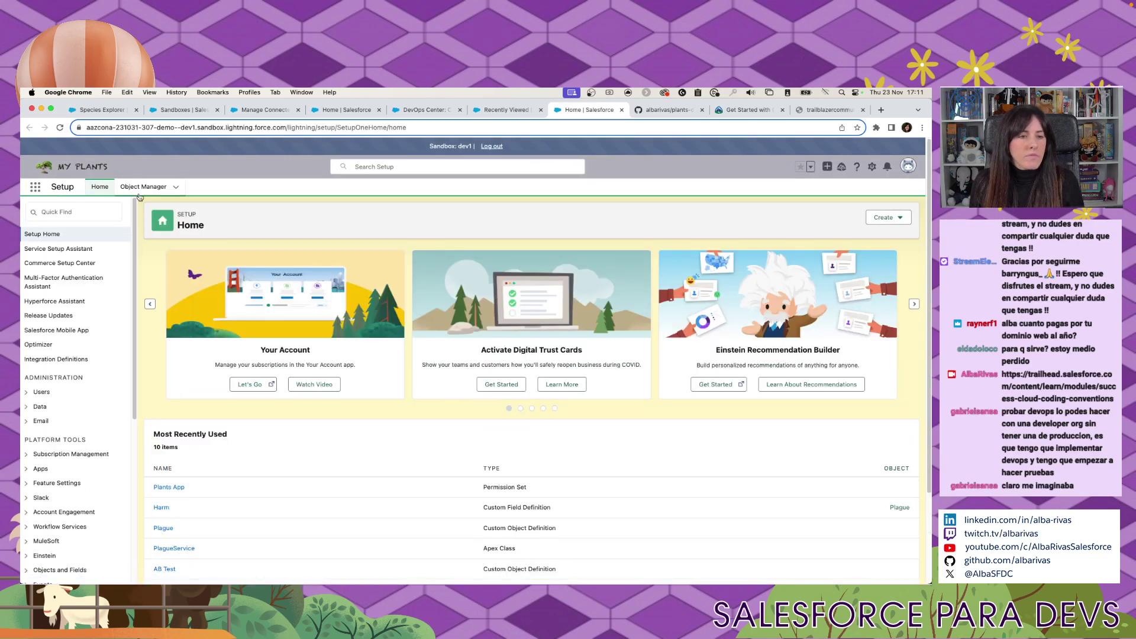
click(137, 193)
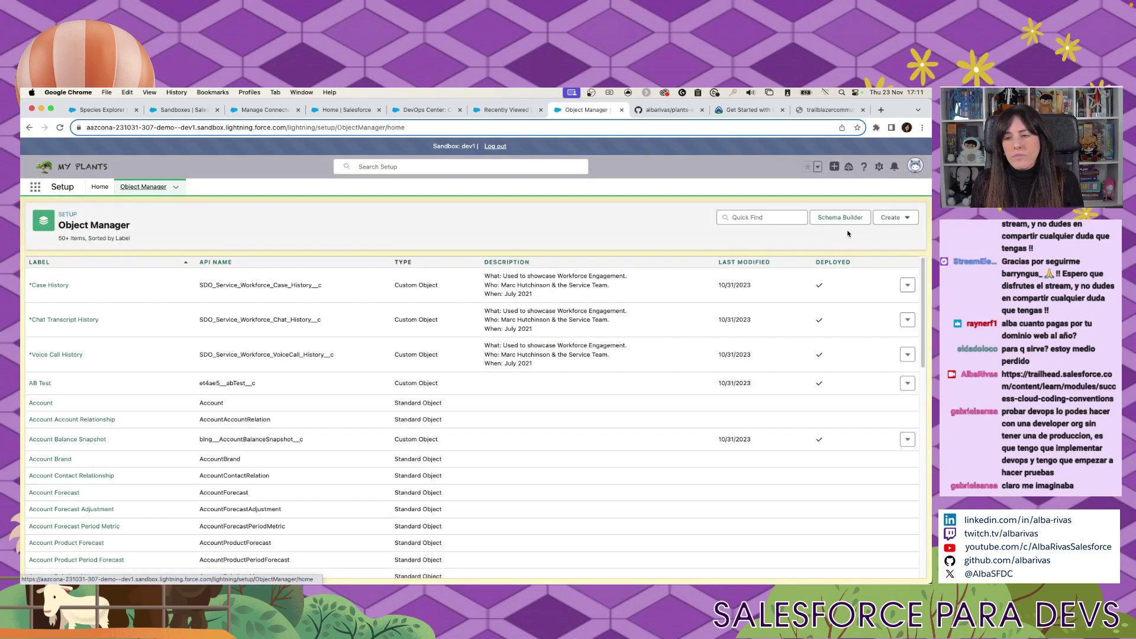
Create and save a custom object labelled Remedio, plural Remedios, then return to Crear Remedios.
click(887, 220)
click(882, 240)
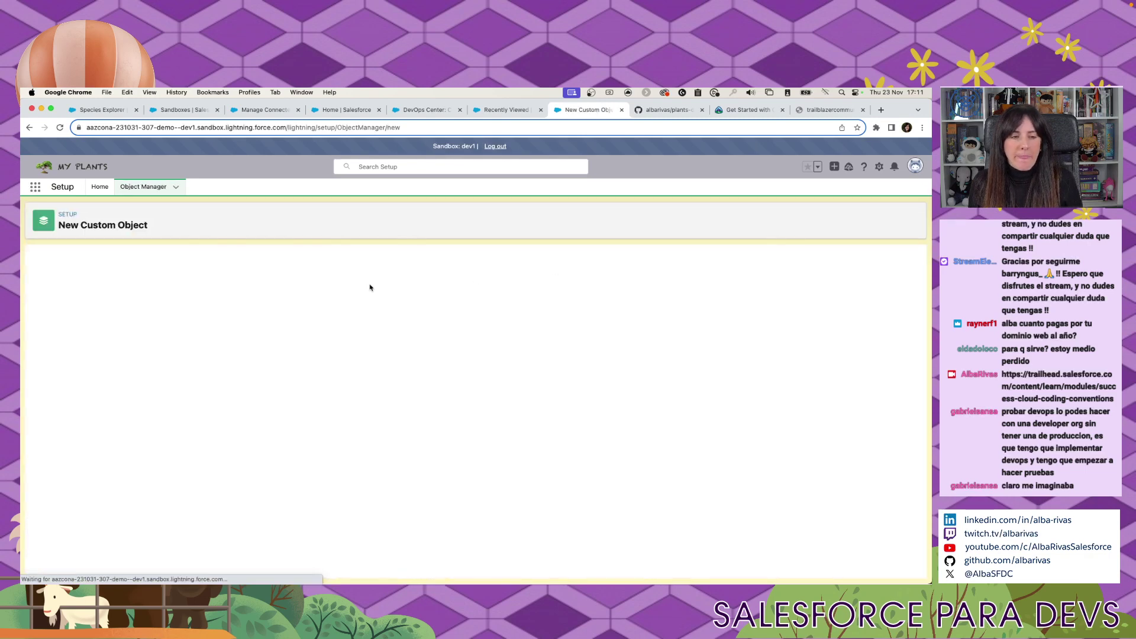
text(Remedi)
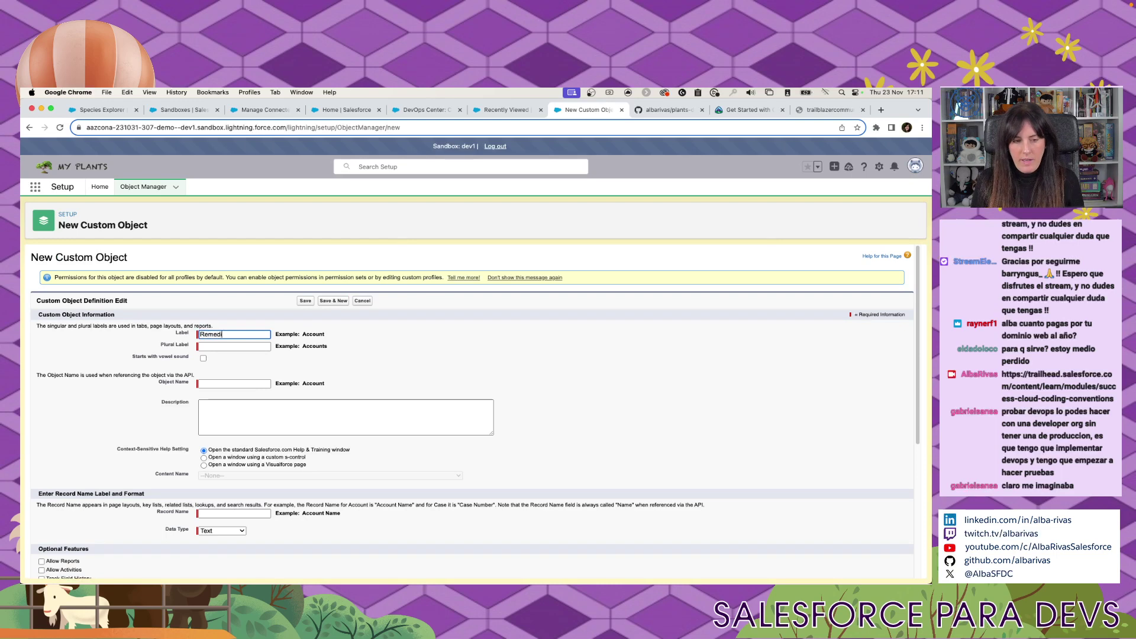
text(o)
key(Tab)
text(Remedios)
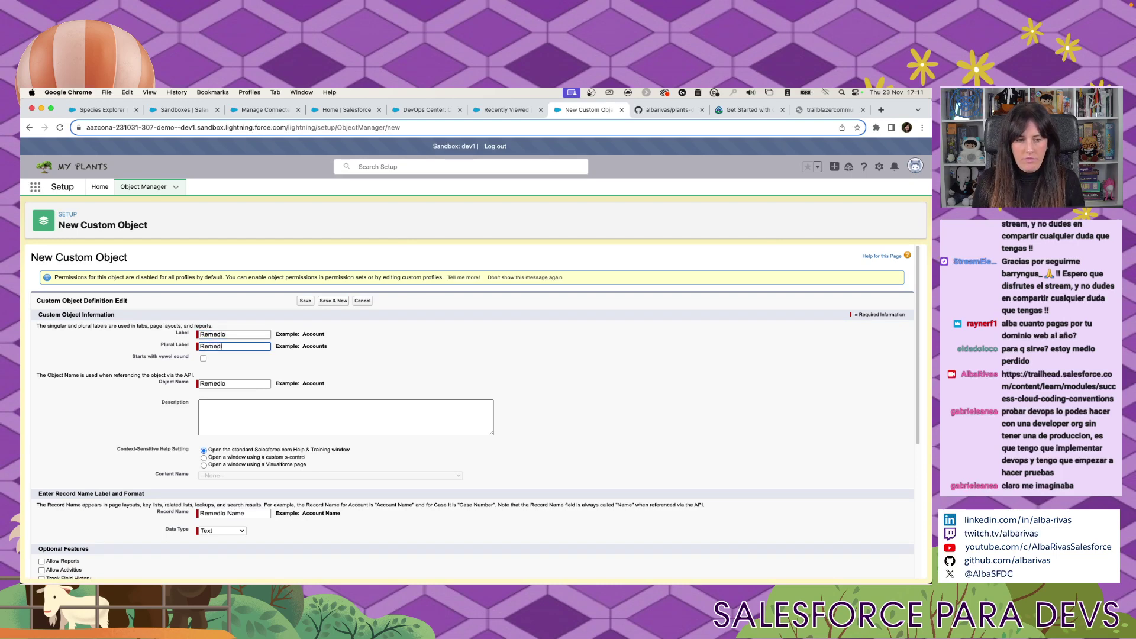
click(306, 301)
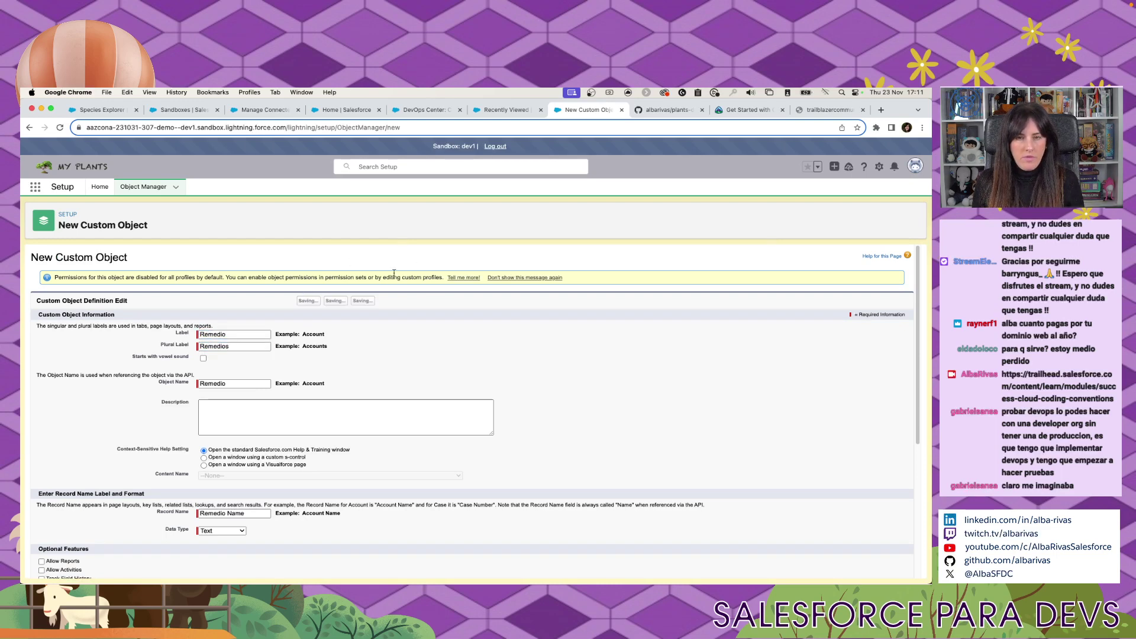
click(504, 111)
click(427, 110)
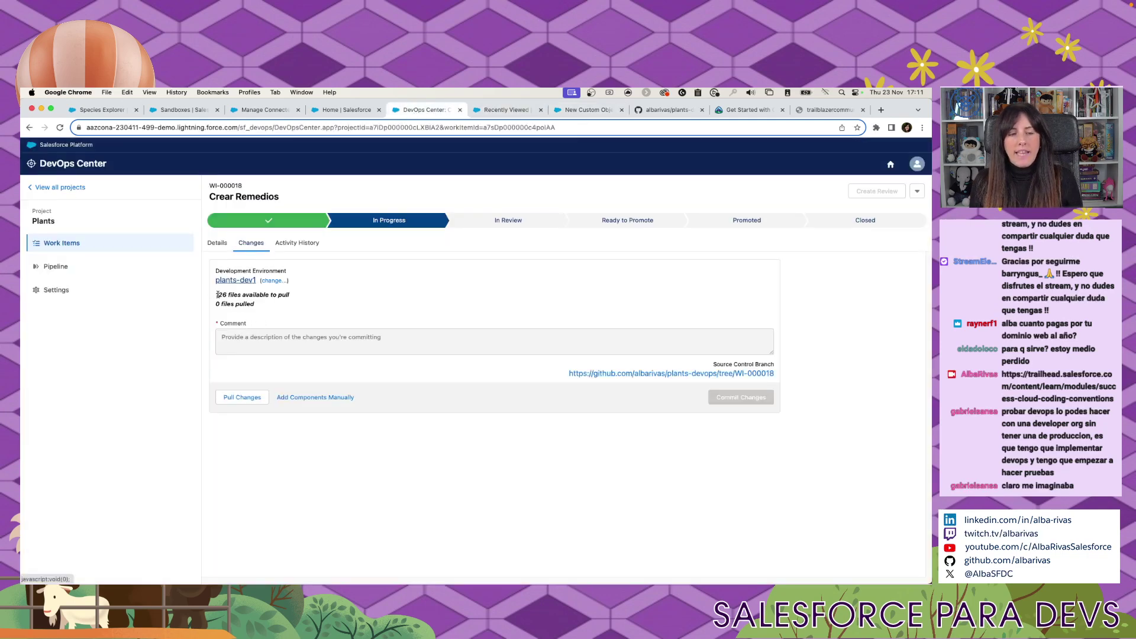
Point out the pull status counts, including 126 files available to pull from plants-dev1.
drag(251, 314, 257, 297)
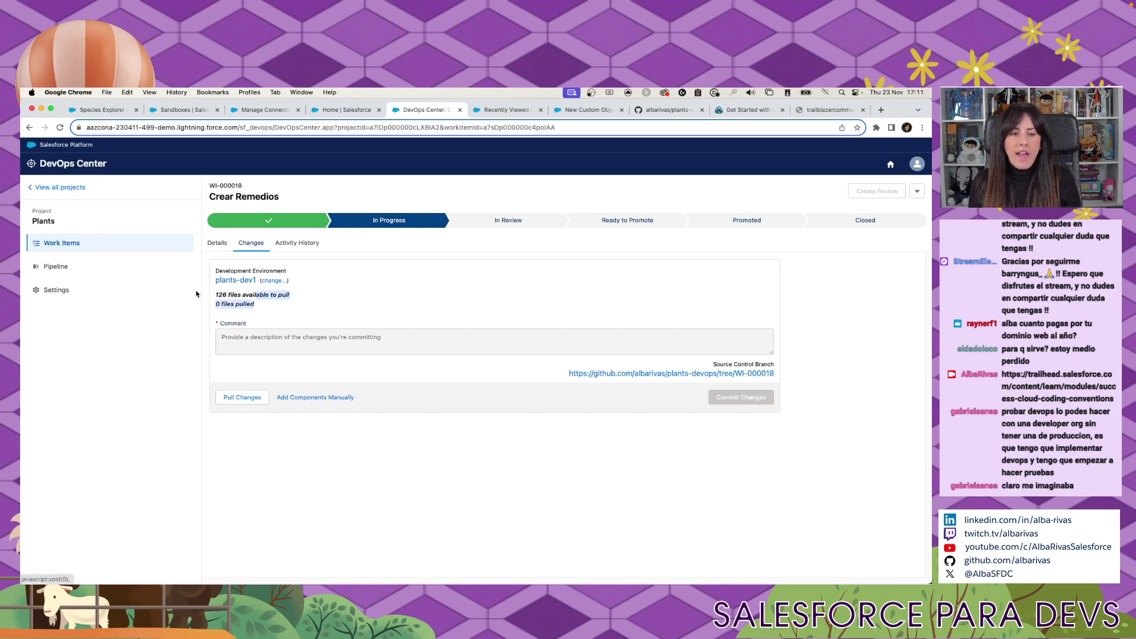
click(253, 296)
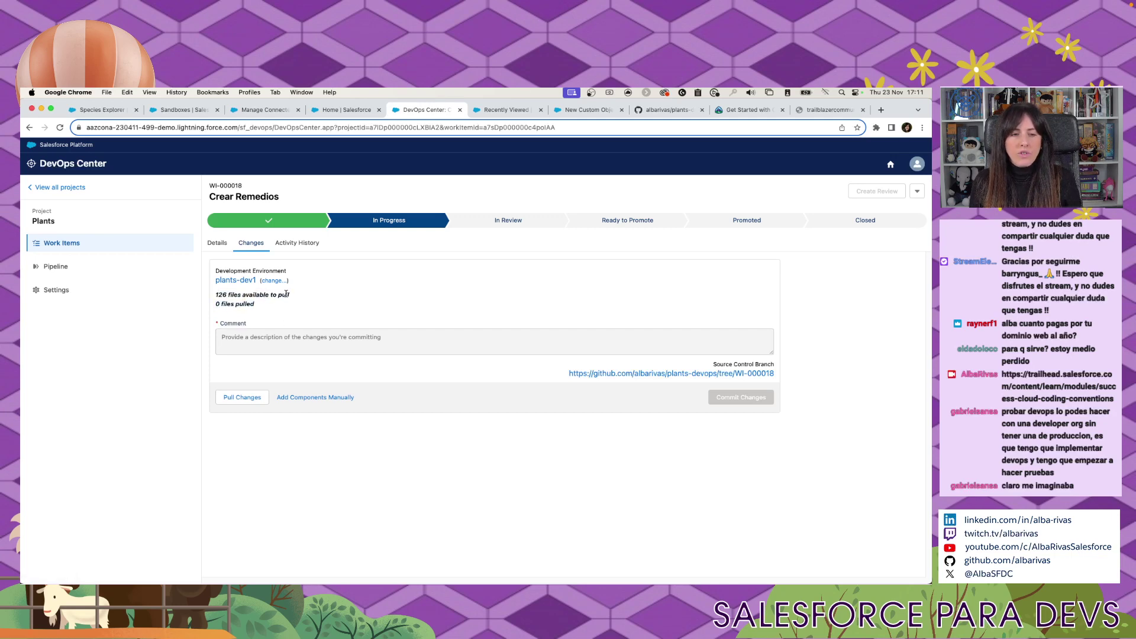
drag(286, 294, 215, 298)
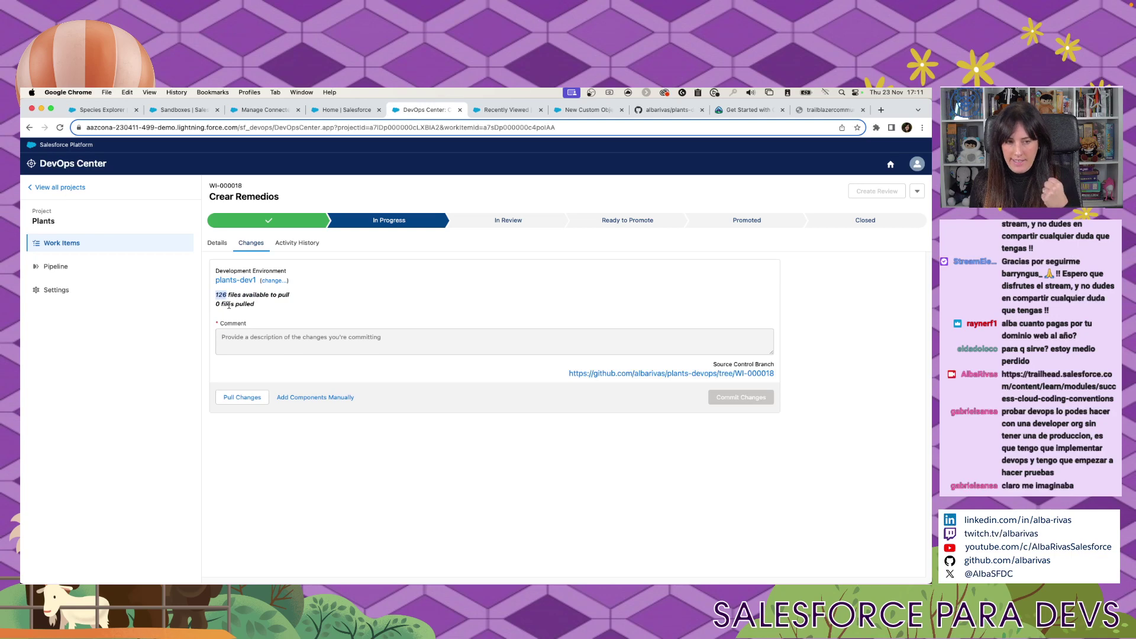
click(238, 304)
drag(243, 294, 311, 295)
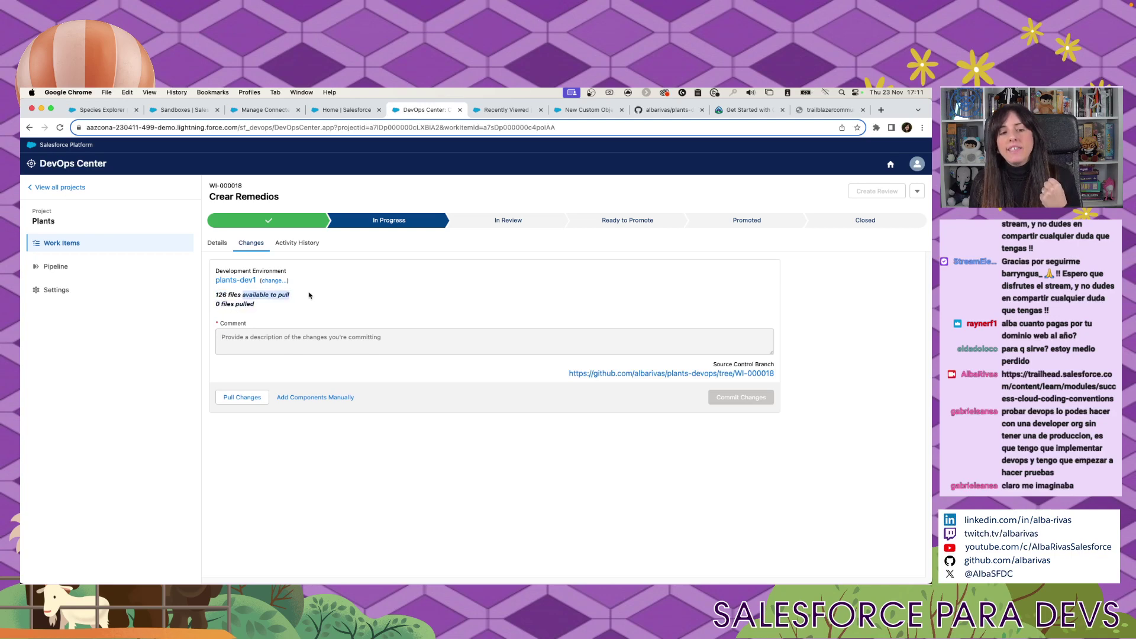
click(310, 296)
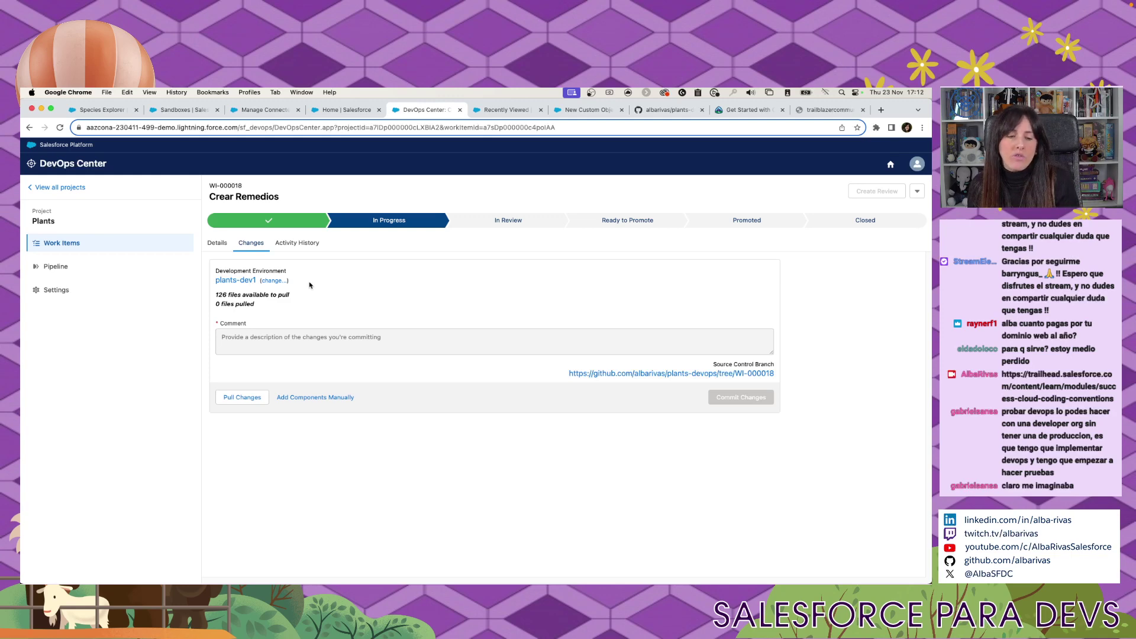
Pull the first batch of plants-dev1 changes into the Crear Remedios work item.
click(240, 397)
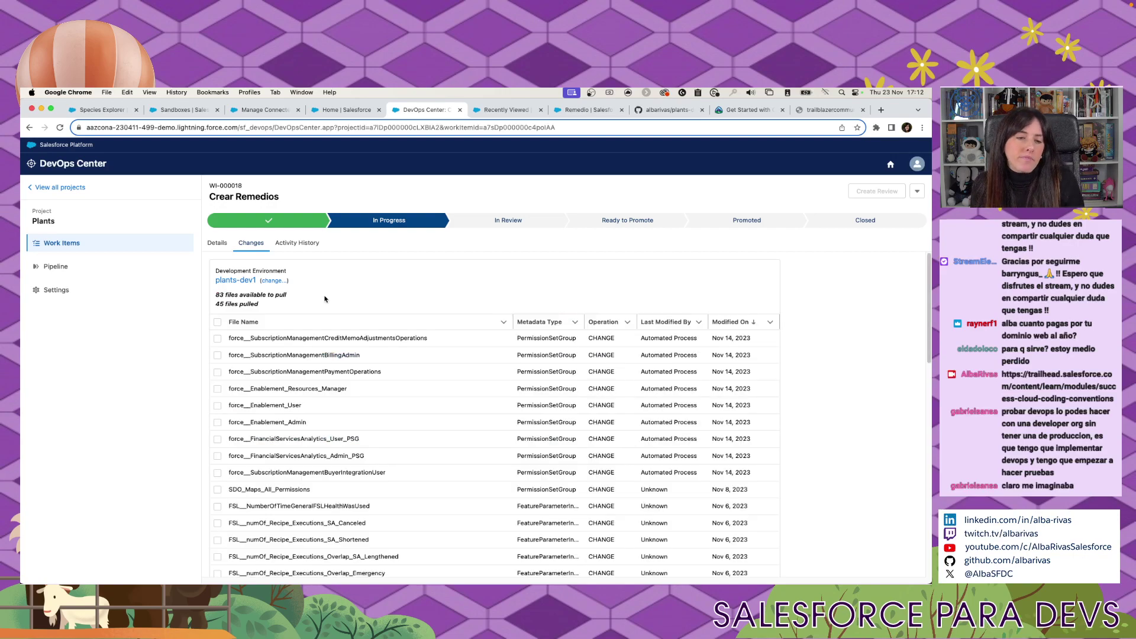
scroll(296, 355, down, 10)
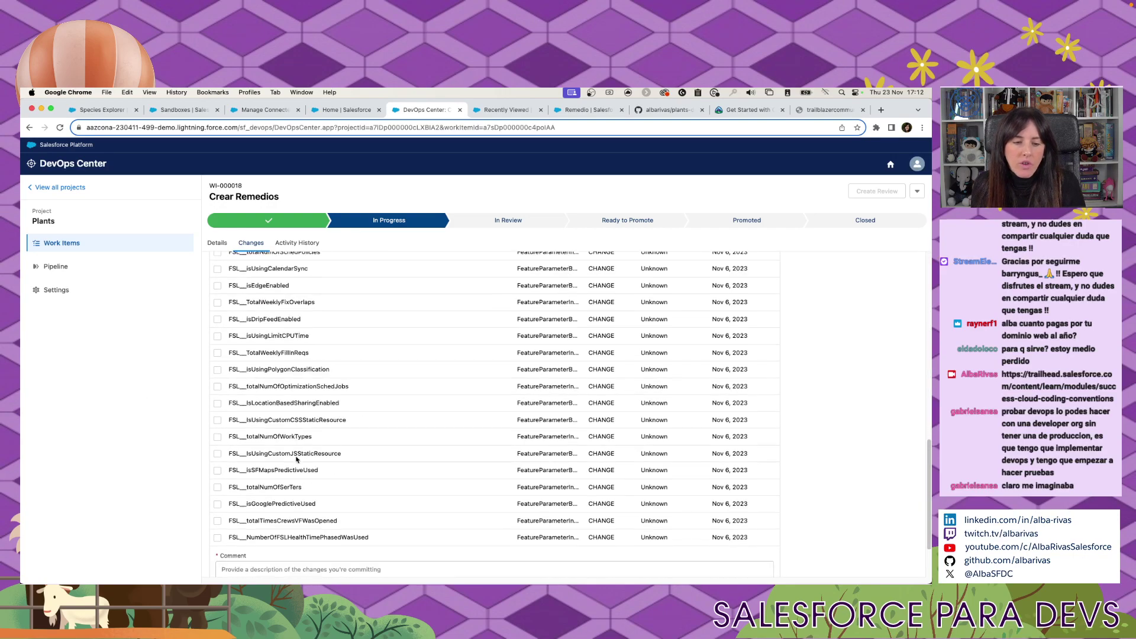
scroll(297, 459, down, 2)
scroll(300, 445, up, 10)
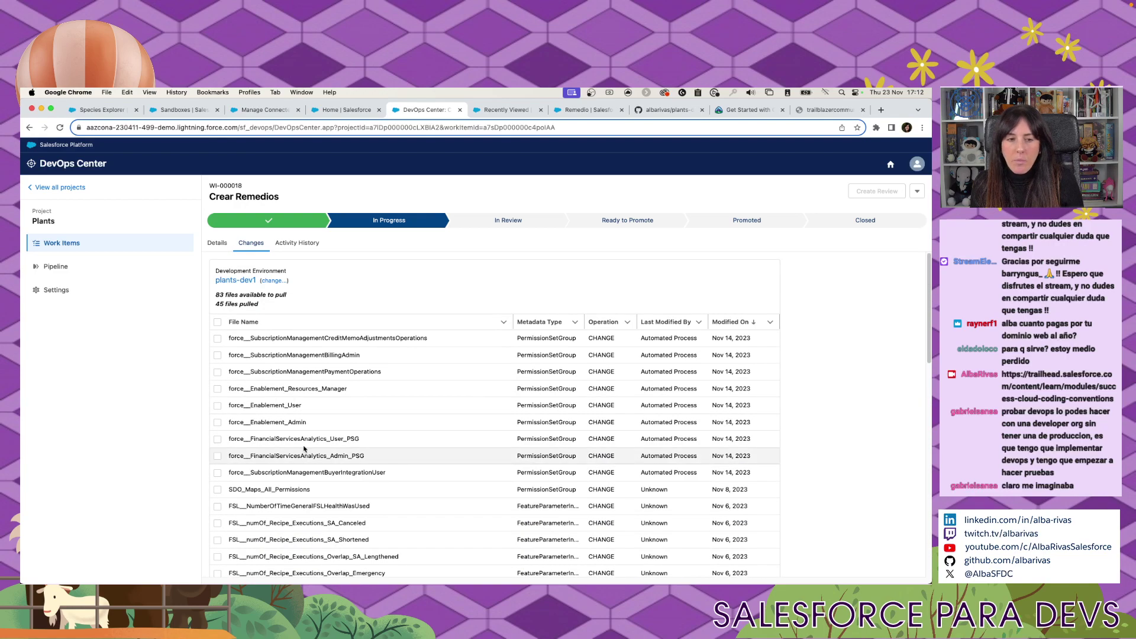
scroll(312, 432, down, 8)
scroll(311, 433, down, 5)
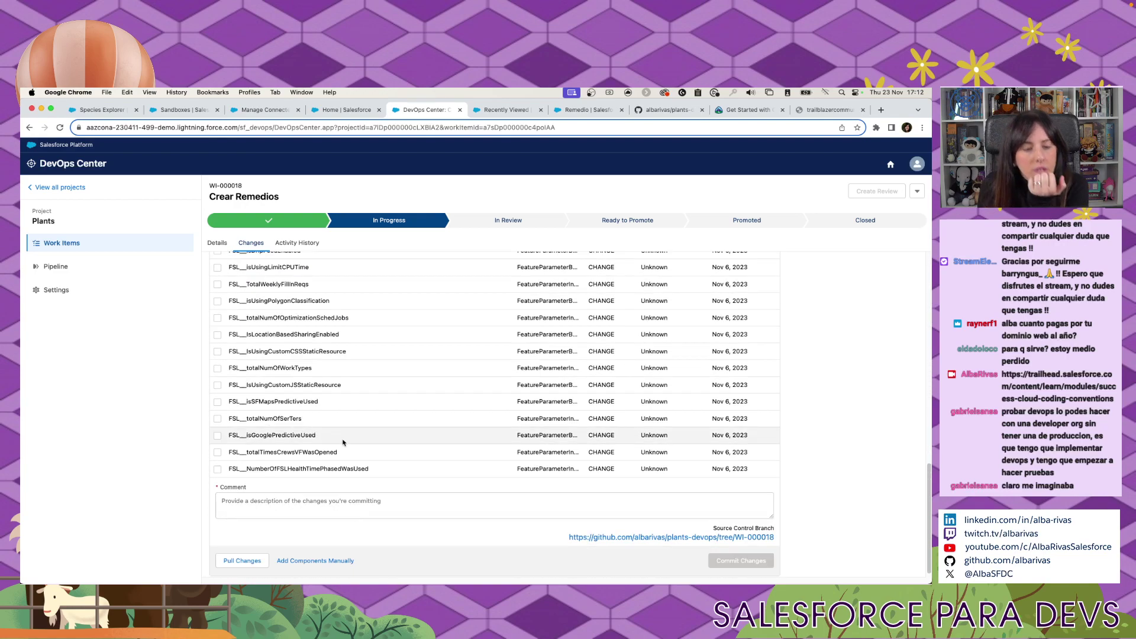
scroll(391, 445, up, 10)
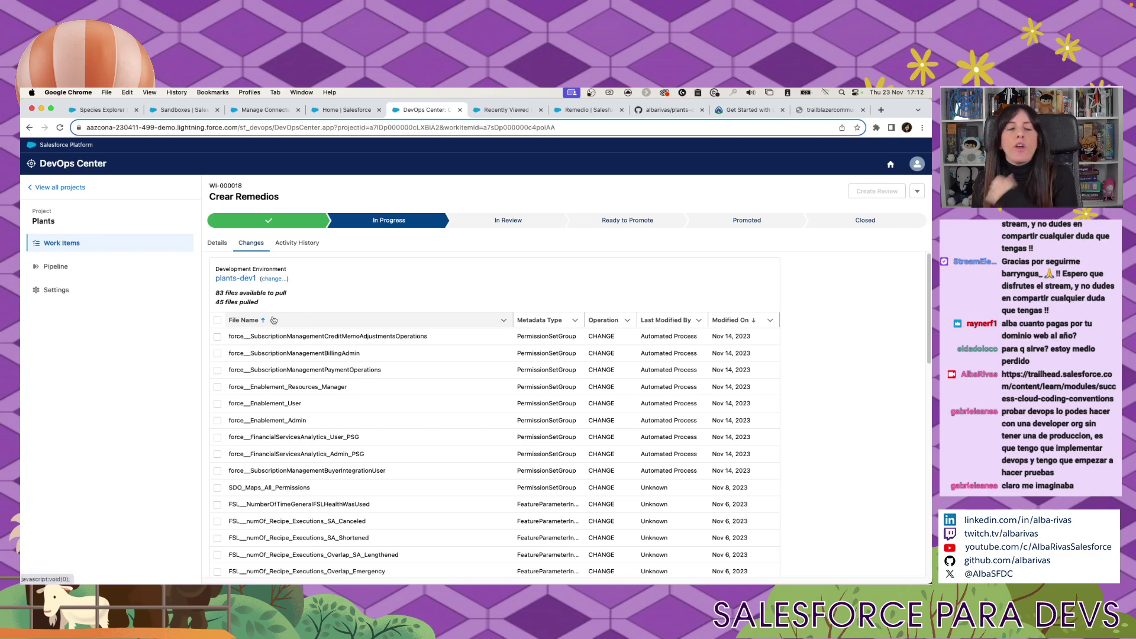
Pull the remaining plants-dev1 changes until 69 files are pulled and none remain.
drag(214, 303, 299, 293)
scroll(299, 355, down, 10)
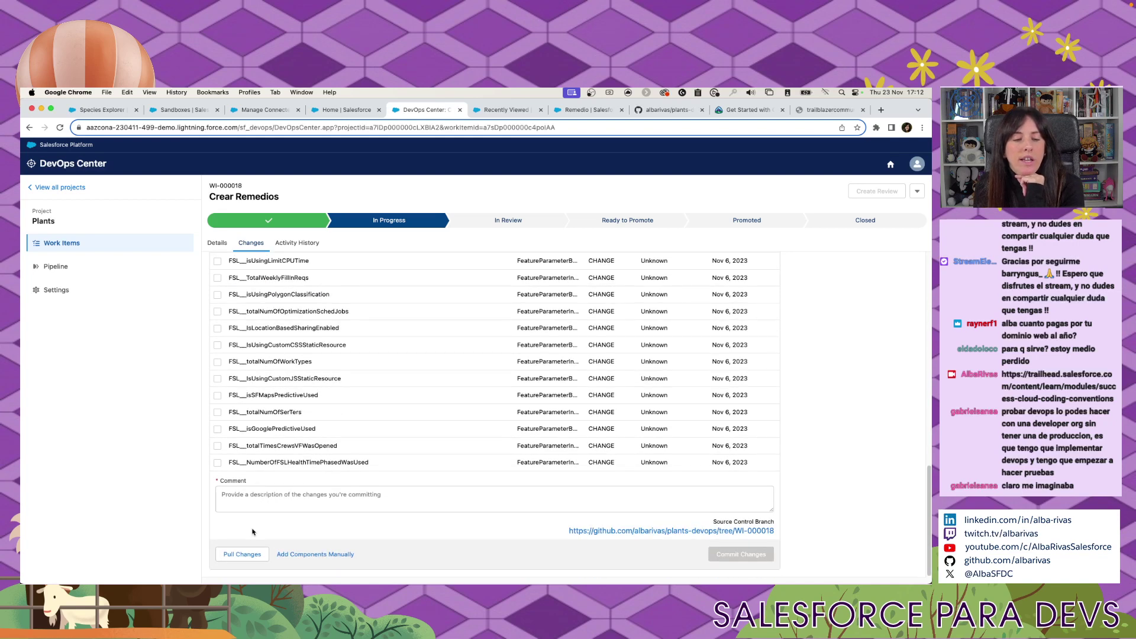
click(247, 553)
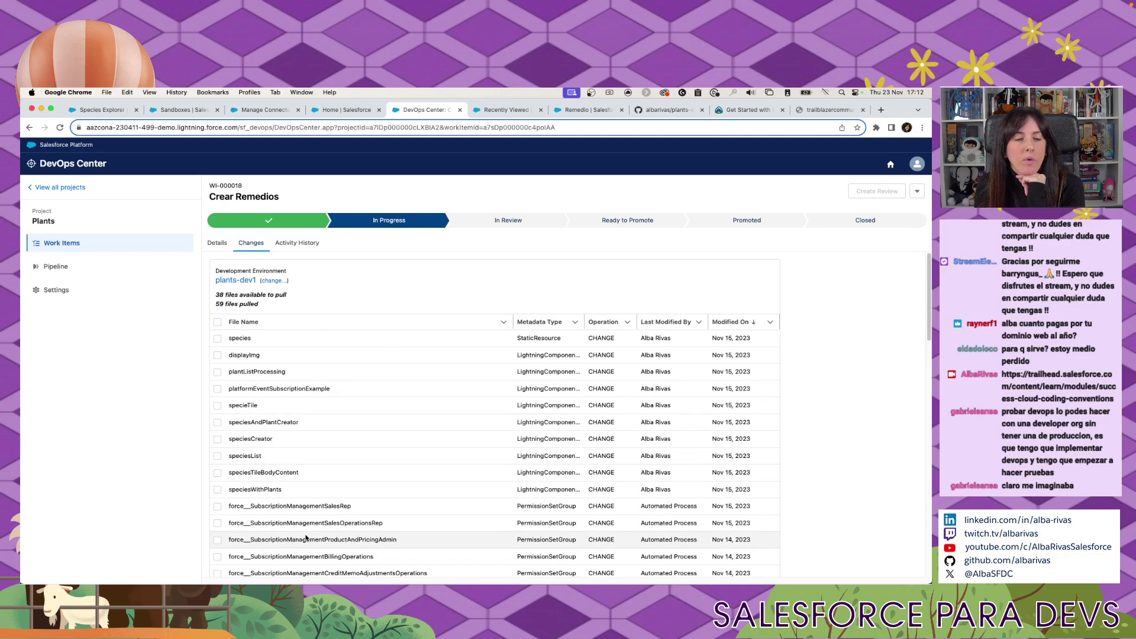
scroll(305, 537, down, 15)
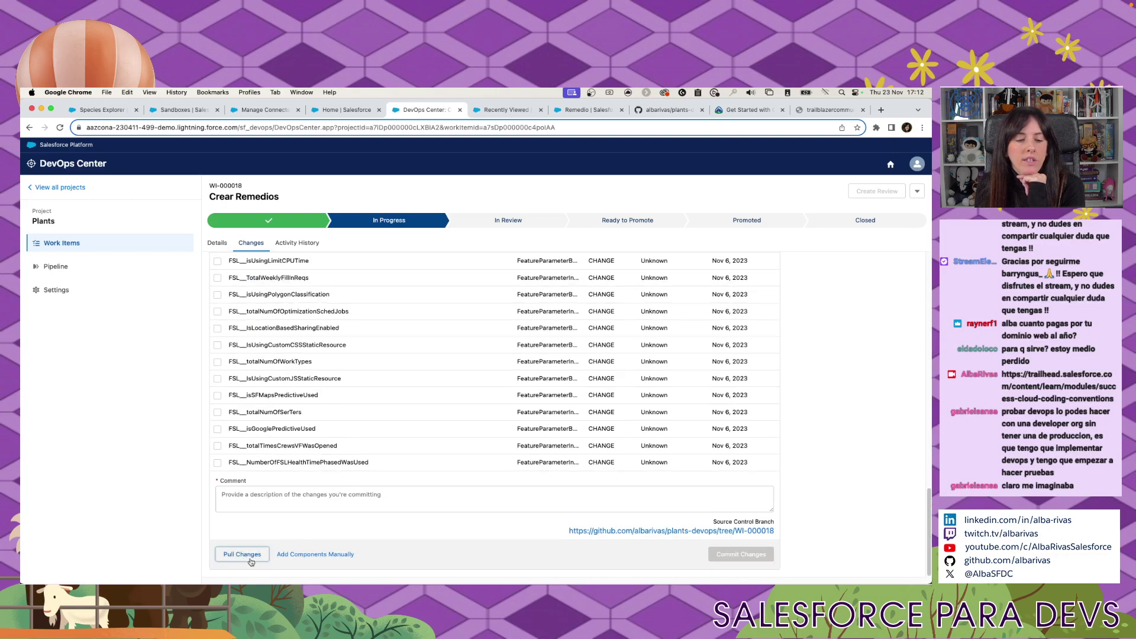
click(251, 556)
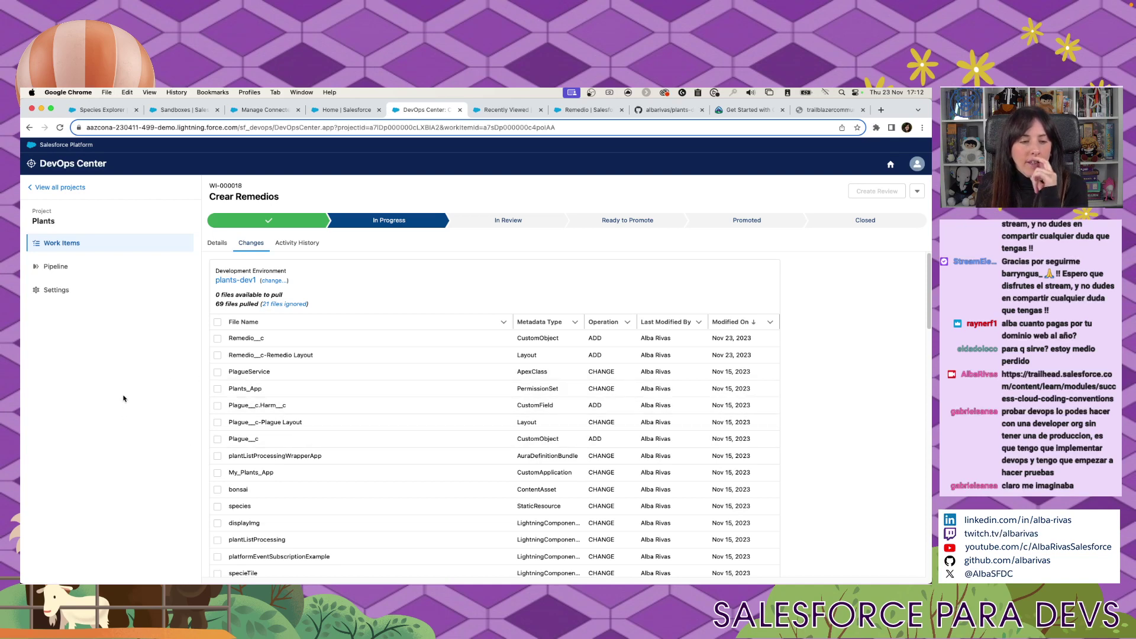
Tick the Remedio__c and Remedio__c-Remedio Layout rows in the Changes table for commit.
click(218, 339)
click(218, 355)
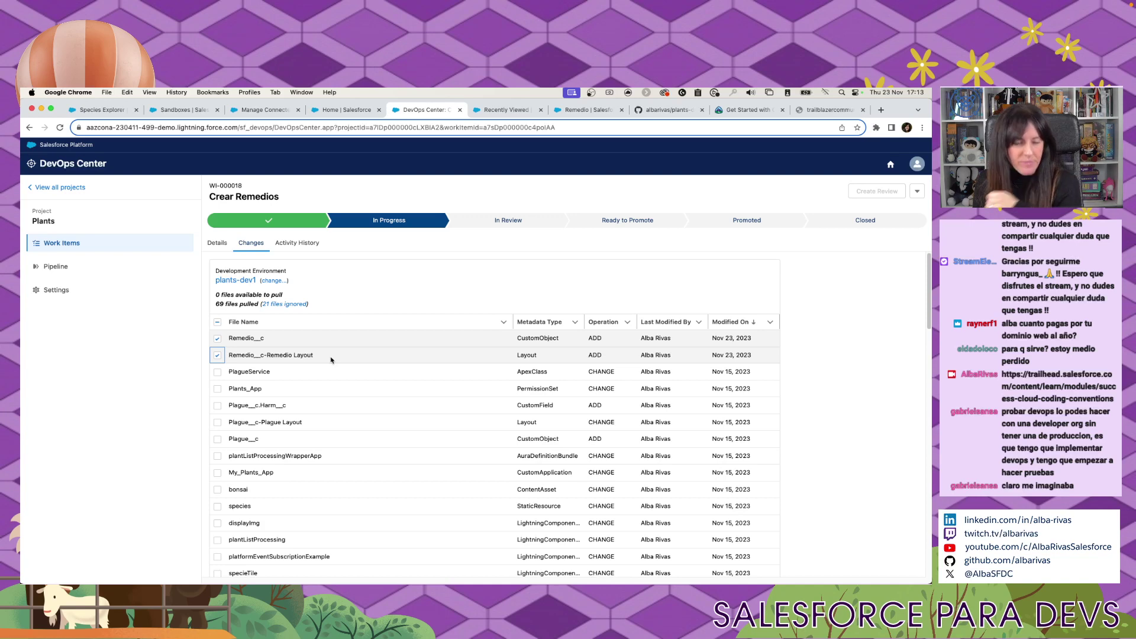
scroll(331, 359, down, 1)
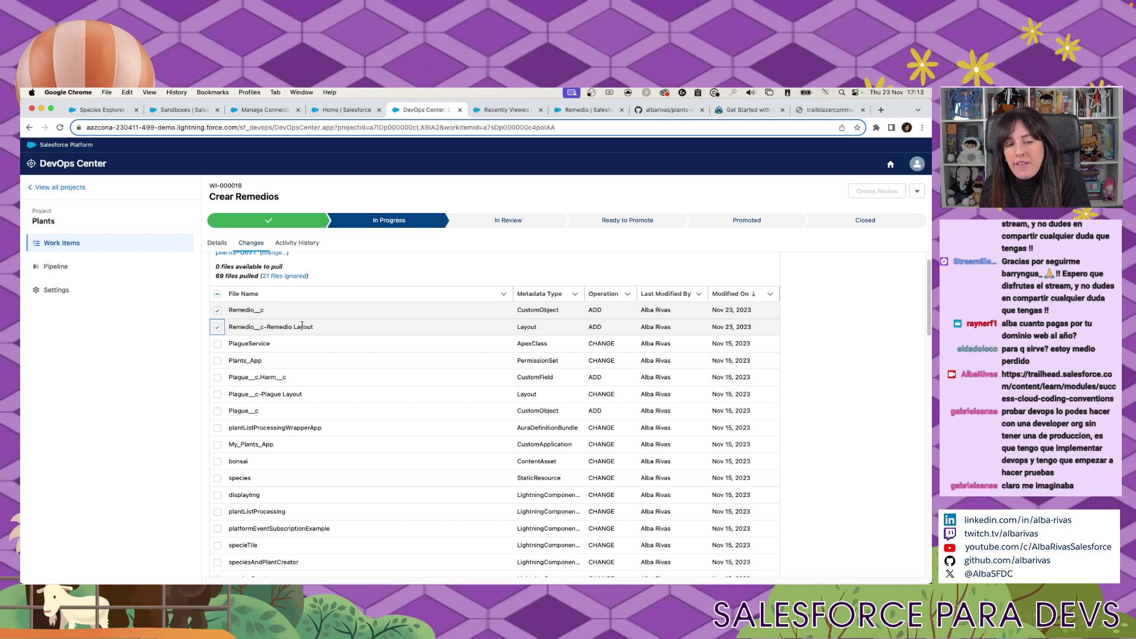
scroll(303, 325, up, 2)
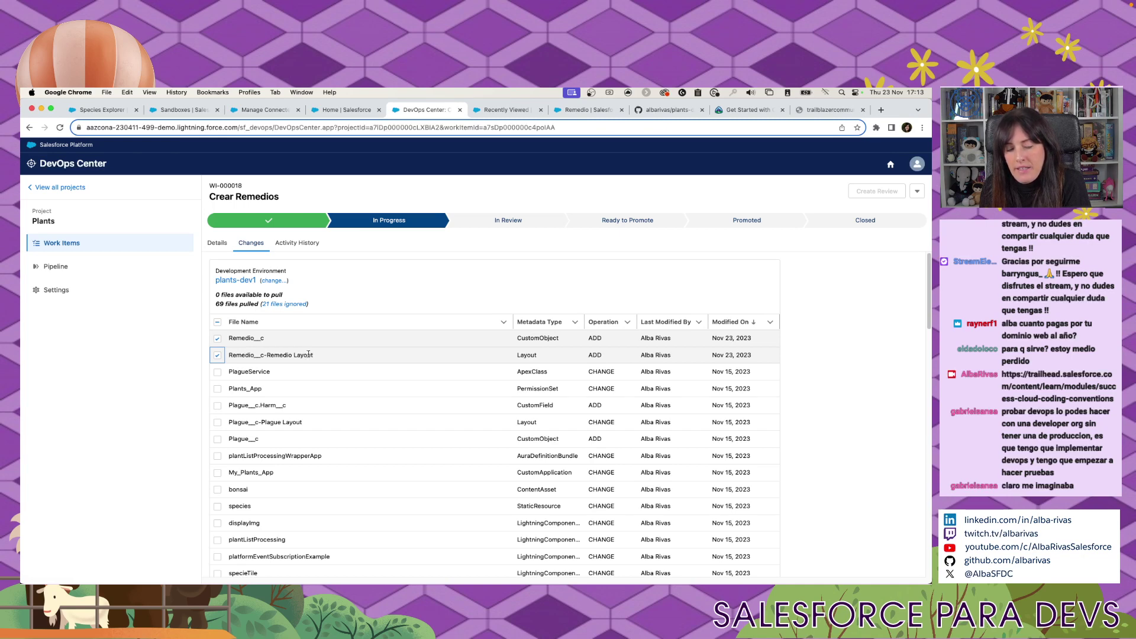
scroll(308, 353, down, 1)
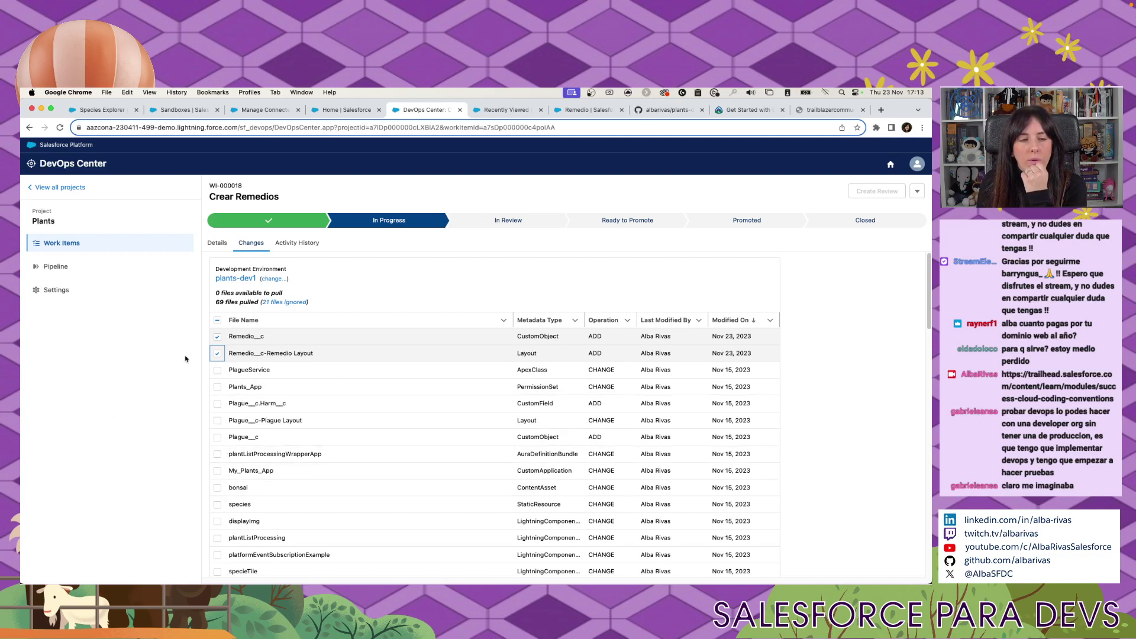
scroll(224, 367, down, 3)
scroll(224, 367, up, 3)
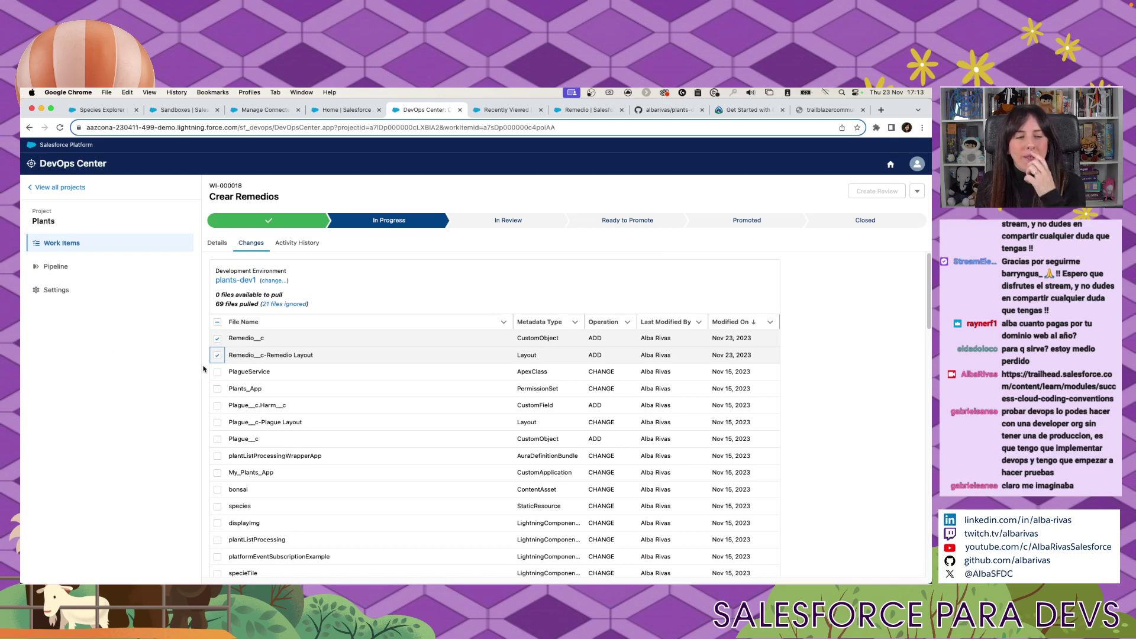
scroll(160, 396, down, 2)
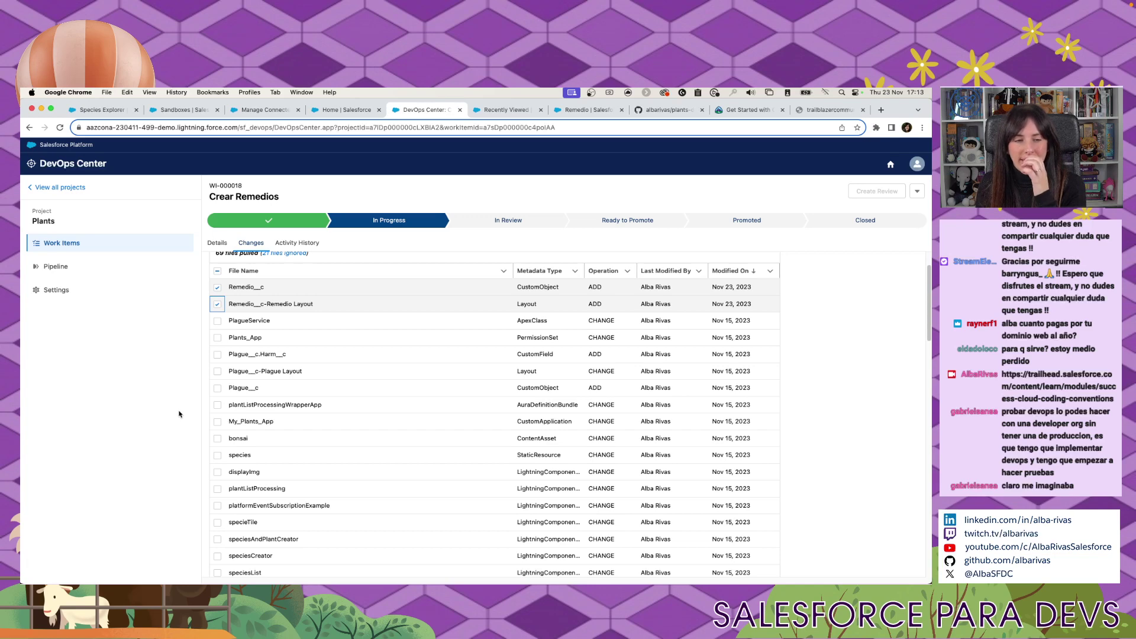
scroll(266, 355, up, 2)
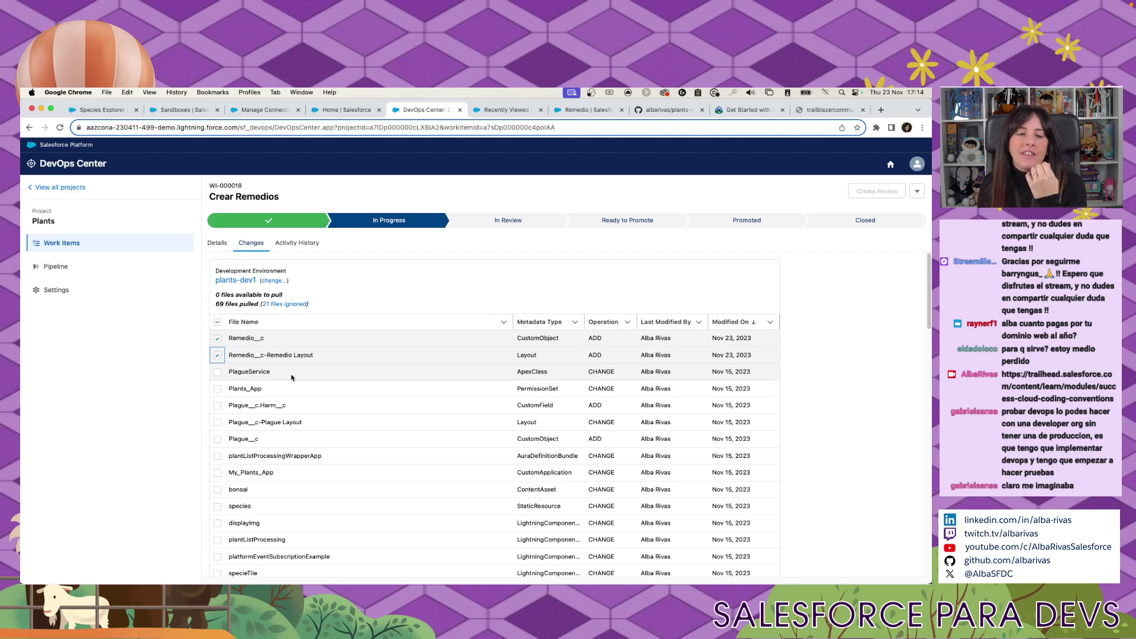
scroll(207, 441, down, 8)
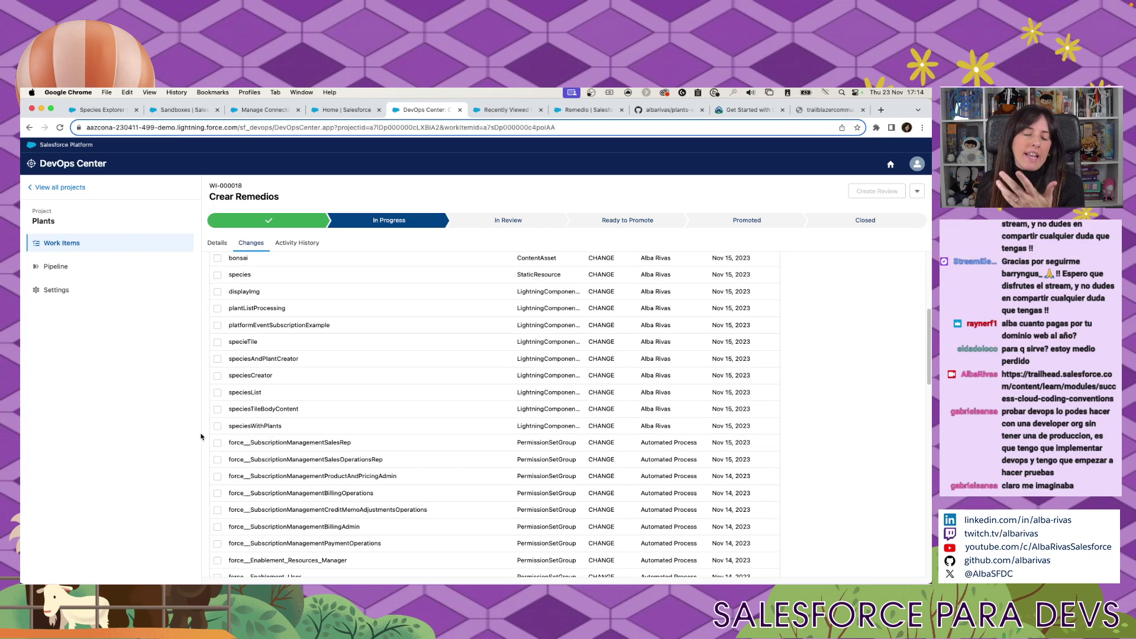
scroll(178, 423, up, 2)
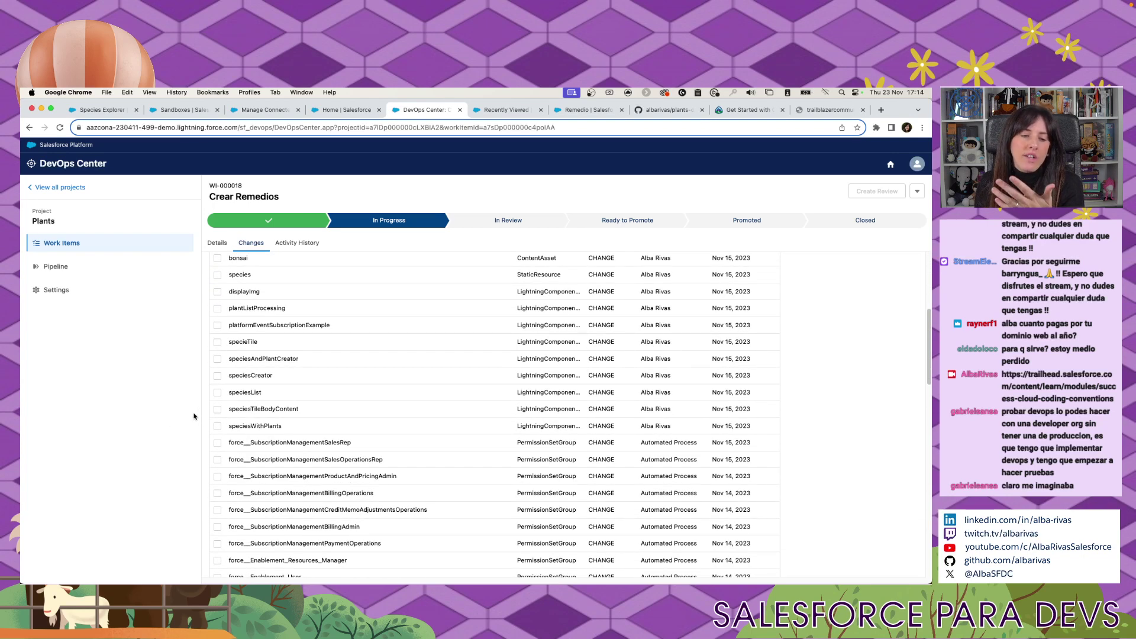
scroll(213, 461, up, 7)
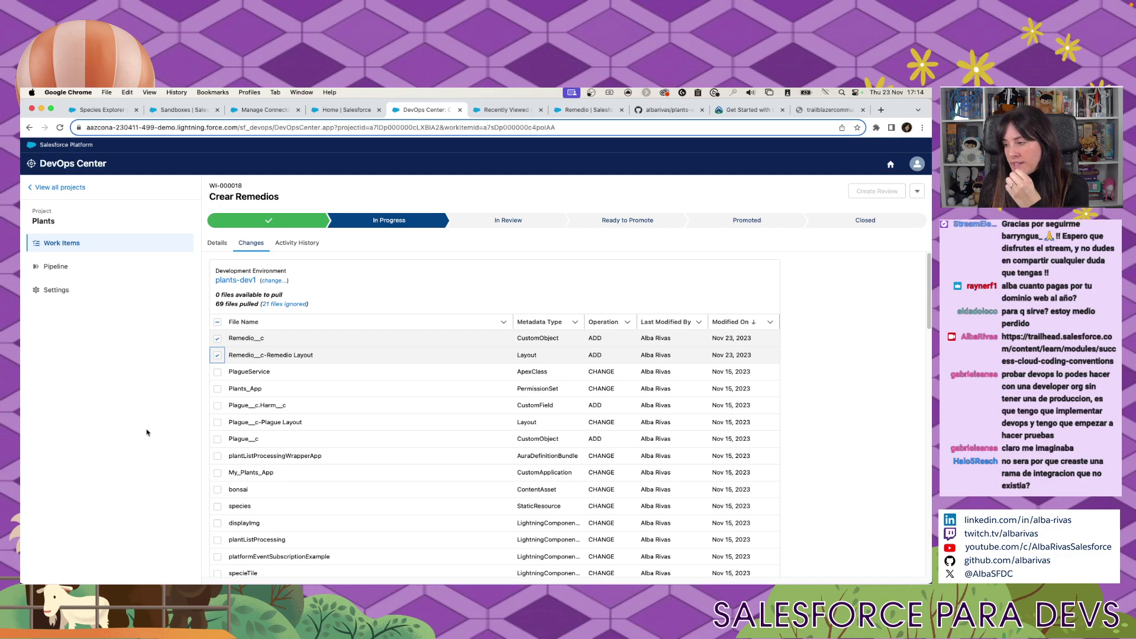
scroll(278, 497, down, 10)
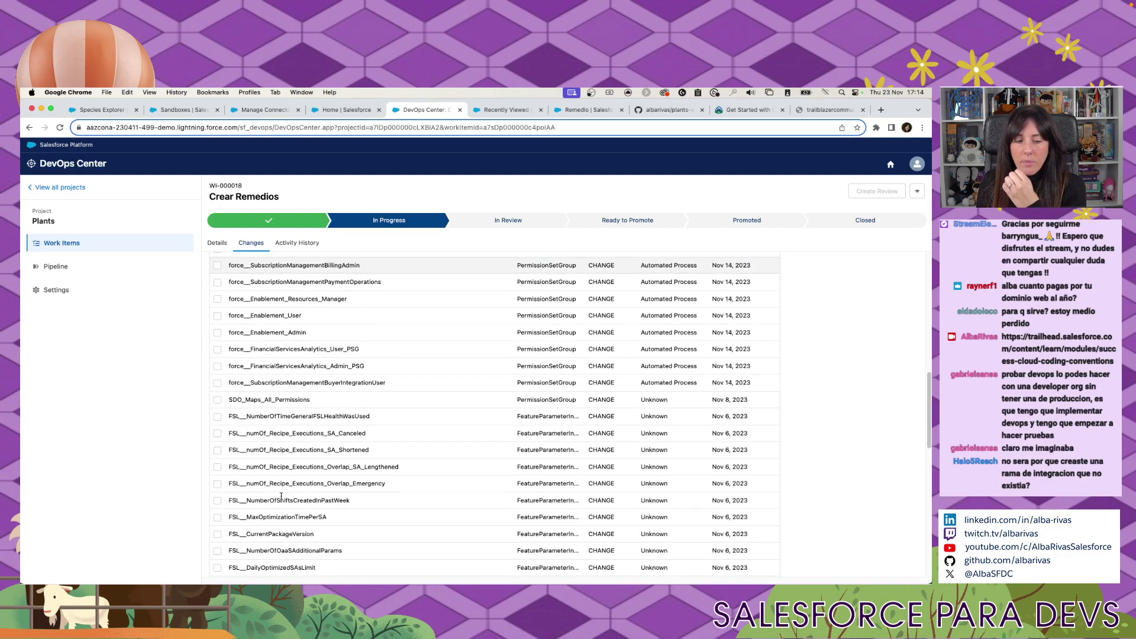
scroll(281, 496, down, 5)
Commit Remedio__c and its layout with the comment 'New Object: Remedio'.
click(283, 494)
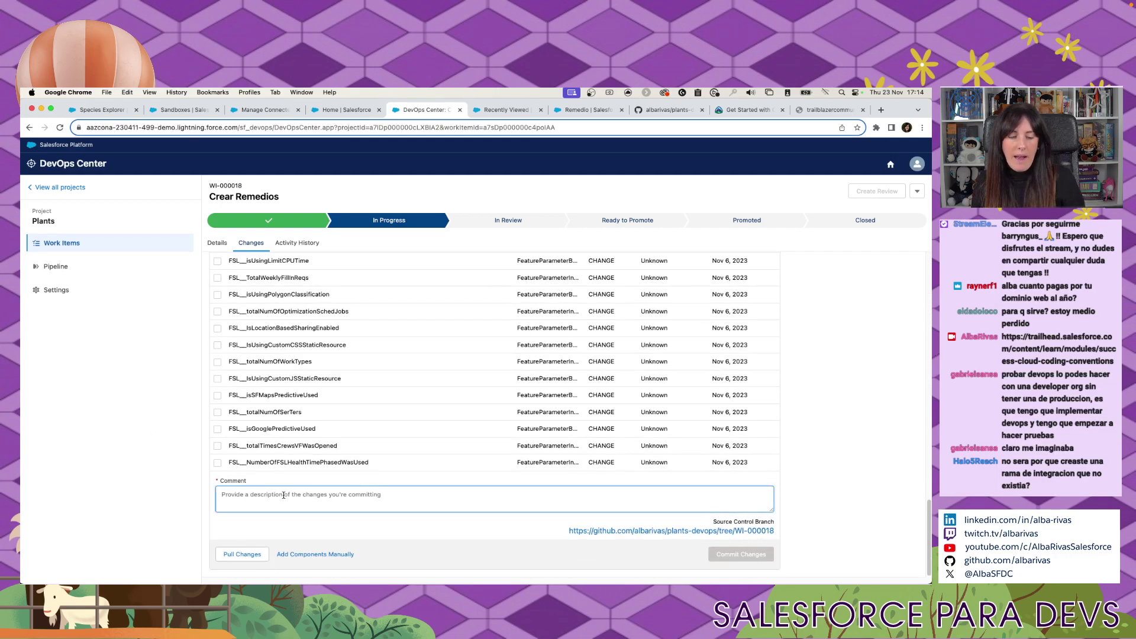
text(Object)
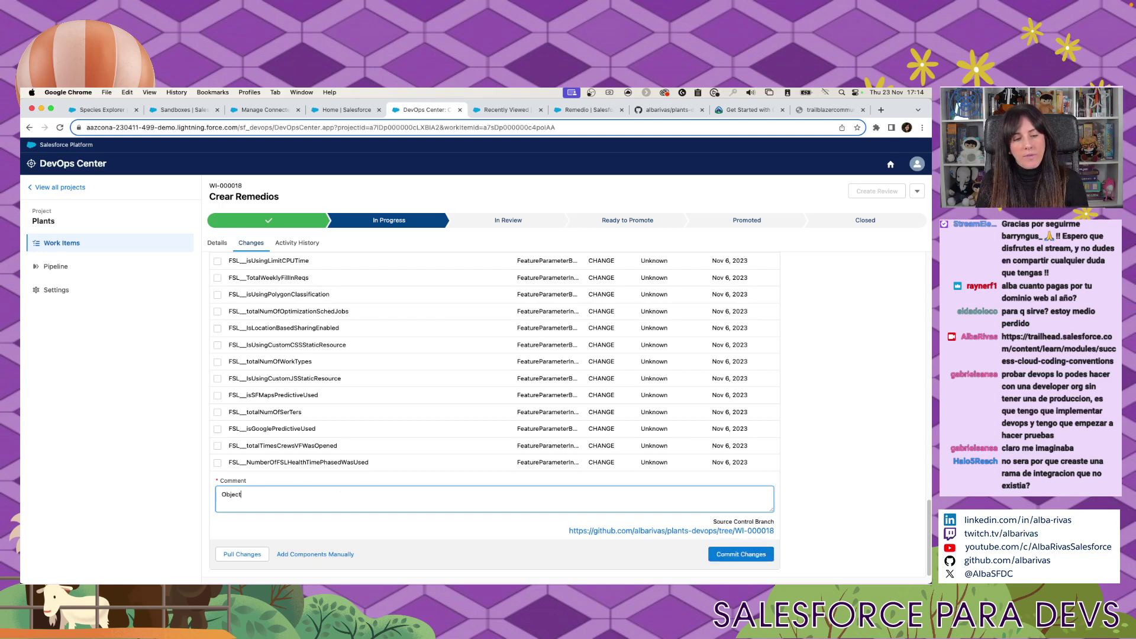
click(221, 493)
text(New Object)
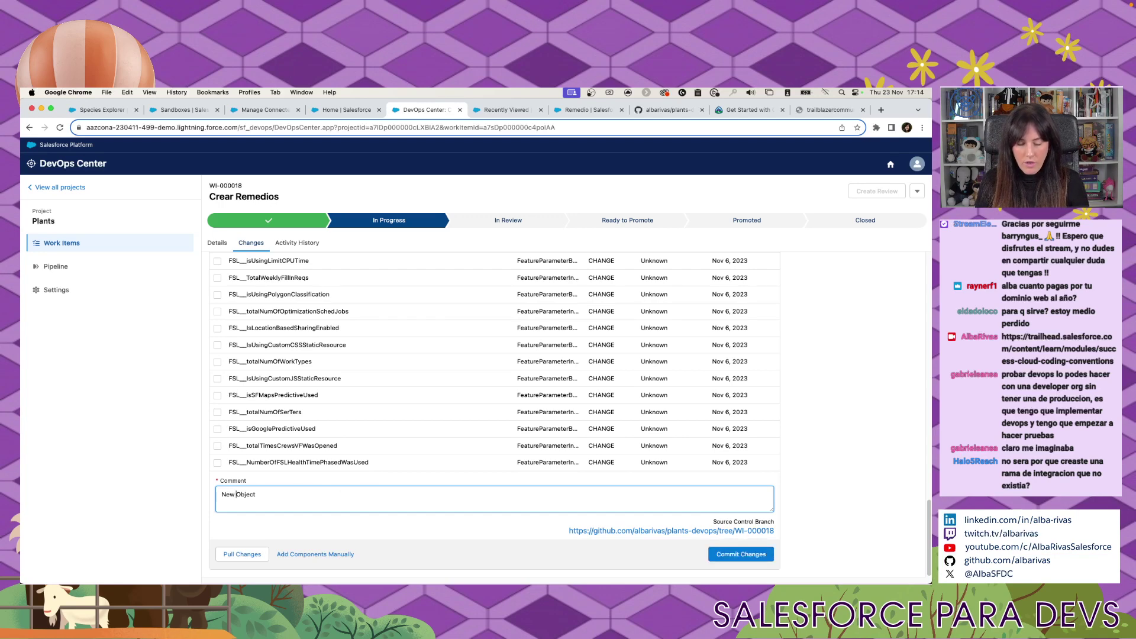
text(: Remedio)
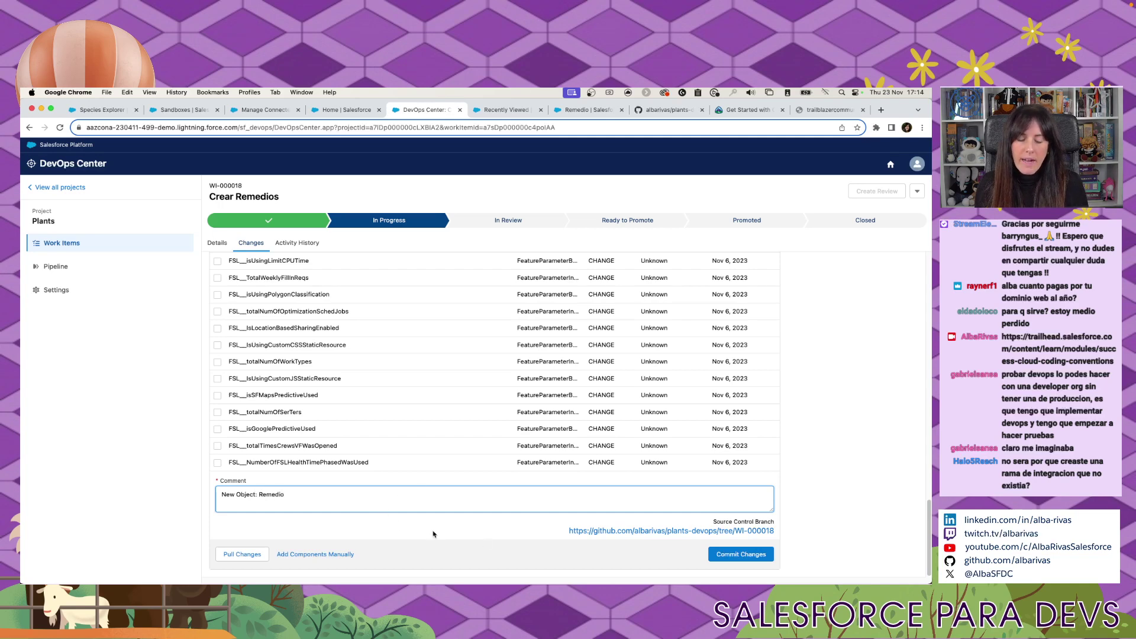
click(744, 556)
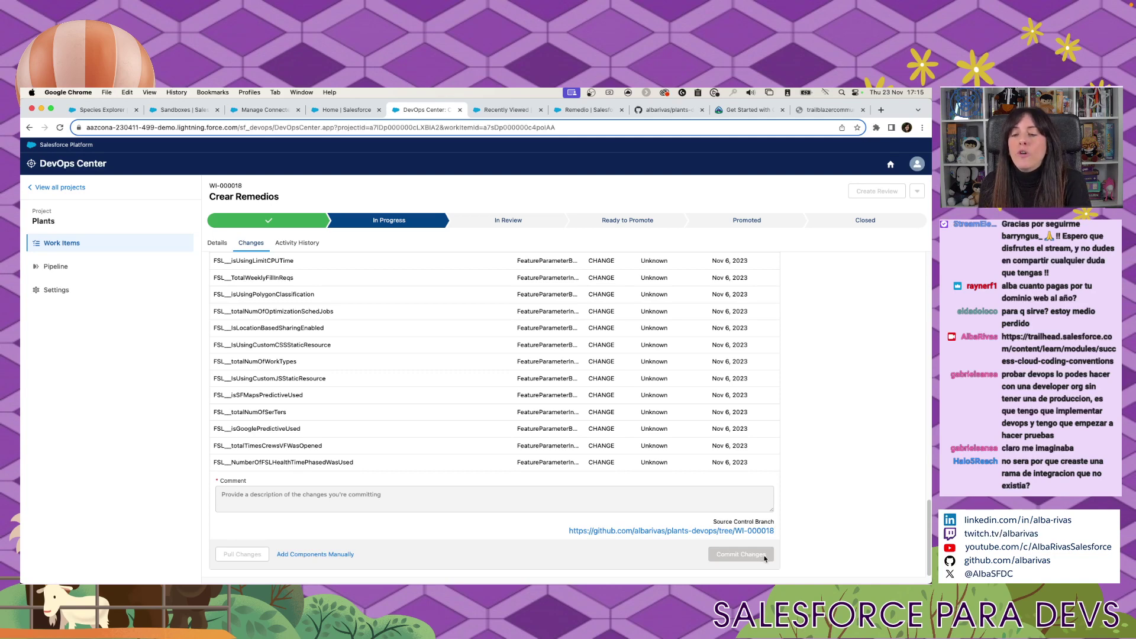
Wait for the Remedio commit to finish and close the Commit complete notice.
scroll(764, 558, up, 1)
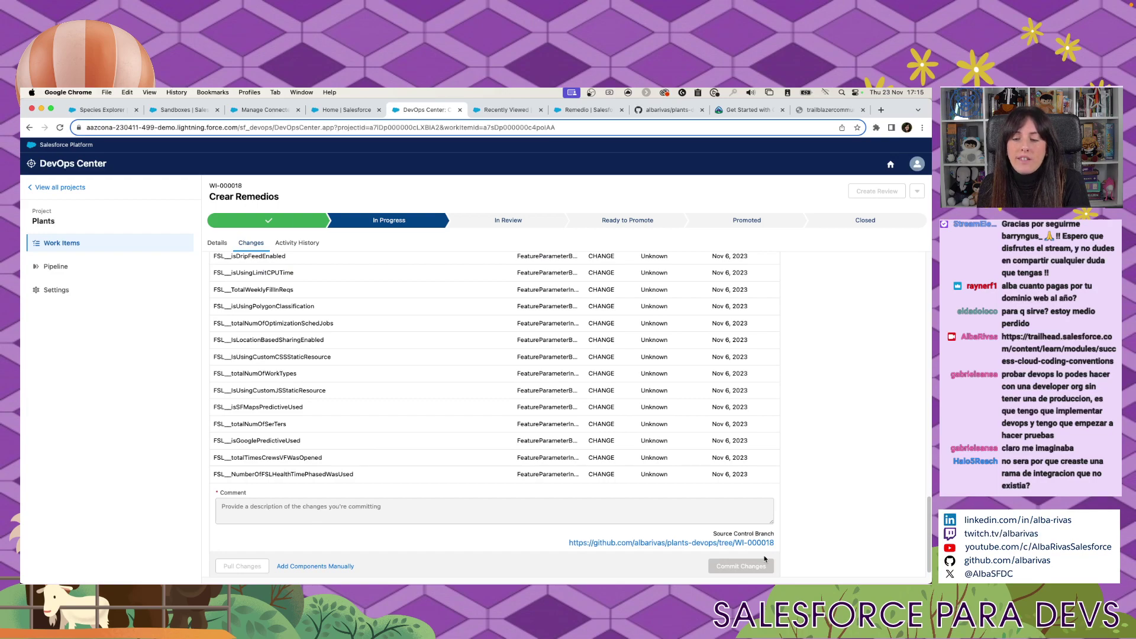
scroll(764, 558, up, 10)
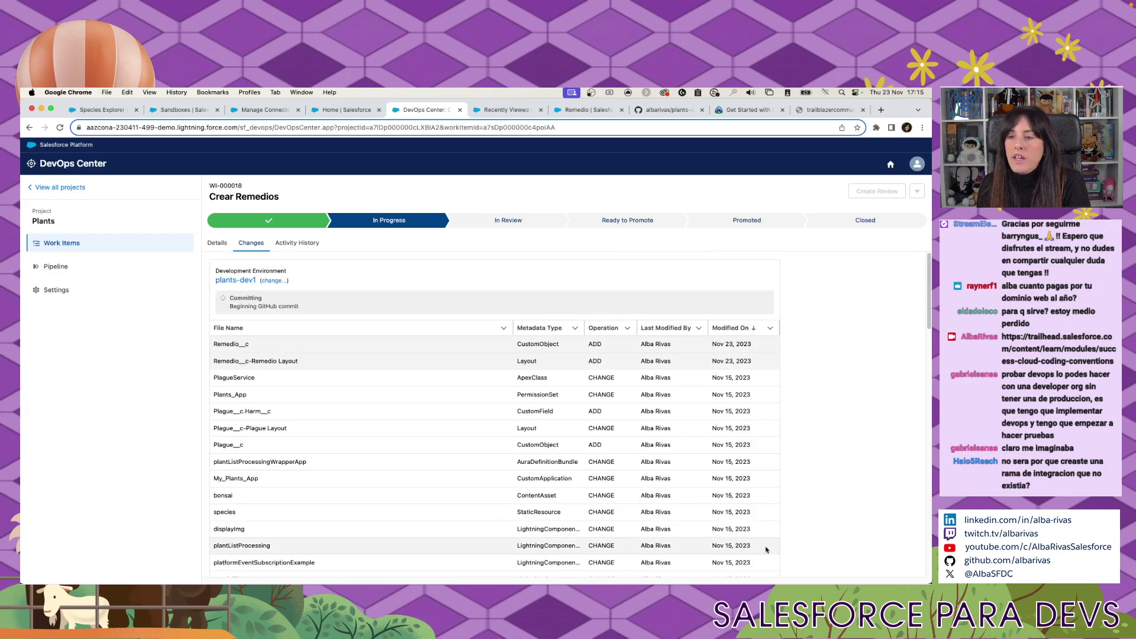
scroll(761, 559, down, 15)
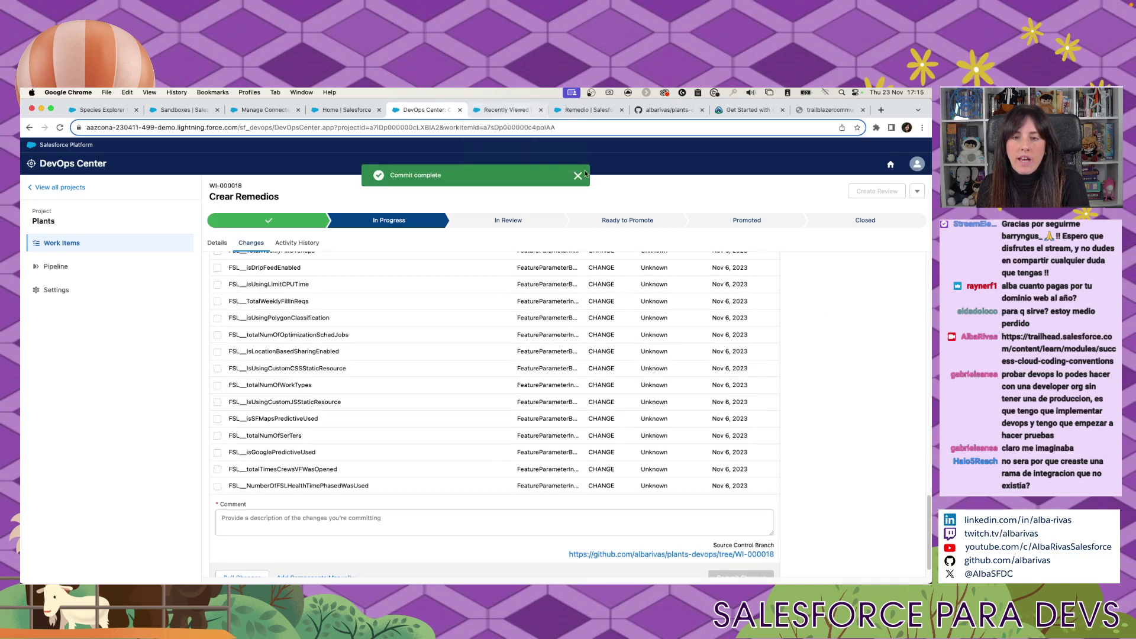
click(578, 177)
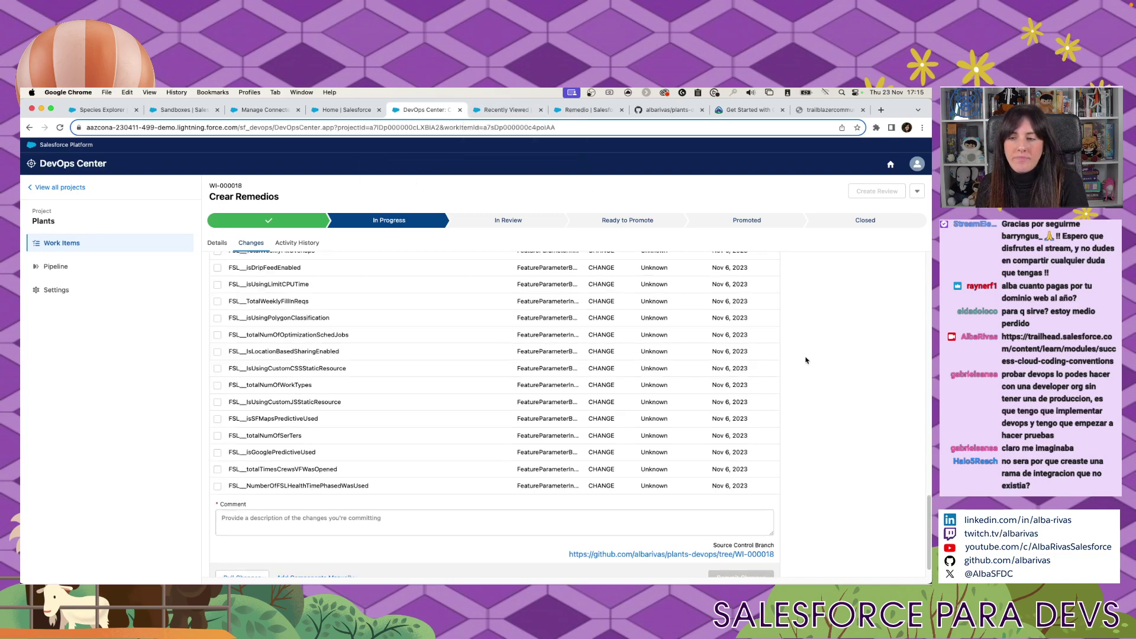
scroll(805, 360, down, 1)
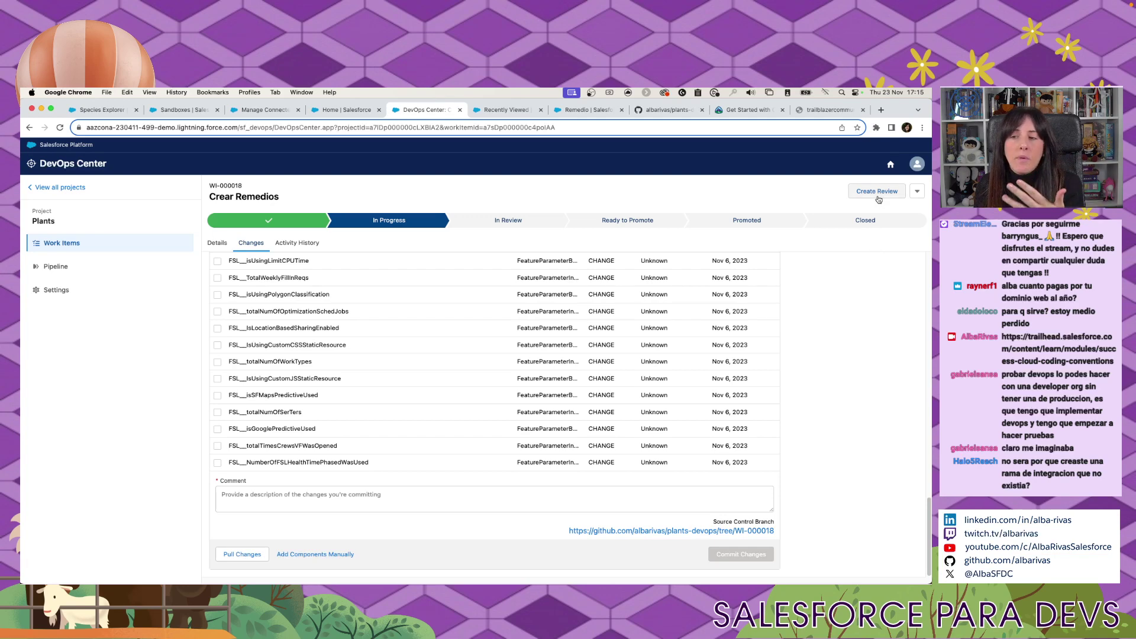
click(878, 196)
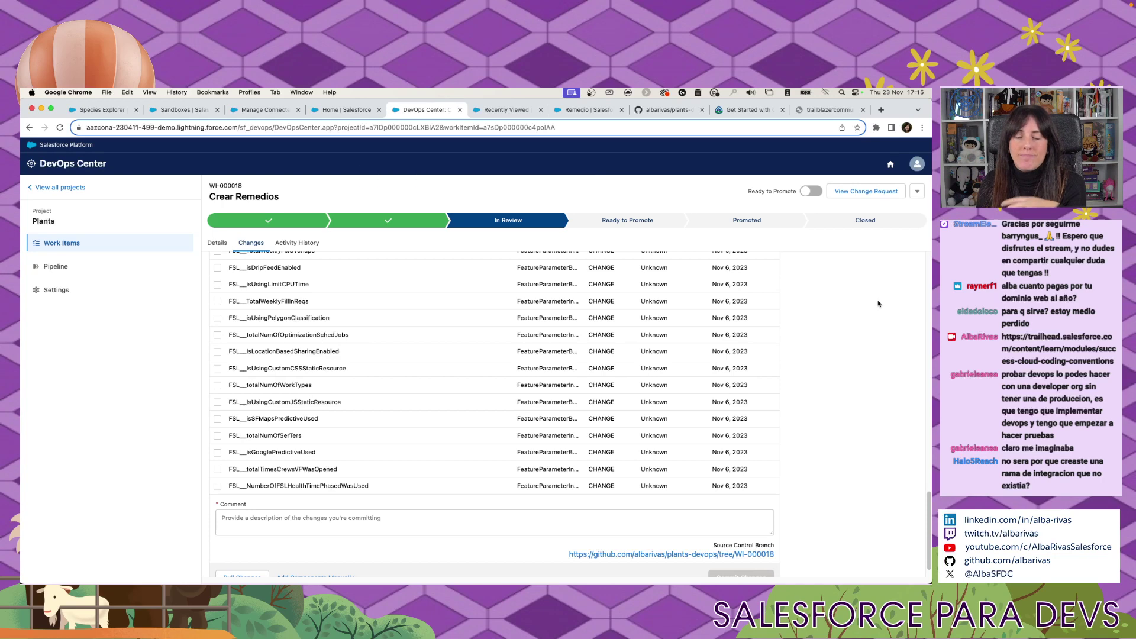
scroll(840, 355, down, 1)
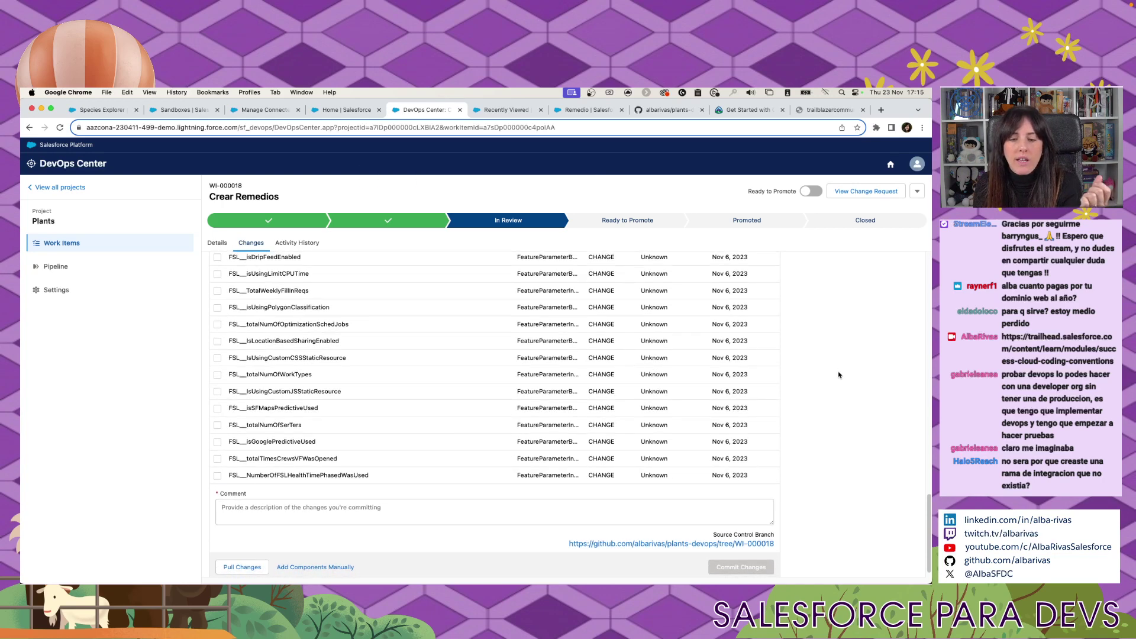
Open GitHub pull request #3, which merges WI-000018 into integration2.
click(863, 191)
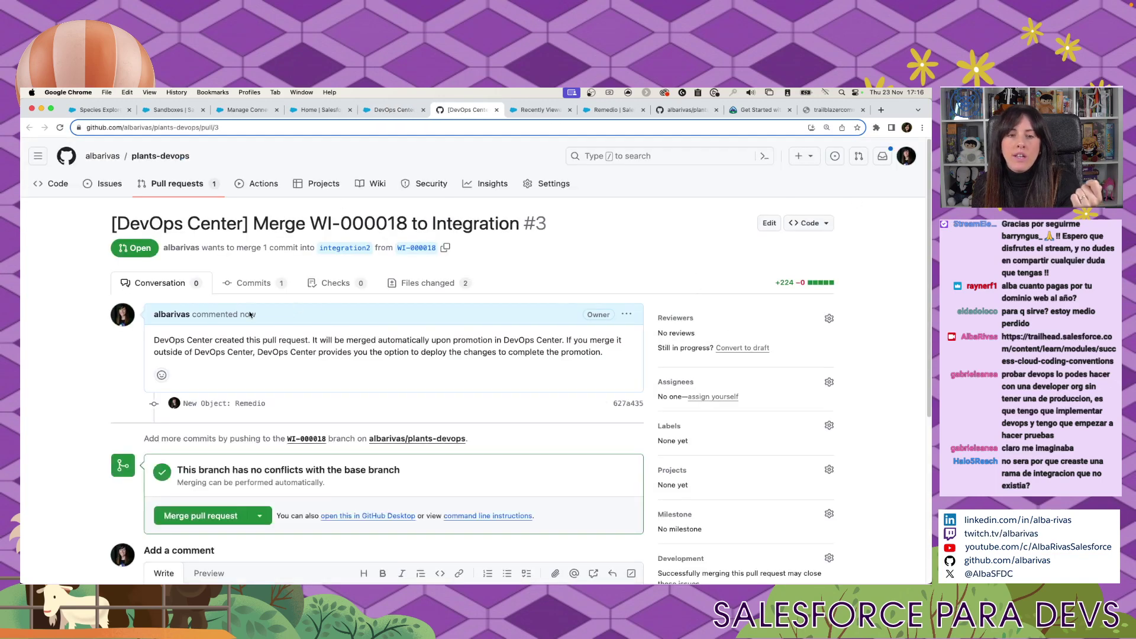
scroll(189, 218, down, 1)
drag(175, 217, 555, 243)
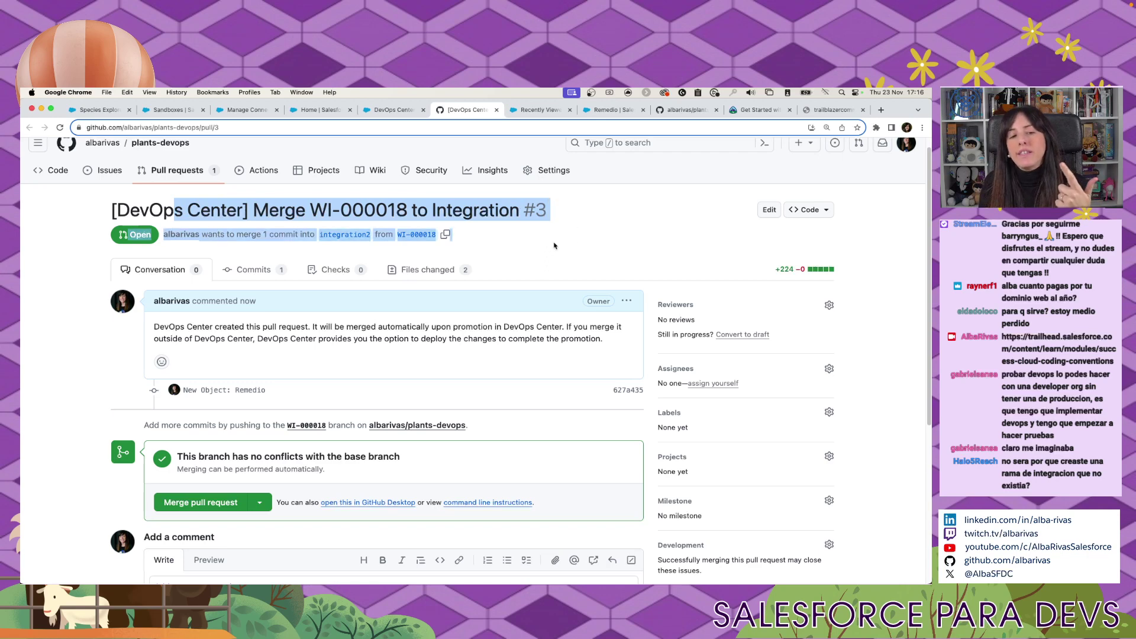
Review the two new Remedio files under Files changed, then return to Crear Remedios.
click(420, 271)
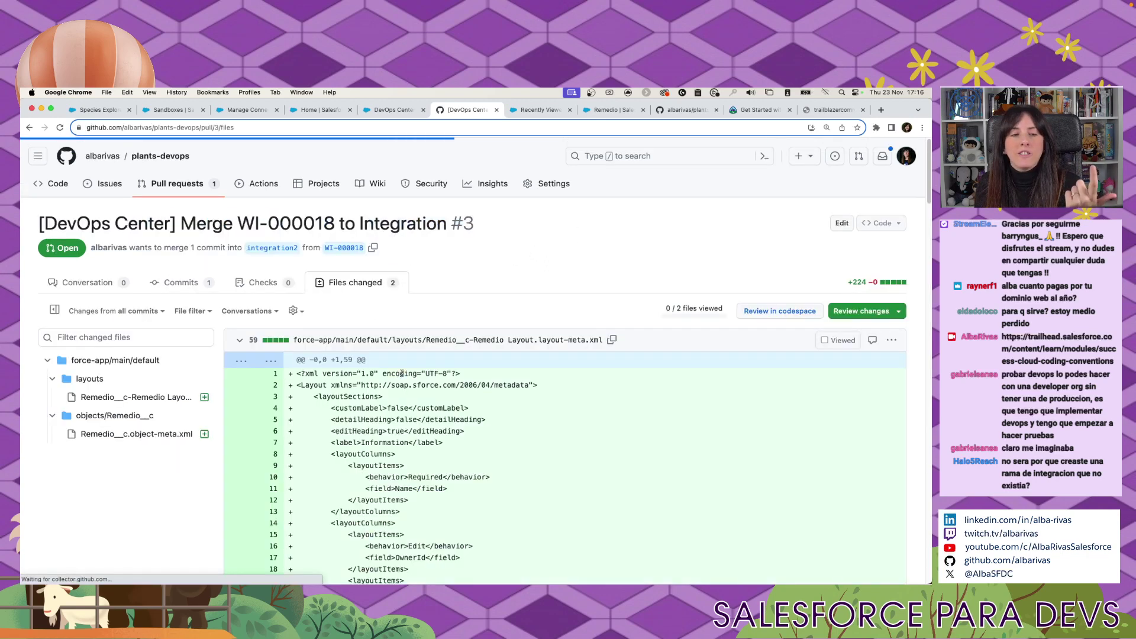
scroll(523, 207, down, 5)
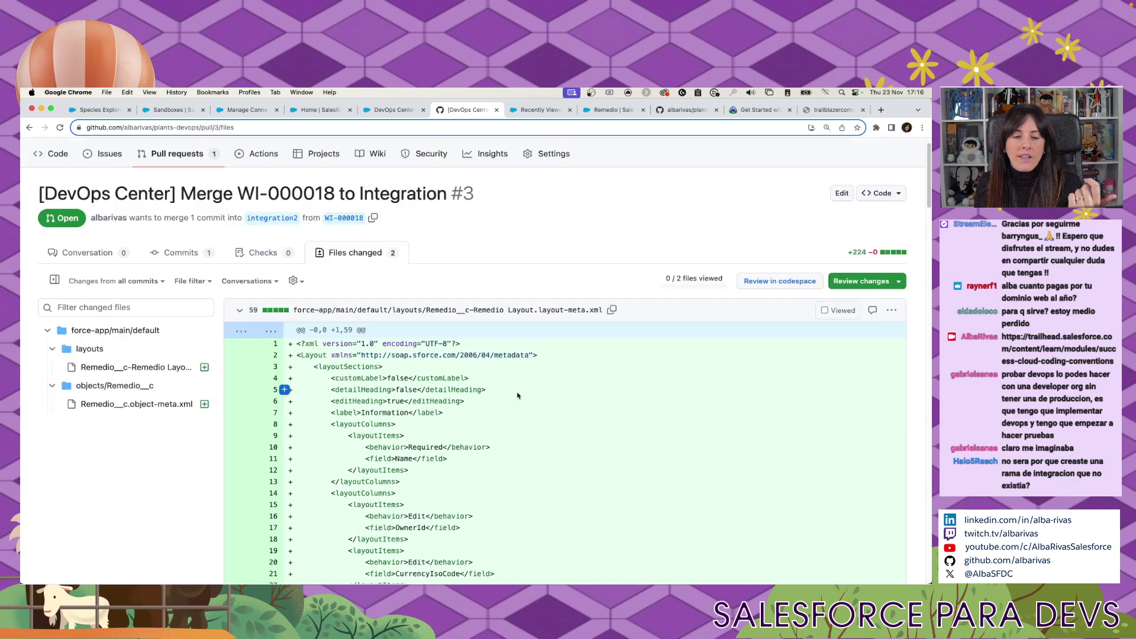
scroll(266, 438, up, 5)
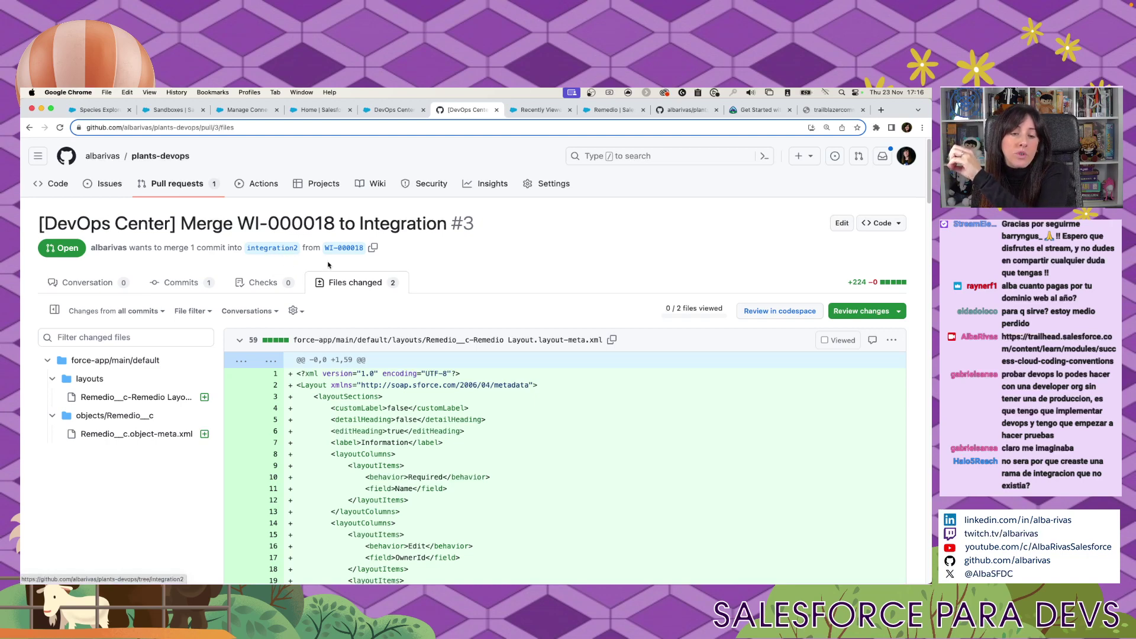
scroll(410, 244, down, 3)
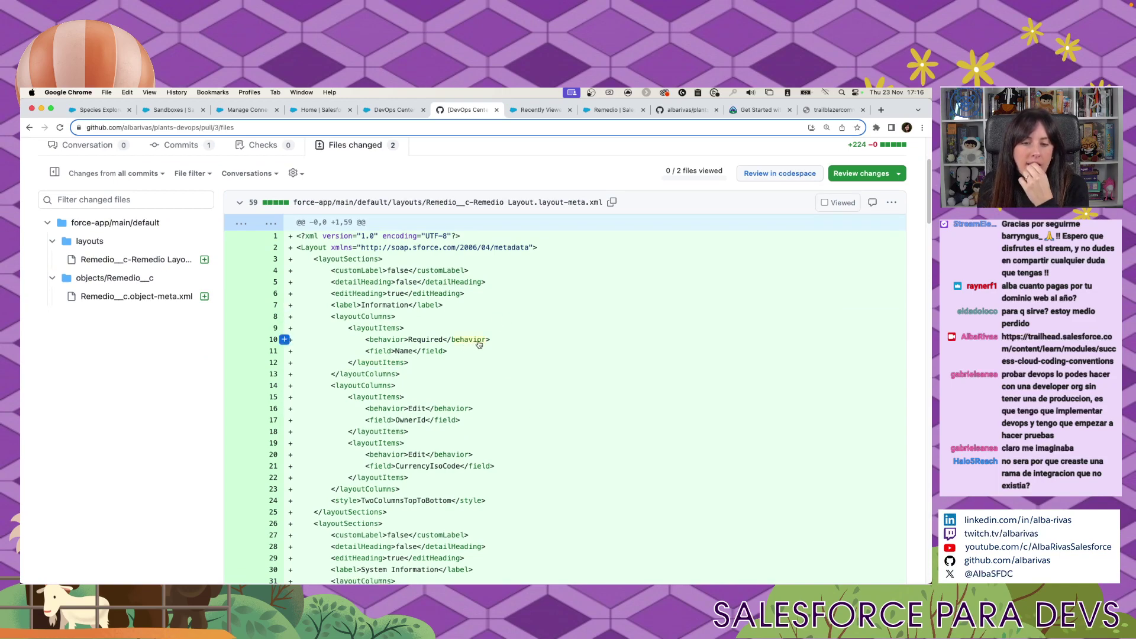
scroll(414, 249, up, 2)
click(380, 107)
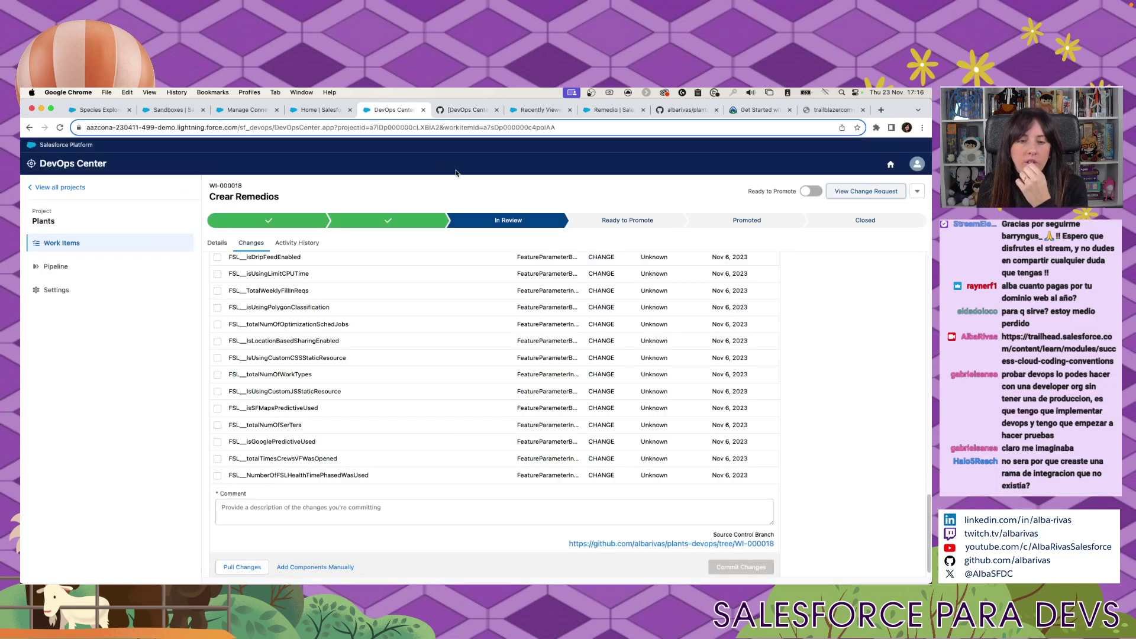
Mark Crear Remedios Ready to Promote and show it under Approved Work Items in the Plants pipeline.
scroll(834, 414, up, 5)
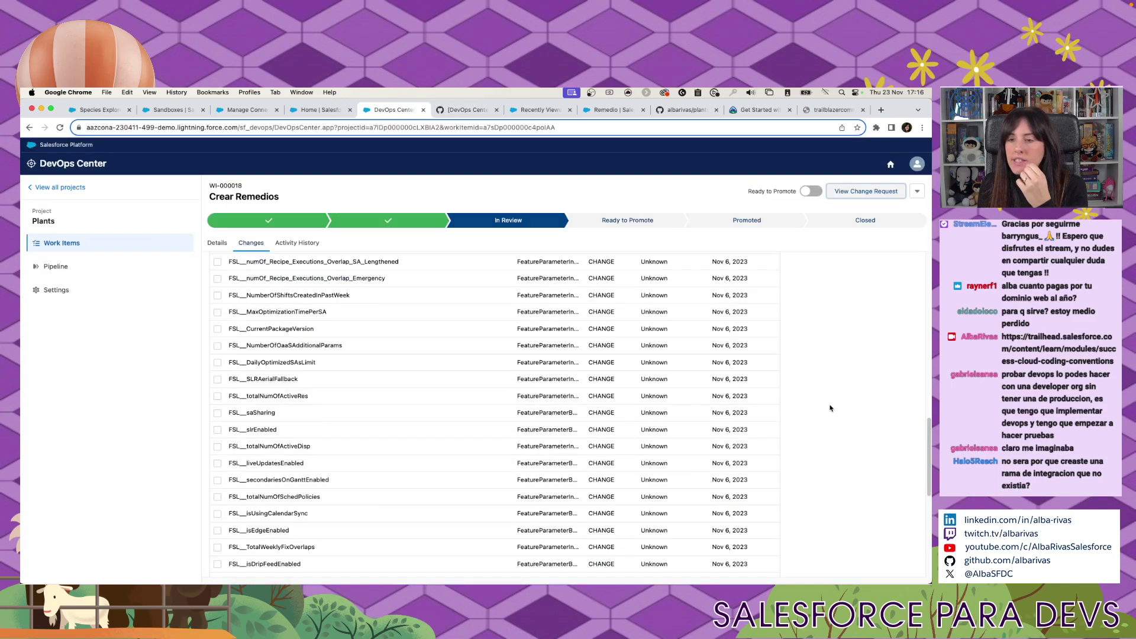
click(806, 191)
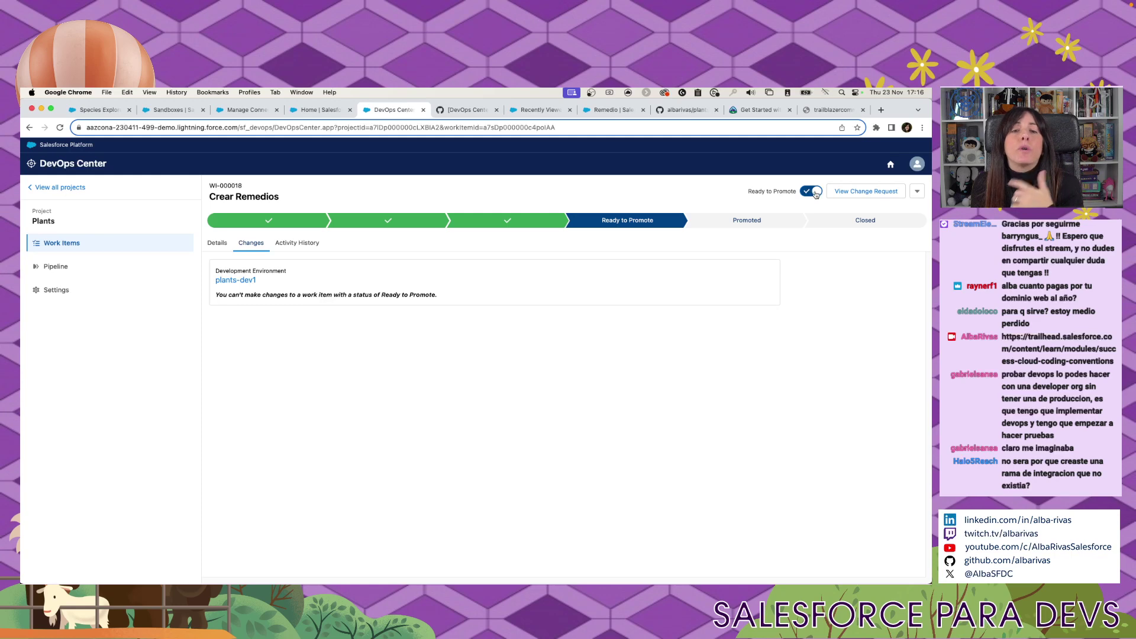
click(465, 111)
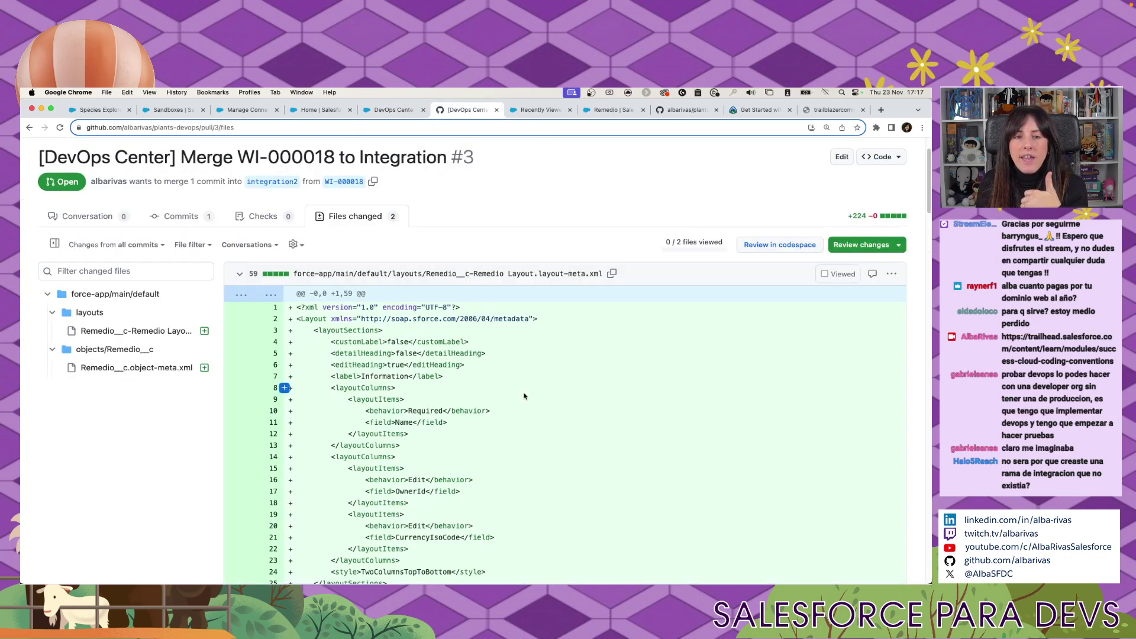
click(100, 216)
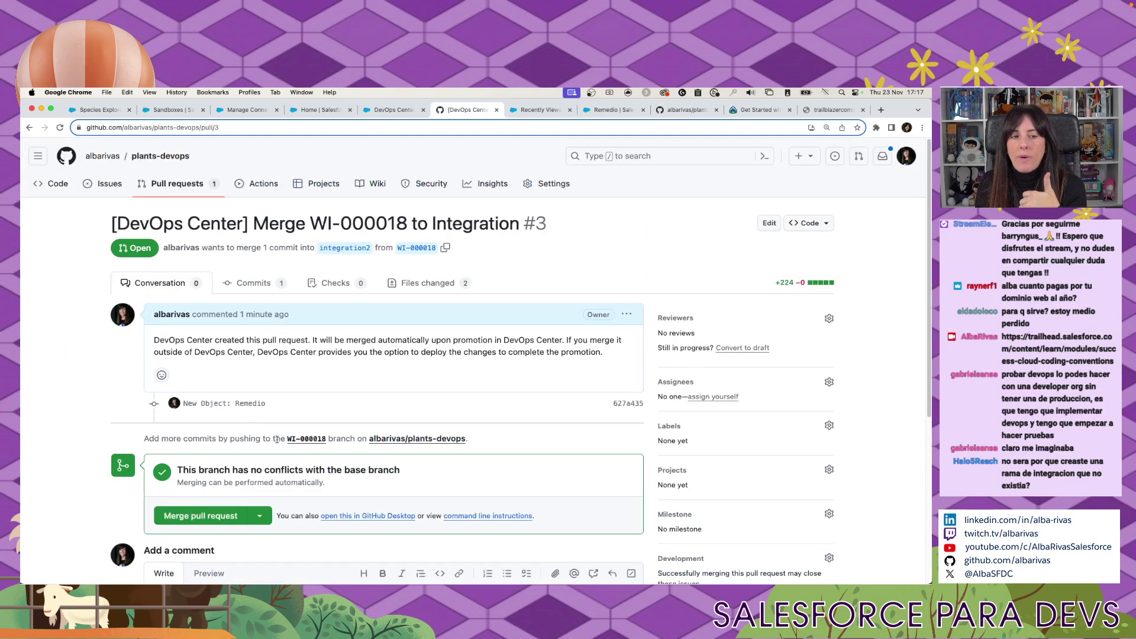
click(384, 110)
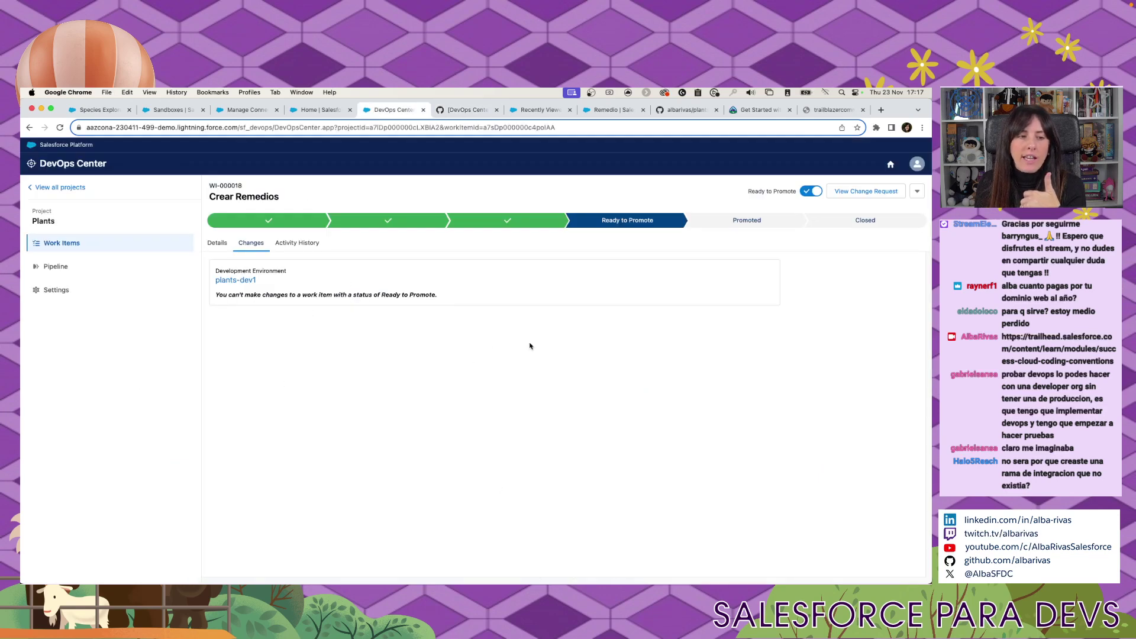
click(78, 267)
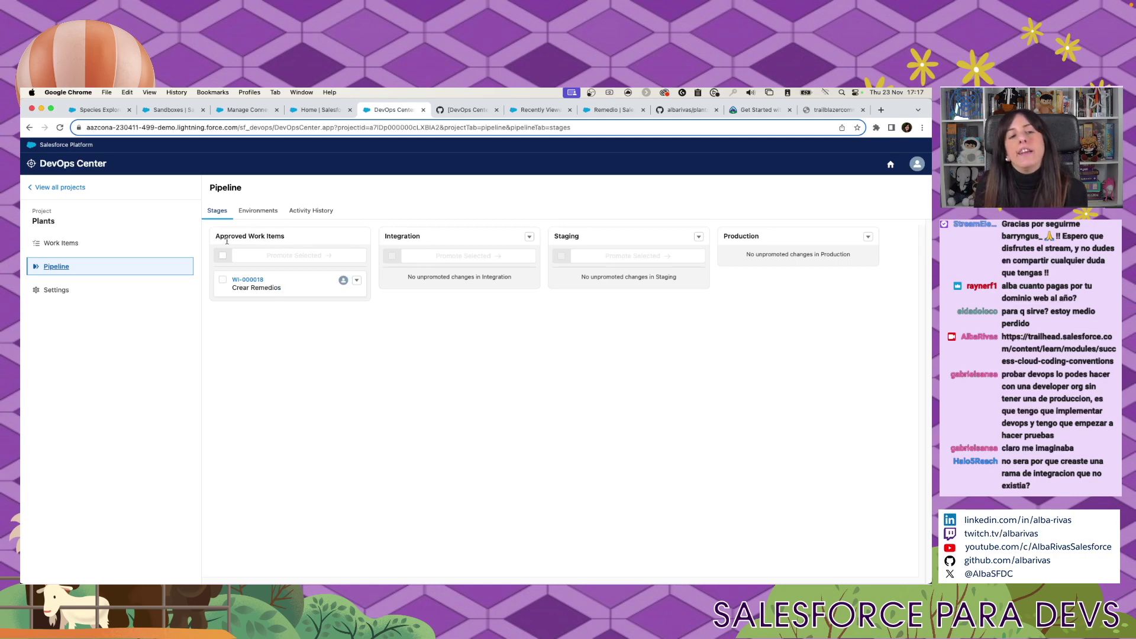
Promote WI-000018 into Integration with the default change and test options, then dismiss the success message.
drag(283, 235, 226, 233)
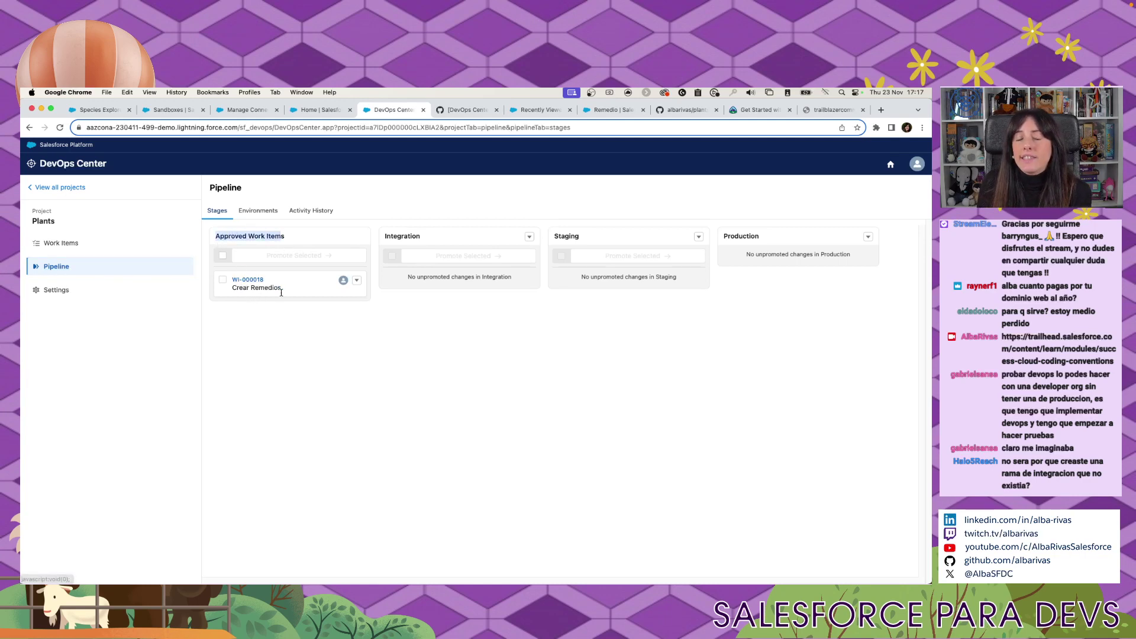
click(223, 279)
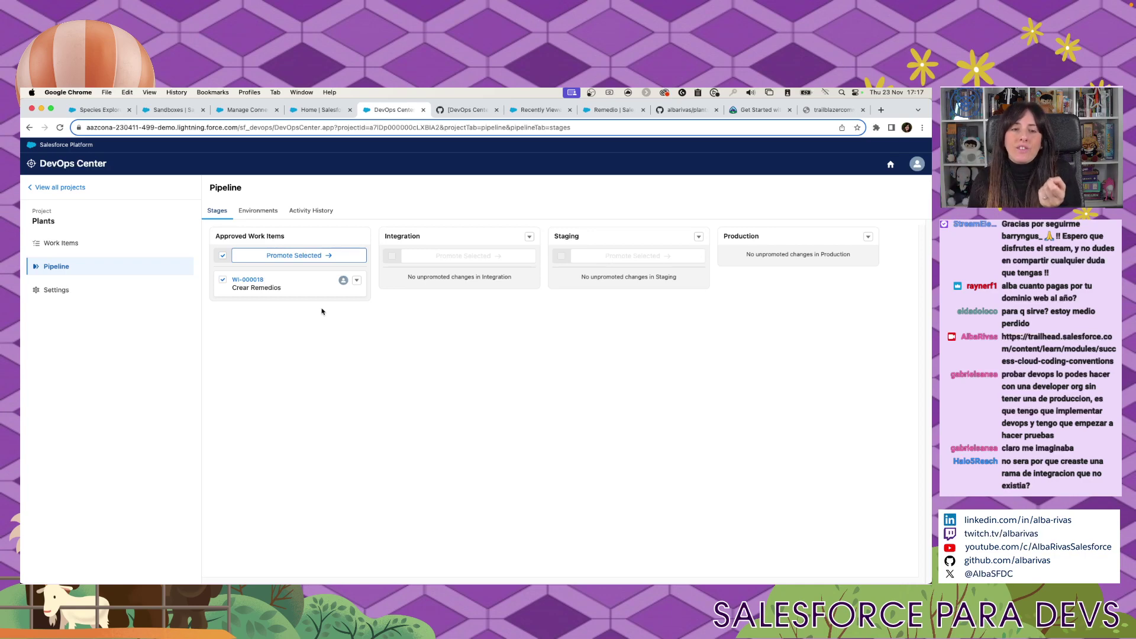
click(300, 255)
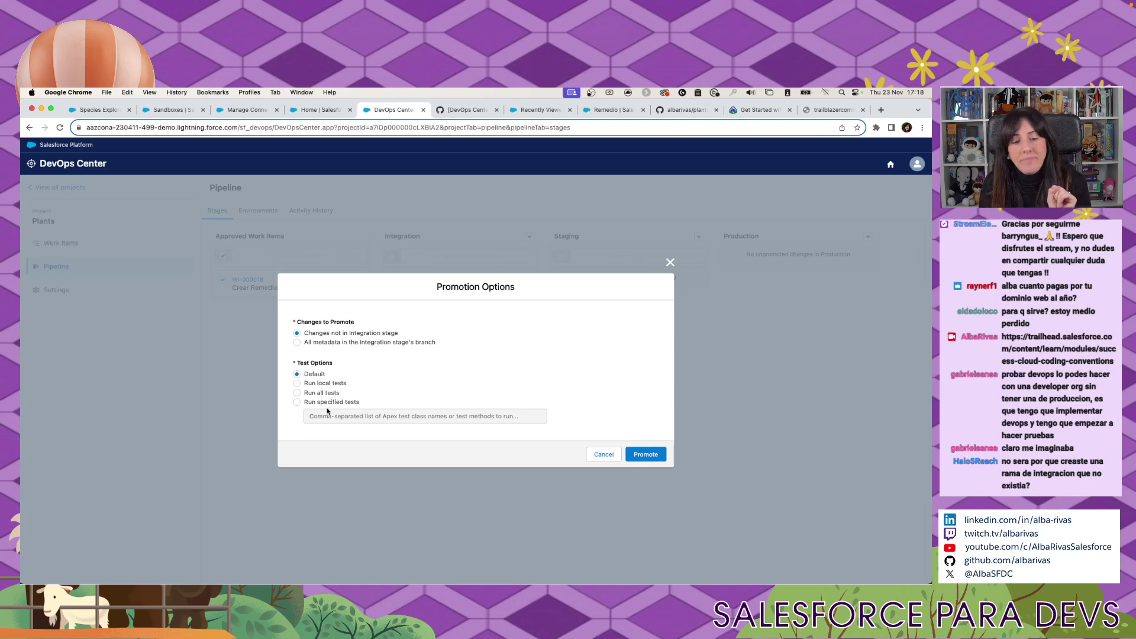
click(656, 454)
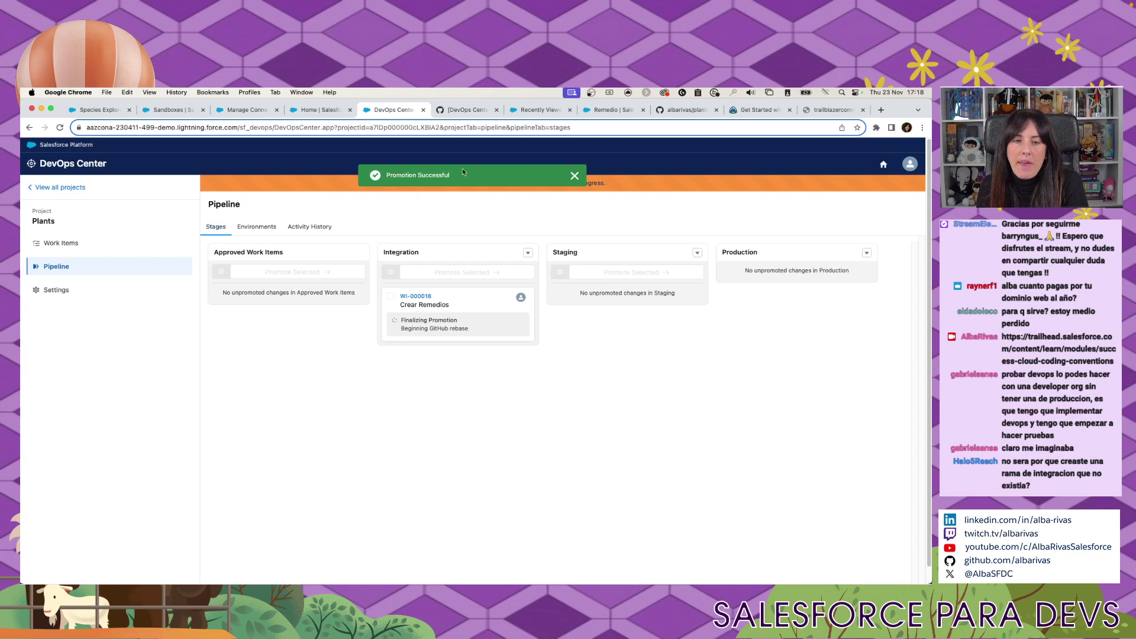
click(575, 177)
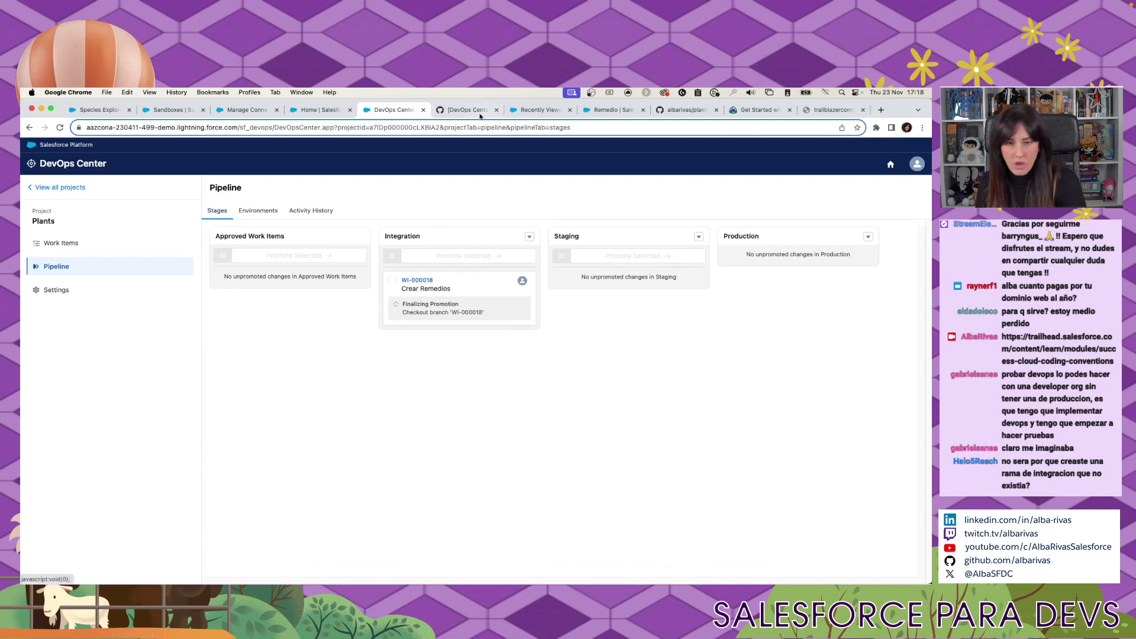
Log into the integr sandbox from the Sandboxes list with the saved password.
click(177, 109)
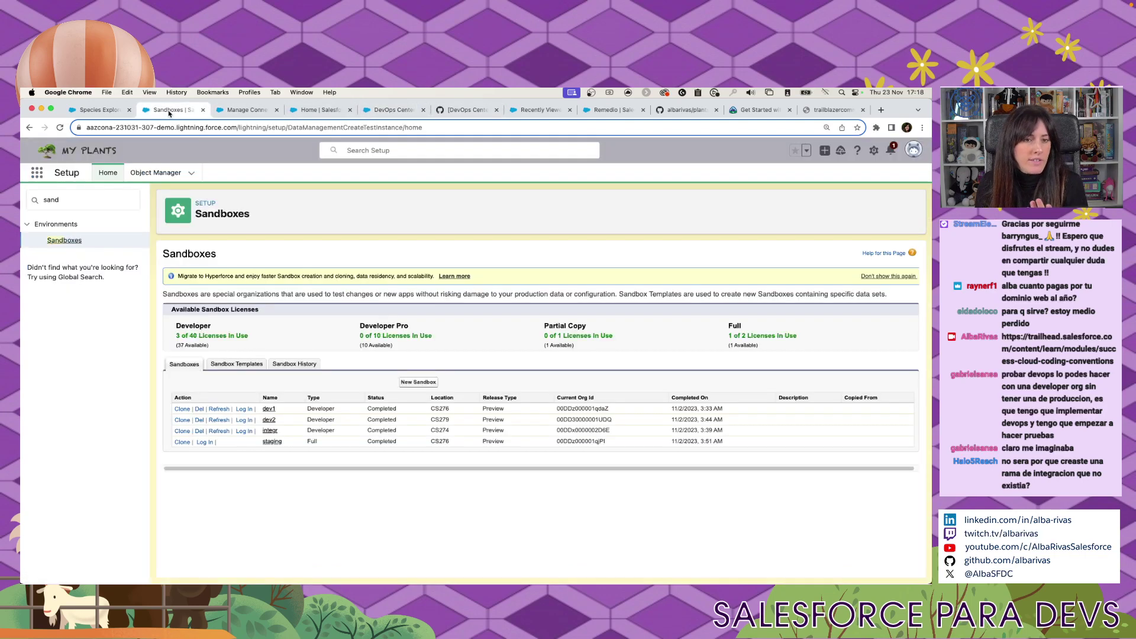
click(243, 431)
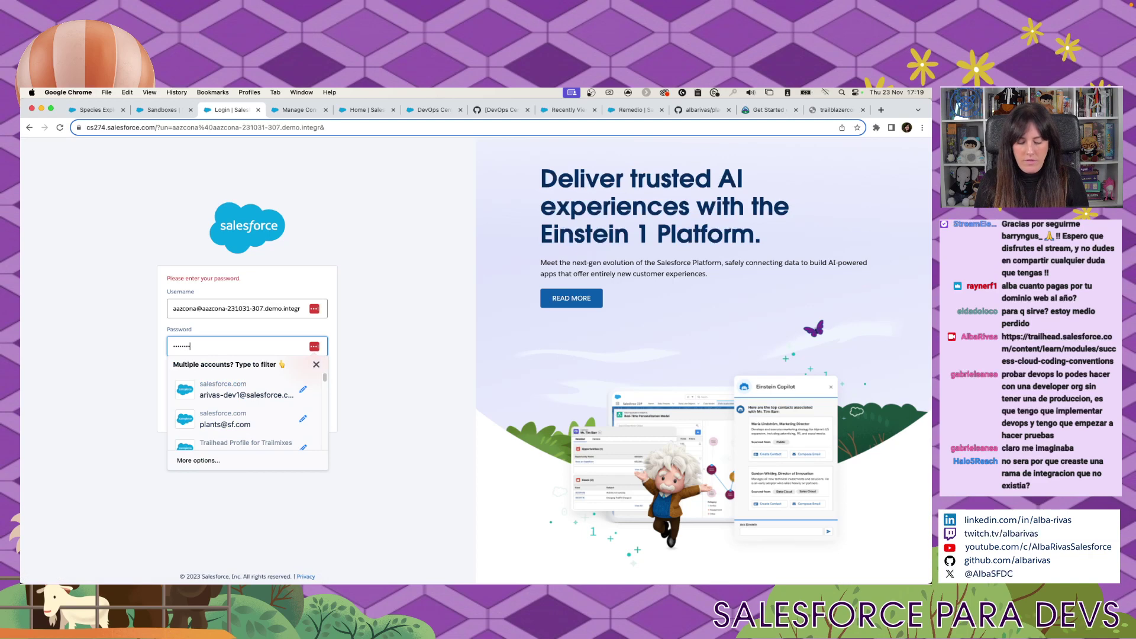
key(Down)
key(Return)
key(Return)
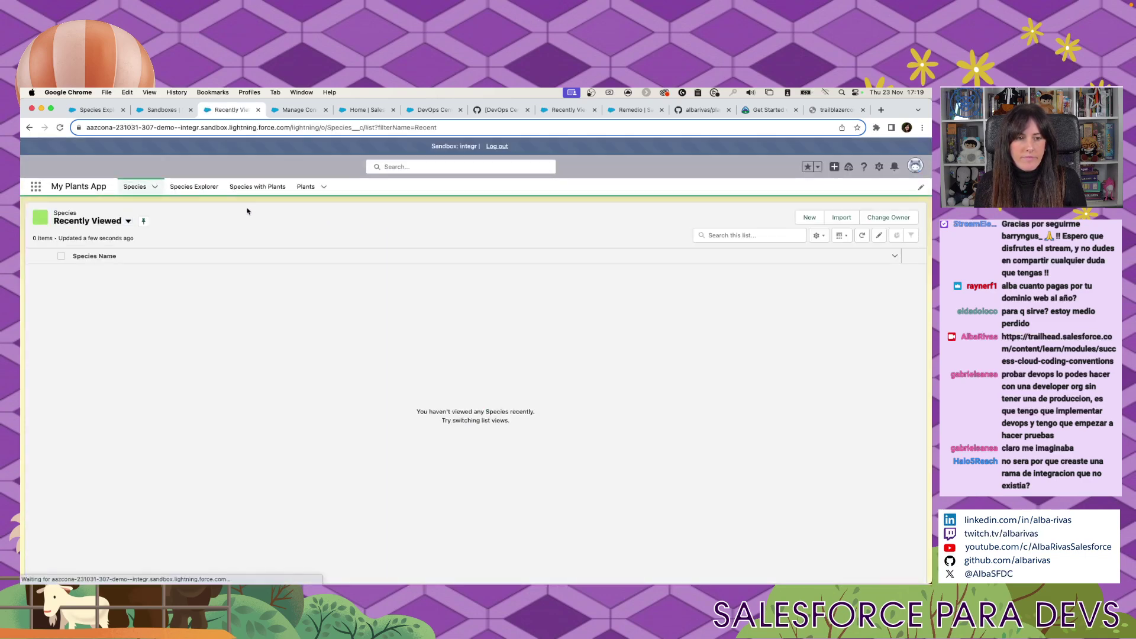
Search 'reme' in integr's Object Manager to confirm the Remedio object exists.
click(879, 167)
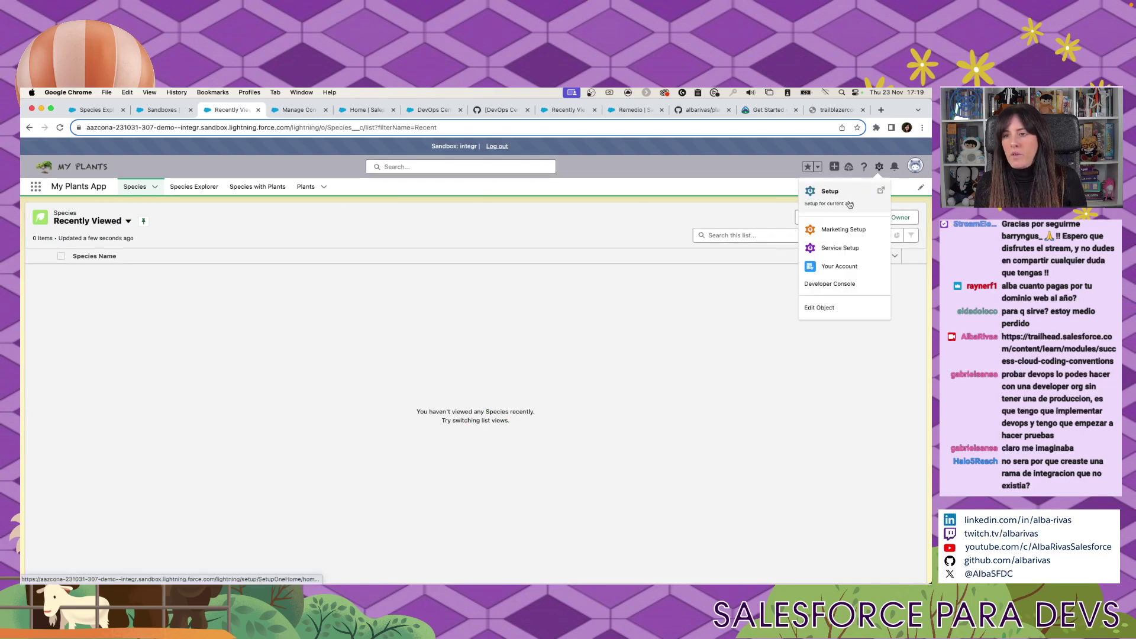
click(848, 205)
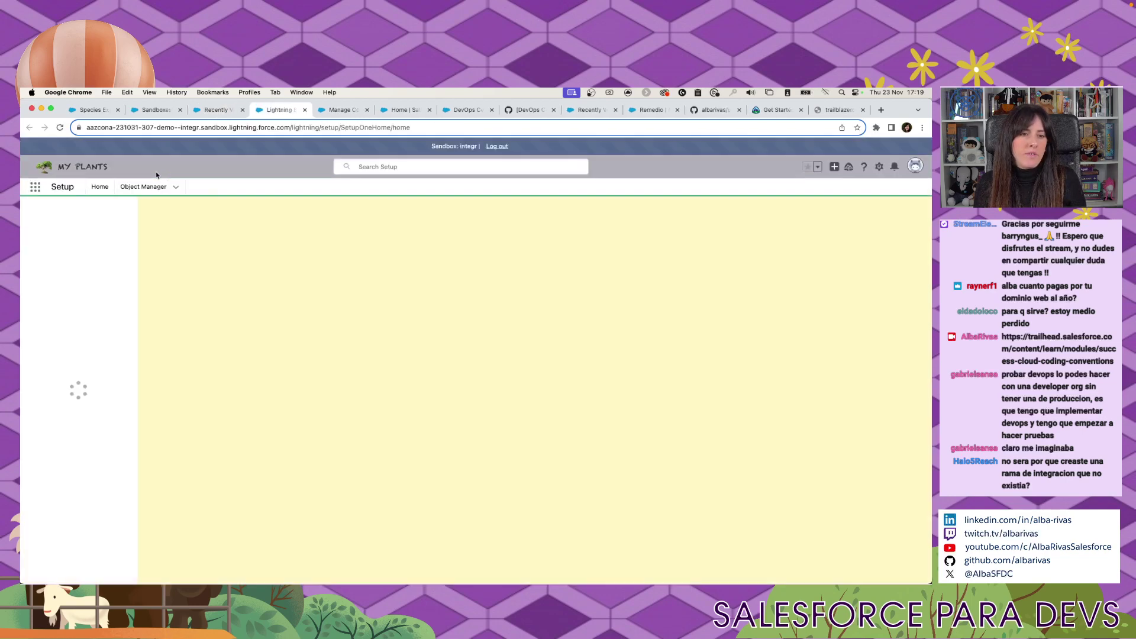
click(148, 186)
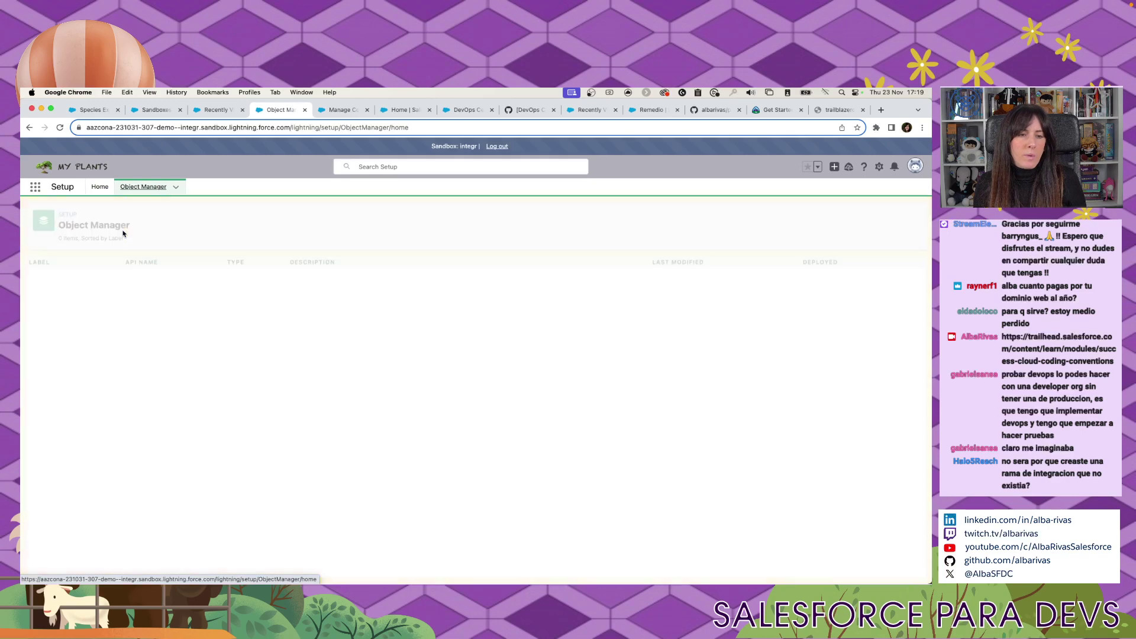
click(766, 217)
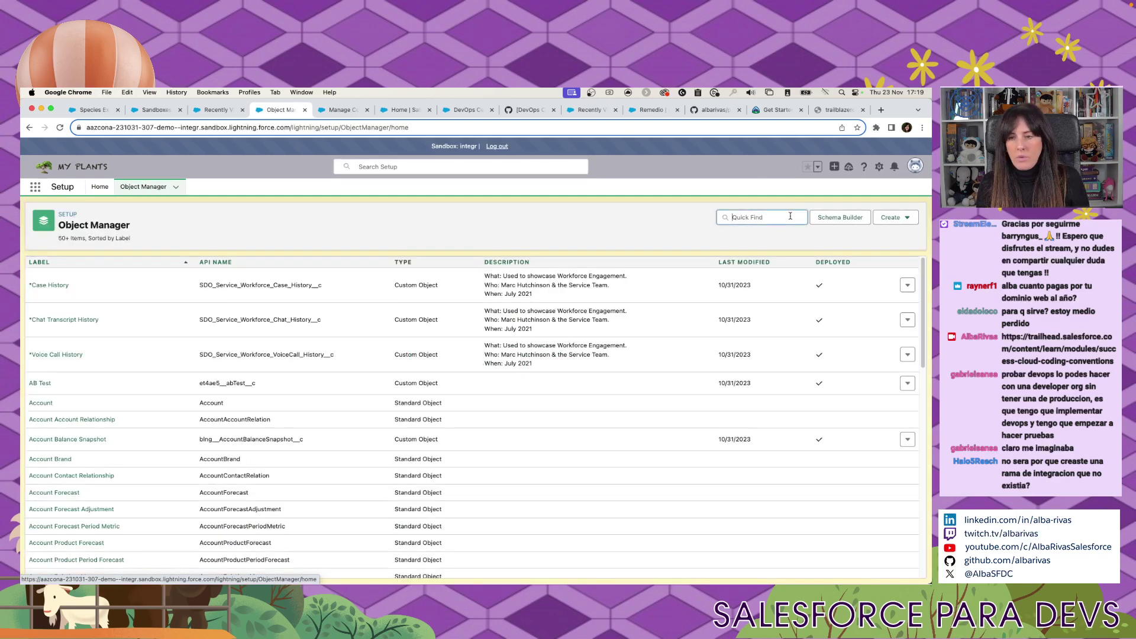
text(reme)
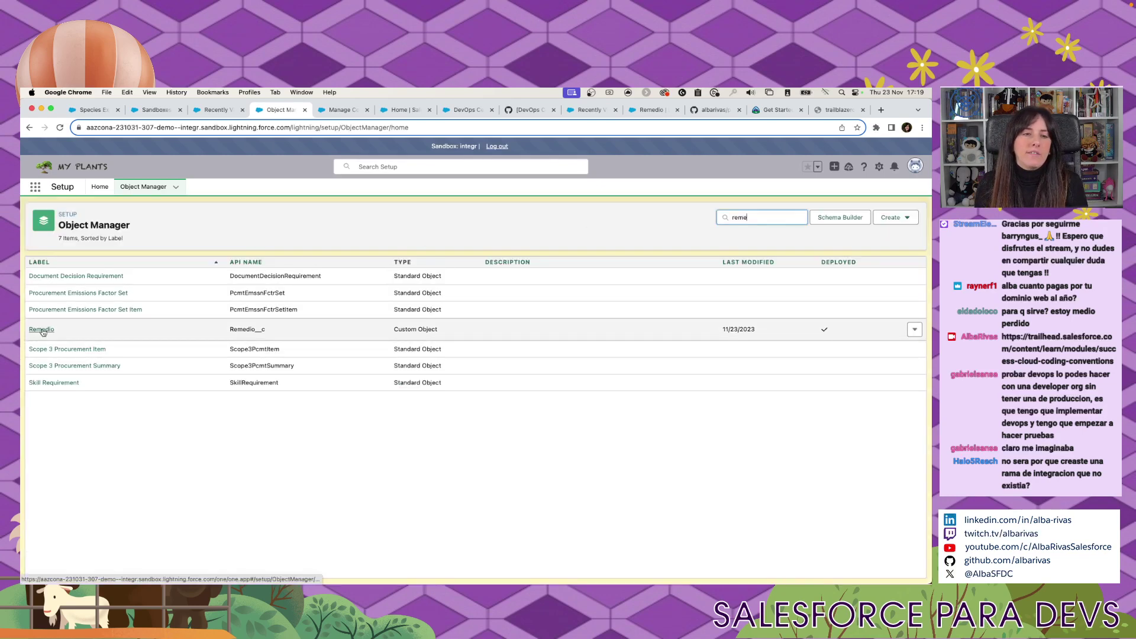
Return through the Sandboxes list to the DevOps Center Plants pipeline.
click(205, 111)
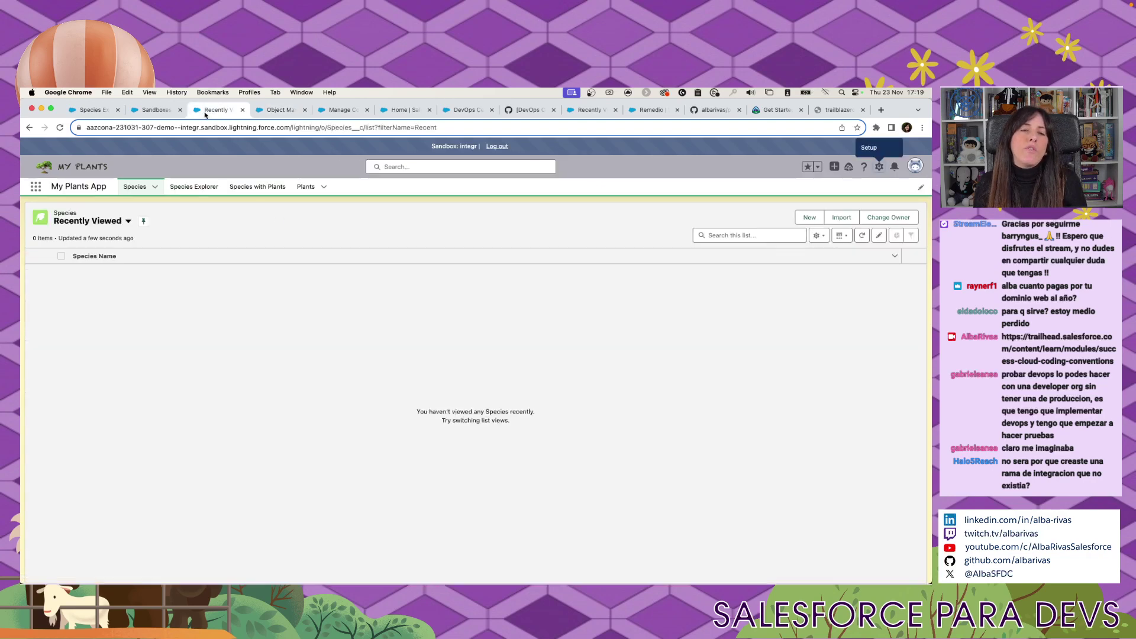
click(154, 112)
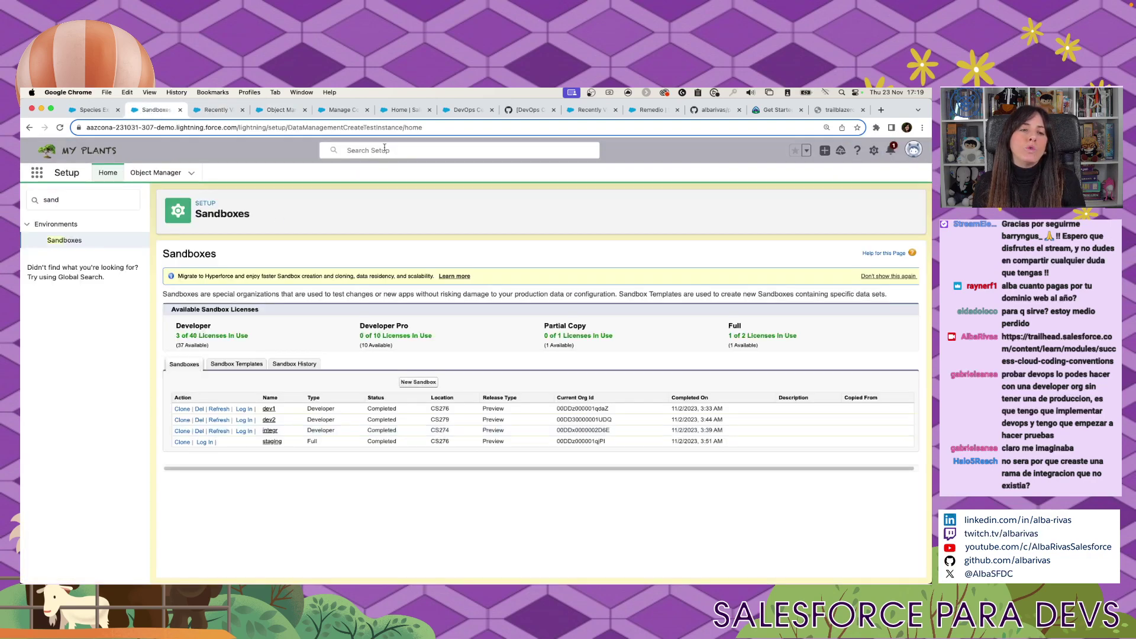
click(467, 112)
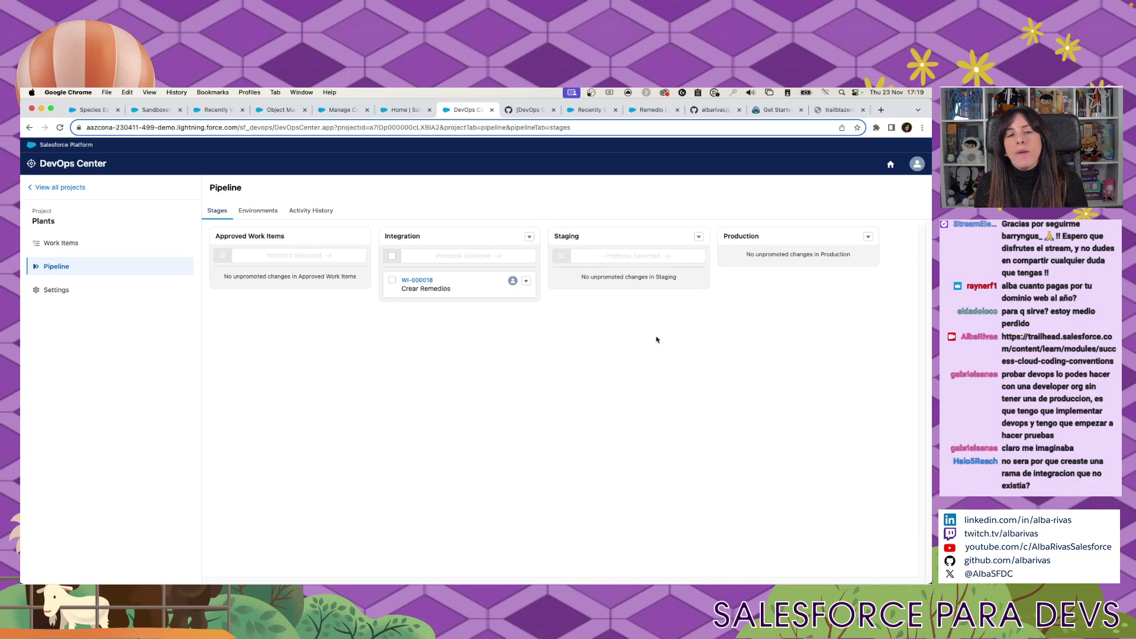
Promote WI-000018 from Integration to Staging with default options, then view the pipeline's Environments.
click(526, 281)
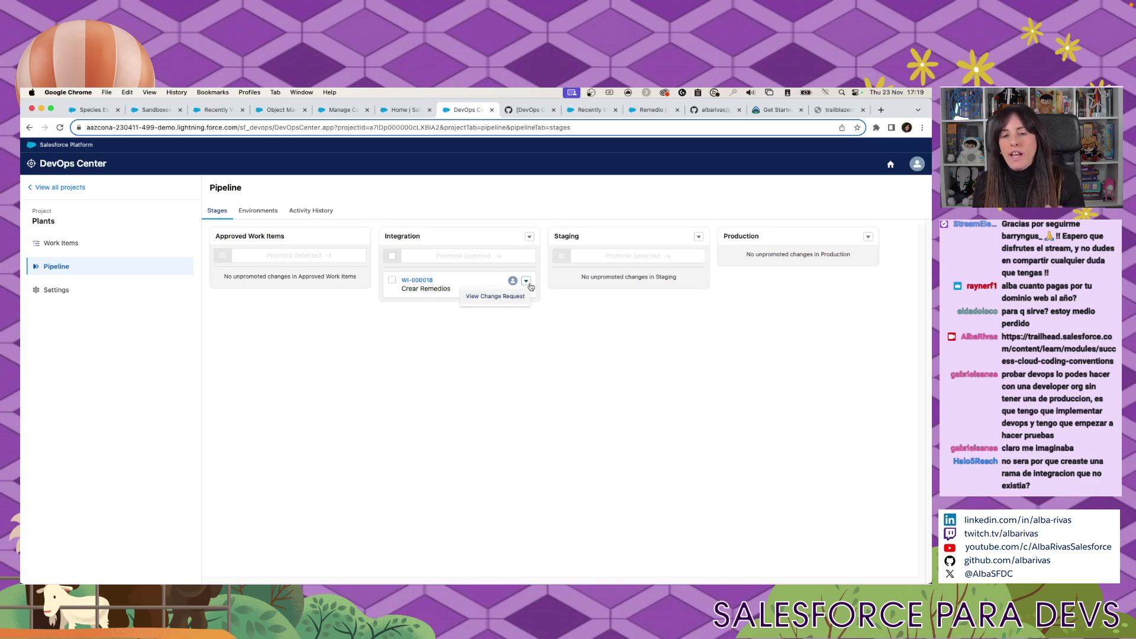
click(391, 279)
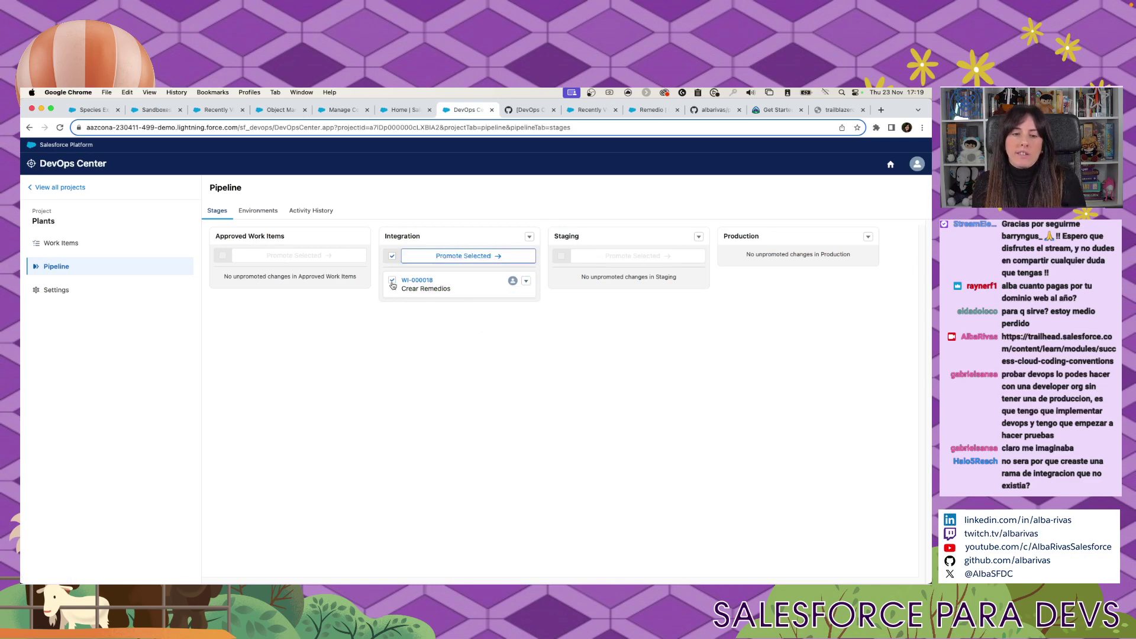
click(504, 257)
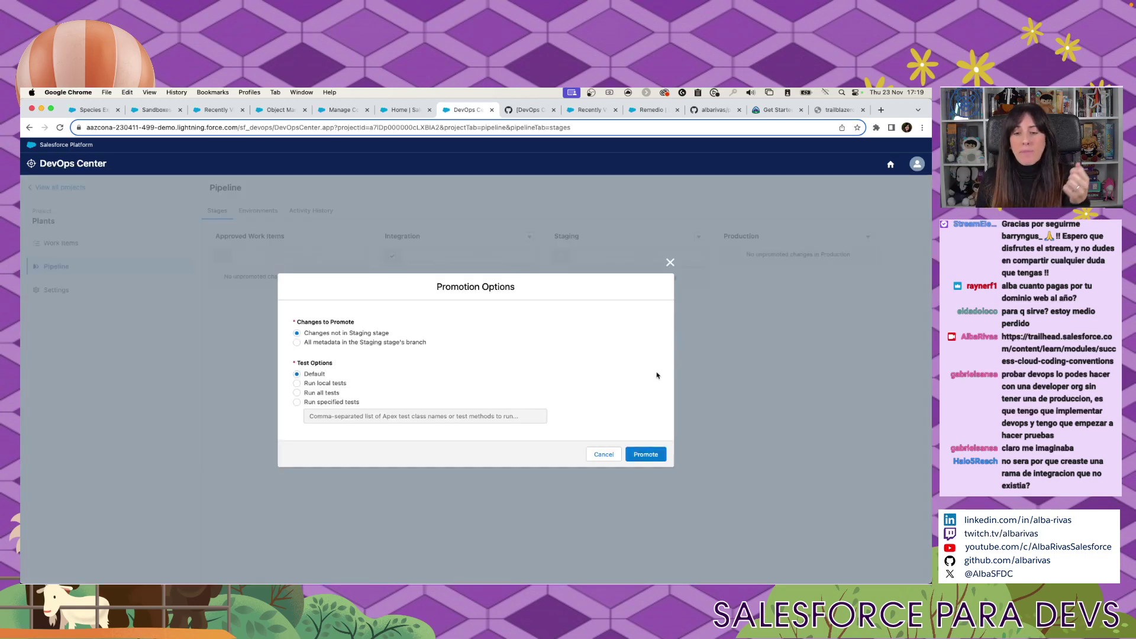
click(662, 459)
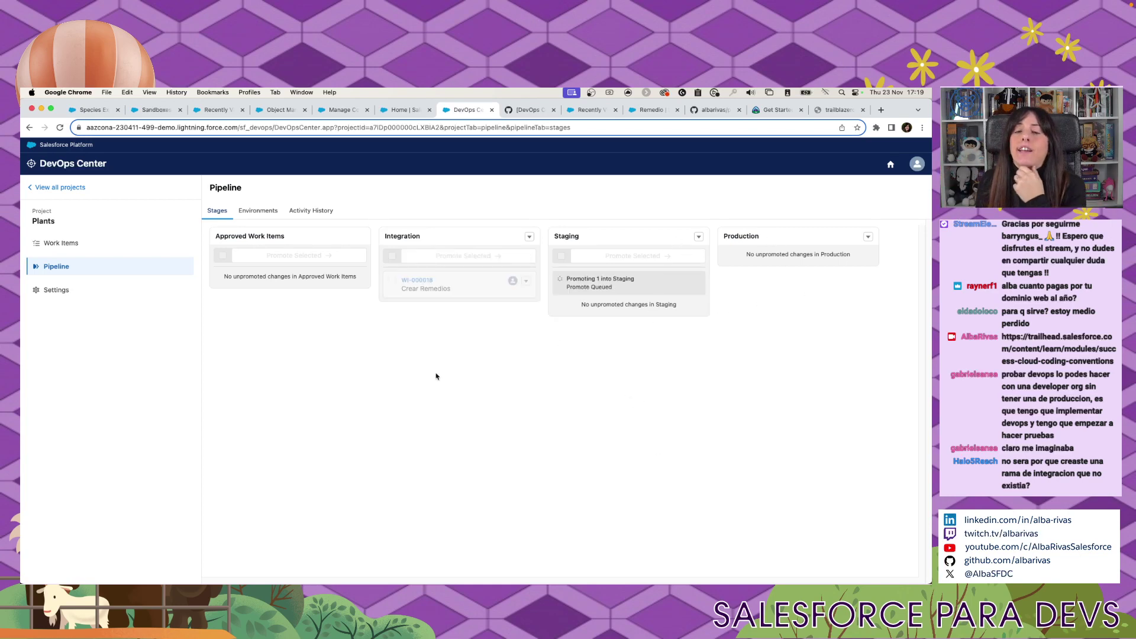
click(259, 212)
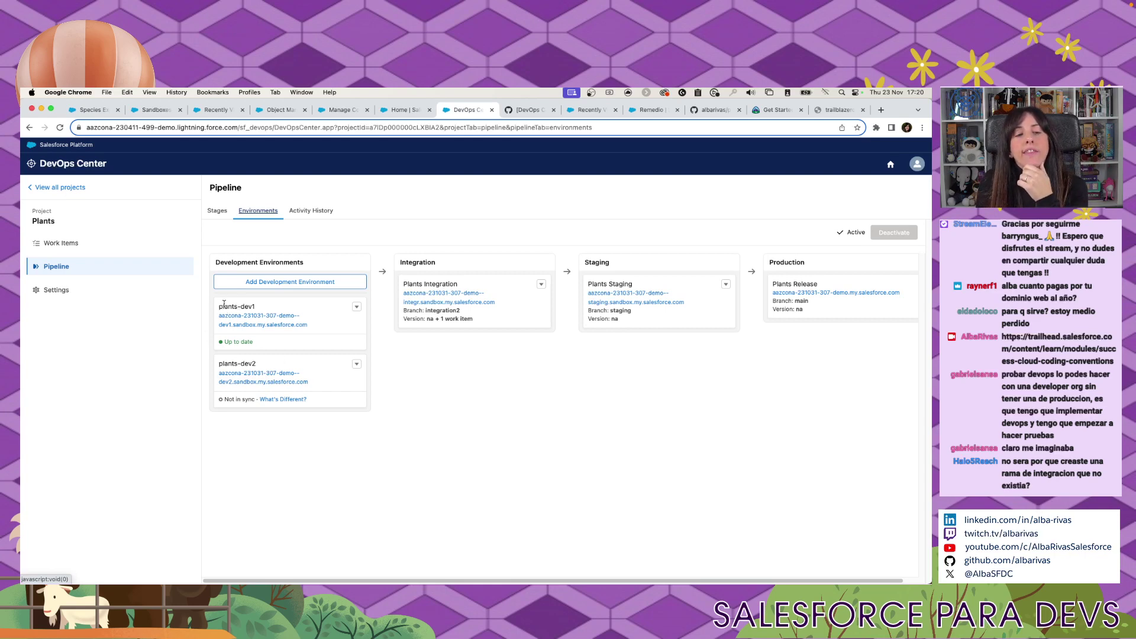
drag(234, 308, 278, 307)
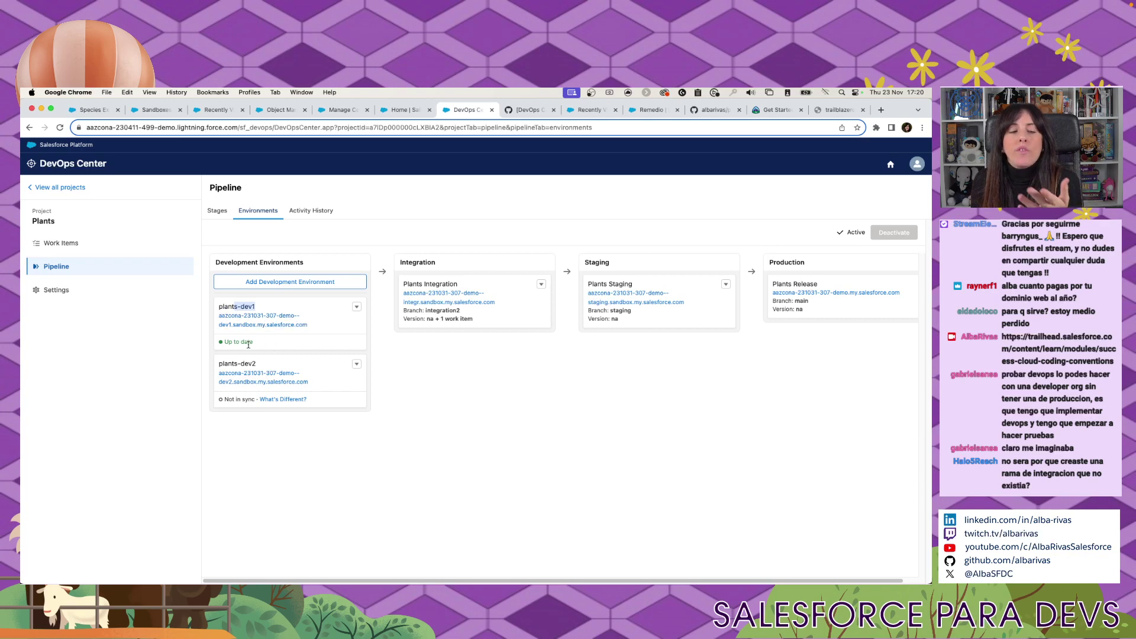
drag(227, 342, 258, 343)
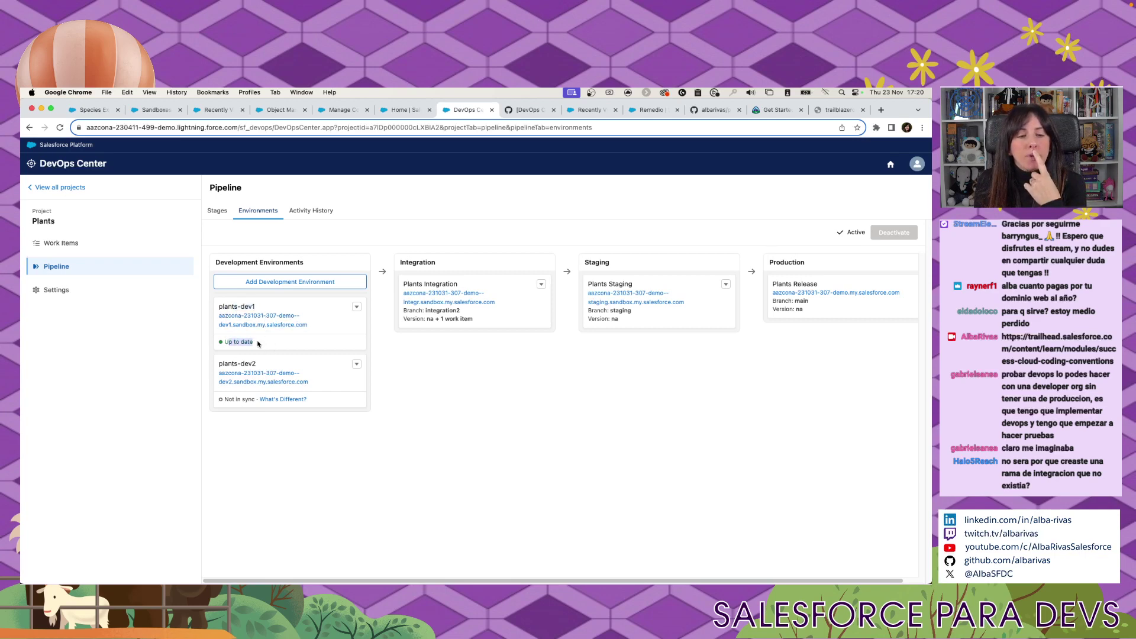
drag(228, 399, 246, 413)
click(258, 404)
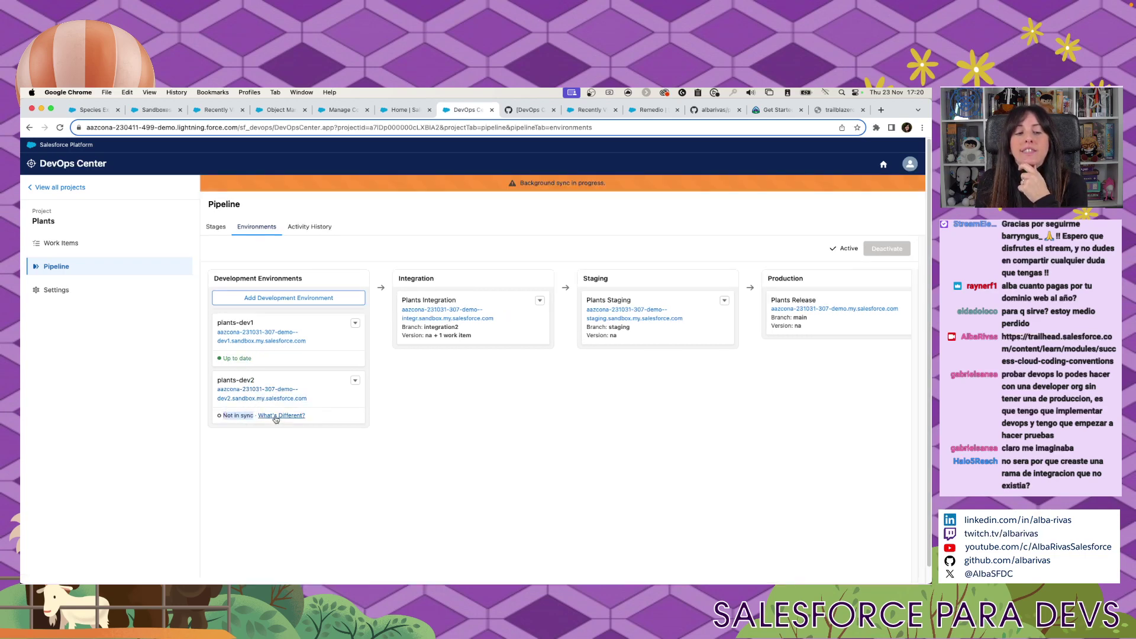
click(269, 416)
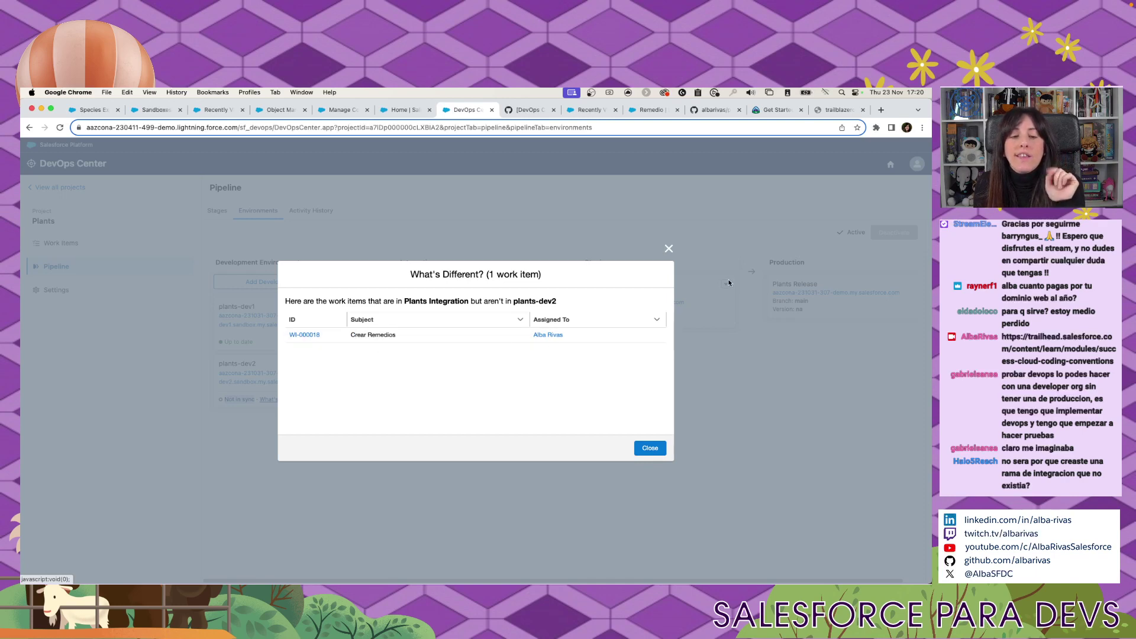
click(668, 248)
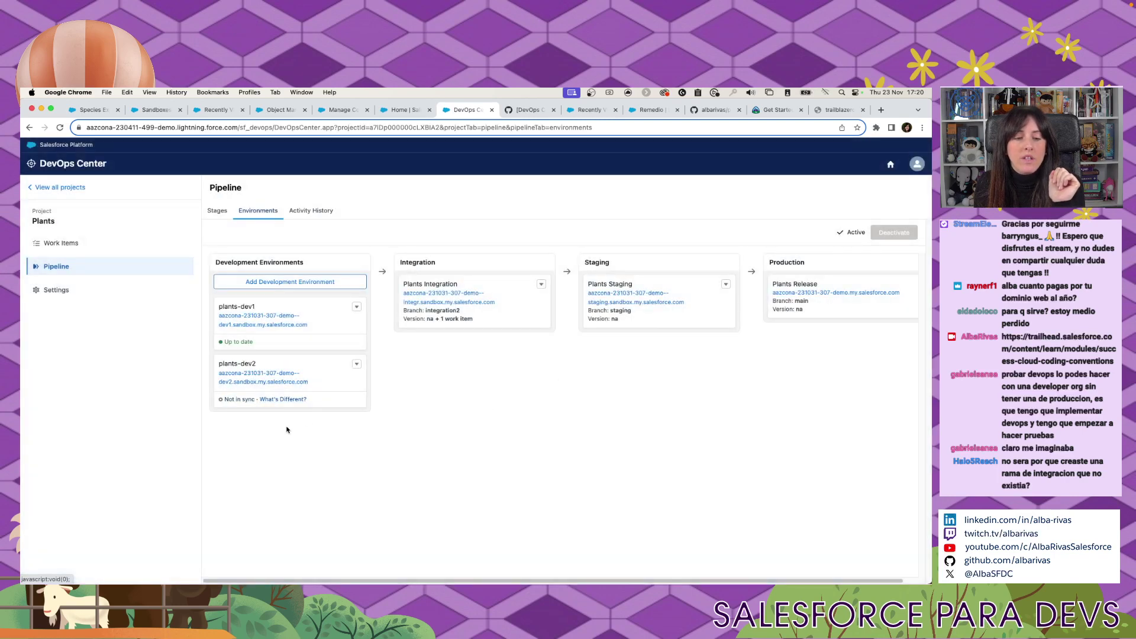
click(356, 364)
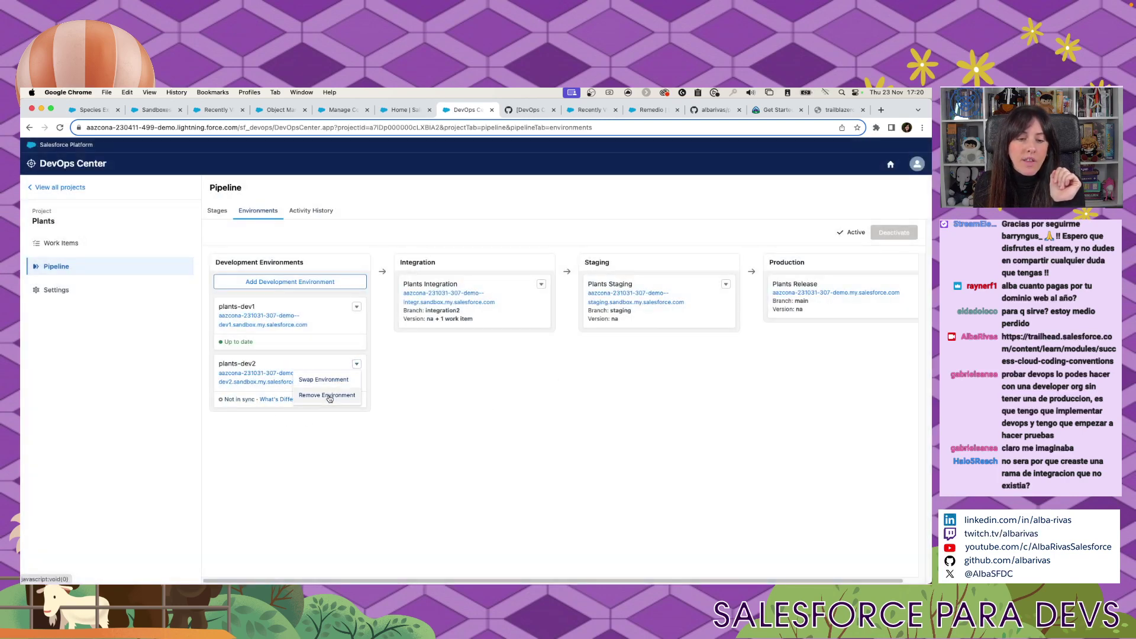
click(276, 399)
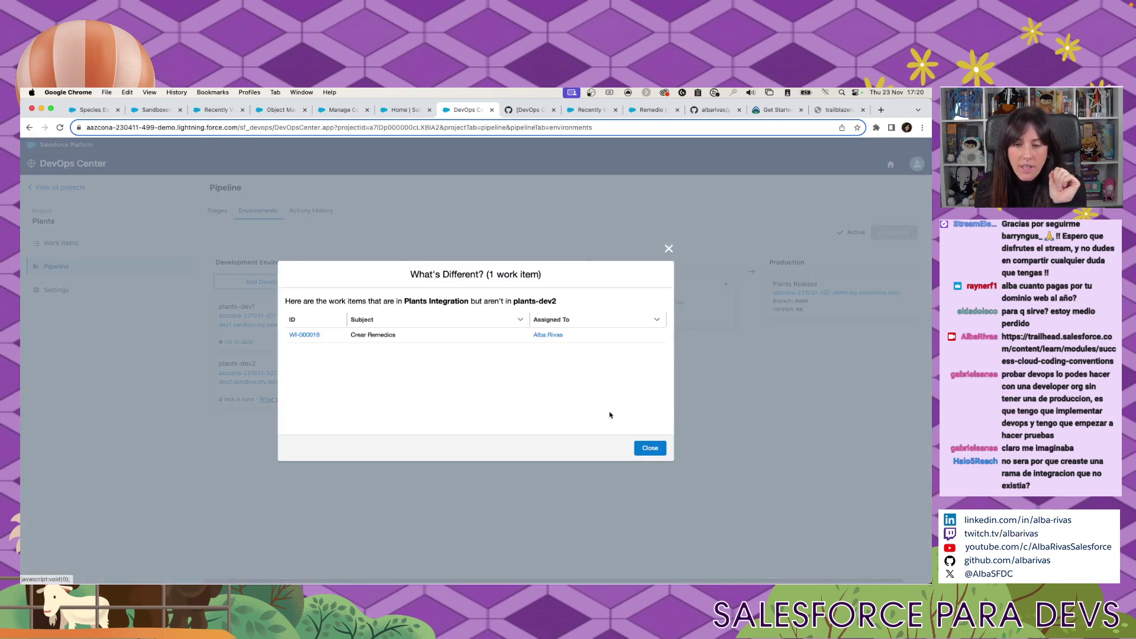
click(646, 448)
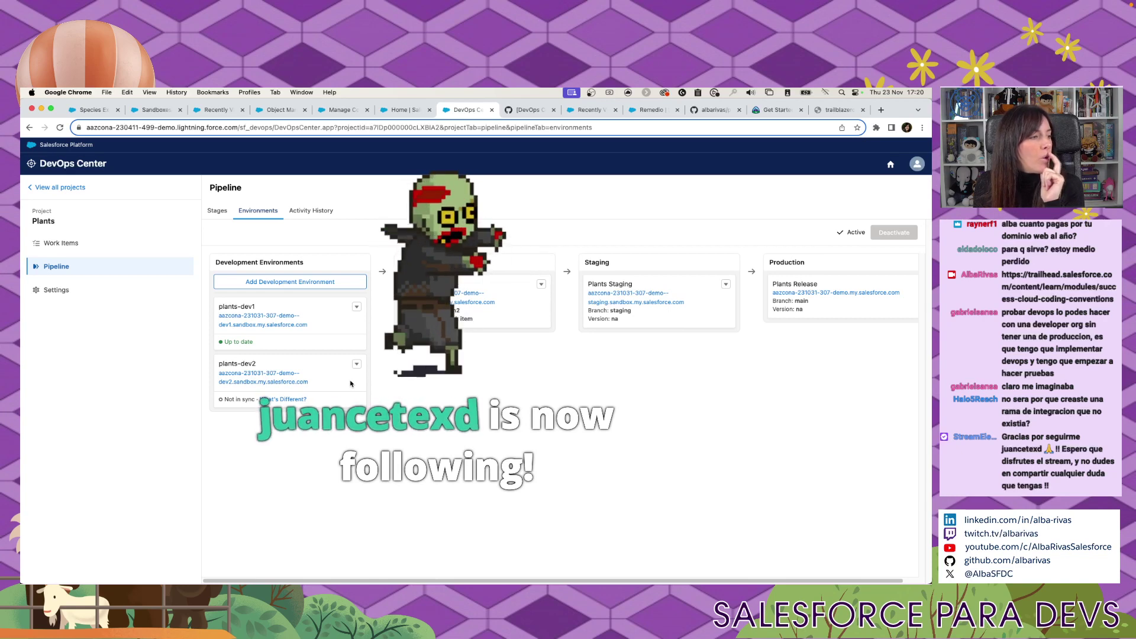
click(356, 365)
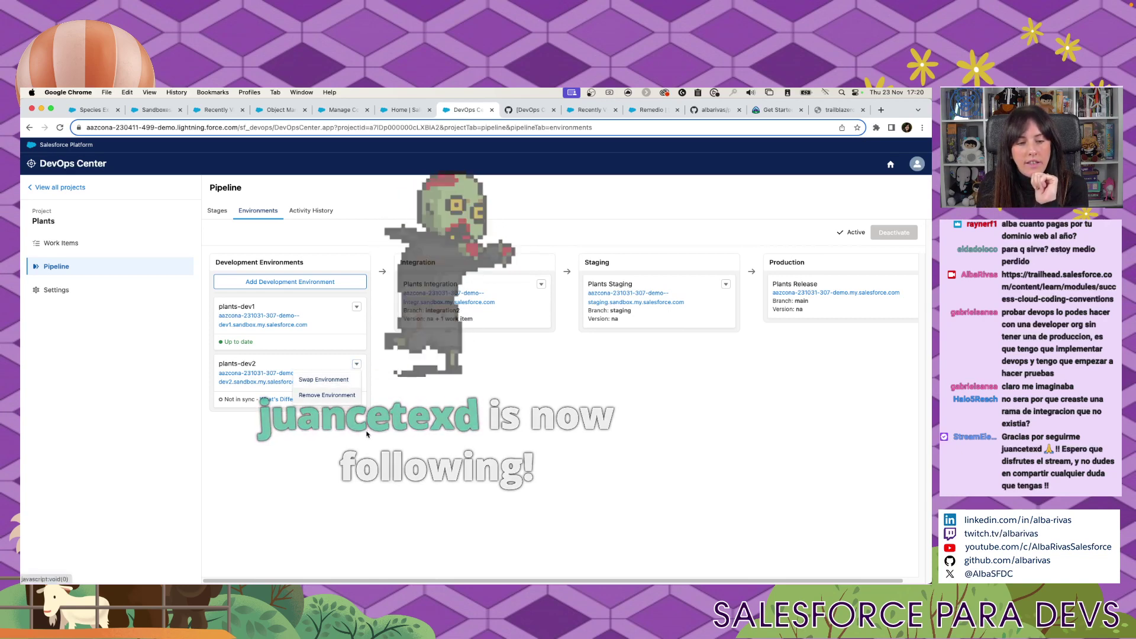
click(338, 410)
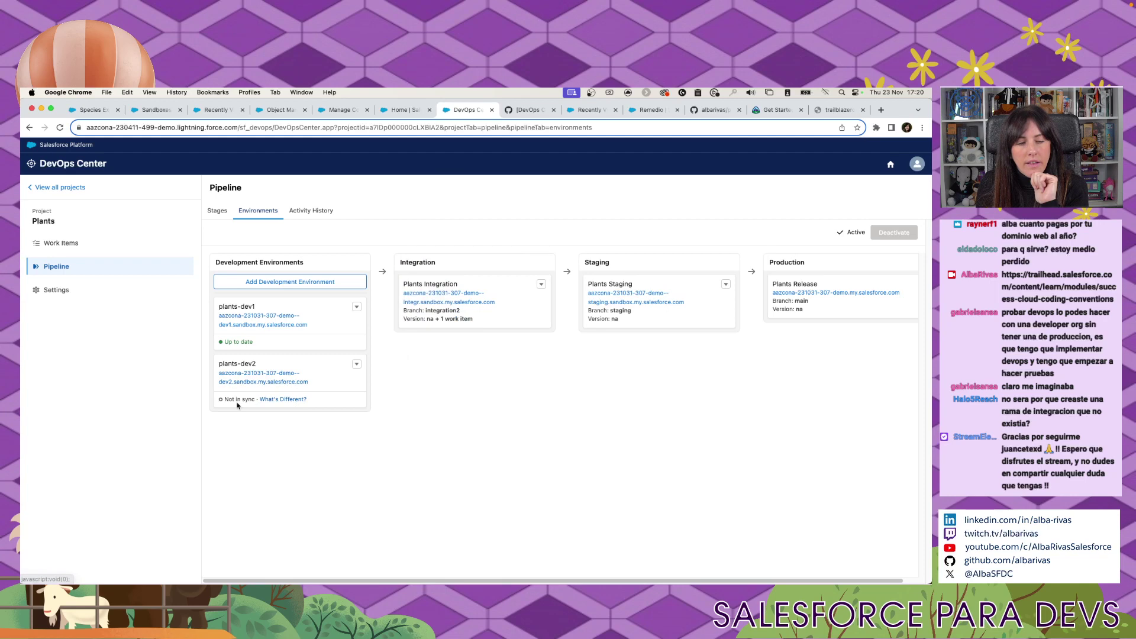
click(283, 400)
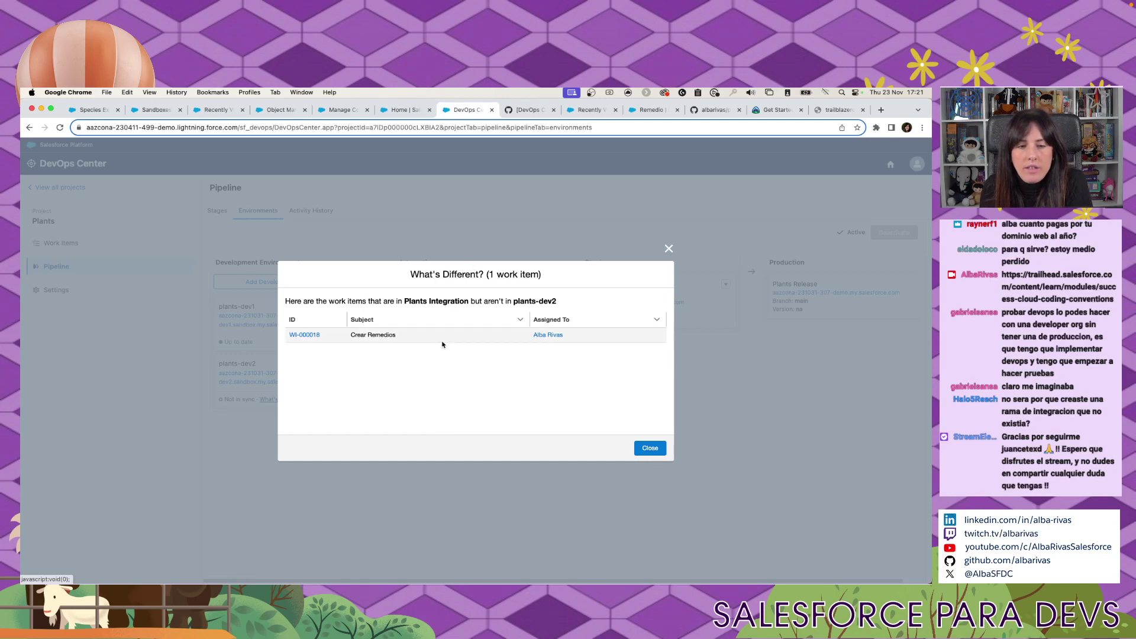
key(Escape)
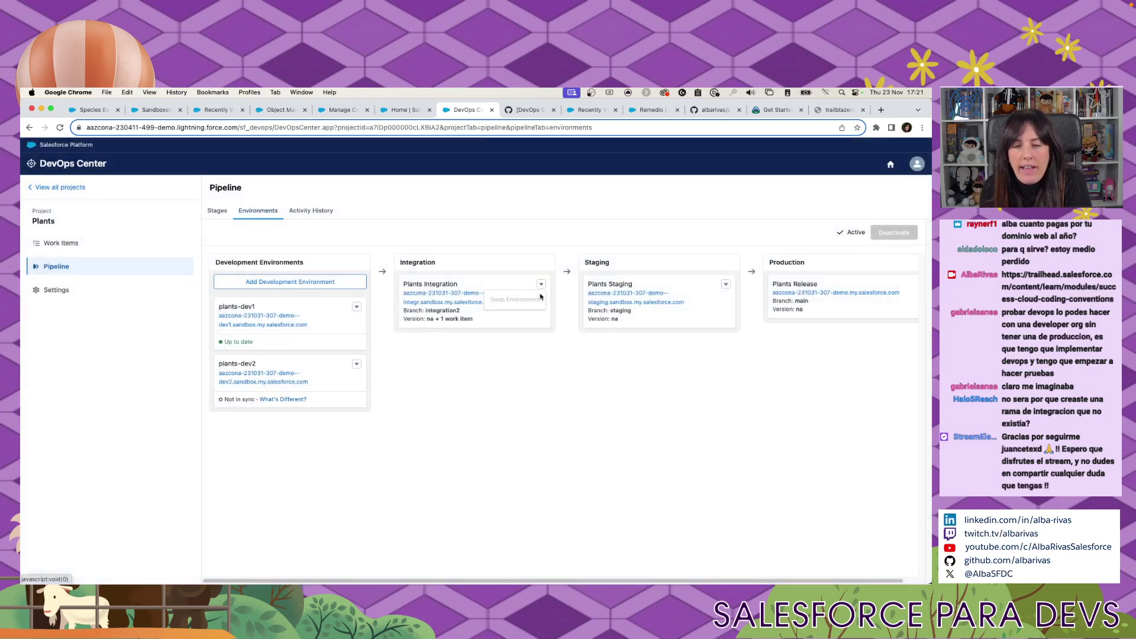
key(super+bracketleft)
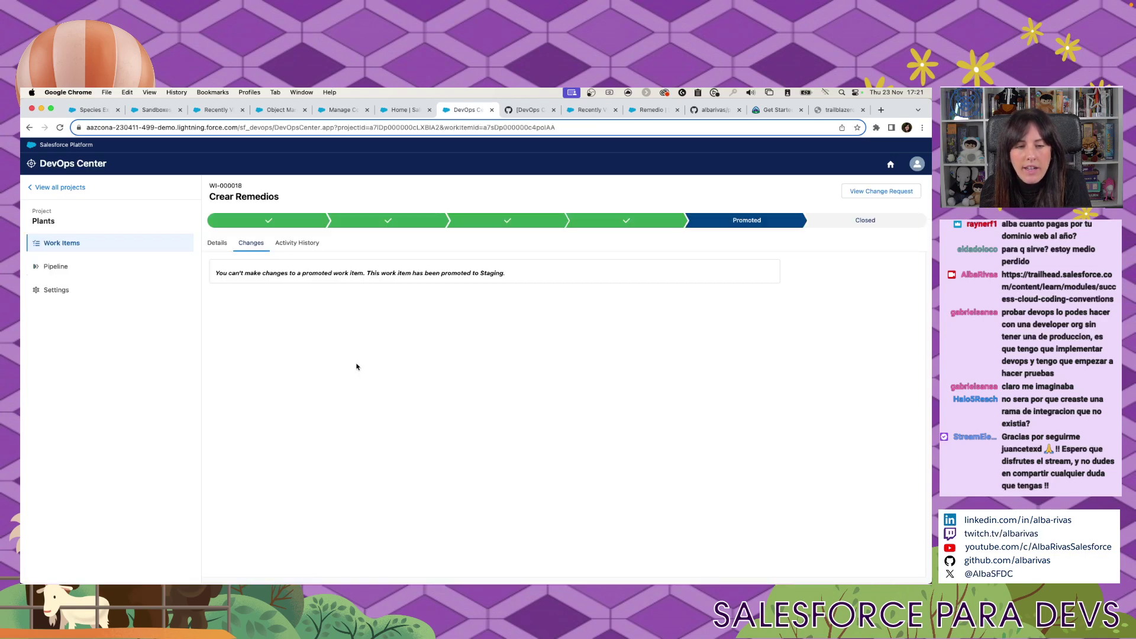
click(29, 128)
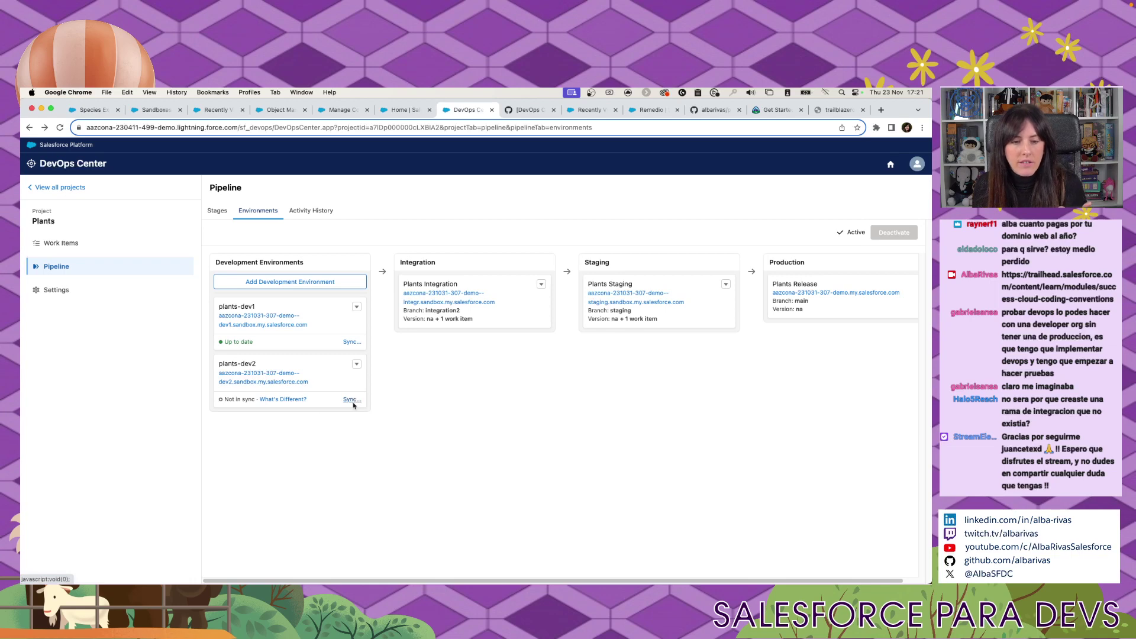
Sync plants-dev2 with Integration using the default options so it reads up to date.
click(353, 401)
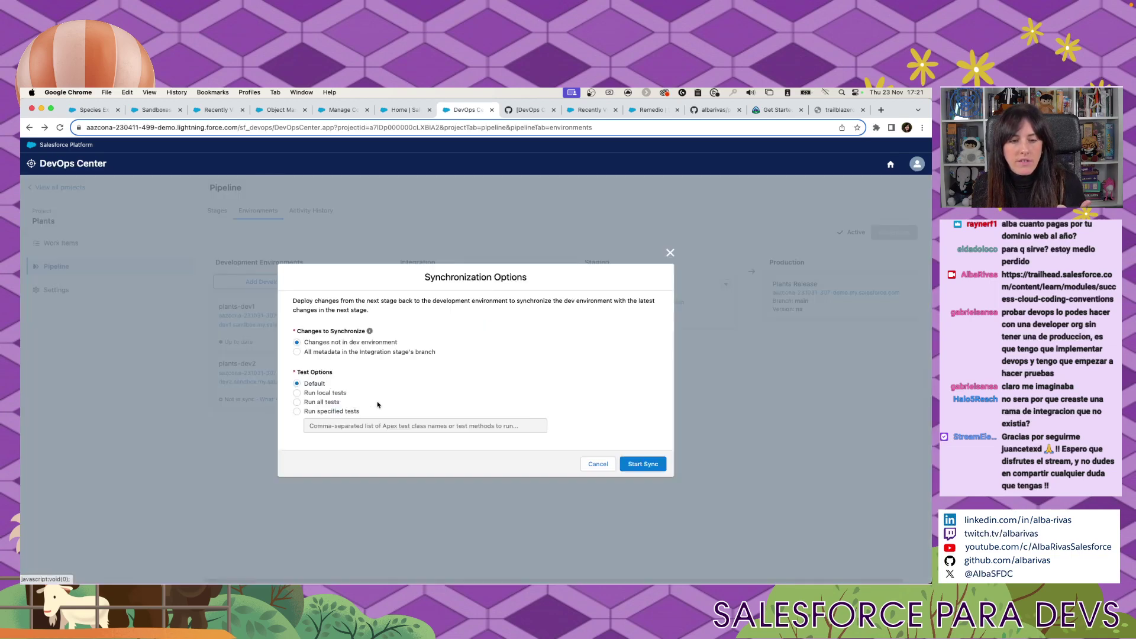
click(646, 466)
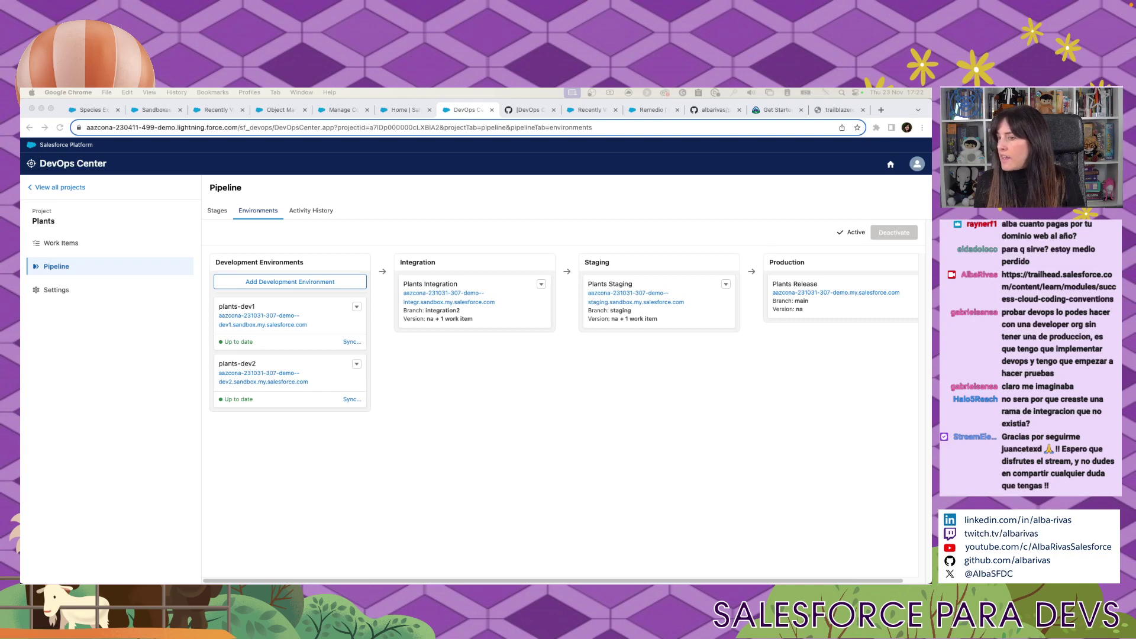
click(882, 110)
In a new tab, enter 'devops' and go to the GitHub DevOps Center Roadmap board.
click(881, 110)
text(devops)
key(Return)
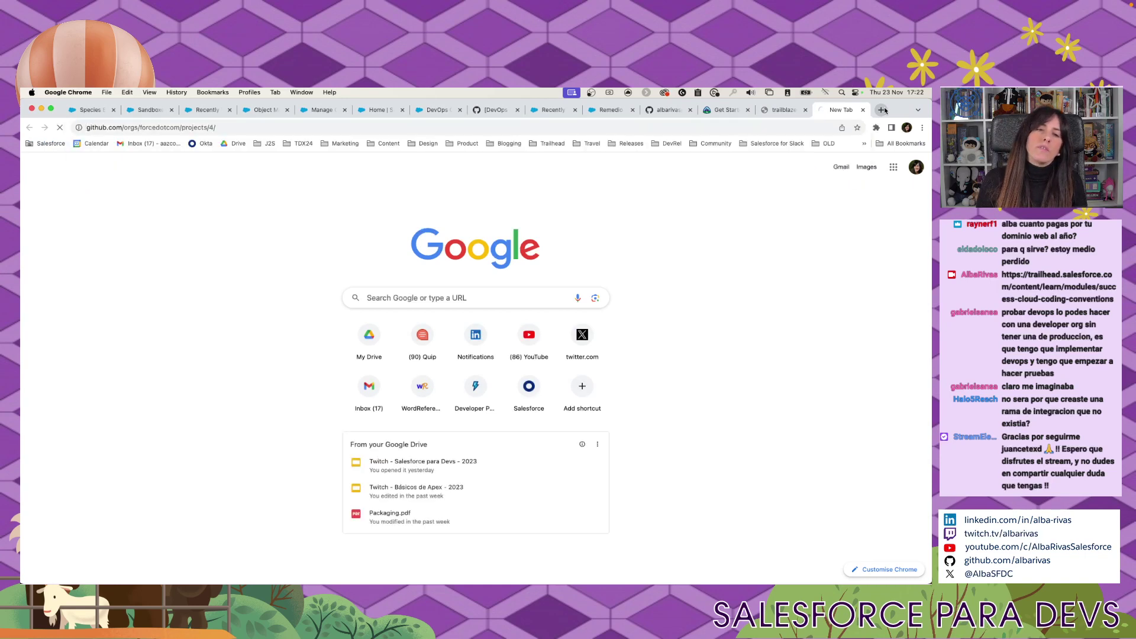
scroll(298, 342, down, 3)
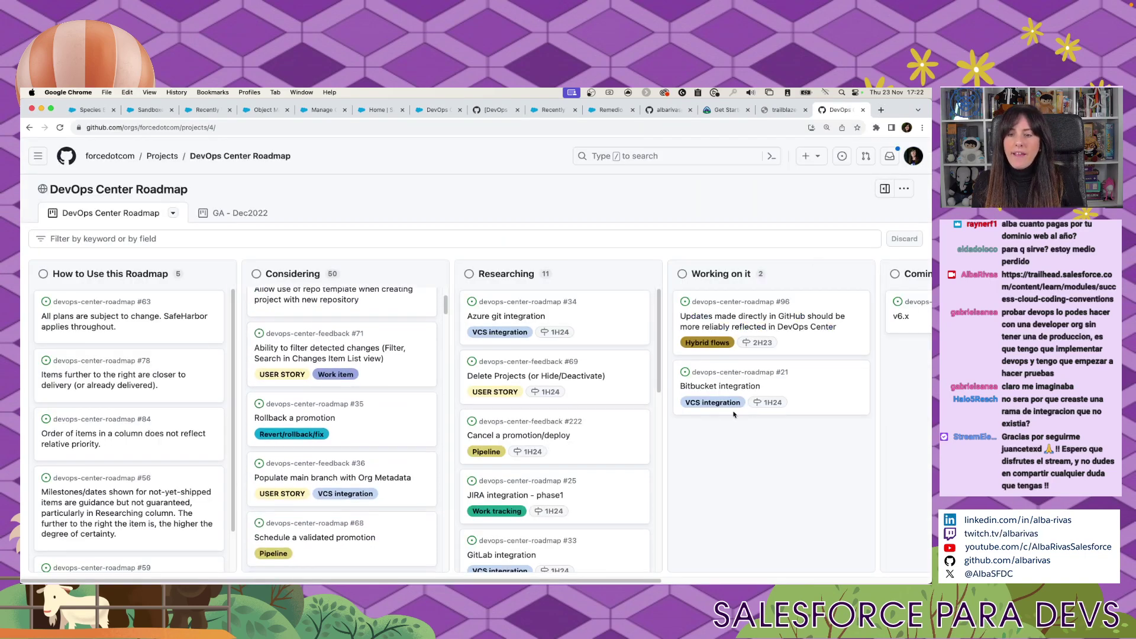
scroll(585, 394, down, 5)
scroll(493, 340, up, 5)
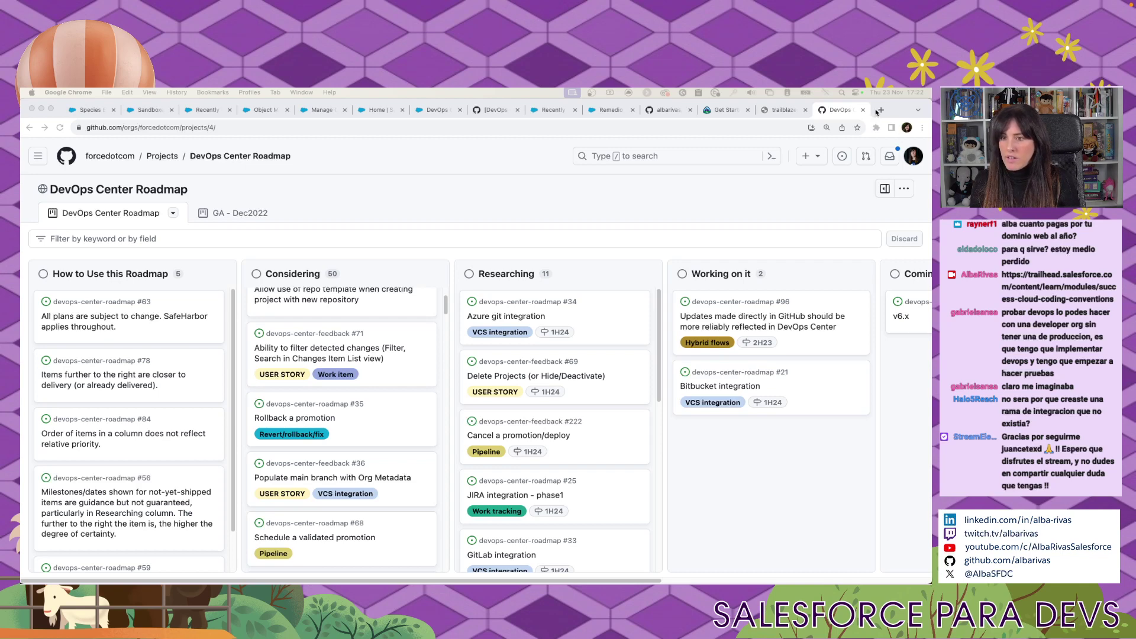
Scroll through the DevOps Center group's pinned updates and questions like 'Deploying DLRS Rollup Summary'.
scroll(371, 436, down, 1)
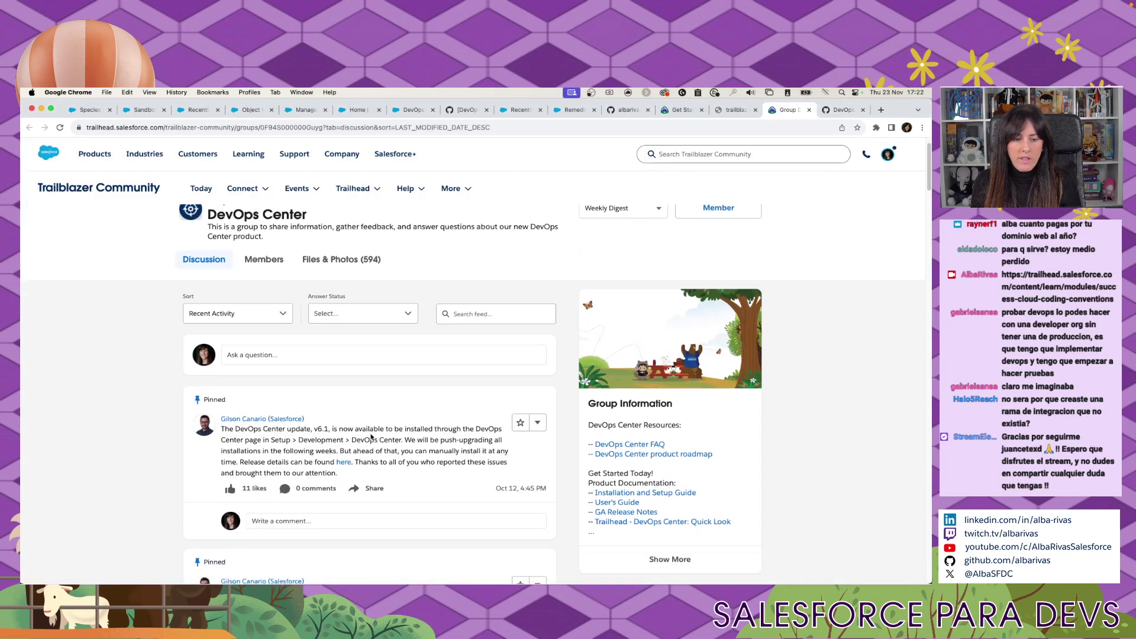
scroll(371, 437, down, 3)
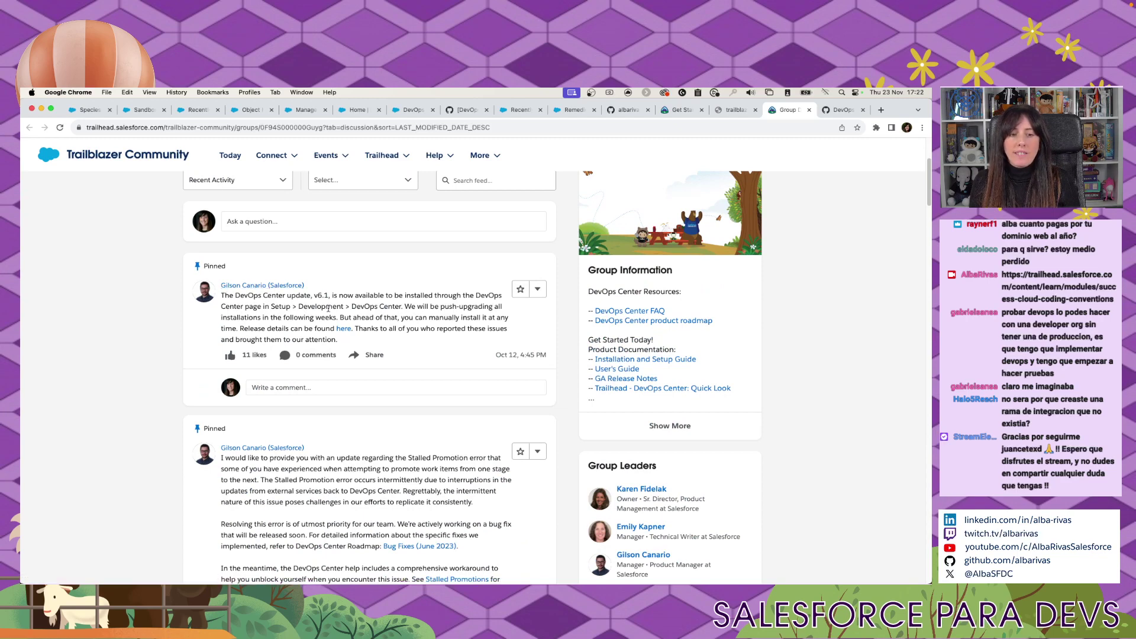
scroll(331, 314, down, 1)
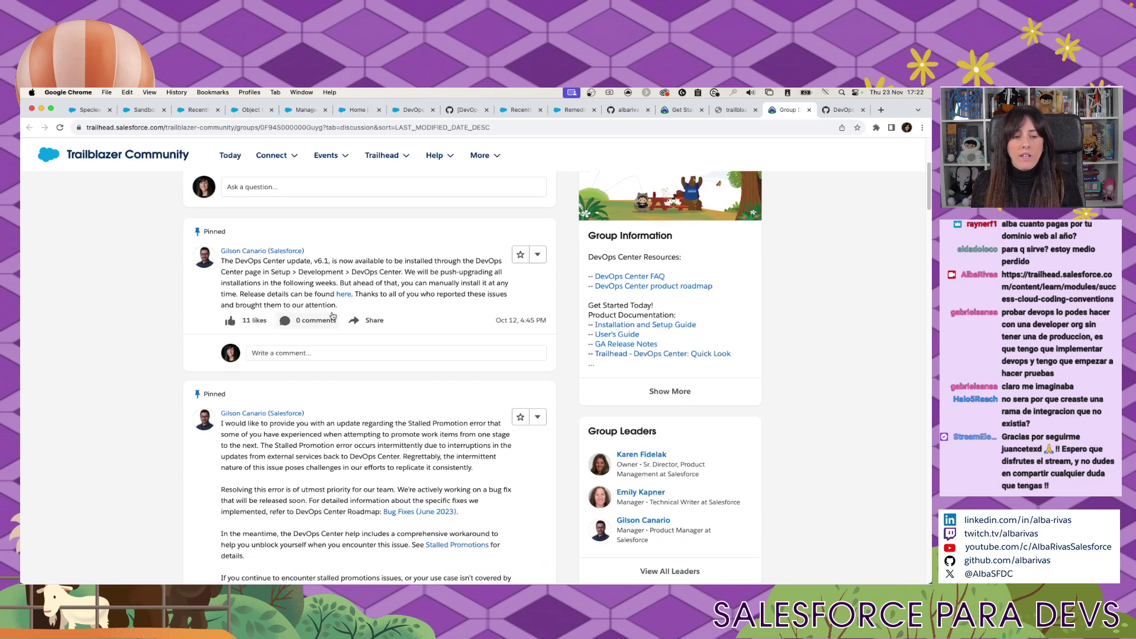
scroll(332, 315, down, 5)
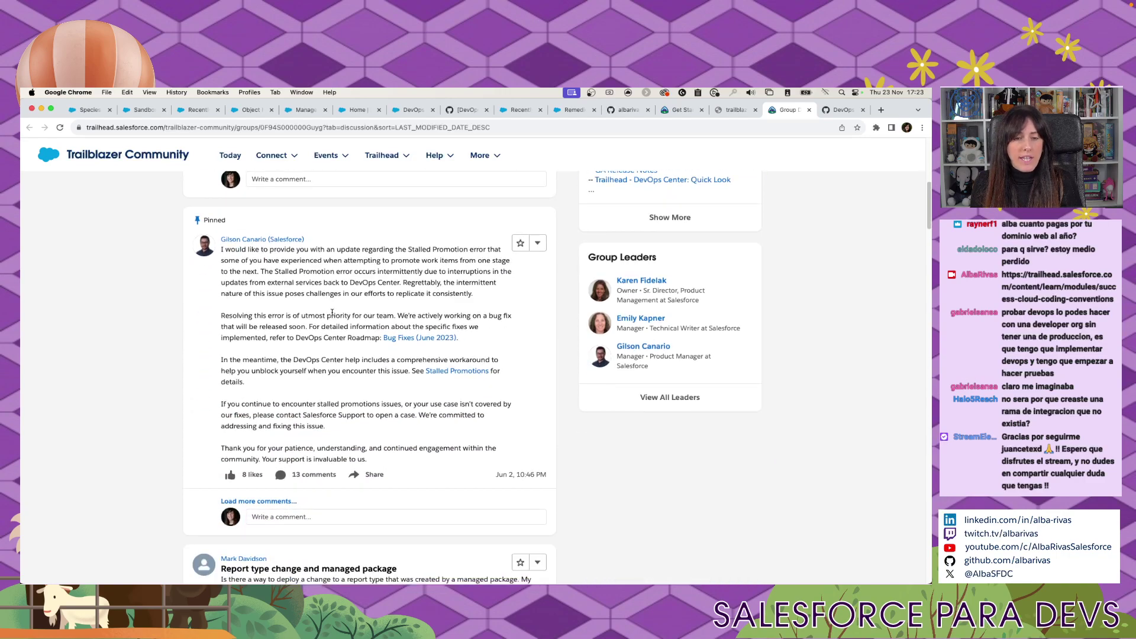
scroll(332, 312, down, 8)
scroll(333, 314, up, 20)
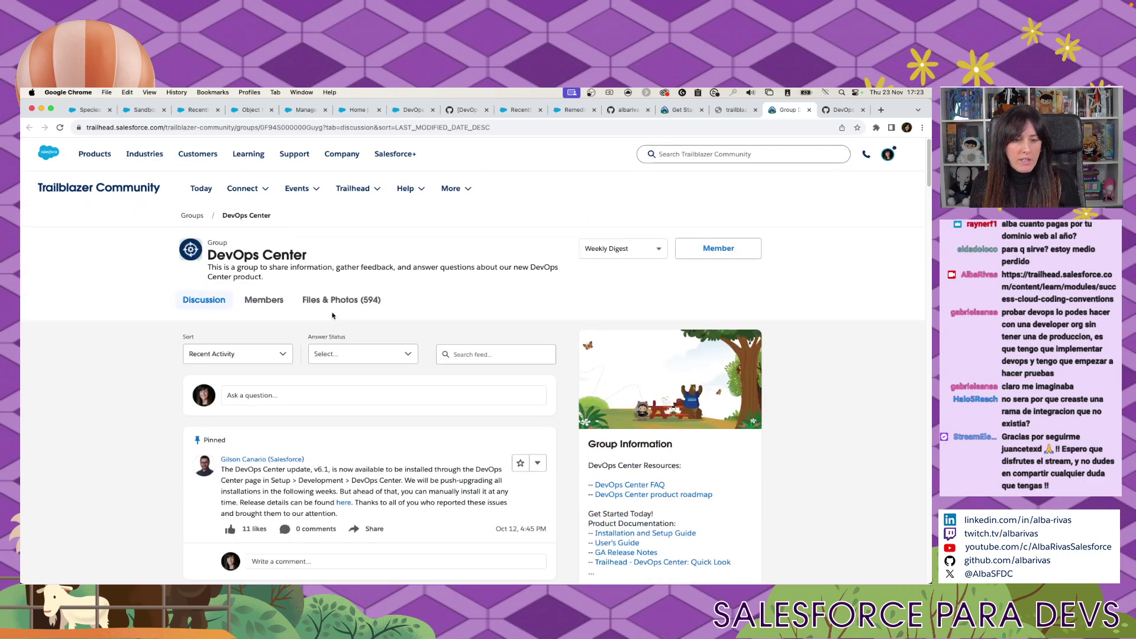
scroll(332, 315, down, 10)
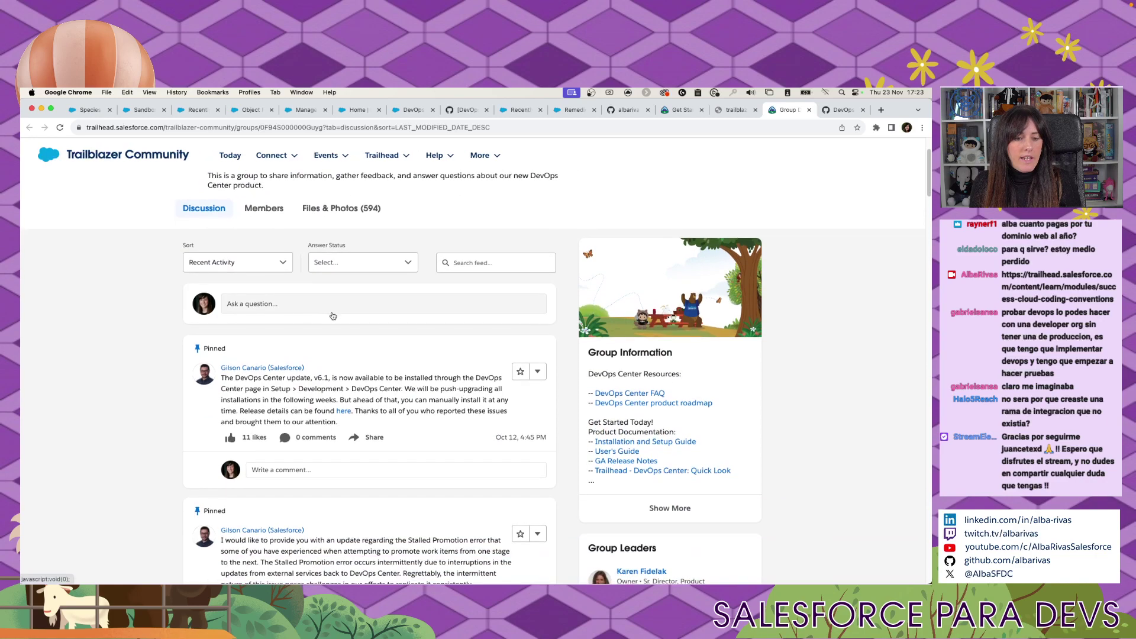
scroll(332, 315, down, 9)
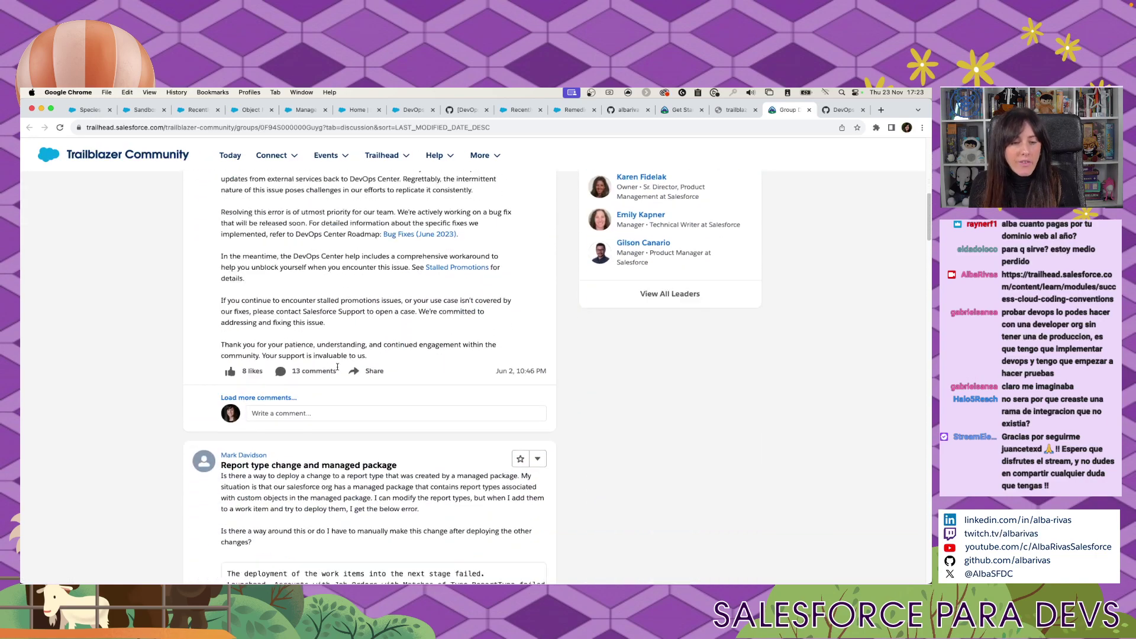
scroll(337, 365, down, 8)
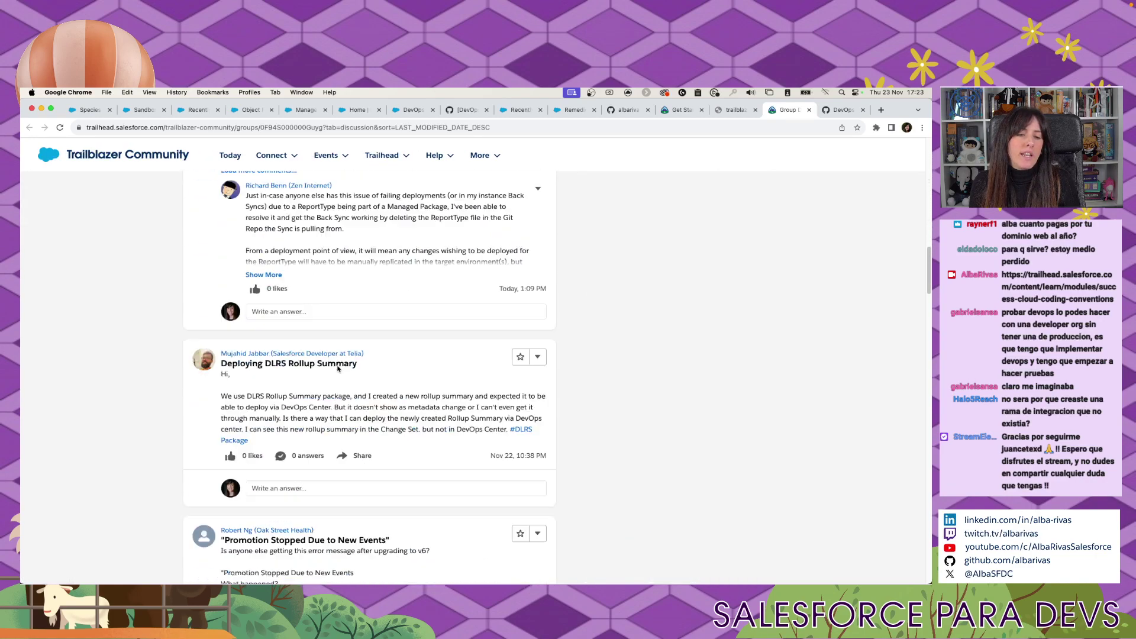
scroll(817, 346, up, 20)
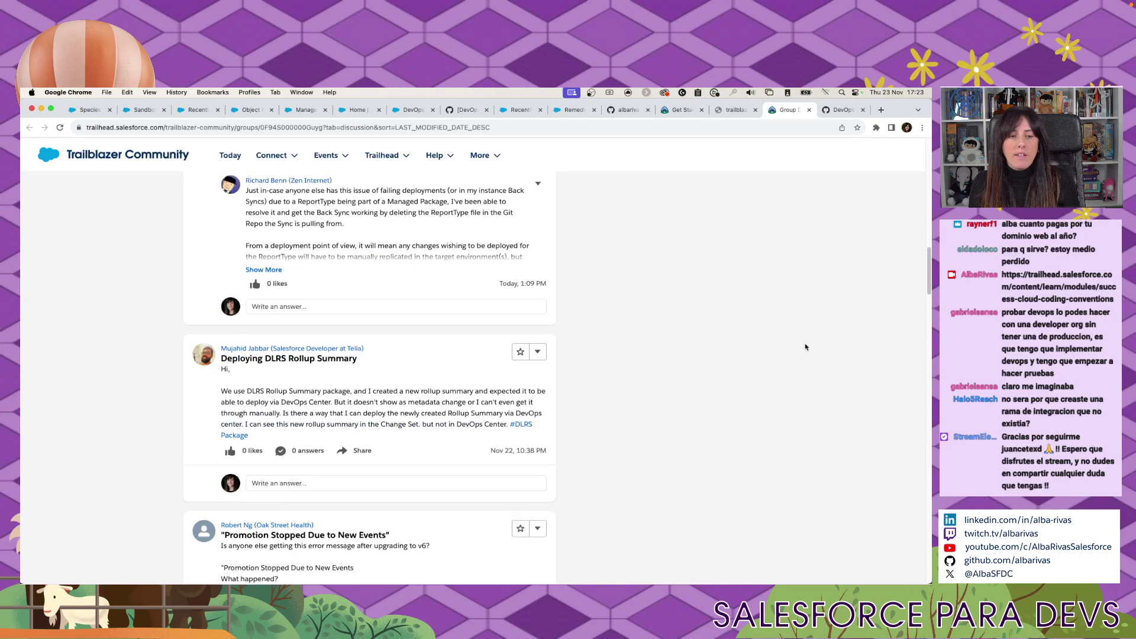